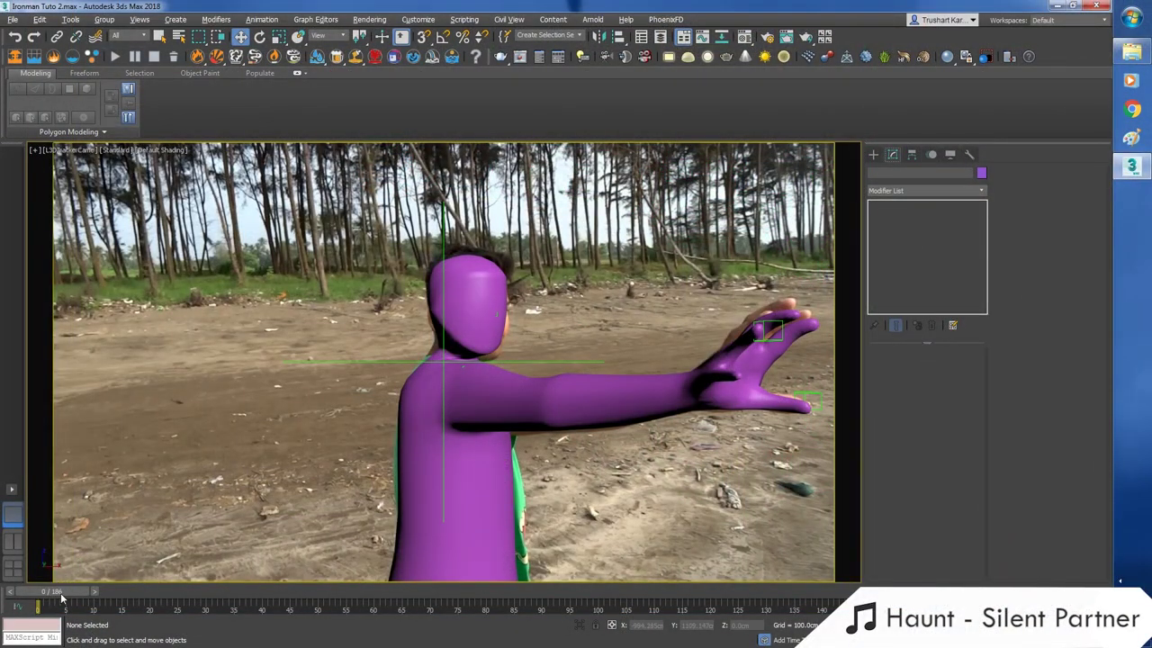
# - Scrub the tracked body animation to frame 73 and look over the page of the previous lesson, Custom Controller in 3ds Max
pyautogui.moveTo(61, 597); pyautogui.dragTo(447, 596)
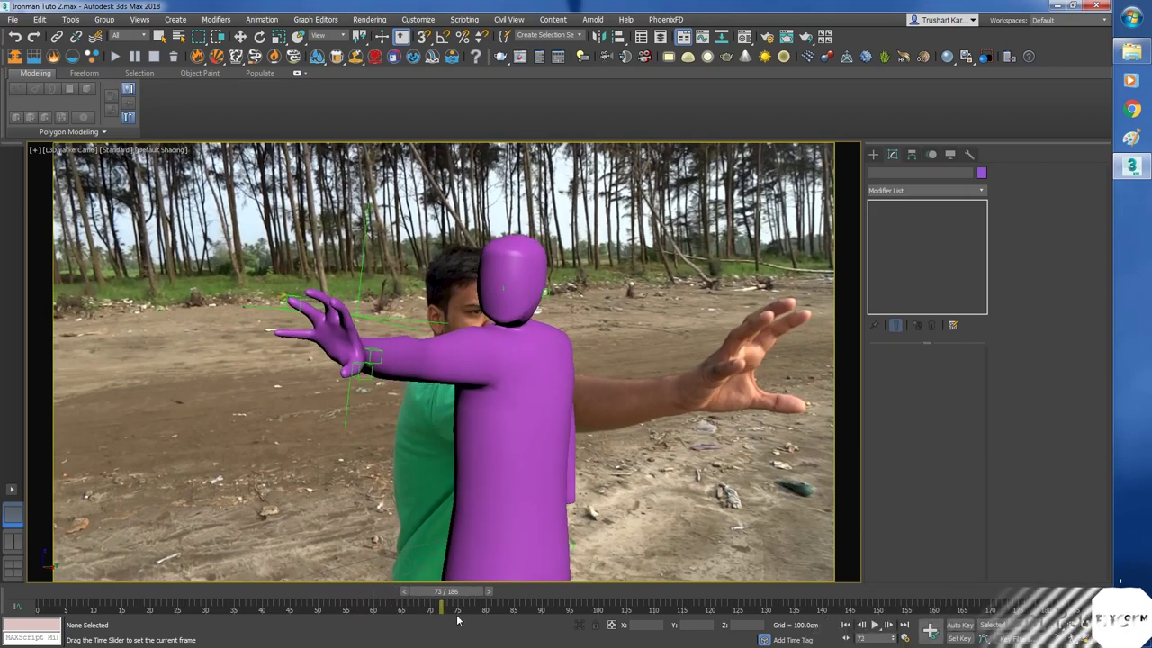
pyautogui.press('w')
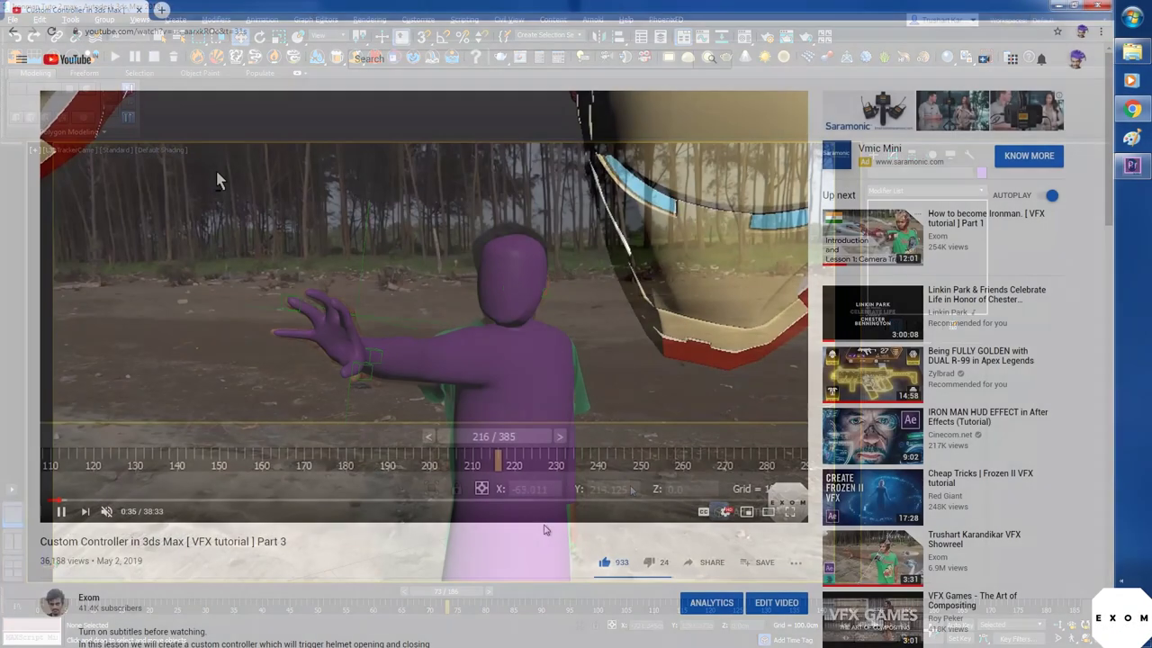
pyautogui.scroll(-1, 611, 566)
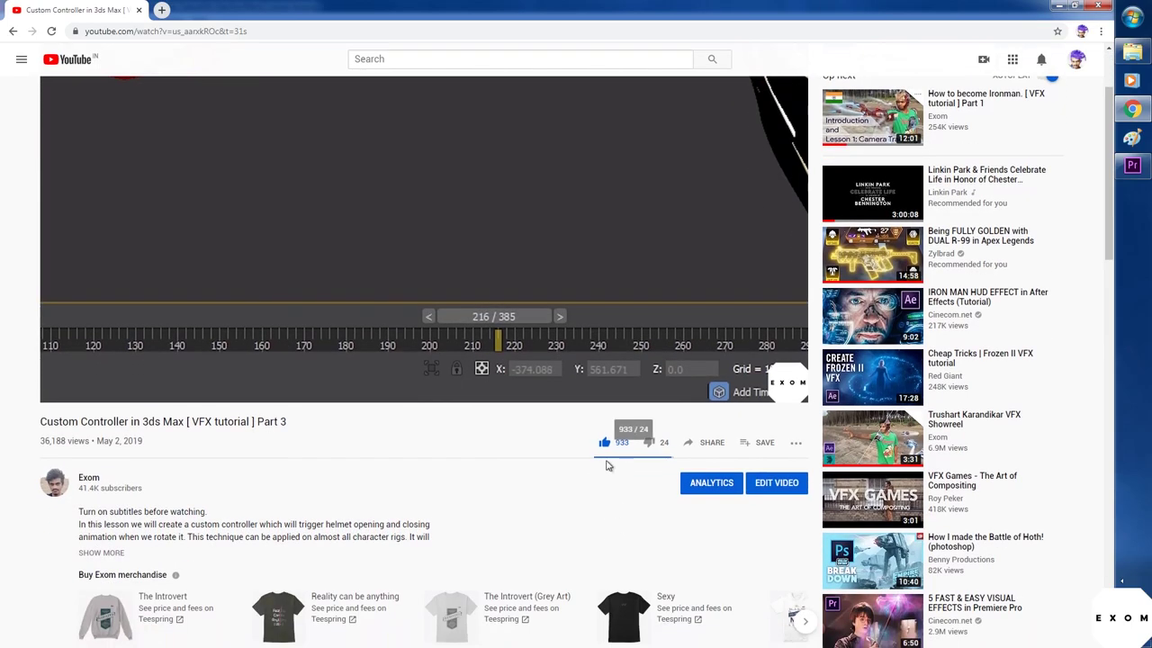
pyautogui.scroll(-2, 608, 447)
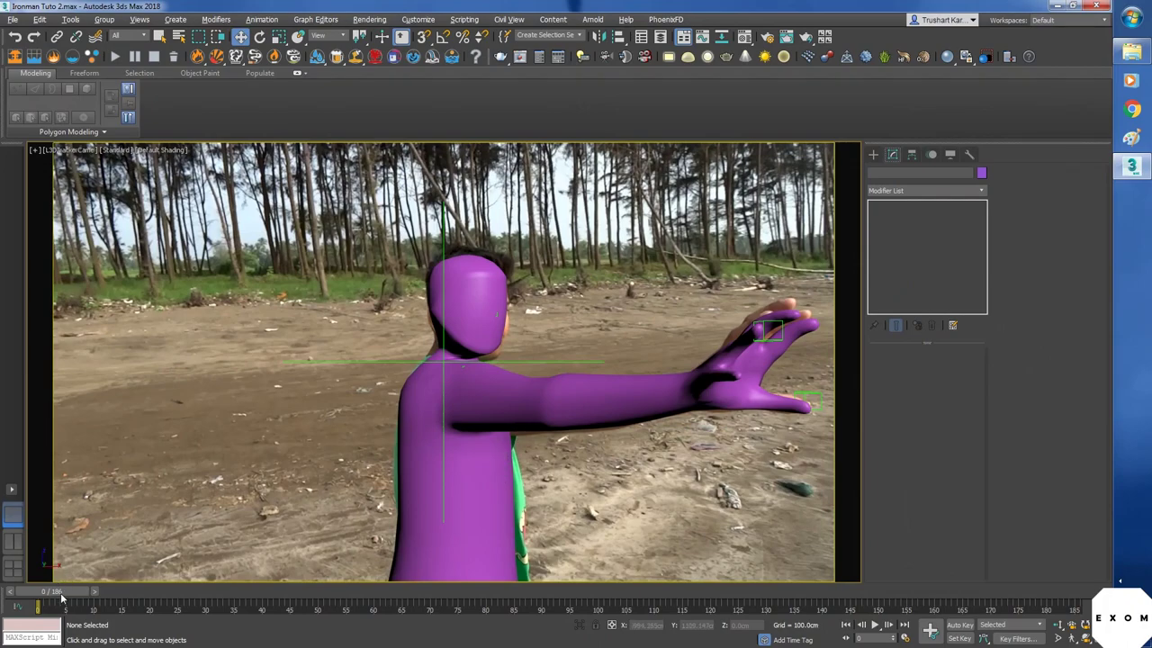
pyautogui.moveTo(62, 595); pyautogui.dragTo(455, 594)
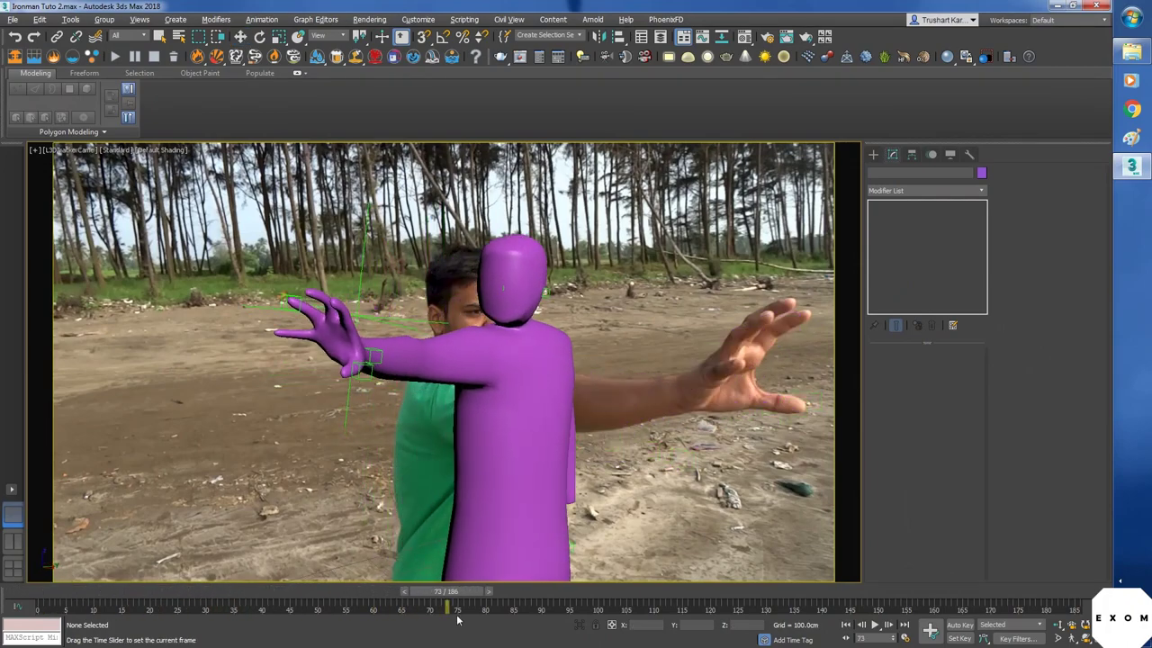
pyautogui.press('w')
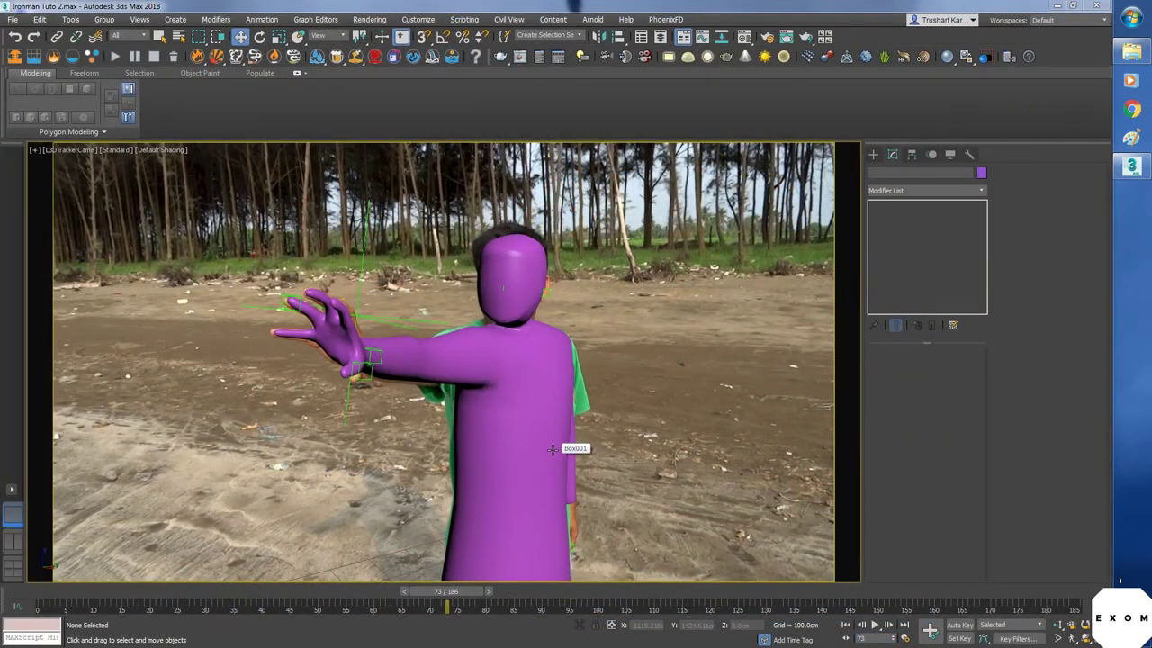
# - In Ironman Helmet Export.max, name the helmet's layer Helmet and hide the 0 (default) and Helmet Targets layers
pyautogui.click(12, 19)
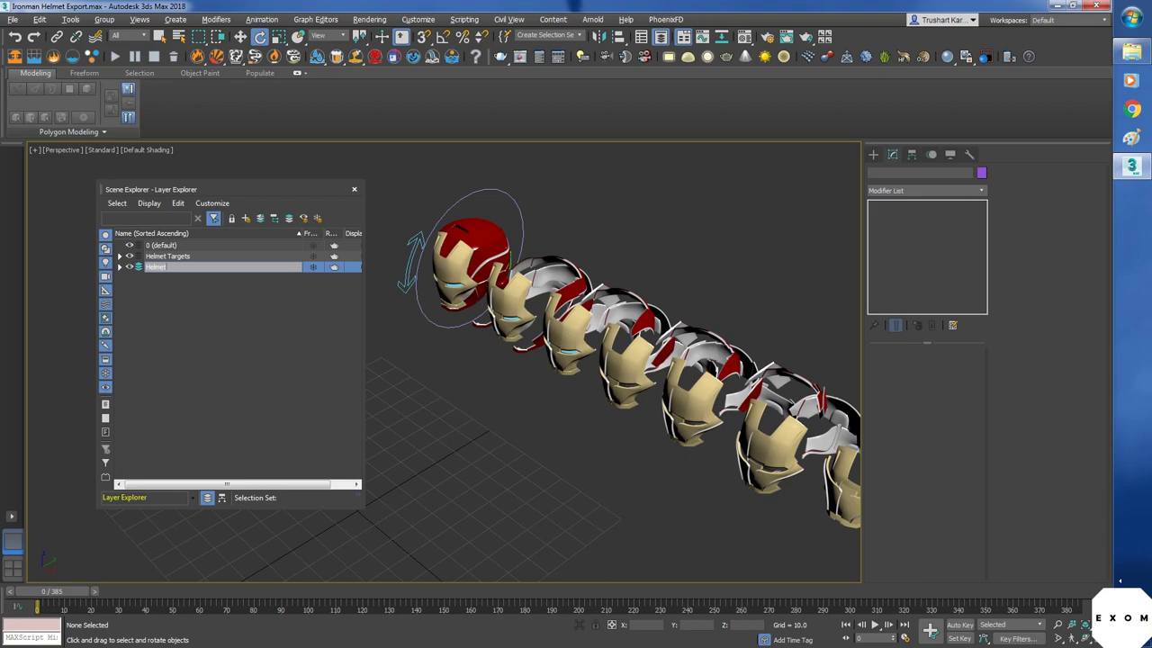
pyautogui.click(191, 281)
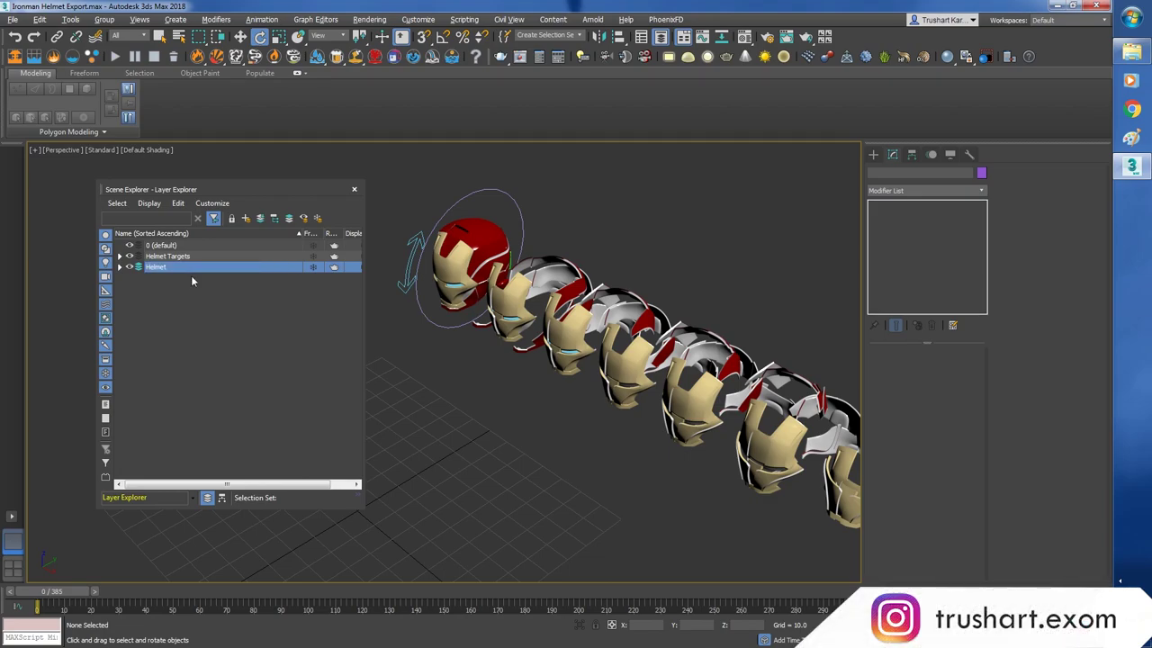
pyautogui.click(131, 247)
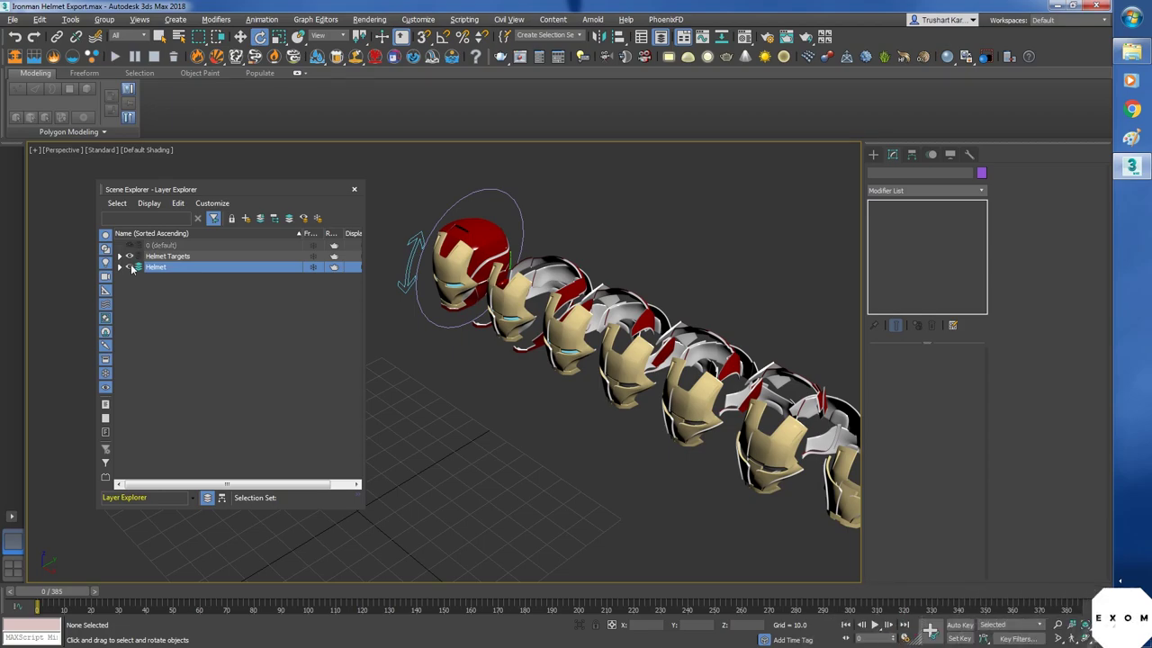
pyautogui.click(131, 256)
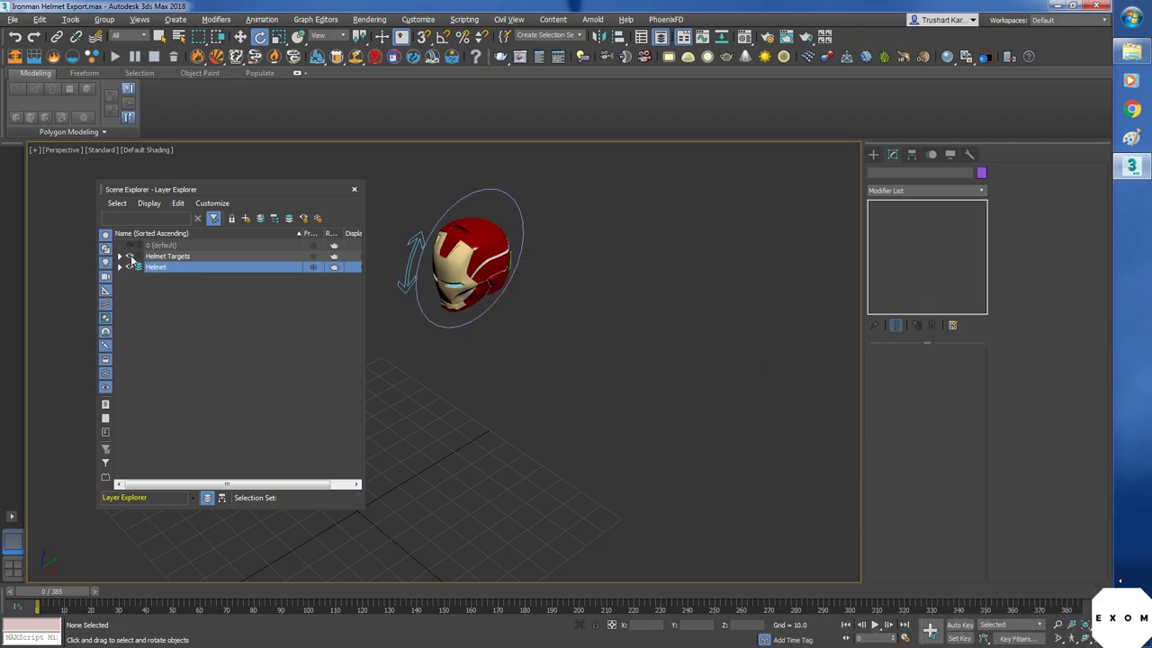
pyautogui.click(417, 262)
pyautogui.moveTo(453, 257); pyautogui.dragTo(764, 133)
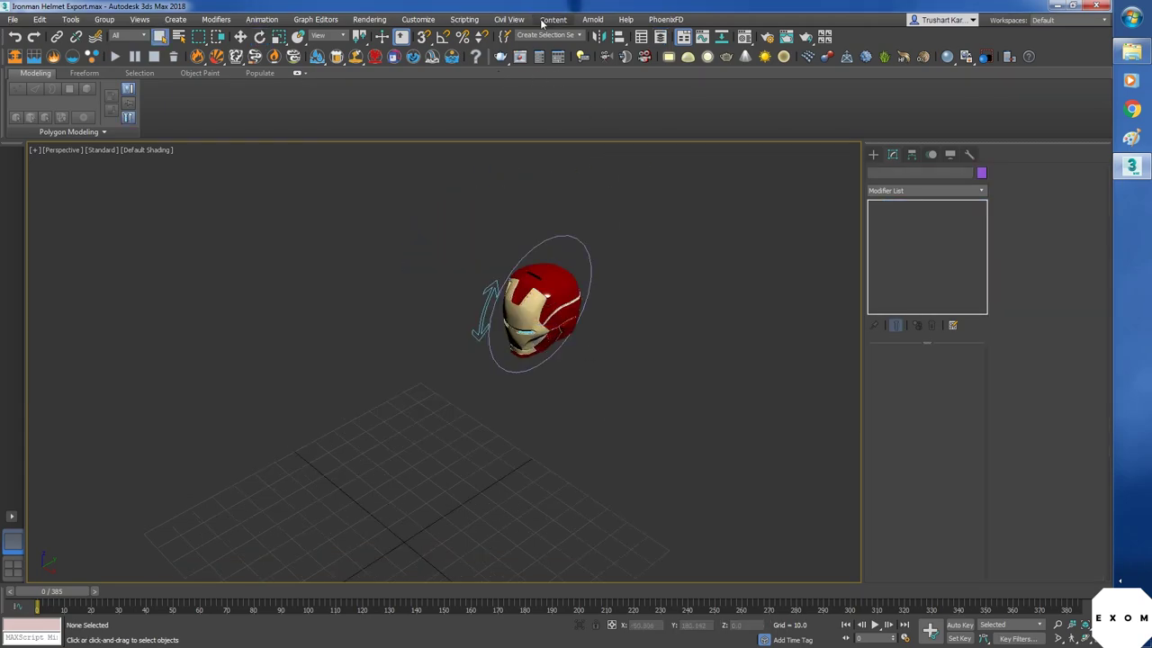
# - Set the helmet scene's display units to metric centimeters
pyautogui.click(418, 20)
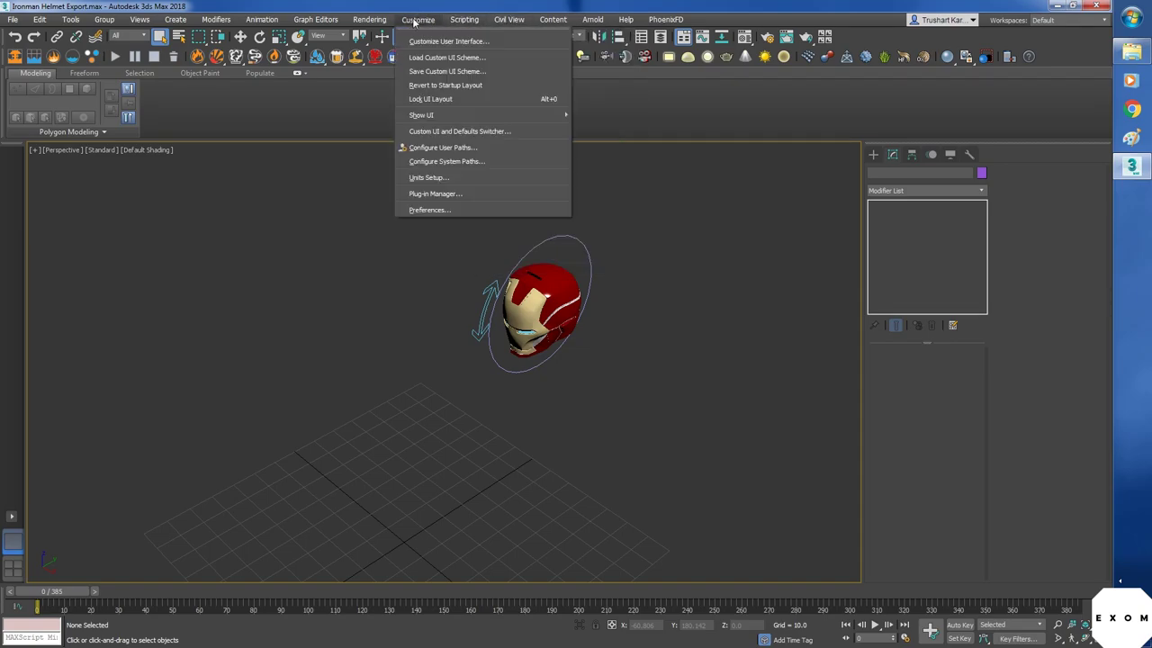
pyautogui.click(429, 177)
pyautogui.moveTo(537, 206); pyautogui.dragTo(304, 228)
pyautogui.click(255, 286)
pyautogui.click(297, 298)
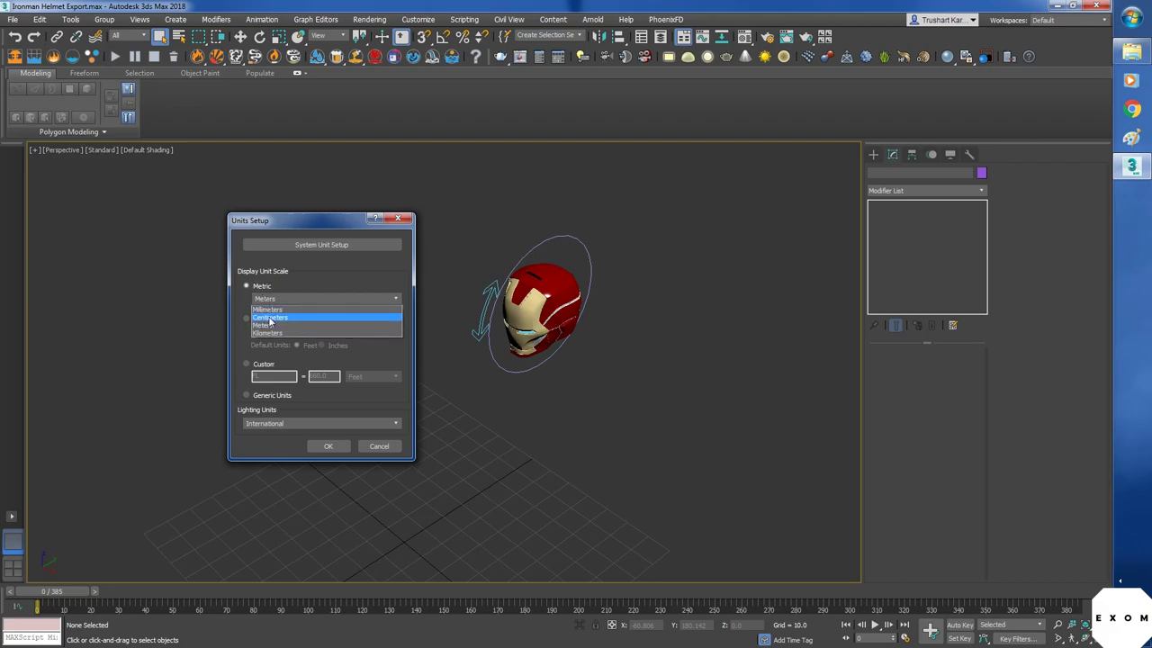
pyautogui.click(297, 315)
# - Set the helmet scene's system unit scale to 1 unit = 10.0 centimeters and accept the units setup
pyautogui.click(318, 245)
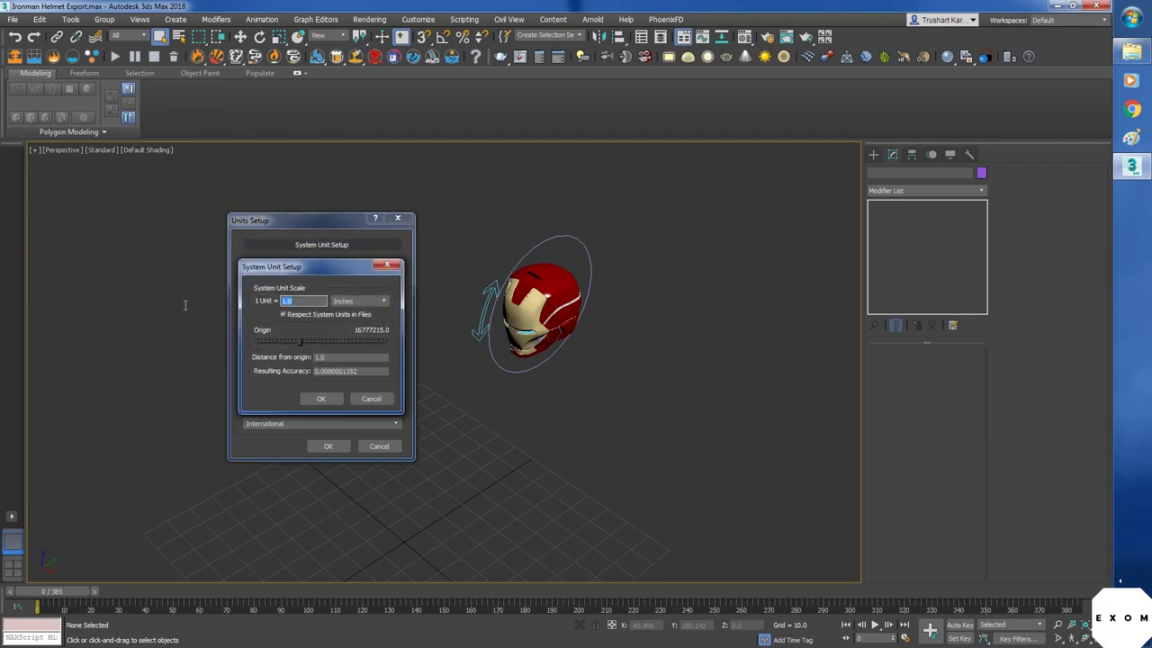
pyautogui.click(353, 300)
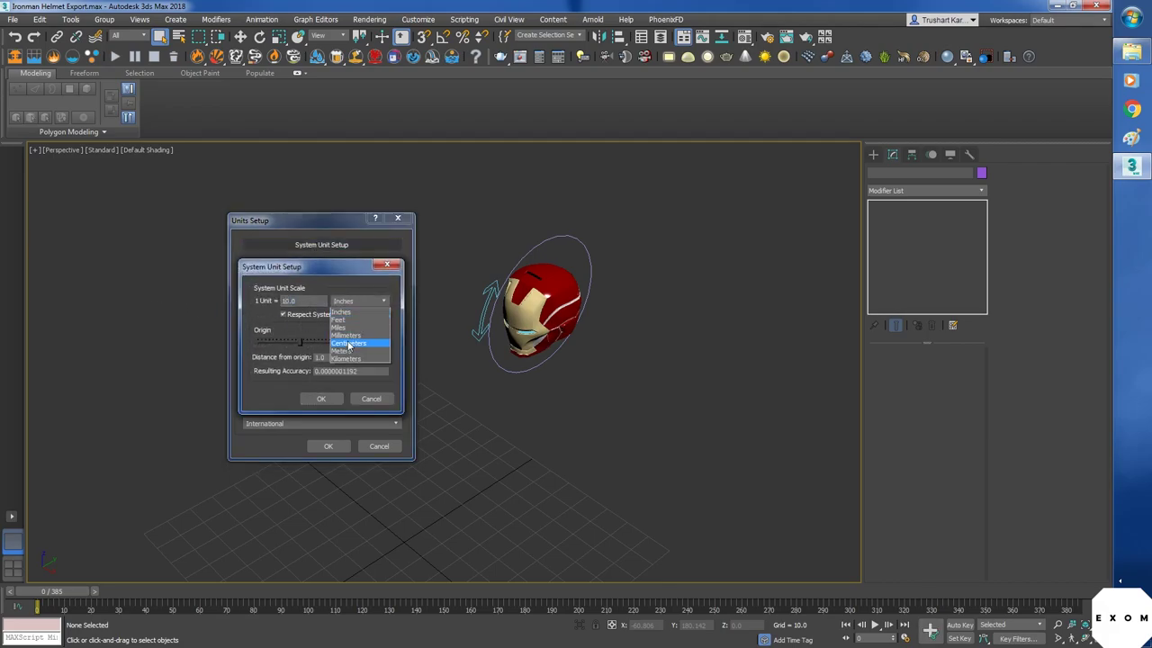
pyautogui.click(322, 399)
pyautogui.click(328, 447)
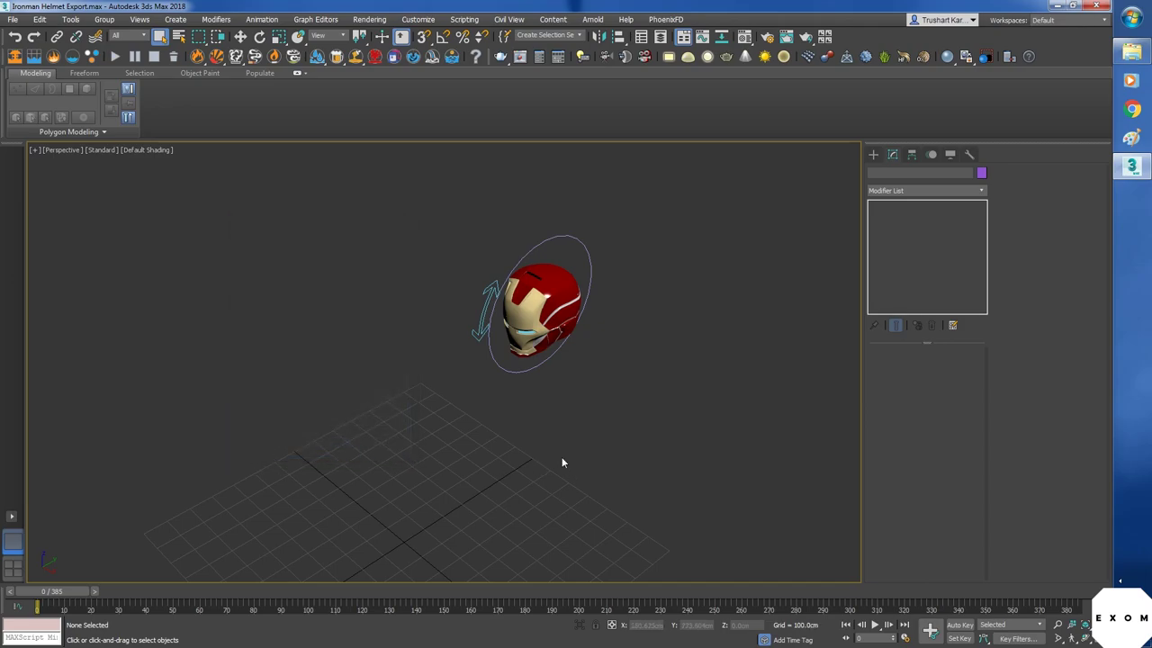
# - Save the Ironman Helmet Export scene with its new units
pyautogui.scroll(-2, 450, 369)
pyautogui.press('e')
pyautogui.click(14, 19)
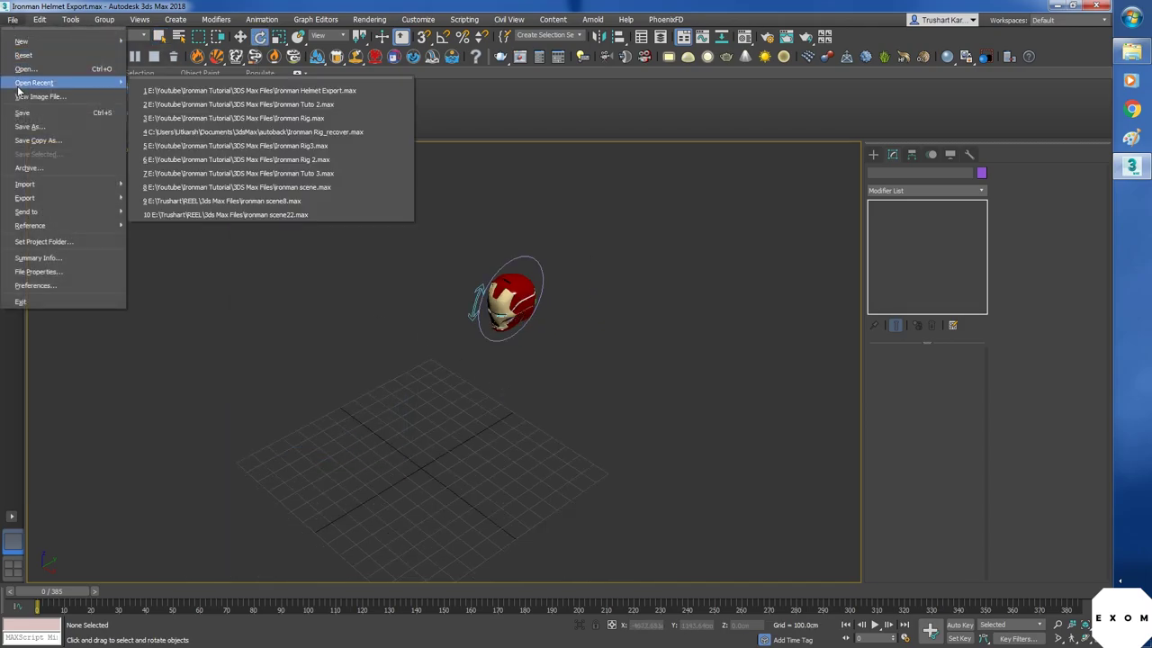
pyautogui.click(23, 111)
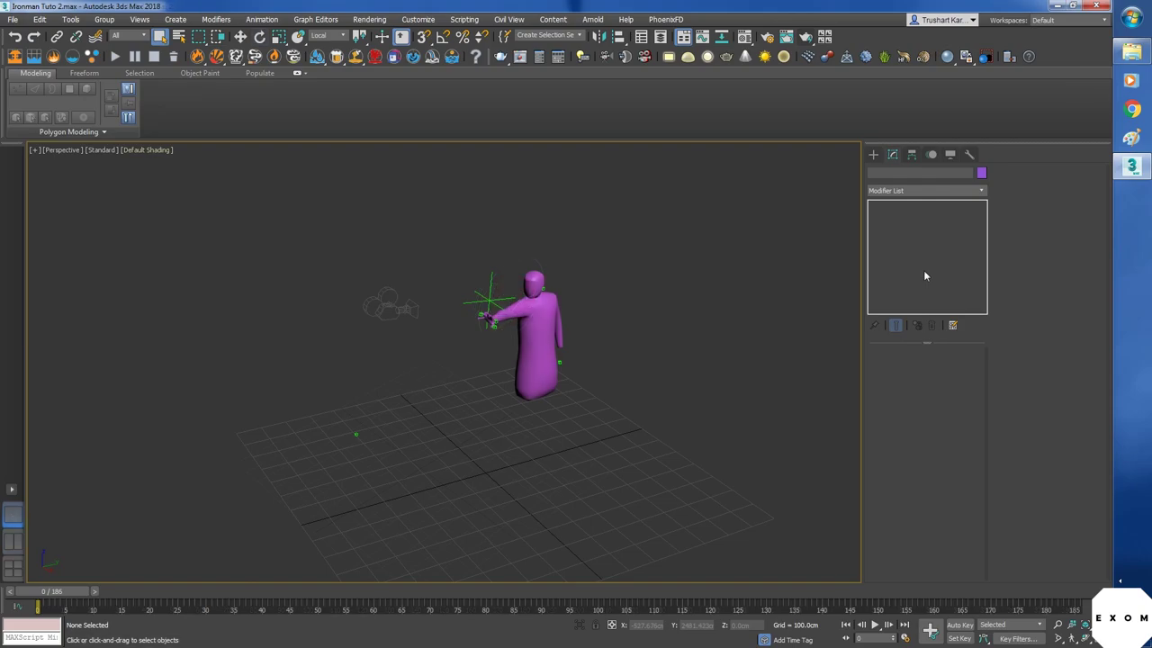
# - Merge Ironman Helmet Export.max into the Ironman Tuto 2 scene, auto-renaming all duplicate materials, and place it in the perspective view
pyautogui.click(1136, 58)
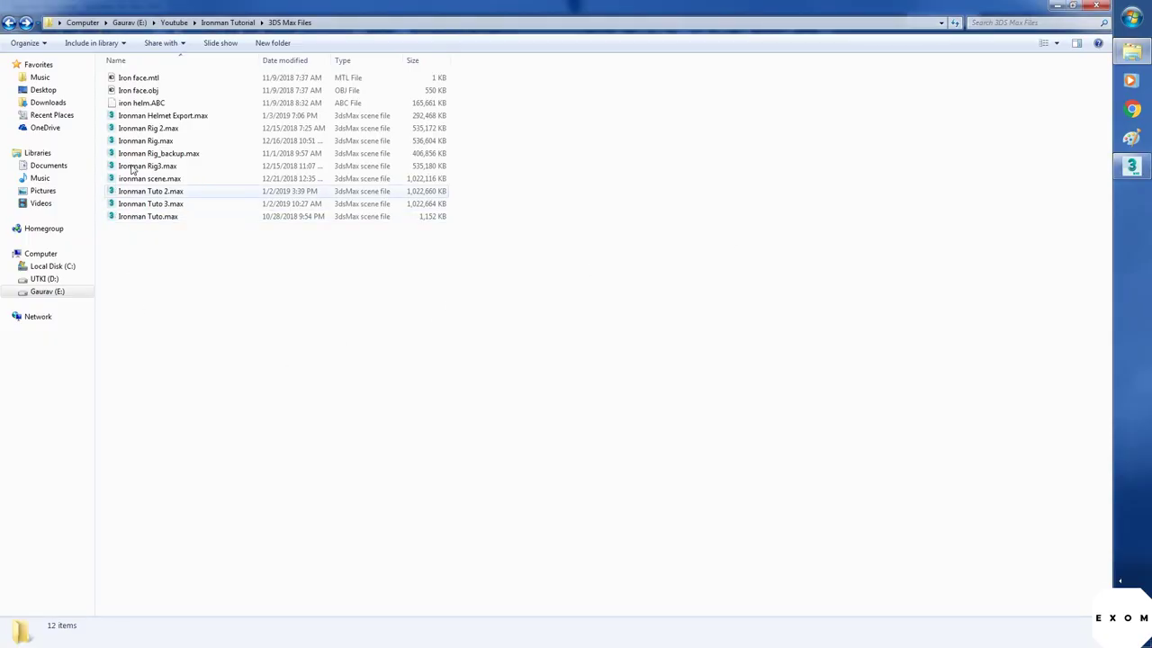
pyautogui.click(185, 116)
pyautogui.moveTo(205, 118); pyautogui.dragTo(473, 487)
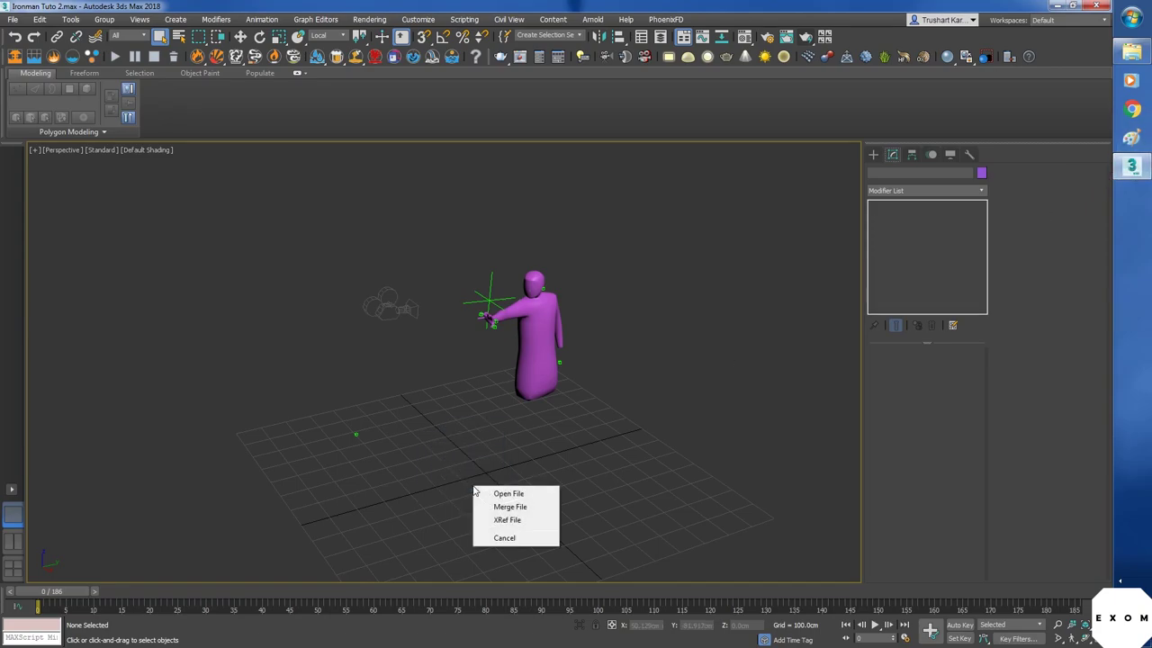
pyautogui.click(508, 508)
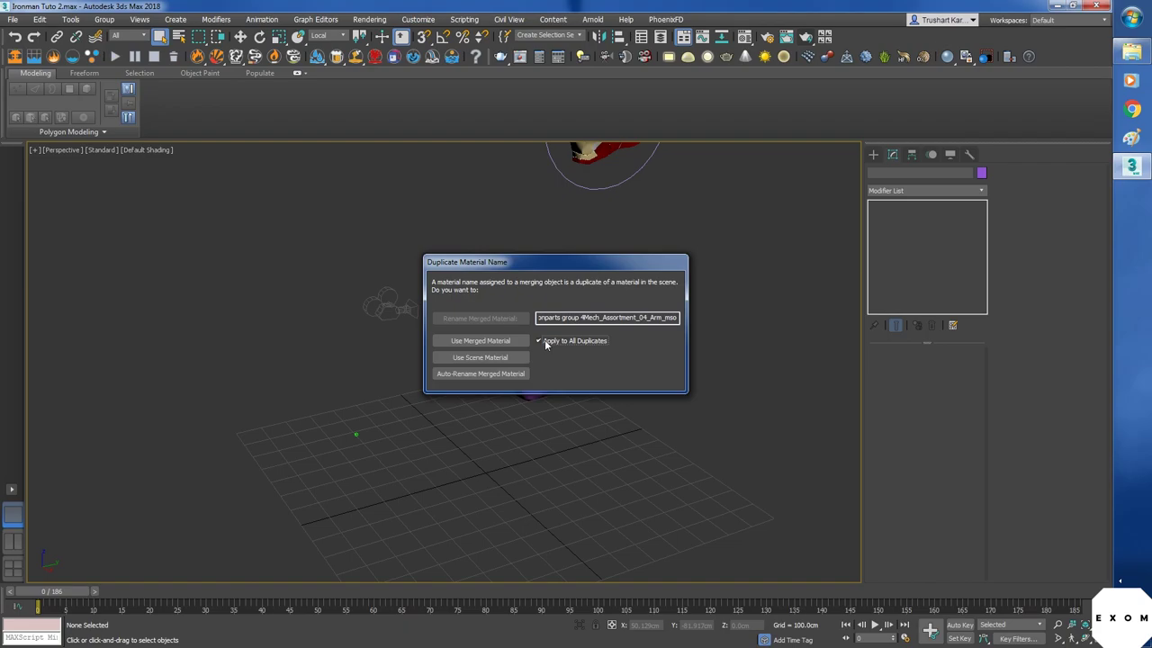
pyautogui.click(501, 374)
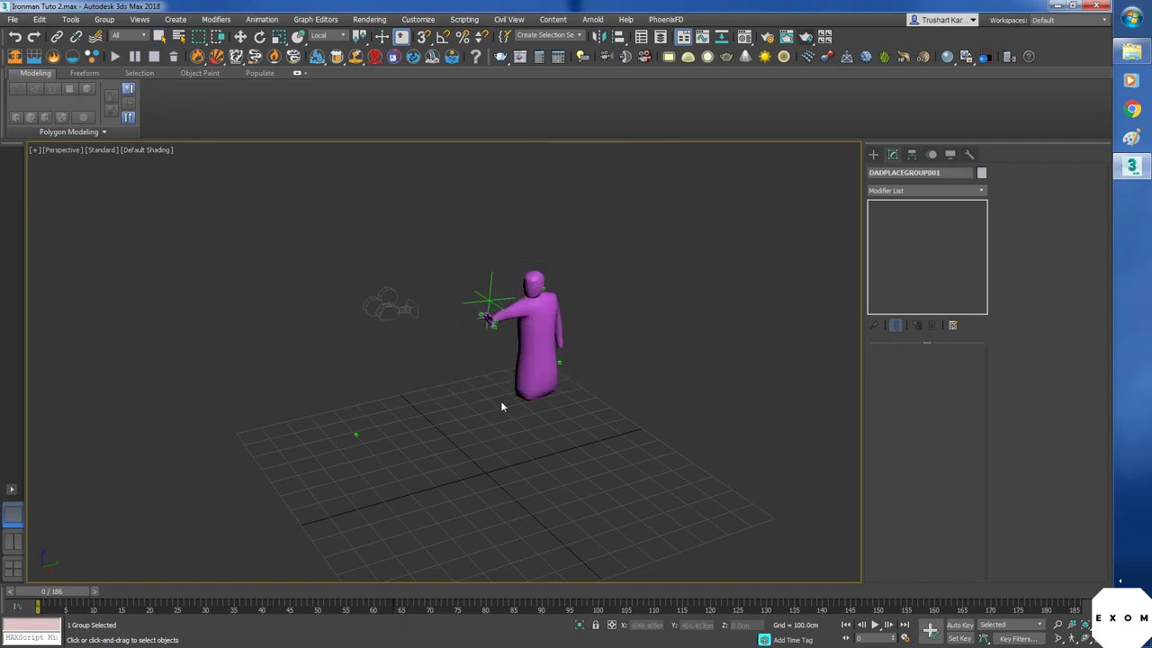
pyautogui.click(493, 478)
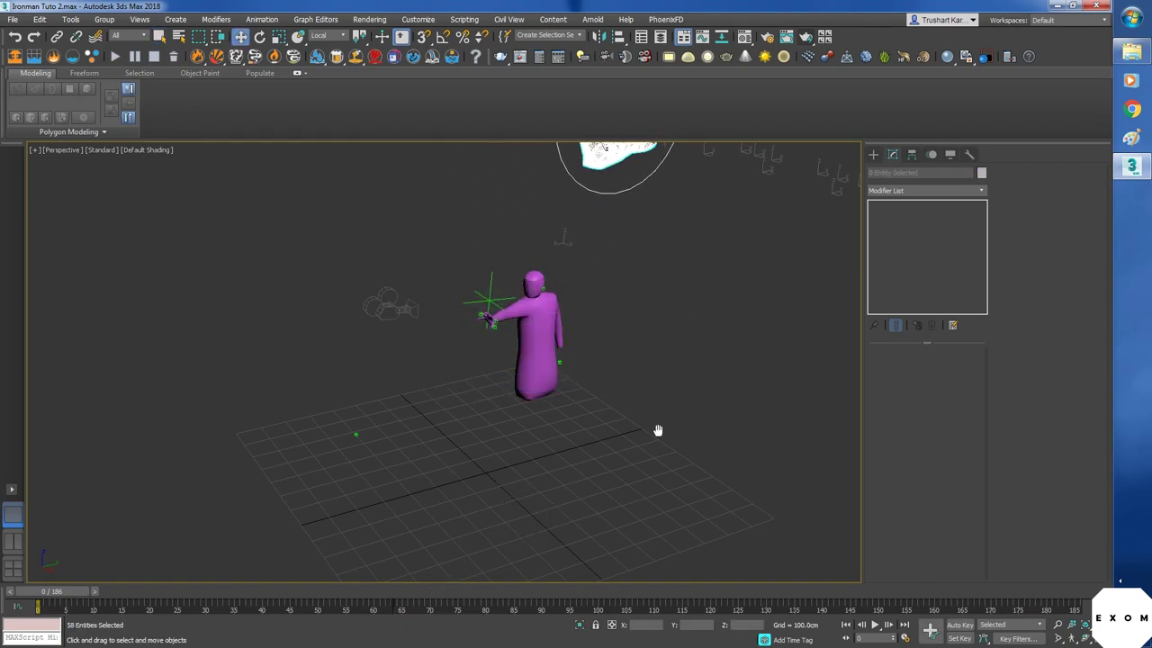
# - Try rotating the merged helmet's circular controller to test the opening animation
pyautogui.moveTo(657, 429); pyautogui.dragTo(571, 540, button='middle')
pyautogui.click(574, 396)
pyautogui.click(492, 448)
pyautogui.press('e')
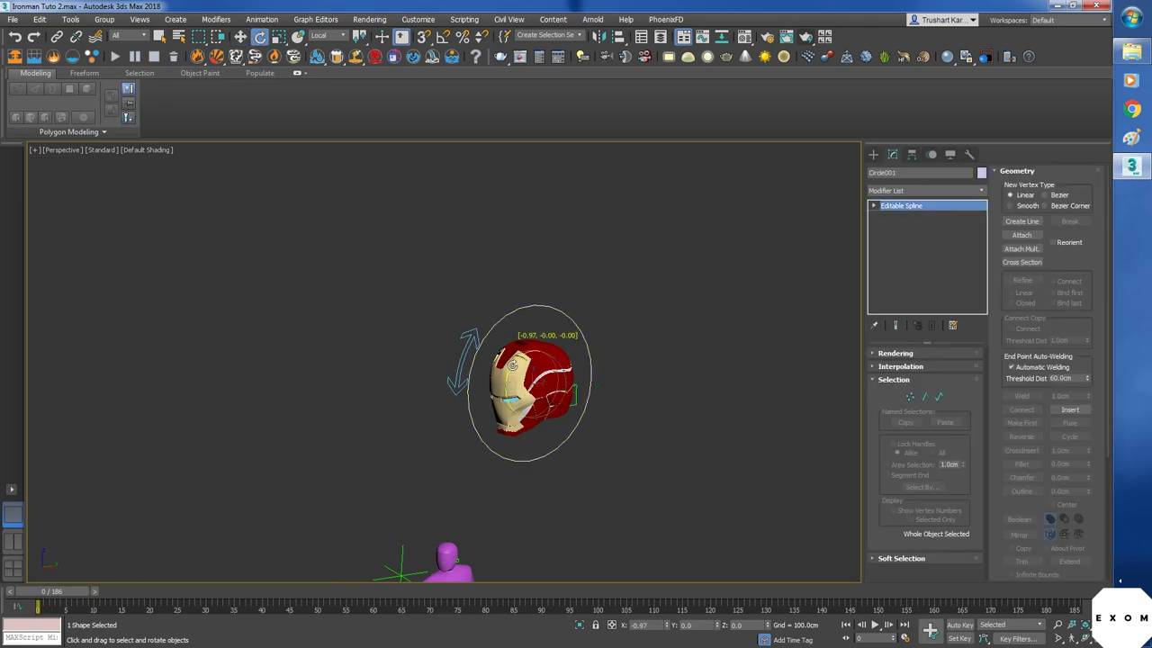
pyautogui.moveTo(549, 333); pyautogui.dragTo(149, 77)
# - Select the dummy behind the helmet and move the whole helmet towards the purple body's head
pyautogui.click(577, 407)
pyautogui.keyDown('alt'); pyautogui.moveTo(684, 335); pyautogui.dragTo(481, 510, button='middle'); pyautogui.keyUp('alt')
pyautogui.press('w')
pyautogui.moveTo(468, 511); pyautogui.dragTo(474, 476)
pyautogui.keyDown('alt'); pyautogui.moveTo(485, 476); pyautogui.dragTo(645, 470, button='middle'); pyautogui.keyUp('alt')
pyautogui.scroll(4, 645, 471)
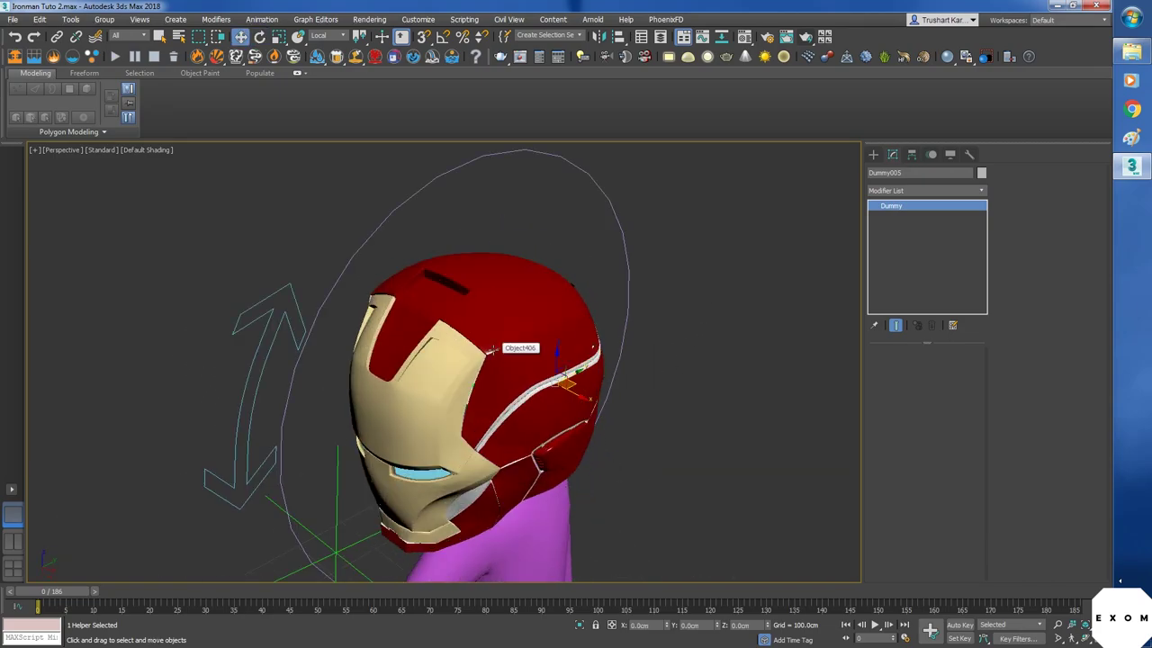
# - Scale the helmet's dummy down so the helmet roughly matches the size of the body's head
pyautogui.press('e')
pyautogui.keyDown('alt'); pyautogui.moveTo(493, 348); pyautogui.dragTo(621, 396, button='middle'); pyautogui.keyUp('alt')
pyautogui.scroll(-2, 560, 347)
pyautogui.press('r')
pyautogui.moveTo(538, 273); pyautogui.dragTo(540, 314)
pyautogui.keyDown('alt'); pyautogui.moveTo(666, 396); pyautogui.dragTo(618, 349, button='middle'); pyautogui.keyUp('alt')
pyautogui.scroll(4, 617, 348)
# - Lower the helmet's dummy onto the body's head and shift it horizontally into place
pyautogui.press('w')
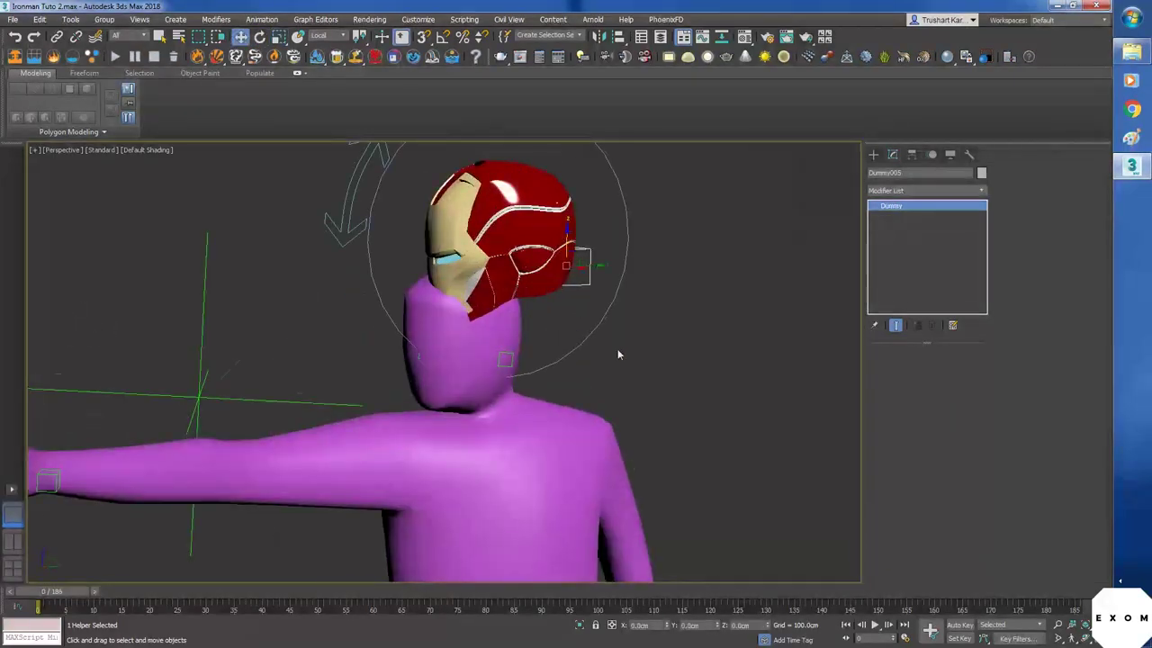
pyautogui.moveTo(554, 232); pyautogui.dragTo(548, 326)
pyautogui.keyDown('alt'); pyautogui.moveTo(548, 326); pyautogui.dragTo(630, 396, button='middle'); pyautogui.keyUp('alt')
pyautogui.moveTo(557, 343); pyautogui.dragTo(530, 340)
pyautogui.keyDown('alt'); pyautogui.moveTo(529, 339); pyautogui.dragTo(604, 416, button='middle'); pyautogui.keyUp('alt')
# - Fine-tune the helmet dummy's position from the front and side so the helmet encloses the head
pyautogui.press('e')
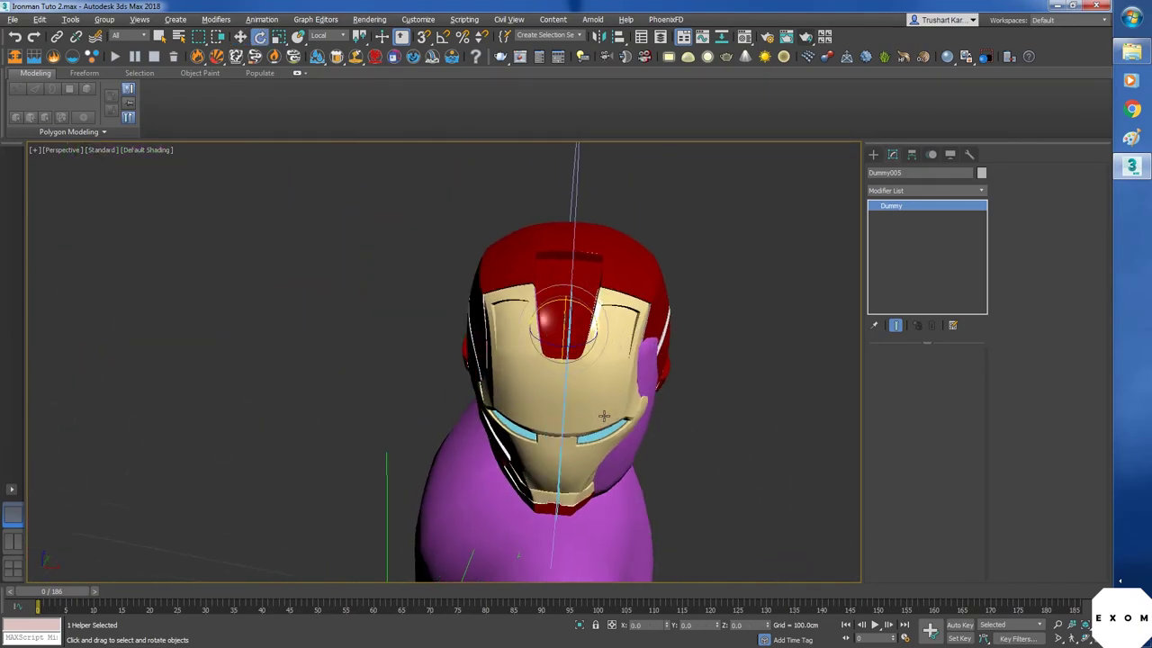
pyautogui.press('w')
pyautogui.moveTo(567, 351); pyautogui.dragTo(594, 329)
pyautogui.moveTo(594, 360)
pyautogui.keyDown('alt'); pyautogui.mouseDown(button='middle')
pyautogui.moveTo(710, 411)
pyautogui.moveTo(540, 387)
pyautogui.mouseUp(button='middle'); pyautogui.keyUp('alt')
pyautogui.moveTo(559, 304); pyautogui.dragTo(558, 316)
pyautogui.keyDown('alt'); pyautogui.moveTo(558, 315); pyautogui.dragTo(576, 338, button='middle'); pyautogui.keyUp('alt')
pyautogui.moveTo(591, 342); pyautogui.dragTo(584, 342)
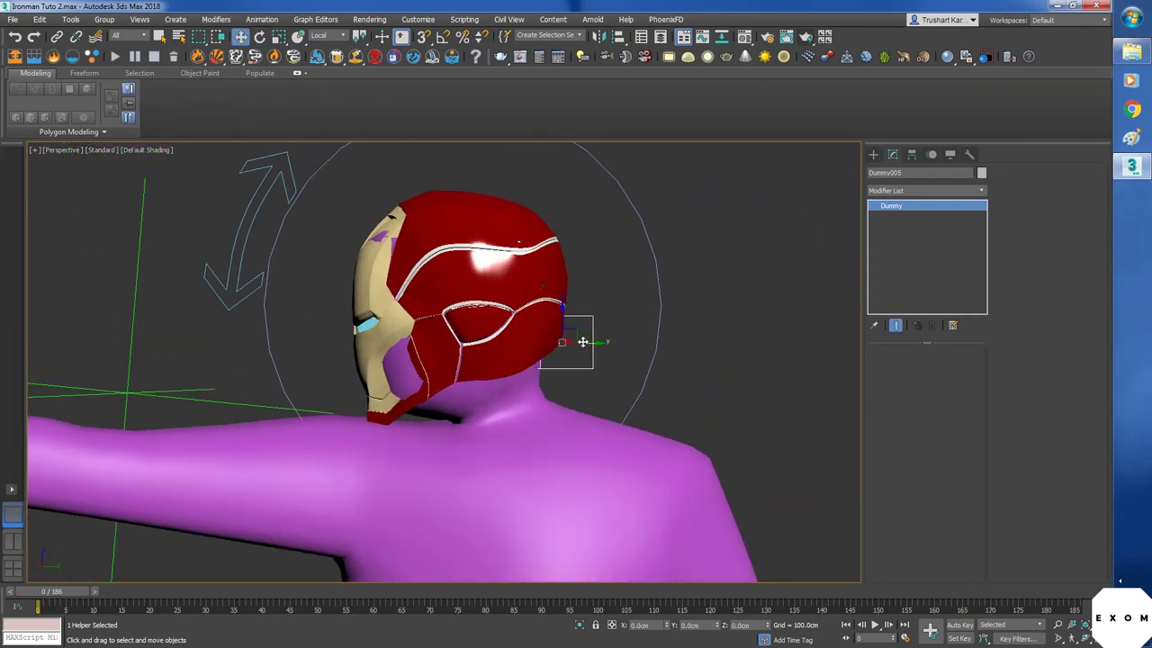
pyautogui.keyDown('alt'); pyautogui.moveTo(584, 342); pyautogui.dragTo(578, 339, button='middle'); pyautogui.keyUp('alt')
# - Select all the helmet's parts and turn on X-ray view for them
pyautogui.moveTo(330, 187); pyautogui.dragTo(594, 458)
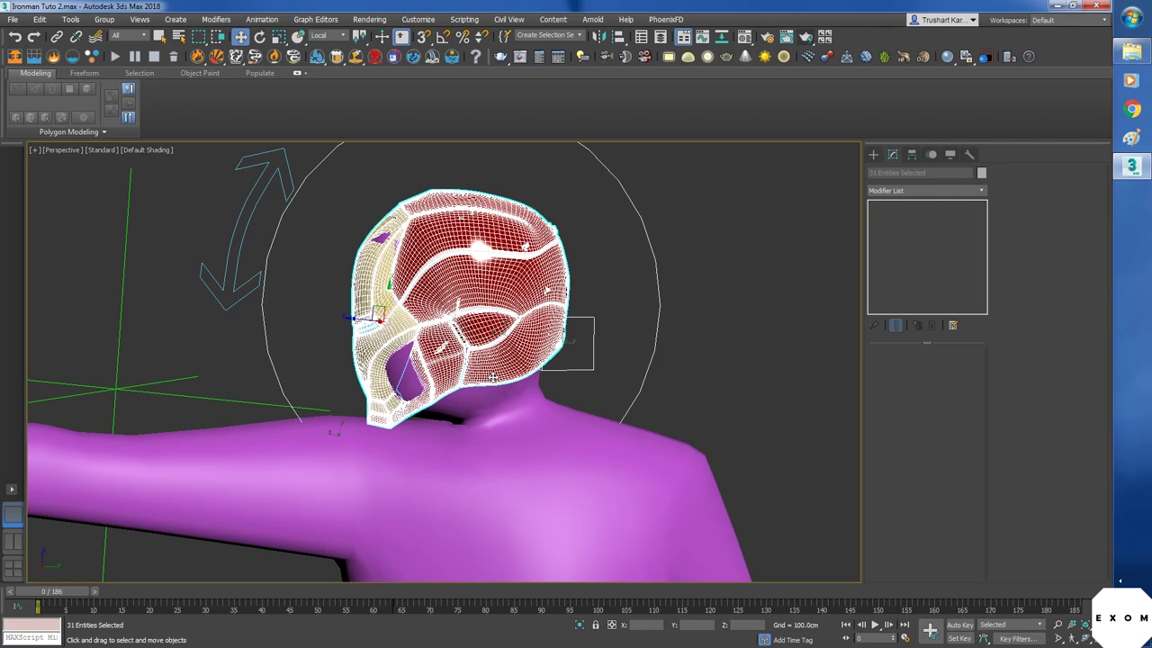
pyautogui.hotkey('alt', 'x')
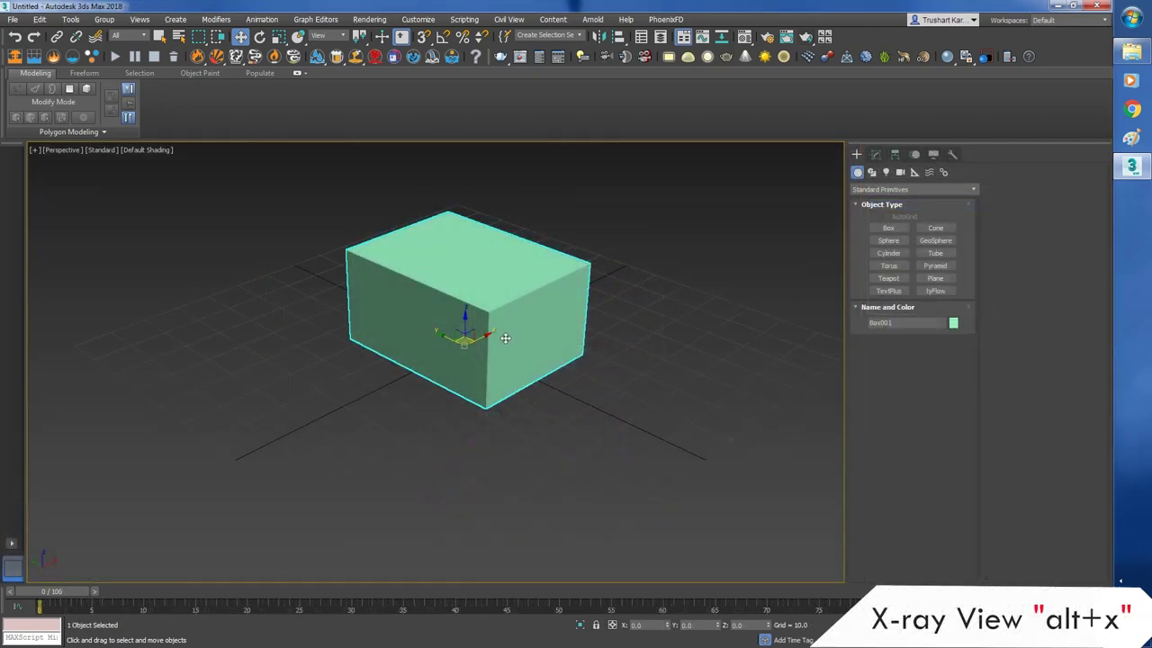
# - In the box's object properties, switch display properties, rendering control and motion blur from By Layer to By Object
pyautogui.rightClick(503, 334)
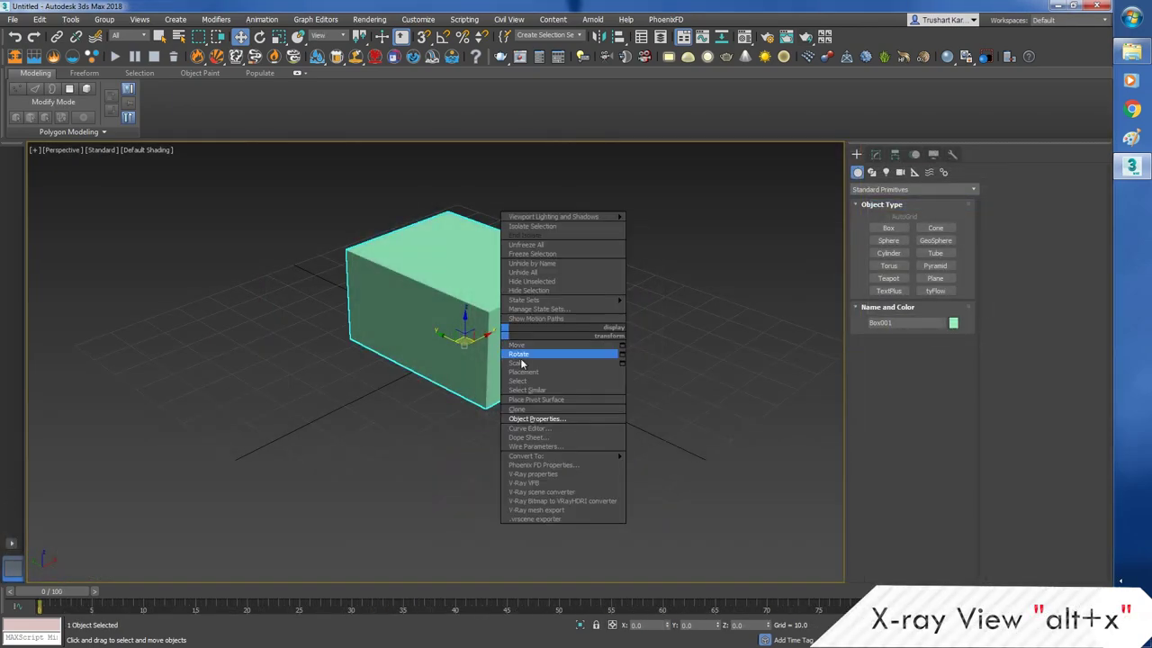
pyautogui.click(540, 418)
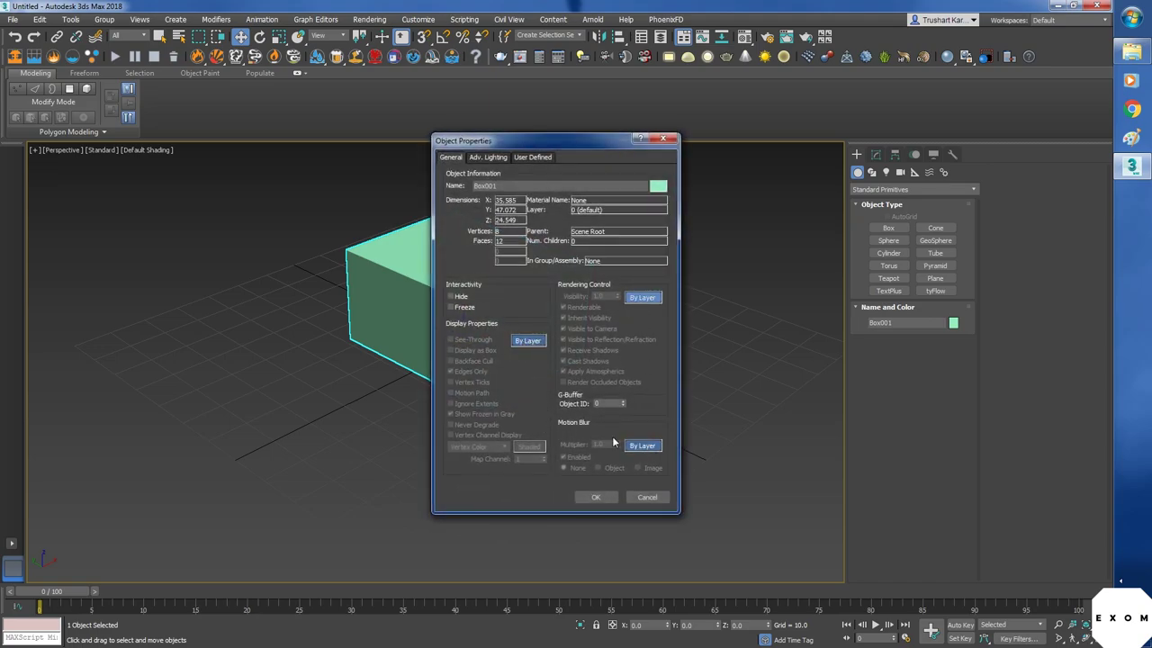
pyautogui.click(522, 343)
pyautogui.click(643, 297)
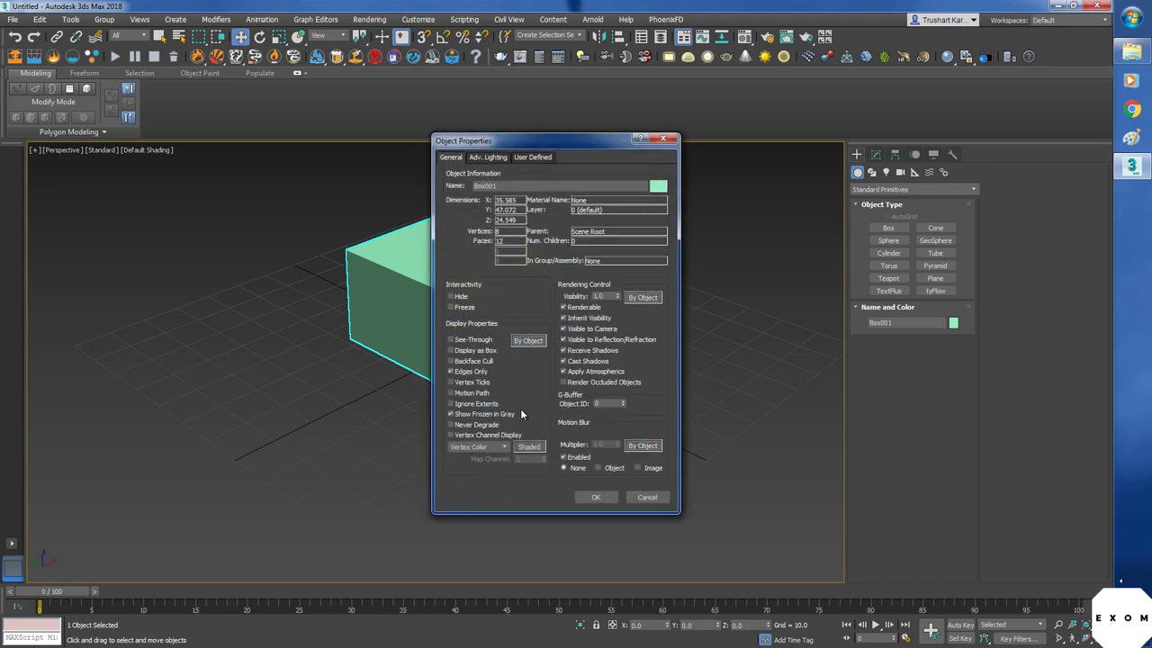
pyautogui.click(596, 498)
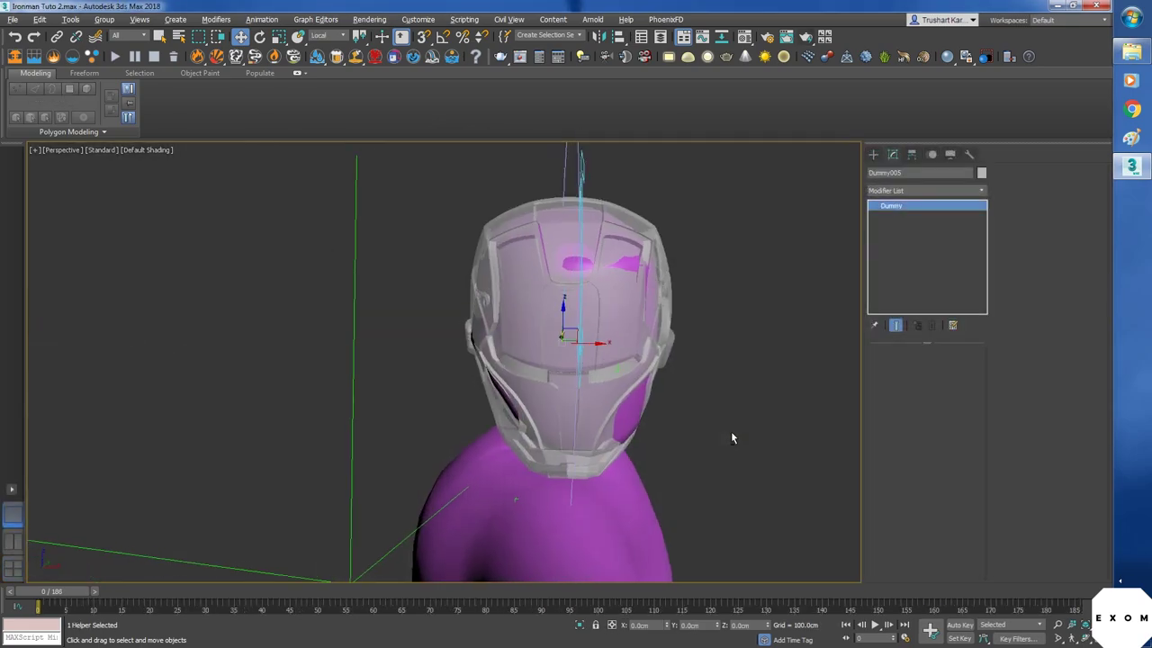
# - Shift the helmet dummy about 1.2 cm along its local X axis to centre the helmet on the head
pyautogui.moveTo(732, 433)
pyautogui.keyDown('alt'); pyautogui.mouseDown(button='middle')
pyautogui.moveTo(731, 419)
pyautogui.moveTo(727, 437)
pyautogui.mouseUp(button='middle'); pyautogui.keyUp('alt')
pyautogui.moveTo(591, 346); pyautogui.dragTo(598, 347)
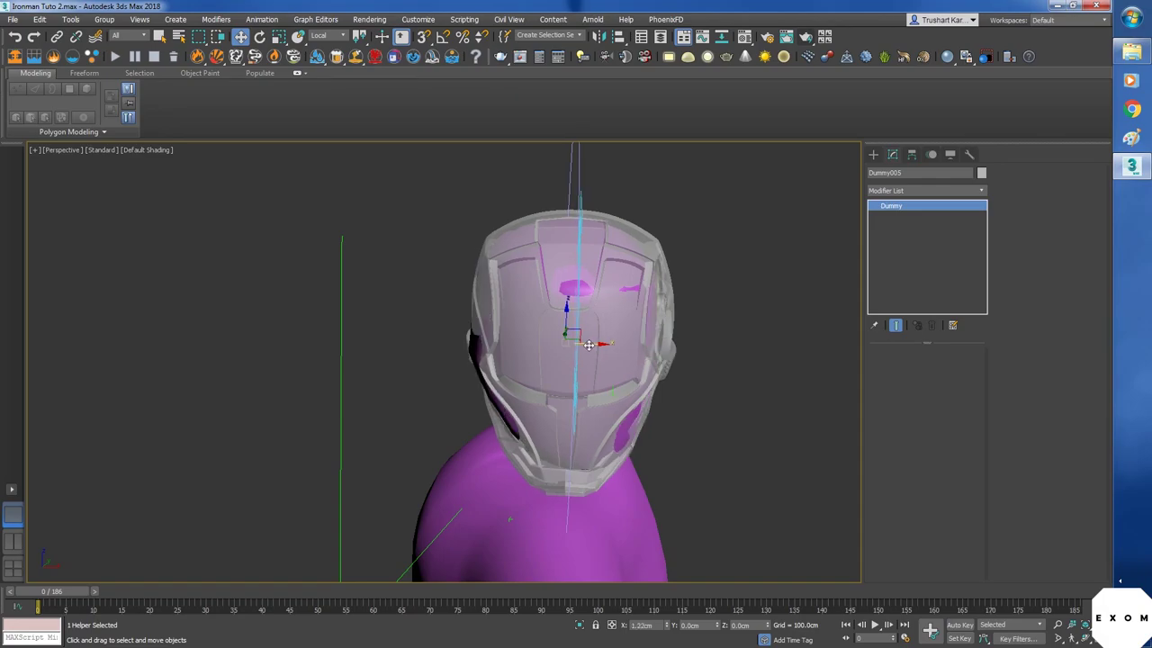
pyautogui.keyDown('alt'); pyautogui.moveTo(589, 468); pyautogui.dragTo(666, 483, button='middle'); pyautogui.keyUp('alt')
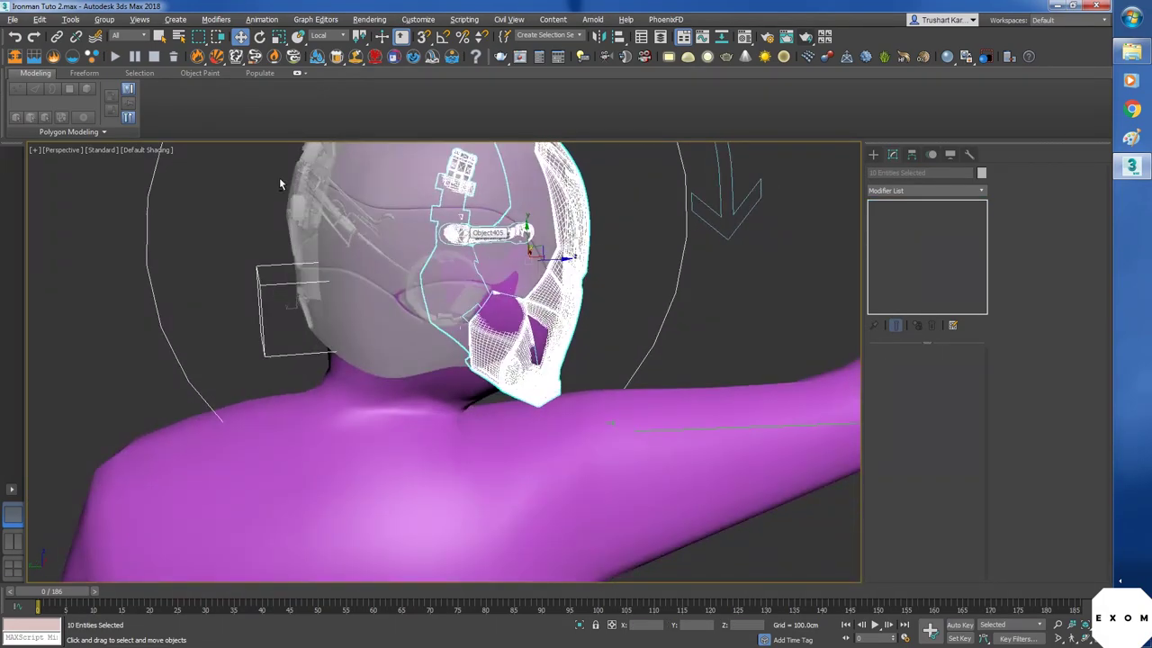
# - Select the helmet's front mask and jaw parts with the arrow control and hide all unselected objects
pyautogui.click(540, 379)
pyautogui.keyDown('alt'); pyautogui.moveTo(540, 379); pyautogui.dragTo(486, 387, button='middle'); pyautogui.keyUp('alt')
pyautogui.keyDown('ctrl'); pyautogui.click(504, 360); pyautogui.keyUp('ctrl')
pyautogui.keyDown('alt'); pyautogui.moveTo(684, 396); pyautogui.dragTo(389, 313, button='middle'); pyautogui.keyUp('alt')
pyautogui.keyDown('ctrl'); pyautogui.click(517, 378); pyautogui.keyUp('ctrl')
pyautogui.scroll(-4, 540, 430)
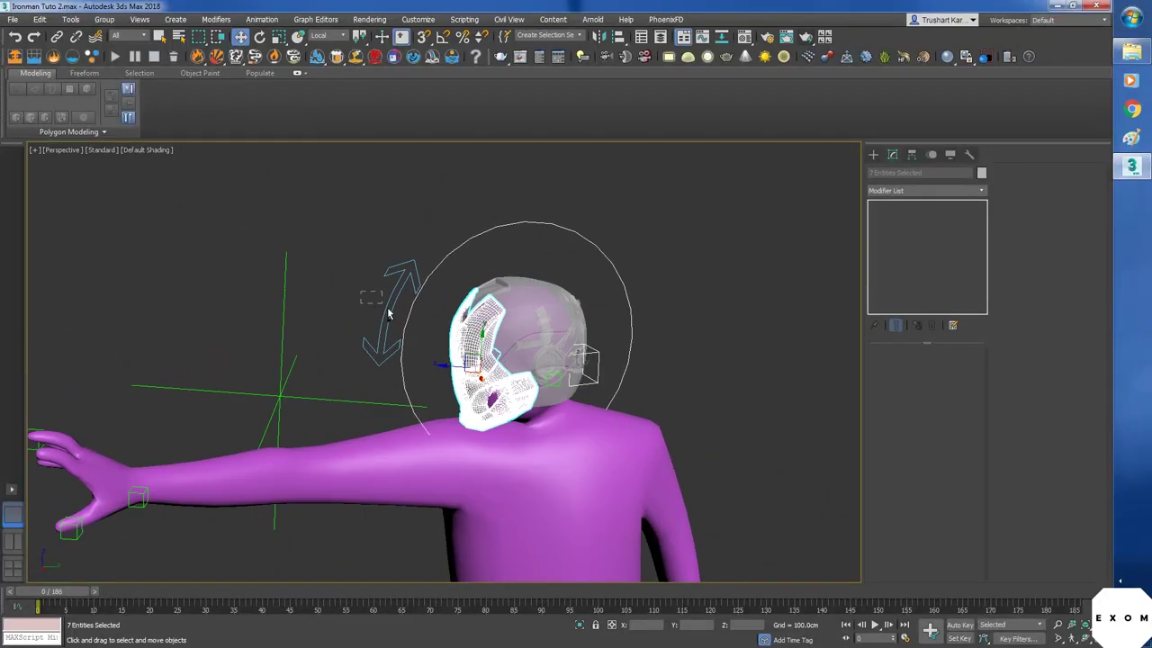
pyautogui.keyDown('alt'); pyautogui.moveTo(613, 424); pyautogui.dragTo(673, 473, button='middle'); pyautogui.keyUp('alt')
pyautogui.rightClick(623, 364)
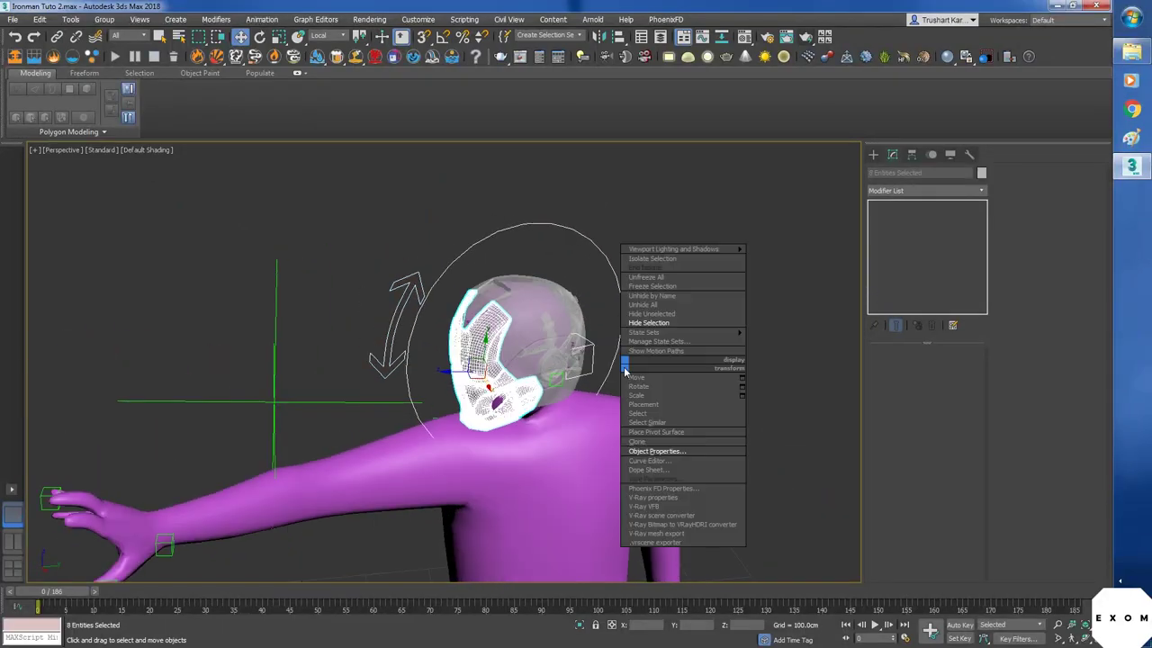
pyautogui.click(655, 317)
# - In the faceplate's Edit Poly, select the two eye elements and hide all unselected elements
pyautogui.keyDown('alt'); pyautogui.moveTo(639, 355); pyautogui.dragTo(576, 461, button='middle'); pyautogui.keyUp('alt')
pyautogui.scroll(5, 558, 477)
pyautogui.moveTo(550, 498); pyautogui.dragTo(515, 468)
pyautogui.click(493, 448)
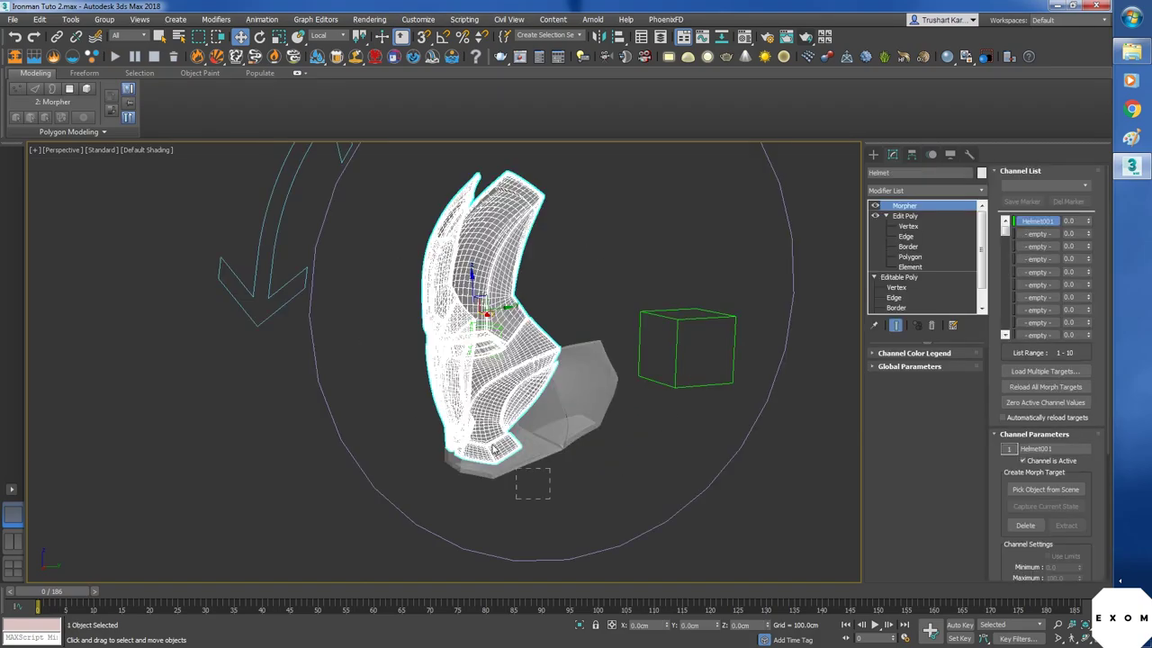
pyautogui.moveTo(493, 448)
pyautogui.keyDown('alt'); pyautogui.mouseDown(button='middle')
pyautogui.moveTo(582, 501)
pyautogui.moveTo(532, 385)
pyautogui.moveTo(452, 360)
pyautogui.moveTo(601, 441)
pyautogui.moveTo(661, 428)
pyautogui.mouseUp(button='middle'); pyautogui.keyUp('alt')
pyautogui.click(910, 266)
pyautogui.keyDown('ctrl'); pyautogui.click(509, 355); pyautogui.keyUp('ctrl')
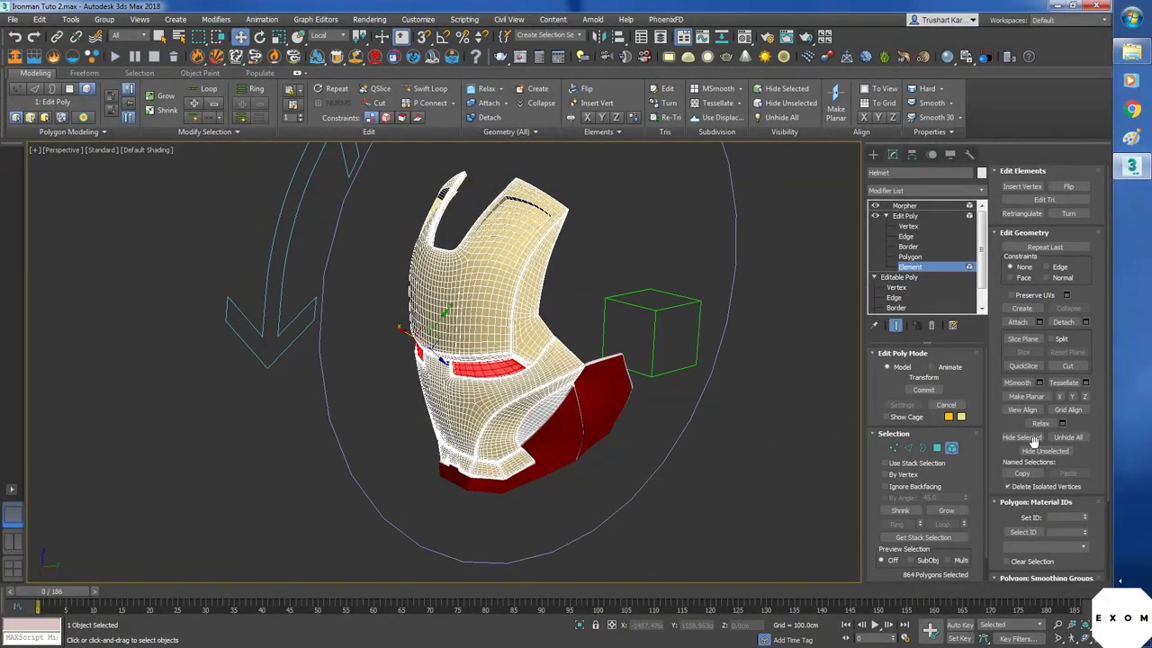
pyautogui.click(1041, 452)
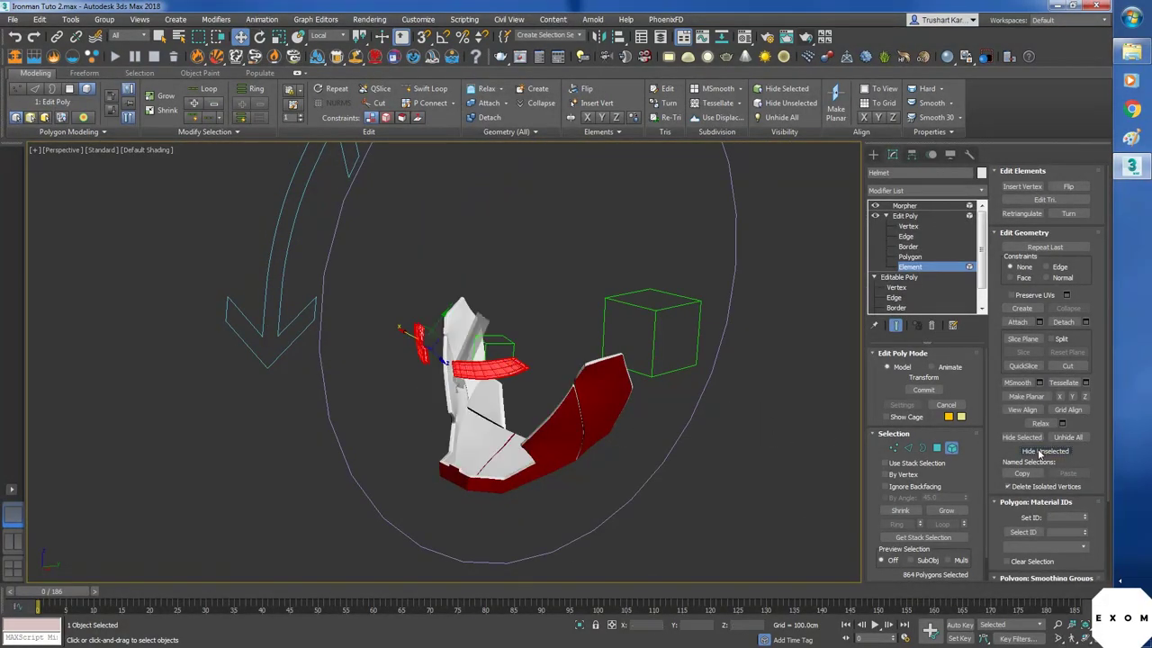
pyautogui.keyDown('alt'); pyautogui.moveTo(479, 443); pyautogui.dragTo(514, 440, button='middle'); pyautogui.keyUp('alt')
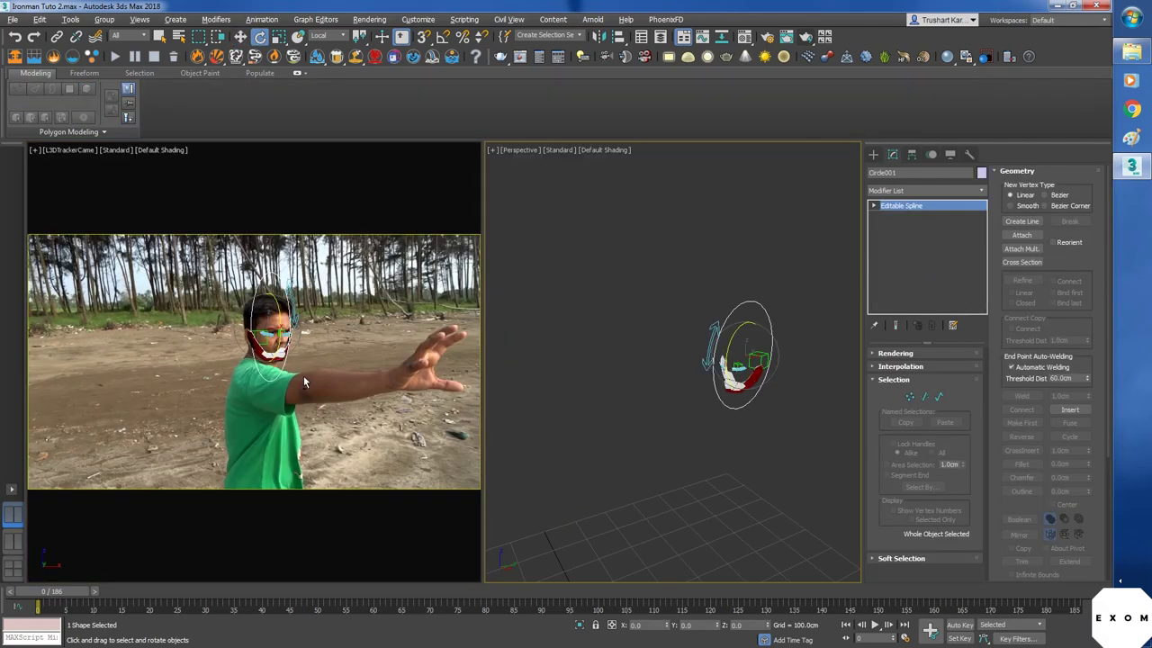
# - Maximize the tracked camera view, go to frame 35, and move the helmet dummy to line up with the actor's face
pyautogui.hotkey('alt', 'w')
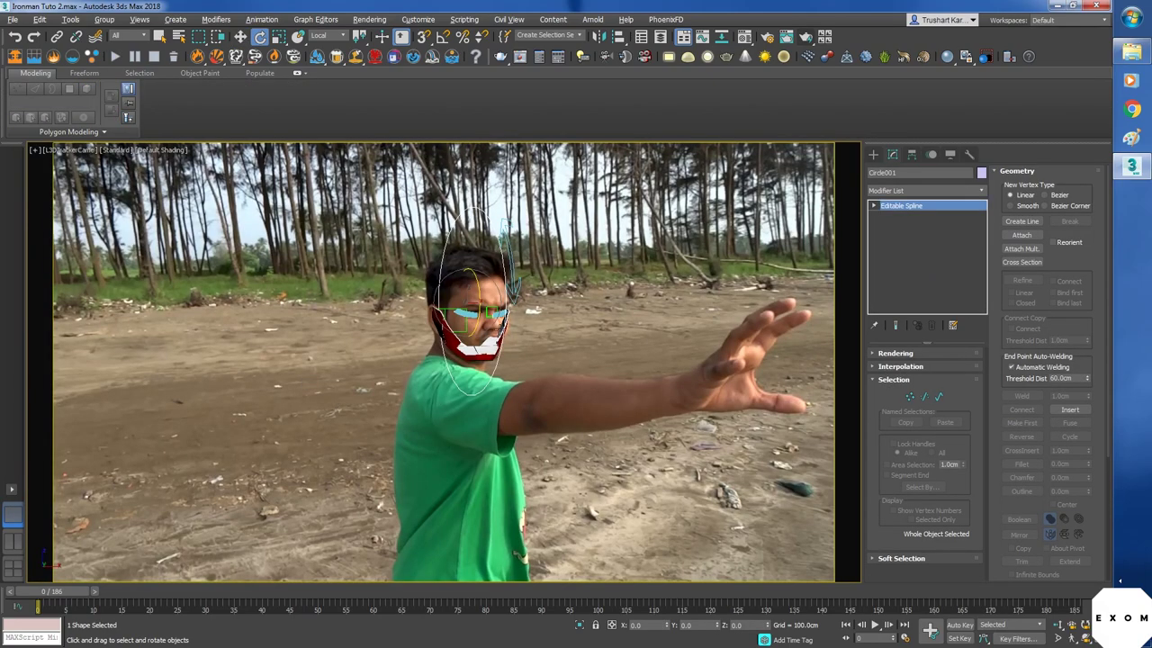
pyautogui.moveTo(516, 592); pyautogui.dragTo(261, 608)
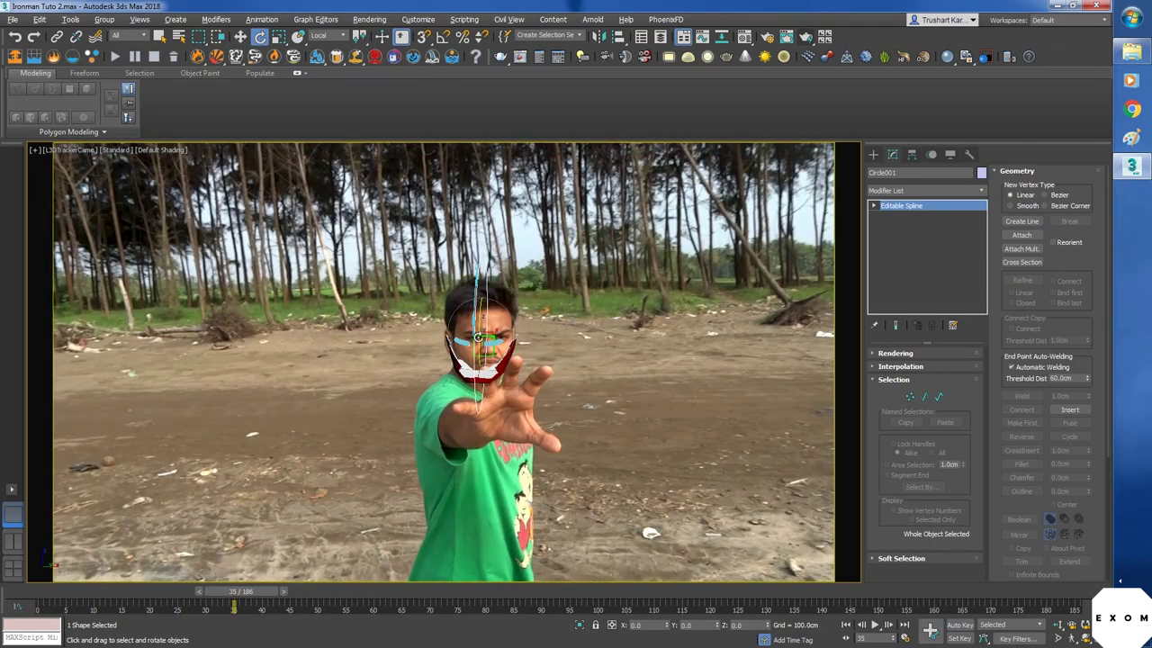
pyautogui.click(494, 353)
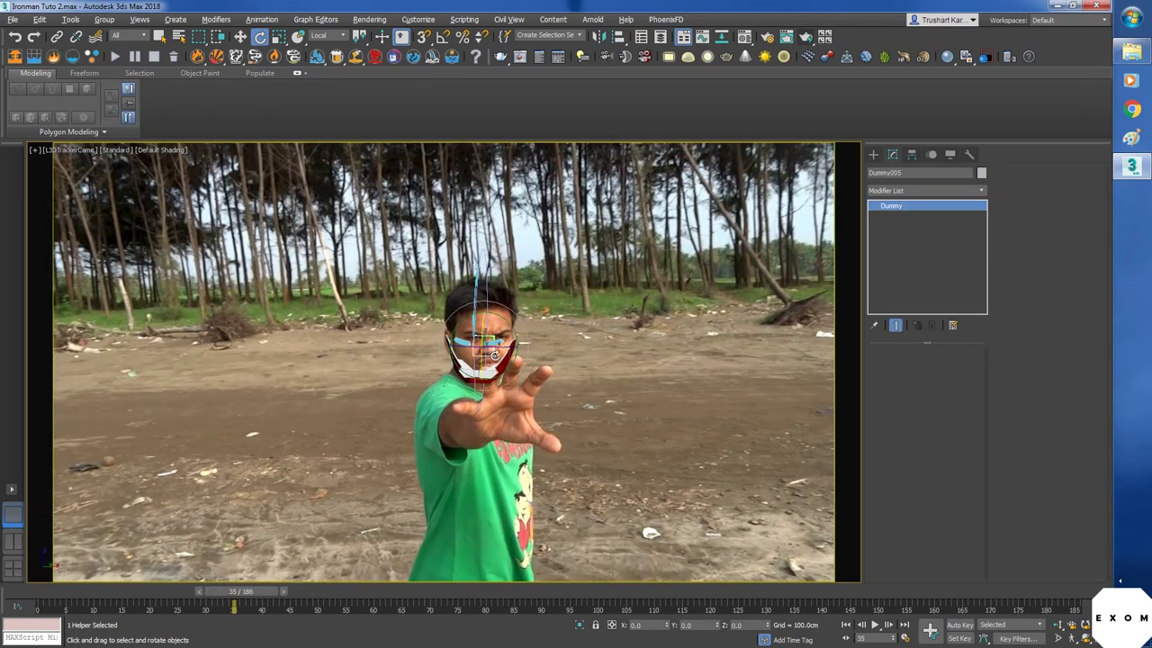
pyautogui.moveTo(497, 345); pyautogui.dragTo(481, 321)
pyautogui.press('w')
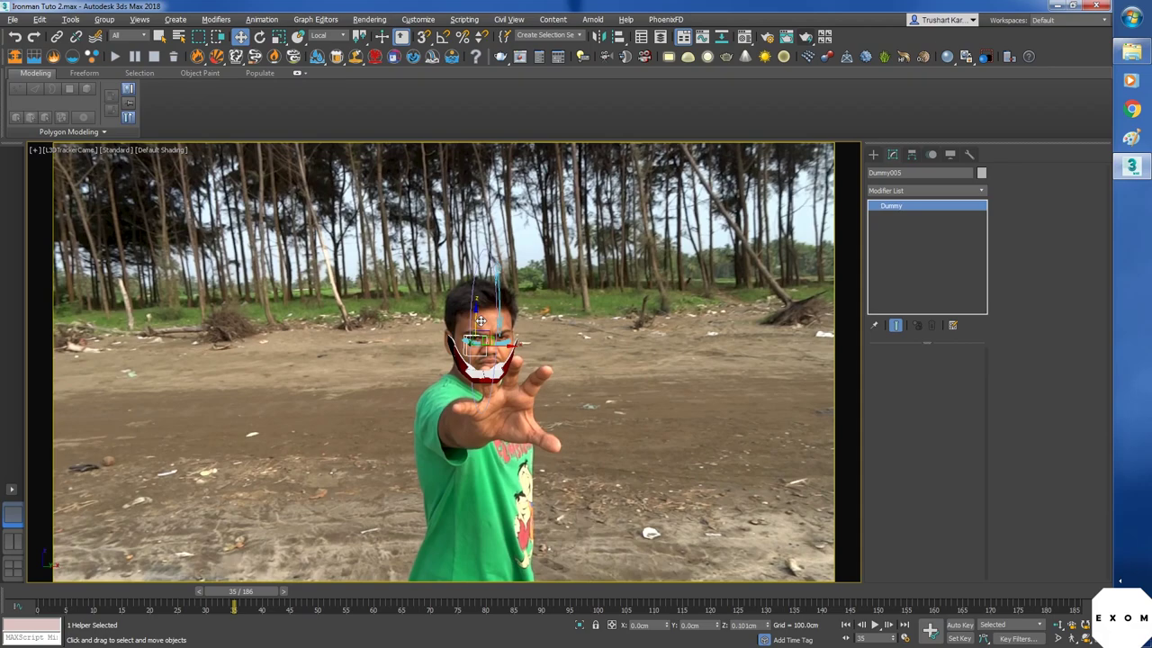
# - Adjust the helmet dummy's rotation in the perspective view at frame 35
pyautogui.hotkey('alt', 'w')
pyautogui.keyDown('alt'); pyautogui.moveTo(690, 459); pyautogui.dragTo(679, 481, button='middle'); pyautogui.keyUp('alt')
pyautogui.scroll(5, 678, 482)
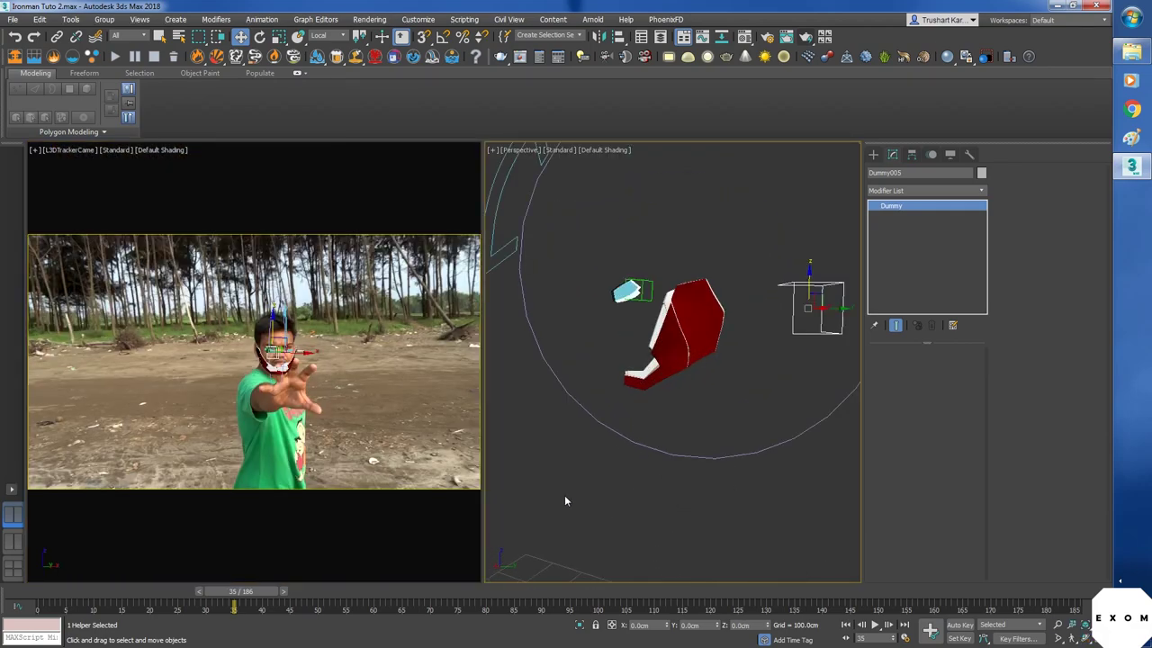
pyautogui.scroll(-5, 718, 494)
pyautogui.keyDown('alt'); pyautogui.moveTo(566, 500); pyautogui.dragTo(730, 492, button='middle'); pyautogui.keyUp('alt')
pyautogui.press('e')
pyautogui.moveTo(703, 383)
pyautogui.mouseDown()
pyautogui.moveTo(709, 397)
pyautogui.moveTo(694, 403)
pyautogui.mouseUp()
pyautogui.press('w')
pyautogui.press('e')
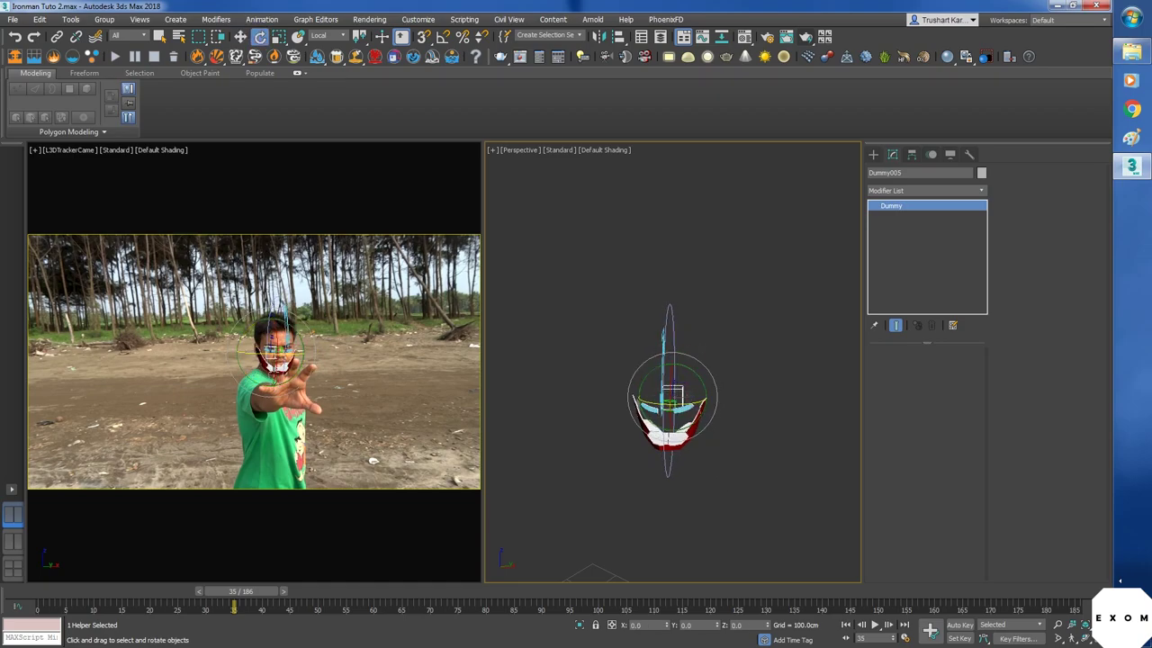
# - Maximize the camera view in Expert Mode and refine the helmet dummy's rotation against the face at frame 35
pyautogui.hotkey('alt', 'w')
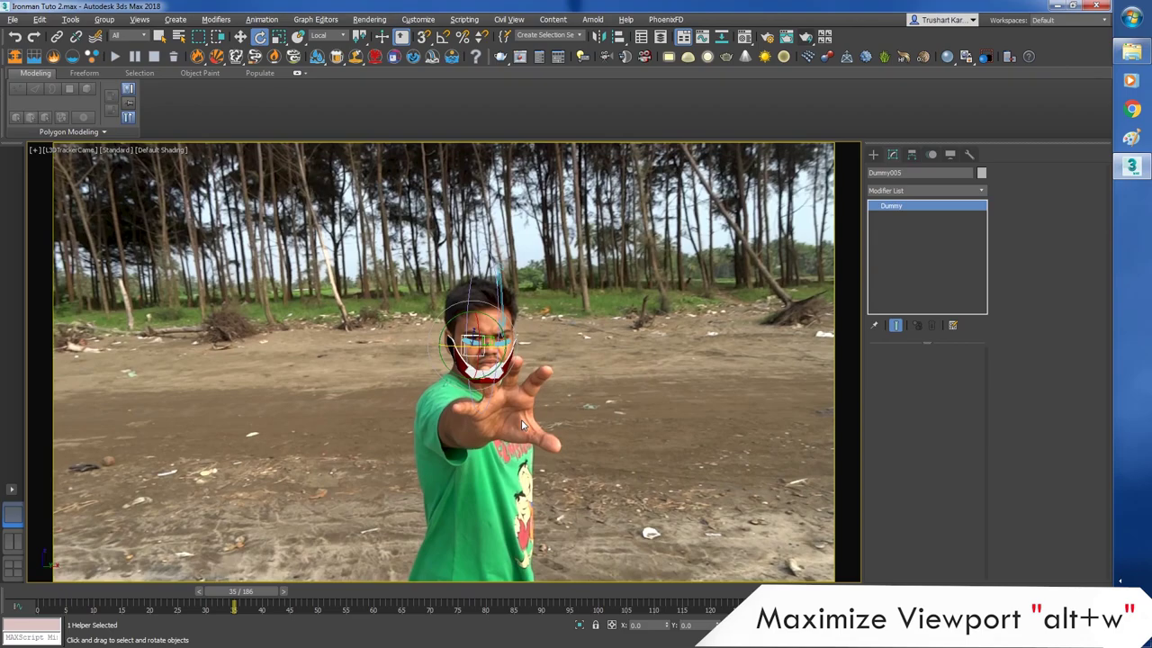
pyautogui.hotkey('ctrl', 'x')
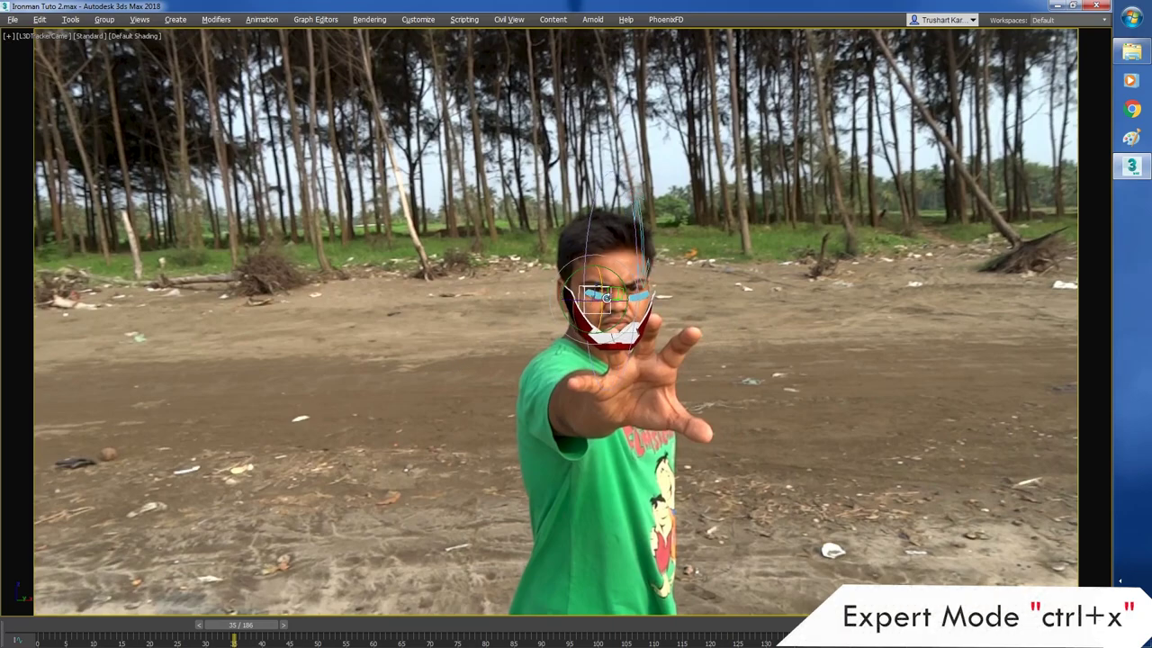
pyautogui.click(631, 356)
pyautogui.moveTo(615, 275); pyautogui.dragTo(625, 244)
# - At frame 54, nudge the helmet dummy sideways to match the face, and scrub ahead to check the alignment
pyautogui.moveTo(236, 629); pyautogui.dragTo(336, 631)
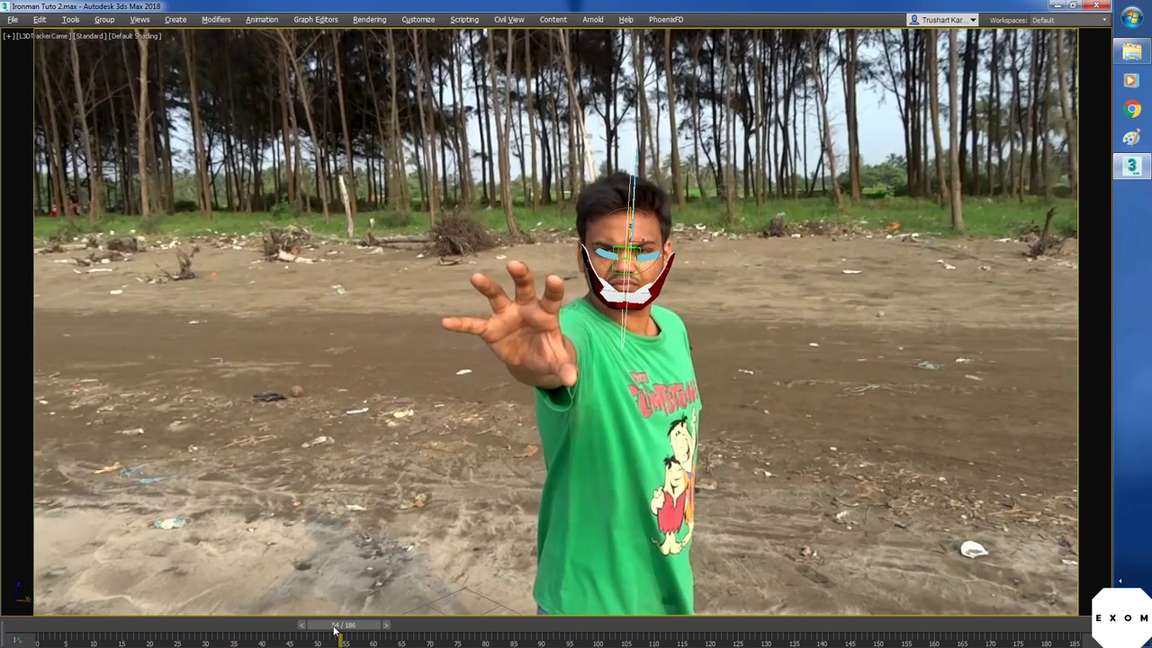
pyautogui.press('w')
pyautogui.click(615, 275)
pyautogui.moveTo(664, 260); pyautogui.dragTo(660, 260)
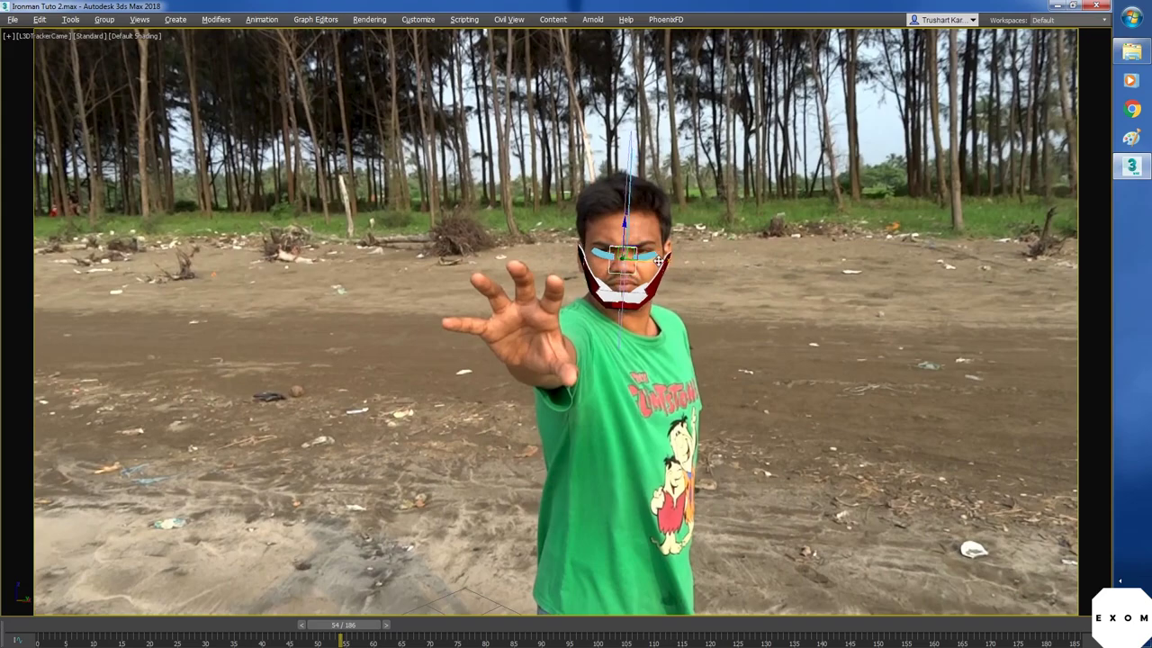
pyautogui.press('e')
pyautogui.press('w')
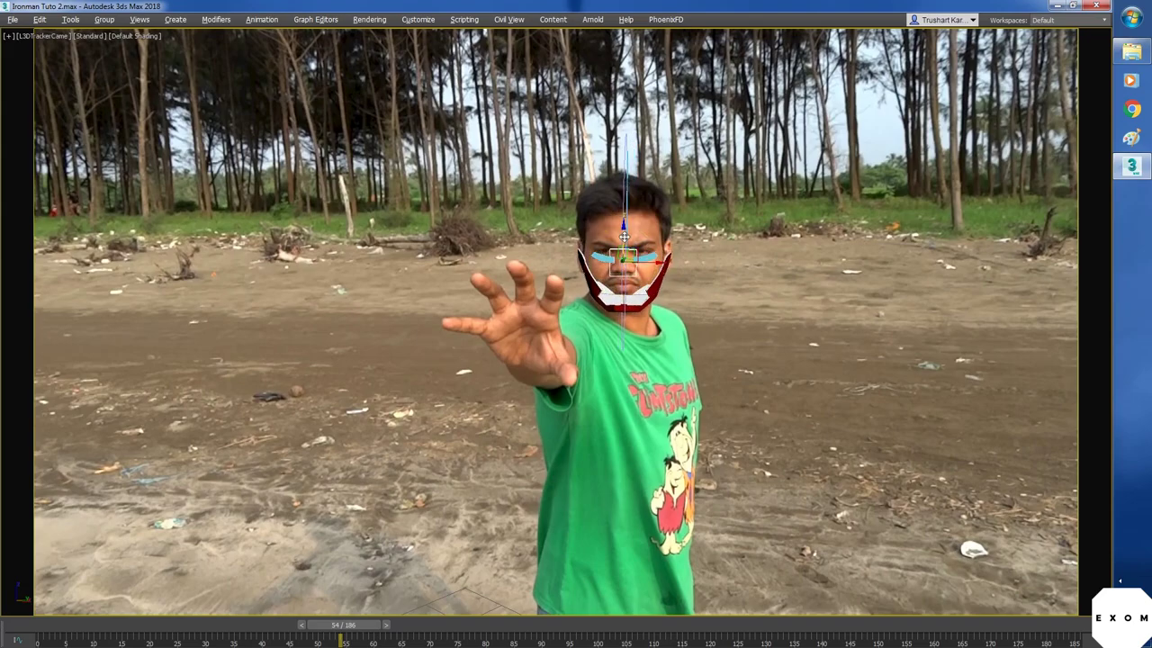
pyautogui.moveTo(347, 625); pyautogui.dragTo(413, 624)
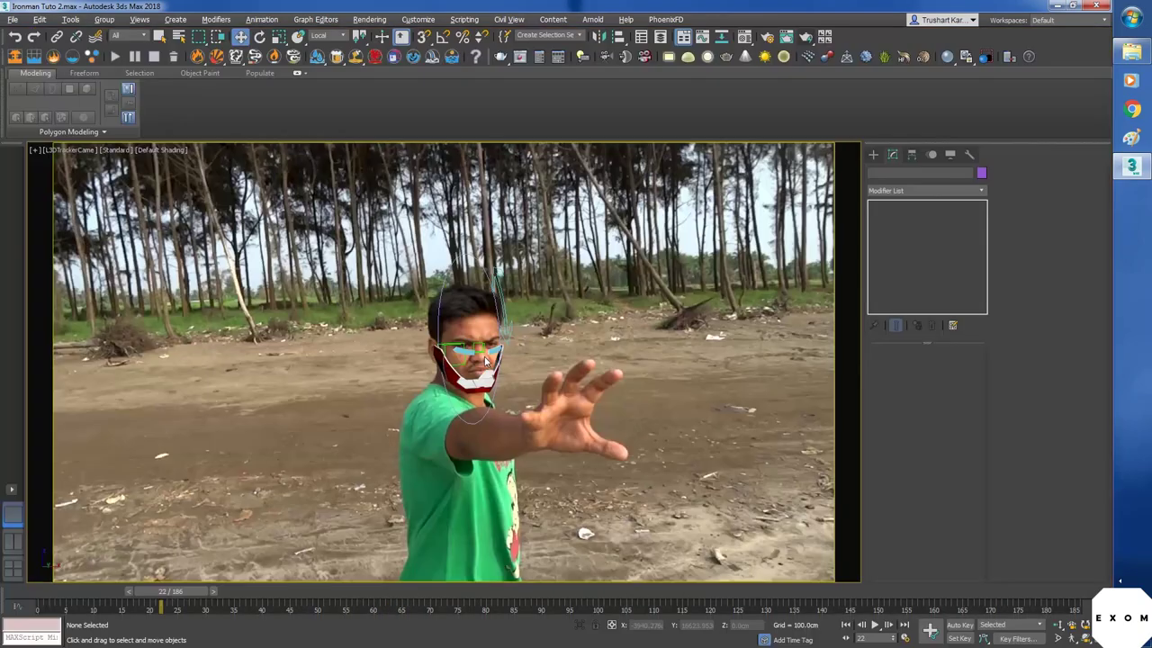
# - Unhide all the elements and vertices in the faceplate's Edit Poly modifier
pyautogui.click(486, 359)
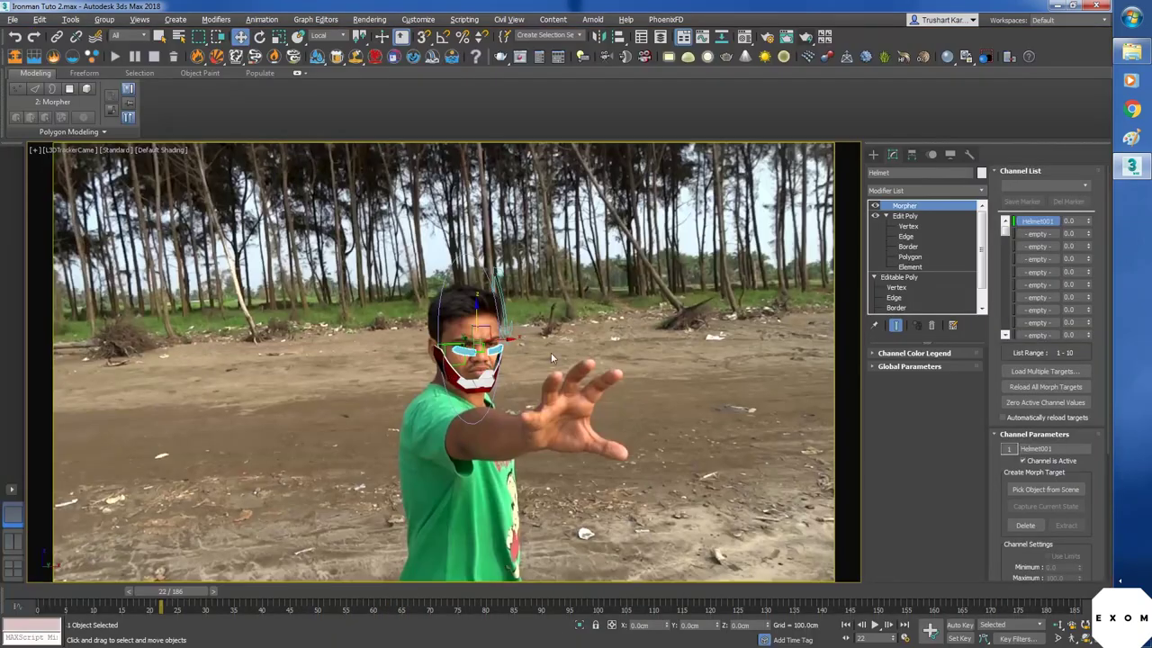
pyautogui.click(905, 216)
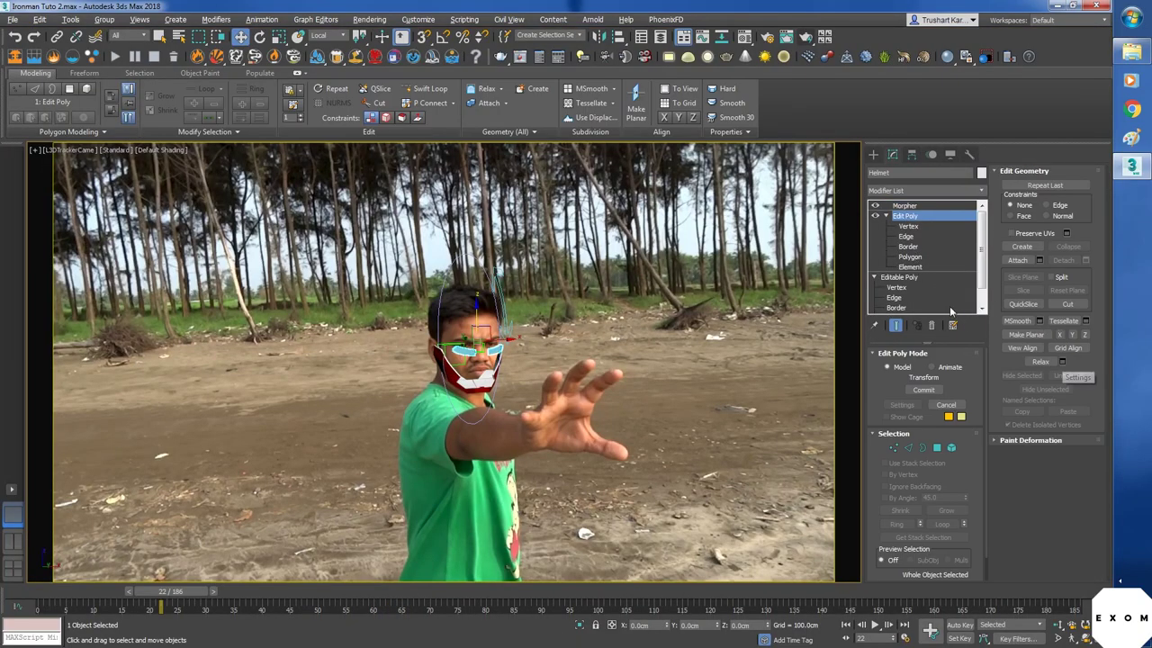
pyautogui.click(911, 267)
pyautogui.click(1069, 441)
pyautogui.click(910, 227)
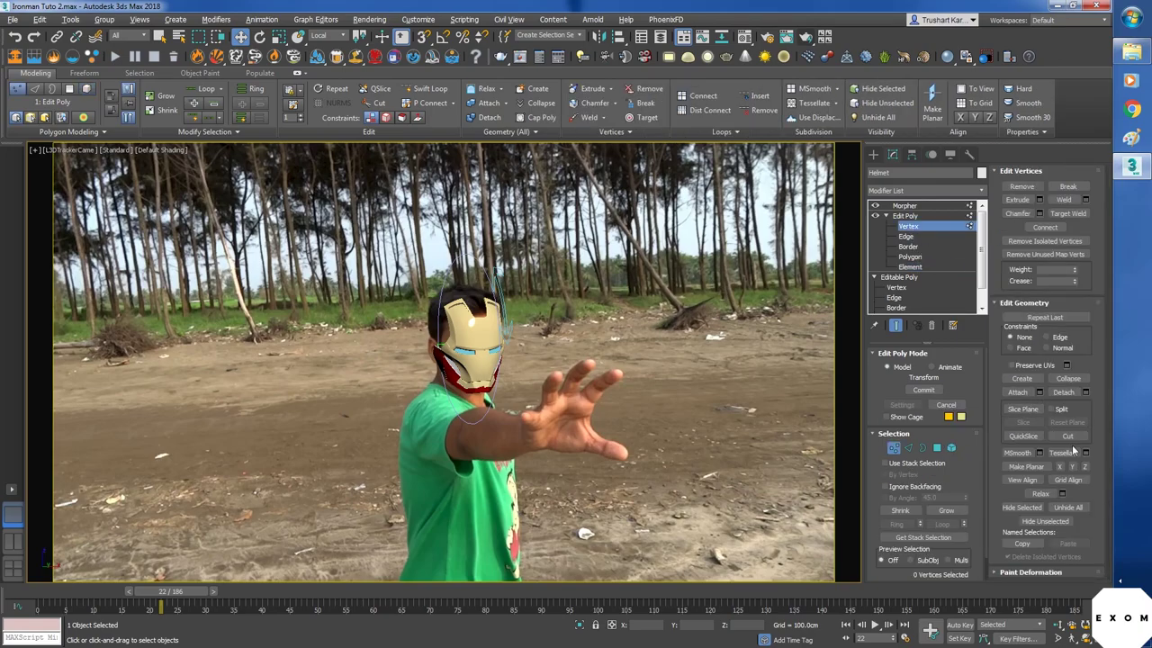
pyautogui.click(1073, 507)
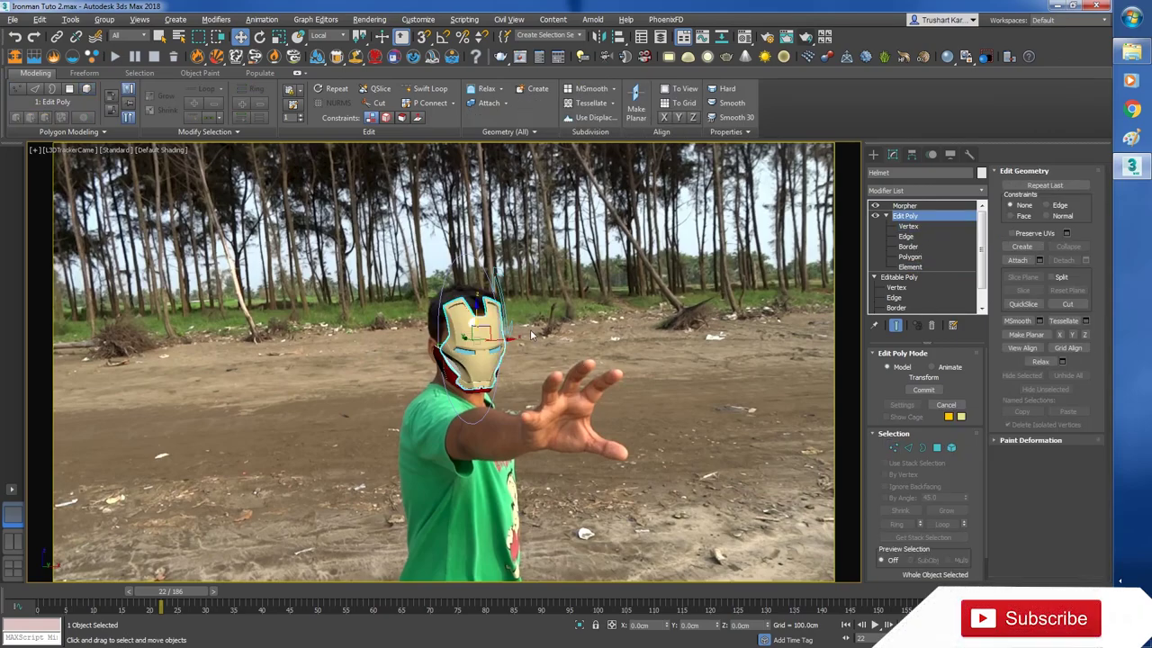
# - Unhide all hidden objects so the body and the complete helmet are back in the scene
pyautogui.rightClick(531, 335)
pyautogui.click(576, 273)
pyautogui.click(619, 367)
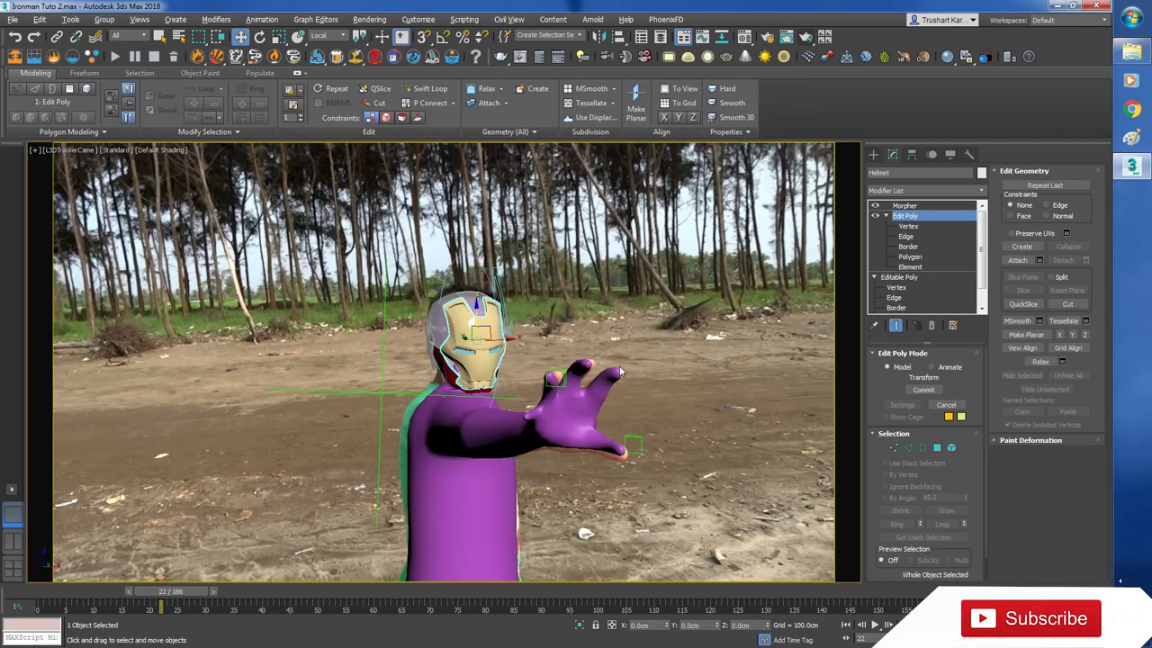
# - Select all the helmet parts without the body and turn off X-ray view for them
pyautogui.click(450, 396)
pyautogui.hotkey('alt', 'w')
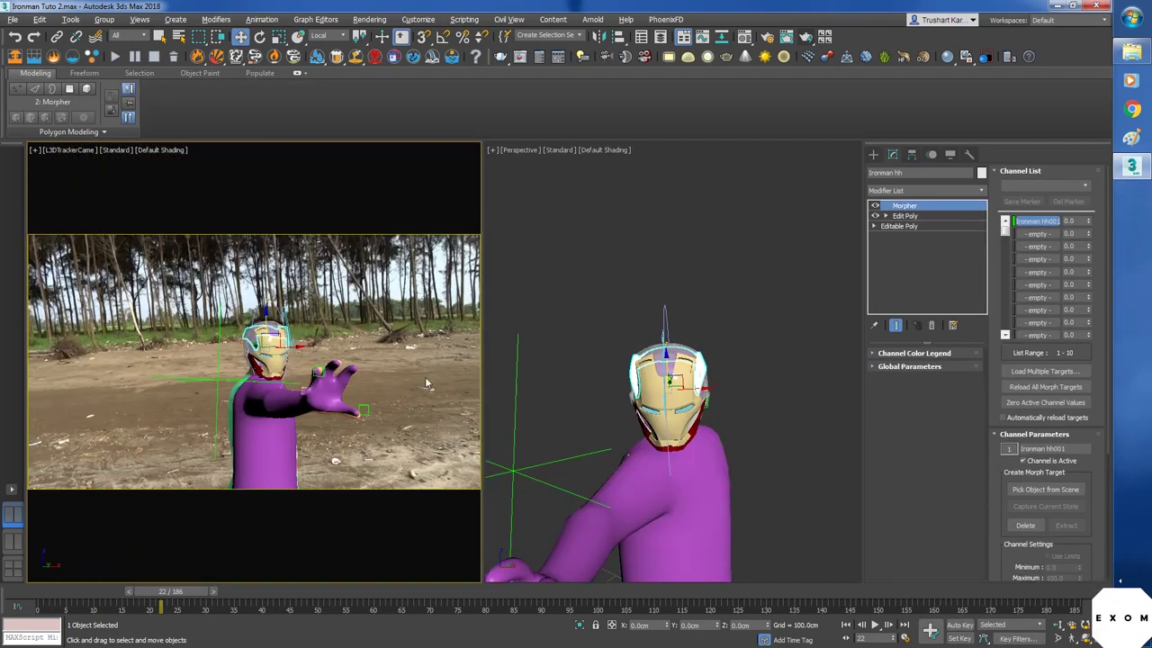
pyautogui.rightClick(576, 396)
pyautogui.hotkey('alt', 'w')
pyautogui.keyDown('alt'); pyautogui.moveTo(737, 459); pyautogui.dragTo(585, 432, button='middle'); pyautogui.keyUp('alt')
pyautogui.moveTo(571, 411); pyautogui.dragTo(472, 243)
pyautogui.keyDown('alt'); pyautogui.click(531, 459); pyautogui.keyUp('alt')
pyautogui.hotkey('alt', 'x')
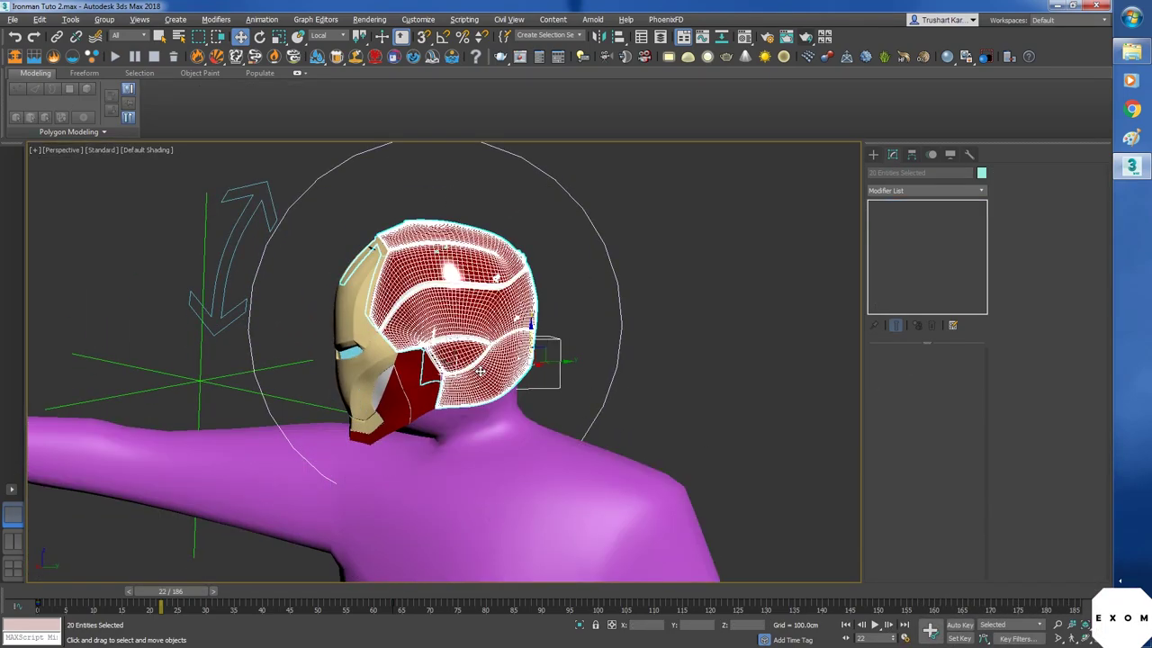
# - Rotate the circular helmet control to swing the faceplate open and expose the head inside the jaw piece
pyautogui.keyDown('alt'); pyautogui.moveTo(441, 472); pyautogui.dragTo(453, 478, button='middle'); pyautogui.keyUp('alt')
pyautogui.click(237, 393)
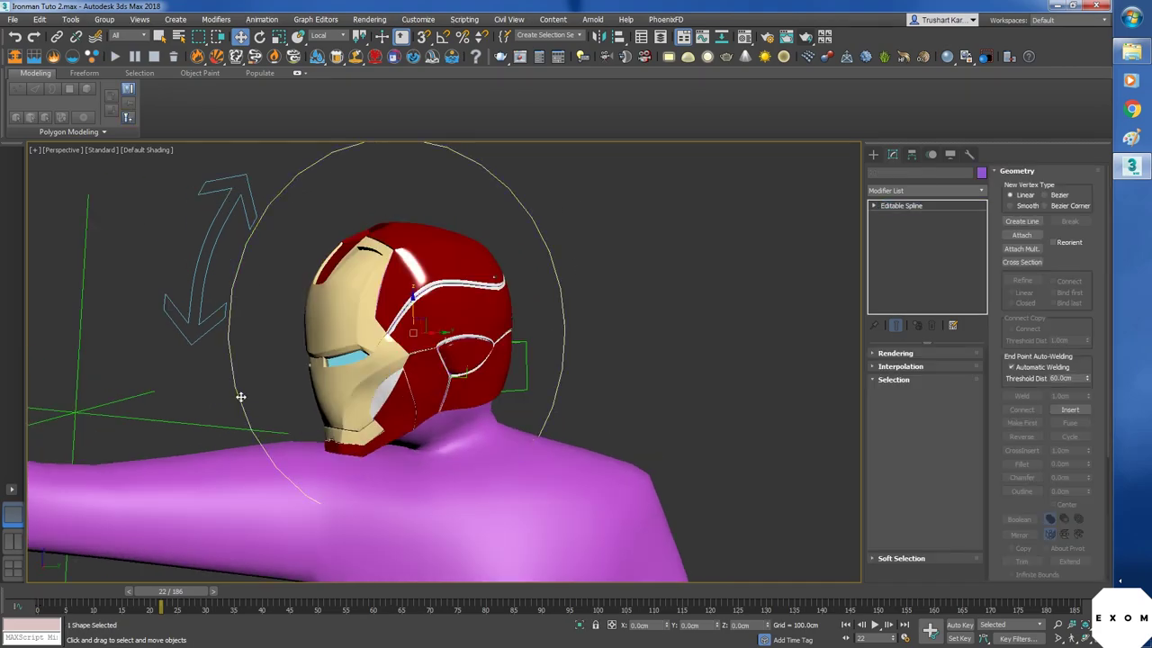
pyautogui.press('e')
pyautogui.moveTo(385, 325); pyautogui.dragTo(398, 258)
pyautogui.keyDown('alt'); pyautogui.moveTo(398, 259); pyautogui.dragTo(459, 270, button='middle'); pyautogui.keyUp('alt')
pyautogui.scroll(3, 390, 350)
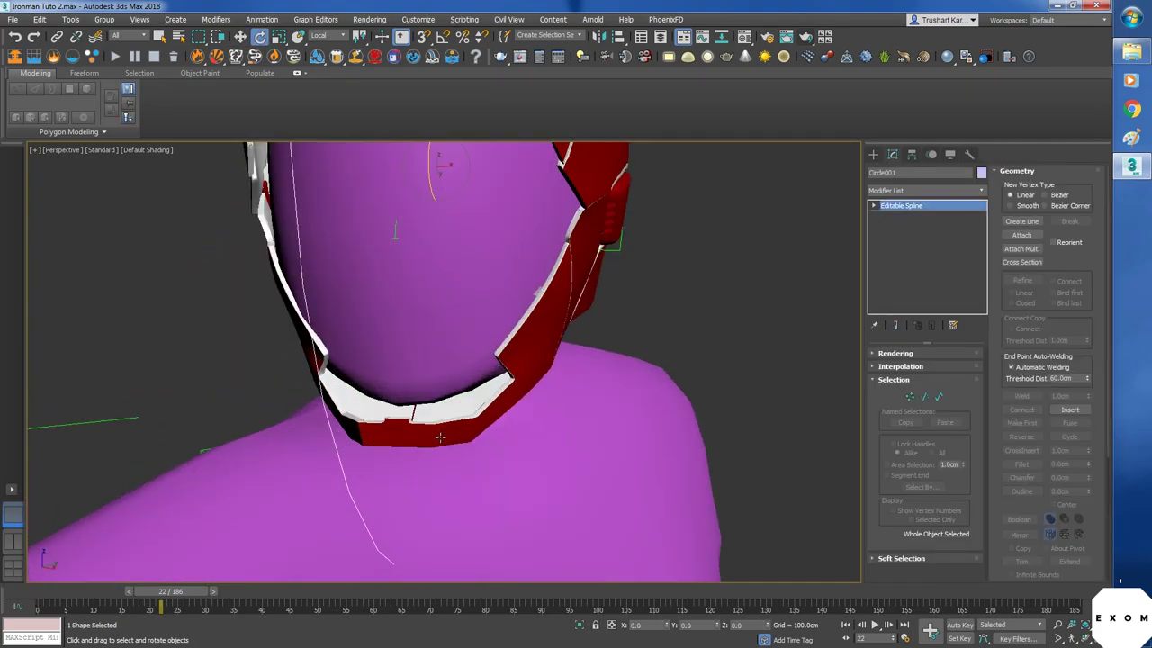
# - Add an Edit Poly modifier directly below TurboSmooth on the purple body and enter its vertex level
pyautogui.keyDown('alt'); pyautogui.moveTo(390, 350); pyautogui.dragTo(445, 408, button='middle'); pyautogui.keyUp('alt')
pyautogui.click(338, 298)
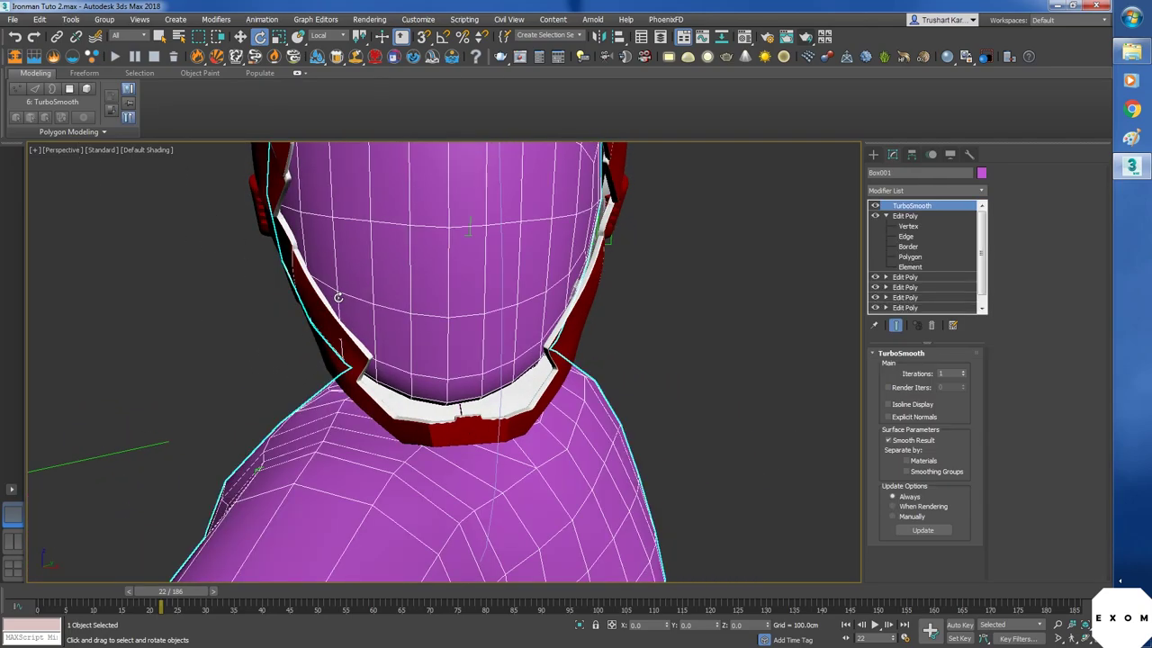
pyautogui.keyDown('alt'); pyautogui.moveTo(357, 318); pyautogui.dragTo(400, 389, button='middle'); pyautogui.keyUp('alt')
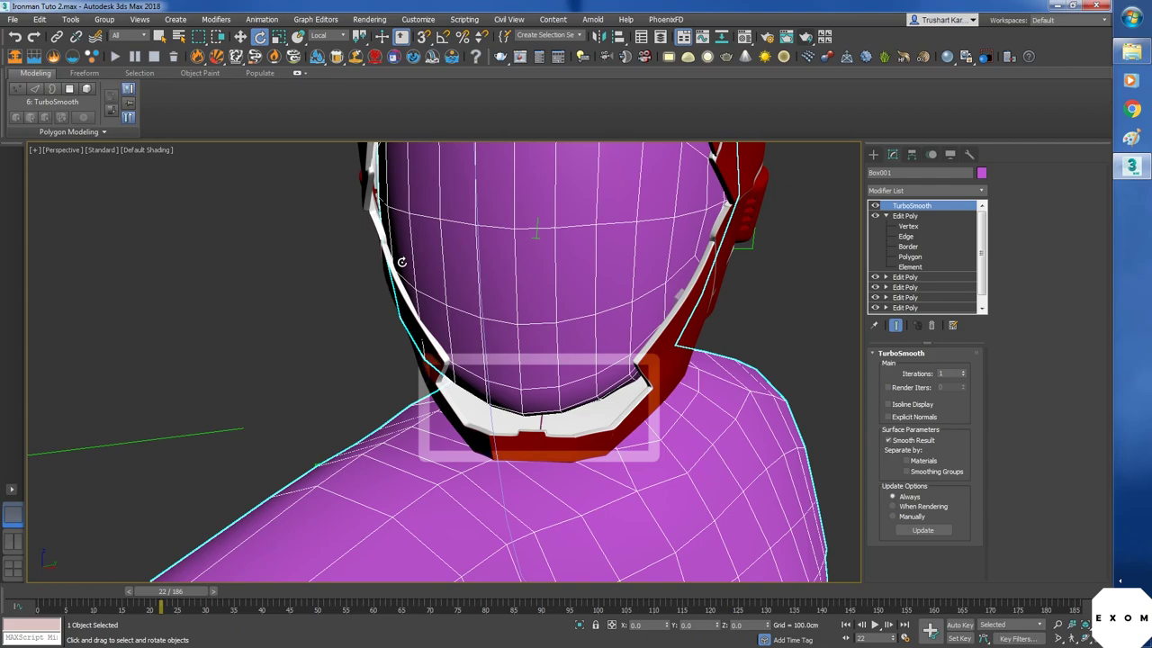
pyautogui.keyDown('alt'); pyautogui.moveTo(401, 262); pyautogui.dragTo(586, 417, button='middle'); pyautogui.keyUp('alt')
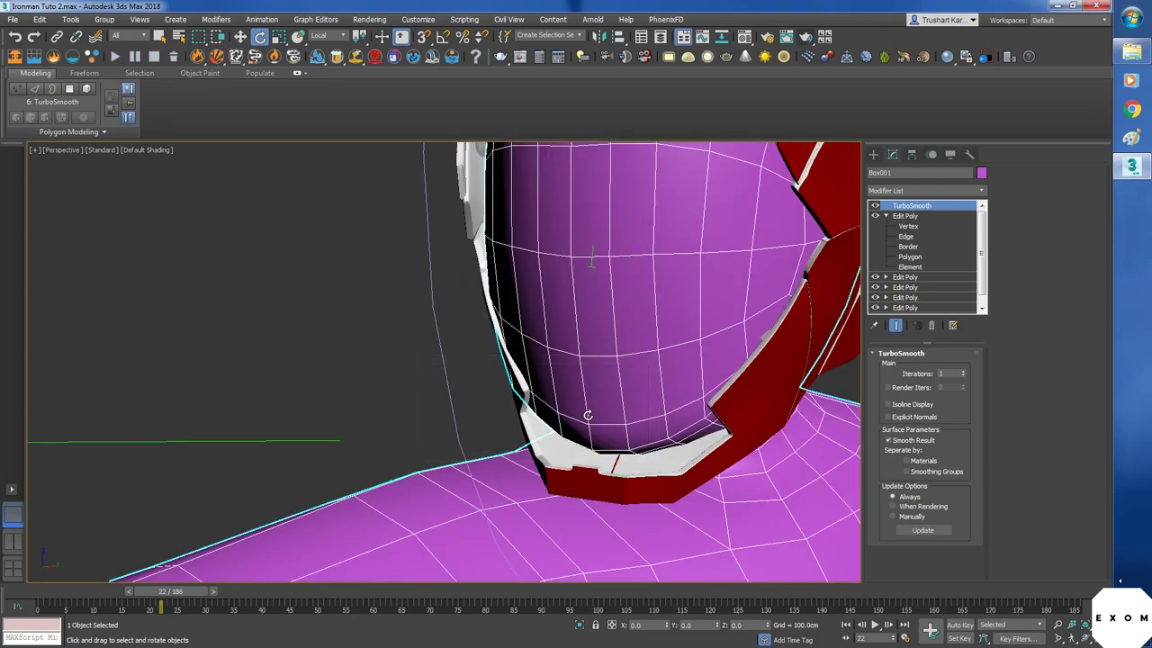
pyautogui.click(903, 217)
pyautogui.moveTo(640, 405); pyautogui.dragTo(613, 340, button='middle')
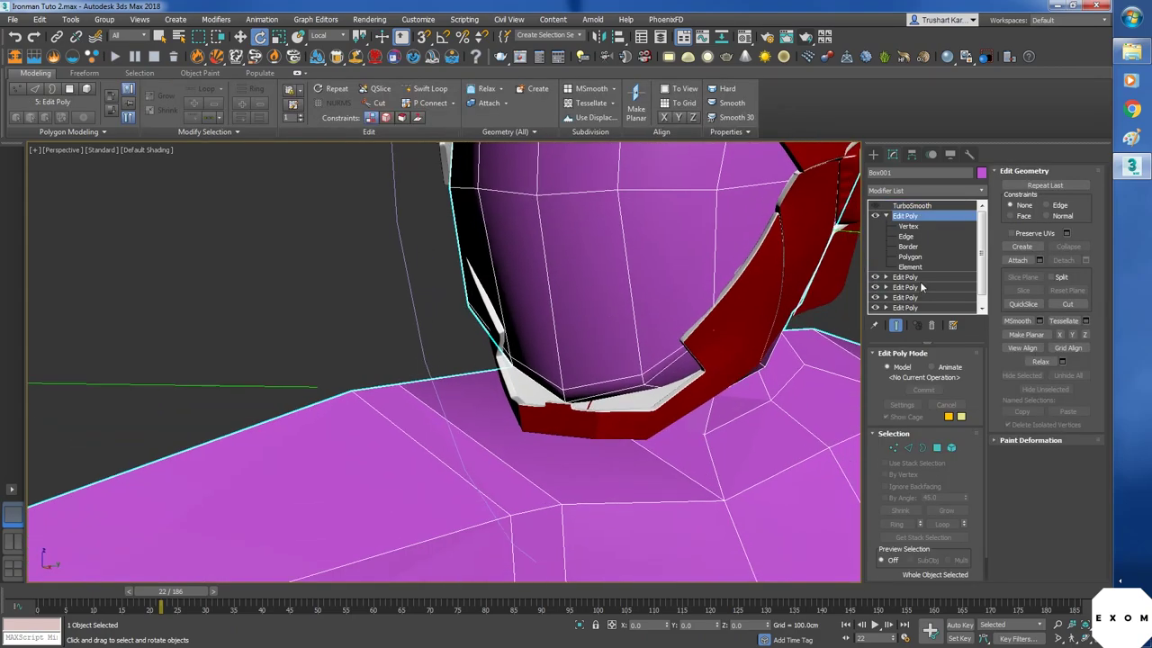
pyautogui.click(886, 216)
pyautogui.click(982, 192)
pyautogui.press('e')
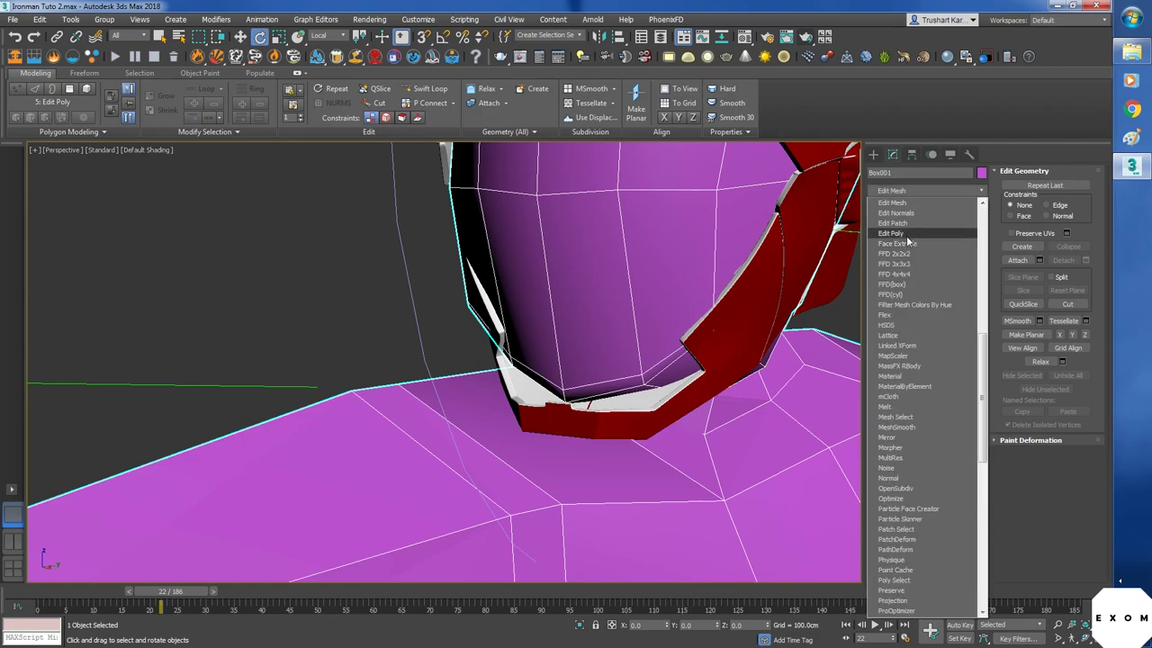
pyautogui.click(906, 237)
pyautogui.click(885, 217)
pyautogui.click(908, 227)
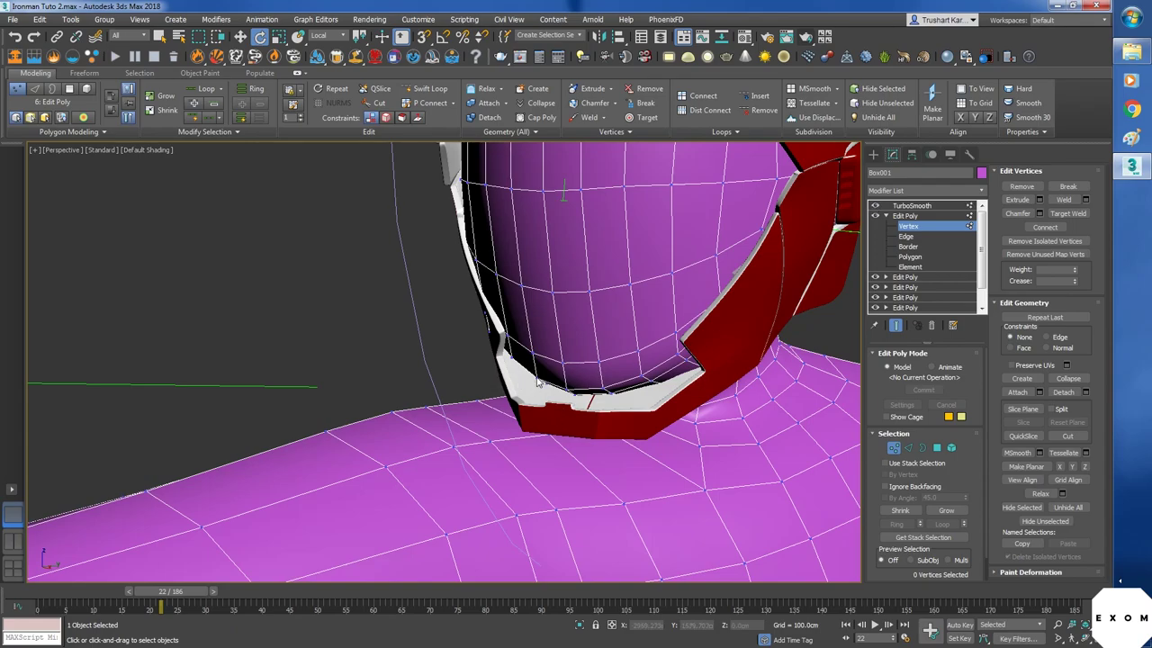
# - Show the Edit Poly cage and move the chin and jaw vertices of the body's head to fit inside the helmet's jaw piece
pyautogui.click(903, 418)
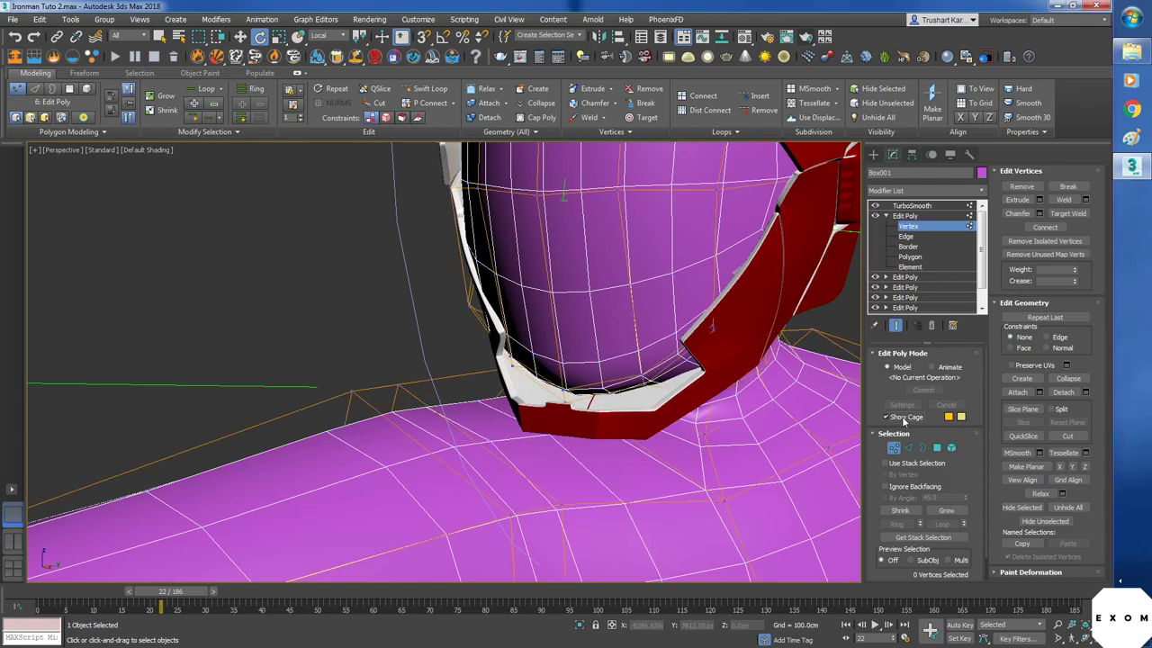
pyautogui.click(509, 363)
pyautogui.keyDown('alt'); pyautogui.moveTo(510, 363); pyautogui.dragTo(684, 329, button='middle'); pyautogui.keyUp('alt')
pyautogui.click(629, 391)
pyautogui.press('w')
pyautogui.moveTo(684, 329); pyautogui.dragTo(687, 345)
pyautogui.moveTo(795, 312); pyautogui.dragTo(811, 337)
pyautogui.keyDown('alt'); pyautogui.moveTo(801, 324); pyautogui.dragTo(651, 358, button='middle'); pyautogui.keyUp('alt')
pyautogui.moveTo(651, 358); pyautogui.dragTo(657, 352)
pyautogui.keyDown('alt'); pyautogui.moveTo(658, 352); pyautogui.dragTo(668, 374, button='middle'); pyautogui.keyUp('alt')
pyautogui.moveTo(668, 375); pyautogui.dragTo(661, 371)
pyautogui.moveTo(661, 368)
pyautogui.keyDown('alt'); pyautogui.mouseDown(button='middle')
pyautogui.moveTo(630, 360)
pyautogui.moveTo(570, 402)
pyautogui.moveTo(656, 401)
pyautogui.moveTo(666, 387)
pyautogui.mouseUp(button='middle'); pyautogui.keyUp('alt')
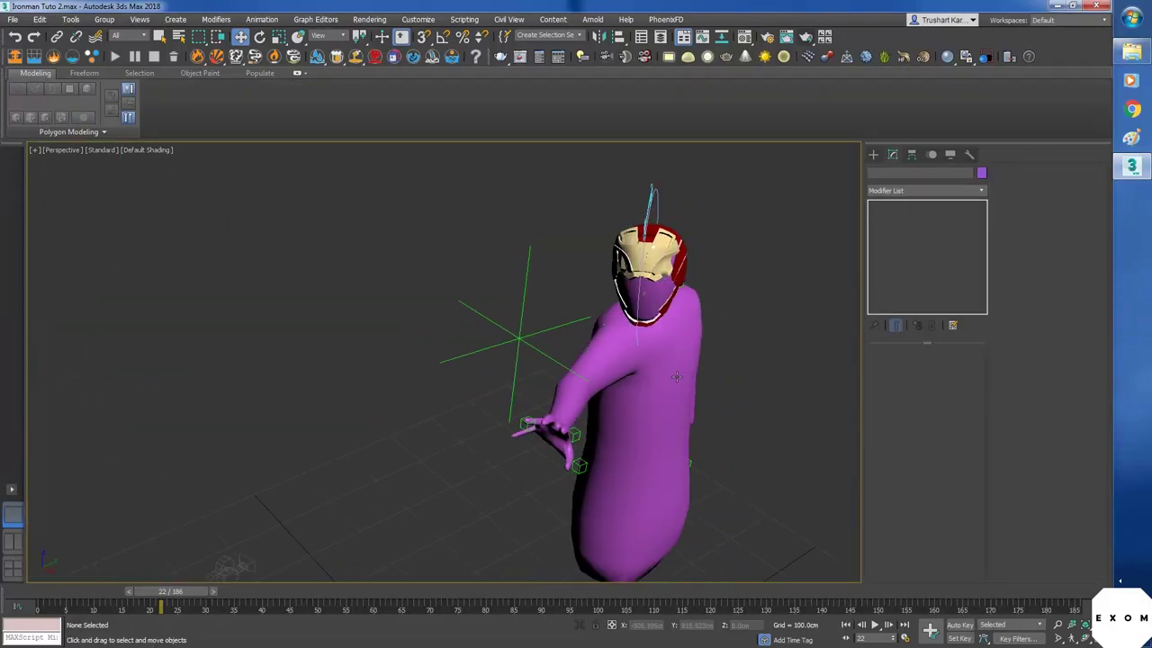
pyautogui.keyDown('alt'); pyautogui.moveTo(672, 377); pyautogui.dragTo(656, 356, button='middle'); pyautogui.keyUp('alt')
# - Select the body and change the unused 19 - Default material to a Physical Material
pyautogui.click(683, 404)
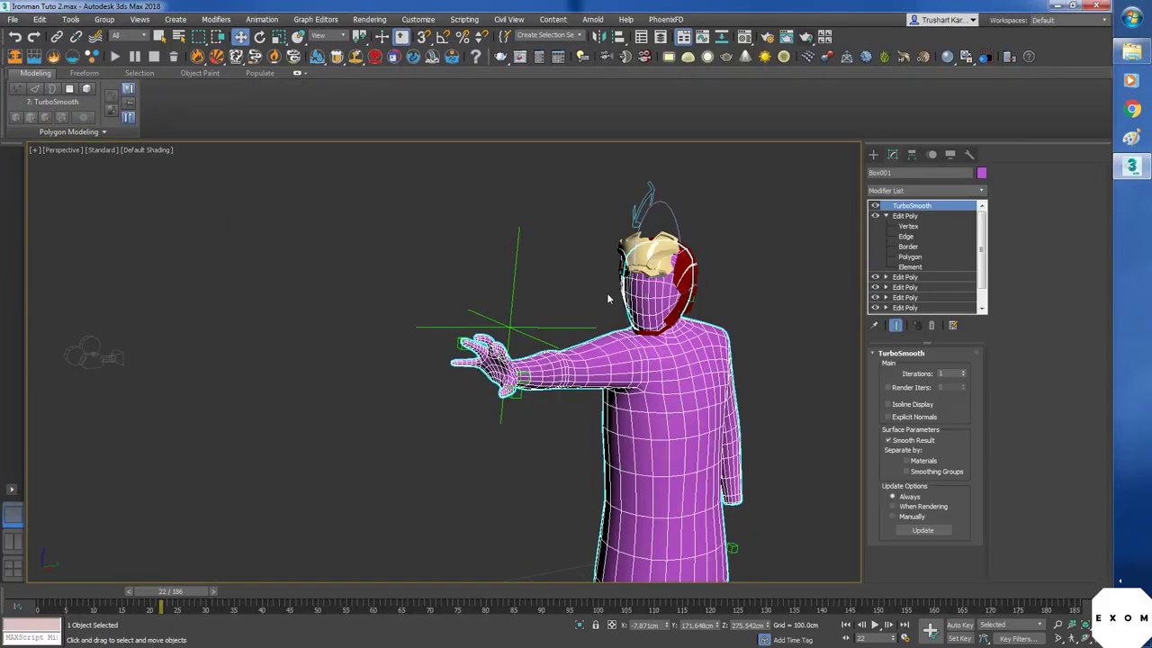
pyautogui.press('m')
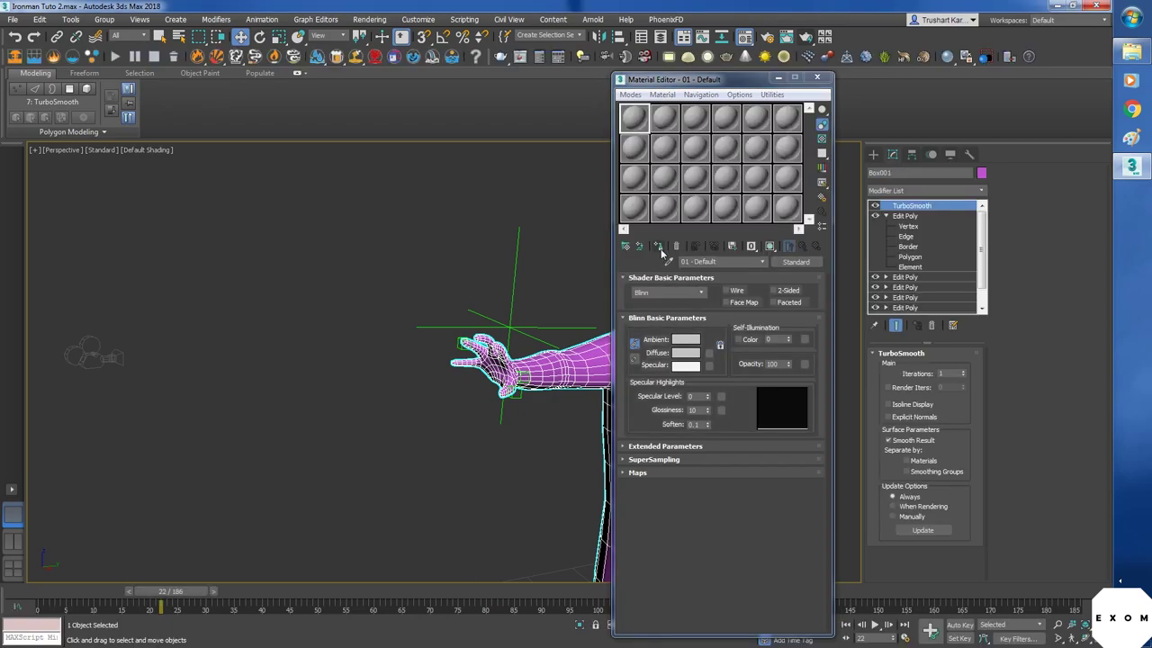
pyautogui.moveTo(715, 81); pyautogui.dragTo(334, 128)
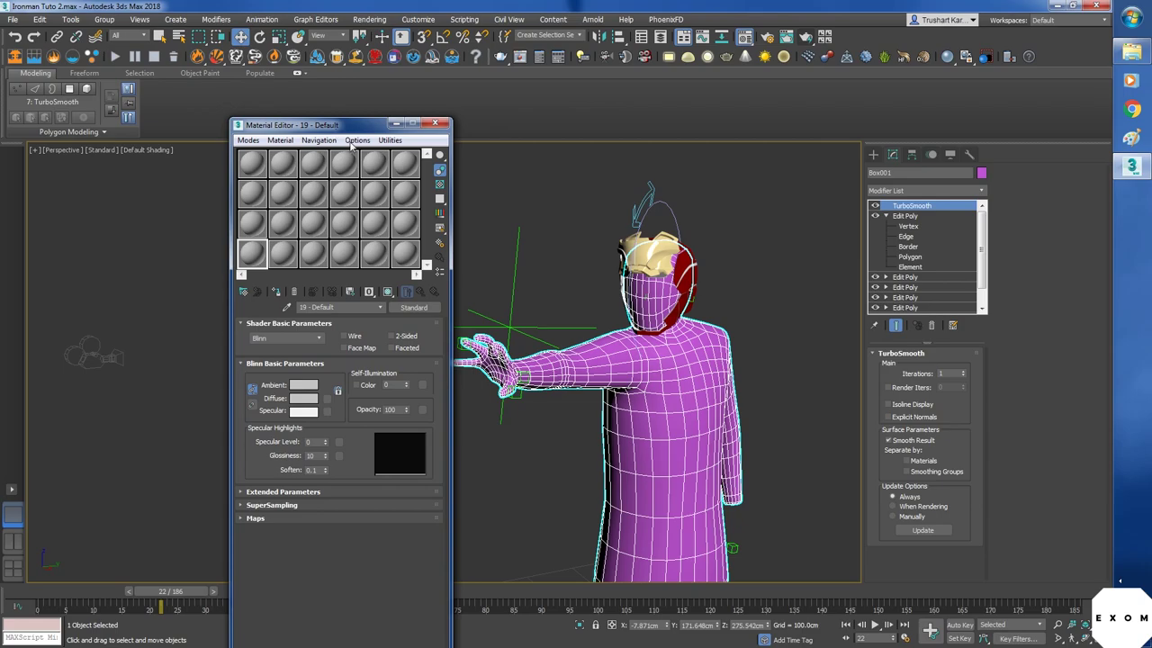
pyautogui.click(417, 310)
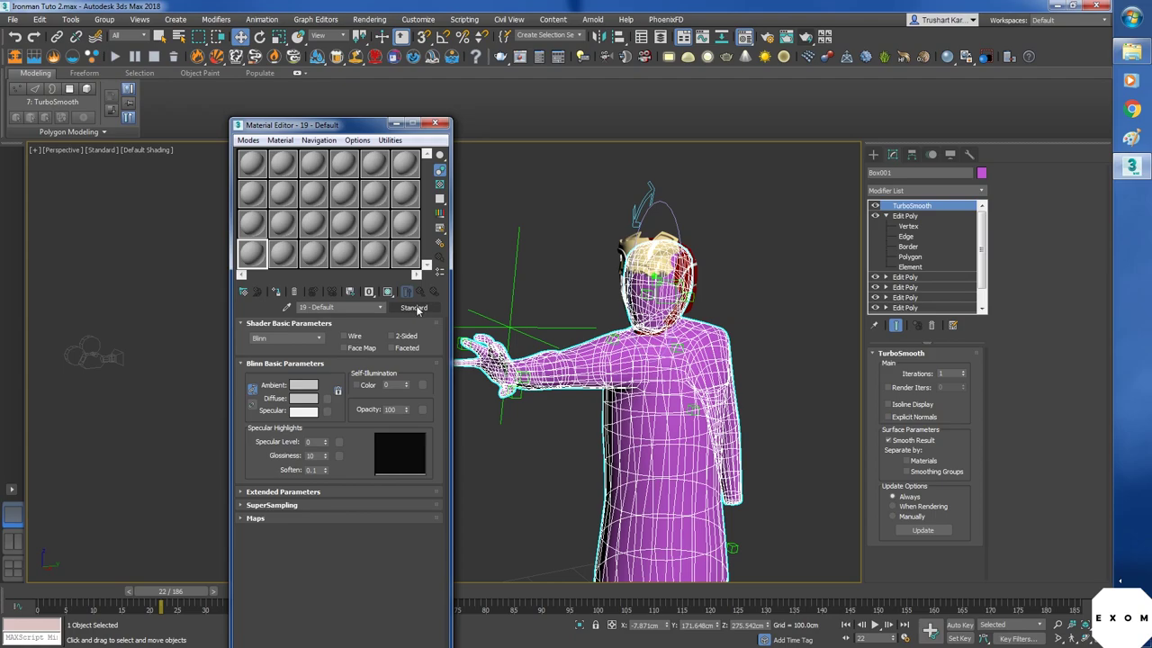
pyautogui.click(413, 308)
pyautogui.doubleClick(495, 238)
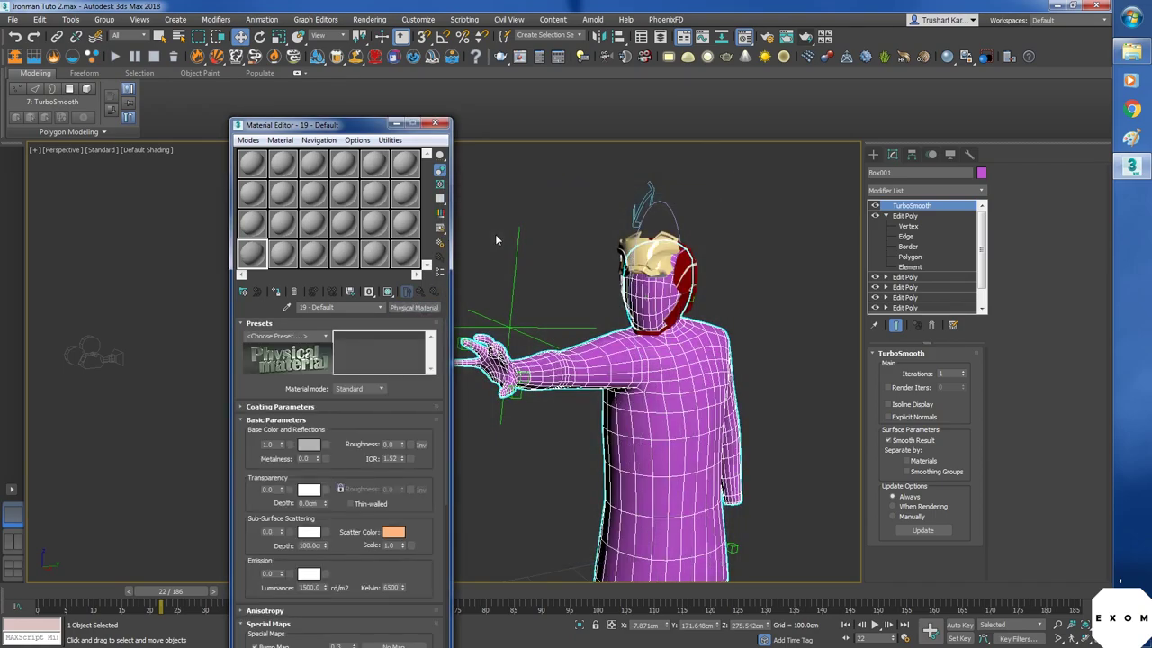
# - Give the physical material roughness 1.0 and a bright green base color with value 0.987, and assign it to the body
pyautogui.moveTo(403, 444); pyautogui.dragTo(469, 281)
pyautogui.click(309, 444)
pyautogui.moveTo(274, 88)
pyautogui.mouseDown()
pyautogui.moveTo(323, 108)
pyautogui.moveTo(345, 79)
pyautogui.mouseUp()
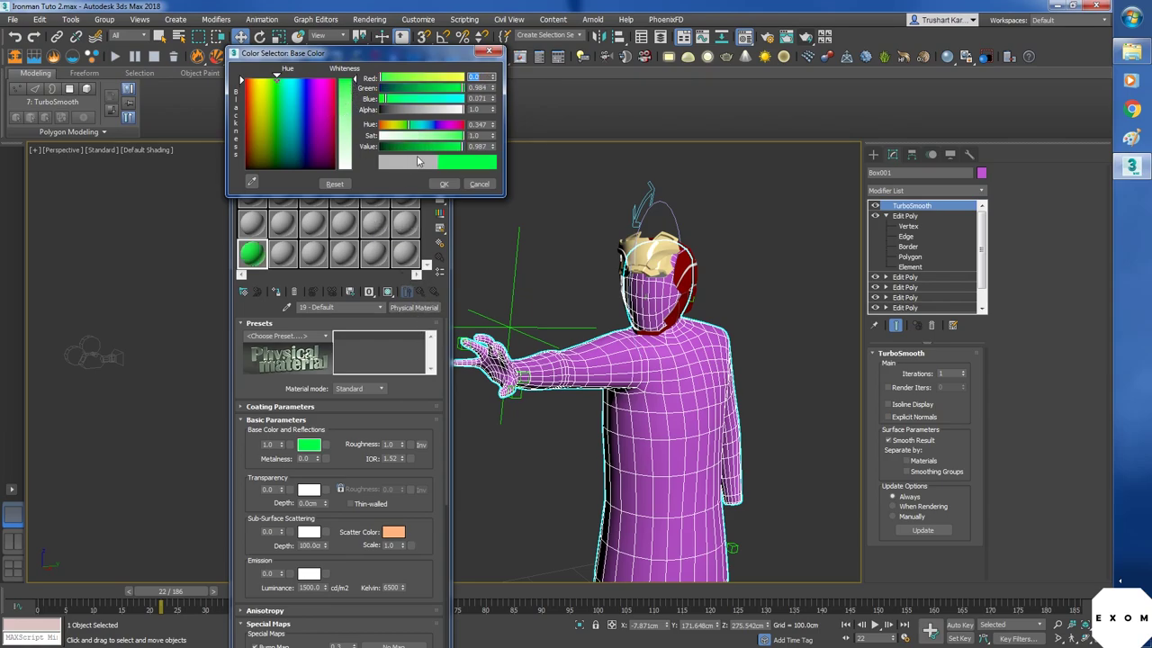
pyautogui.click(443, 184)
pyautogui.click(279, 293)
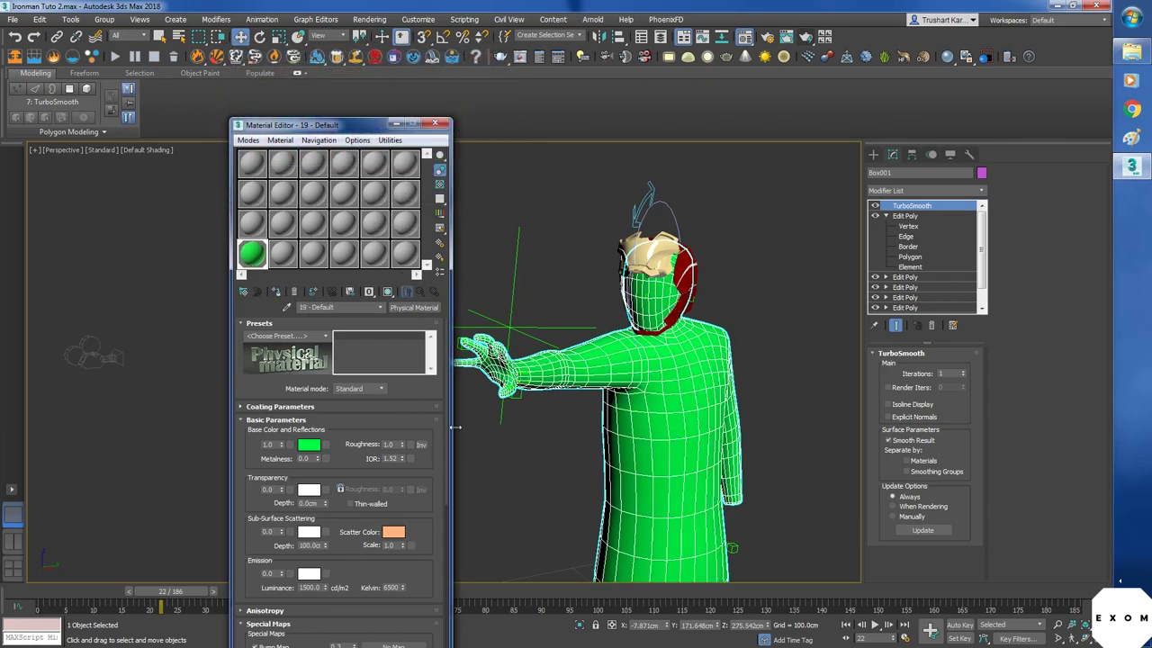
pyautogui.click(758, 278)
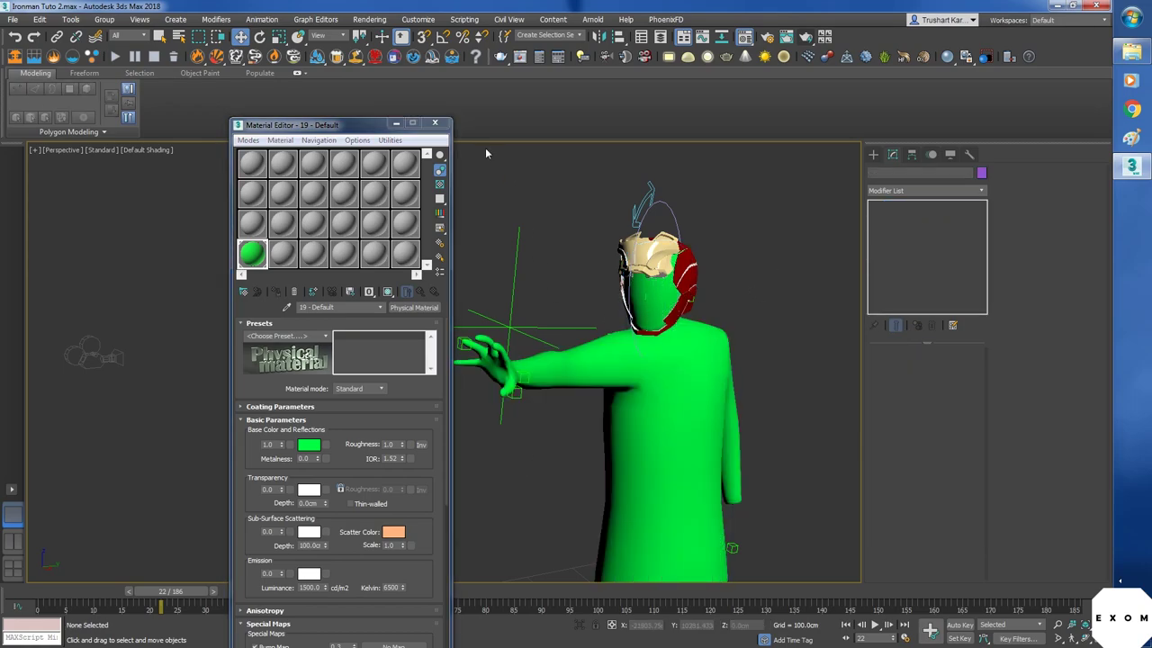
# - Darken the material's green base color to a value of 0.676 and close the material editor
pyautogui.click(309, 444)
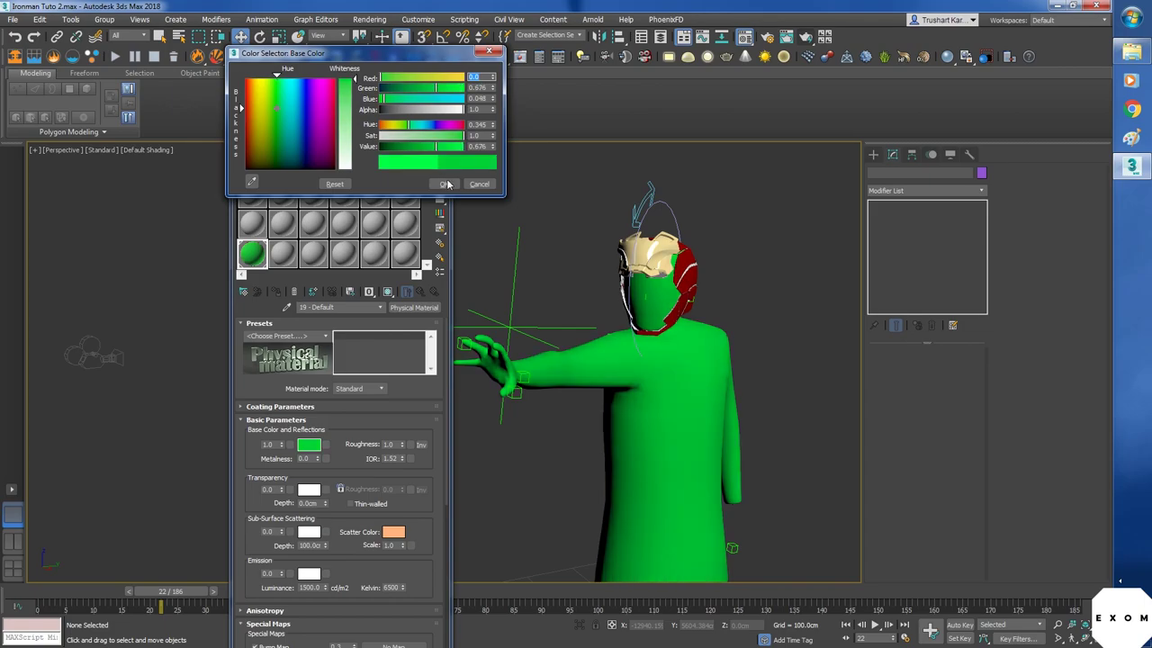
pyautogui.click(444, 184)
pyautogui.click(435, 123)
# - Show the tracked camera view at full size and set the production renderer to Arnold
pyautogui.hotkey('alt', 'w')
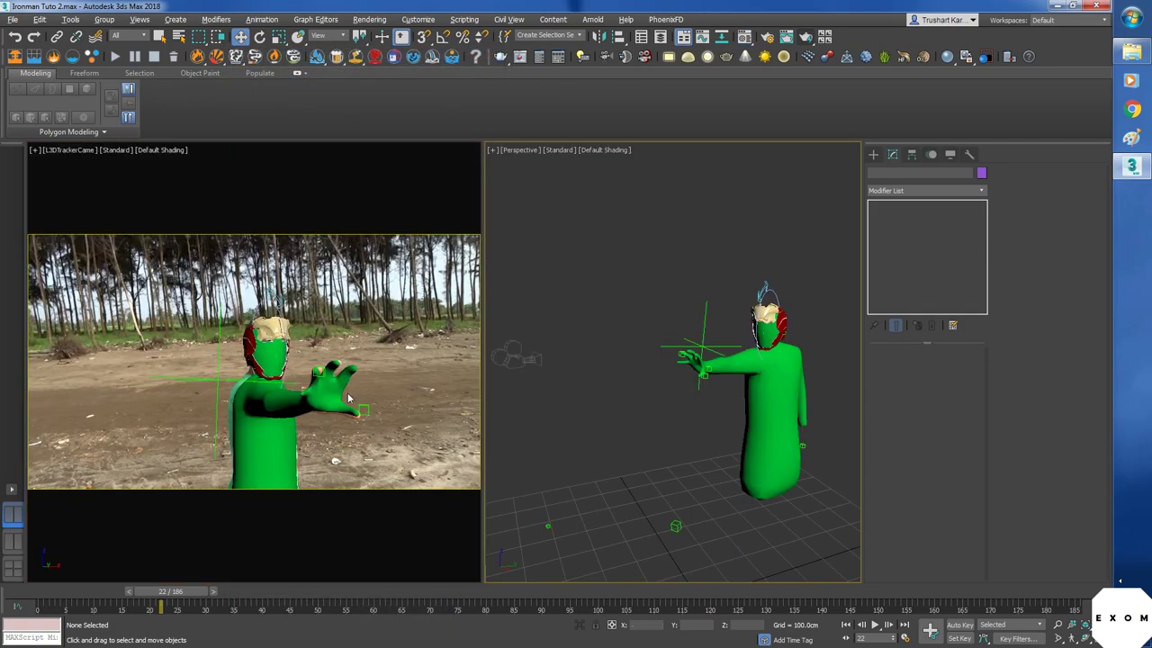
pyautogui.click(373, 431)
pyautogui.hotkey('alt', 'w')
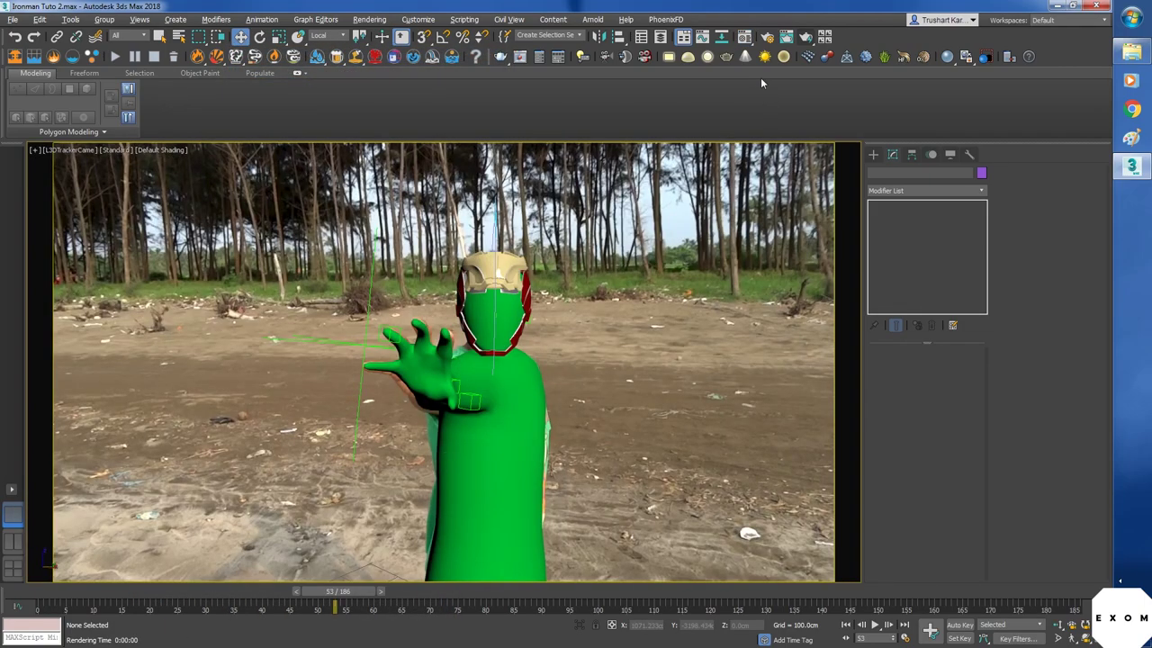
pyautogui.click(767, 37)
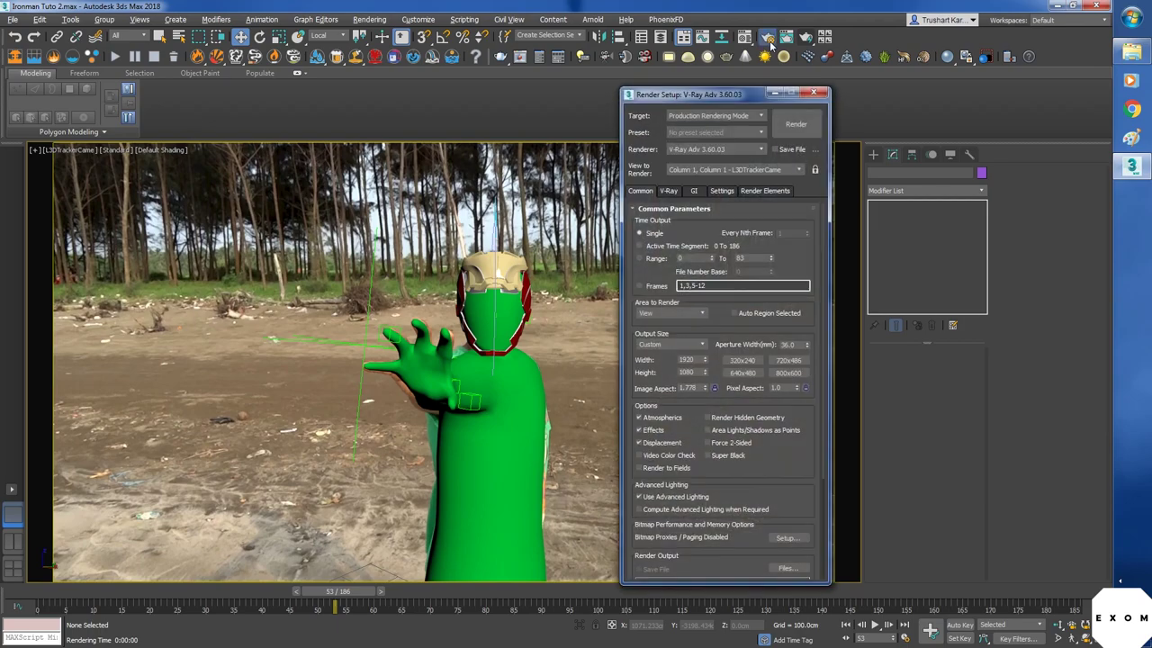
pyautogui.click(715, 149)
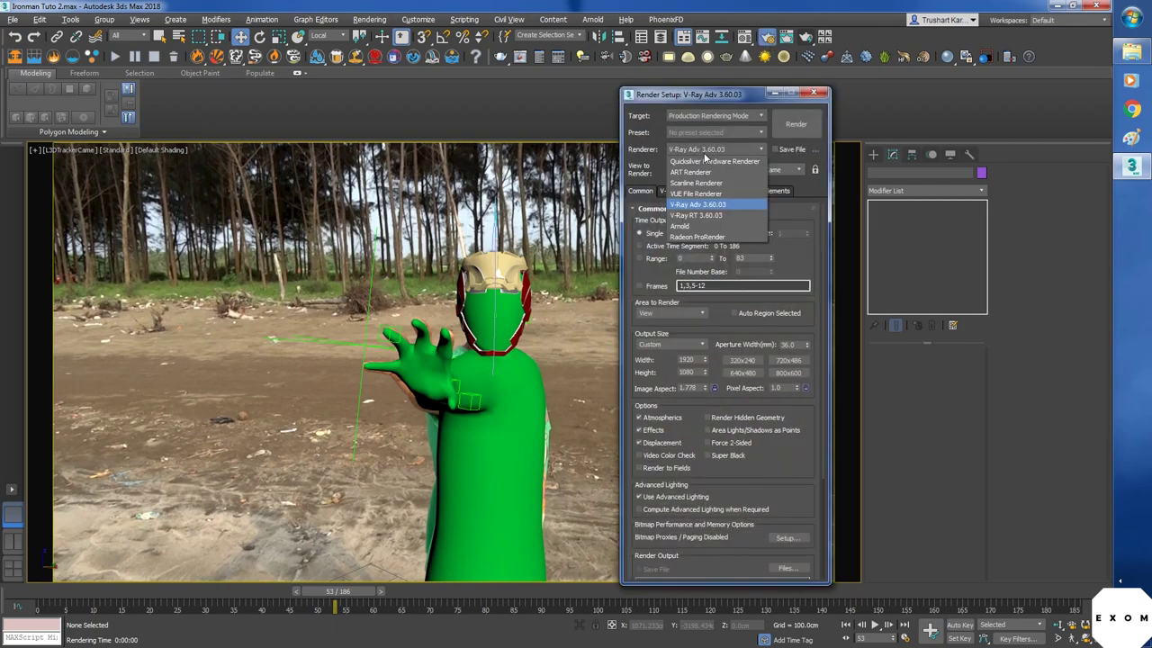
pyautogui.click(688, 226)
pyautogui.click(814, 93)
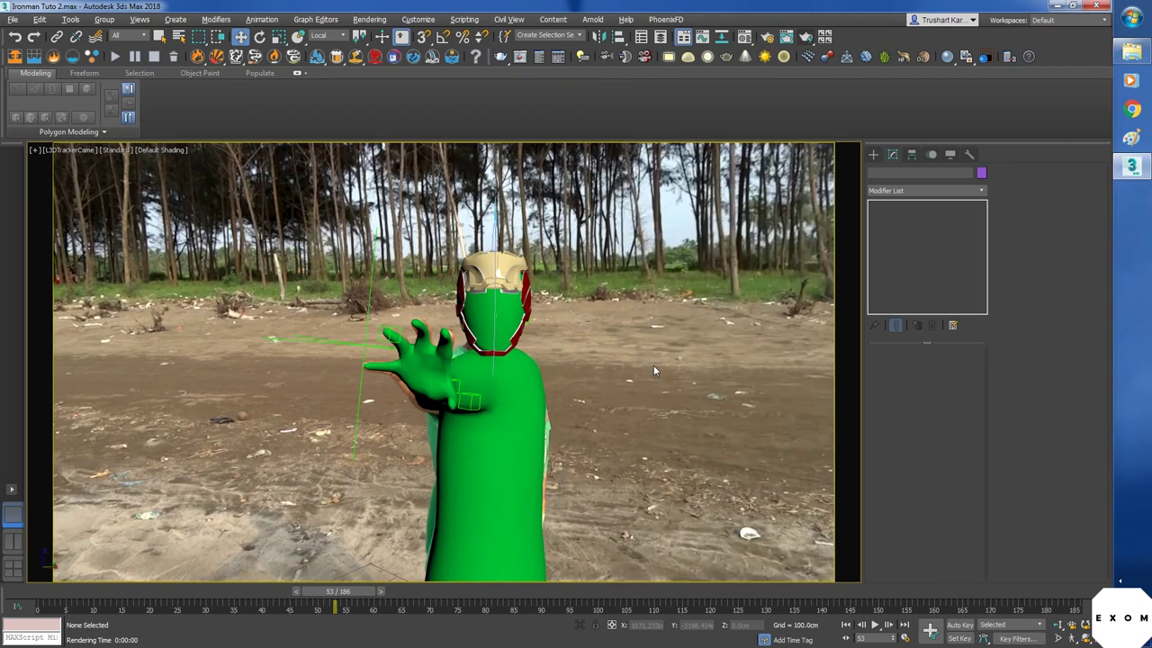
# - Return to the two-viewport layout and select the 0 (default) layer in the Layer Explorer
pyautogui.hotkey('alt', 'w')
pyautogui.scroll(-5, 631, 462)
pyautogui.keyDown('alt'); pyautogui.moveTo(631, 463); pyautogui.dragTo(764, 486, button='middle'); pyautogui.keyUp('alt')
pyautogui.click(661, 38)
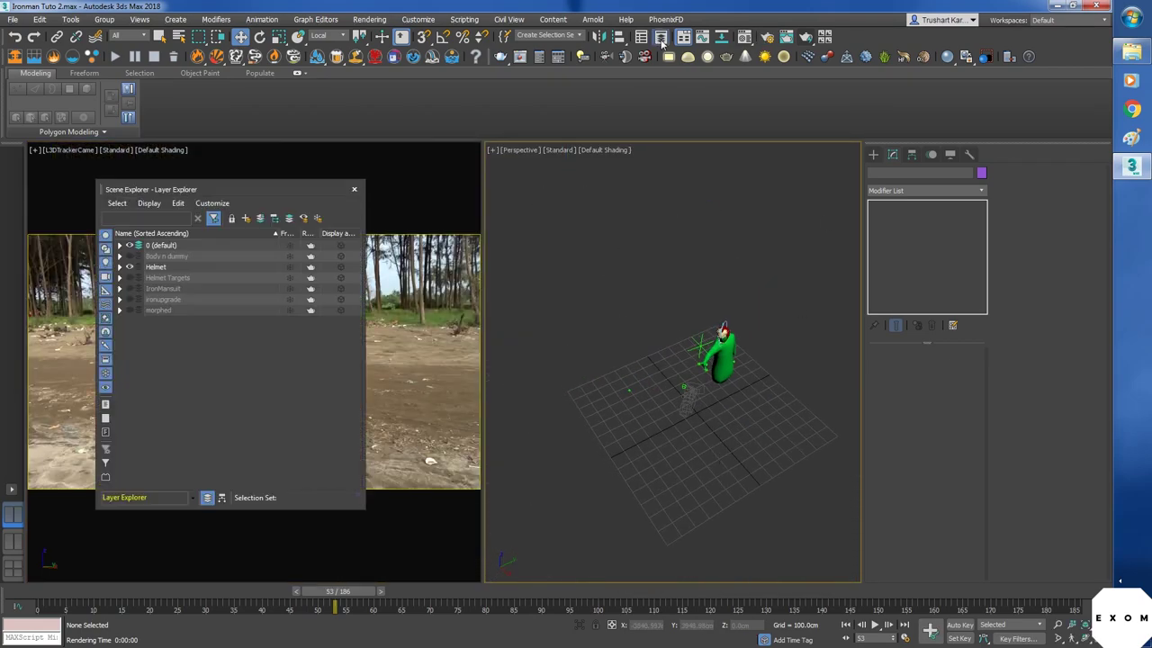
pyautogui.click(164, 247)
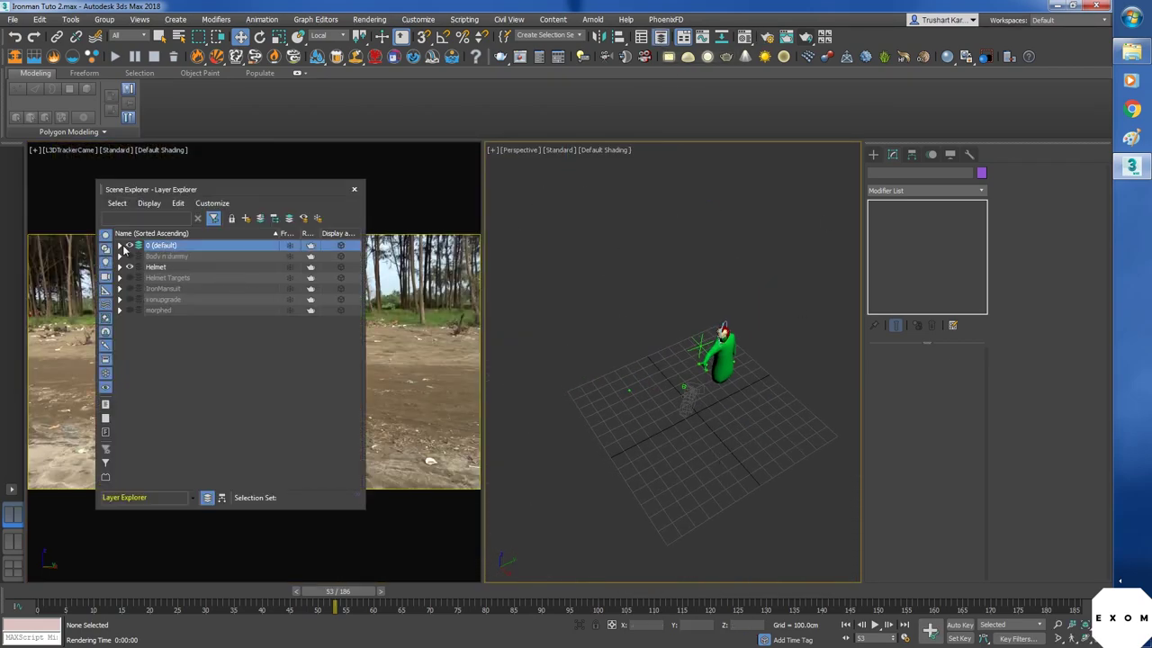
pyautogui.click(119, 246)
pyautogui.click(119, 246)
# - Create an Arnold Light on the ground grid in front of the body in the perspective view
pyautogui.scroll(3, 707, 494)
pyautogui.moveTo(706, 495); pyautogui.dragTo(656, 524, button='middle')
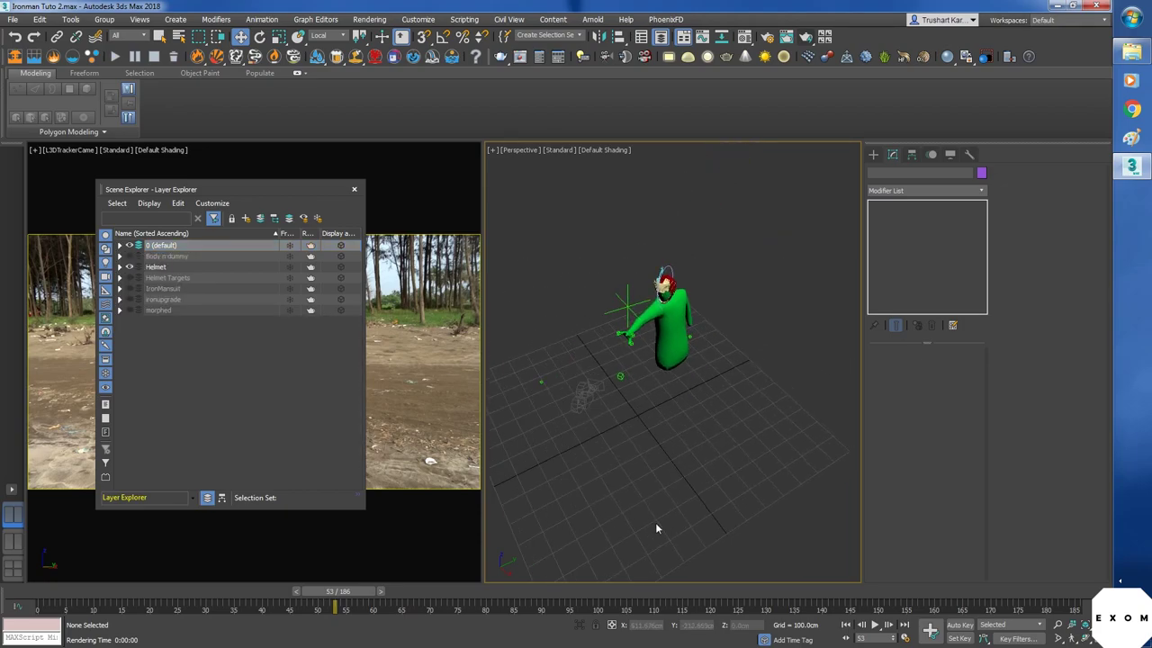
pyautogui.click(872, 154)
pyautogui.click(902, 172)
pyautogui.click(900, 228)
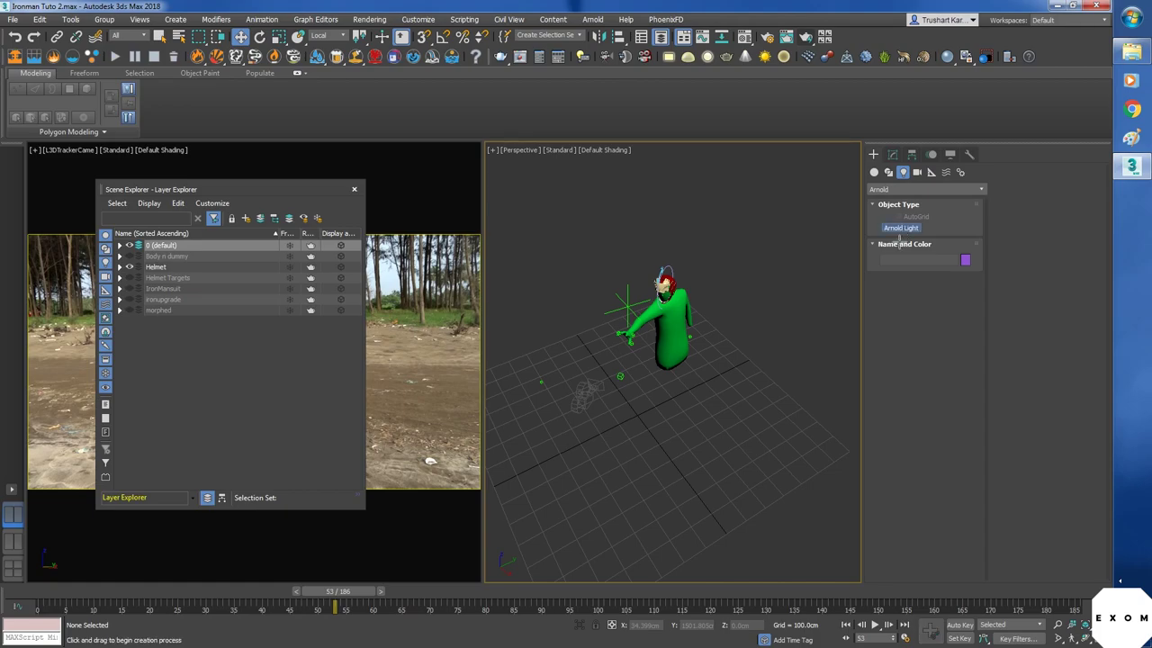
pyautogui.click(722, 437)
pyautogui.moveTo(728, 512); pyautogui.dragTo(753, 462, button='middle')
pyautogui.scroll(4, 753, 417)
pyautogui.scroll(2, 715, 370)
pyautogui.scroll(-3, 715, 371)
pyautogui.scroll(-5, 747, 416)
pyautogui.rightClick(747, 416)
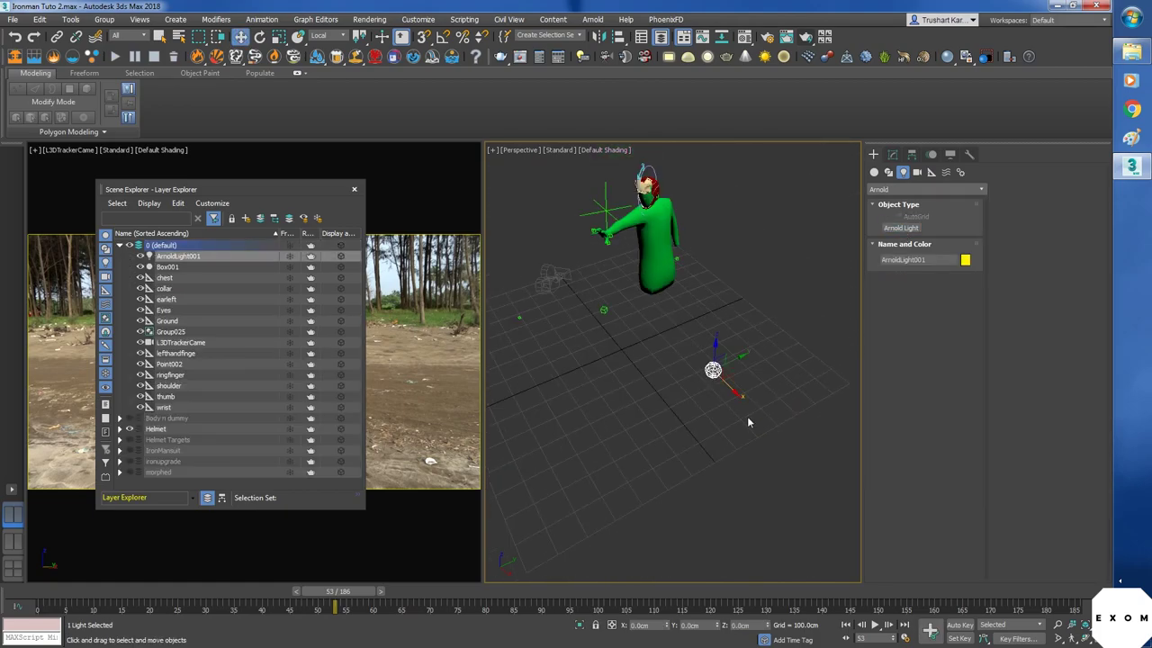
# - Set the Arnold light's shape to Skydome, its color source to Texture and its exposure to 2.0
pyautogui.moveTo(733, 394); pyautogui.dragTo(669, 326, button='middle')
pyautogui.scroll(3, 669, 326)
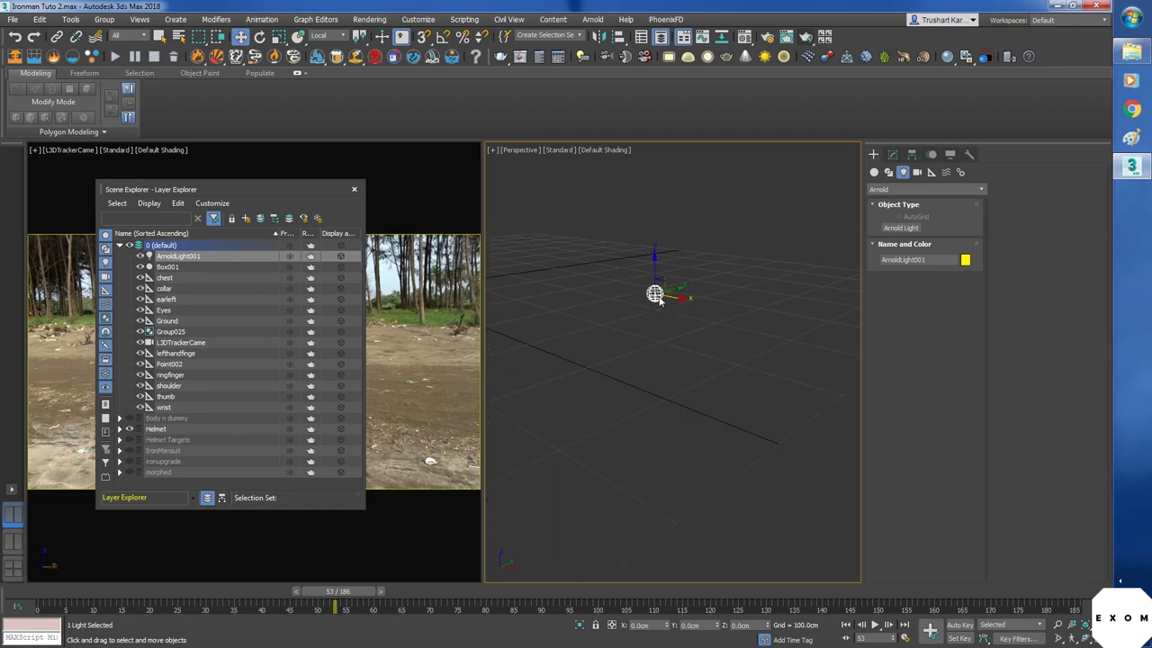
pyautogui.scroll(-3, 661, 300)
pyautogui.click(892, 155)
pyautogui.scroll(-3, 637, 387)
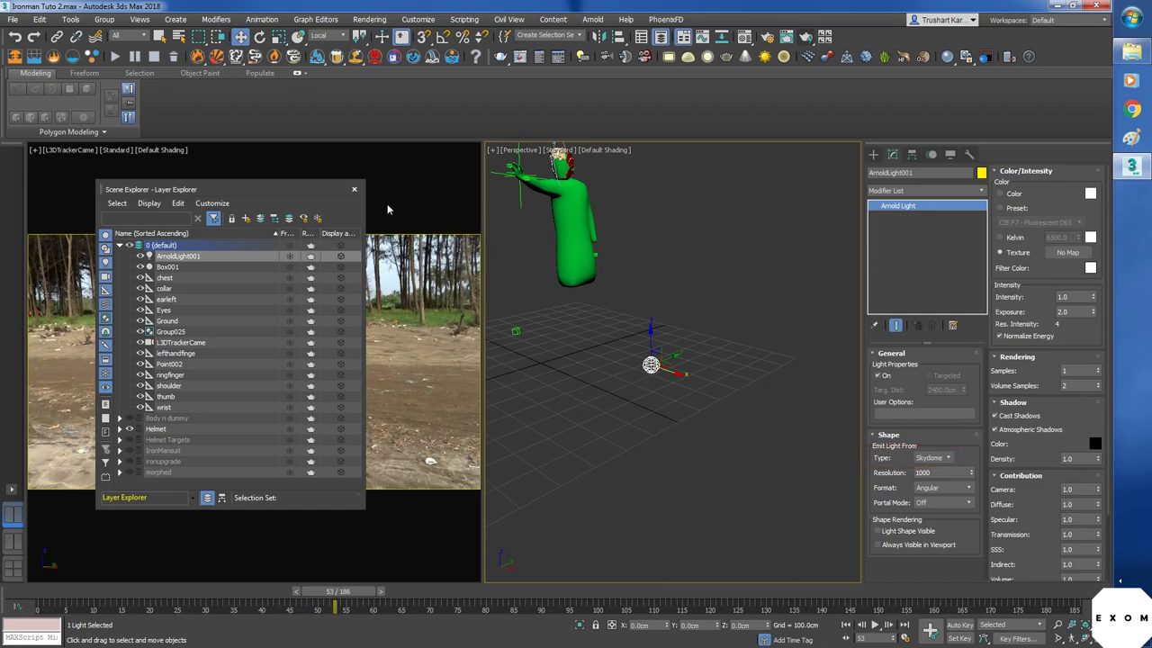
# - Load the HDRI bitmap jit7335cc980e16b1a2105.jpg as the skydome light's color texture
pyautogui.click(1083, 256)
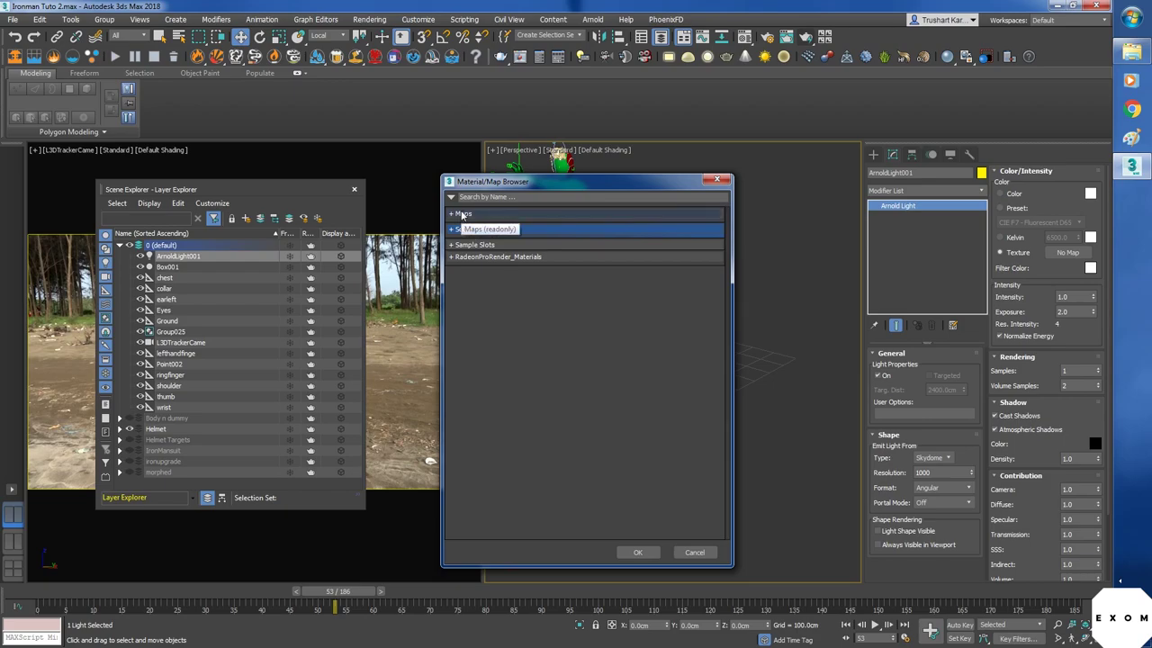
pyautogui.click(462, 214)
pyautogui.doubleClick(484, 241)
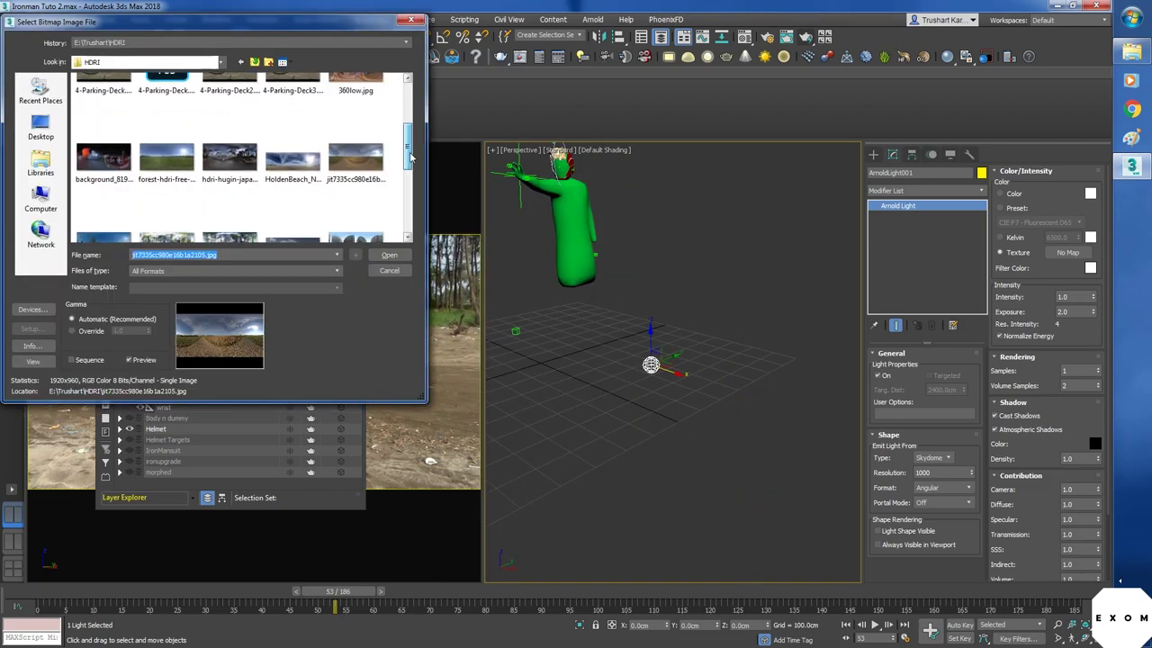
pyautogui.click(339, 165)
pyautogui.click(389, 255)
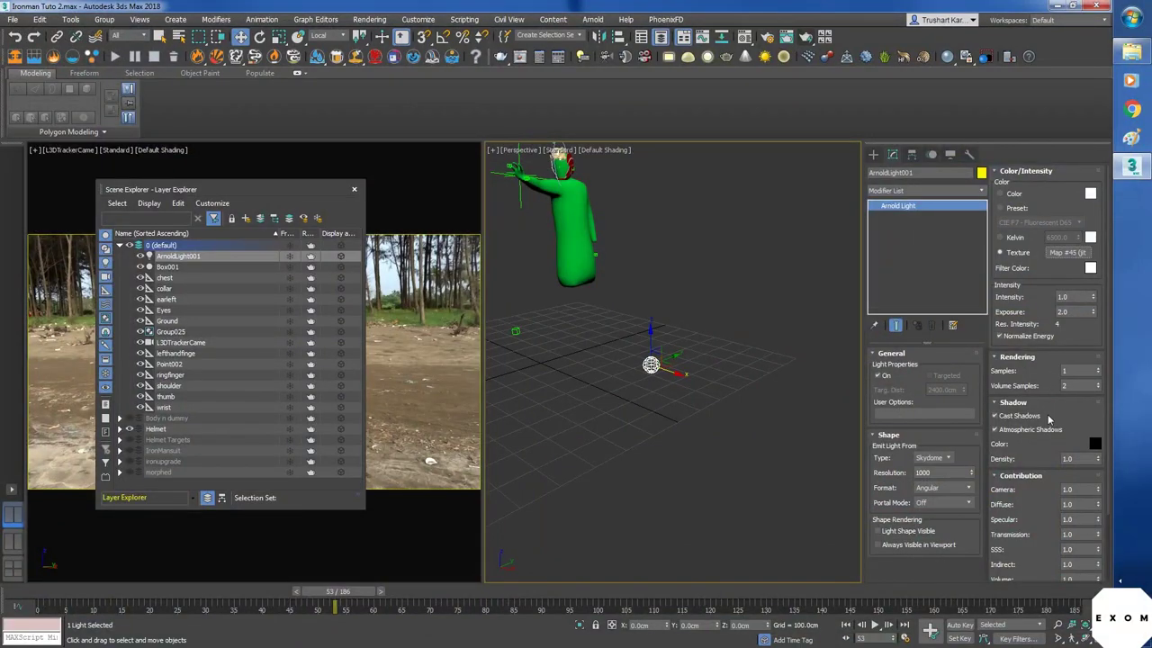
# - Close the Layer Explorer, render frame 53 from the tracked camera and inspect the helmet in the result
pyautogui.click(354, 189)
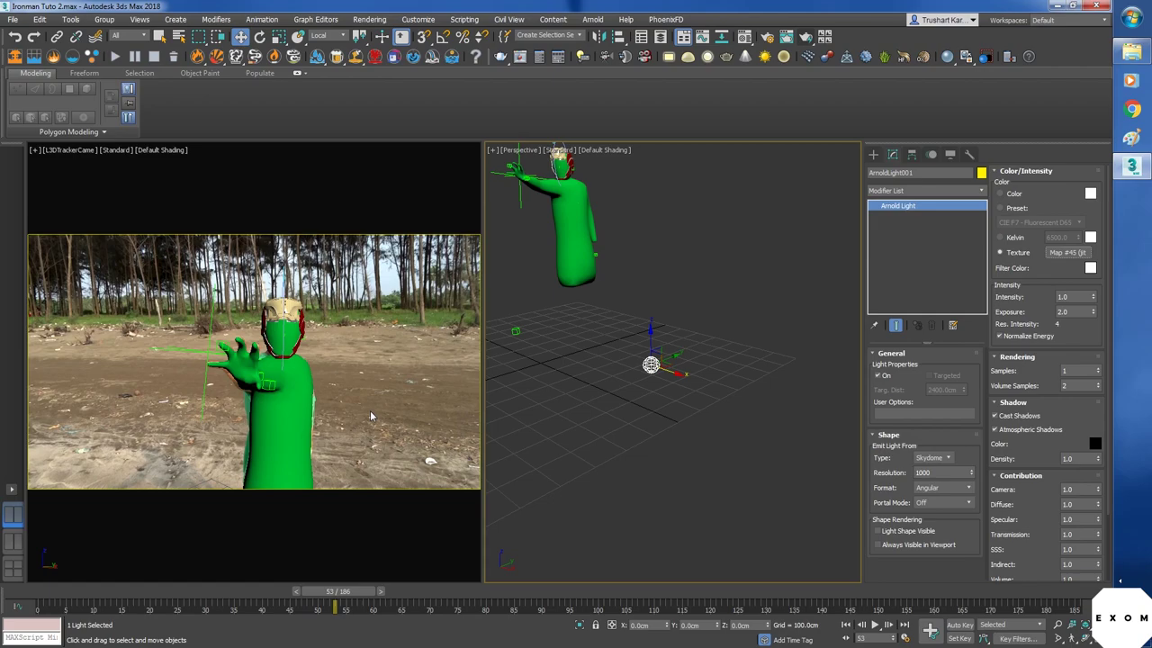
pyautogui.click(396, 397)
pyautogui.click(806, 38)
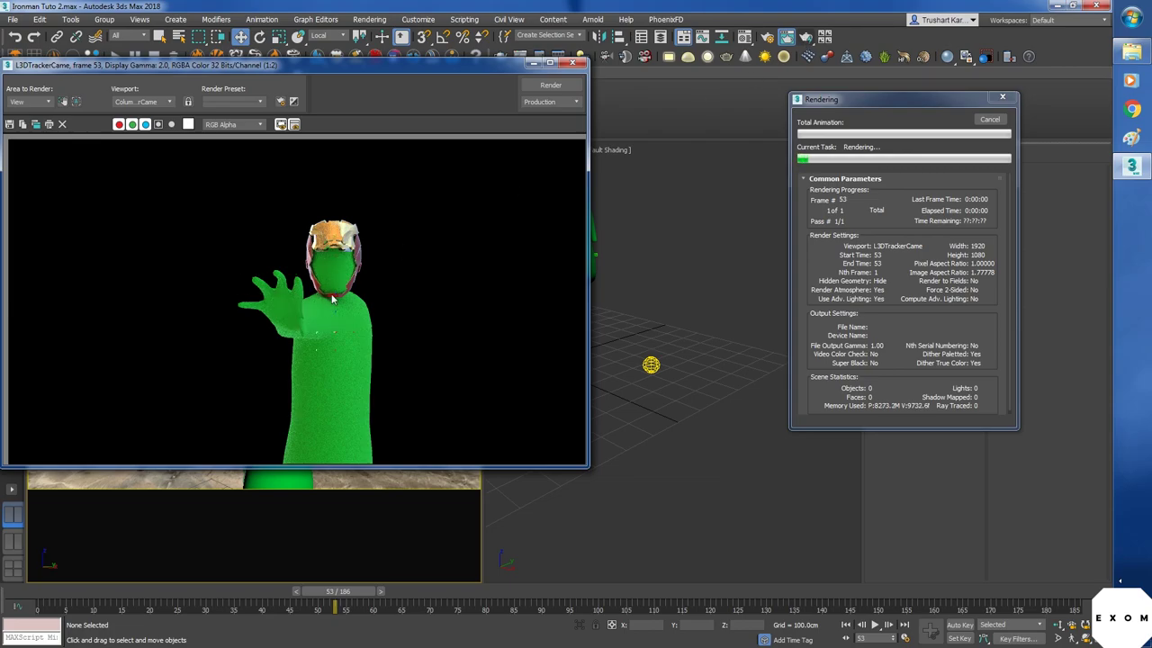
pyautogui.scroll(1, 329, 293)
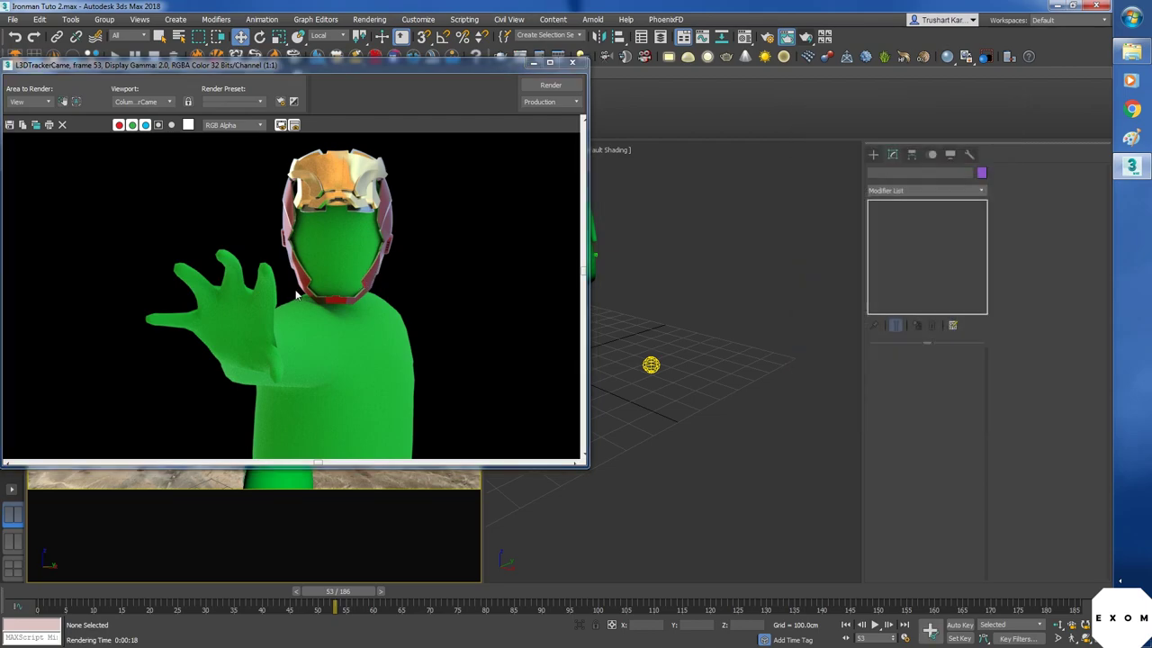
# - Save the rendered frame as test1 in OpenEXR format in the Renders folder
pyautogui.click(10, 125)
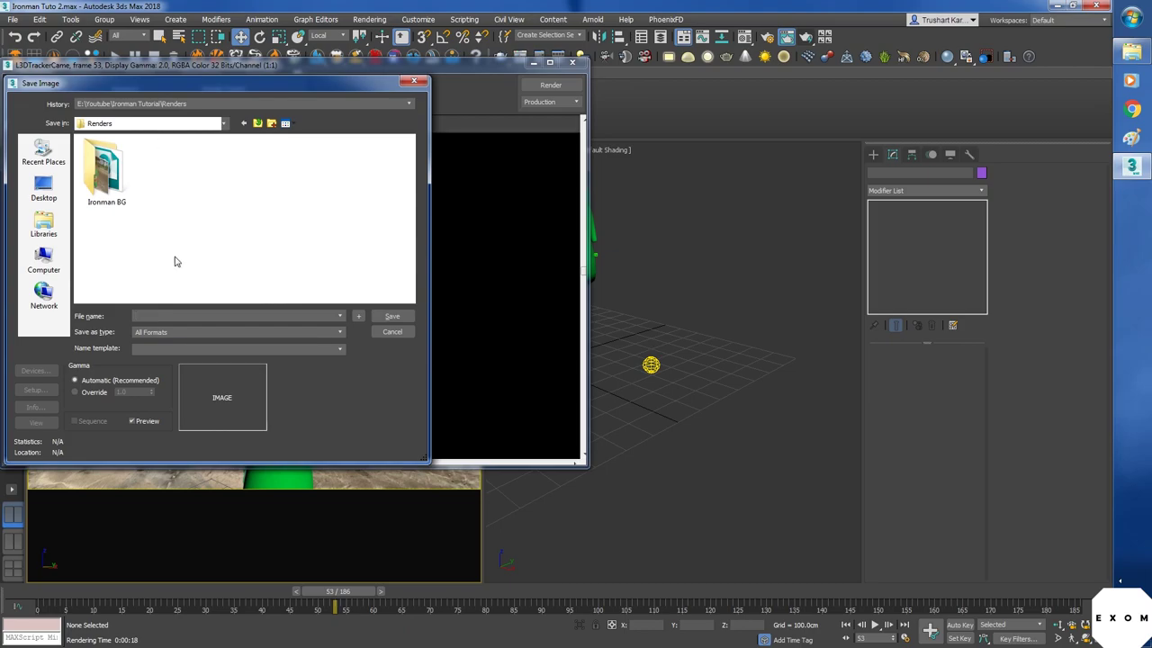
pyautogui.click(164, 333)
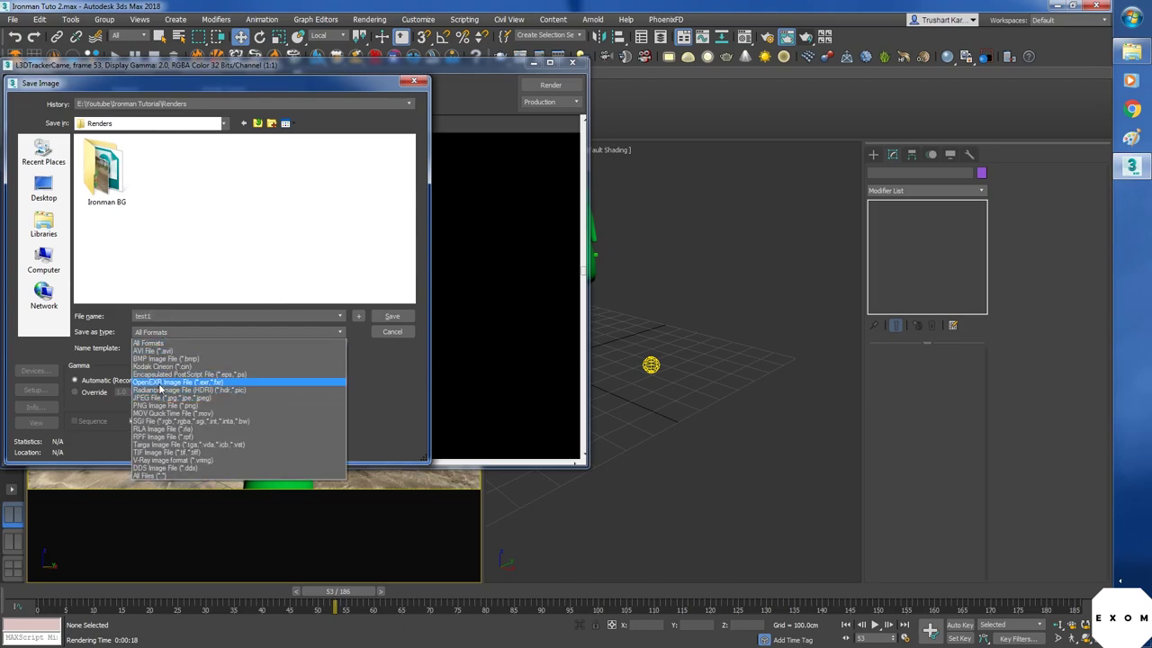
pyautogui.click(160, 383)
pyautogui.moveTo(295, 80); pyautogui.dragTo(809, 286)
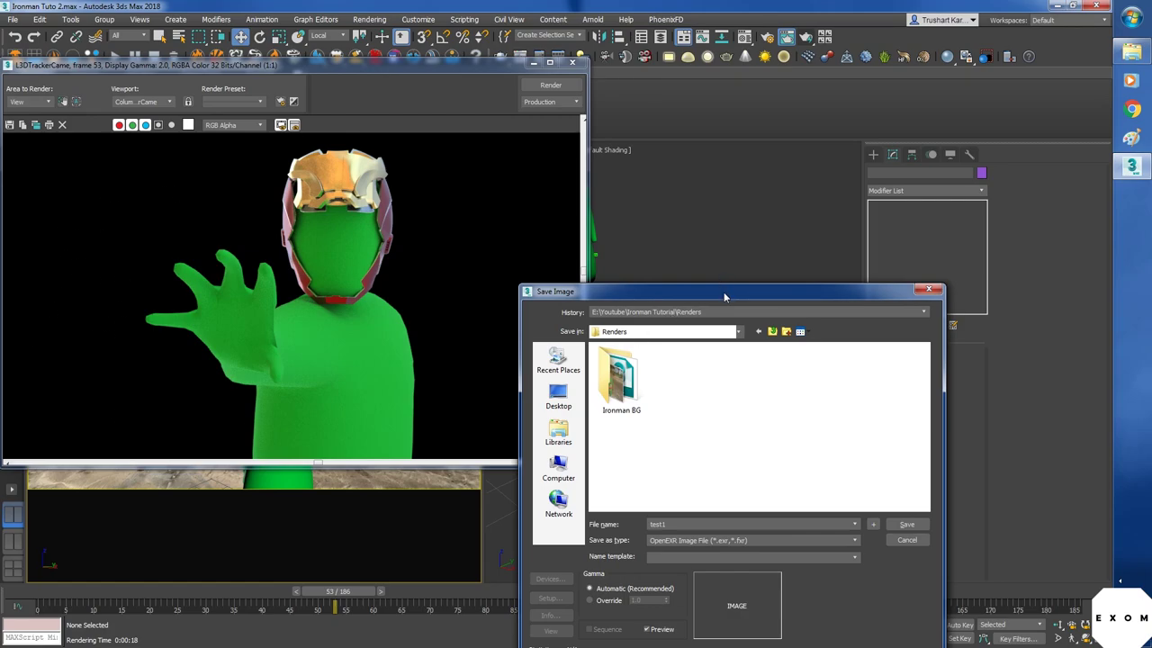
pyautogui.moveTo(724, 297); pyautogui.dragTo(444, 189)
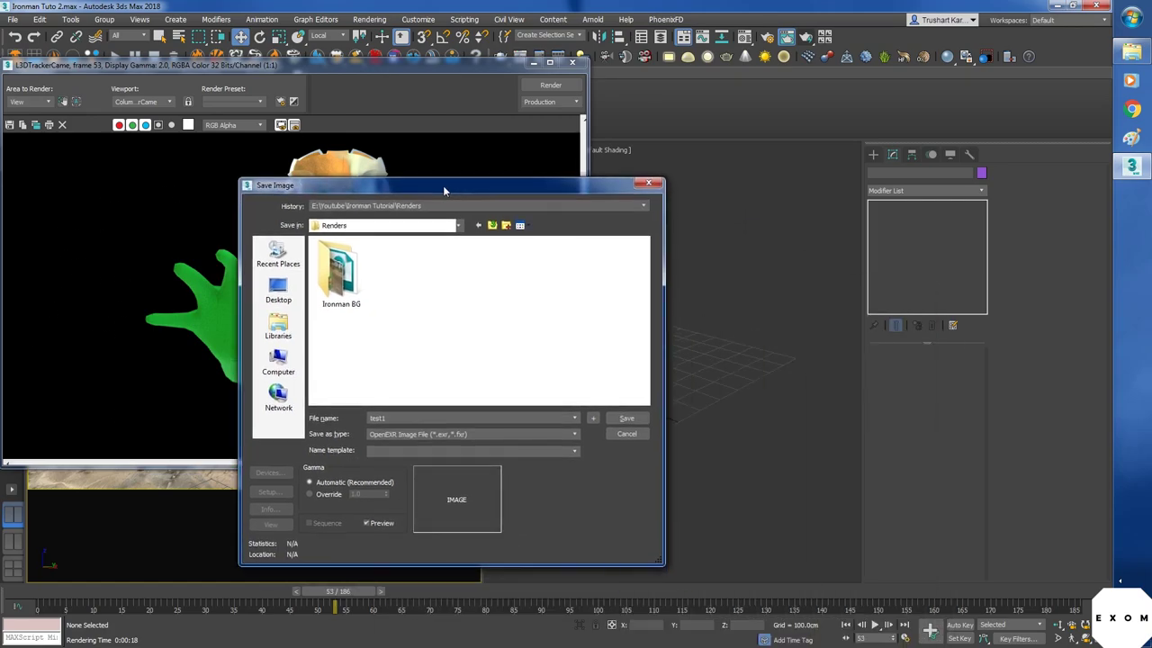
pyautogui.click(627, 418)
pyautogui.click(262, 442)
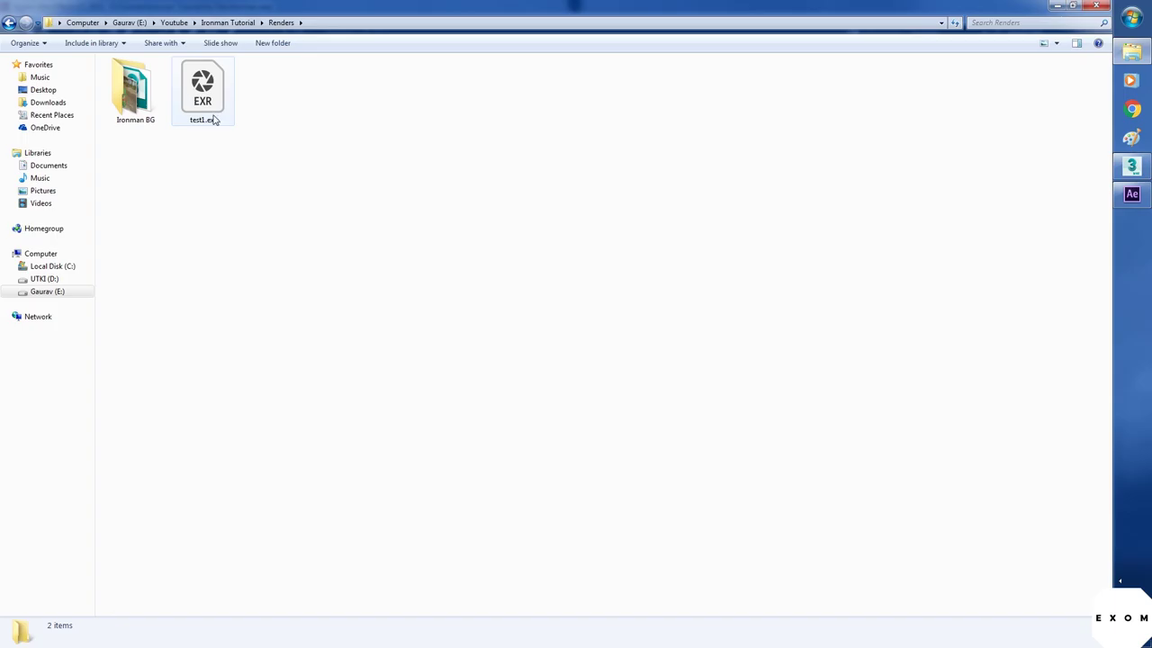
# - Import test1.exr from the Renders folder into the After Effects project and add it as the top layer of the Iron composition
pyautogui.moveTo(214, 119); pyautogui.dragTo(116, 303)
pyautogui.moveTo(41, 215); pyautogui.dragTo(99, 489)
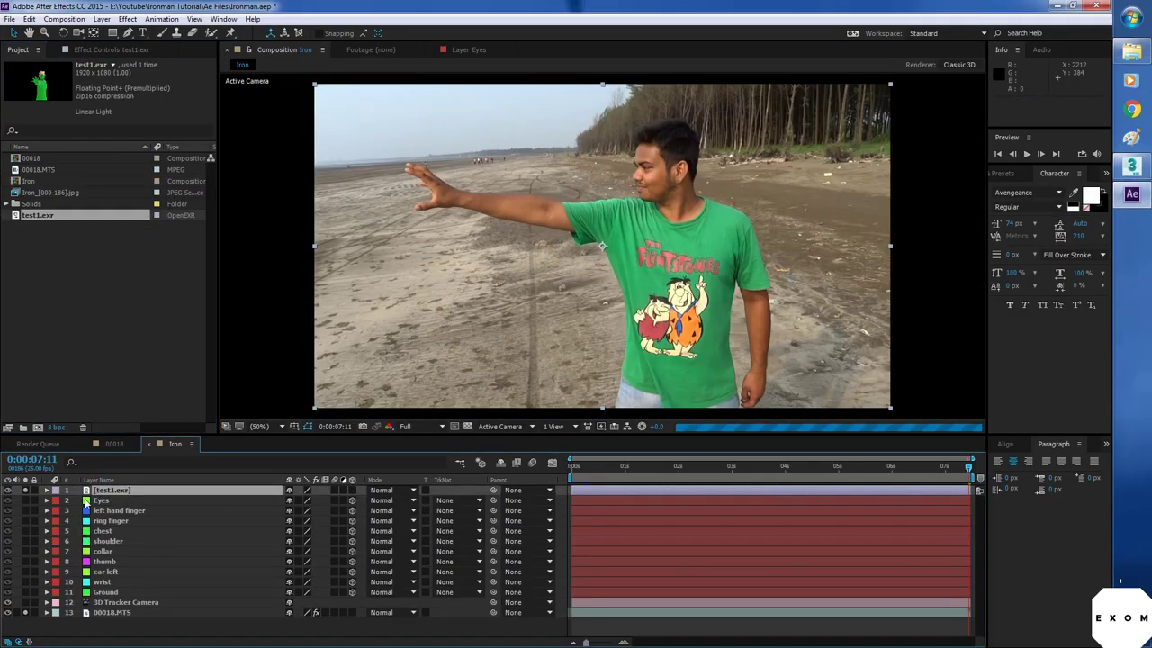
# - Check the rendered frame number in 3ds Max, return to After Effects and set the Iron composition's time to 0:00:02:03
pyautogui.moveTo(1145, 200)
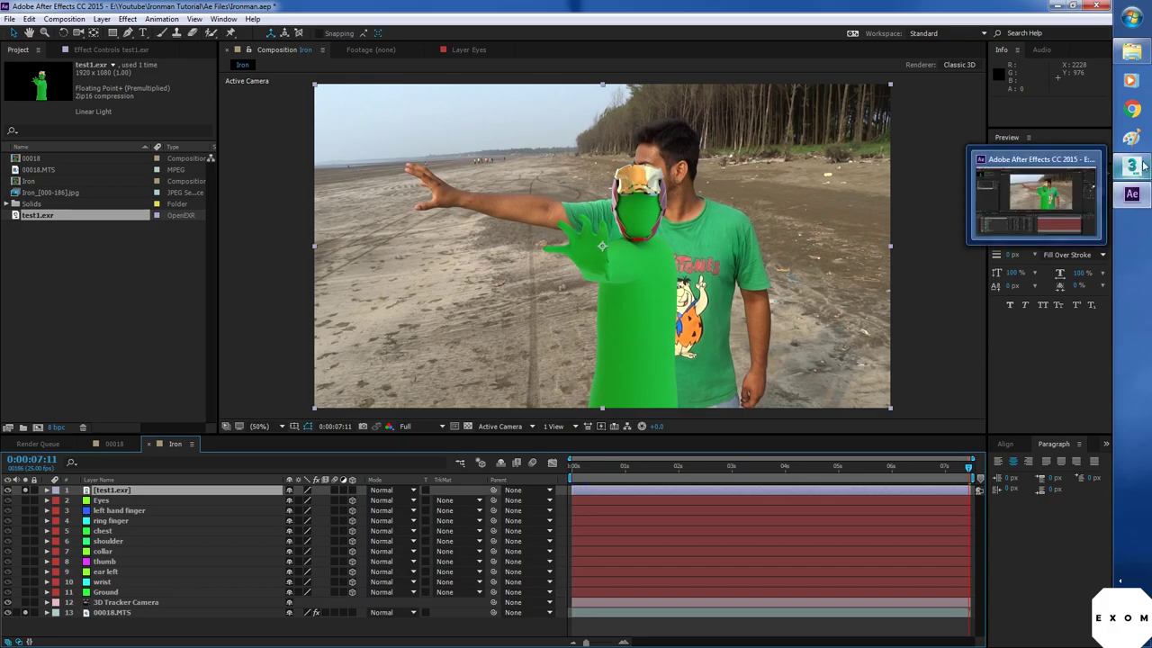
pyautogui.click(1132, 166)
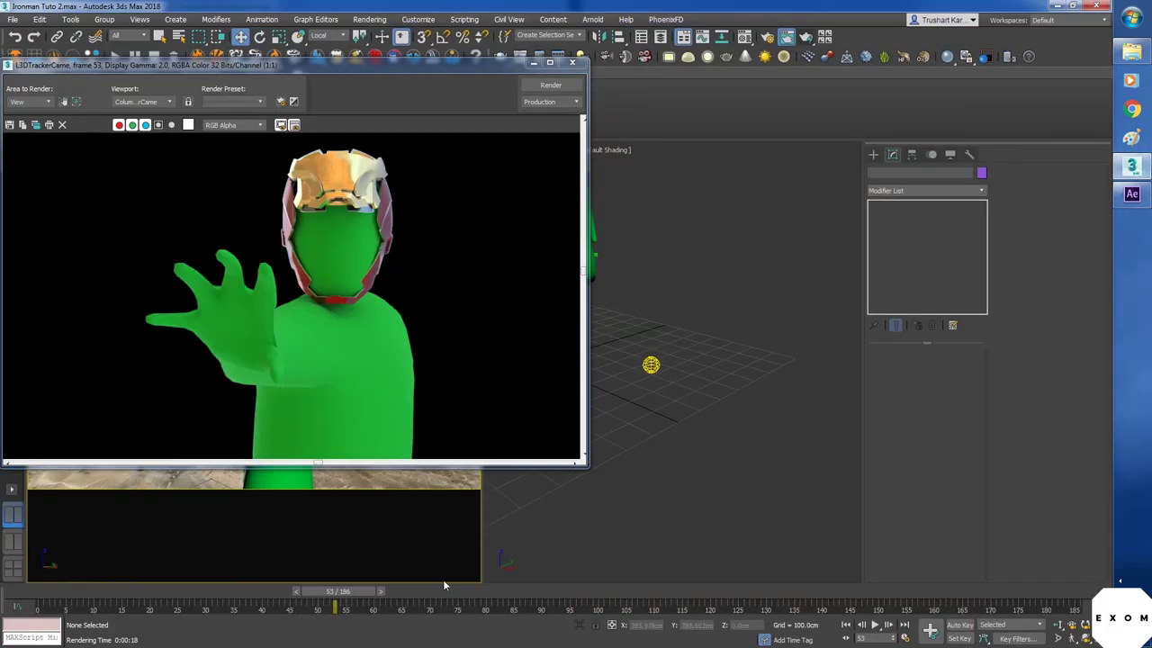
pyautogui.click(1132, 194)
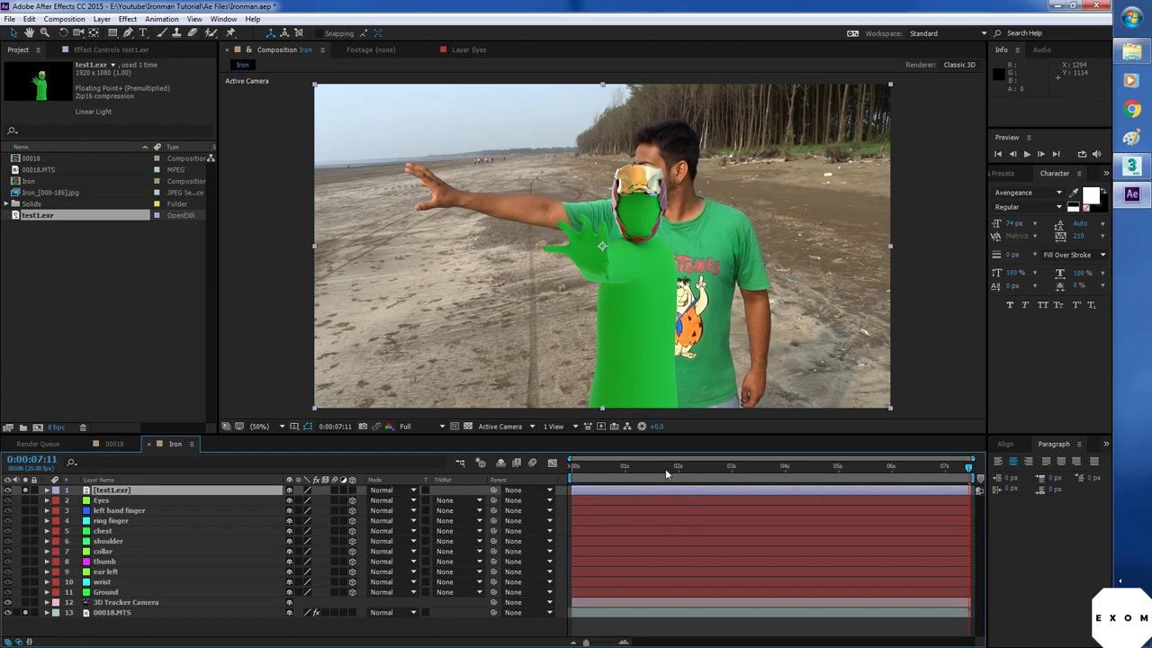
pyautogui.moveTo(651, 467); pyautogui.dragTo(685, 469)
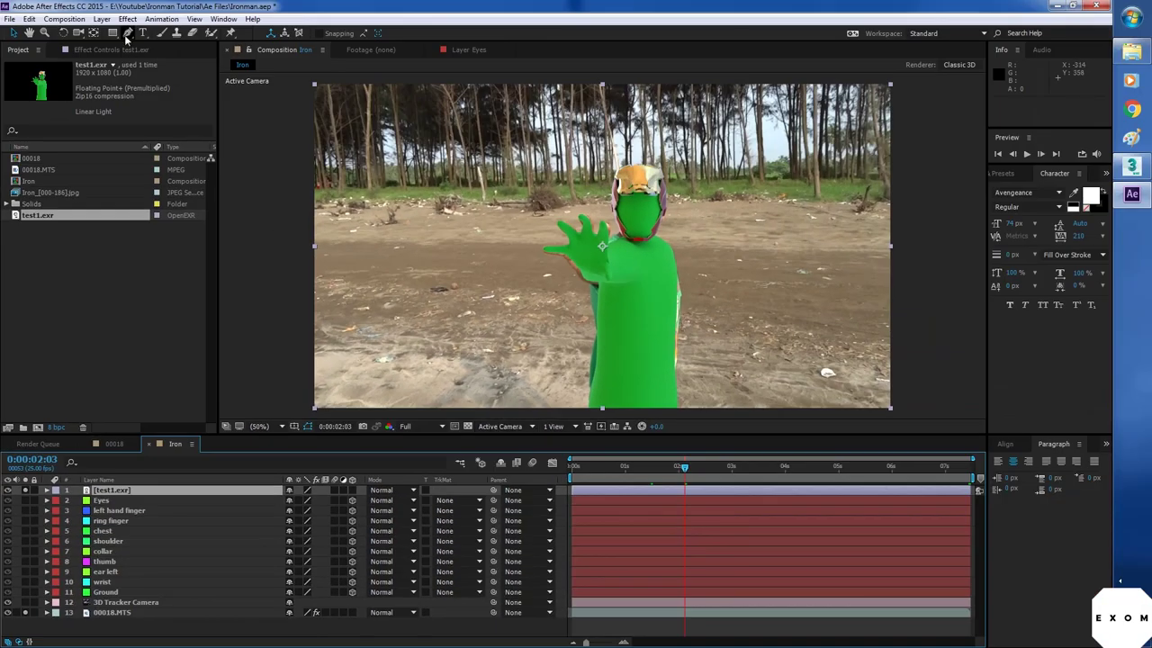
# - Apply Keylight (1.2) to the test1.exr layer, sample the green body as Screen Colour and inspect the helmet edges
pyautogui.click(128, 19)
pyautogui.click(155, 46)
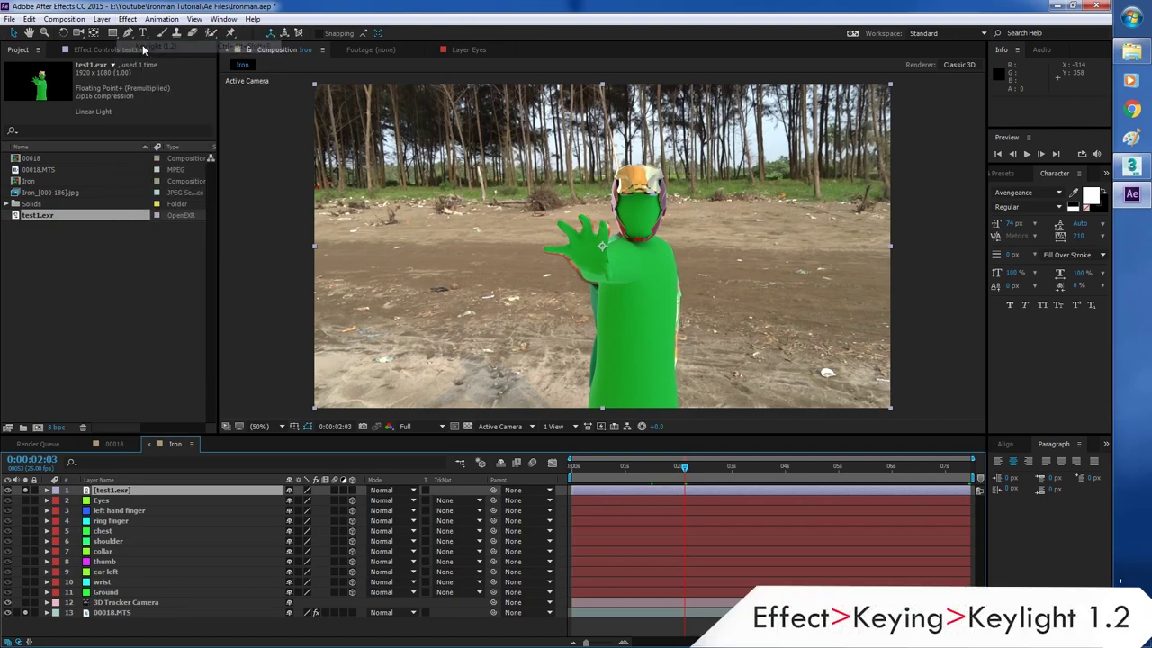
pyautogui.click(140, 150)
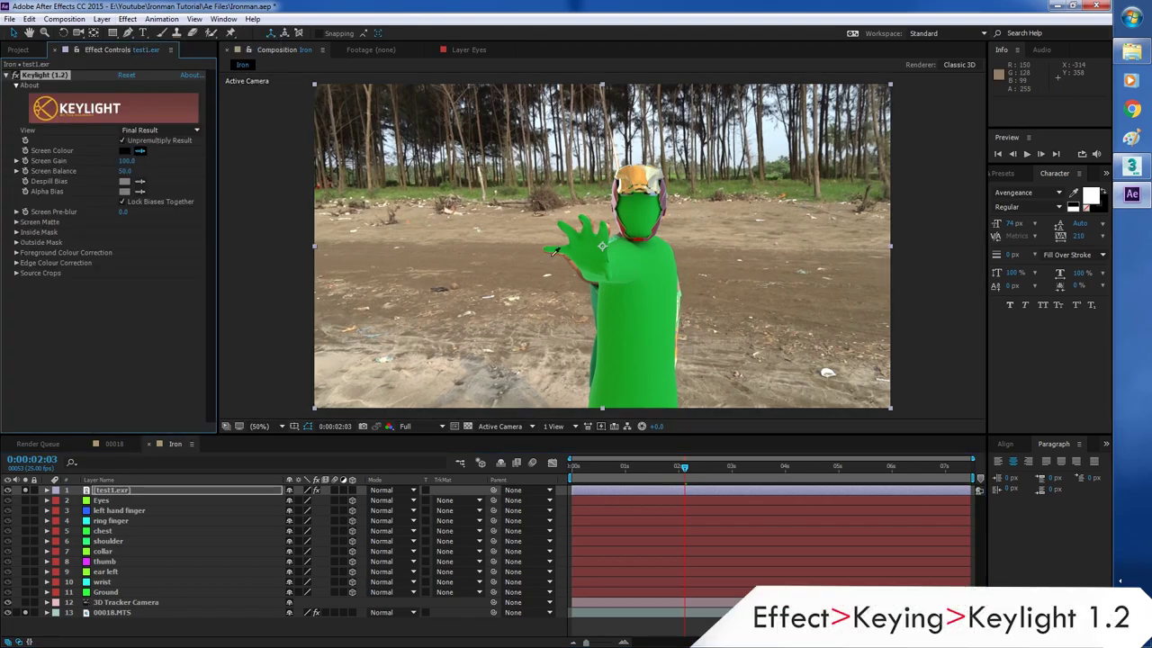
pyautogui.click(652, 289)
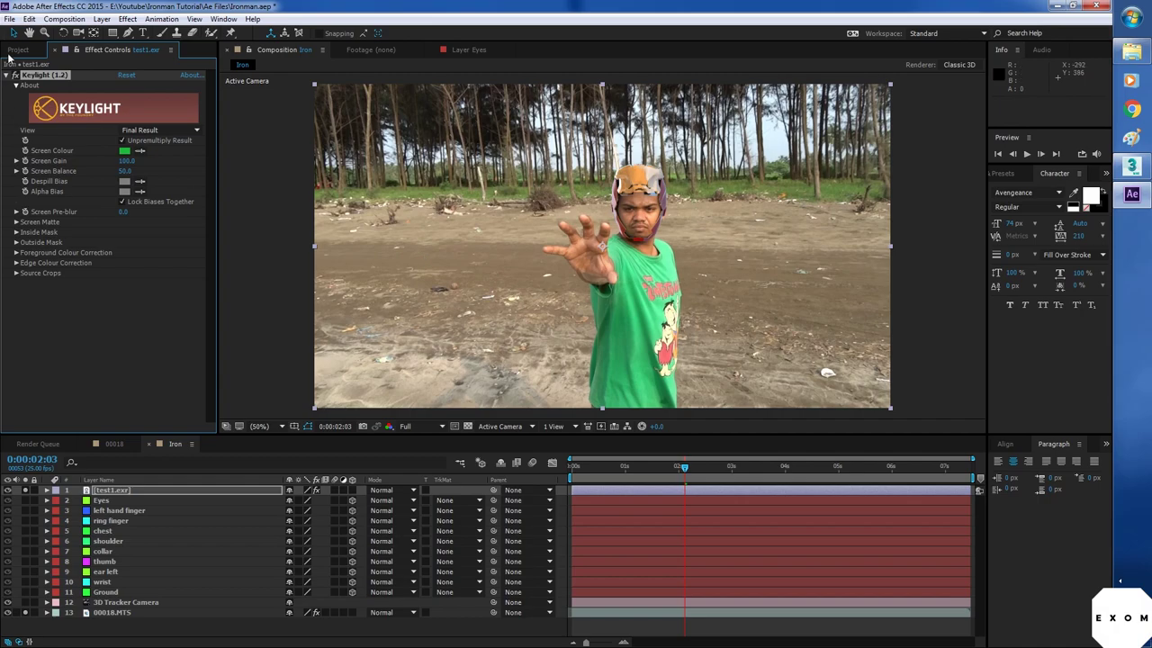
pyautogui.scroll(4, 673, 236)
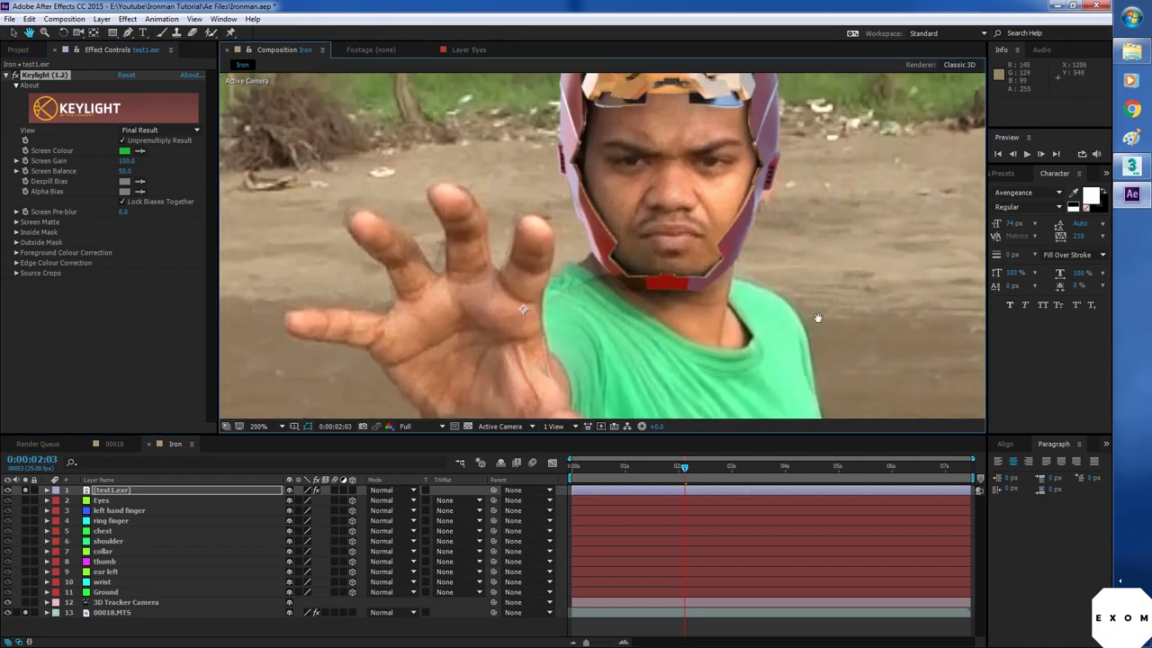
pyautogui.scroll(-1, 788, 303)
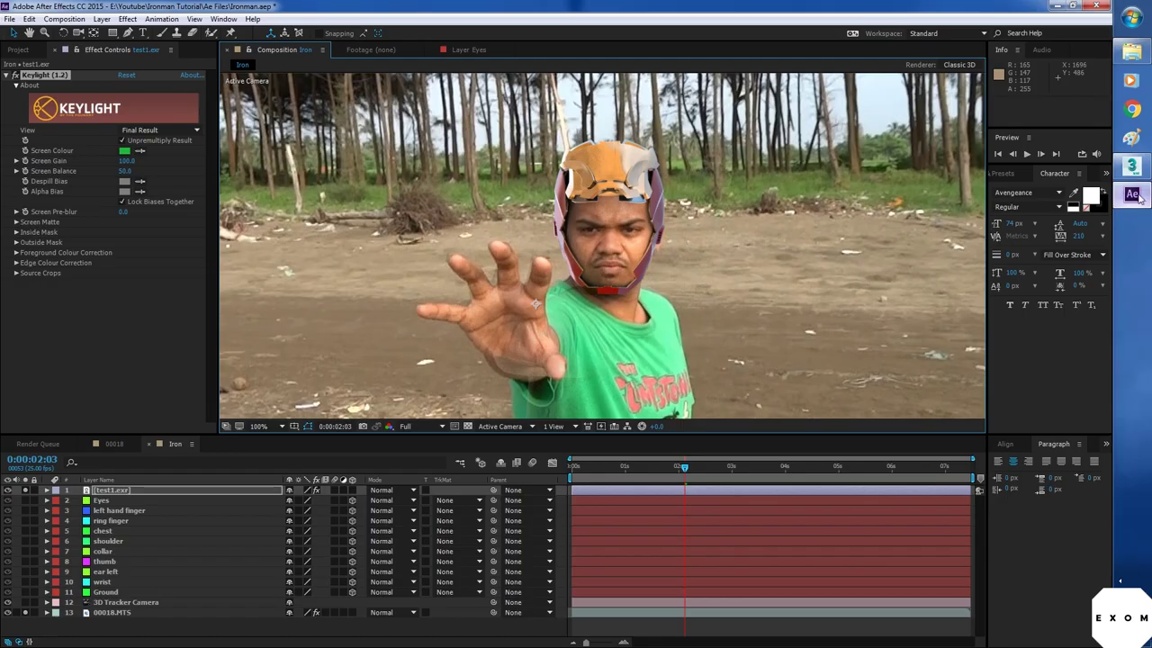
# - Switch to 3ds Max, close the rendered frame window and maximize the Perspective viewport on the green body
pyautogui.click(1132, 165)
pyautogui.click(573, 63)
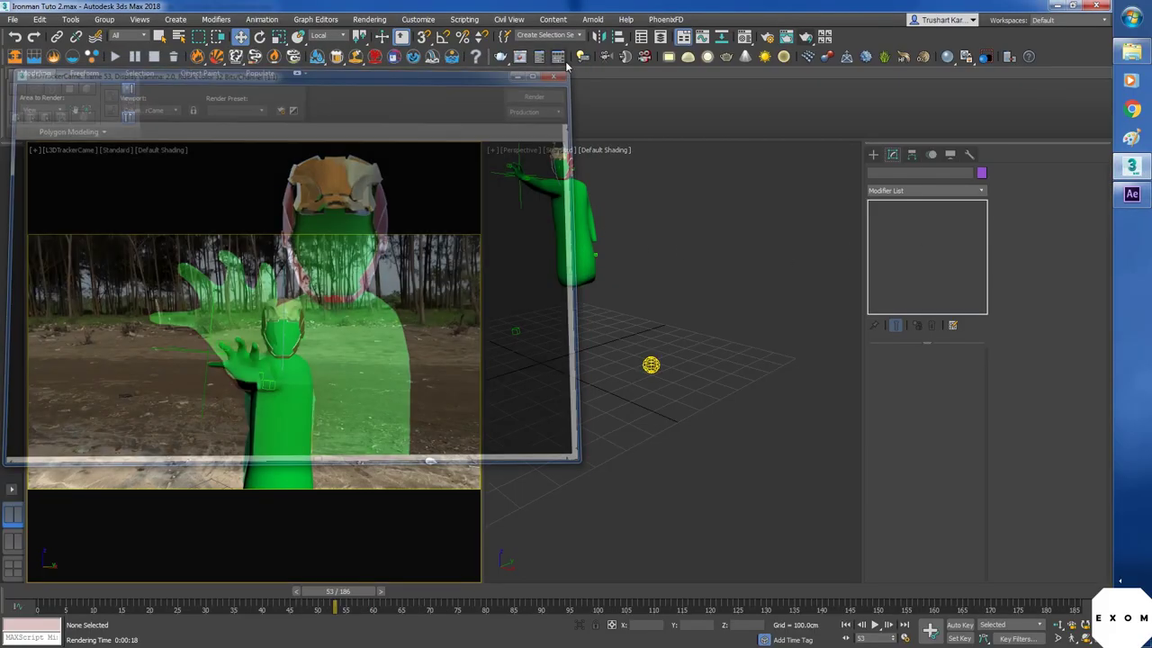
pyautogui.click(625, 282)
pyautogui.keyDown('alt'); pyautogui.moveTo(624, 283); pyautogui.dragTo(621, 396, button='middle'); pyautogui.keyUp('alt')
pyautogui.hotkey('alt', 'w')
pyautogui.scroll(5, 390, 332)
# - Set the reference coordinate system to View and reposition the Box001 body vertices around the helmet's jaw edge
pyautogui.click(390, 333)
pyautogui.scroll(6, 419, 309)
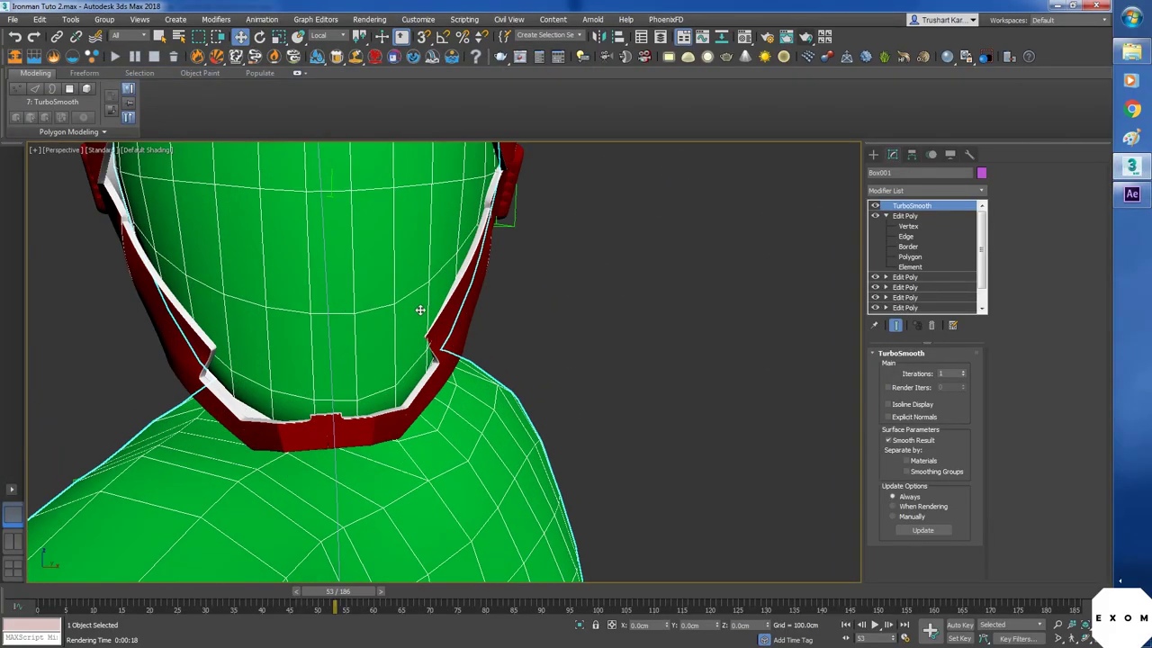
pyautogui.click(328, 36)
pyautogui.click(329, 48)
pyautogui.moveTo(486, 336); pyautogui.dragTo(500, 325)
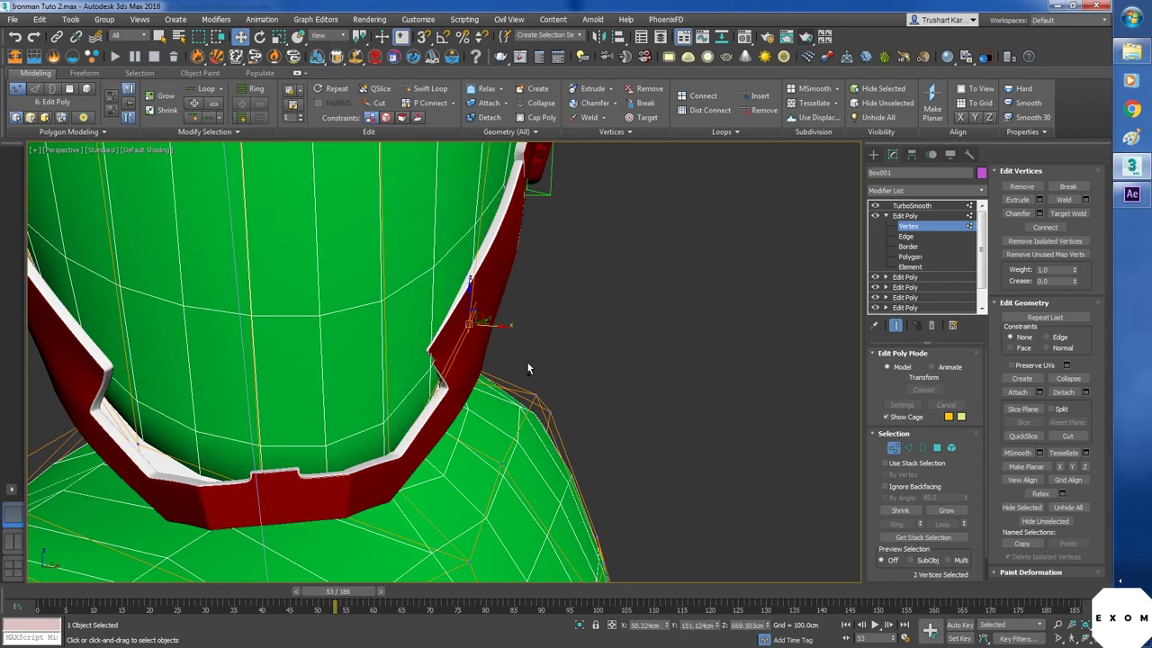
pyautogui.moveTo(530, 368)
pyautogui.keyDown('alt'); pyautogui.mouseDown(button='middle')
pyautogui.moveTo(396, 355)
pyautogui.moveTo(521, 369)
pyautogui.mouseUp(button='middle'); pyautogui.keyUp('alt')
pyautogui.moveTo(511, 340); pyautogui.dragTo(501, 339)
pyautogui.keyDown('alt'); pyautogui.moveTo(501, 338); pyautogui.dragTo(606, 414, button='middle'); pyautogui.keyUp('alt')
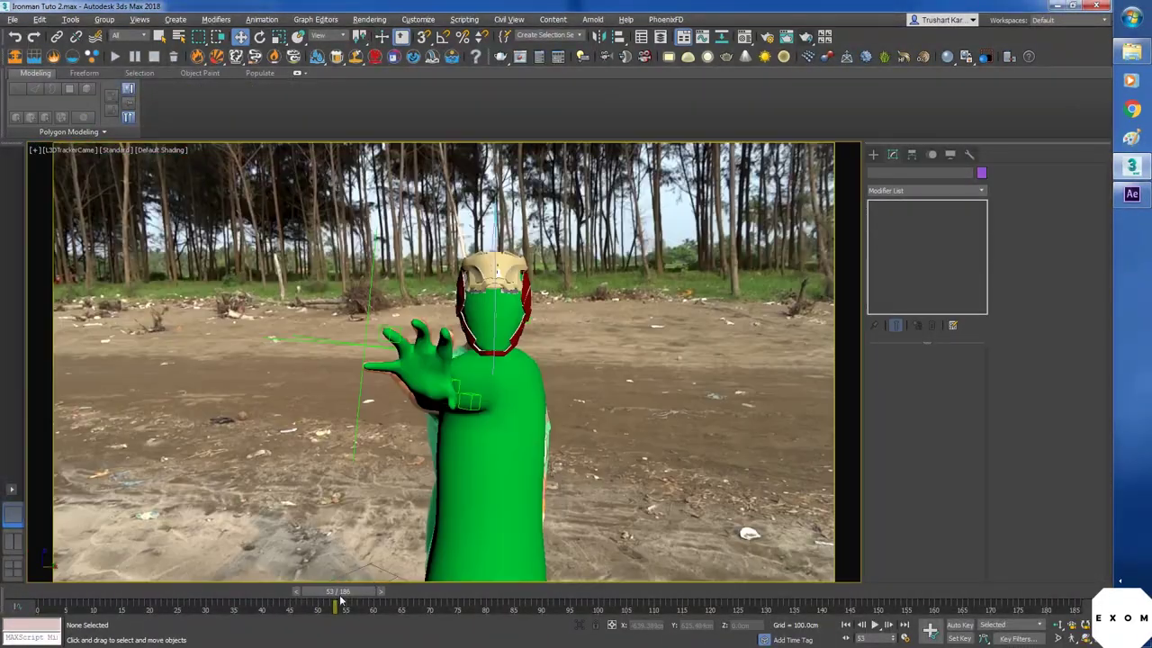
# - At frame 101 in the tracked camera view, rotate the Circle001 control to raise the faceplate, and render the frame
pyautogui.moveTo(340, 598); pyautogui.dragTo(601, 599)
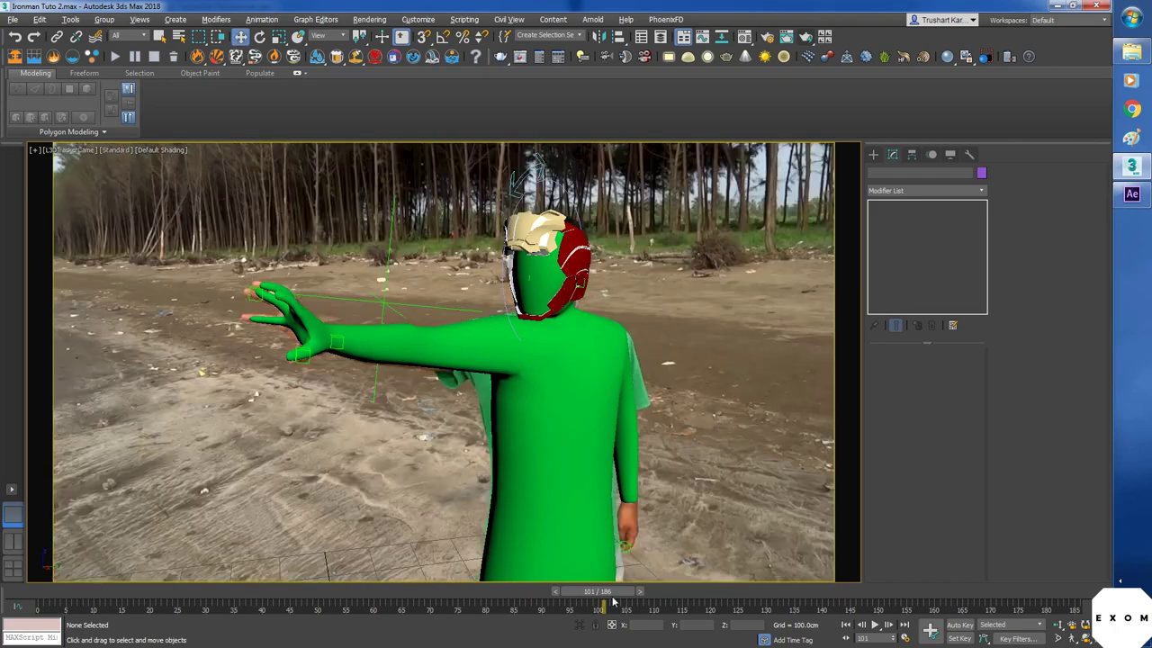
pyautogui.click(518, 335)
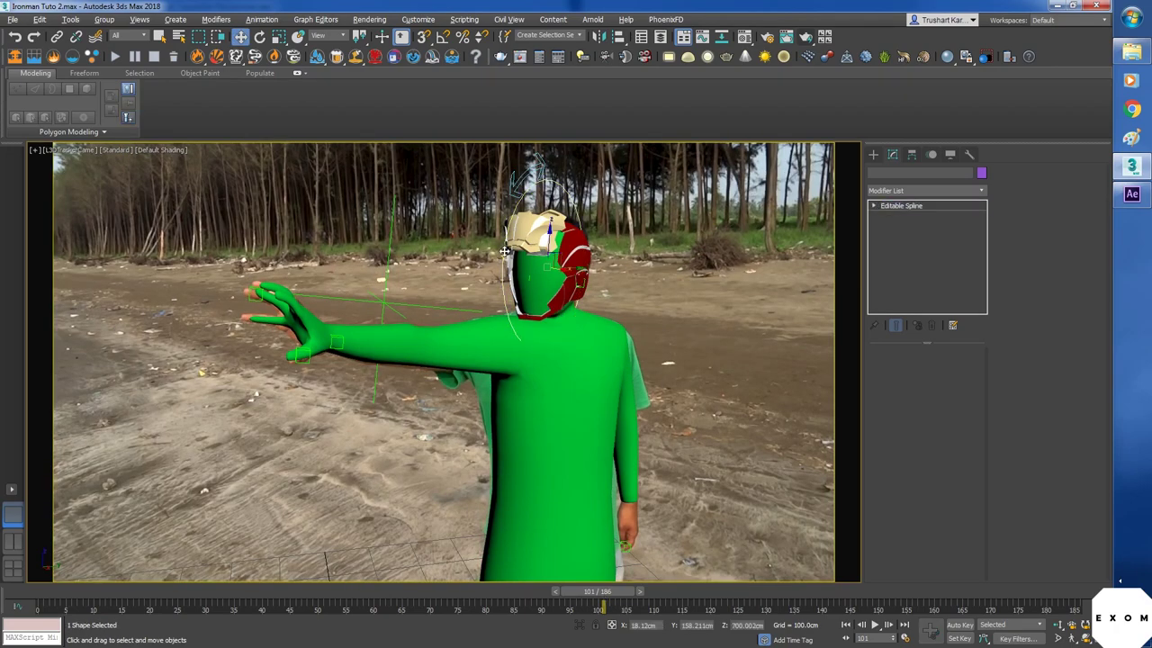
pyautogui.press('e')
pyautogui.moveTo(520, 249)
pyautogui.mouseDown()
pyautogui.moveTo(536, 224)
pyautogui.moveTo(526, 239)
pyautogui.mouseUp()
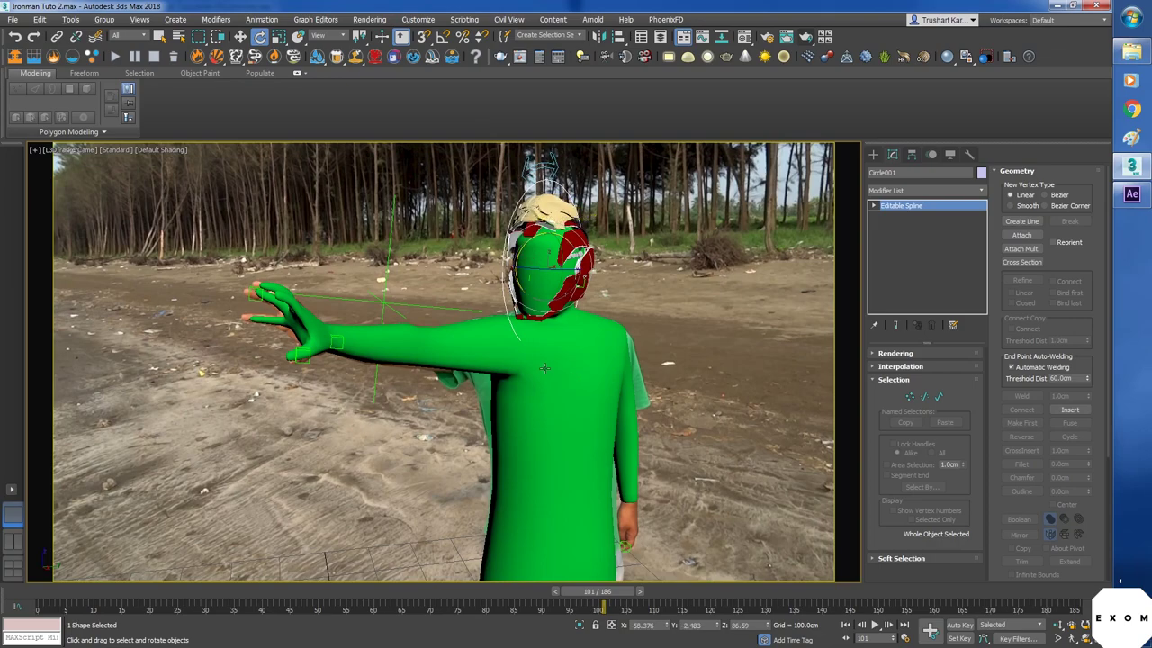
pyautogui.click(423, 260)
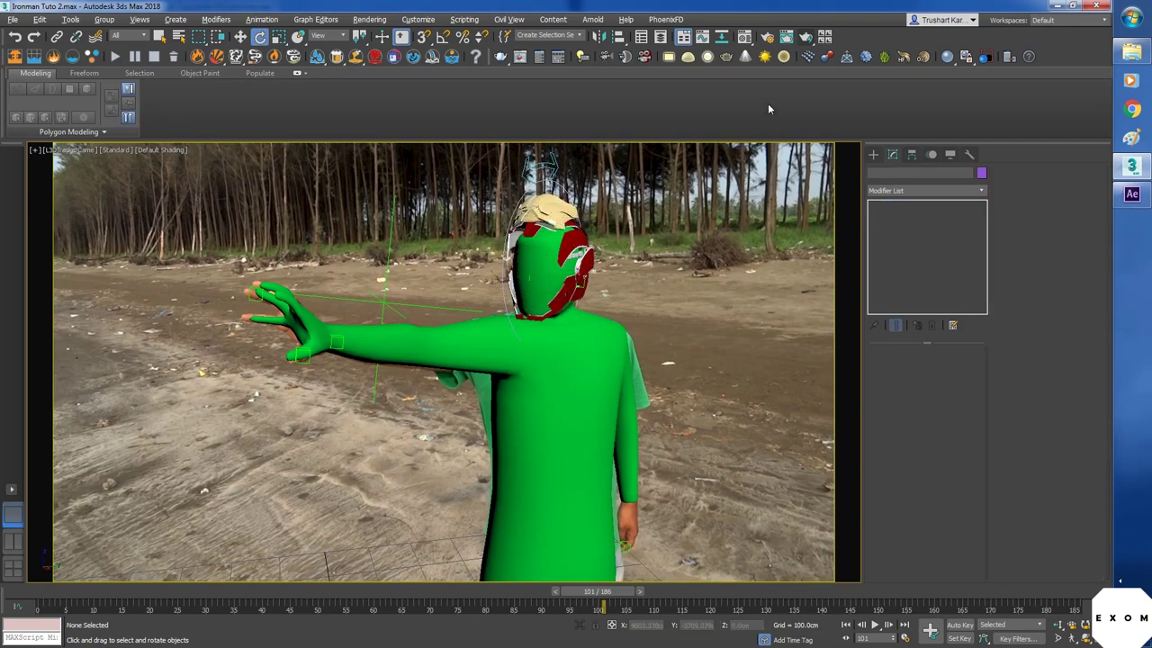
pyautogui.click(806, 38)
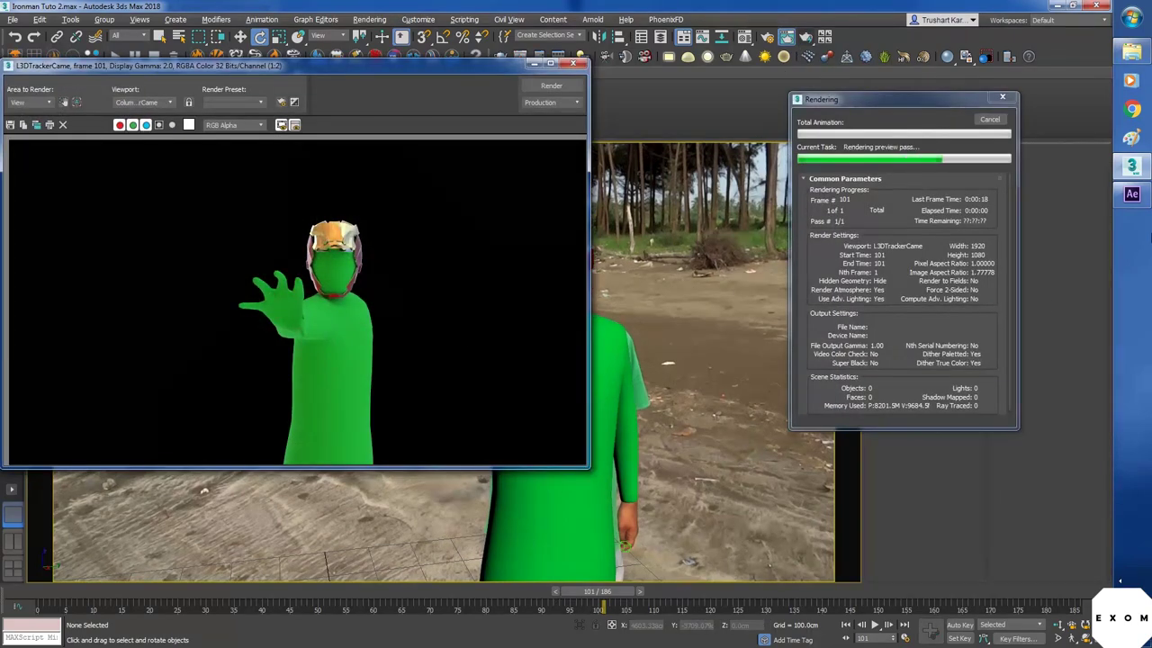
# - Switch to After Effects, move the Iron composition's time to 0:00:04:01 and hide the test1.exr layer
pyautogui.click(1131, 196)
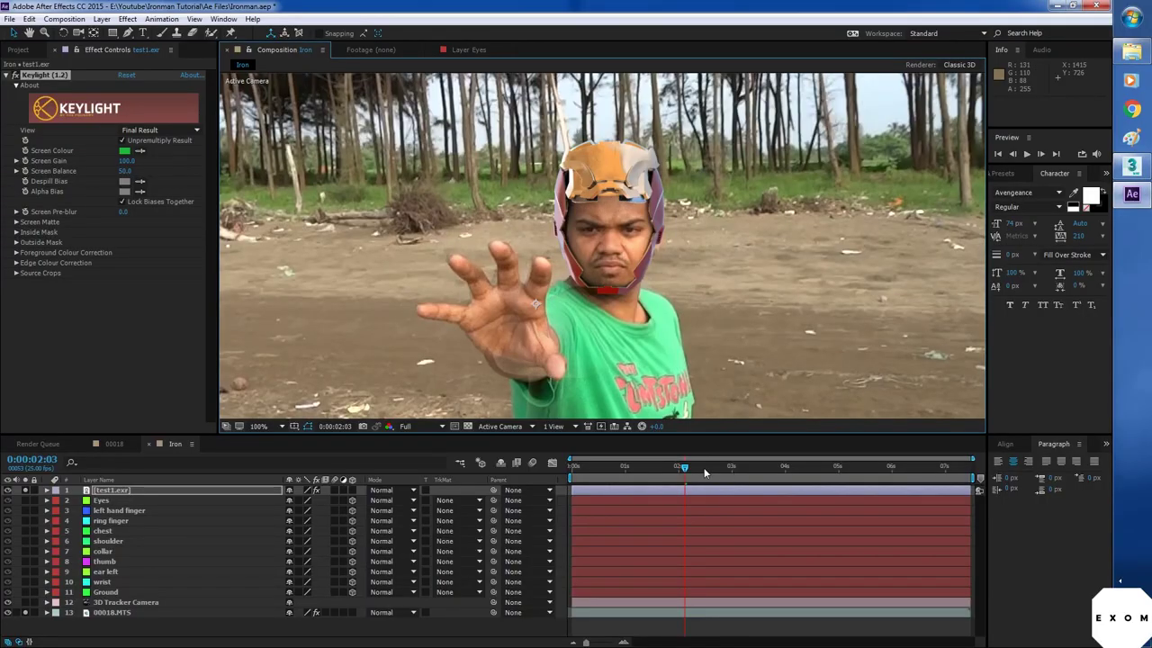
pyautogui.moveTo(706, 472); pyautogui.dragTo(788, 478)
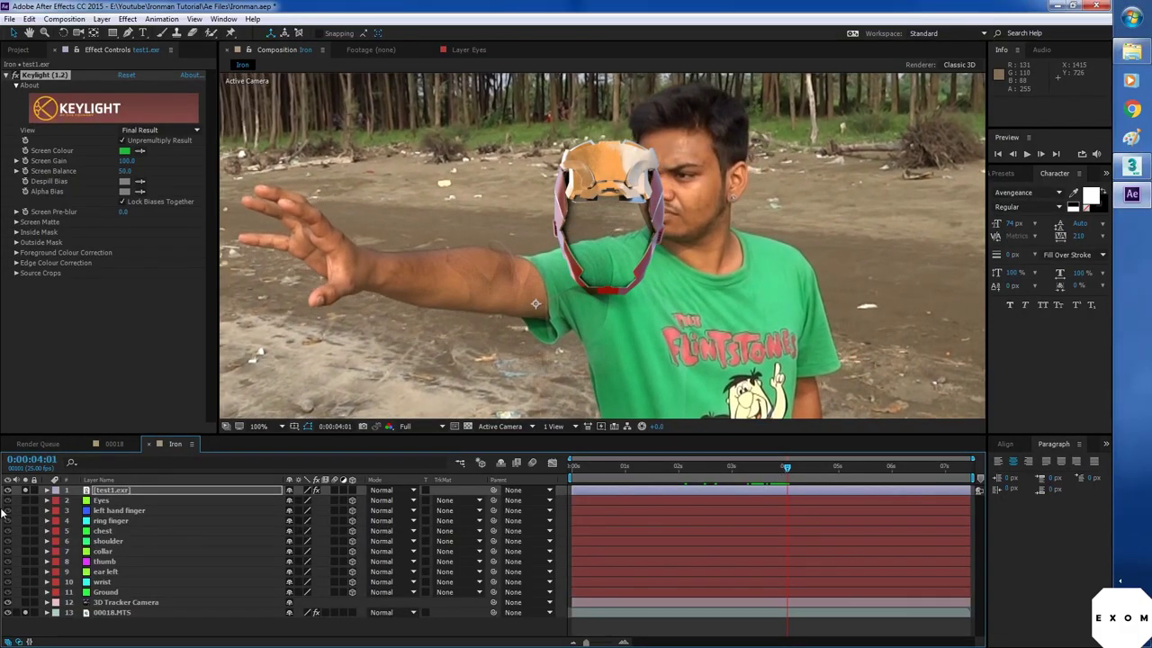
pyautogui.click(8, 491)
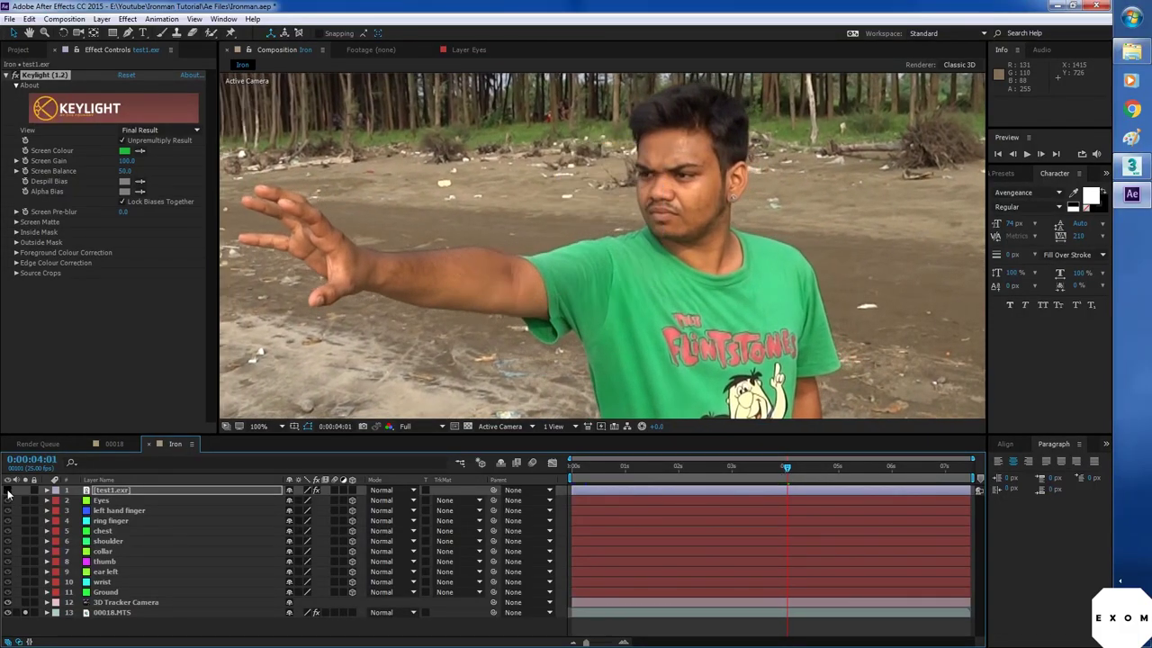
# - Rename the test1.exr footage item in the project as 55
pyautogui.click(20, 50)
pyautogui.rightClick(39, 221)
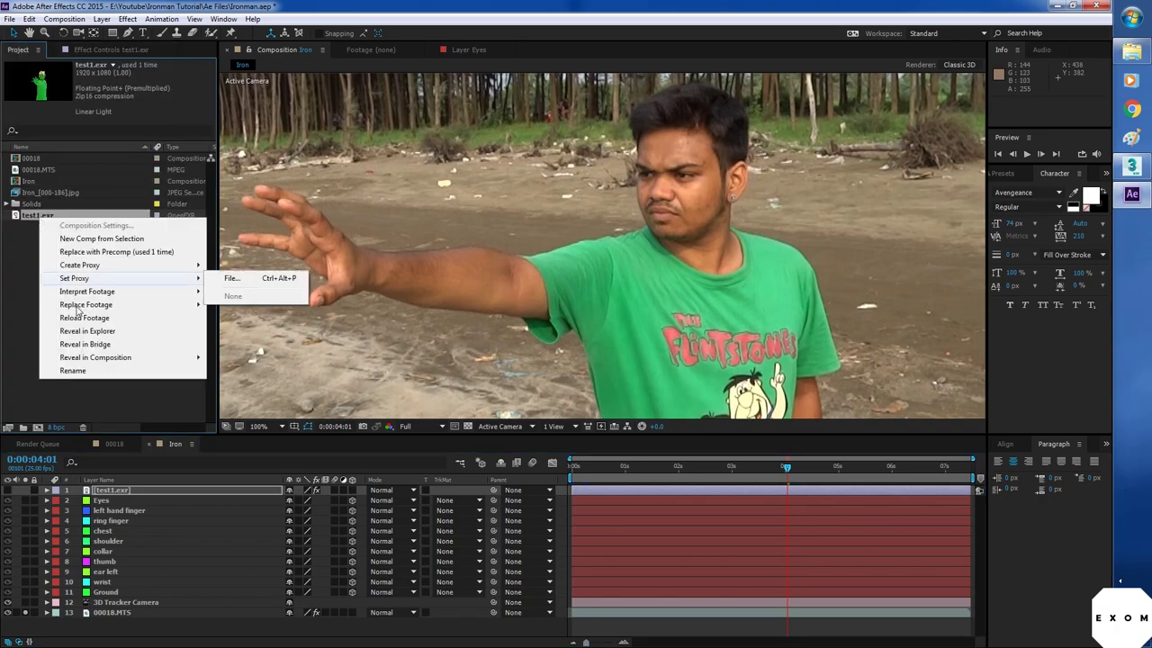
pyautogui.click(117, 374)
pyautogui.write('55')
pyautogui.press('Return')
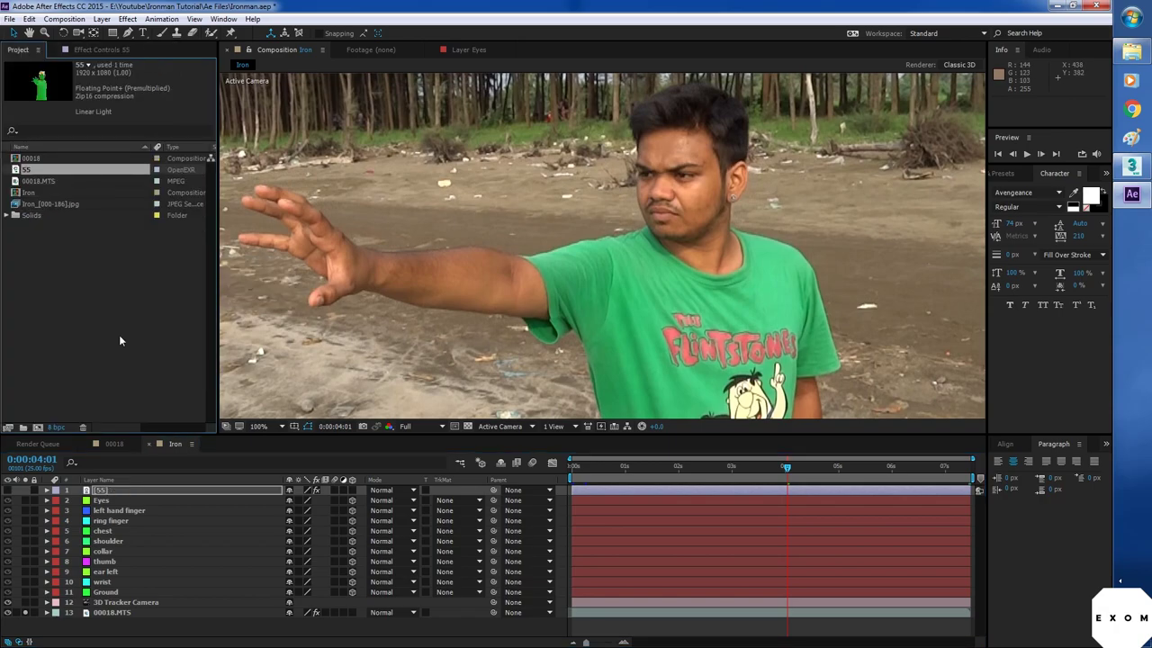
# - Import 101.exr from the Renders folder into the project and add it as the top layer of the Iron composition
pyautogui.click(1055, 5)
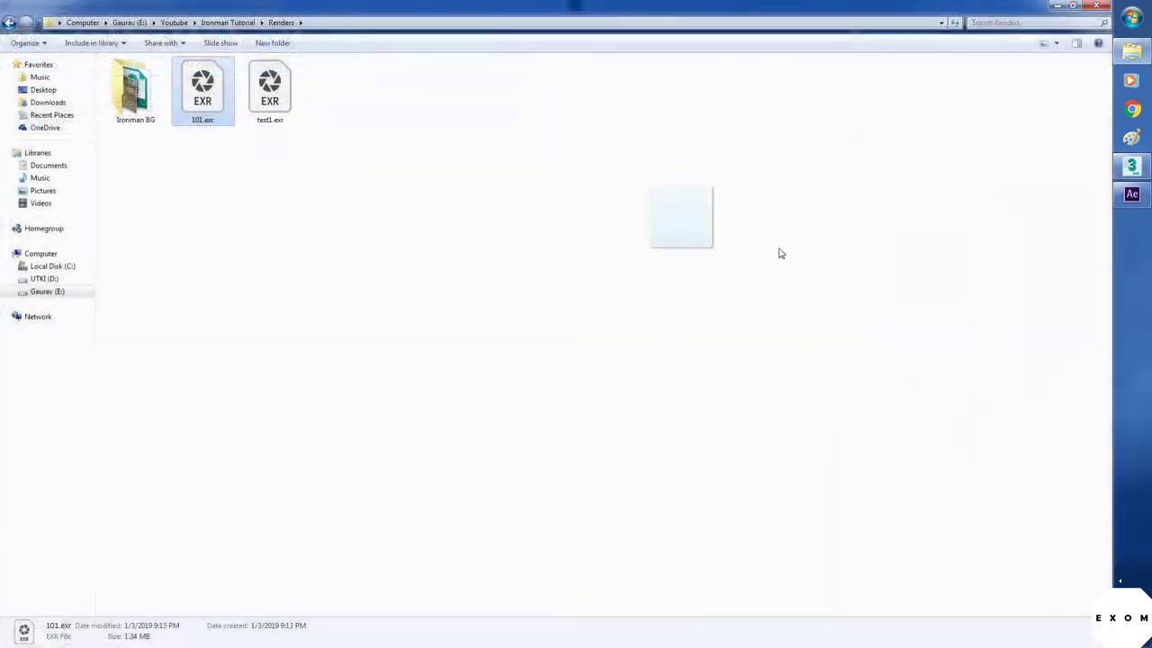
pyautogui.click(1132, 194)
pyautogui.moveTo(1132, 194); pyautogui.dragTo(129, 295)
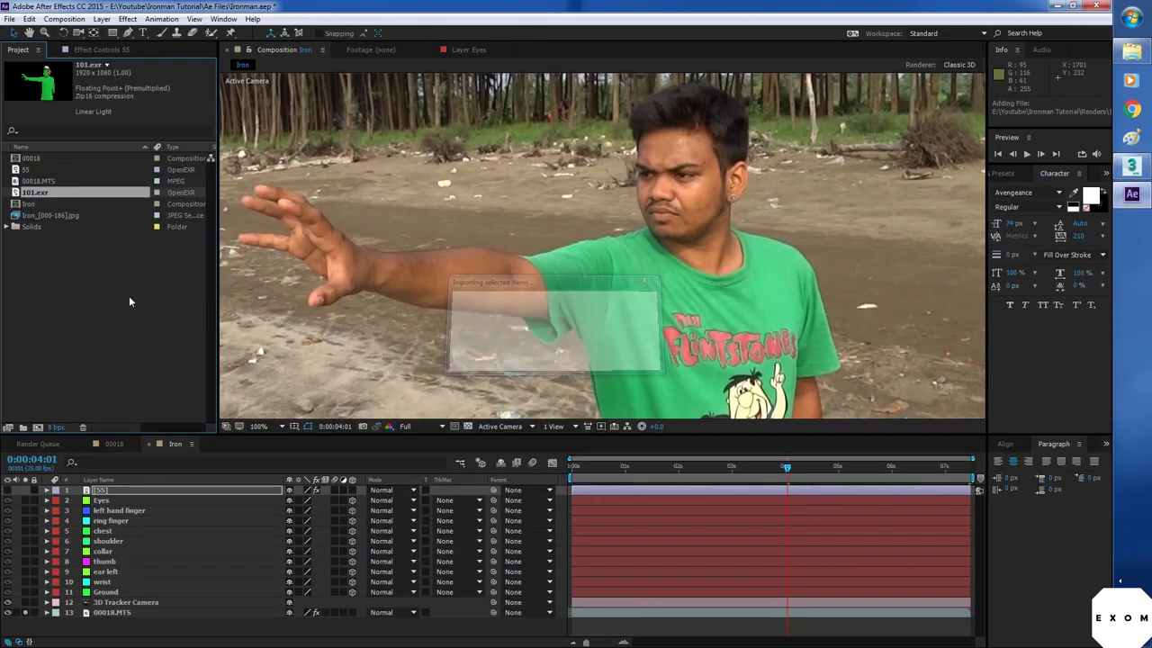
pyautogui.moveTo(90, 476)
pyautogui.mouseDown()
pyautogui.moveTo(88, 491)
pyautogui.moveTo(85, 481)
pyautogui.mouseUp()
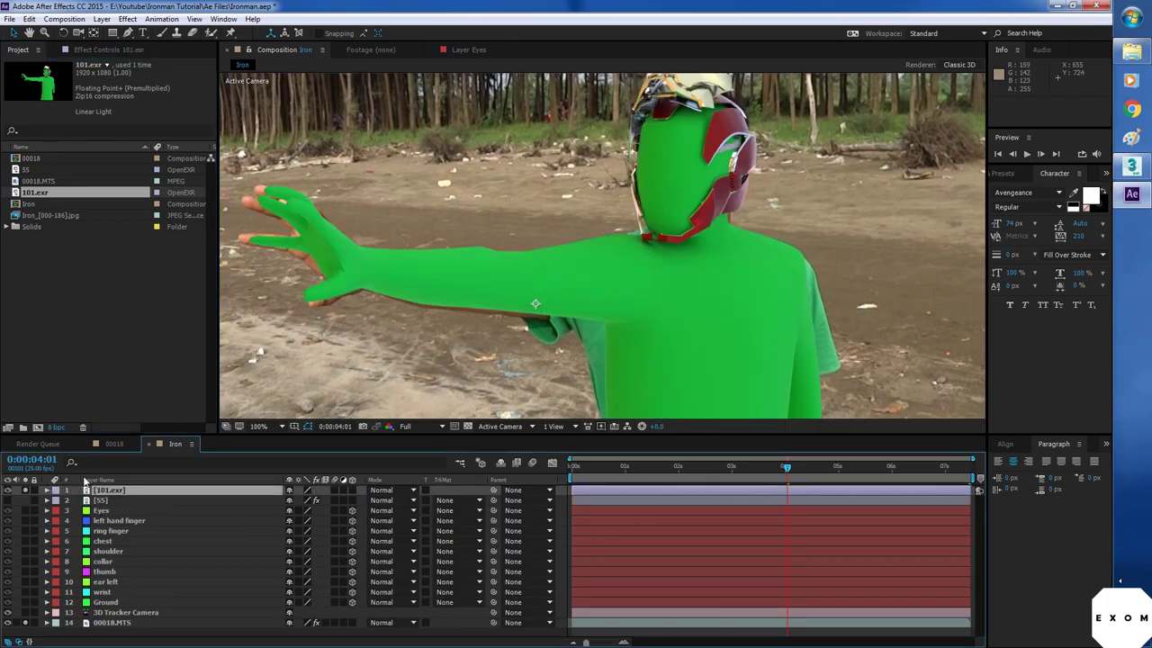
# - Apply Keylight (1.2) to the 101.exr layer and sample the green body as Screen Colour
pyautogui.click(127, 19)
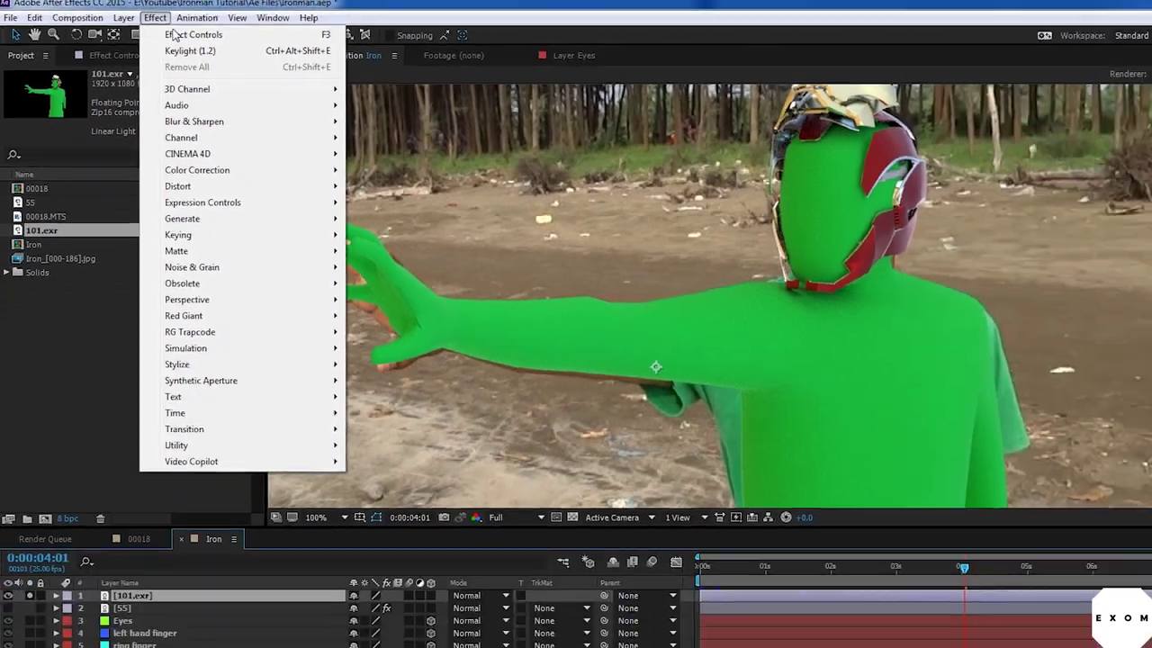
pyautogui.click(258, 60)
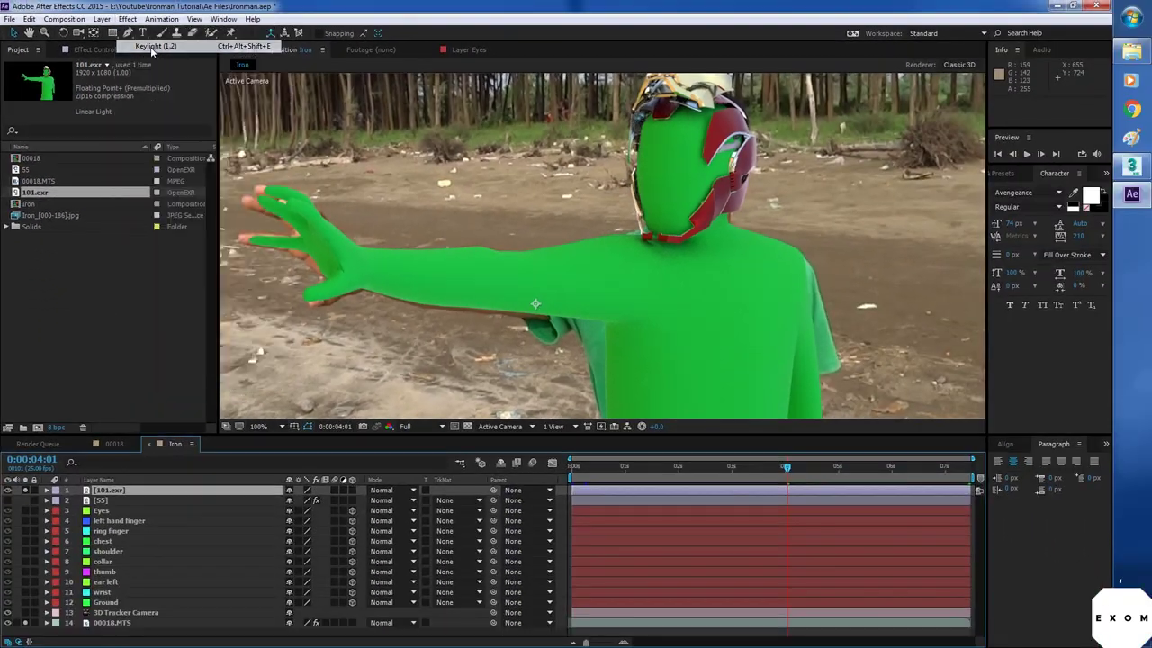
pyautogui.click(717, 289)
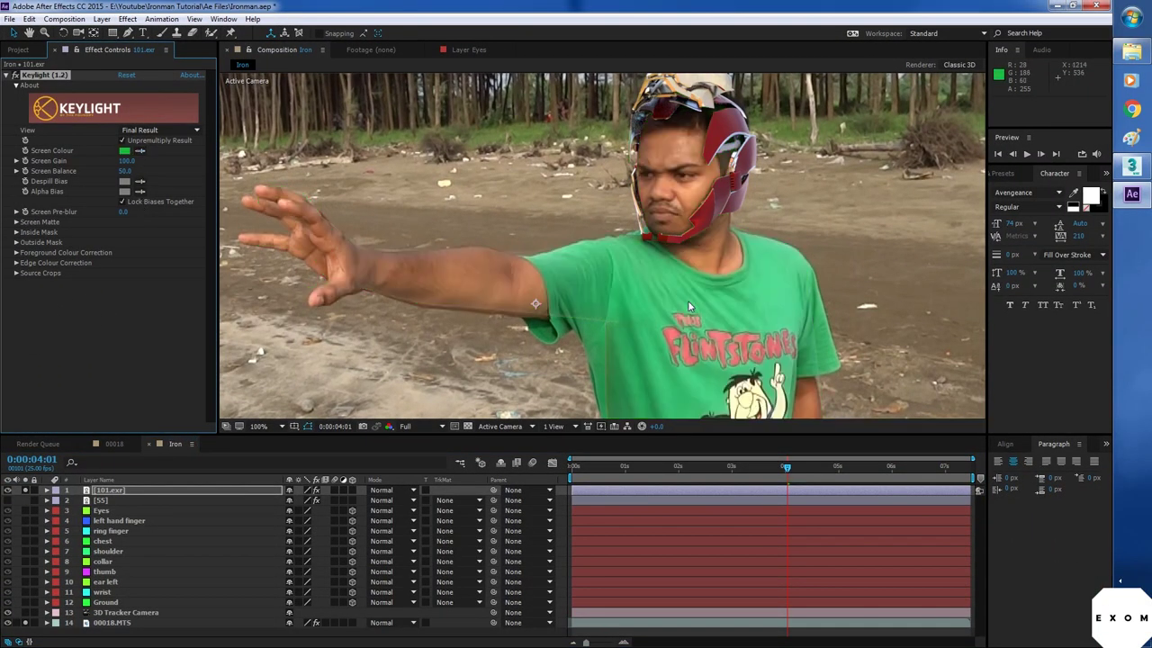
pyautogui.scroll(1, 689, 306)
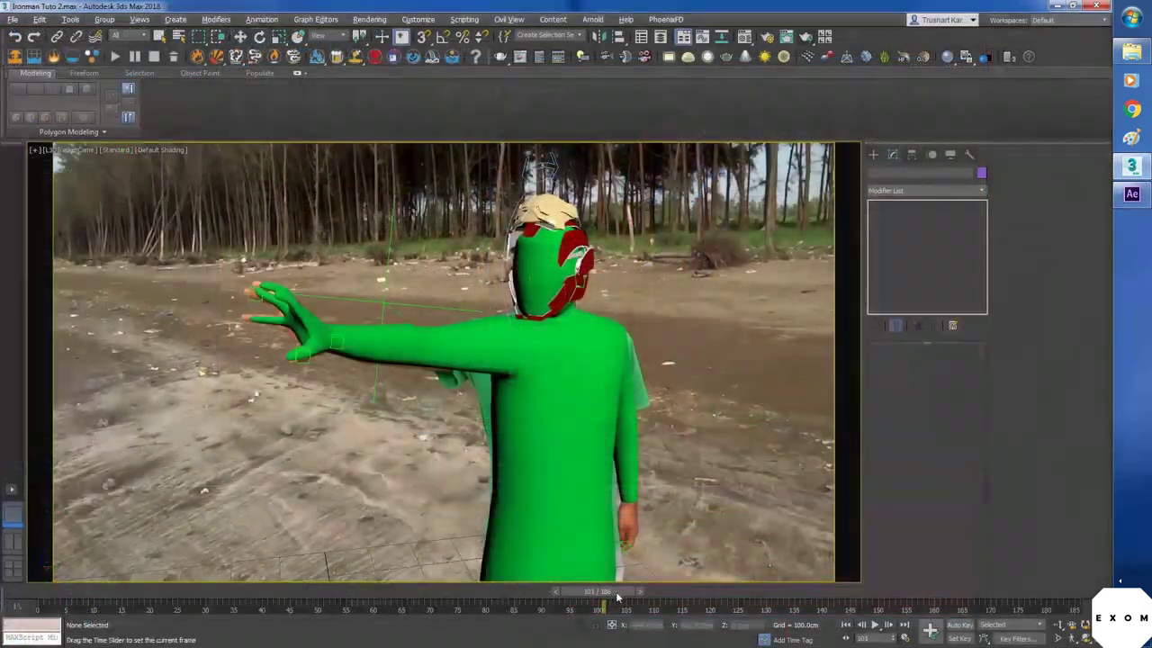
# - In 3ds Max at frame 160, rotate the Circle001 control to close the helmet's faceplate and open the rendered frame window
pyautogui.moveTo(526, 245); pyautogui.dragTo(530, 341)
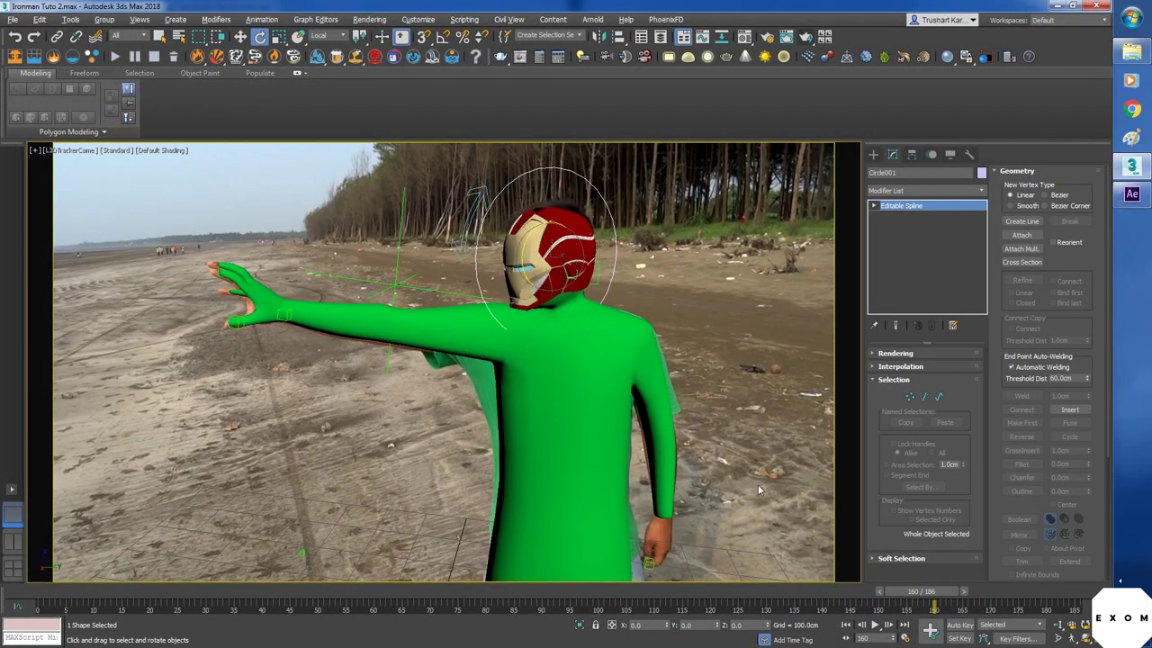
pyautogui.click(786, 36)
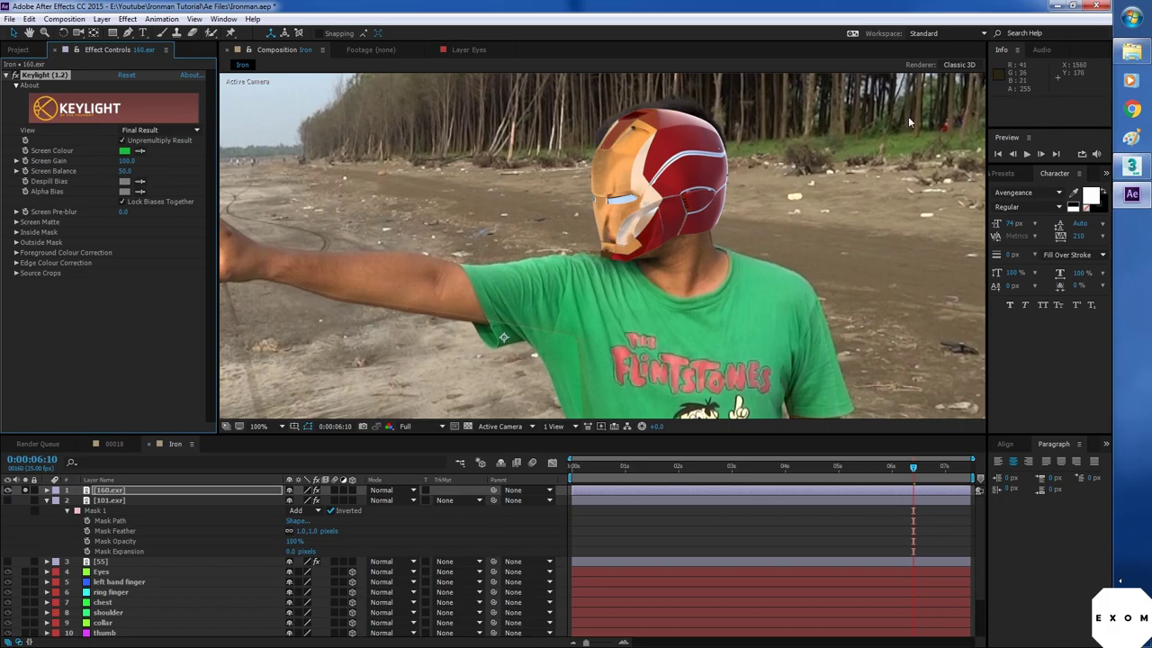
# - Close After Effects without saving Ironman.aep and restore the side-by-side viewports in 3ds Max
pyautogui.click(1096, 6)
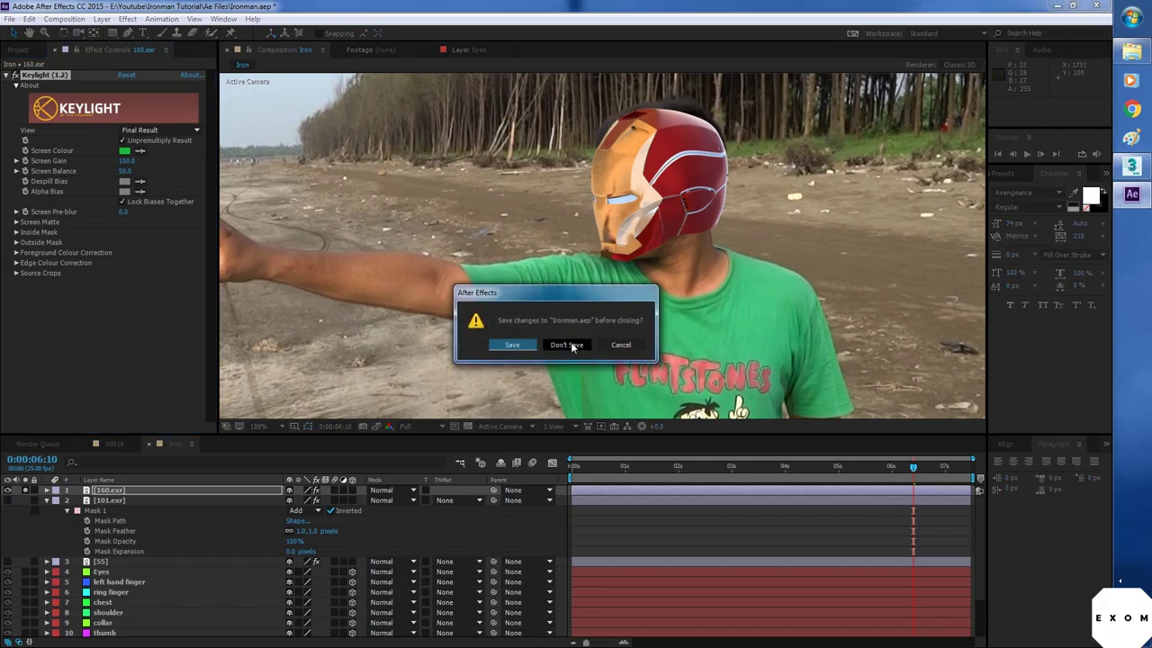
pyautogui.click(571, 342)
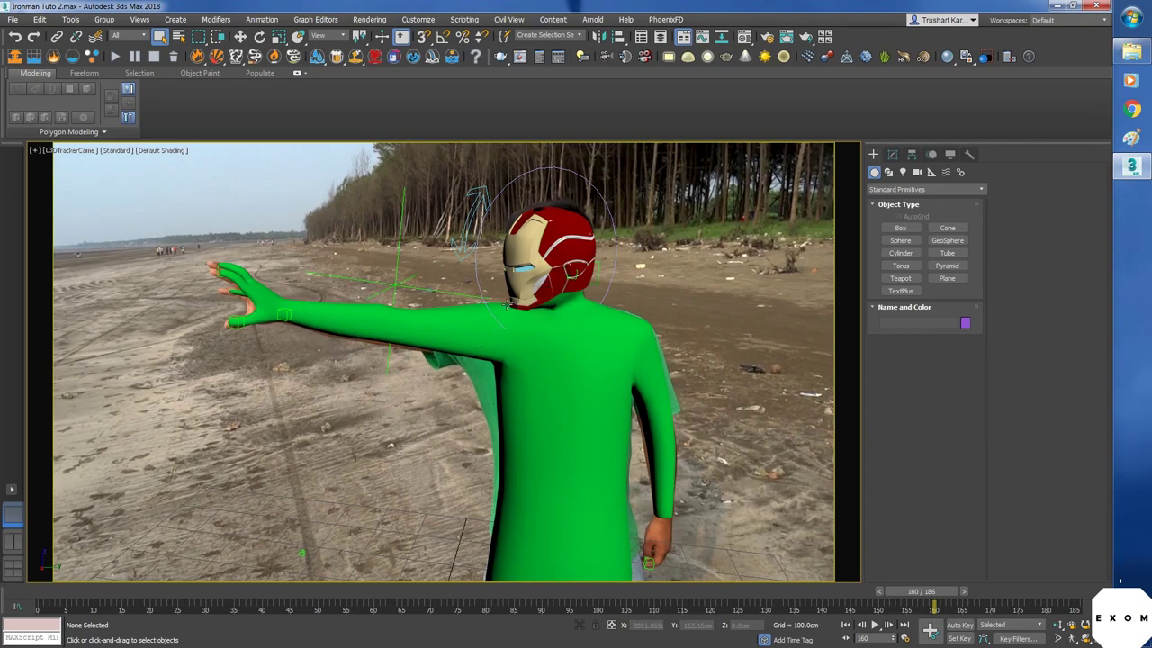
pyautogui.hotkey('alt', 'w')
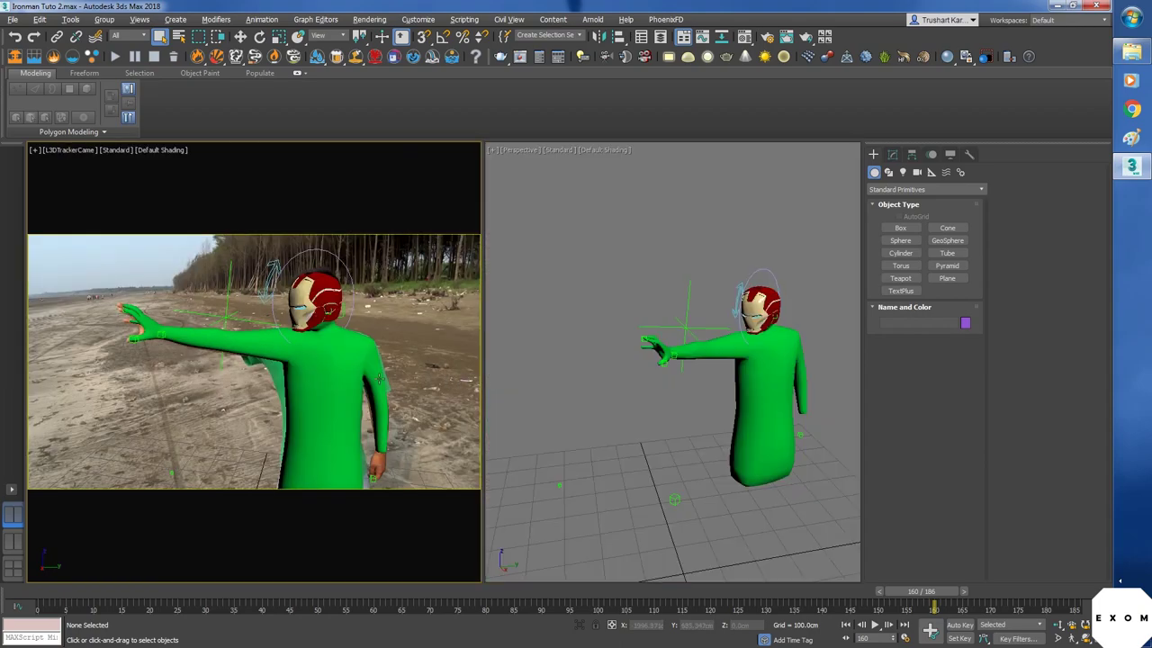
# - Clone the gold helmet faceplate and place the copy in empty space beside the head
pyautogui.keyDown('alt'); pyautogui.moveTo(678, 409); pyautogui.dragTo(727, 426, button='middle'); pyautogui.keyUp('alt')
pyautogui.hotkey('alt', 'w')
pyautogui.keyDown('alt'); pyautogui.moveTo(767, 388); pyautogui.dragTo(732, 386, button='middle'); pyautogui.keyUp('alt')
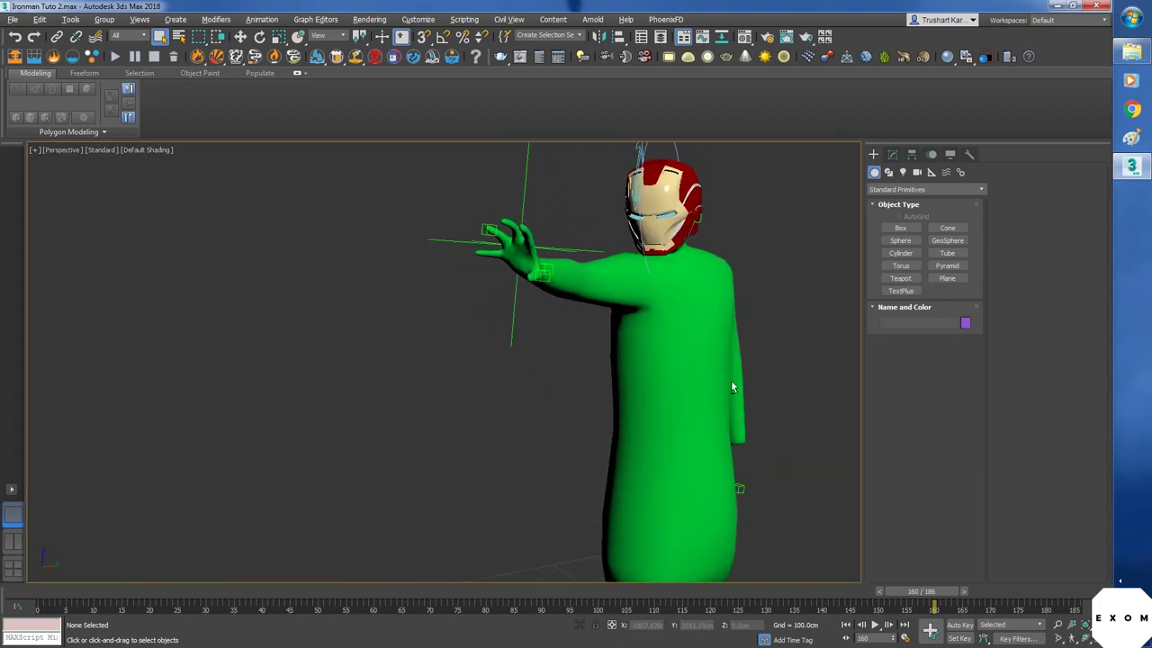
pyautogui.moveTo(713, 243); pyautogui.dragTo(643, 363, button='middle')
pyautogui.scroll(5, 643, 364)
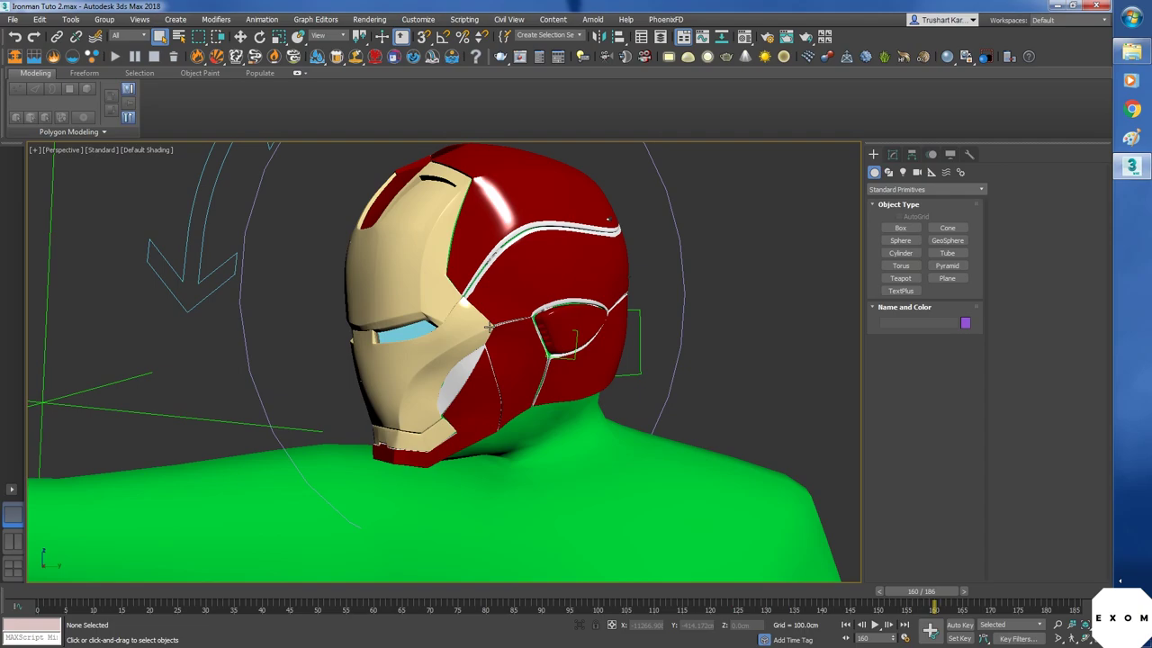
pyautogui.click(489, 326)
pyautogui.keyDown('alt'); pyautogui.moveTo(489, 325); pyautogui.dragTo(617, 408, button='middle'); pyautogui.keyUp('alt')
pyautogui.press('w')
pyautogui.keyDown('alt'); pyautogui.moveTo(509, 363); pyautogui.dragTo(361, 325, button='middle'); pyautogui.keyUp('alt')
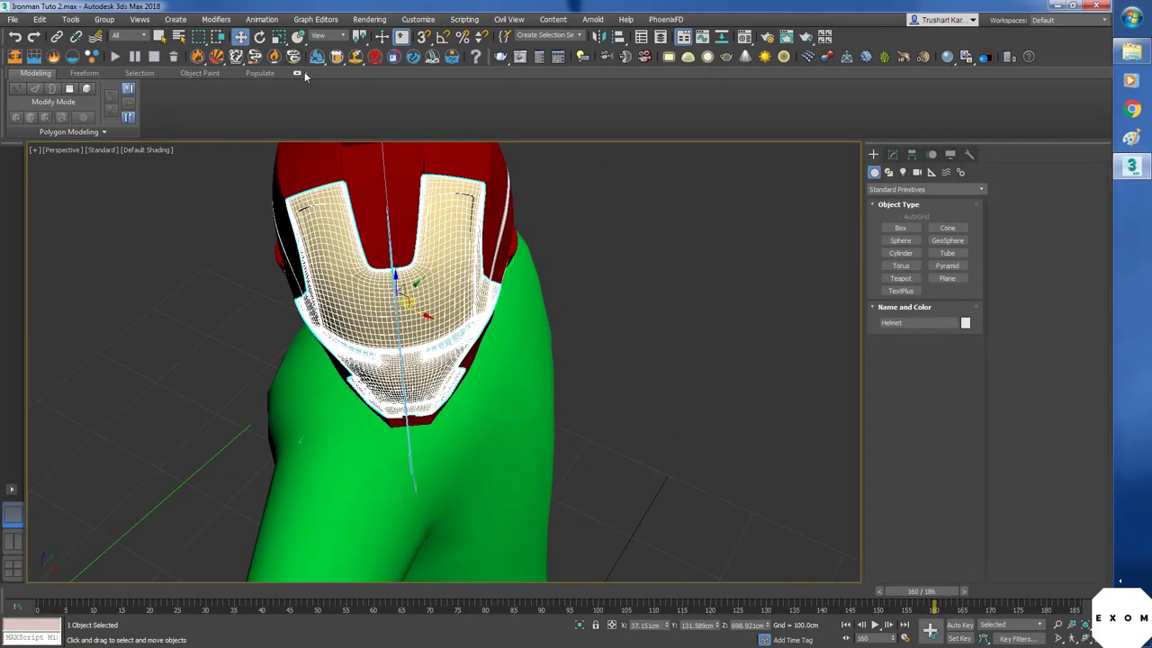
pyautogui.keyDown('shift'); pyautogui.moveTo(417, 302); pyautogui.dragTo(704, 284); pyautogui.keyUp('shift')
pyautogui.click(560, 381)
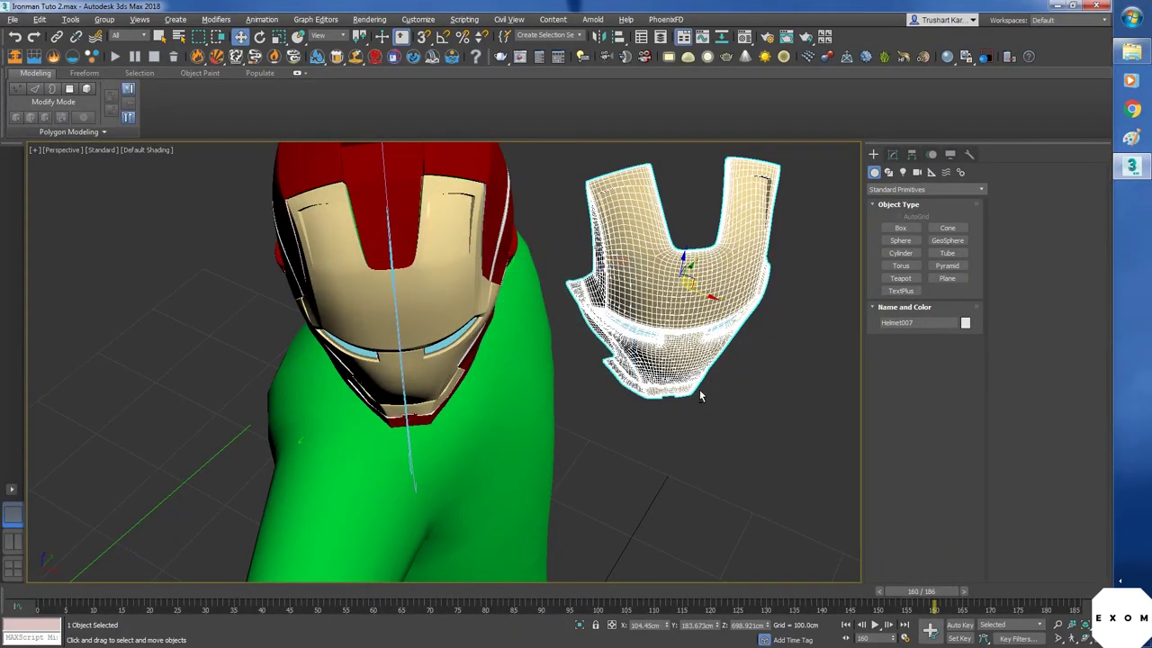
# - Delete the Morpher modifier from the faceplate copy and expand the sub-object levels of its Edit Poly modifier
pyautogui.moveTo(564, 382)
pyautogui.keyDown('alt'); pyautogui.mouseDown(button='middle')
pyautogui.moveTo(685, 347)
pyautogui.moveTo(717, 388)
pyautogui.moveTo(708, 386)
pyautogui.moveTo(741, 378)
pyautogui.mouseUp(button='middle'); pyautogui.keyUp('alt')
pyautogui.scroll(5, 717, 388)
pyautogui.click(891, 153)
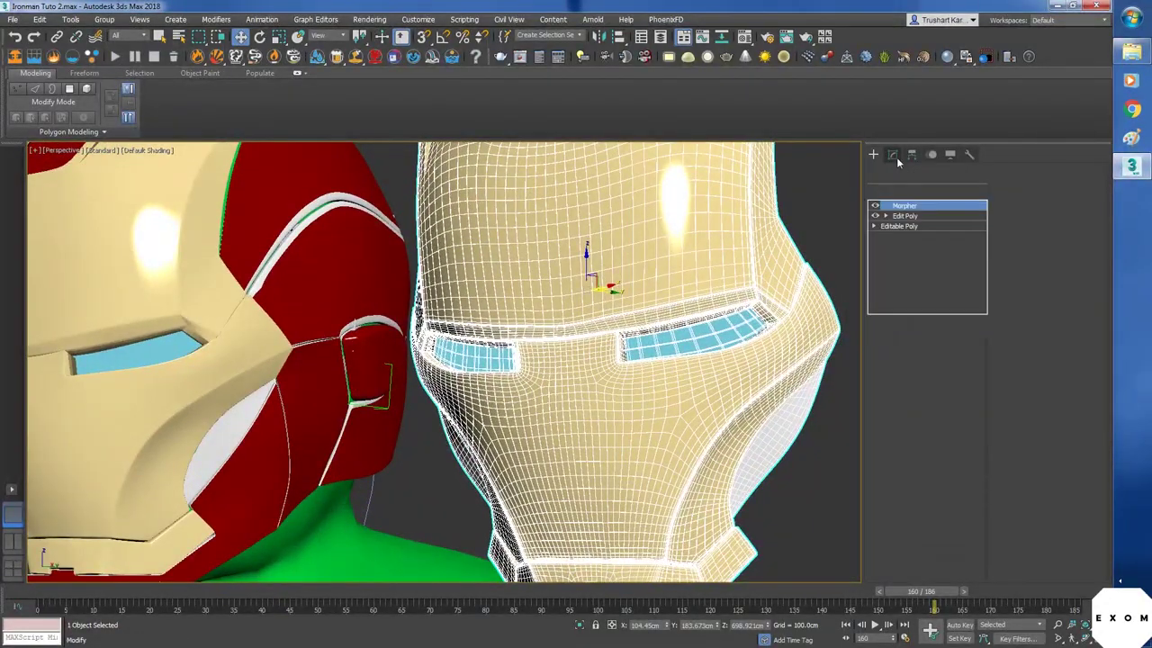
pyautogui.rightClick(908, 209)
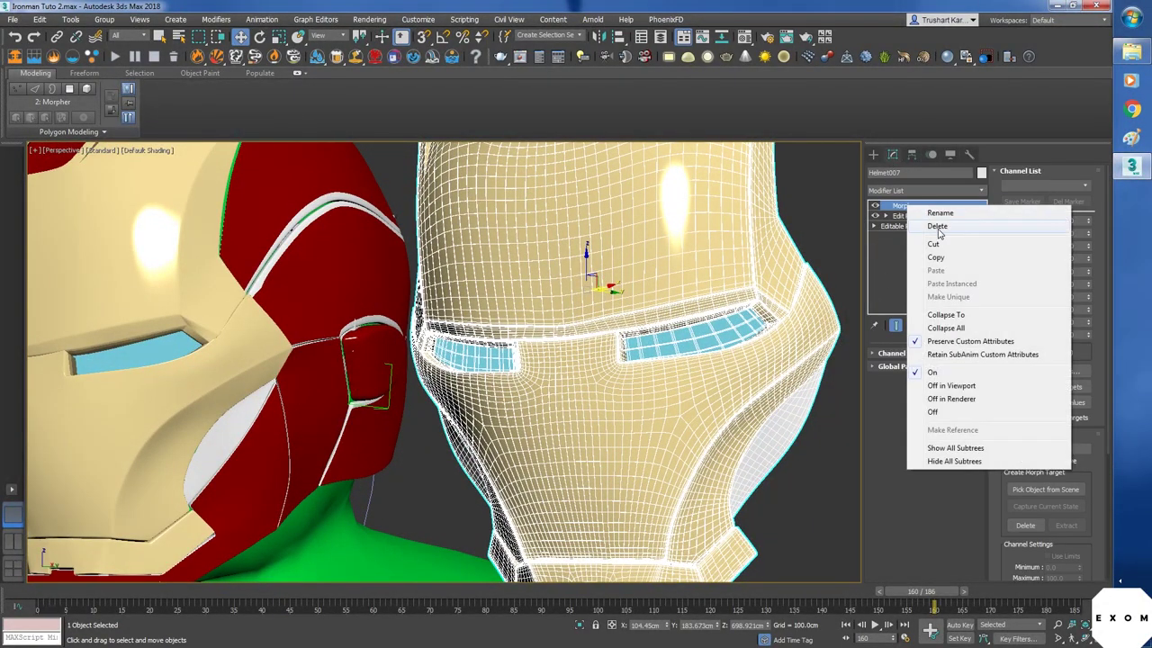
pyautogui.click(938, 230)
pyautogui.click(888, 207)
pyautogui.click(886, 206)
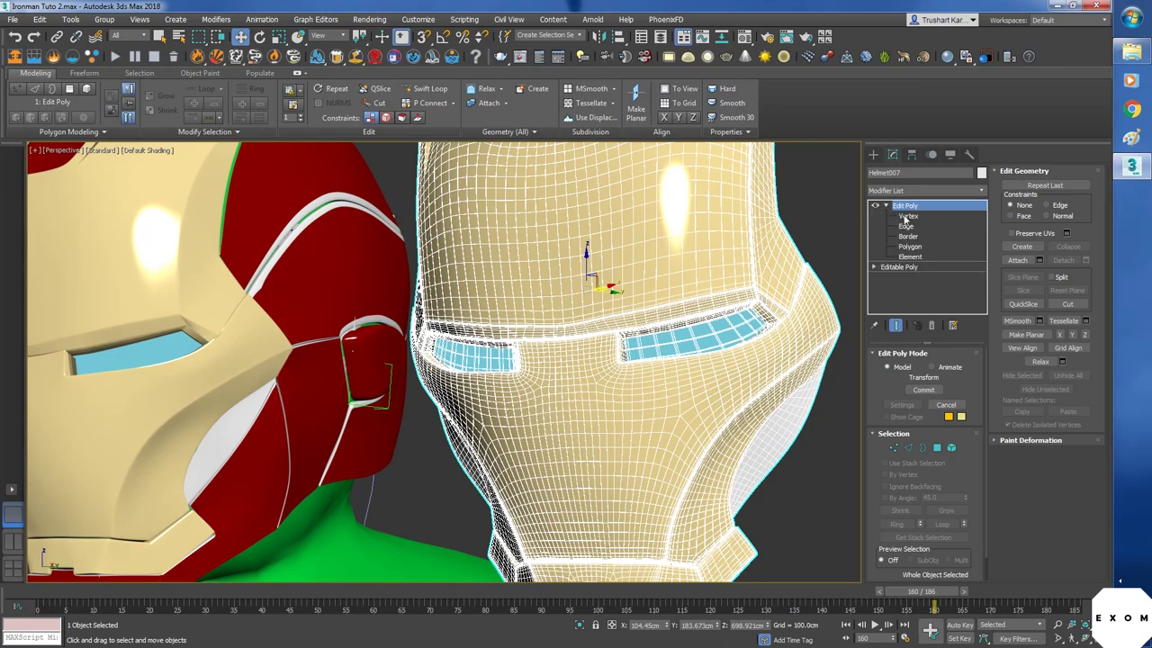
# - Select both eye elements of the faceplate copy and carry that selection over to polygon level
pyautogui.click(910, 259)
pyautogui.click(697, 342)
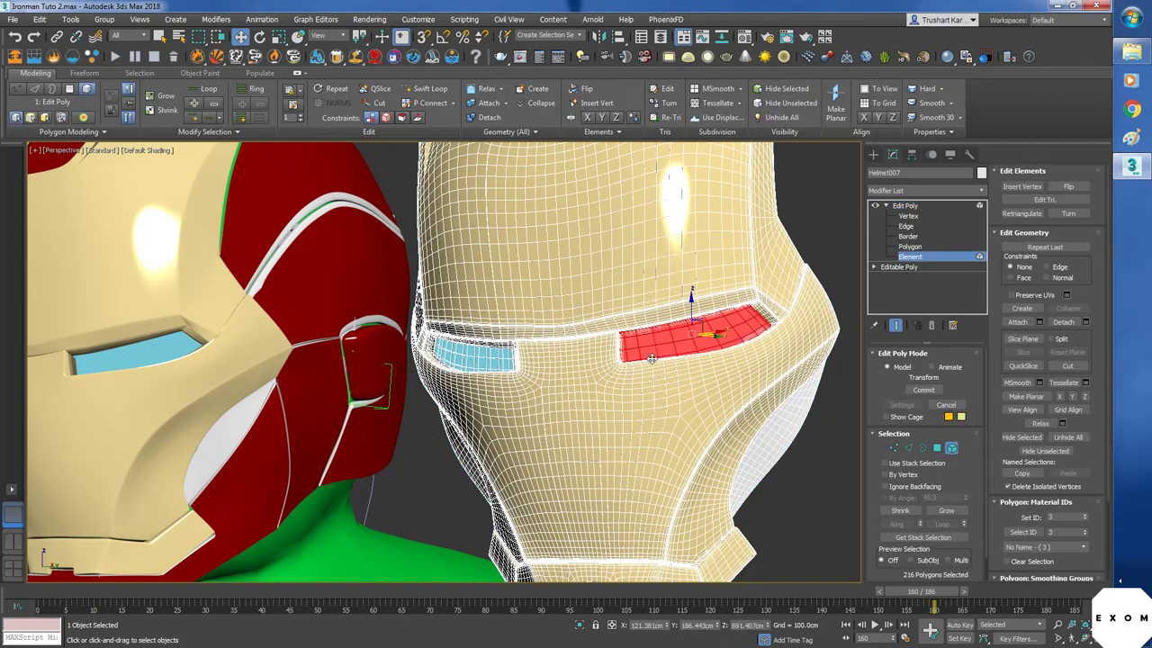
pyautogui.keyDown('ctrl'); pyautogui.click(492, 361); pyautogui.keyUp('ctrl')
pyautogui.keyDown('alt'); pyautogui.moveTo(629, 392); pyautogui.dragTo(492, 419, button='middle'); pyautogui.keyUp('alt')
pyautogui.click(452, 357)
pyautogui.keyDown('ctrl'); pyautogui.click(680, 361); pyautogui.keyUp('ctrl')
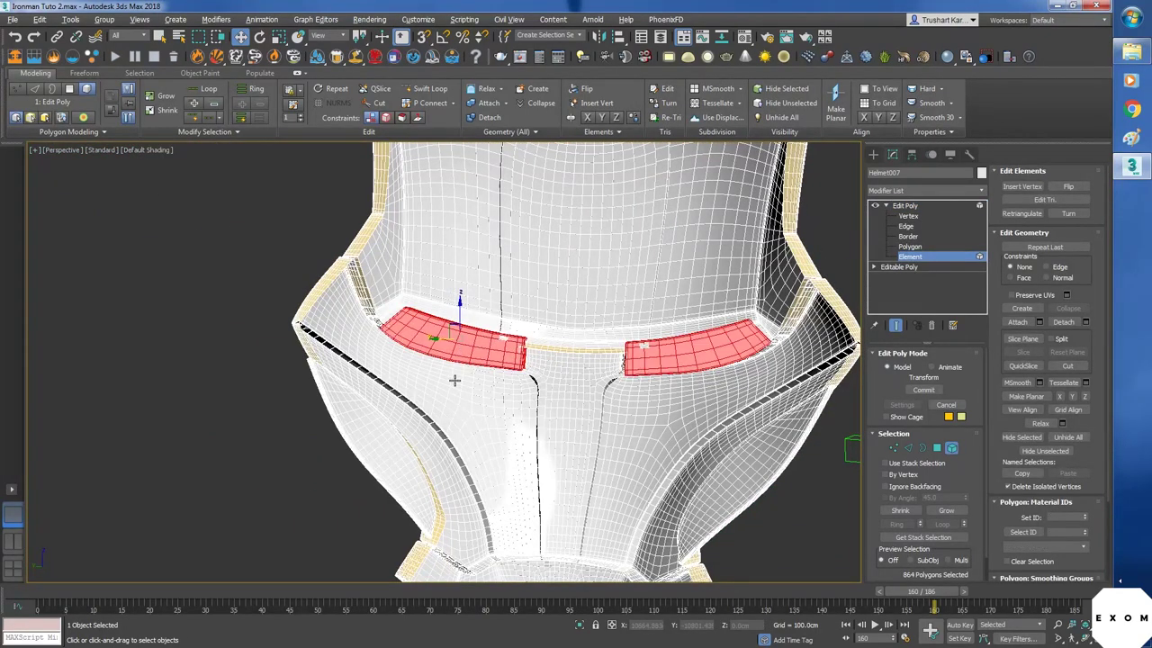
pyautogui.press('z')
pyautogui.click(938, 448)
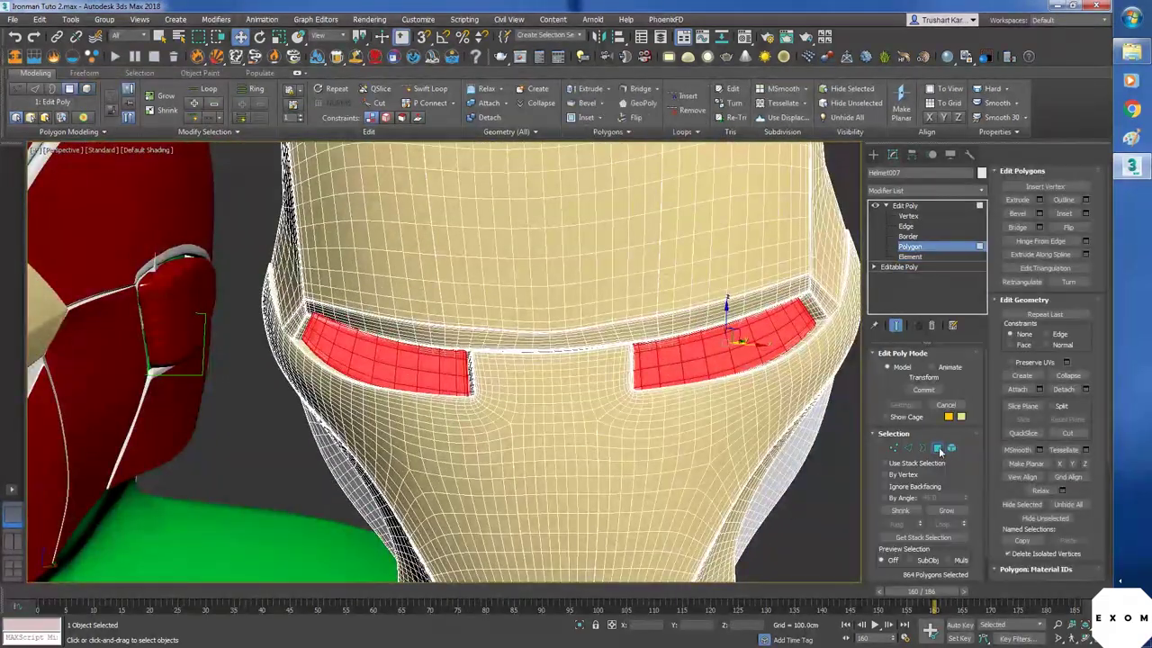
# - Add the polygon loop running around the rim of the eye opening to the selection
pyautogui.scroll(10, 545, 378)
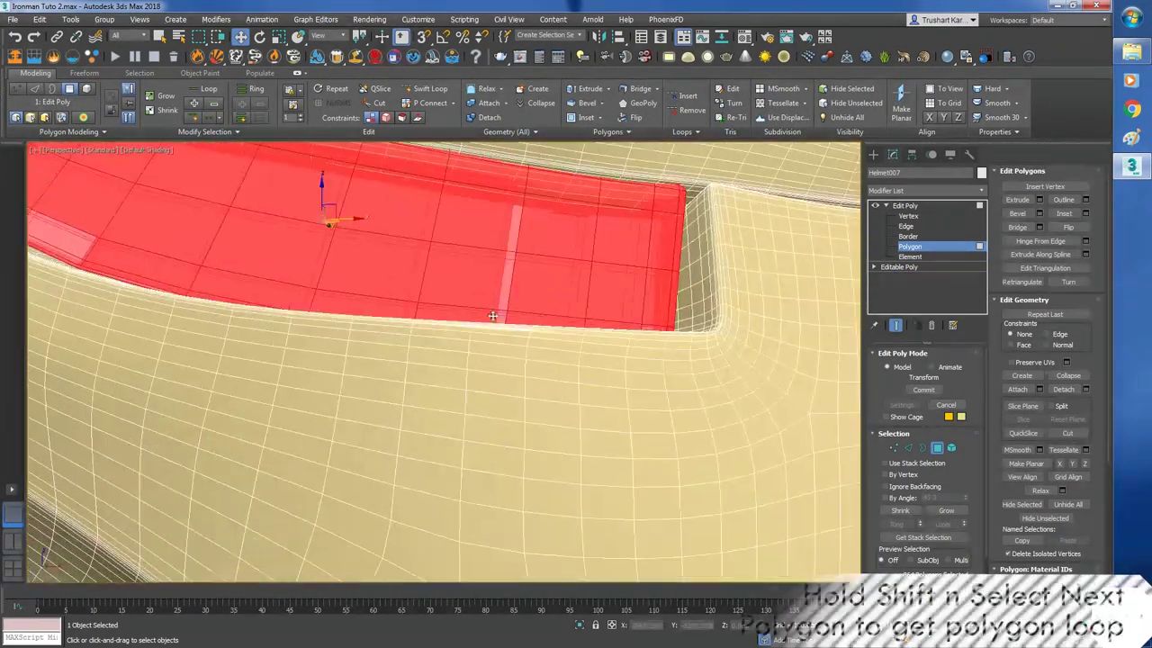
pyautogui.keyDown('alt'); pyautogui.moveTo(492, 316); pyautogui.dragTo(661, 372, button='middle'); pyautogui.keyUp('alt')
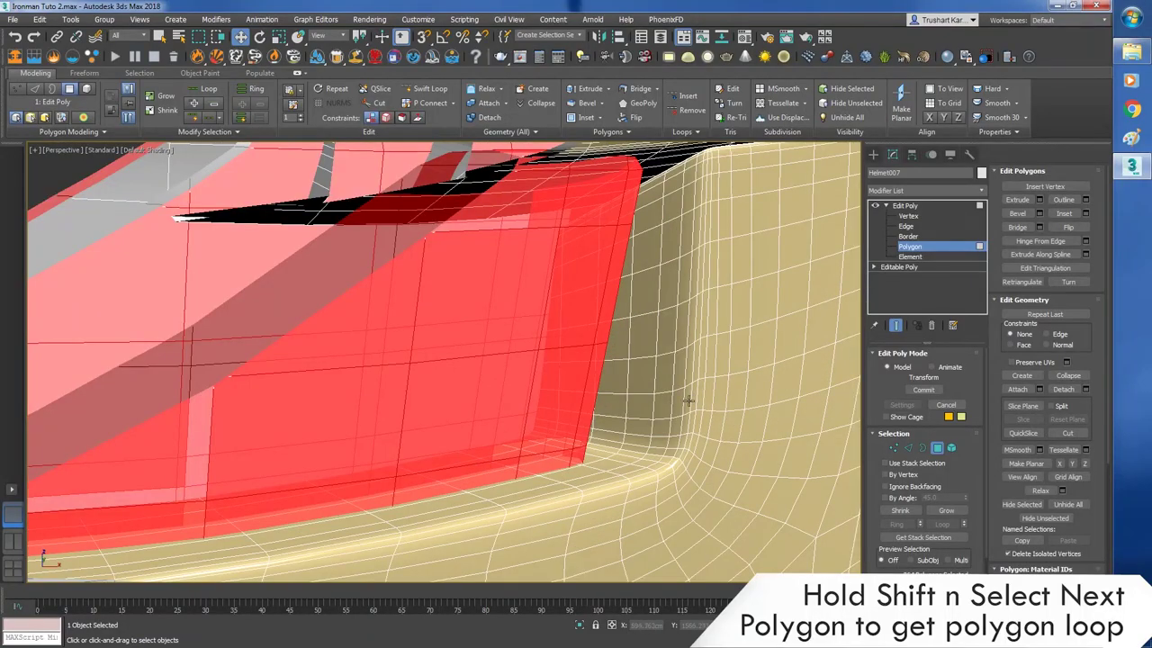
pyautogui.click(689, 401)
pyautogui.keyDown('shift'); pyautogui.click(690, 417); pyautogui.keyUp('shift')
pyautogui.scroll(-6, 706, 455)
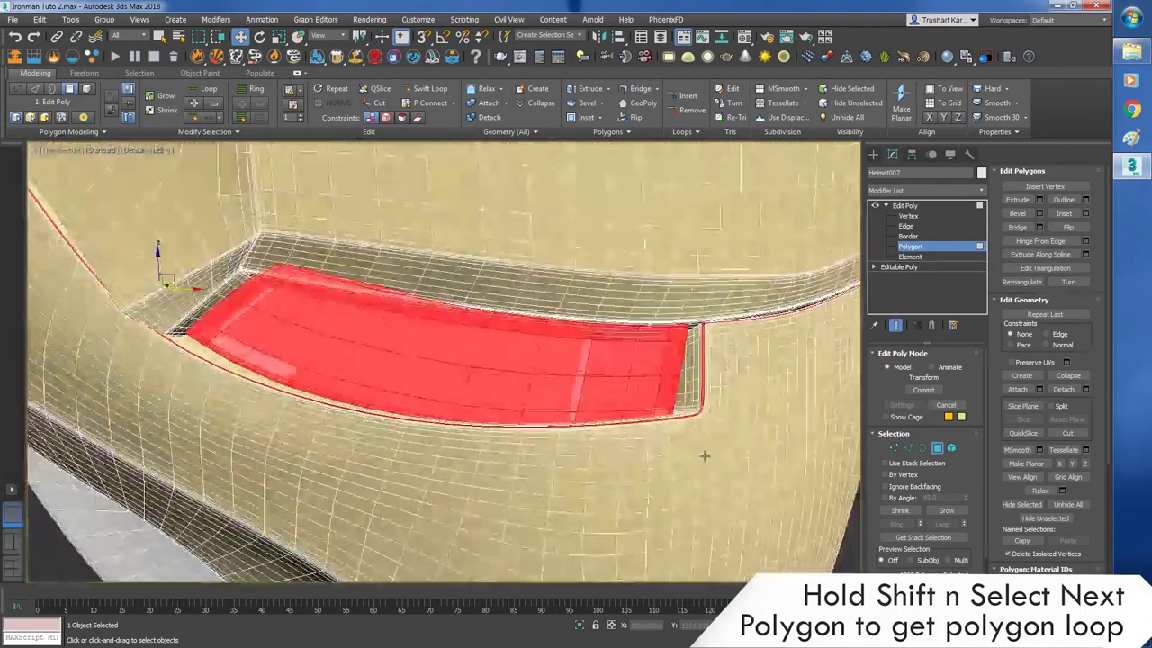
pyautogui.moveTo(705, 457); pyautogui.dragTo(846, 521, button='middle')
pyautogui.keyDown('alt'); pyautogui.moveTo(450, 396); pyautogui.dragTo(313, 388, button='middle'); pyautogui.keyUp('alt')
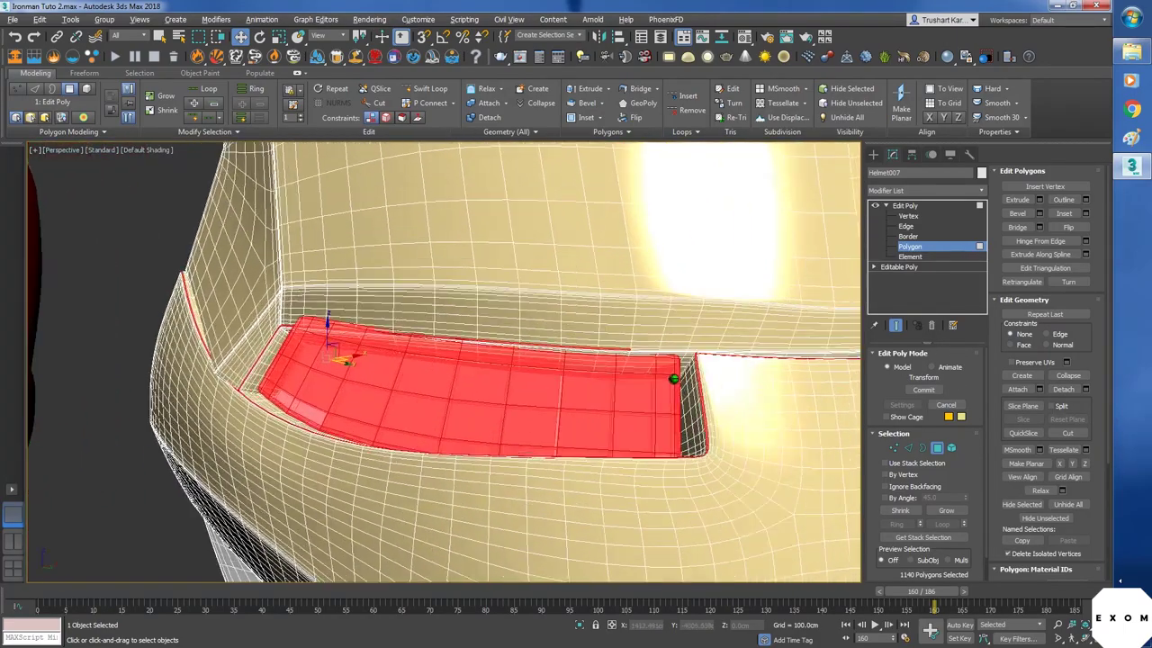
# - Extend the selection with the polygon loops along the brow ridge and upper edges of both eye recesses
pyautogui.scroll(3, 675, 380)
pyautogui.keyDown('alt'); pyautogui.moveTo(676, 380); pyautogui.dragTo(663, 386, button='middle'); pyautogui.keyUp('alt')
pyautogui.scroll(2, 664, 386)
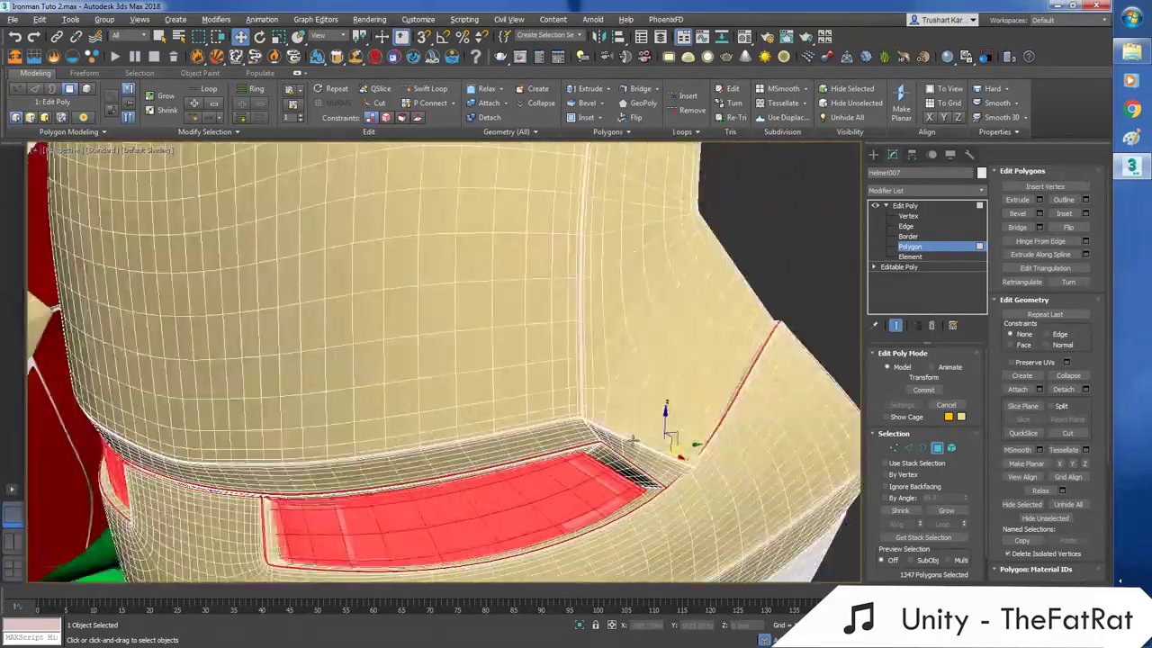
pyautogui.keyDown('alt'); pyautogui.moveTo(632, 440); pyautogui.dragTo(462, 389, button='middle'); pyautogui.keyUp('alt')
pyautogui.scroll(3, 553, 375)
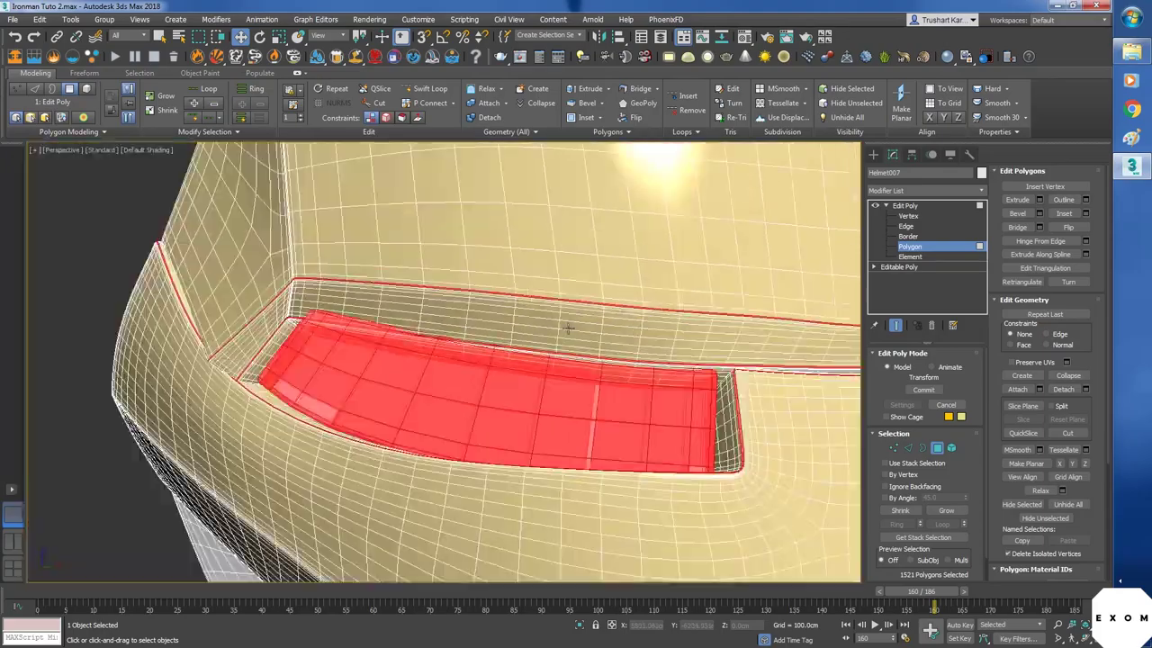
pyautogui.scroll(2, 663, 402)
pyautogui.scroll(3, 664, 401)
pyautogui.keyDown('alt'); pyautogui.moveTo(664, 402); pyautogui.dragTo(414, 460, button='middle'); pyautogui.keyUp('alt')
pyautogui.scroll(2, 553, 483)
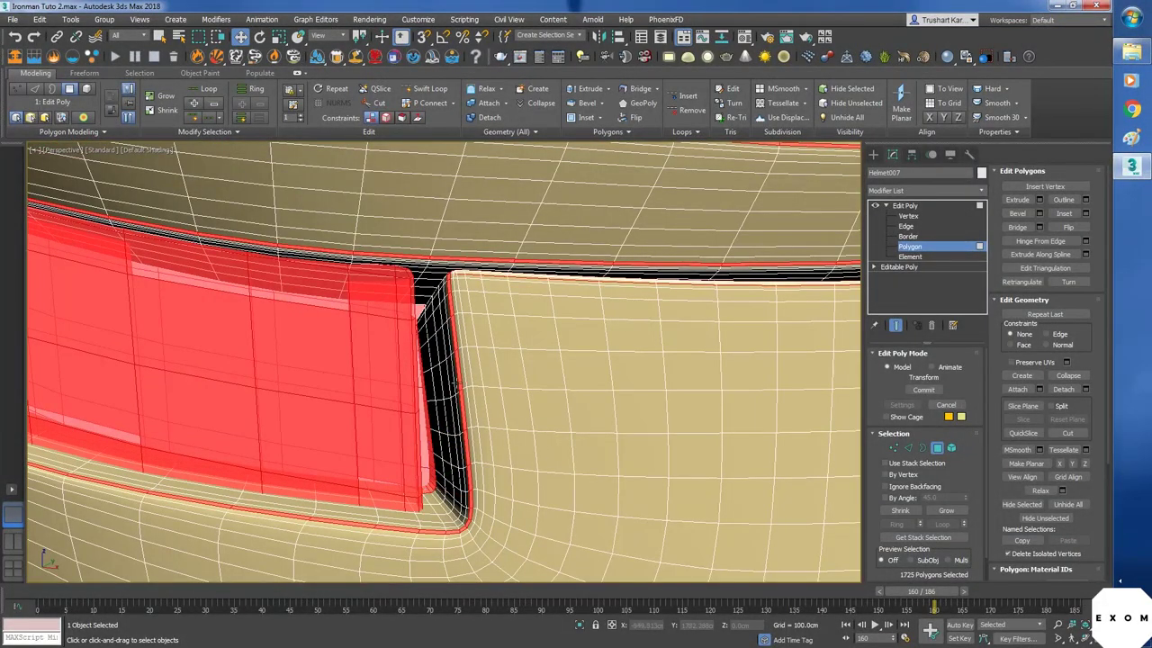
pyautogui.scroll(-2, 454, 386)
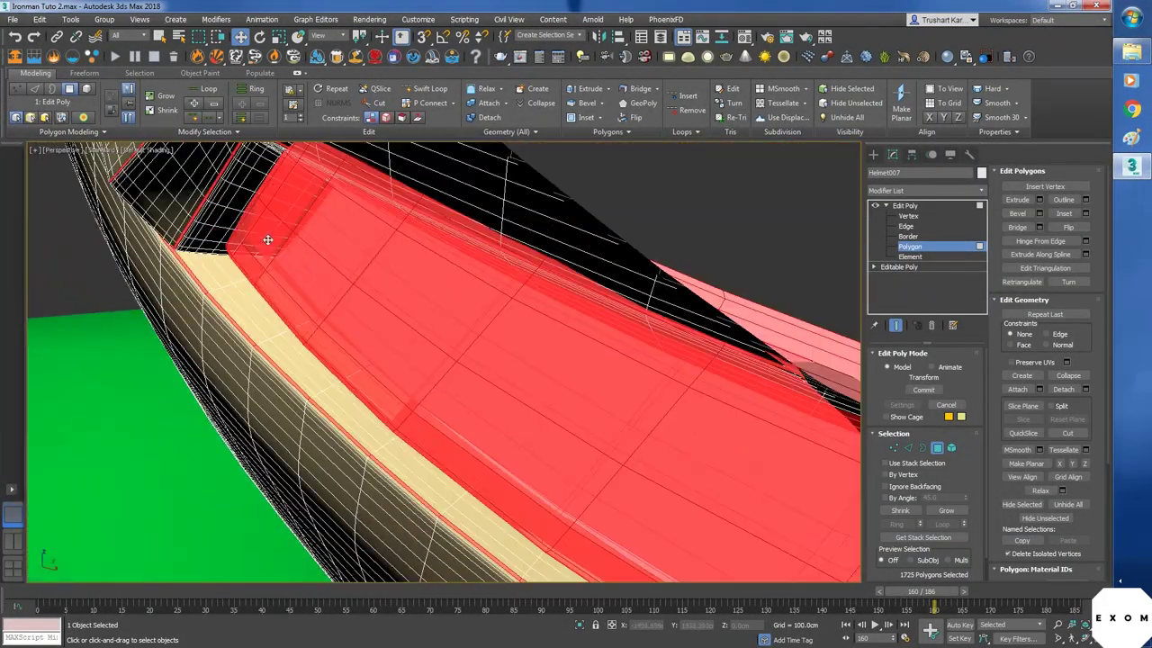
# - Add the remaining polygon loops on the inner walls of the eye recesses to the selection
pyautogui.keyDown('alt'); pyautogui.moveTo(265, 240); pyautogui.dragTo(665, 454, button='middle'); pyautogui.keyUp('alt')
pyautogui.scroll(-3, 563, 232)
pyautogui.scroll(2, 722, 278)
pyautogui.scroll(4, 436, 247)
pyautogui.keyDown('alt'); pyautogui.moveTo(723, 487); pyautogui.dragTo(550, 209, button='middle'); pyautogui.keyUp('alt')
pyautogui.keyDown('ctrl'); pyautogui.click(464, 477); pyautogui.keyUp('ctrl')
pyautogui.keyDown('alt'); pyautogui.moveTo(551, 366); pyautogui.dragTo(539, 246, button='middle'); pyautogui.keyUp('alt')
pyautogui.keyDown('shift'); pyautogui.click(464, 492); pyautogui.keyUp('shift')
pyautogui.scroll(-5, 540, 247)
pyautogui.moveTo(573, 347); pyautogui.dragTo(626, 504, button='middle')
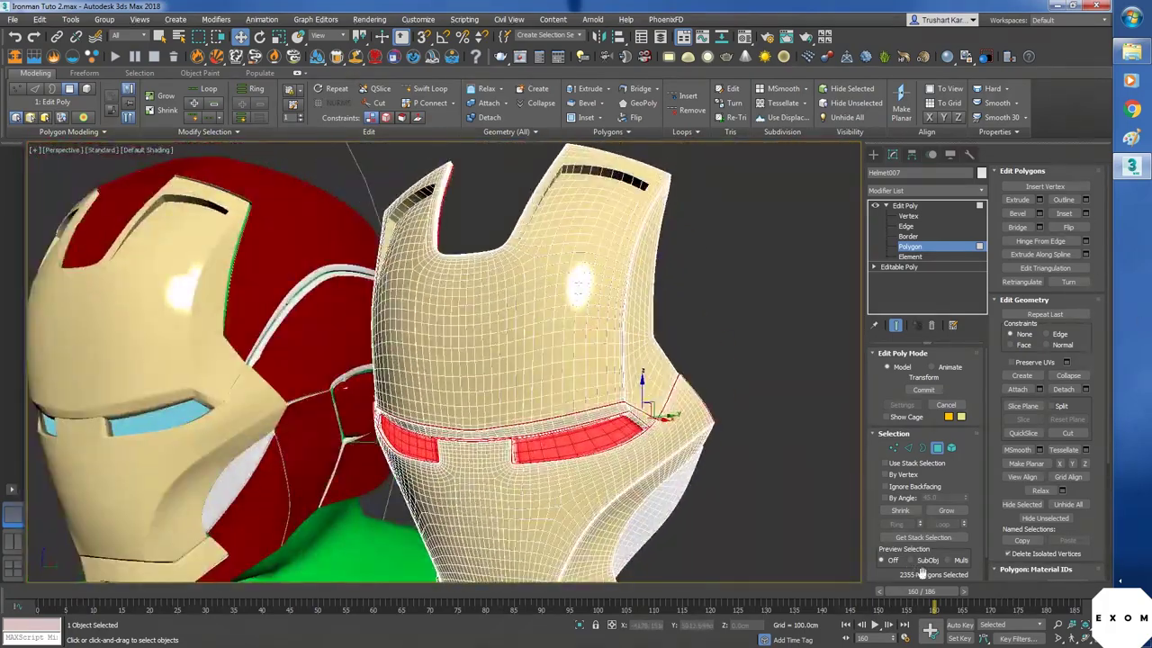
# - Enable soft selection for the selected eye polygons and reduce its falloff to 12 cm
pyautogui.scroll(-1, 918, 571)
pyautogui.click(908, 570)
pyautogui.click(1009, 185)
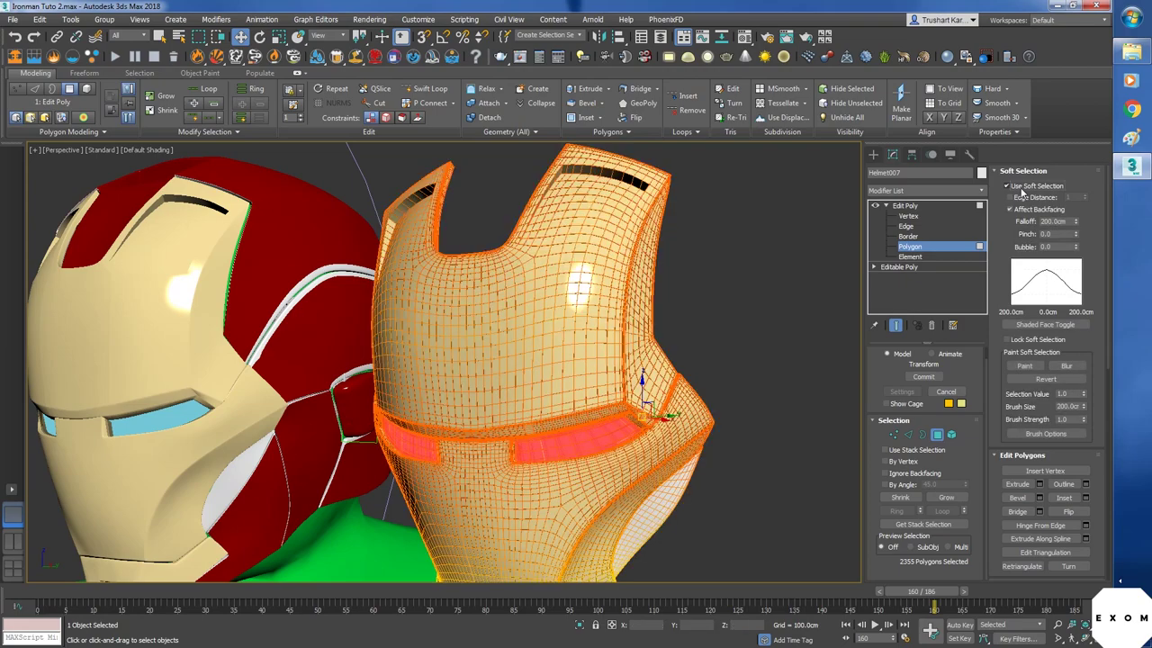
pyautogui.moveTo(1076, 222); pyautogui.dragTo(1076, 280)
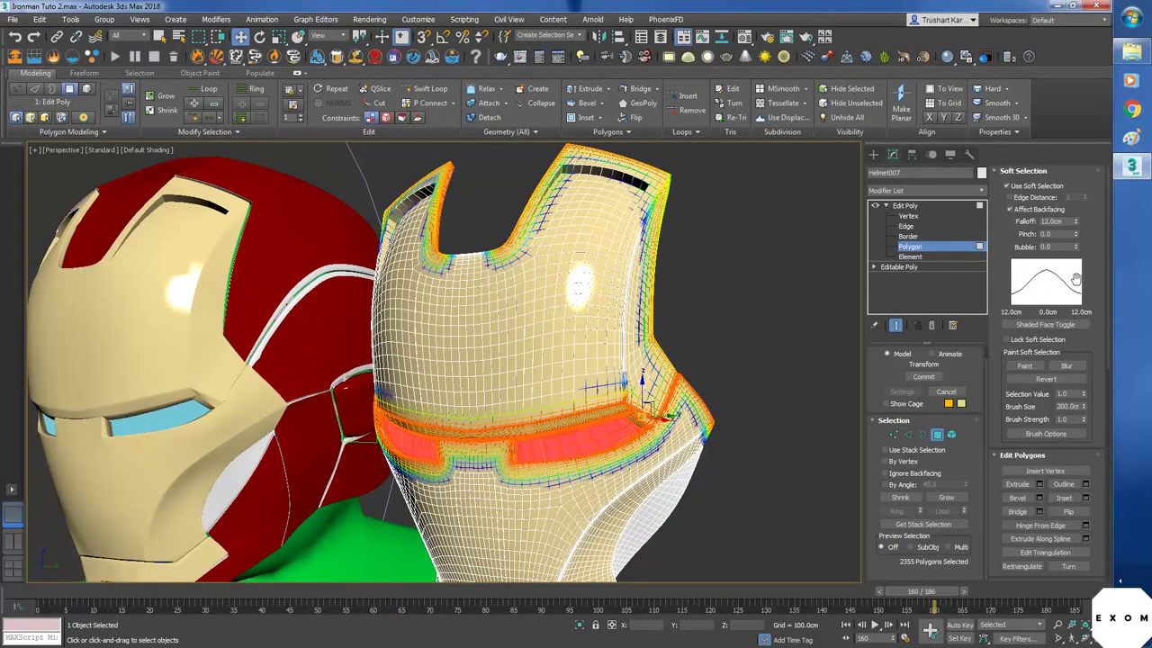
# - Deselect the polygons along the upper forehead edges and on the outer edge beside one eye
pyautogui.keyDown('alt'); pyautogui.moveTo(492, 251); pyautogui.dragTo(711, 324, button='middle'); pyautogui.keyUp('alt')
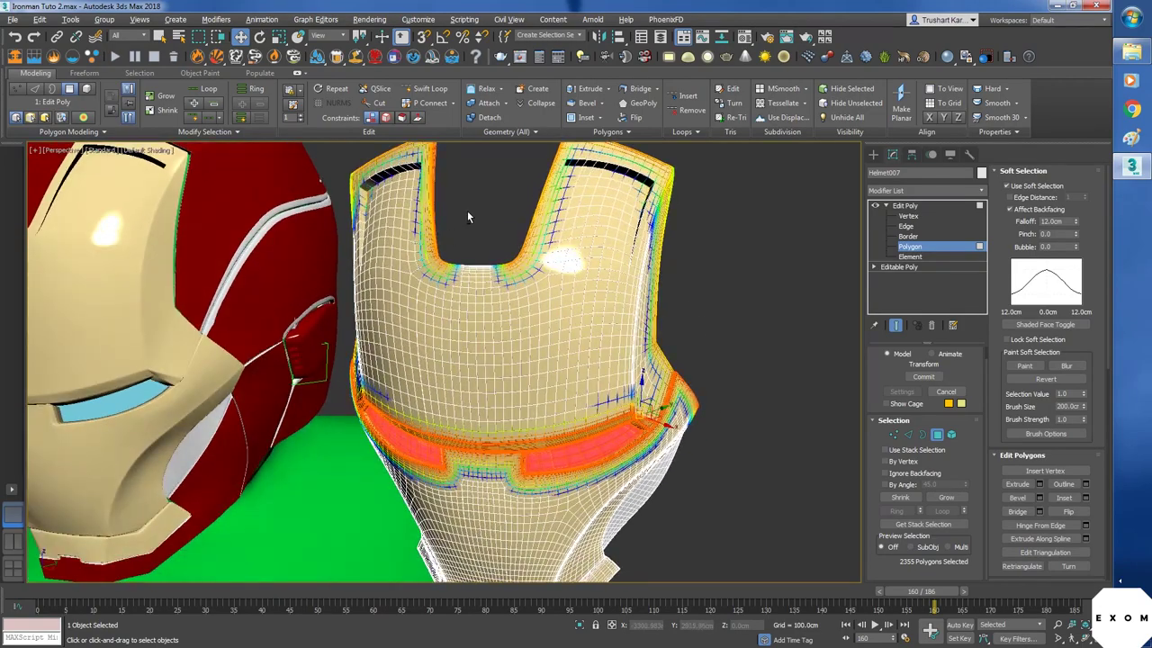
pyautogui.keyDown('alt'); pyautogui.moveTo(467, 211); pyautogui.dragTo(617, 252, button='middle'); pyautogui.keyUp('alt')
pyautogui.scroll(-3, 617, 252)
pyautogui.keyDown('alt'); pyautogui.moveTo(387, 173); pyautogui.dragTo(706, 289); pyautogui.keyUp('alt')
pyautogui.keyDown('alt'); pyautogui.moveTo(346, 270); pyautogui.dragTo(448, 282, button='middle'); pyautogui.keyUp('alt')
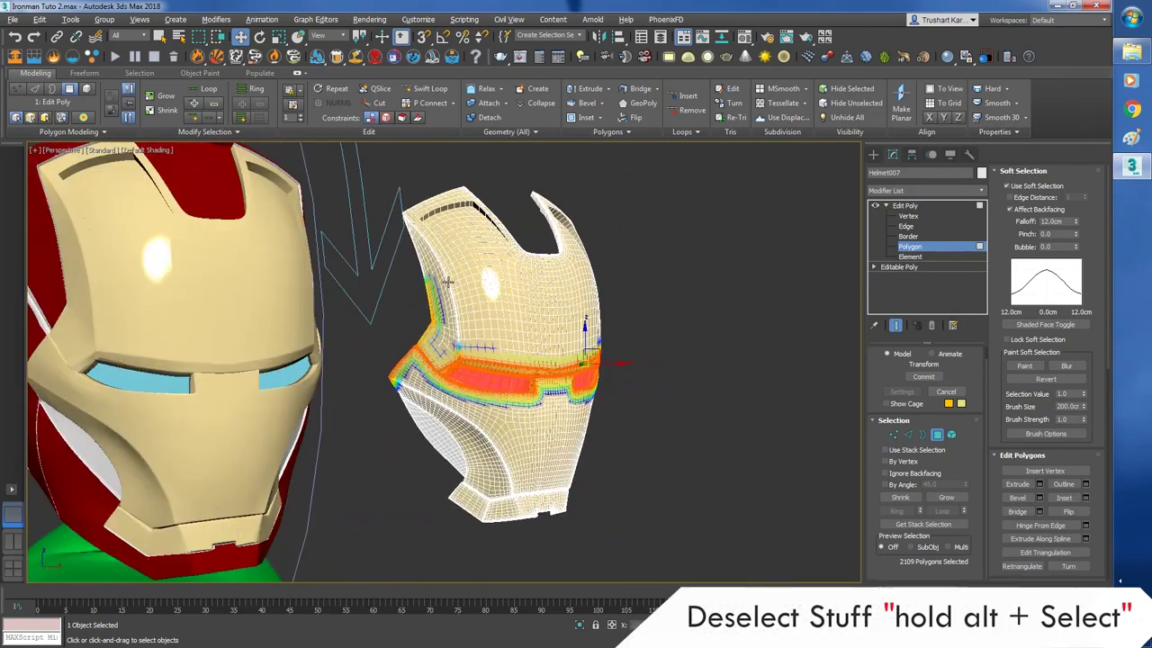
pyautogui.keyDown('alt'); pyautogui.moveTo(464, 324); pyautogui.dragTo(466, 328); pyautogui.keyUp('alt')
pyautogui.keyDown('alt'); pyautogui.moveTo(345, 333); pyautogui.dragTo(416, 427); pyautogui.keyUp('alt')
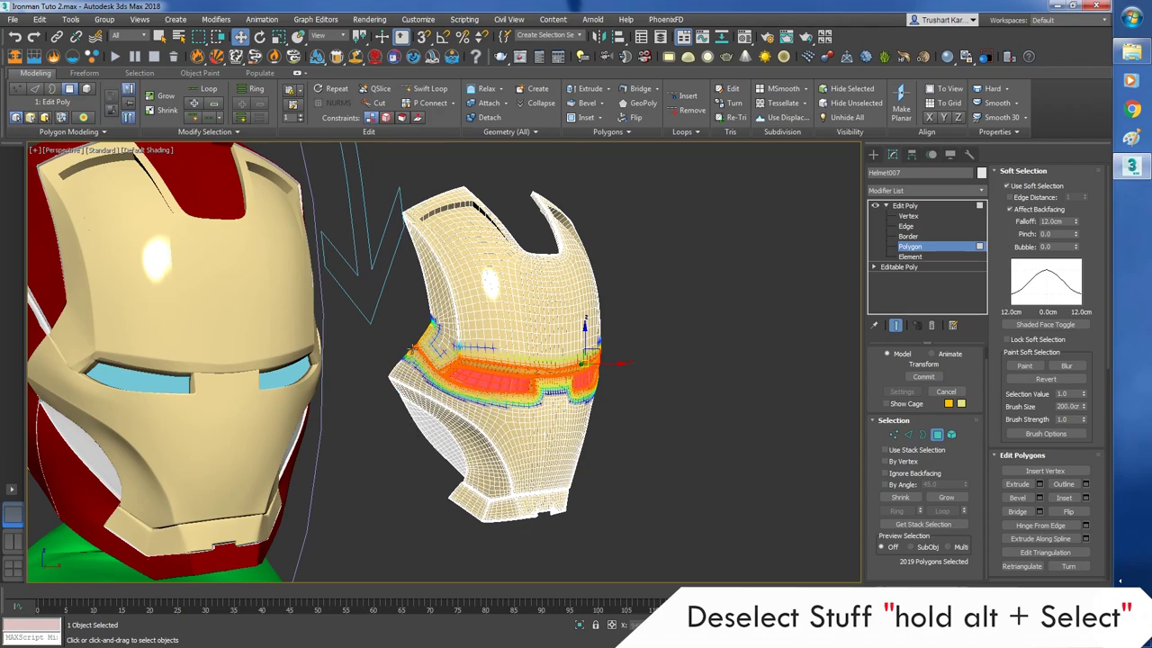
# - Deselect the remaining polygons at the temple corner so the selection on that side stays close to the eye
pyautogui.scroll(6, 416, 356)
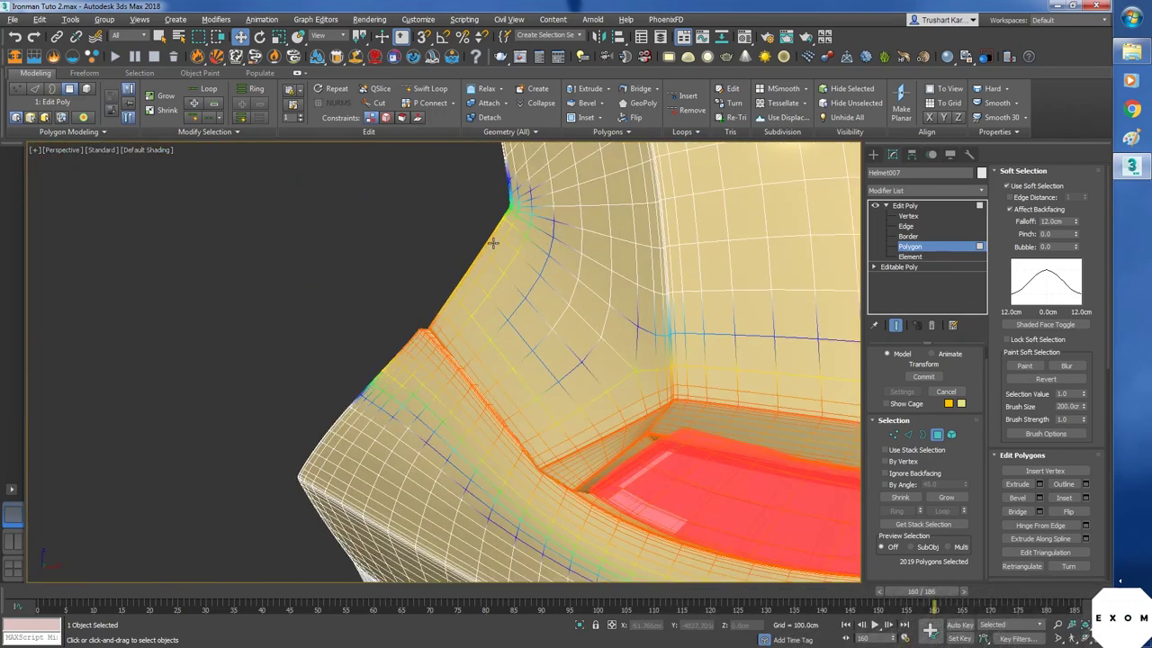
pyautogui.keyDown('alt'); pyautogui.moveTo(423, 329); pyautogui.dragTo(553, 278, button='middle'); pyautogui.keyUp('alt')
pyautogui.scroll(-6, 552, 278)
pyautogui.keyDown('alt'); pyautogui.moveTo(465, 367); pyautogui.dragTo(474, 316, button='middle'); pyautogui.keyUp('alt')
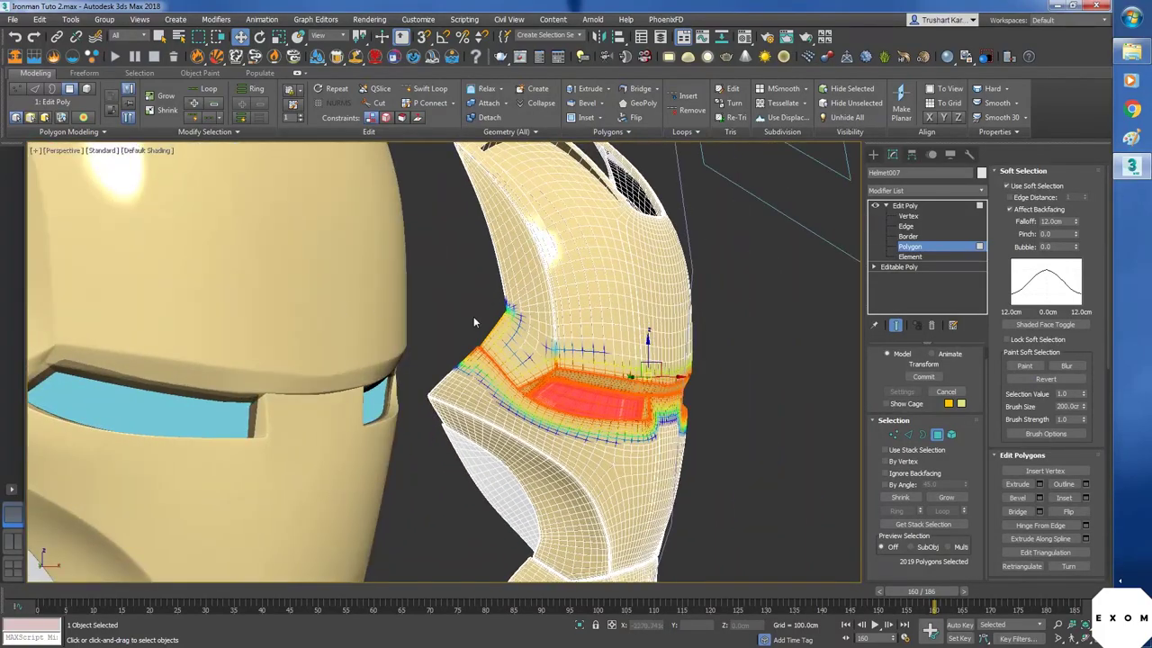
pyautogui.scroll(4, 477, 319)
pyautogui.keyDown('alt'); pyautogui.moveTo(384, 302); pyautogui.dragTo(464, 357); pyautogui.keyUp('alt')
pyautogui.keyDown('alt'); pyautogui.moveTo(442, 224); pyautogui.dragTo(531, 295); pyautogui.keyUp('alt')
pyautogui.keyDown('alt'); pyautogui.moveTo(434, 261); pyautogui.dragTo(526, 334); pyautogui.keyUp('alt')
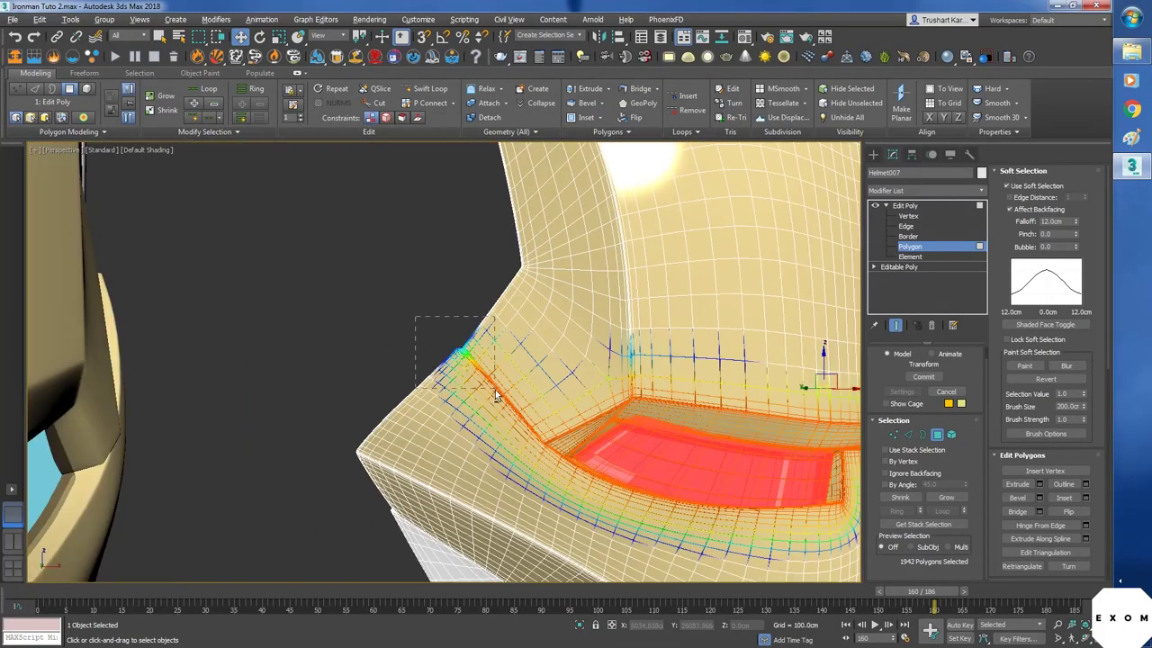
pyautogui.keyDown('alt'); pyautogui.moveTo(516, 427); pyautogui.dragTo(520, 431); pyautogui.keyUp('alt')
pyautogui.keyDown('alt'); pyautogui.moveTo(442, 316); pyautogui.dragTo(515, 394); pyautogui.keyUp('alt')
pyautogui.keyDown('alt'); pyautogui.moveTo(483, 394); pyautogui.dragTo(420, 379, button='middle'); pyautogui.keyUp('alt')
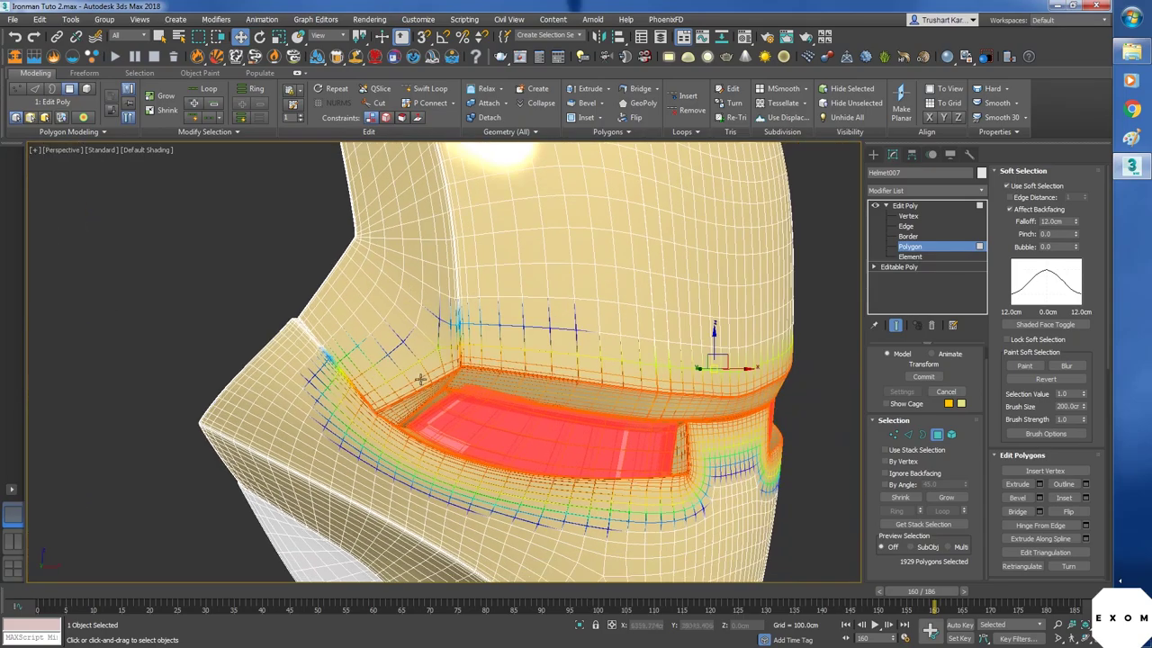
# - Deselect the stray polygons along the faceplate's opposite temple and side edge
pyautogui.scroll(-3, 295, 323)
pyautogui.keyDown('alt'); pyautogui.moveTo(814, 410); pyautogui.dragTo(656, 465, button='middle'); pyautogui.keyUp('alt')
pyautogui.keyDown('alt'); pyautogui.moveTo(656, 465); pyautogui.dragTo(524, 277); pyautogui.keyUp('alt')
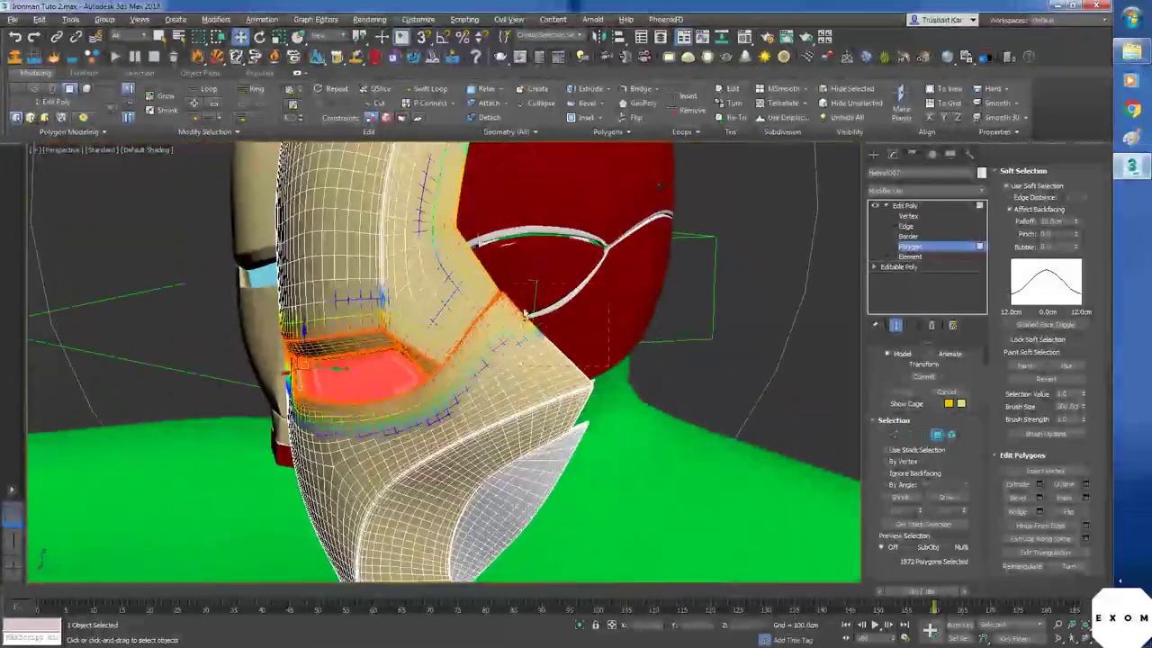
pyautogui.moveTo(580, 369); pyautogui.dragTo(571, 491, button='middle')
pyautogui.keyDown('alt'); pyautogui.moveTo(571, 492); pyautogui.dragTo(449, 437); pyautogui.keyUp('alt')
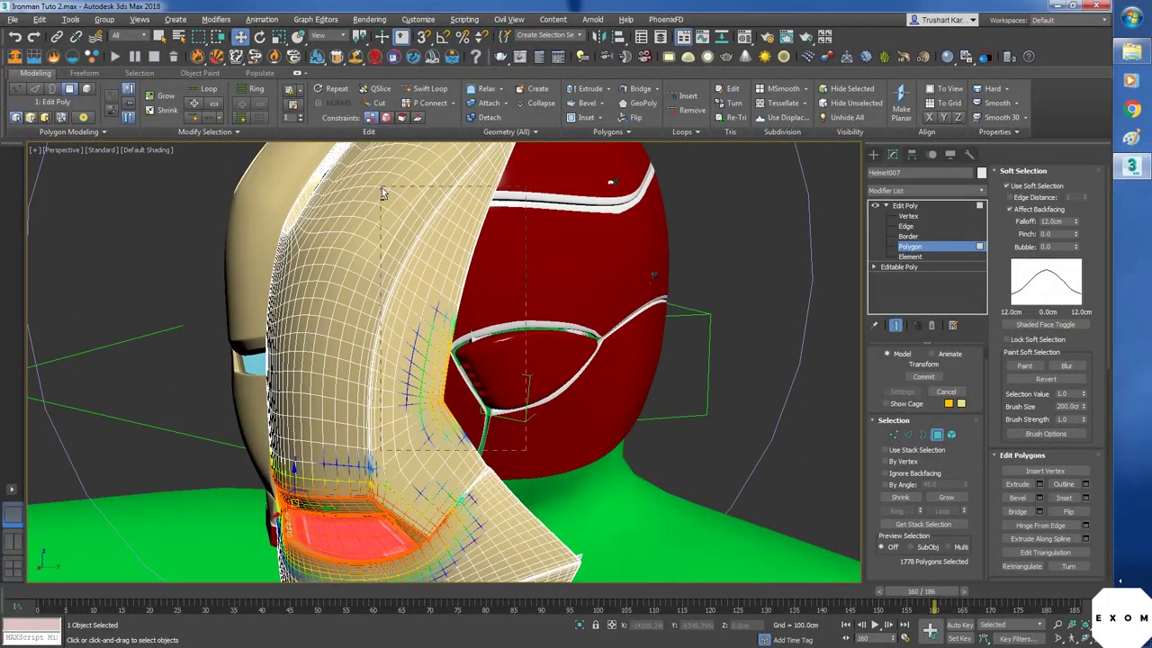
pyautogui.keyDown('alt'); pyautogui.moveTo(382, 187); pyautogui.dragTo(380, 184); pyautogui.keyUp('alt')
# - Try moving the soft-selected eye polygons upward, then restore their original position
pyautogui.keyDown('alt'); pyautogui.moveTo(297, 342); pyautogui.dragTo(440, 374, button='middle'); pyautogui.keyUp('alt')
pyautogui.scroll(3, 440, 374)
pyautogui.moveTo(433, 329); pyautogui.dragTo(433, 309)
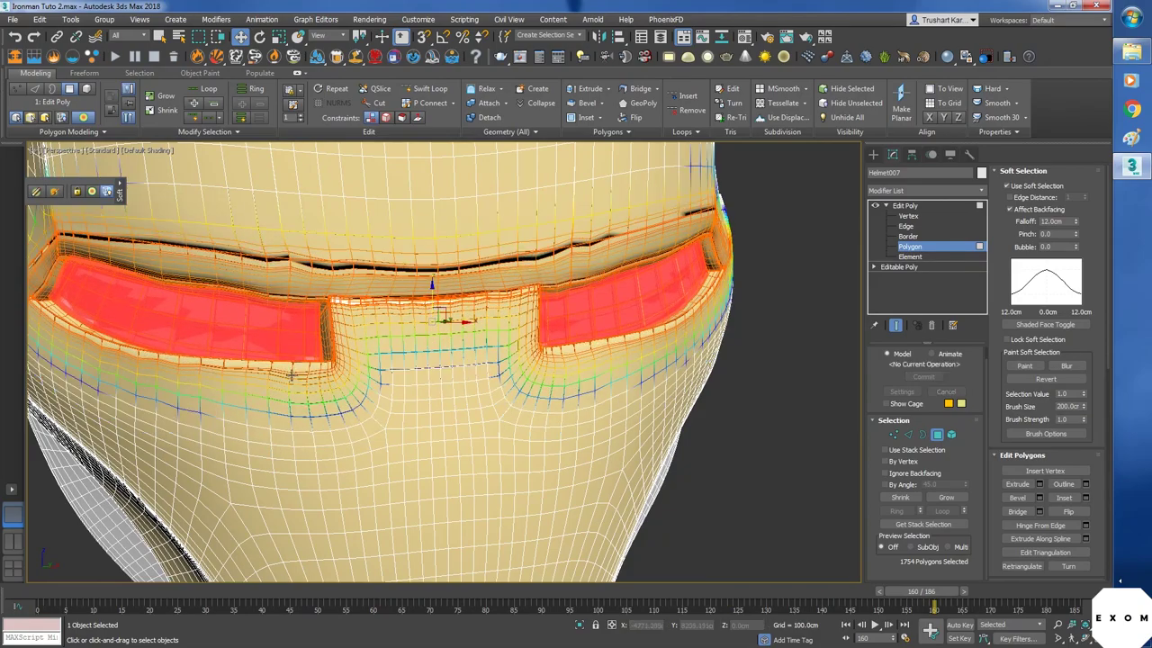
pyautogui.keyDown('alt'); pyautogui.moveTo(290, 374); pyautogui.dragTo(555, 402, button='middle'); pyautogui.keyUp('alt')
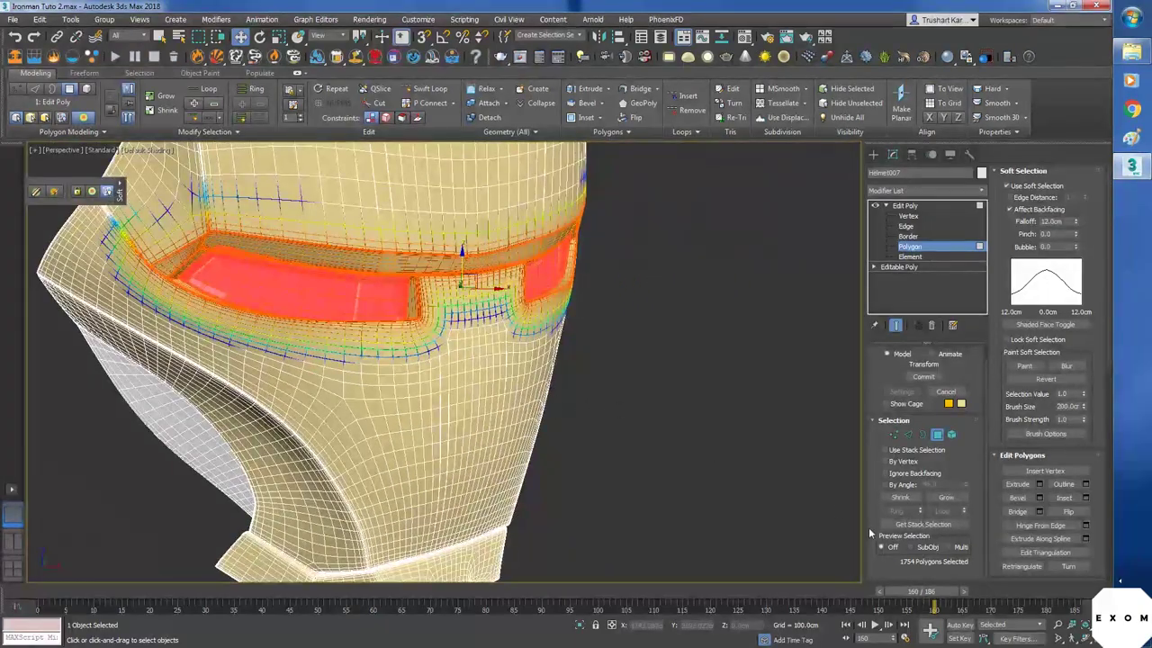
# - Convert the eye selection to vertices and test moving it upward with the soft selection falloff set to 18.84 cm
pyautogui.keyDown('ctrl'); pyautogui.click(895, 435); pyautogui.keyUp('ctrl')
pyautogui.moveTo(353, 320); pyautogui.dragTo(371, 369, button='middle')
pyautogui.moveTo(455, 277); pyautogui.dragTo(457, 261)
pyautogui.moveTo(1076, 222); pyautogui.dragTo(1105, 186)
pyautogui.keyDown('alt'); pyautogui.moveTo(788, 346); pyautogui.dragTo(815, 344, button='middle'); pyautogui.keyUp('alt')
pyautogui.moveTo(452, 280); pyautogui.dragTo(453, 260)
pyautogui.keyDown('alt'); pyautogui.moveTo(605, 350); pyautogui.dragTo(629, 256, button='middle'); pyautogui.keyUp('alt')
# - Undo the last two changes on the faceplate copy and return to polygon level
pyautogui.press('1')
pyautogui.click(738, 378)
pyautogui.click(655, 385)
pyautogui.hotkey('ctrl', 'z')
pyautogui.hotkey('ctrl', 'z')
pyautogui.click(540, 270)
pyautogui.click(910, 247)
# - Add the missing polygon loops along the brow ledge above the eyes to the selection
pyautogui.scroll(3, 536, 277)
pyautogui.keyDown('shift'); pyautogui.click(550, 239); pyautogui.keyUp('shift')
pyautogui.scroll(3, 420, 335)
pyautogui.keyDown('ctrl'); pyautogui.click(416, 333); pyautogui.keyUp('ctrl')
pyautogui.keyDown('shift'); pyautogui.click(394, 338); pyautogui.keyUp('shift')
pyautogui.moveTo(390, 383); pyautogui.dragTo(594, 353, button='middle')
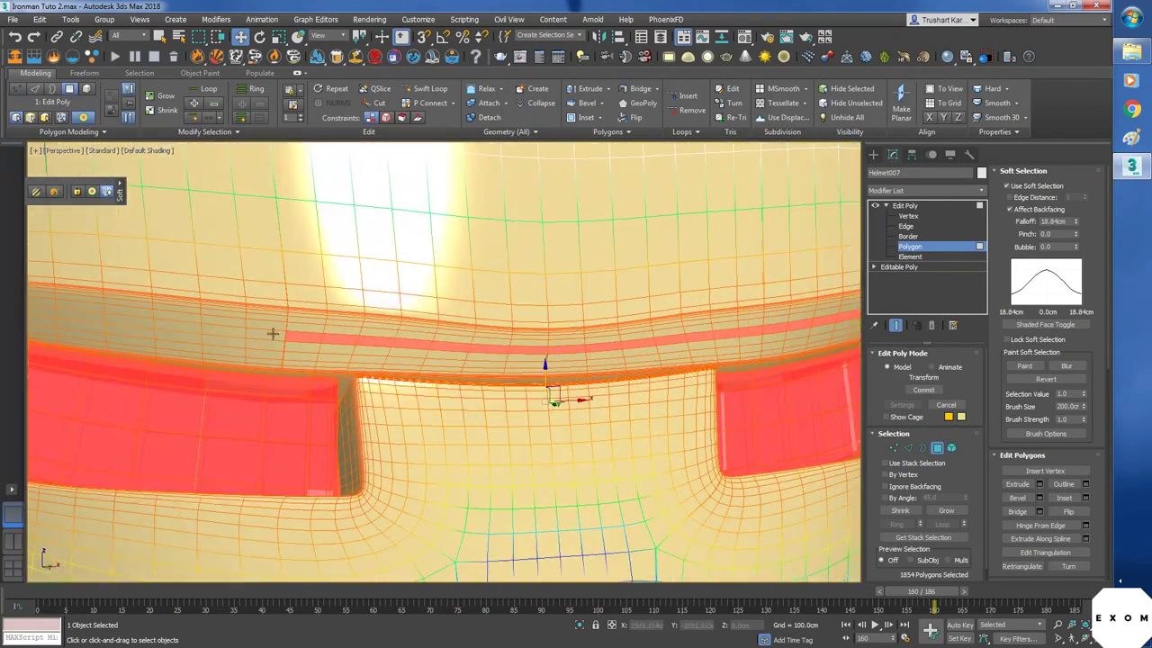
pyautogui.keyDown('shift'); pyautogui.click(270, 337); pyautogui.keyUp('shift')
# - Convert the completed eye and brow polygon selection to vertices and continue editing at vertex level
pyautogui.keyDown('alt'); pyautogui.moveTo(270, 336); pyautogui.dragTo(386, 347, button='middle'); pyautogui.keyUp('alt')
pyautogui.scroll(-2, 386, 348)
pyautogui.keyDown('ctrl'); pyautogui.click(894, 448); pyautogui.keyUp('ctrl')
pyautogui.keyDown('alt'); pyautogui.moveTo(665, 347); pyautogui.dragTo(532, 401, button='middle'); pyautogui.keyUp('alt')
pyautogui.scroll(-5, 532, 402)
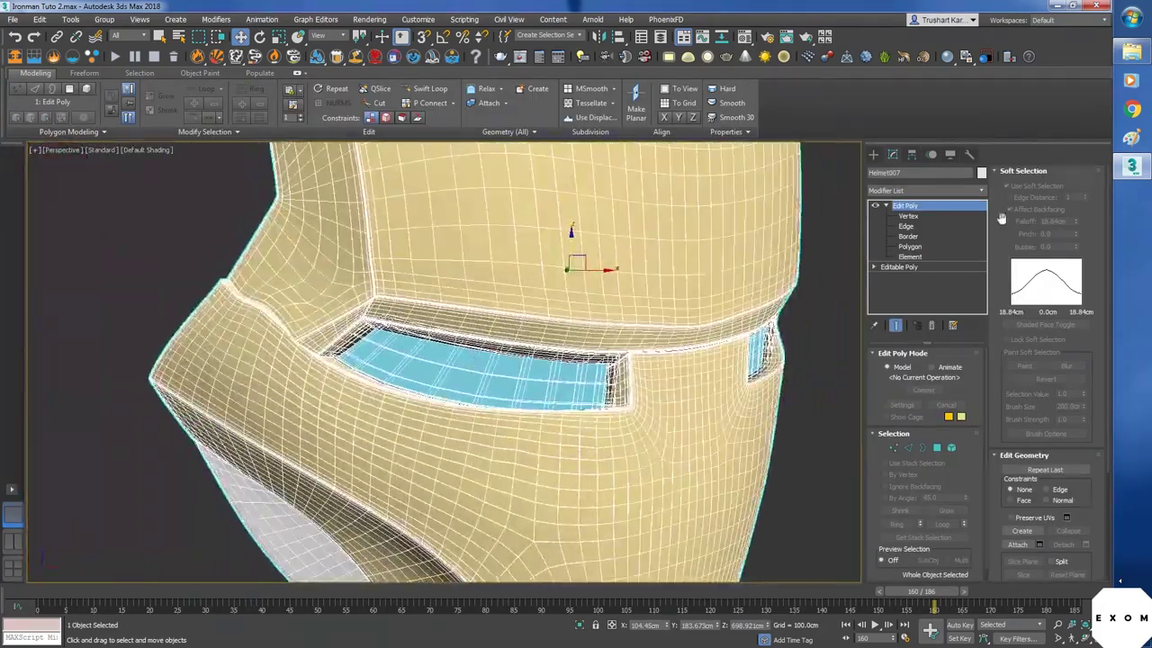
pyautogui.click(908, 216)
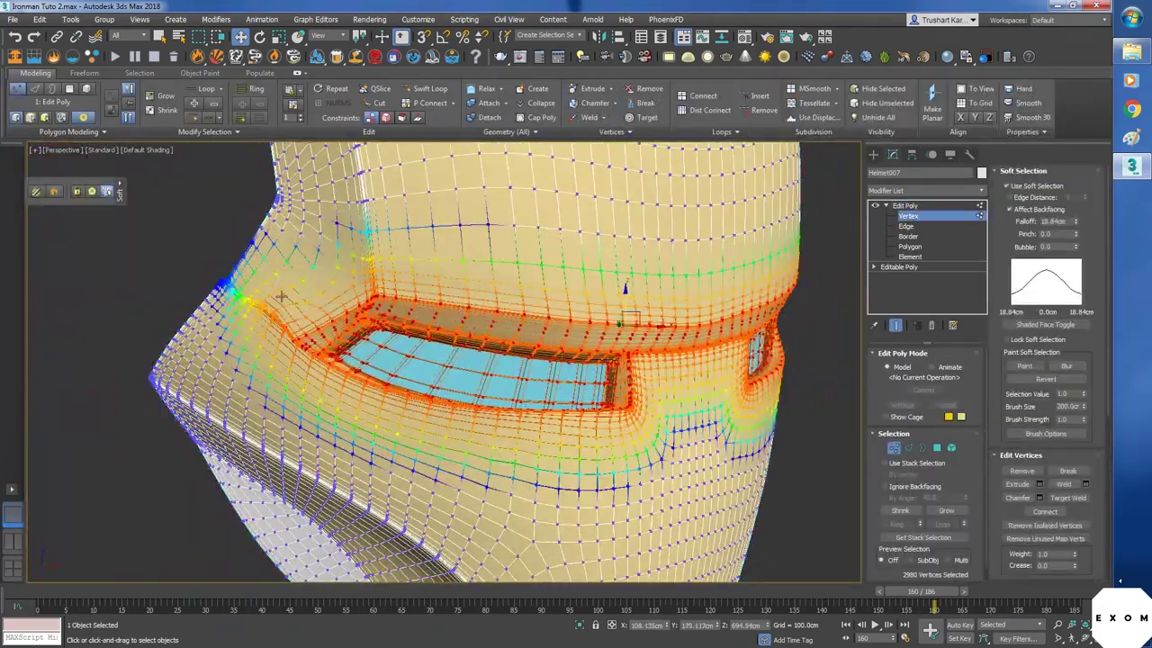
# - Relax a vertex on the crease beside the eye repeatedly with soft selection falloff 8.855 cm, and inspect the unselected surface
pyautogui.click(270, 315)
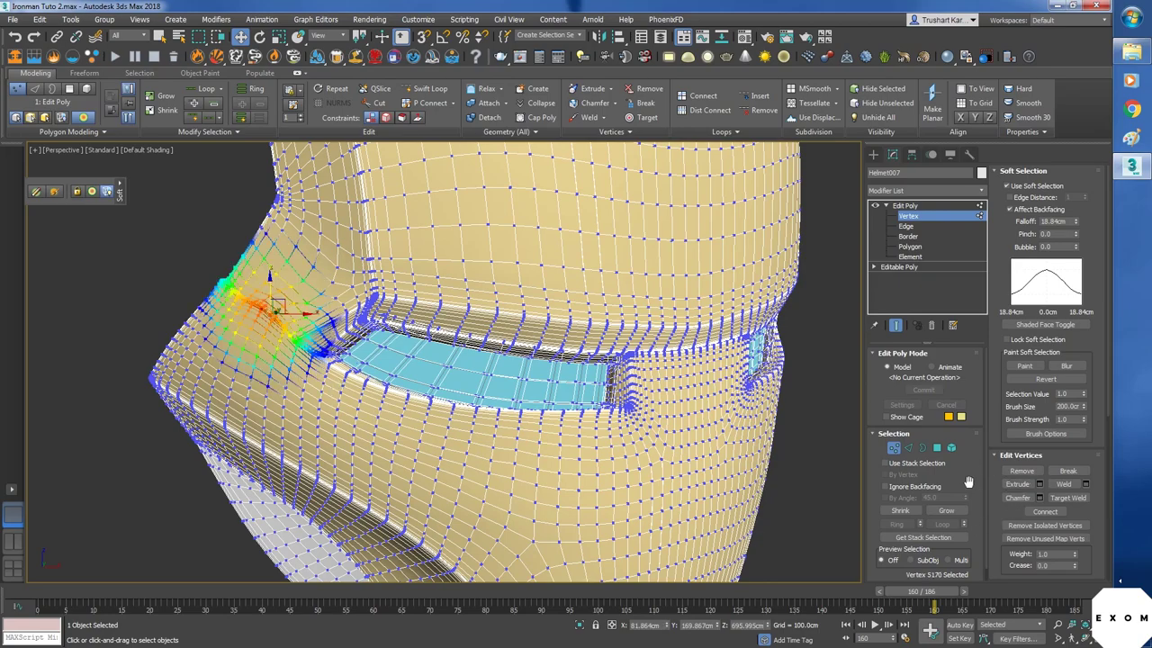
pyautogui.moveTo(1077, 224); pyautogui.dragTo(1074, 248)
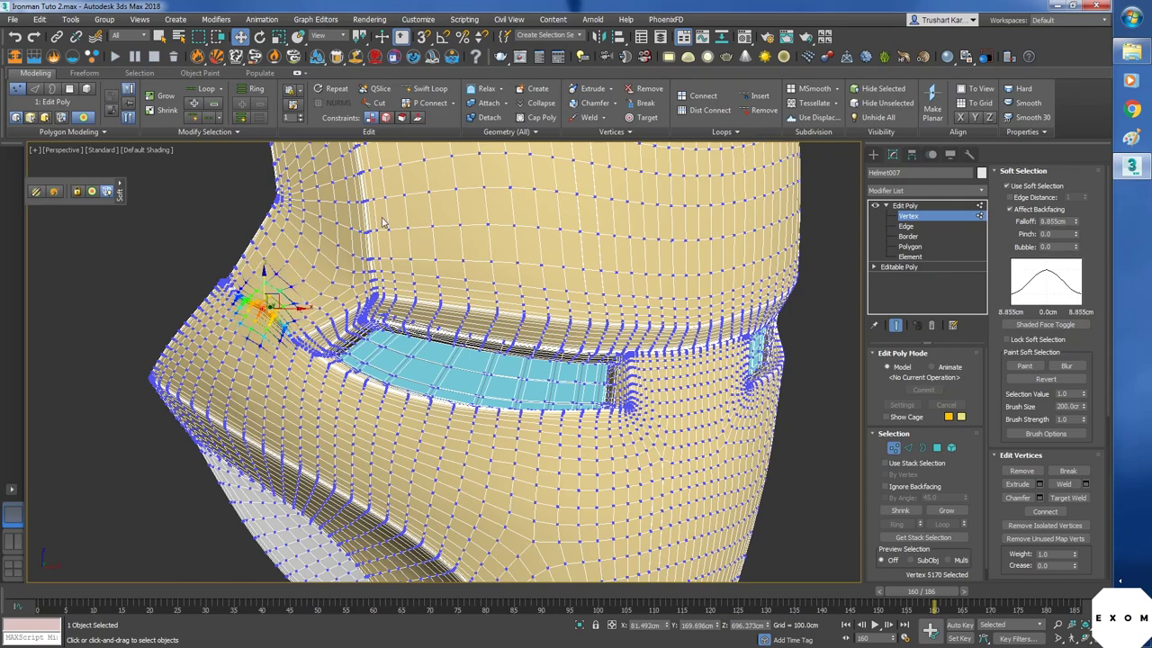
pyautogui.click(481, 95)
pyautogui.click(481, 95)
pyautogui.click(481, 95)
pyautogui.click(483, 96)
pyautogui.click(483, 96)
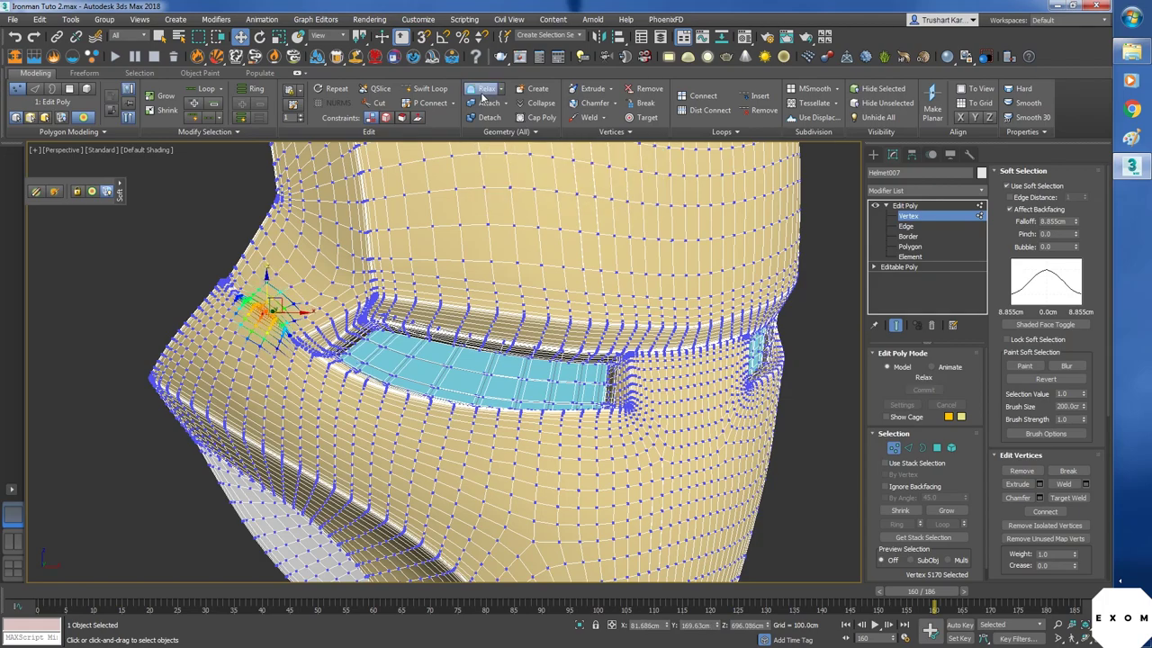
pyautogui.click(483, 96)
pyautogui.click(482, 96)
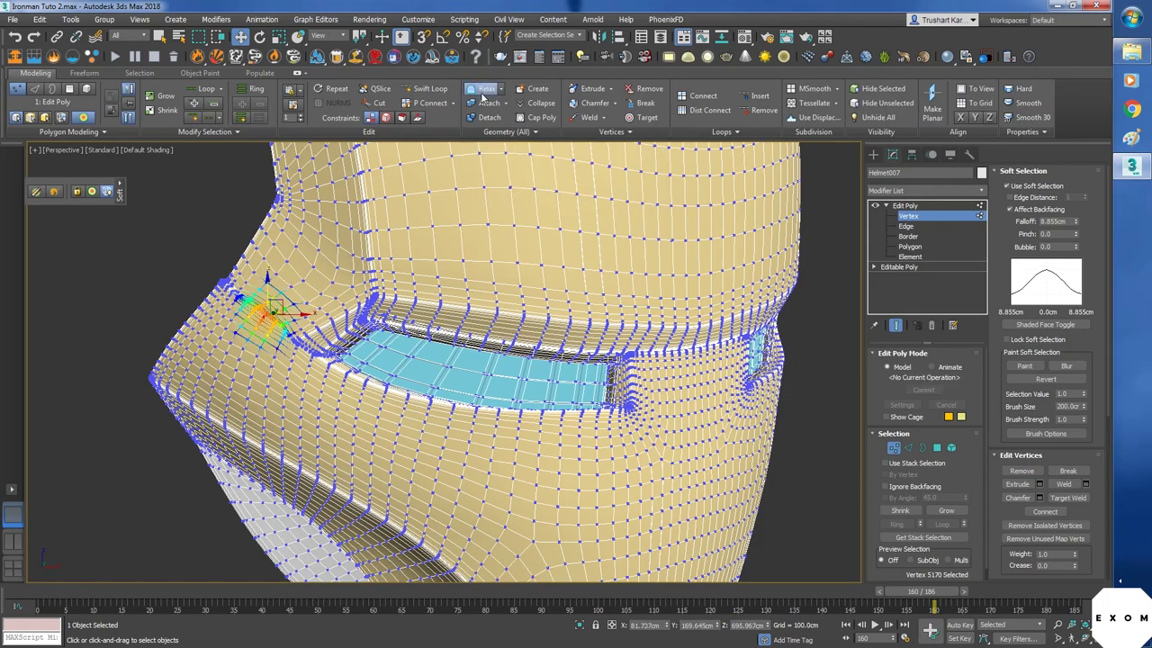
pyautogui.click(481, 97)
pyautogui.click(482, 97)
pyautogui.click(482, 96)
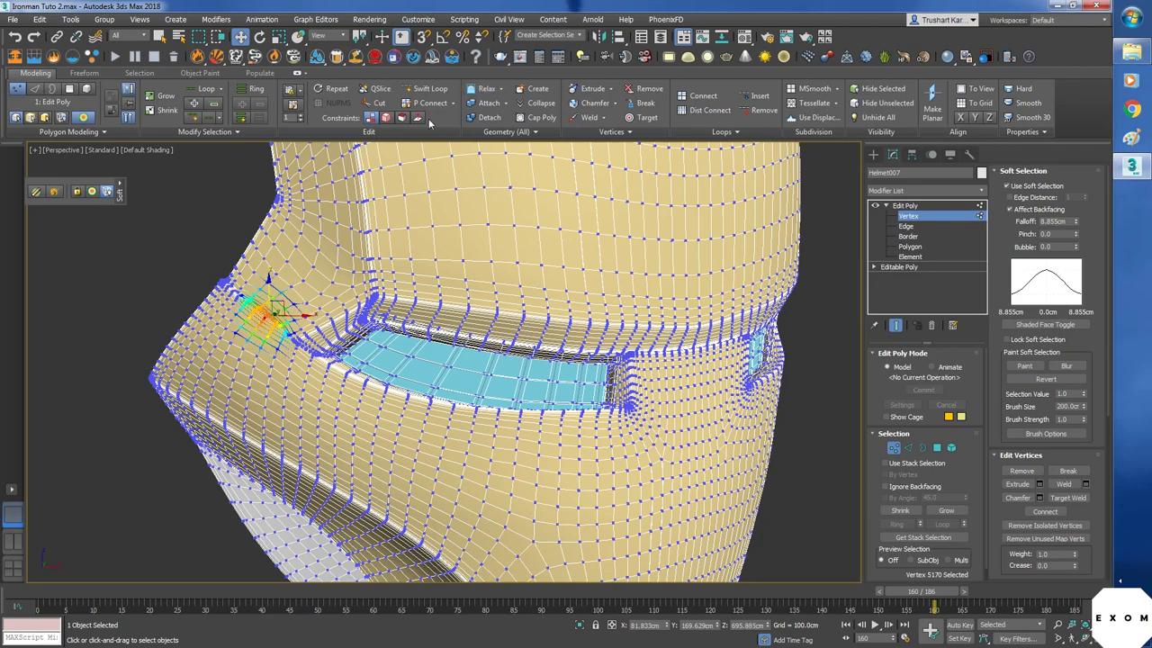
pyautogui.click(922, 216)
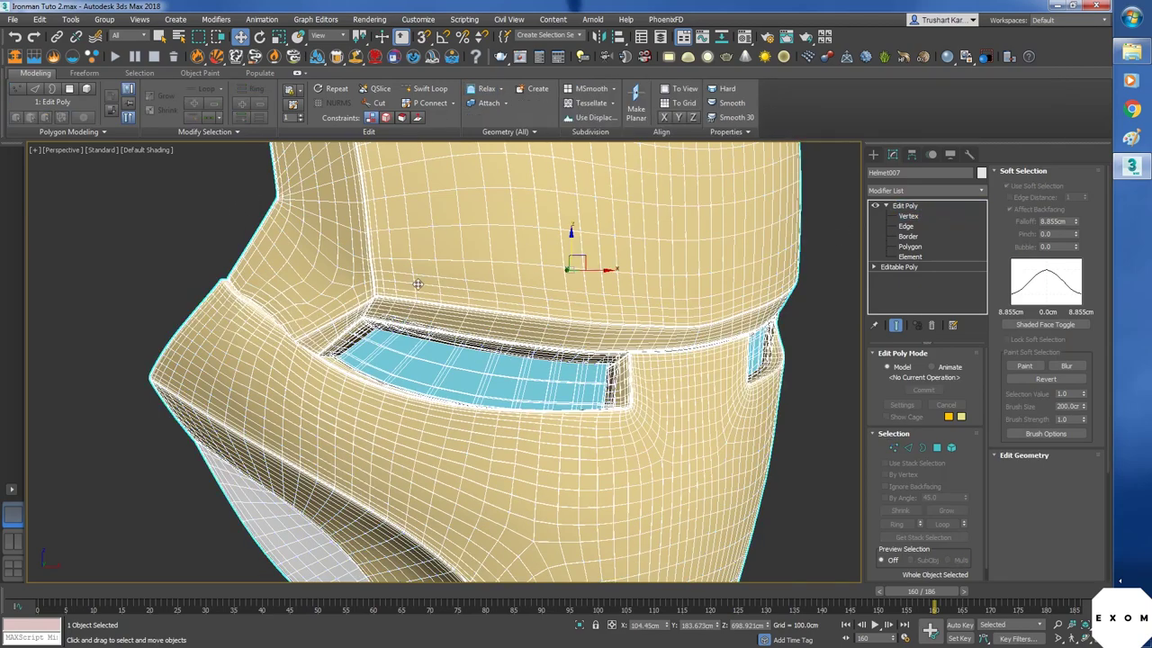
pyautogui.click(191, 274)
pyautogui.scroll(6, 271, 319)
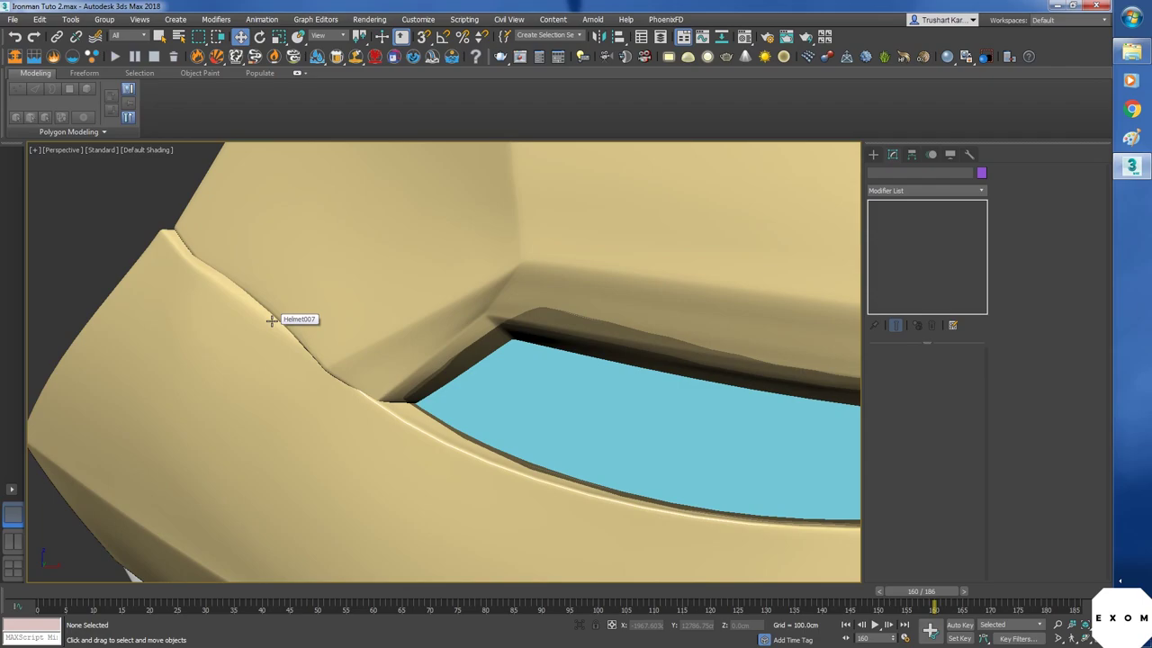
pyautogui.scroll(-3, 271, 319)
# - Relax a vertex at the outer end of the same crease with falloff 7.255 cm and bubble -0.01
pyautogui.click(265, 319)
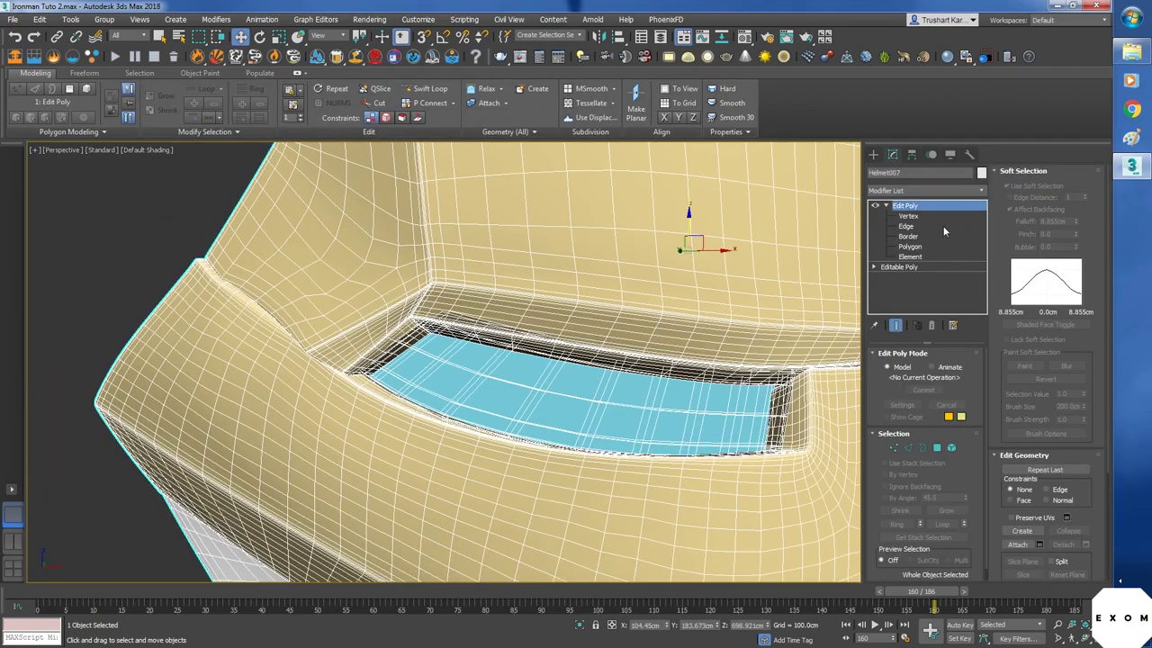
pyautogui.click(909, 216)
pyautogui.click(270, 306)
pyautogui.click(222, 280)
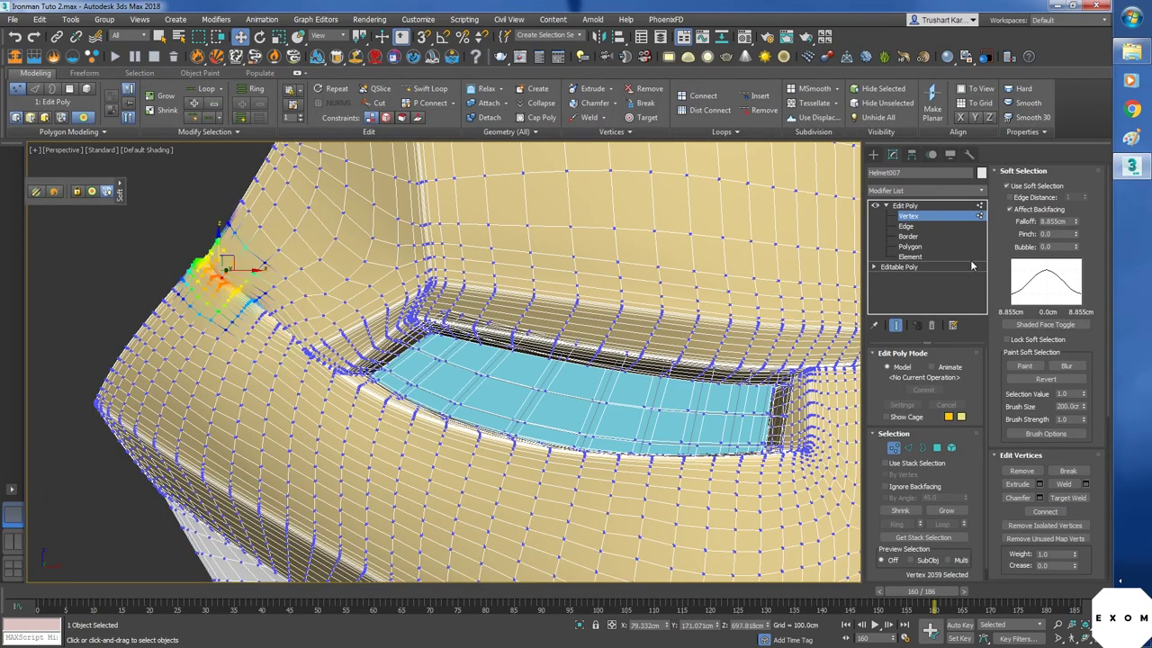
pyautogui.moveTo(1075, 223)
pyautogui.mouseDown()
pyautogui.moveTo(1075, 249)
pyautogui.moveTo(1075, 202)
pyautogui.mouseUp()
pyautogui.click(1075, 249)
pyautogui.click(483, 91)
pyautogui.click(481, 92)
# - Relax the crease vertices next to the outer eye corner several times until the ridge is smooth
pyautogui.click(312, 349)
pyautogui.click(480, 91)
pyautogui.click(484, 90)
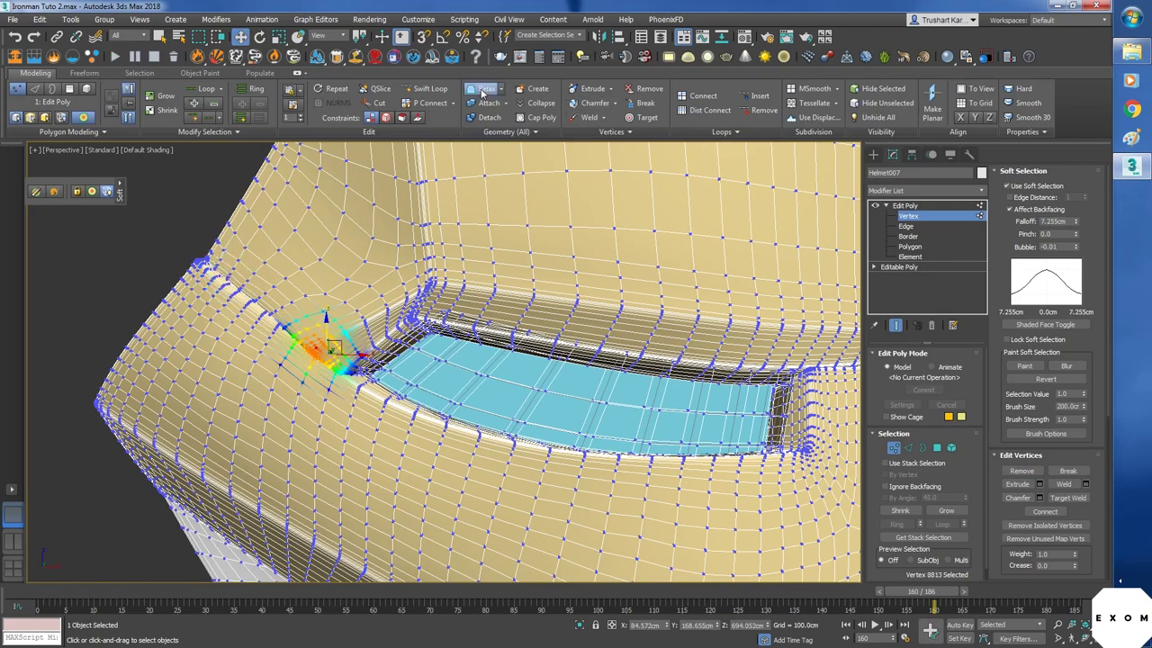
pyautogui.click(484, 90)
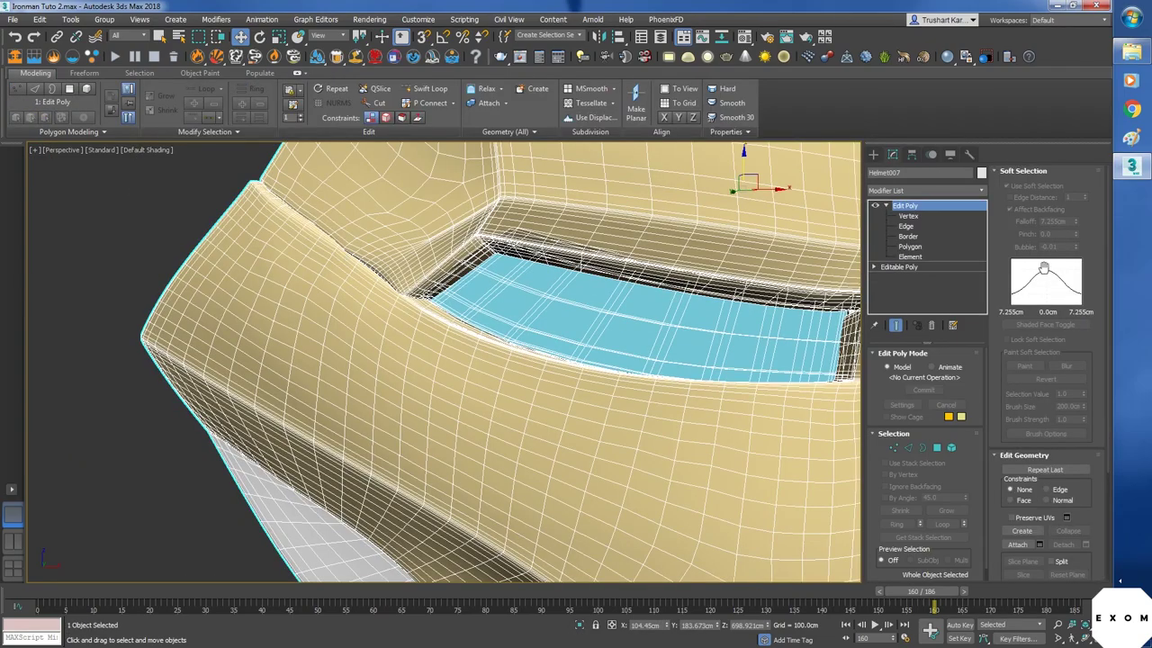
pyautogui.press('1')
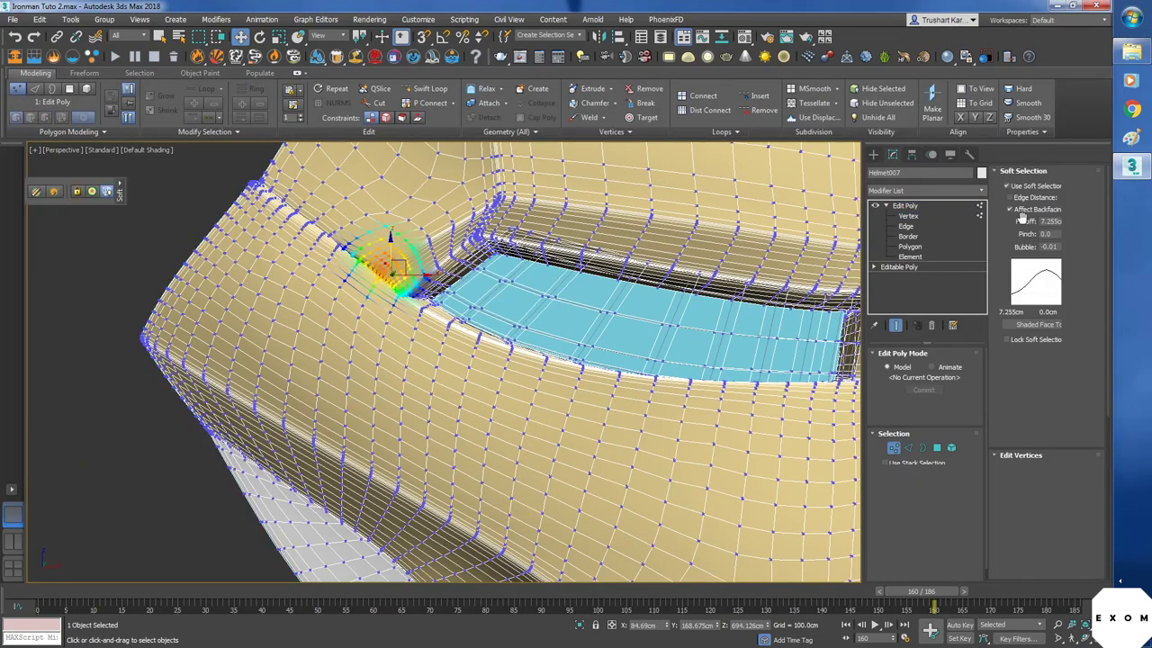
pyautogui.click(481, 95)
pyautogui.click(481, 94)
pyautogui.click(481, 95)
pyautogui.click(481, 94)
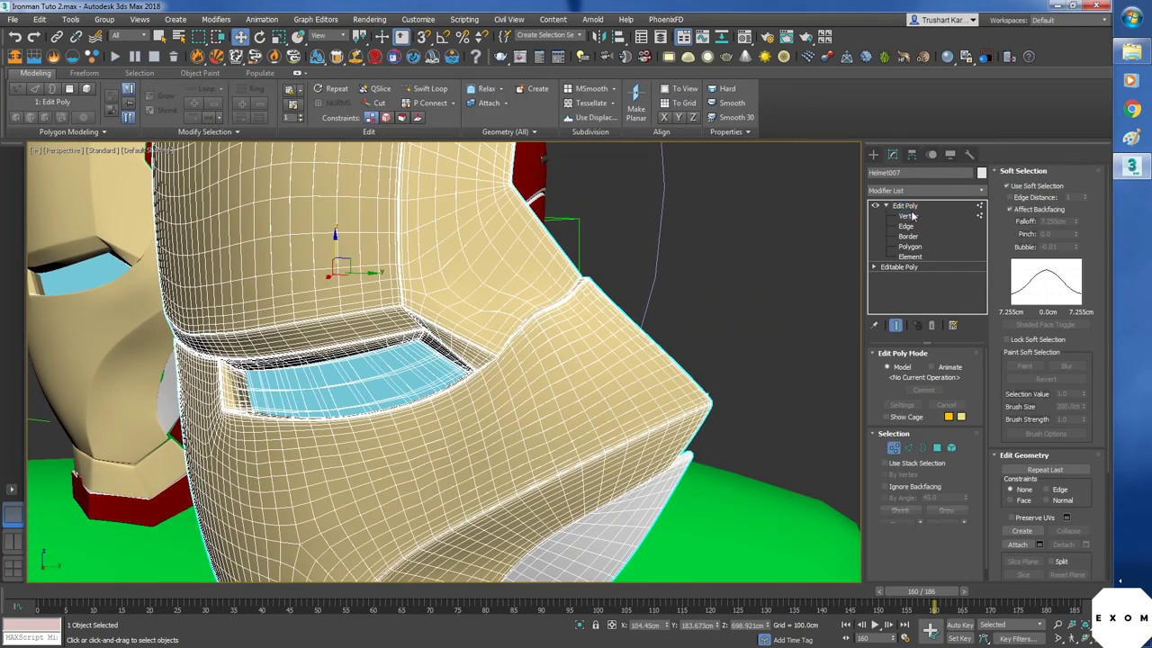
# - Enter vertex level with a vertex selected on the crease beside the opposite eye
pyautogui.click(910, 216)
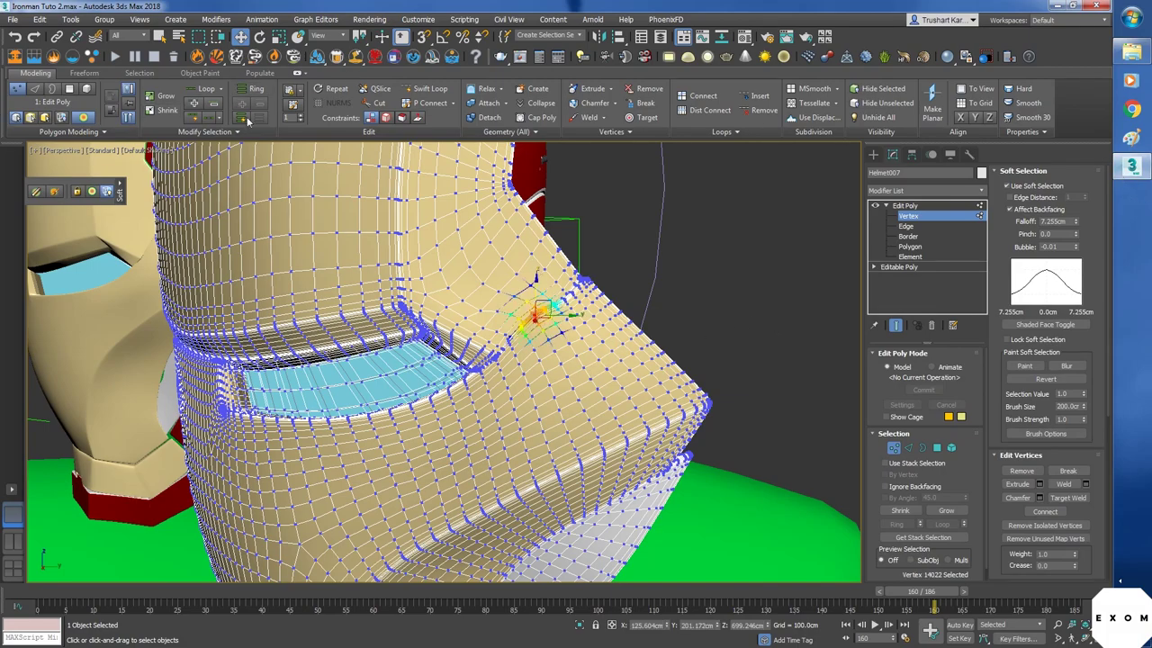
# - Collapse and restore the modeling ribbon, and hide it completely before showing it again at full size
pyautogui.click(298, 76)
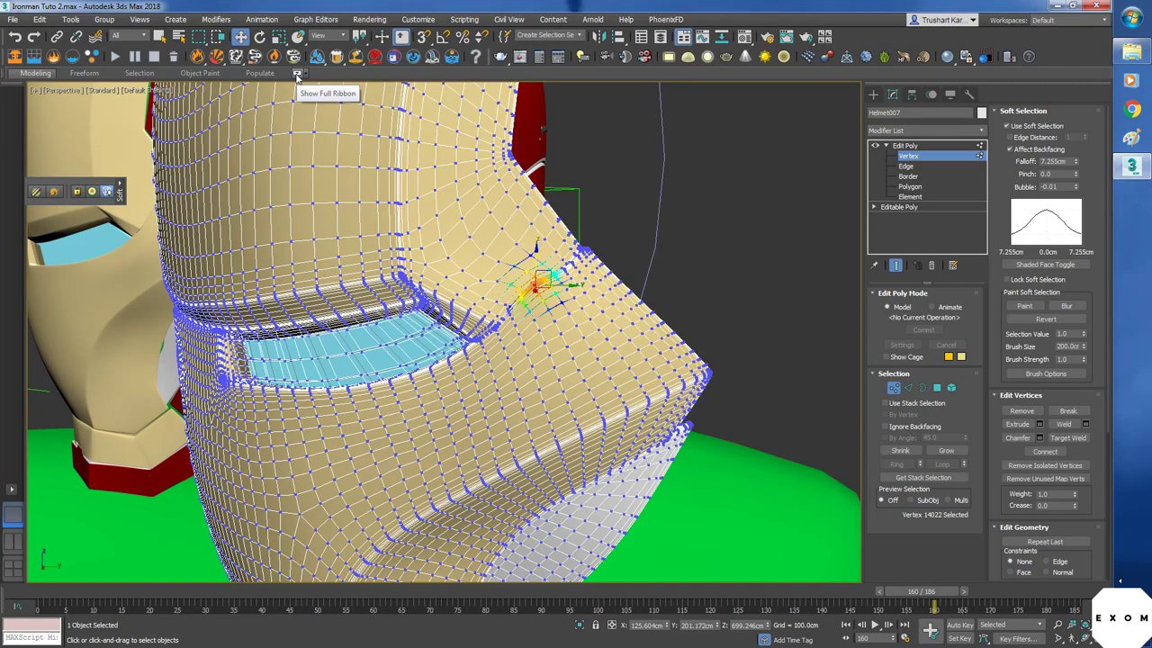
pyautogui.click(298, 75)
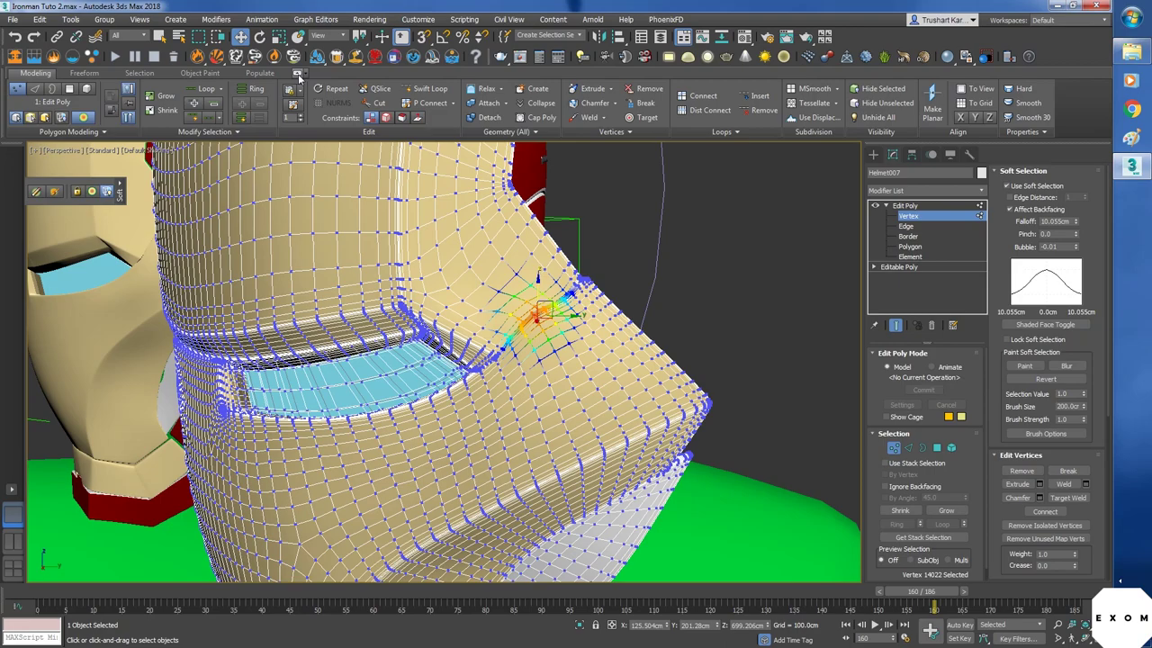
pyautogui.click(297, 76)
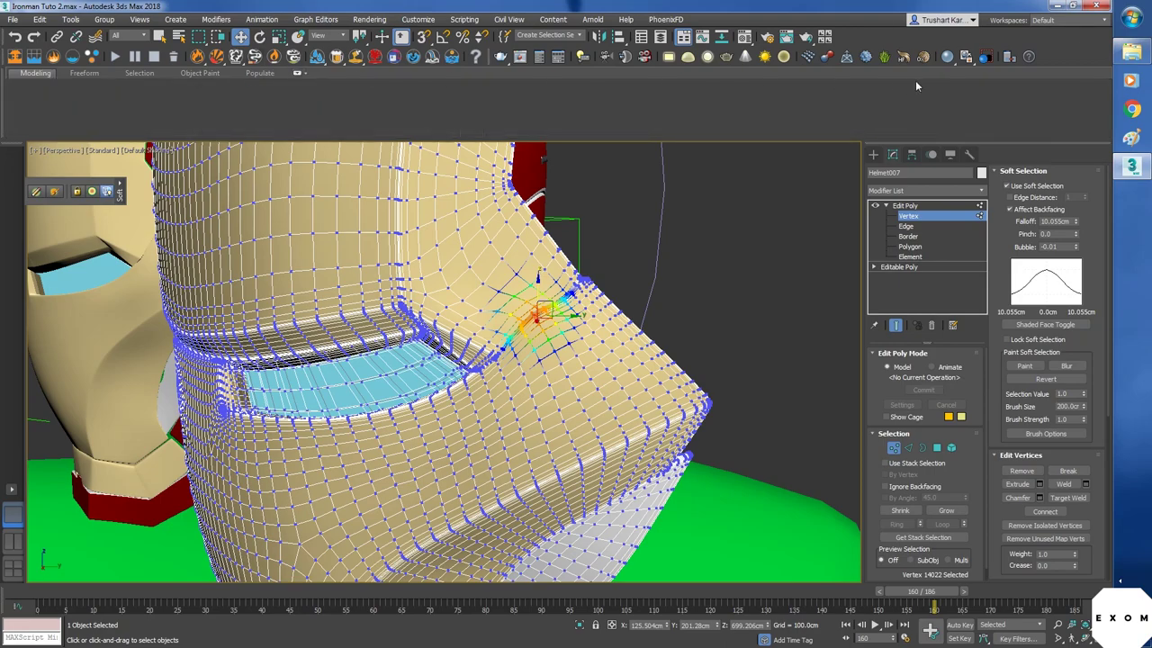
pyautogui.rightClick(1082, 45)
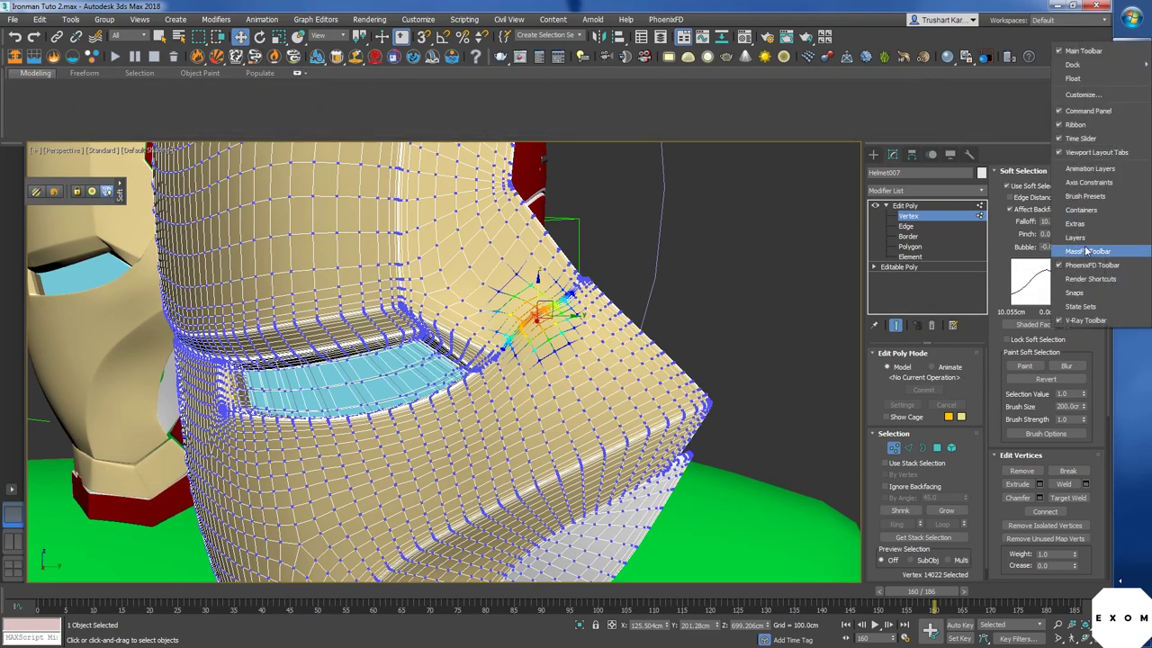
pyautogui.click(1083, 126)
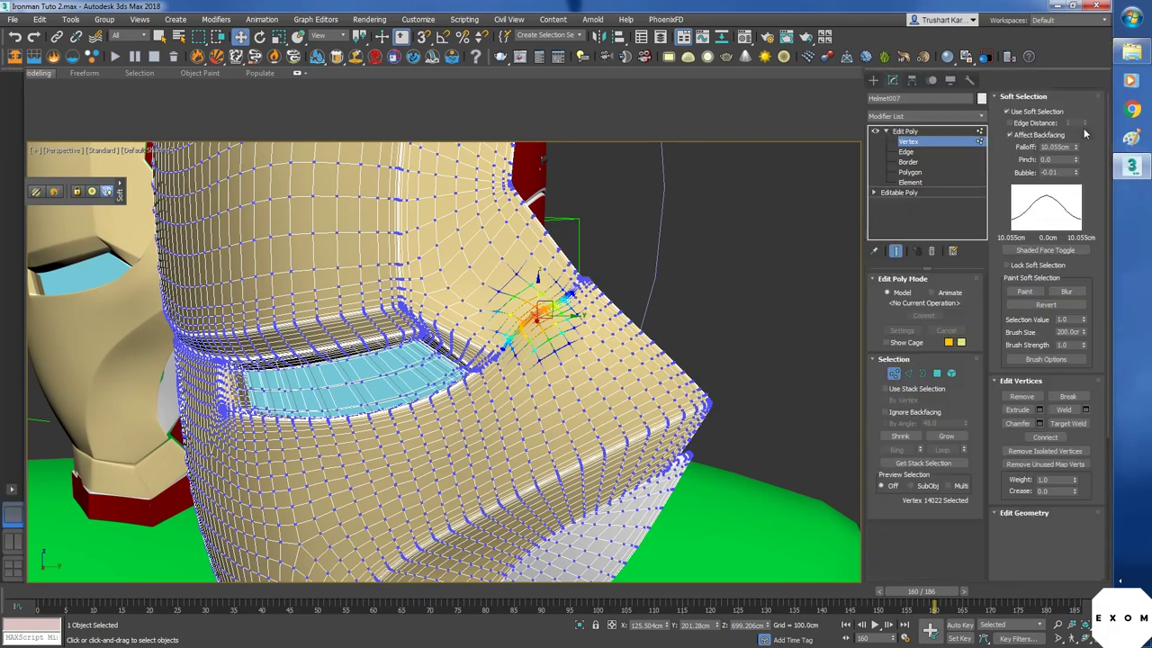
pyautogui.rightClick(1080, 42)
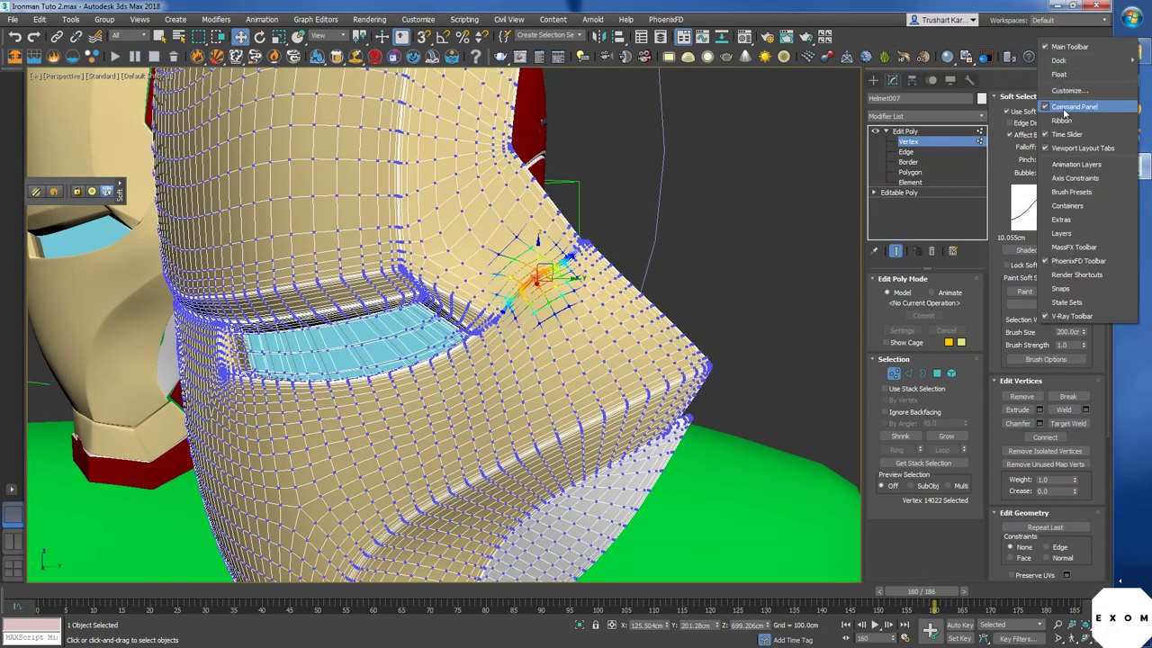
pyautogui.click(1062, 121)
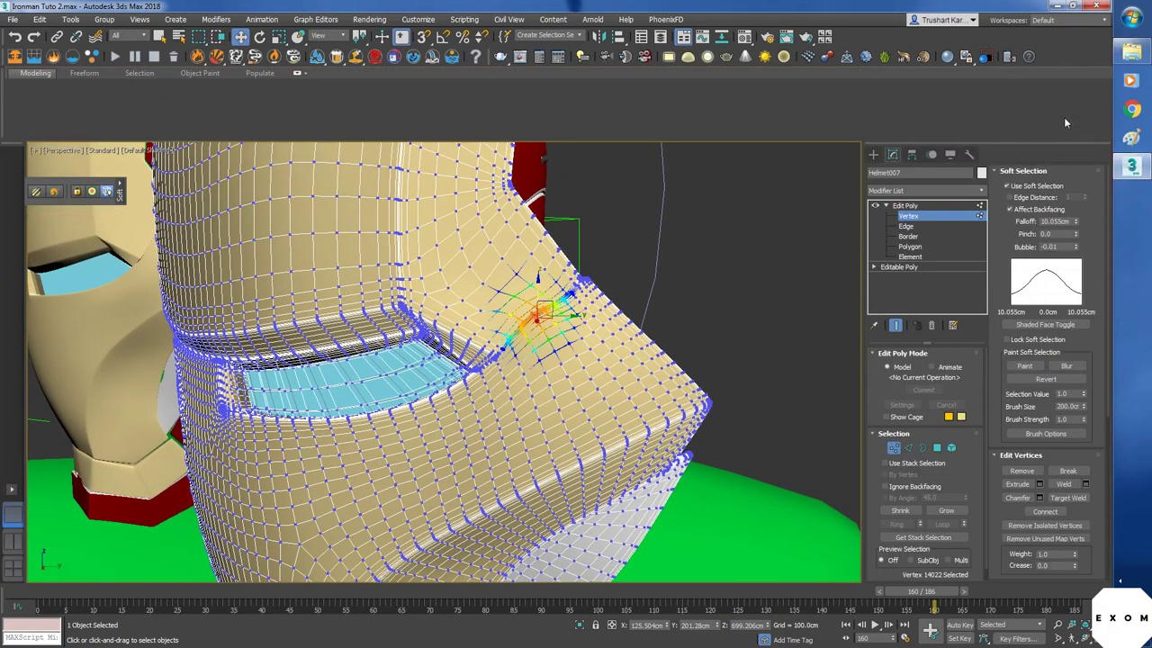
pyautogui.click(297, 75)
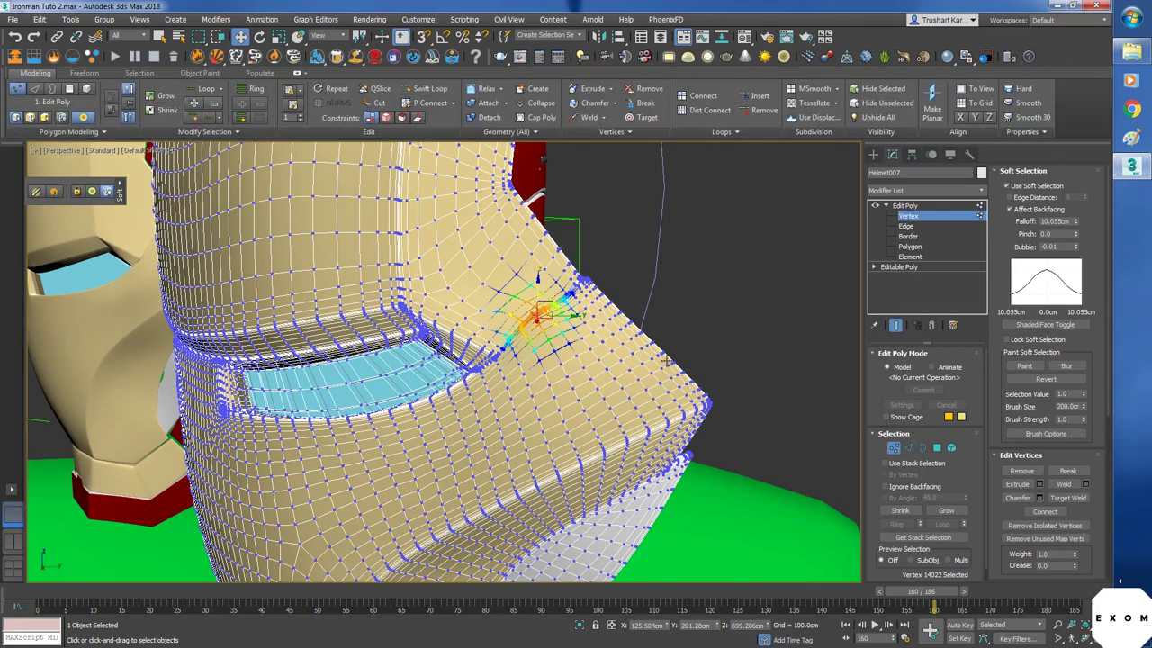
# - Relax the opposite crease vertices repeatedly with soft selection falloff 10.055 cm, and check the smoothed surface unselected
pyautogui.click(486, 90)
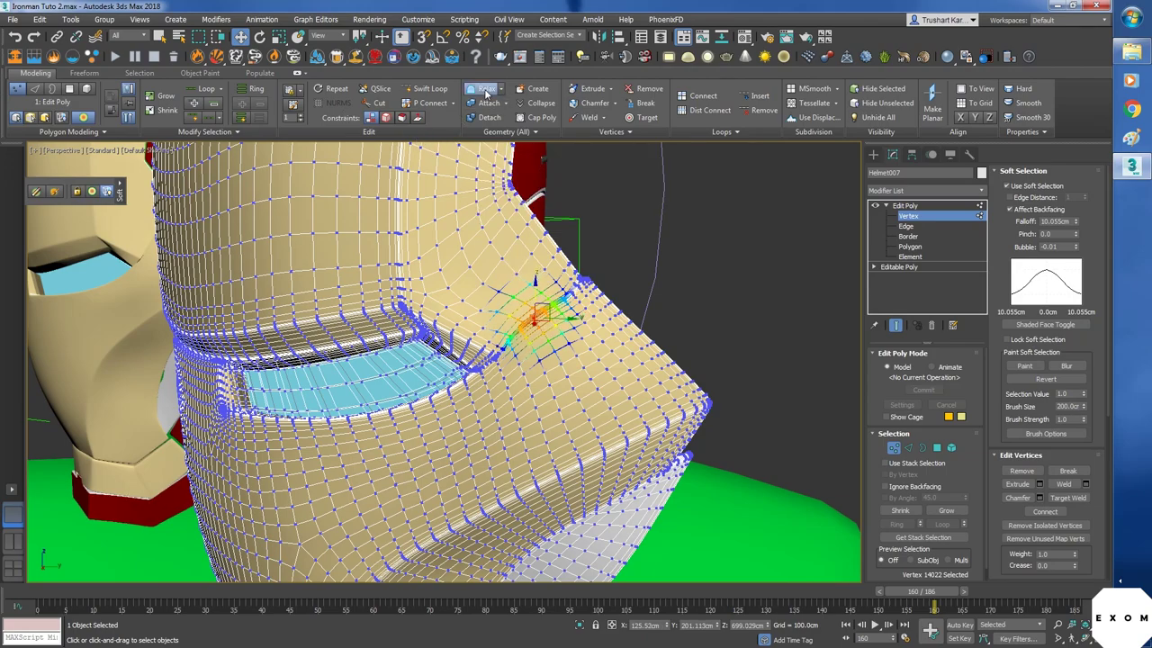
pyautogui.click(486, 90)
pyautogui.click(486, 90)
pyautogui.click(486, 90)
pyautogui.click(486, 90)
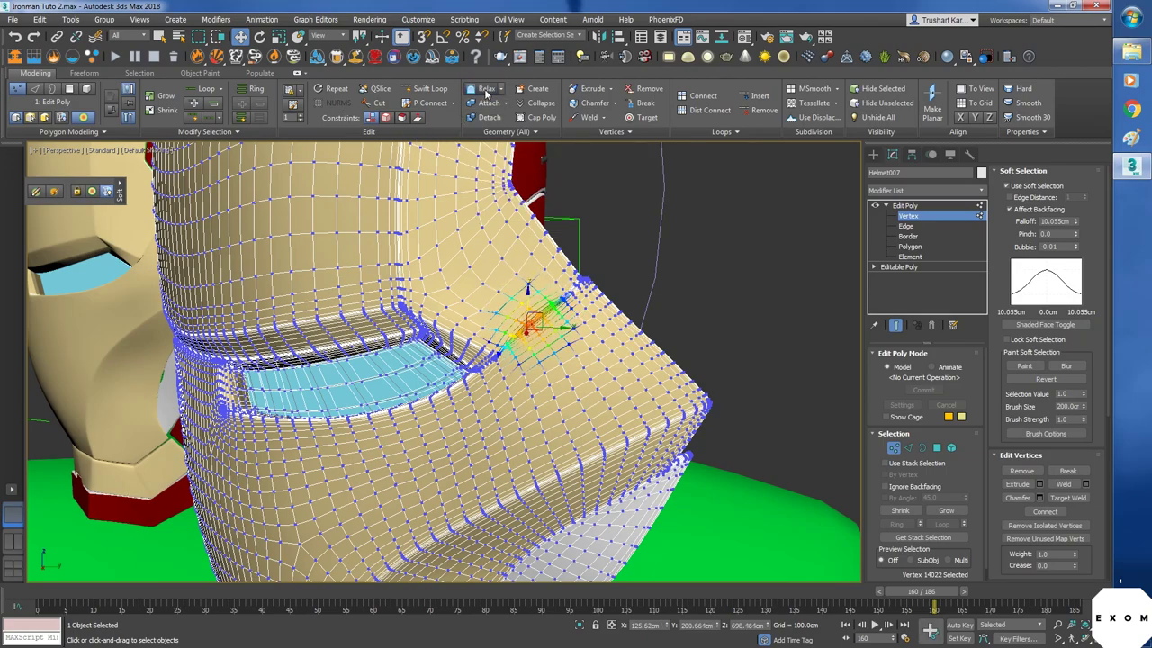
pyautogui.click(486, 90)
pyautogui.click(486, 90)
pyautogui.click(906, 206)
pyautogui.click(756, 243)
pyautogui.moveTo(518, 303); pyautogui.dragTo(558, 289, button='middle')
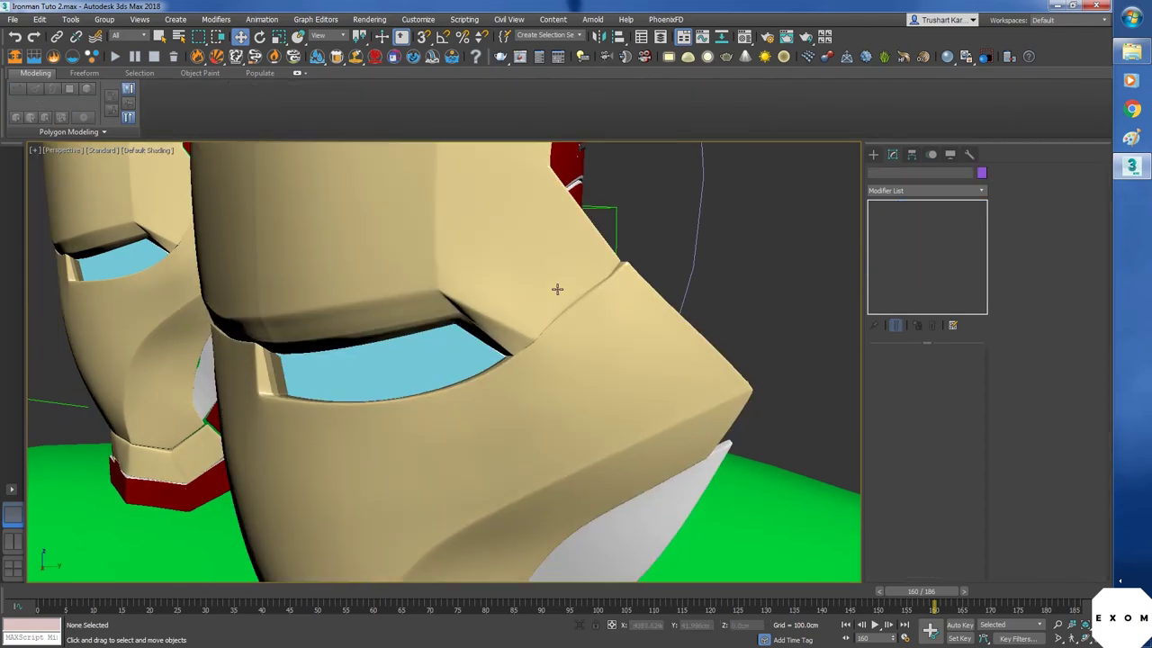
# - Reselect the faceplate copy's crease vertices and apply Relax through its settings with an amount of 1.0
pyautogui.click(558, 290)
pyautogui.press('1')
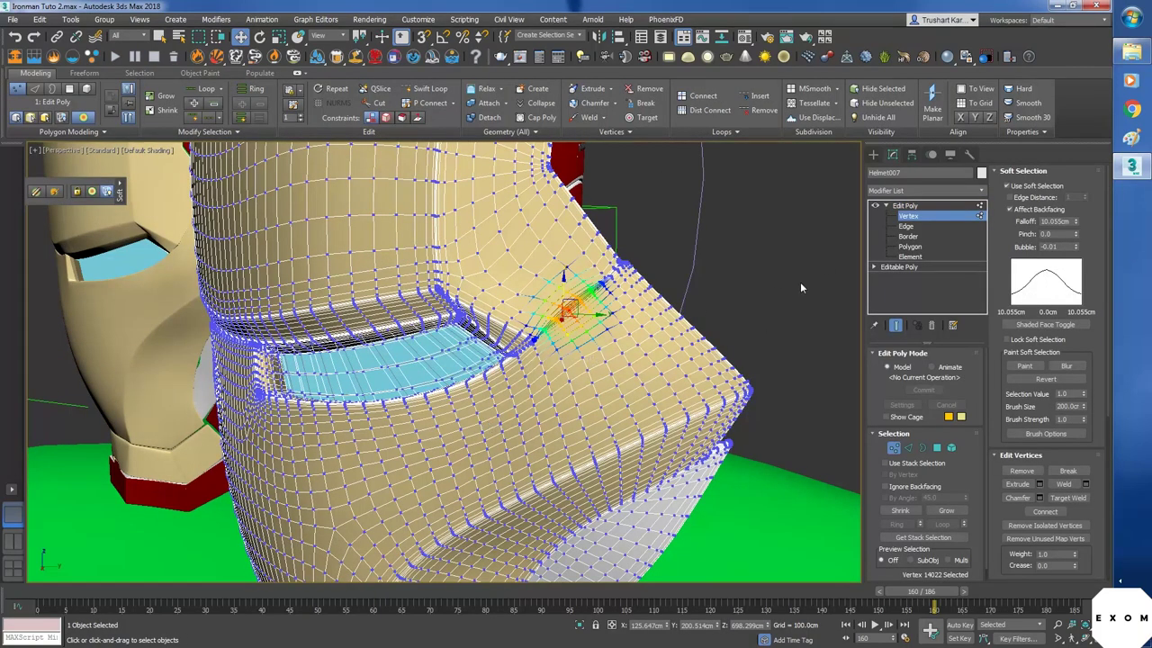
pyautogui.click(486, 89)
pyautogui.click(501, 88)
pyautogui.moveTo(454, 370)
pyautogui.mouseDown()
pyautogui.moveTo(497, 219)
pyautogui.moveTo(475, 420)
pyautogui.moveTo(454, 375)
pyautogui.moveTo(506, 189)
pyautogui.moveTo(509, 224)
pyautogui.moveTo(463, 360)
pyautogui.mouseUp()
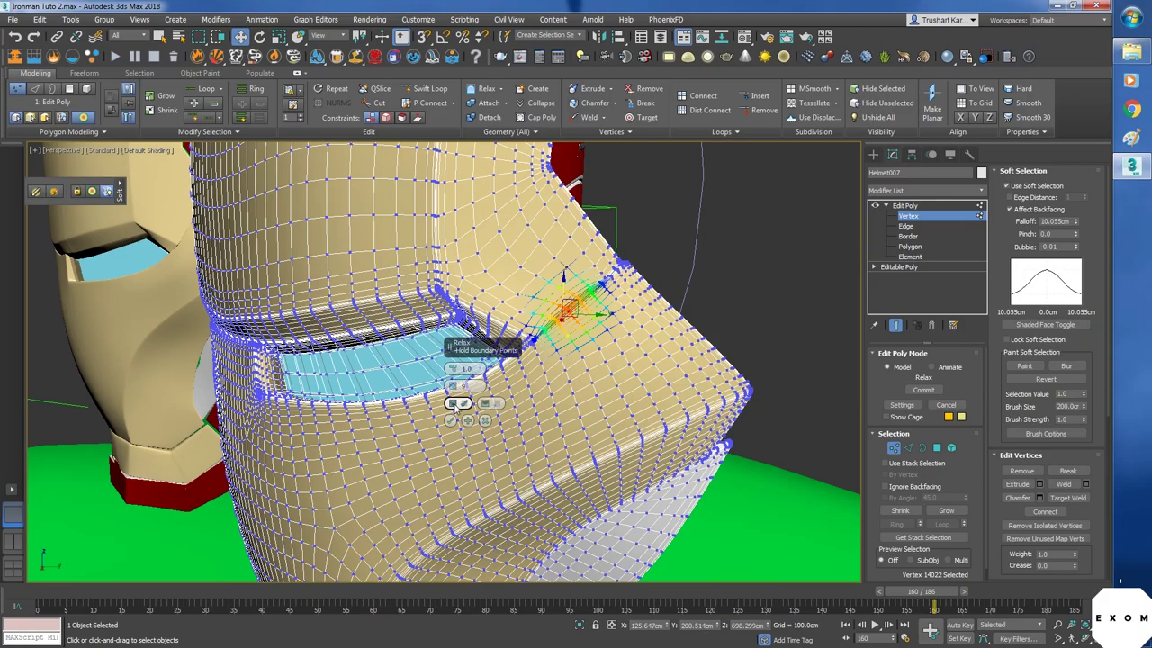
pyautogui.click(451, 421)
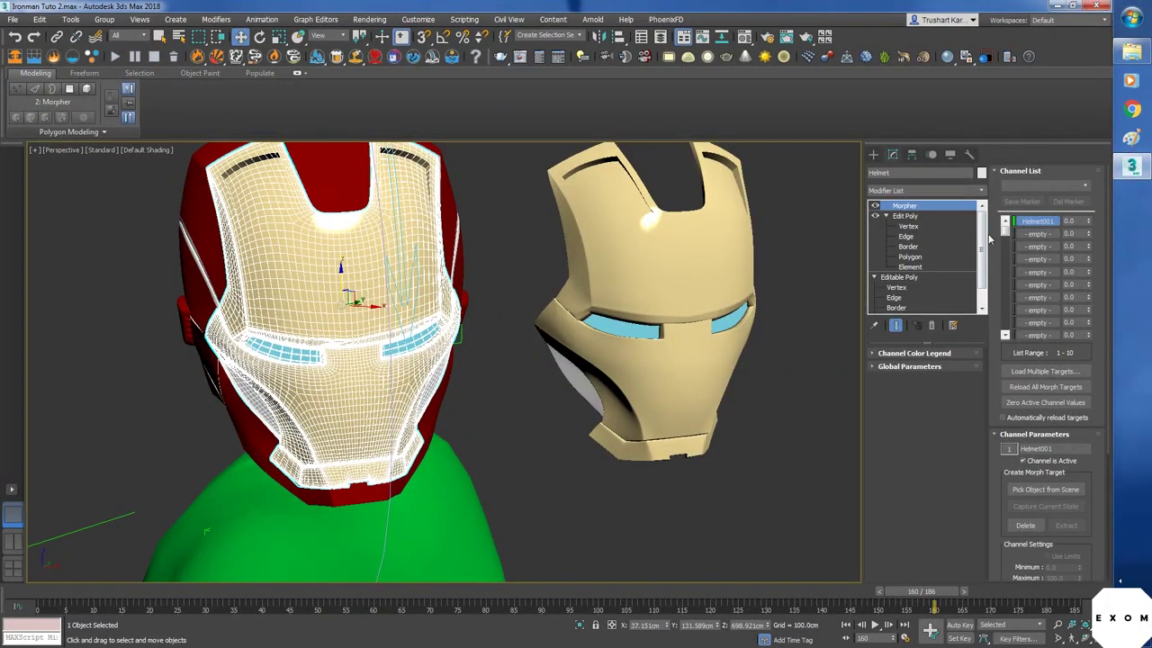
# - Load the reshaped copy Helmet007 into the second Morpher channel of the original faceplate and set it to 100
pyautogui.click(1036, 234)
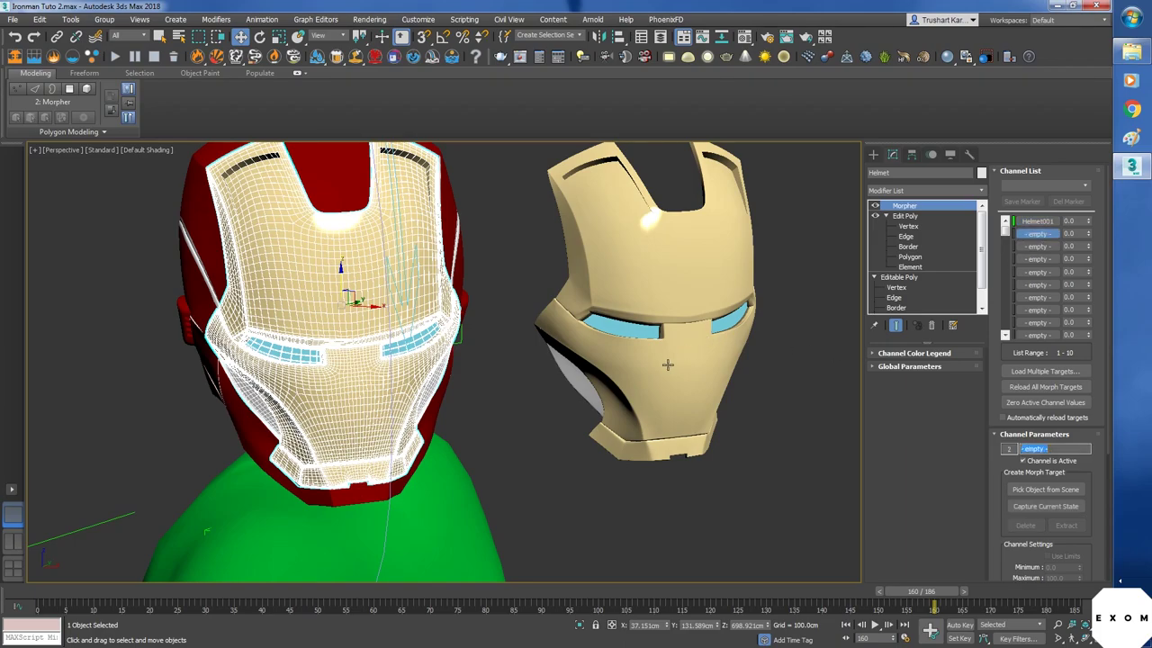
pyautogui.click(1044, 490)
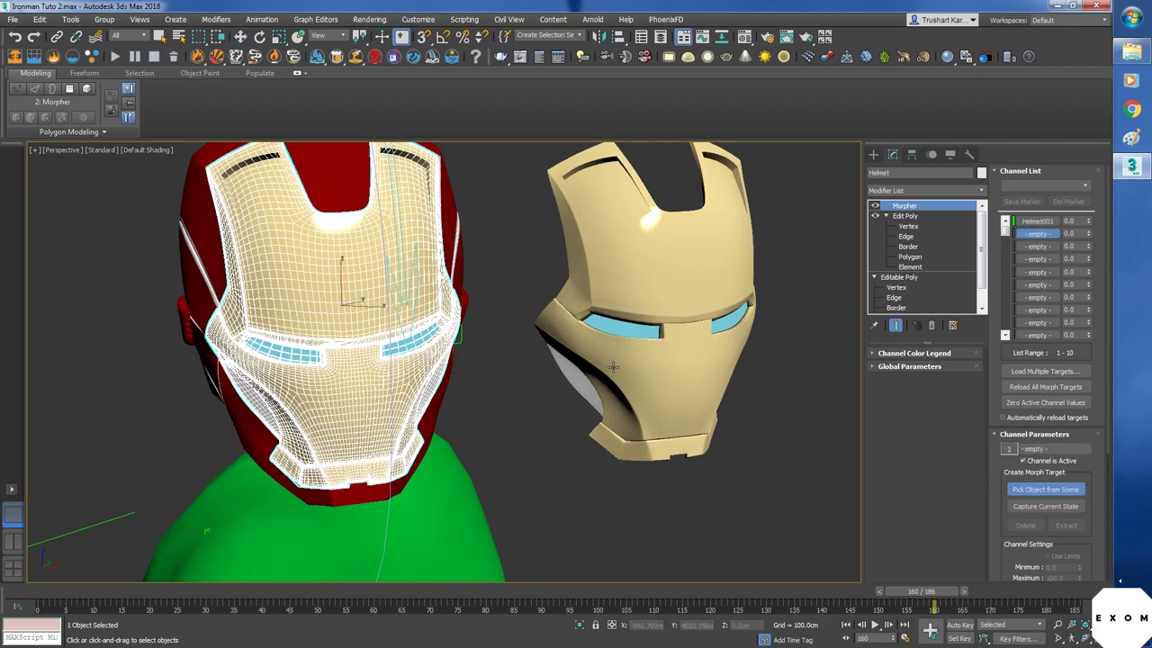
pyautogui.click(614, 367)
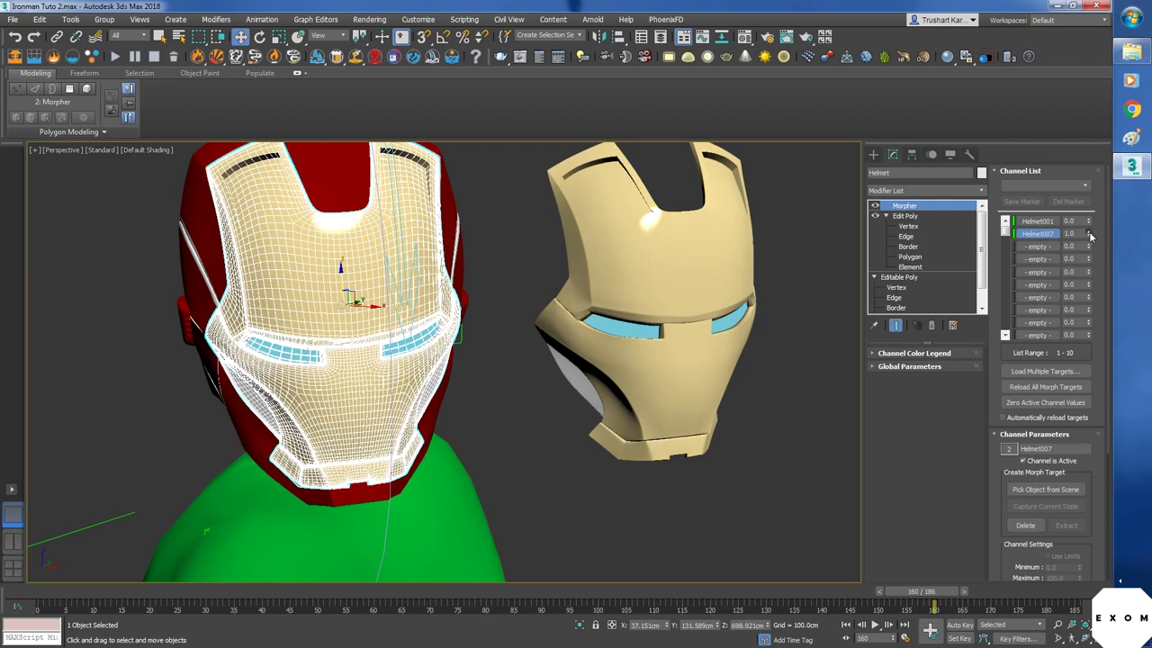
pyautogui.moveTo(1089, 235); pyautogui.dragTo(49, 45)
# - Maximize the tracker camera view, go to frame 186 and select the faceplate's Edit Poly modifier in the stack
pyautogui.click(490, 431)
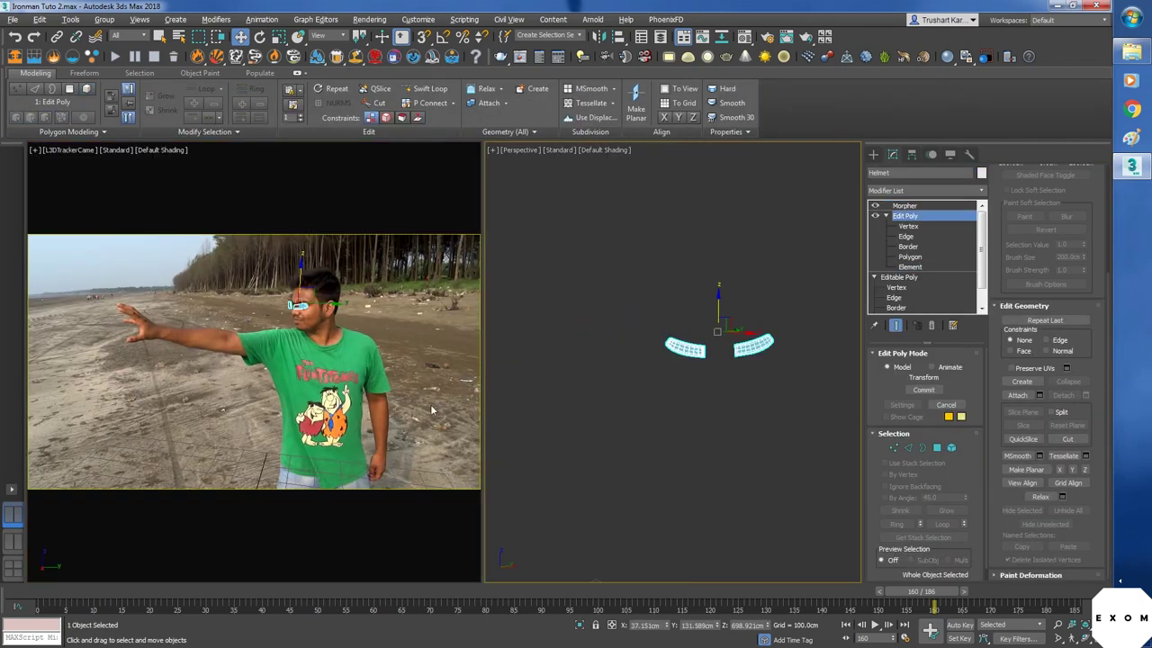
pyautogui.hotkey('alt', 'w')
pyautogui.click(321, 336)
pyautogui.moveTo(936, 591); pyautogui.dragTo(1080, 591)
pyautogui.click(463, 277)
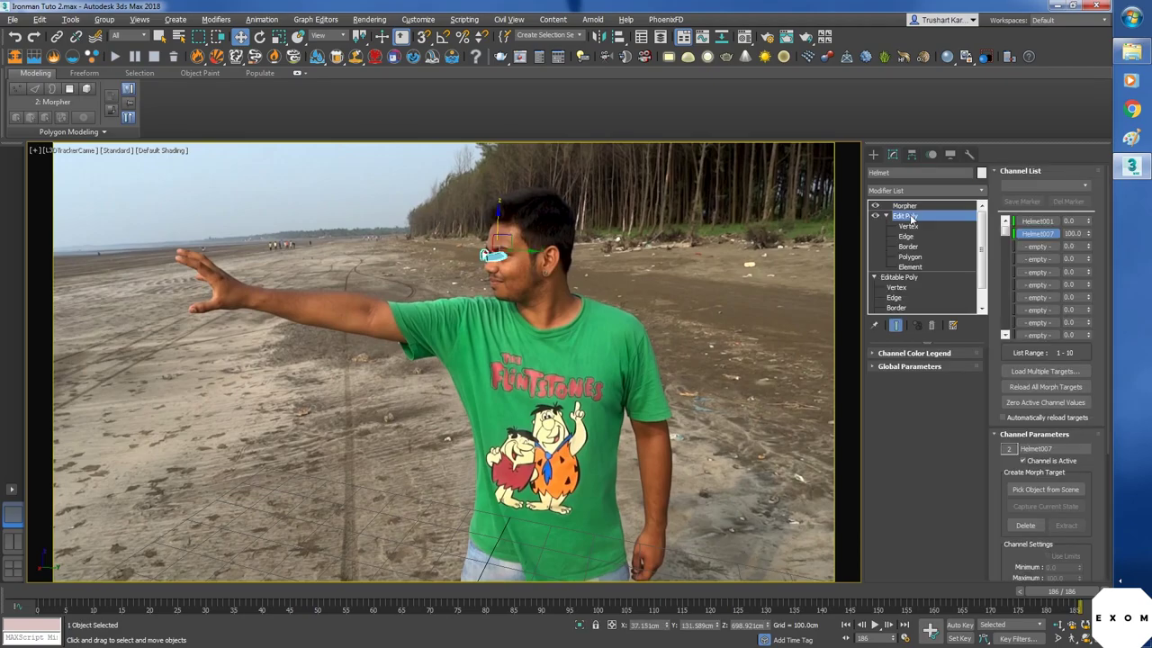
pyautogui.click(929, 267)
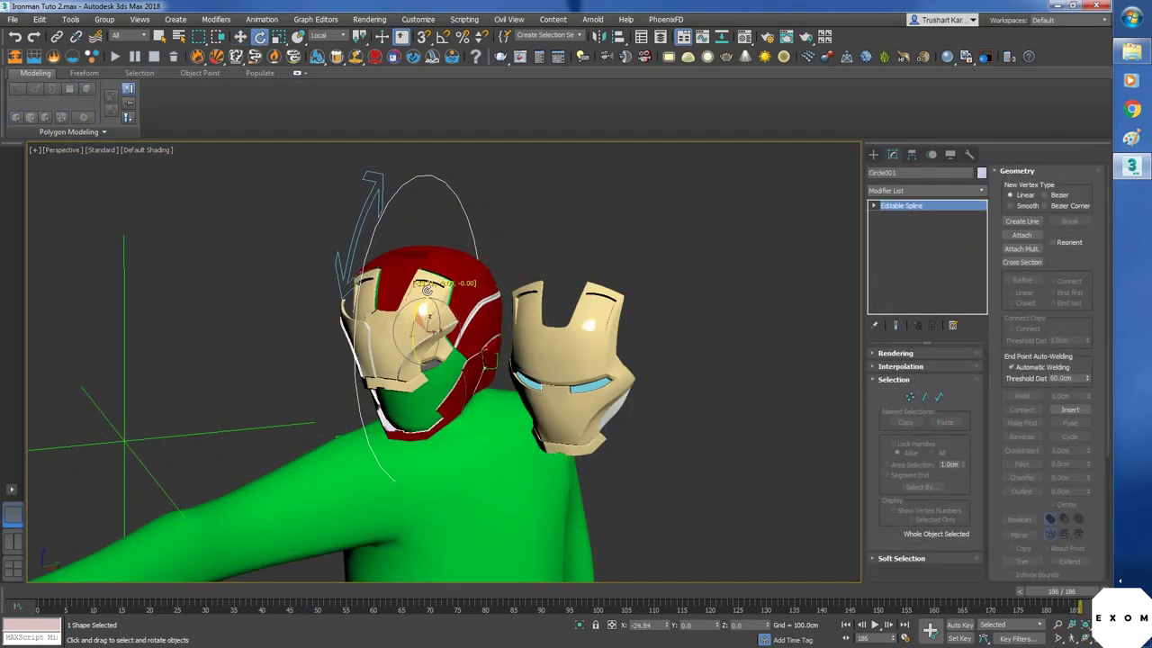
# - Rotate the circle control about its local X axis by about 64 degrees to close the faceplate over the face
pyautogui.moveTo(427, 288); pyautogui.dragTo(470, 409)
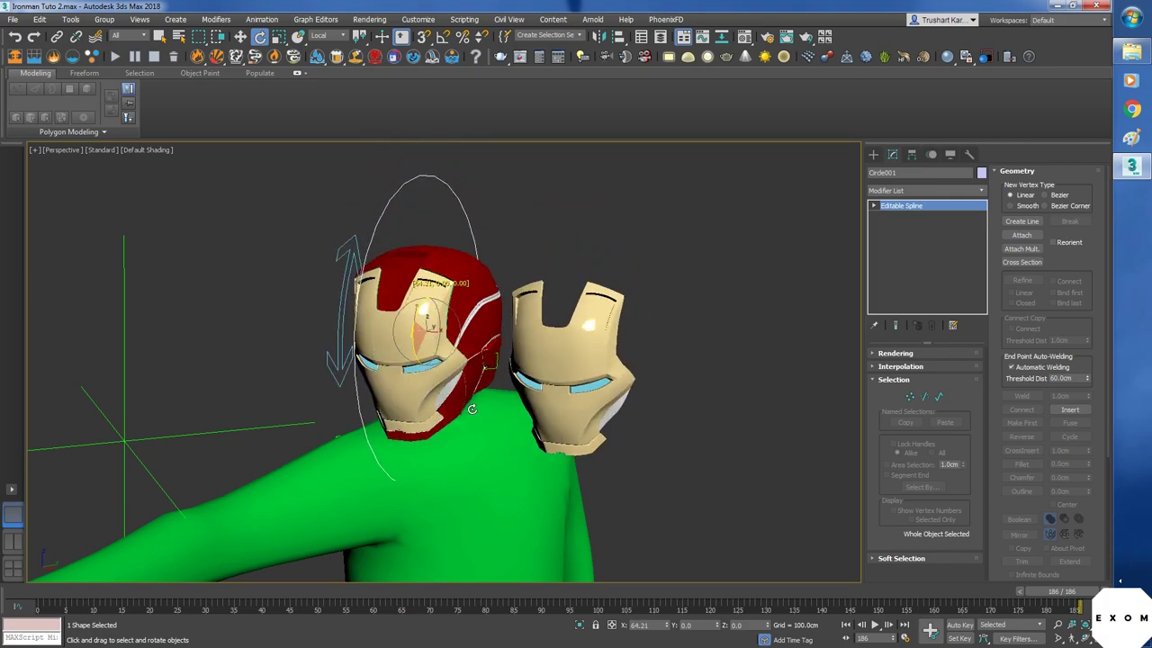
# - Compare the closed faceplate on the helmet with its reshaped copy from several angles
pyautogui.click(559, 352)
pyautogui.keyDown('alt'); pyautogui.moveTo(694, 411); pyautogui.dragTo(688, 413, button='middle'); pyautogui.keyUp('alt')
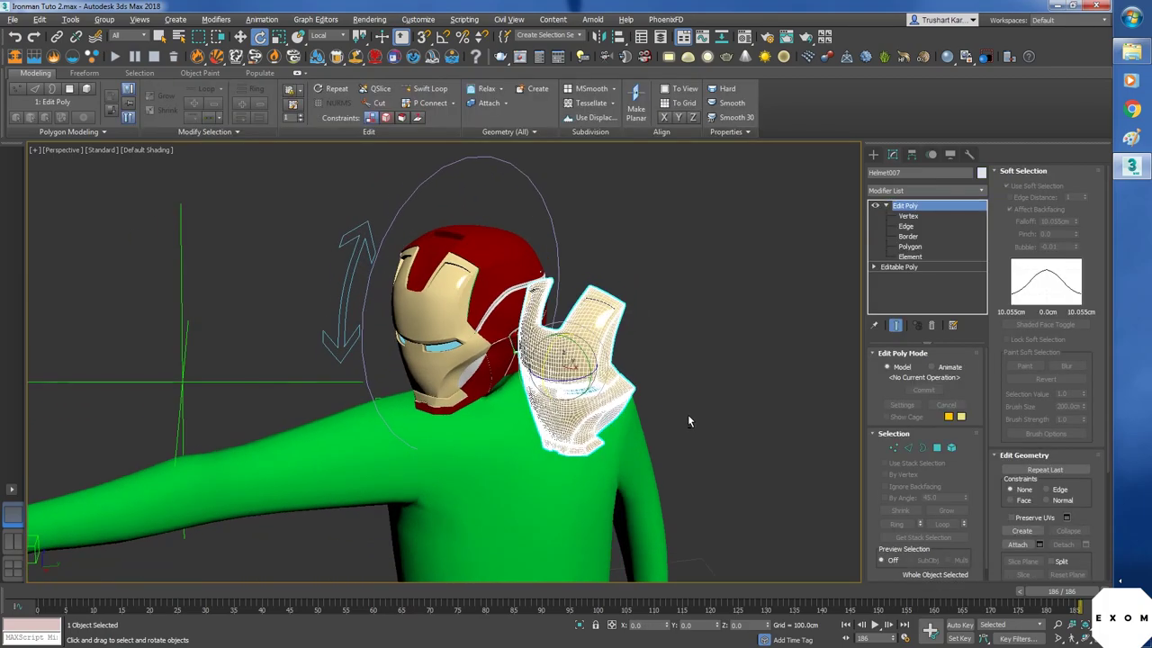
pyautogui.click(368, 292)
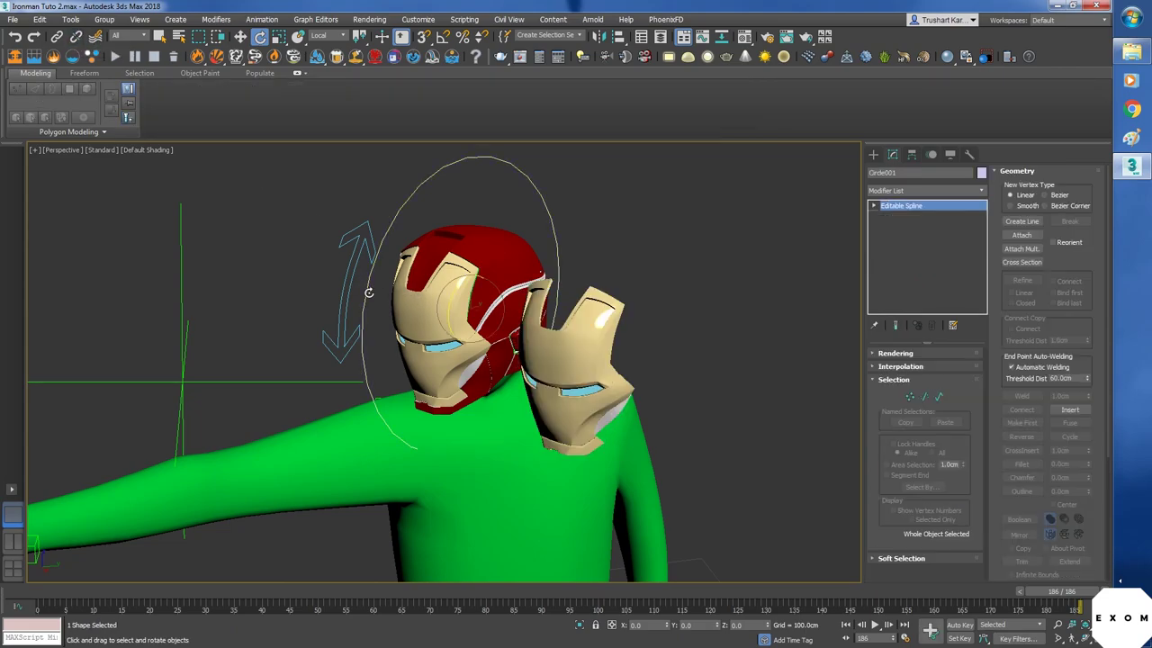
pyautogui.click(576, 356)
pyautogui.keyDown('alt'); pyautogui.moveTo(662, 400); pyautogui.dragTo(723, 401, button='middle'); pyautogui.keyUp('alt')
# - Move the reshaped faceplate copy Helmet007 to the hidden Helmet Targets layer and save the scene
pyautogui.click(767, 420)
pyautogui.click(567, 365)
pyautogui.click(658, 37)
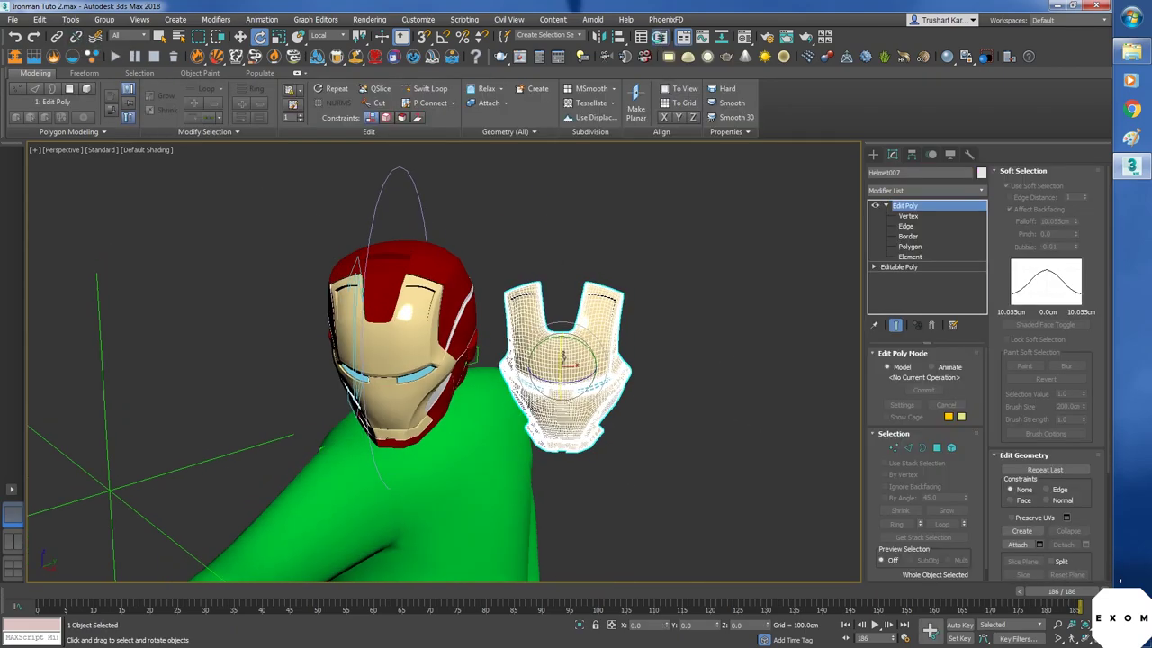
pyautogui.click(660, 37)
pyautogui.click(120, 267)
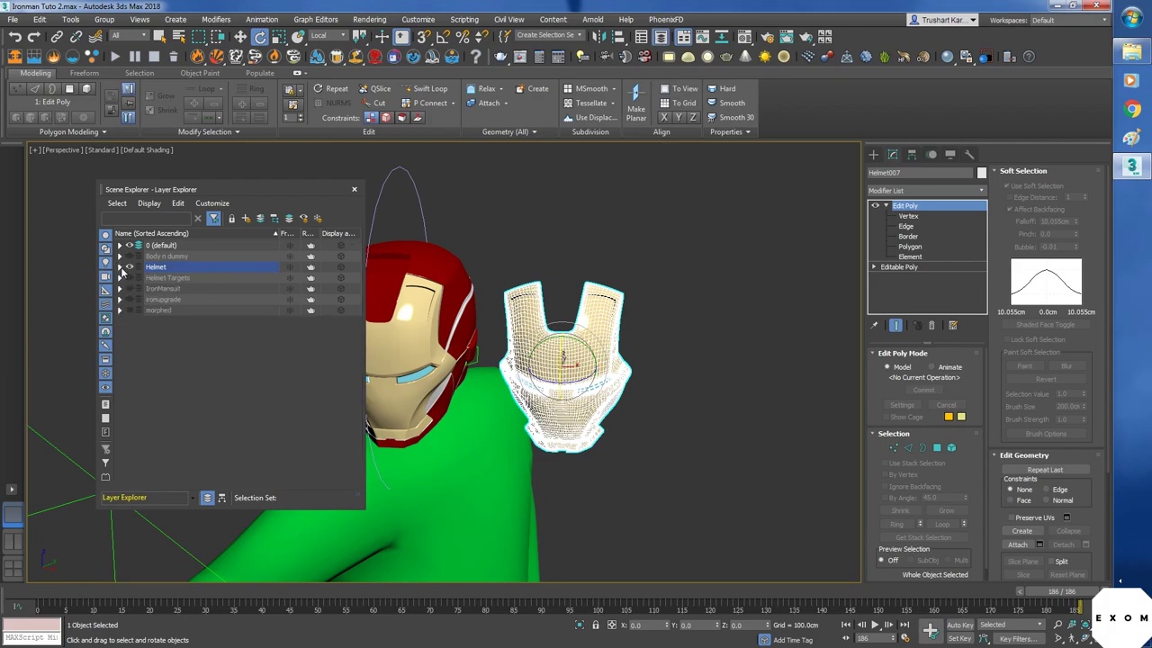
pyautogui.click(260, 218)
pyautogui.click(118, 280)
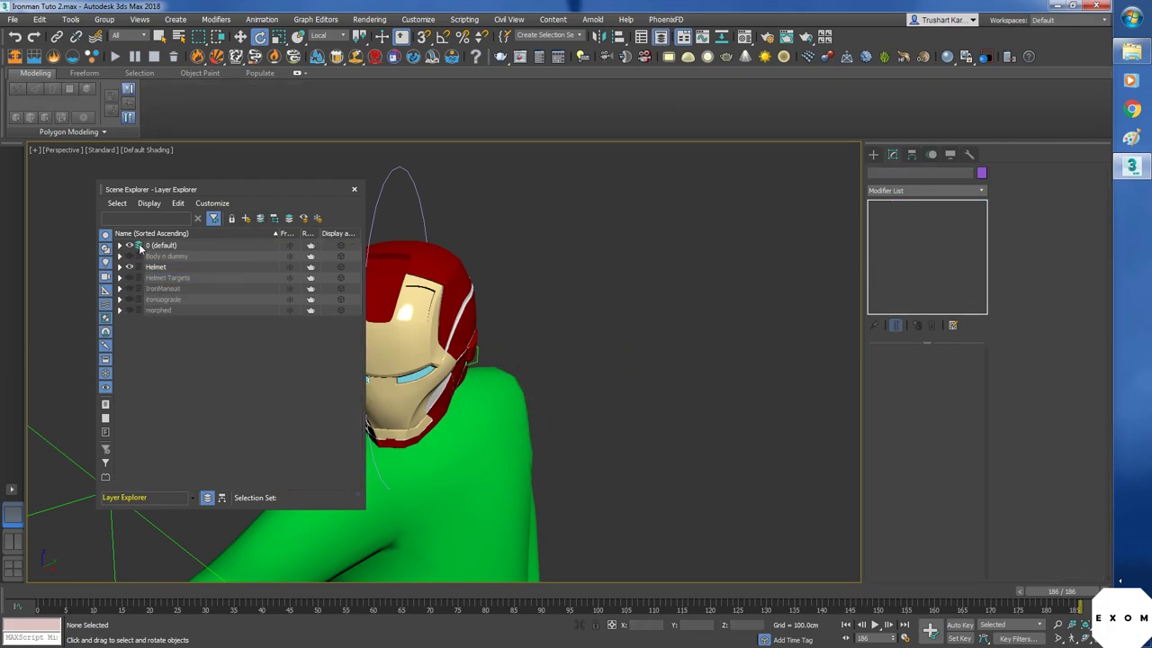
pyautogui.click(353, 189)
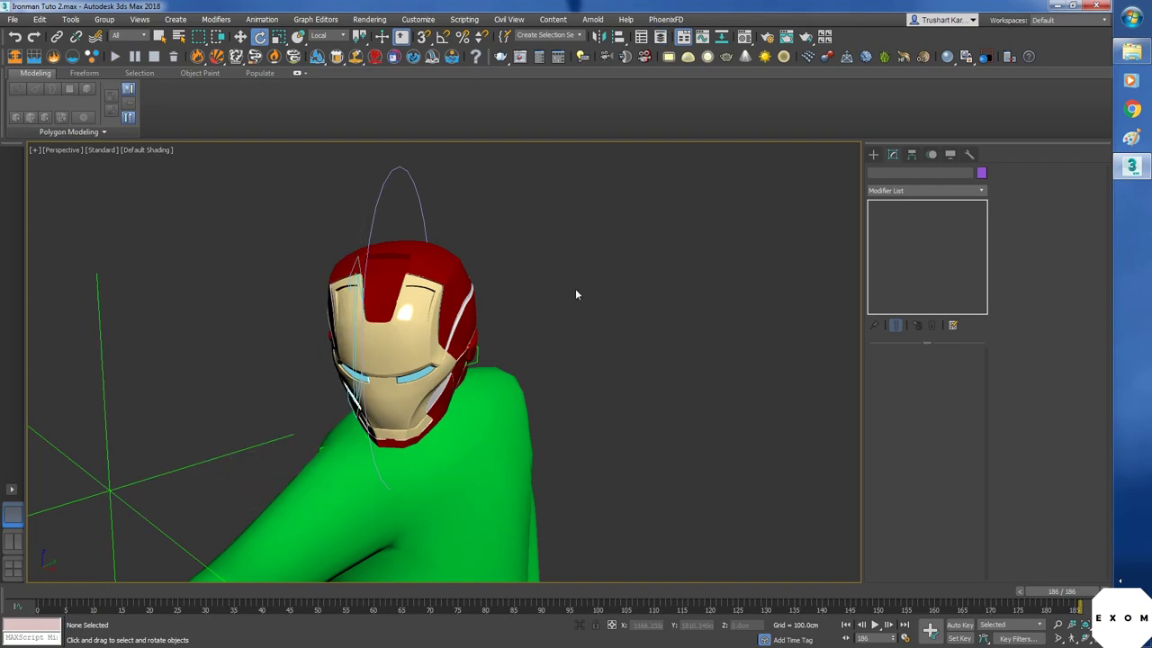
pyautogui.hotkey('ctrl', 's')
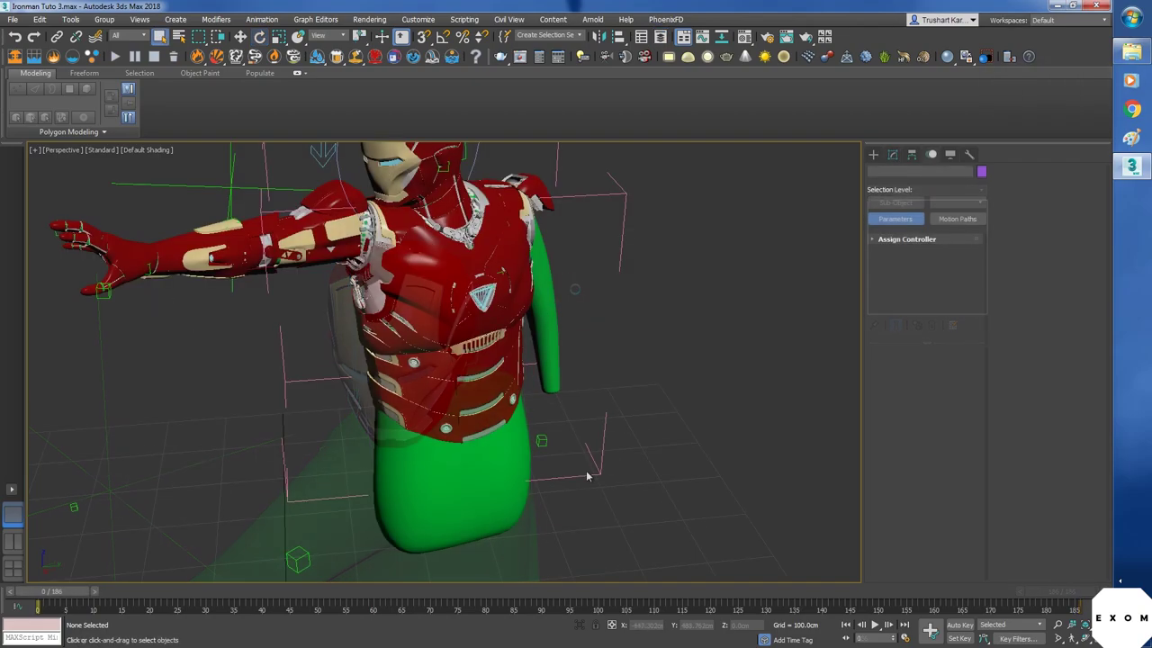
# - Select the chest plate and abdomen armour pieces on the actor's torso in the Ironman Tuto 3 scene
pyautogui.keyDown('alt'); pyautogui.moveTo(600, 465); pyautogui.dragTo(638, 517, button='middle'); pyautogui.keyUp('alt')
pyautogui.click(510, 430)
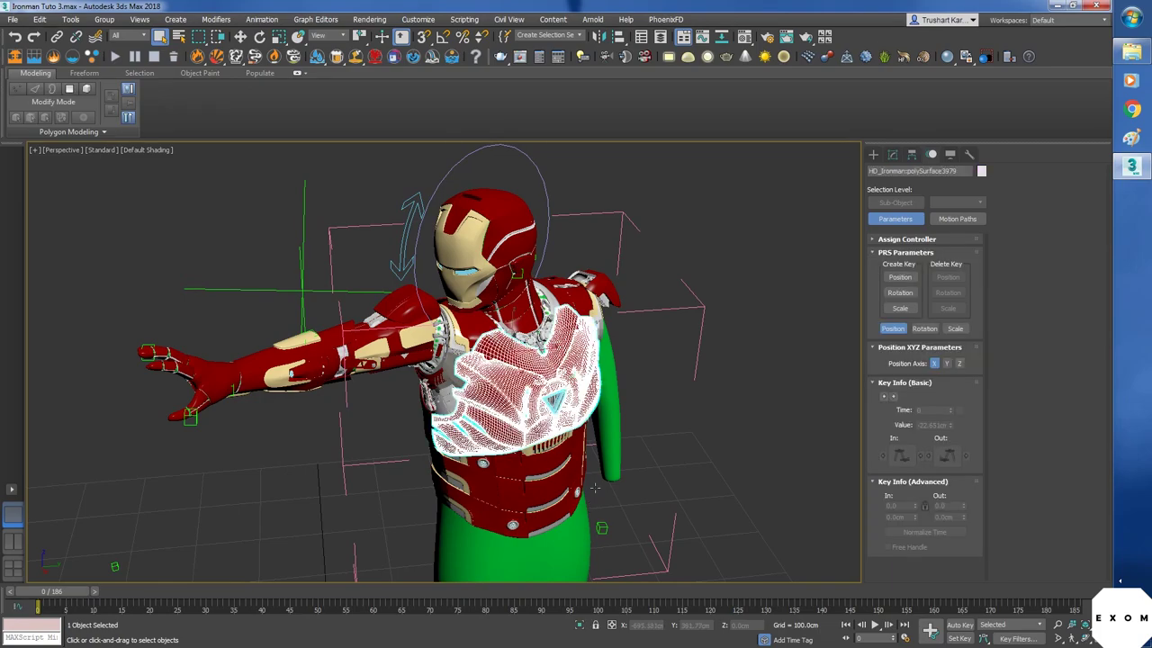
pyautogui.keyDown('alt'); pyautogui.moveTo(509, 430); pyautogui.dragTo(694, 519, button='middle'); pyautogui.keyUp('alt')
pyautogui.click(547, 470)
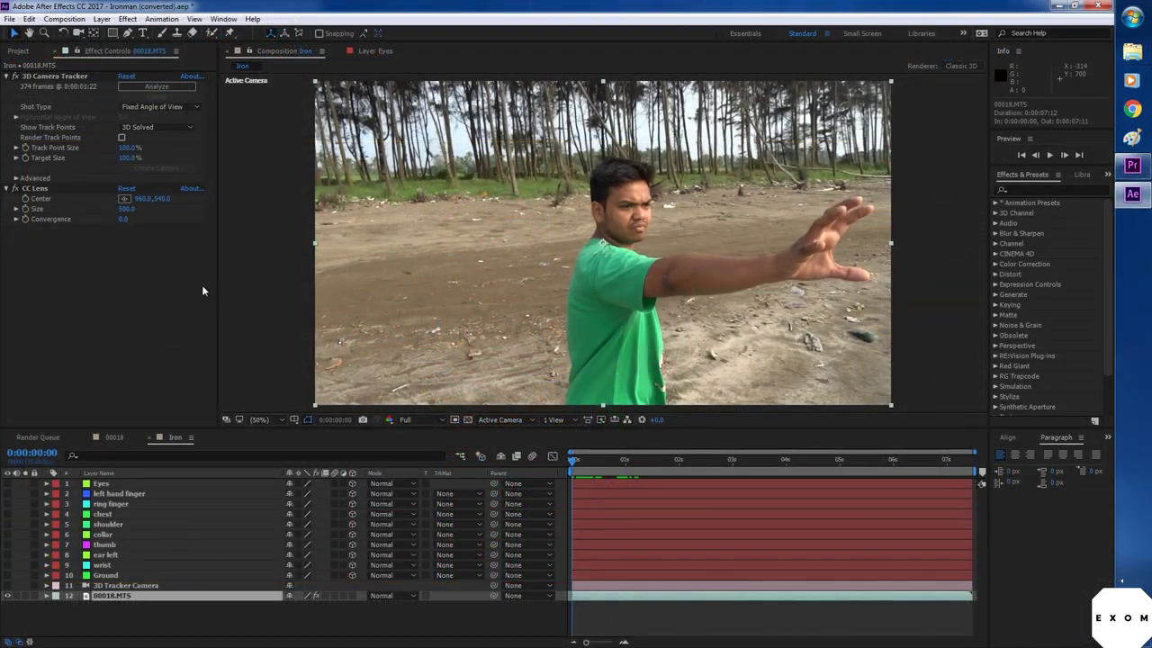
# - In After Effects, set the CC Lens convergence on the 00018.MTS layer to about -11 and scrub through the footage
pyautogui.moveTo(123, 220)
pyautogui.mouseDown()
pyautogui.moveTo(72, 227)
pyautogui.moveTo(124, 228)
pyautogui.mouseUp()
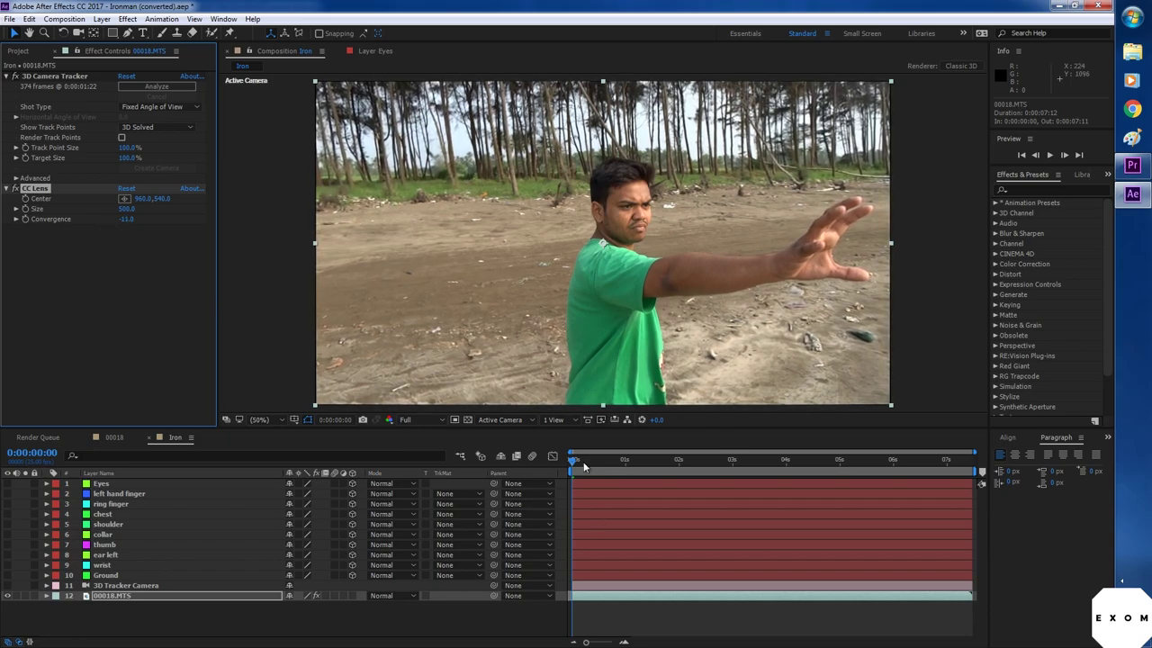
pyautogui.moveTo(576, 463); pyautogui.dragTo(609, 468)
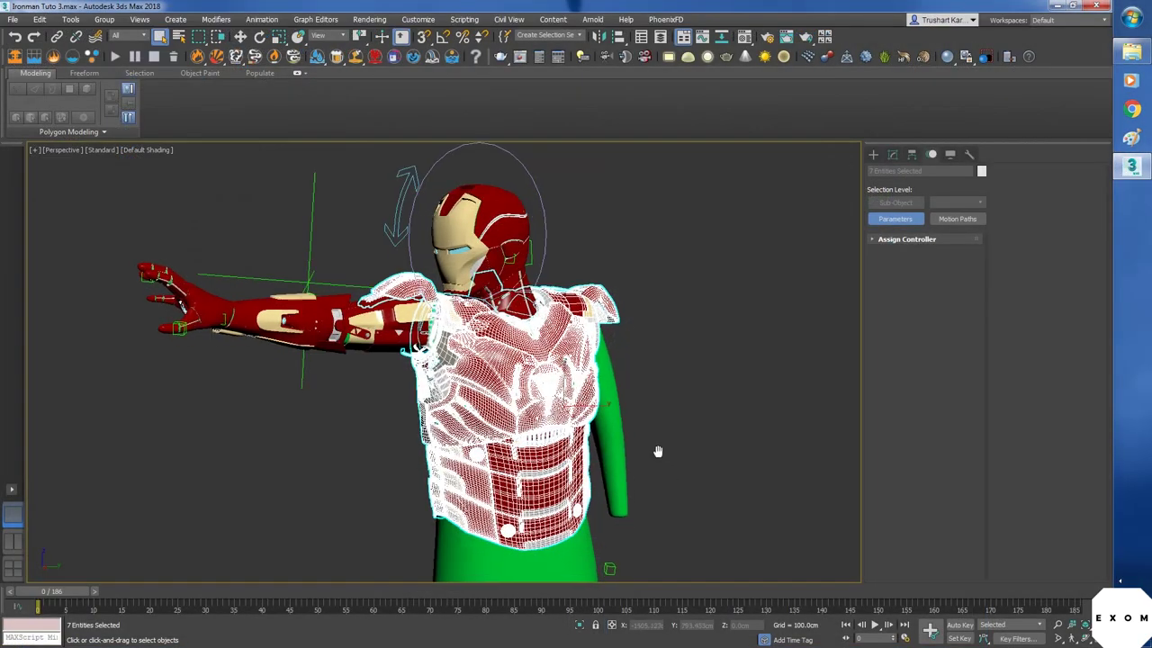
# - In 3ds Max, toggle the FFD 4x4x4 modifier on the torso armour group Group025 to compare the fit with and without it
pyautogui.moveTo(657, 451); pyautogui.dragTo(736, 318, button='middle')
pyautogui.click(893, 155)
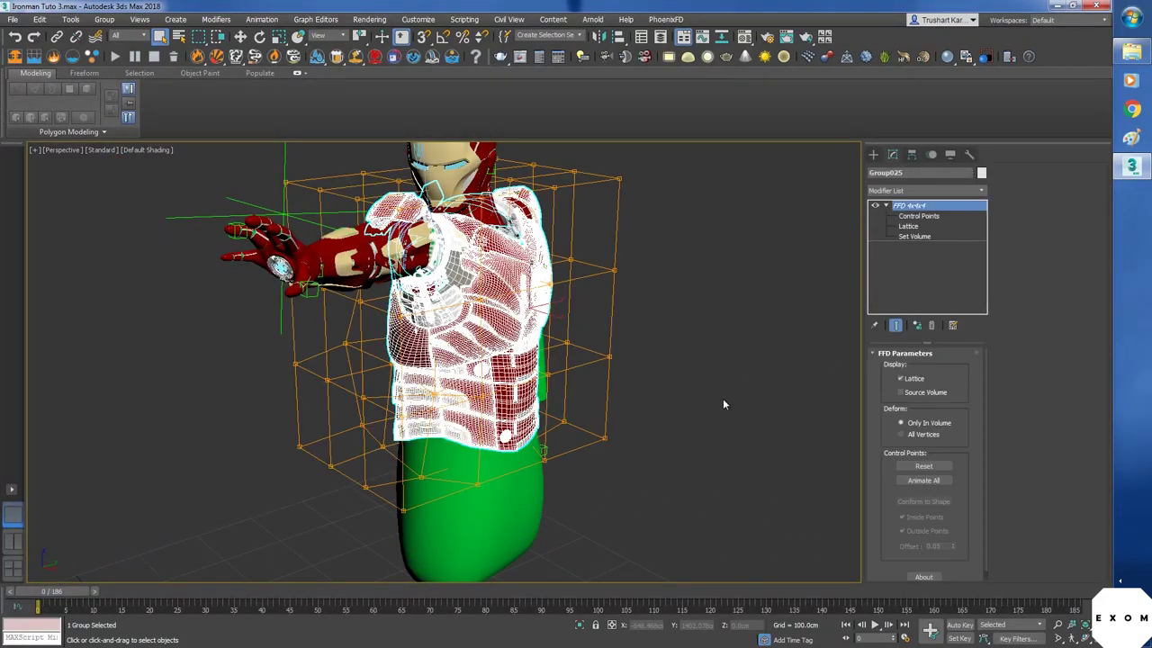
pyautogui.keyDown('alt'); pyautogui.moveTo(722, 399); pyautogui.dragTo(735, 405, button='middle'); pyautogui.keyUp('alt')
pyautogui.click(874, 207)
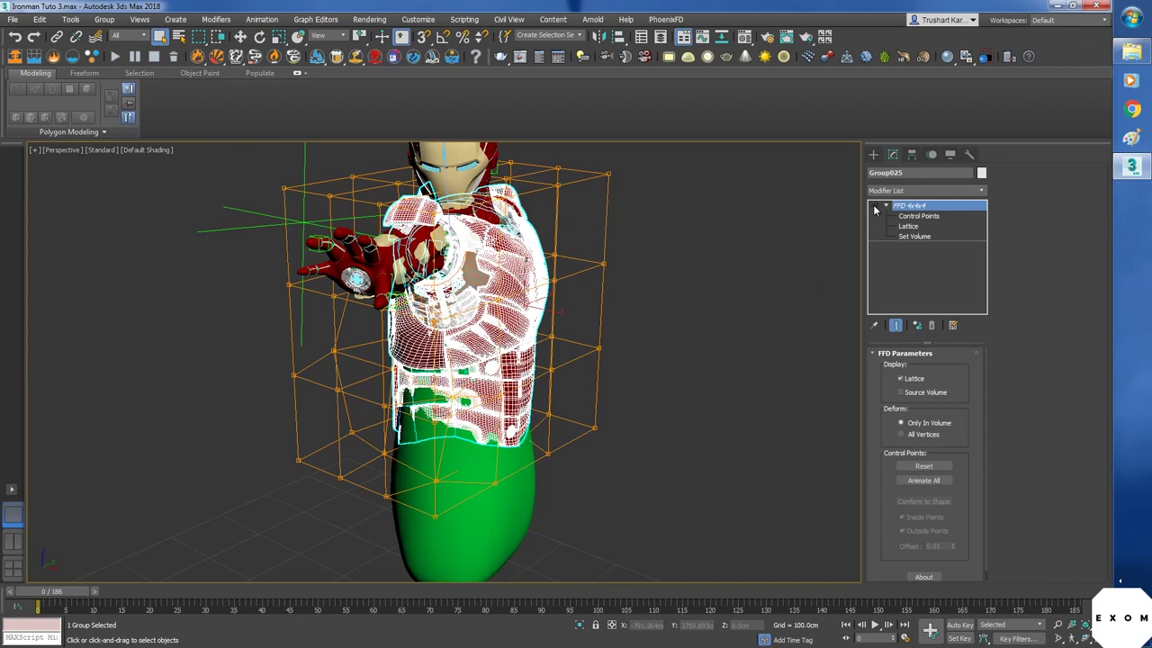
pyautogui.click(879, 207)
pyautogui.click(875, 206)
pyautogui.click(876, 204)
pyautogui.keyDown('alt'); pyautogui.moveTo(774, 342); pyautogui.dragTo(689, 404, button='middle'); pyautogui.keyUp('alt')
pyautogui.click(668, 401)
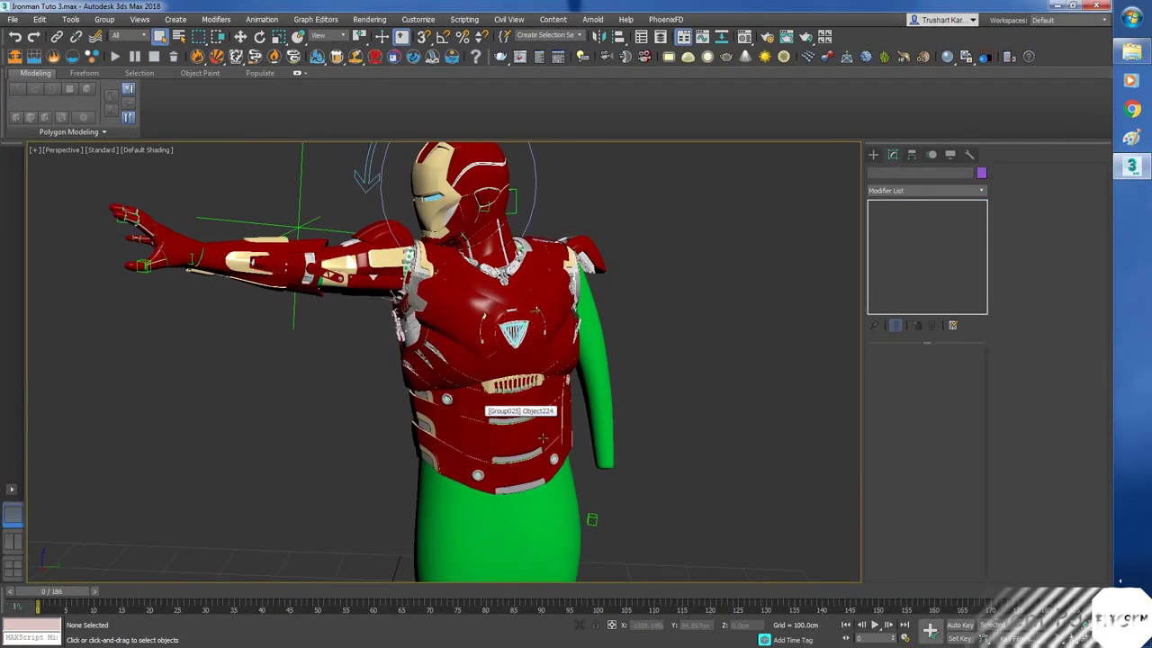
pyautogui.keyDown('alt'); pyautogui.moveTo(621, 447); pyautogui.dragTo(694, 458, button='middle'); pyautogui.keyUp('alt')
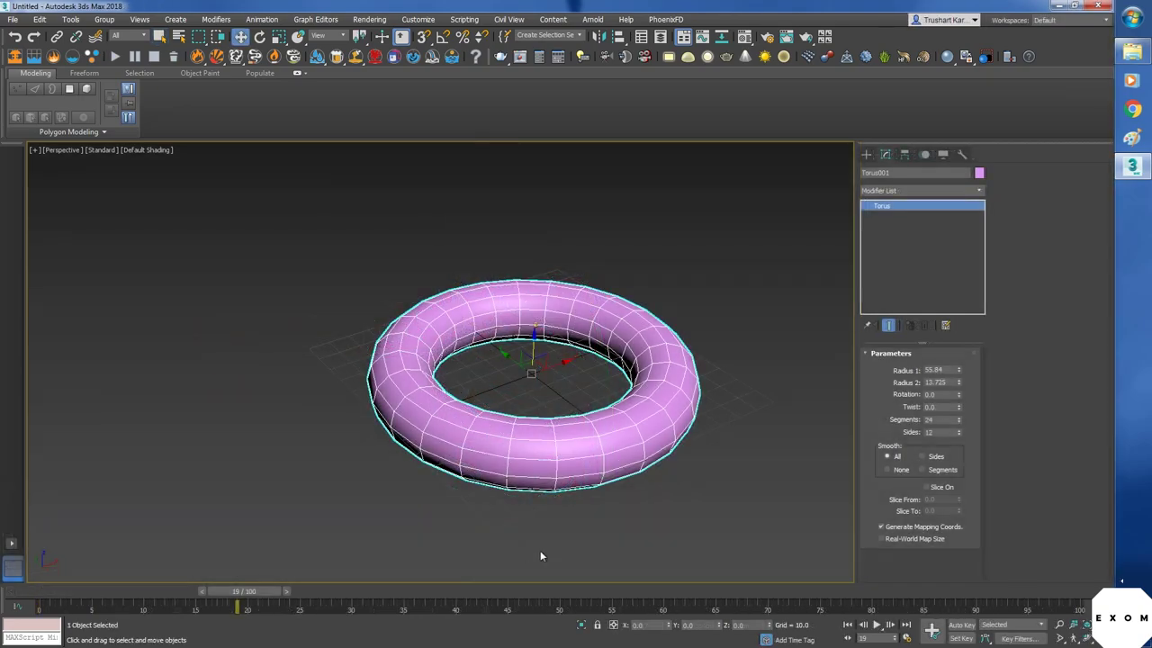
# - Turn on Auto Key at frame 19 and move the torus about 113 units along X
pyautogui.click(961, 624)
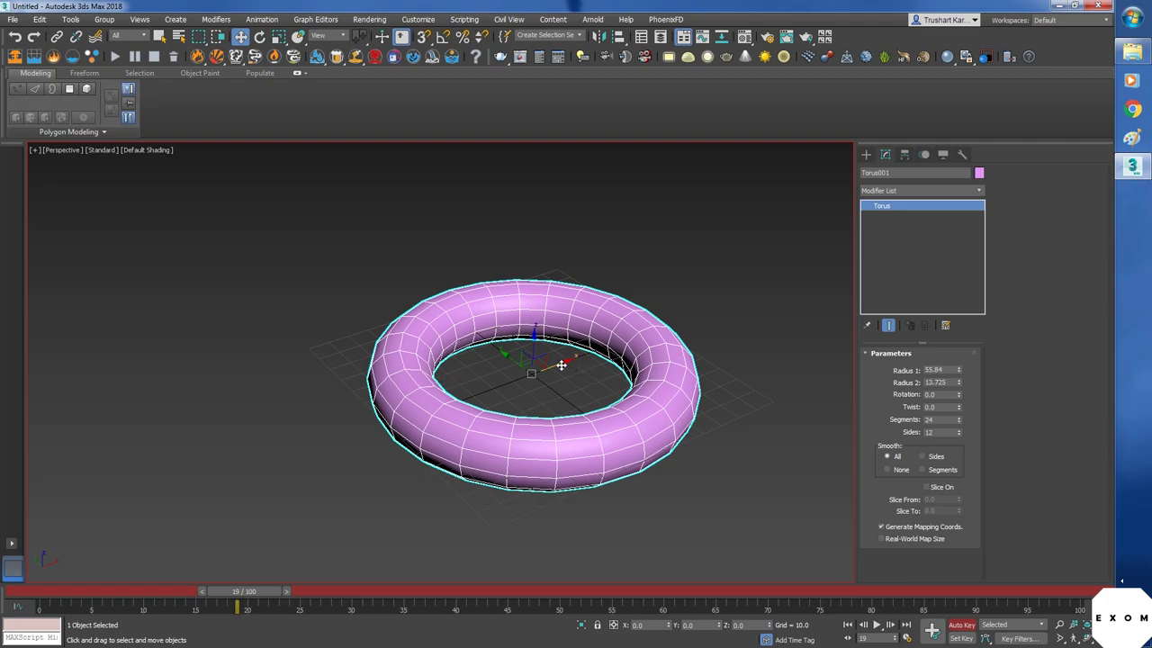
pyautogui.moveTo(560, 364); pyautogui.dragTo(744, 339)
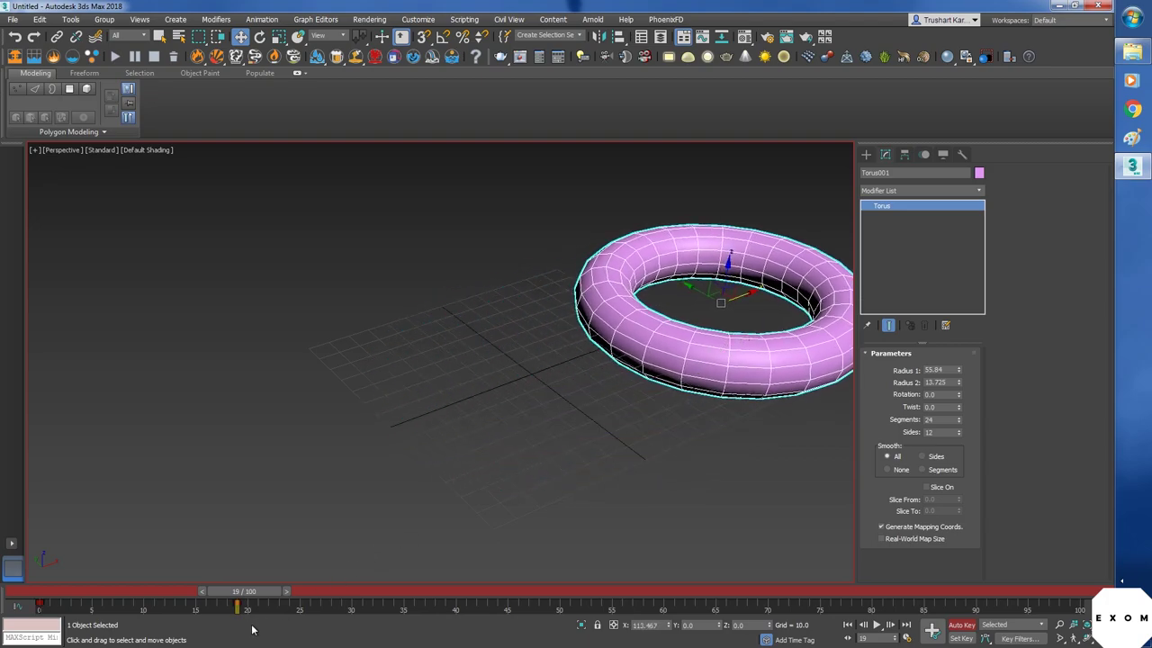
pyautogui.moveTo(682, 466); pyautogui.dragTo(562, 496, button='middle')
# - Rotate the torus about -77 degrees around the Y axis and reduce its segments to 4
pyautogui.press('e')
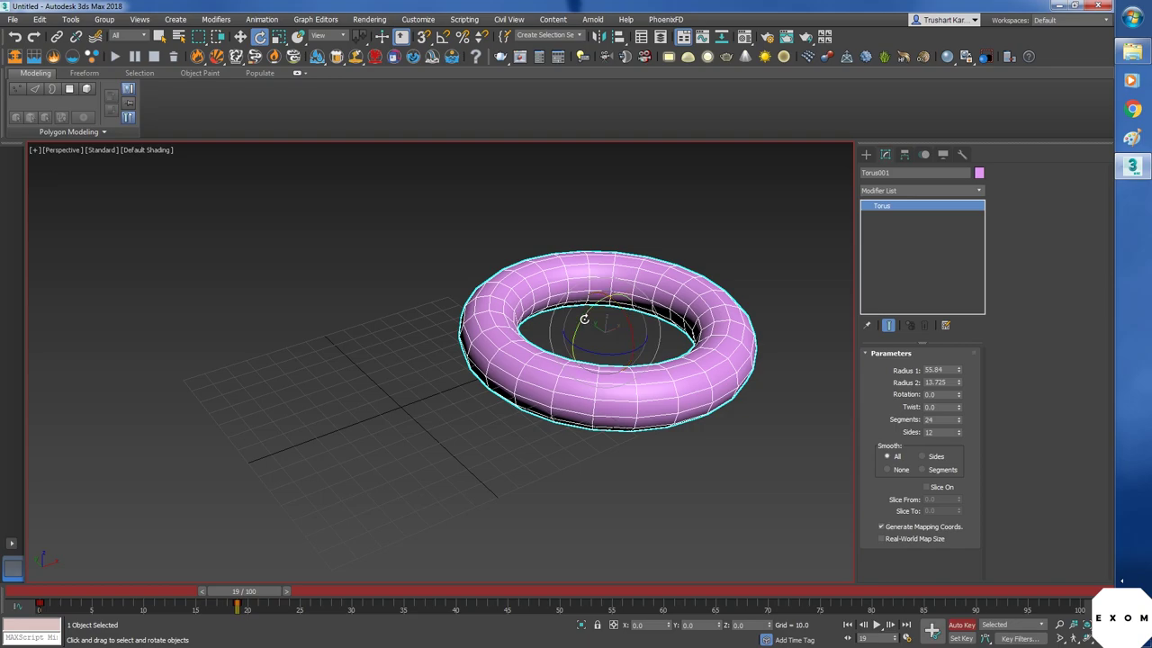
pyautogui.moveTo(583, 319); pyautogui.dragTo(549, 411)
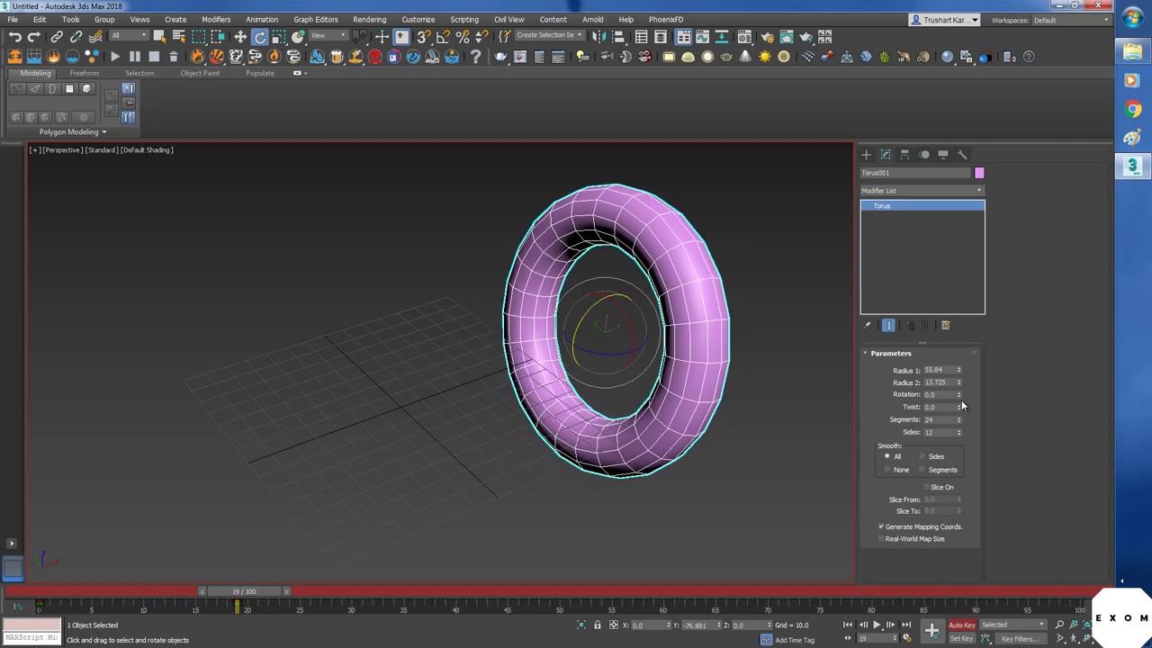
pyautogui.moveTo(959, 427); pyautogui.dragTo(959, 435)
# - Scrub around frame 19 and delete all of the torus's animation keys from the timeline
pyautogui.moveTo(249, 592); pyautogui.dragTo(275, 592)
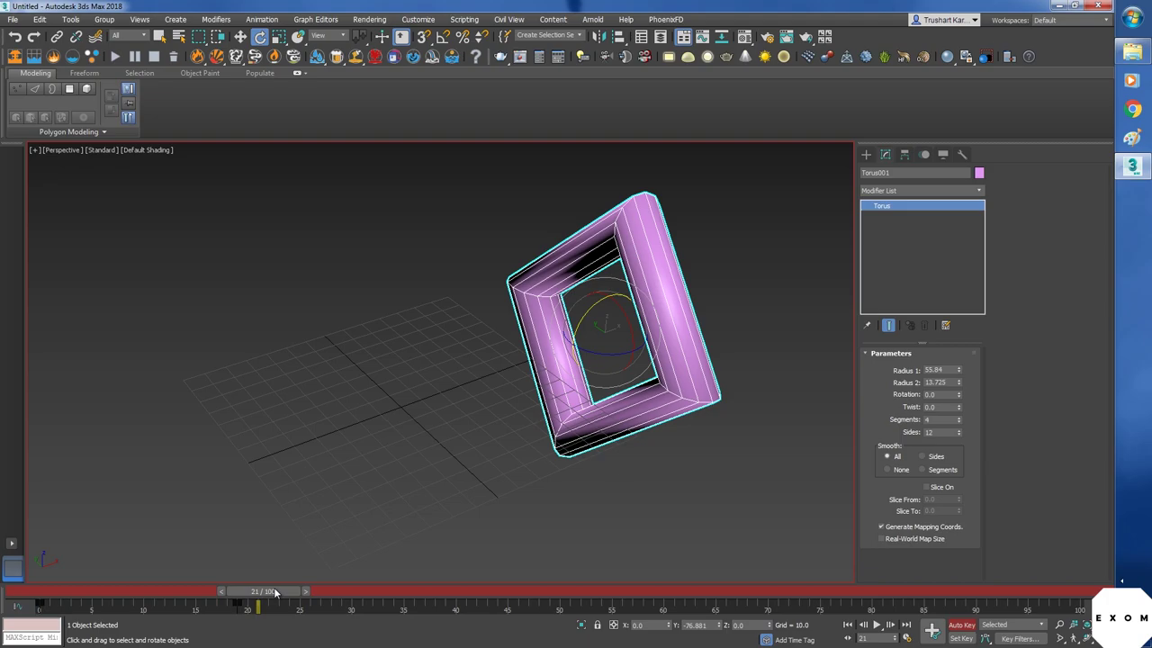
pyautogui.moveTo(275, 589); pyautogui.dragTo(256, 595)
pyautogui.moveTo(205, 603); pyautogui.dragTo(11, 624)
pyautogui.press('e')
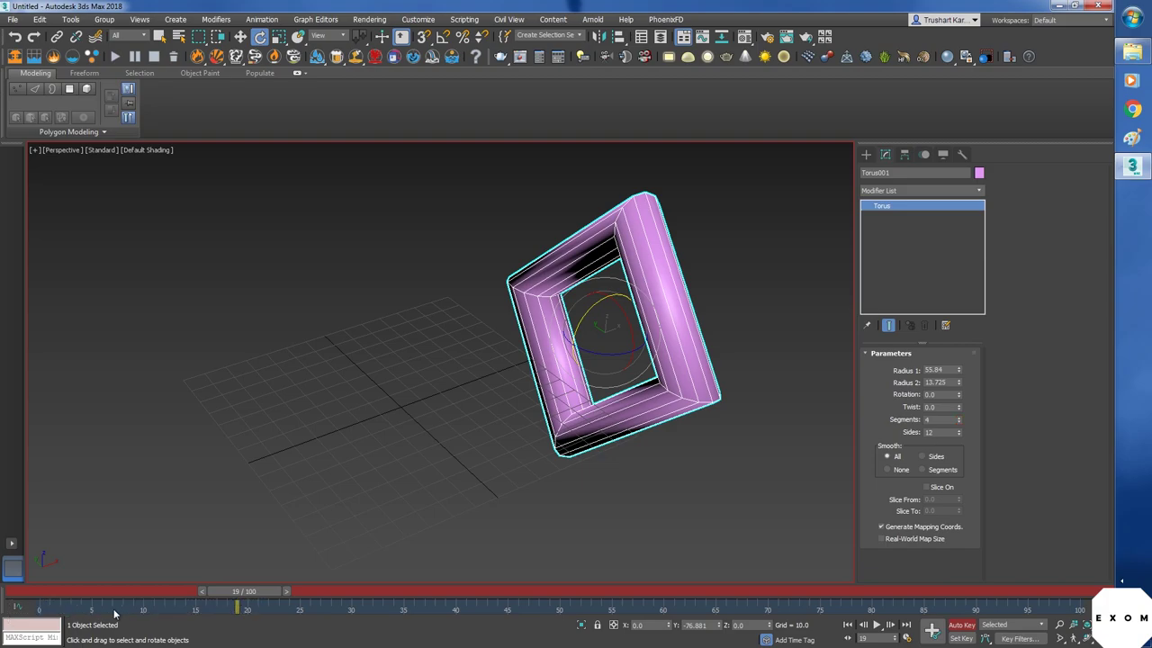
# - Go to frame 0, rotate the torus to about 42, -16 and -14 degrees in X, Y and Z, and set a key
pyautogui.moveTo(238, 593); pyautogui.dragTo(27, 600)
pyautogui.press('e')
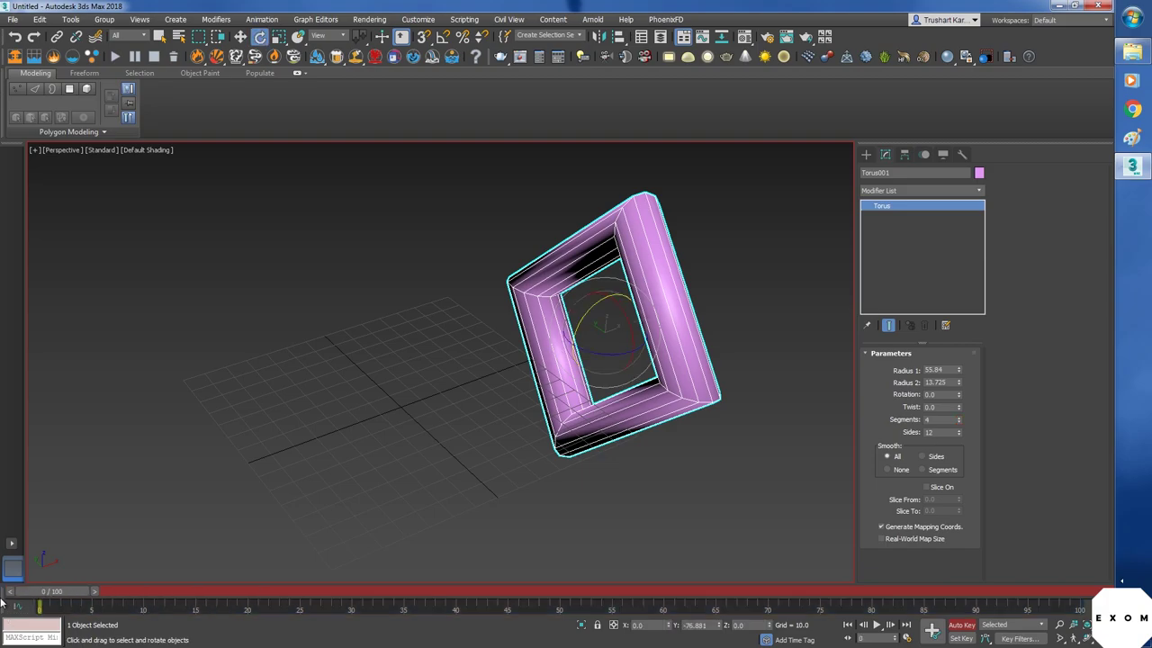
pyautogui.moveTo(586, 318); pyautogui.dragTo(717, 278)
pyautogui.moveTo(590, 312); pyautogui.dragTo(570, 363)
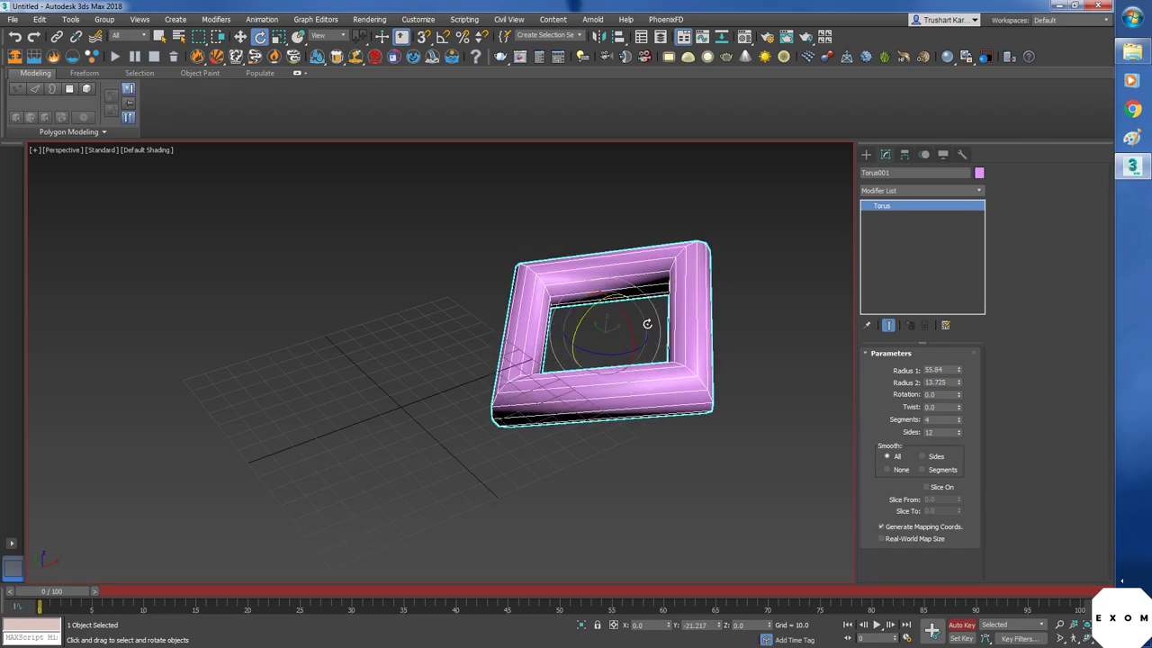
pyautogui.moveTo(647, 324); pyautogui.dragTo(620, 279)
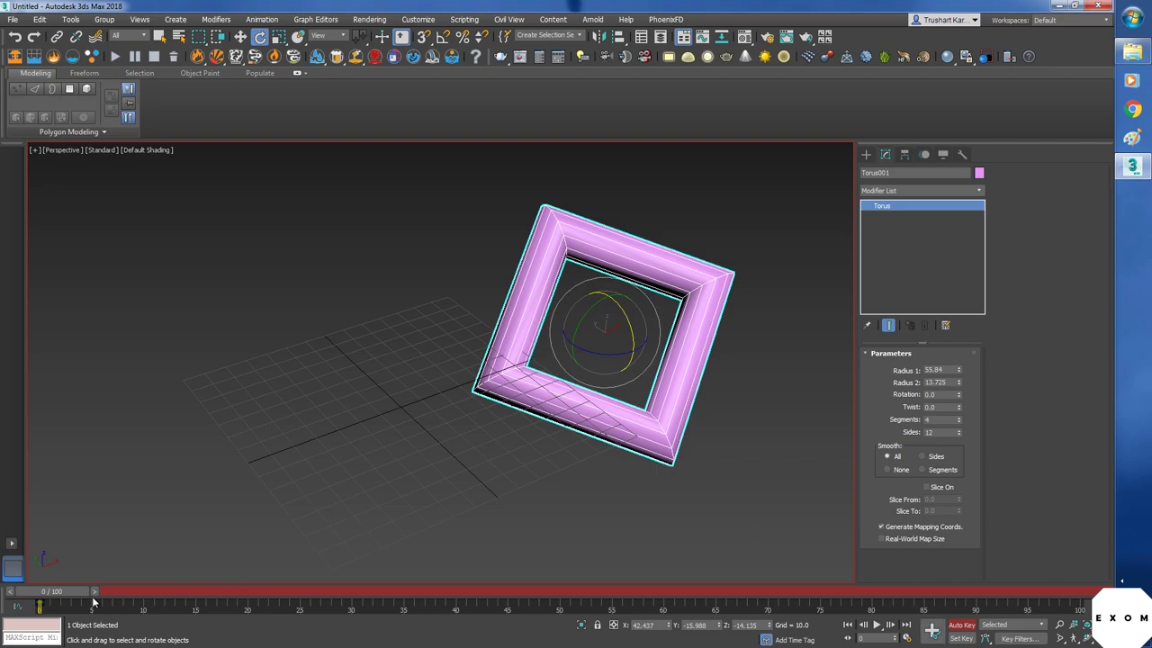
# - Move the current time to frame 27 for the torus's next key
pyautogui.moveTo(72, 591); pyautogui.dragTo(333, 576)
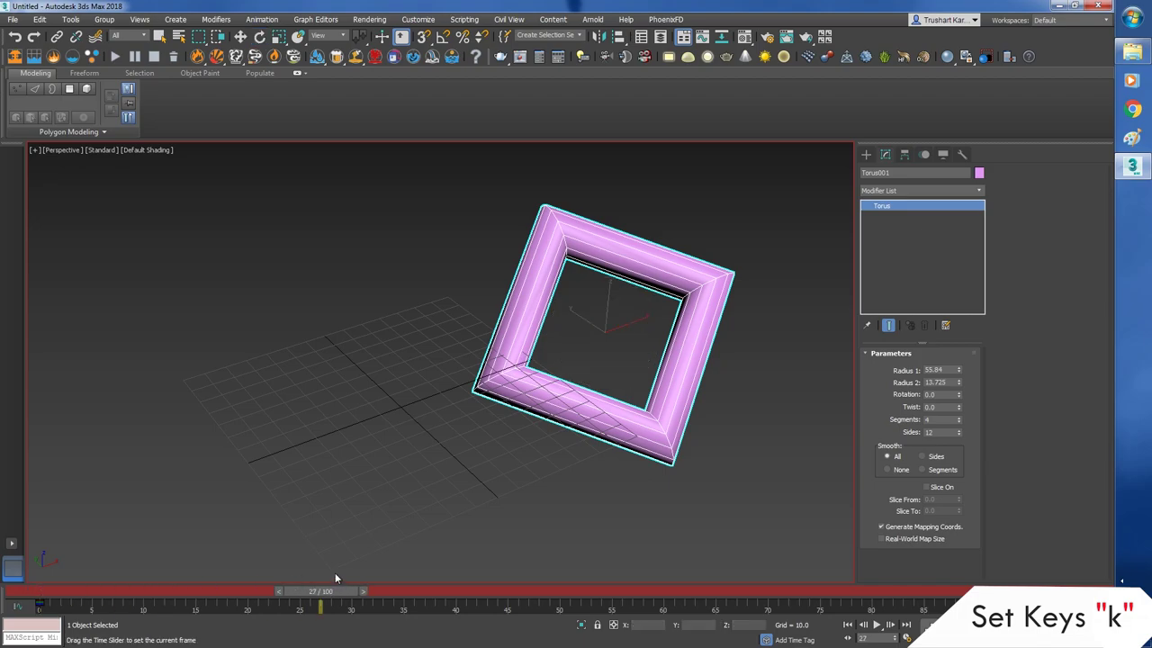
# - Move the torus along X to about -8.6 at frame 27, and rotate it at frame 29
pyautogui.press('w')
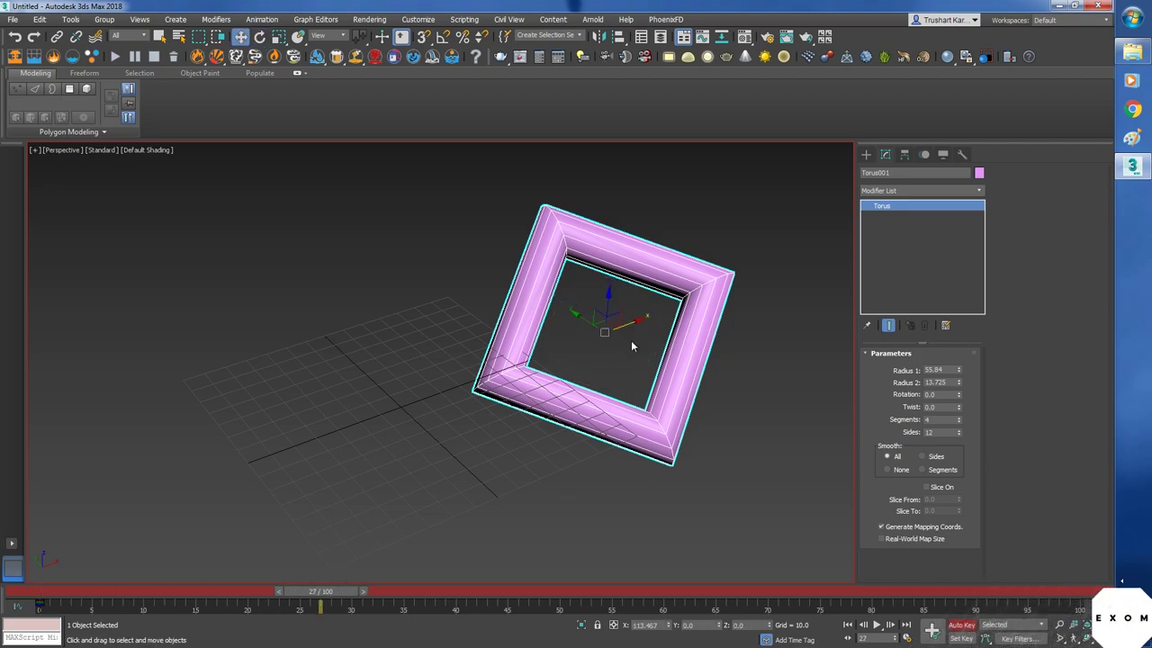
pyautogui.moveTo(628, 326); pyautogui.dragTo(406, 409)
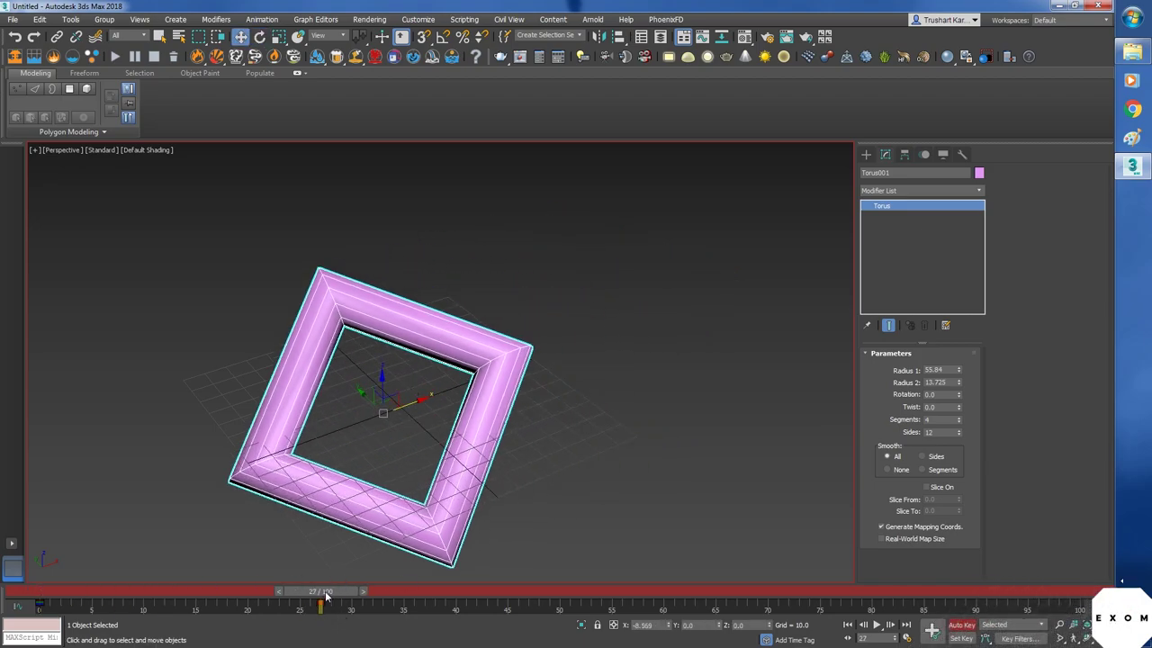
pyautogui.moveTo(326, 592); pyautogui.dragTo(355, 591)
pyautogui.press('e')
pyautogui.moveTo(355, 395); pyautogui.dragTo(378, 593)
# - Scale the torus up uniformly to about 127% at frame 31
pyautogui.press('r')
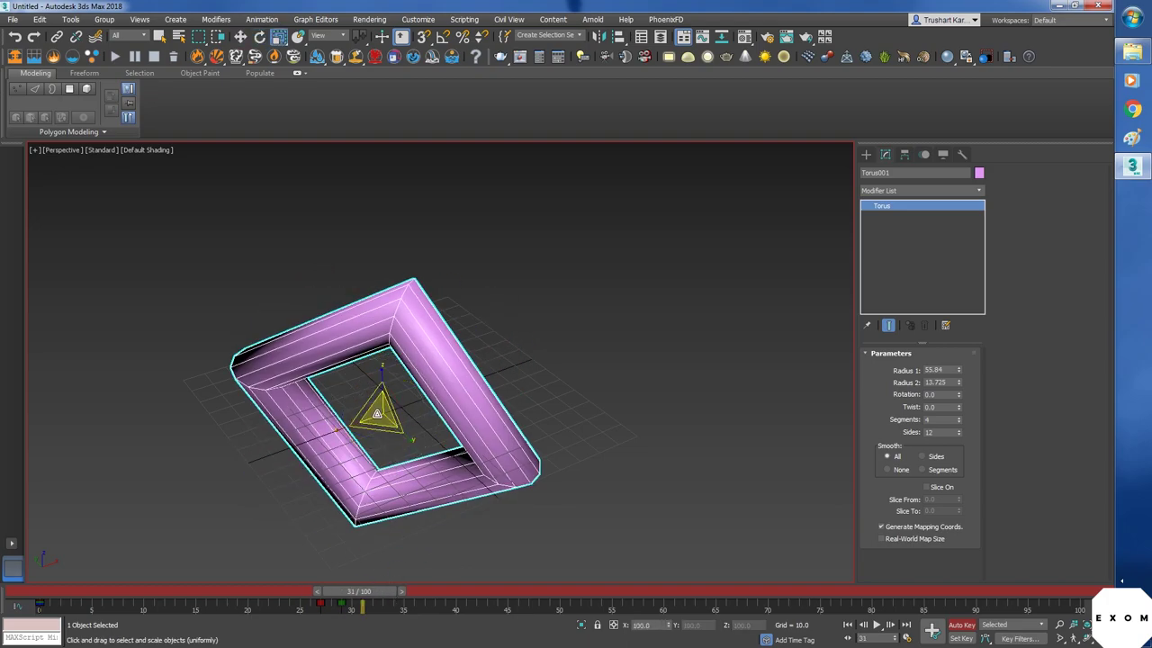
pyautogui.moveTo(374, 410); pyautogui.dragTo(428, 400)
pyautogui.moveTo(369, 591); pyautogui.dragTo(410, 591)
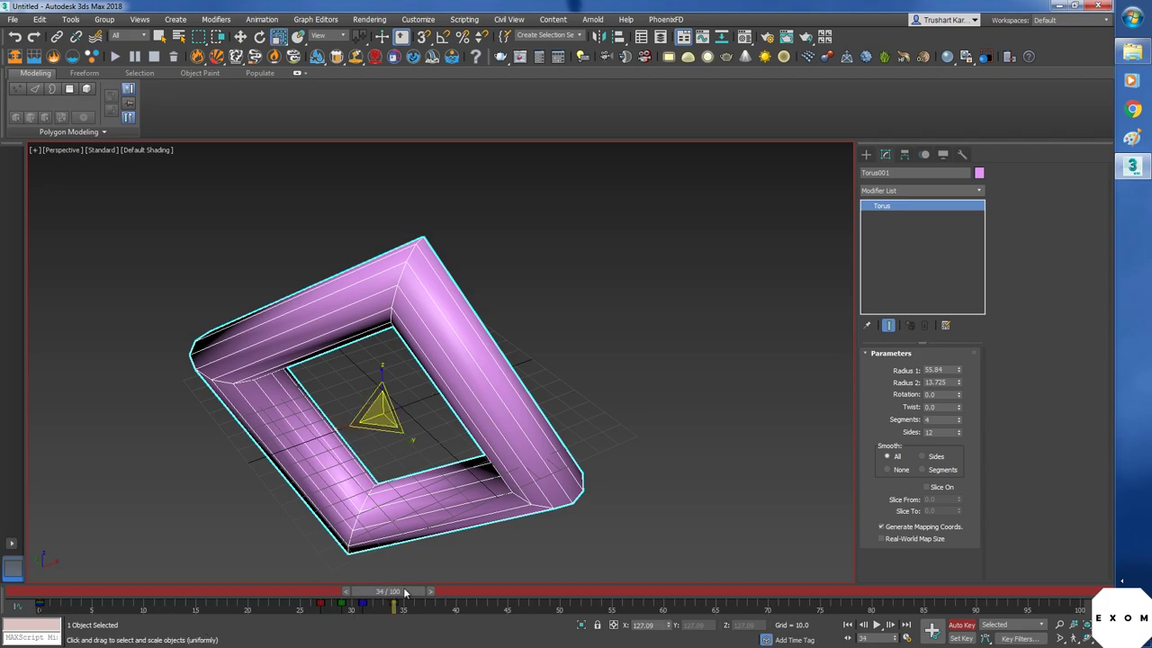
pyautogui.moveTo(405, 591); pyautogui.dragTo(422, 591)
pyautogui.click(1015, 638)
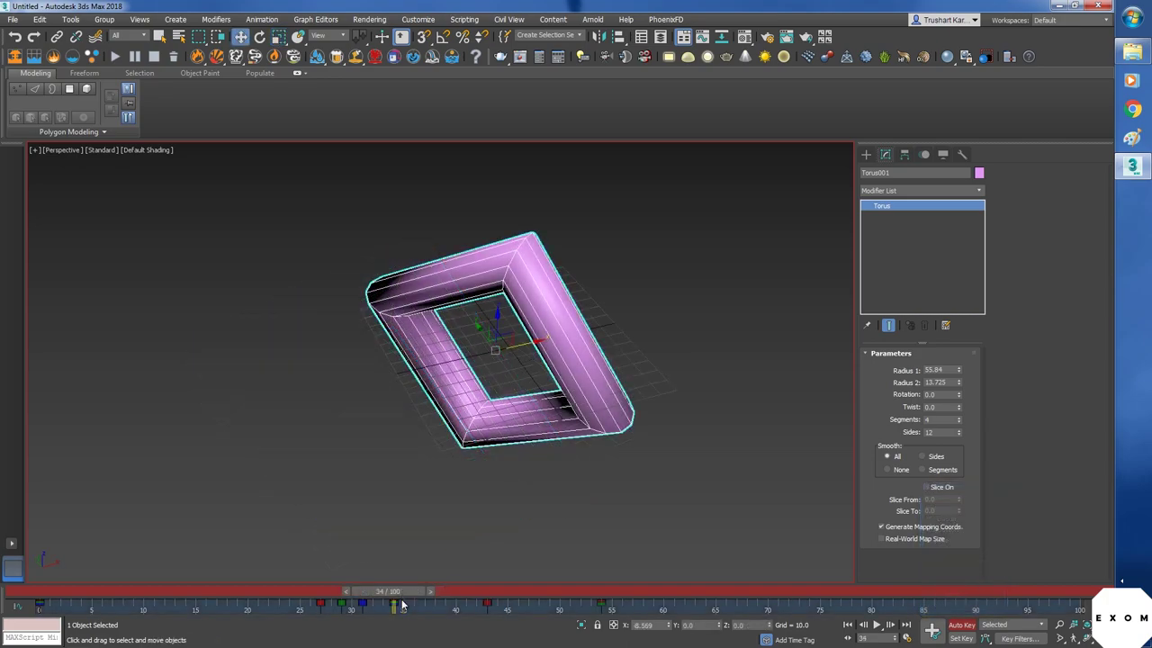
# - Open the Curve Editor for the torus and bring all of its animation curves into view
pyautogui.moveTo(393, 603); pyautogui.dragTo(394, 609)
pyautogui.click(315, 19)
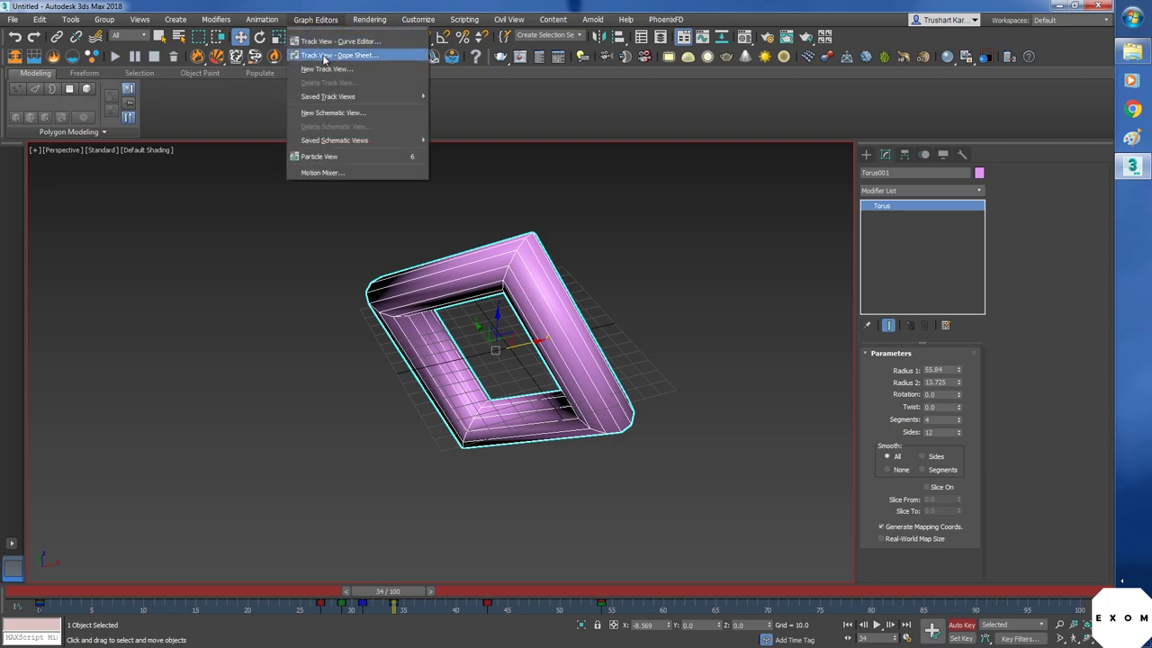
pyautogui.click(326, 42)
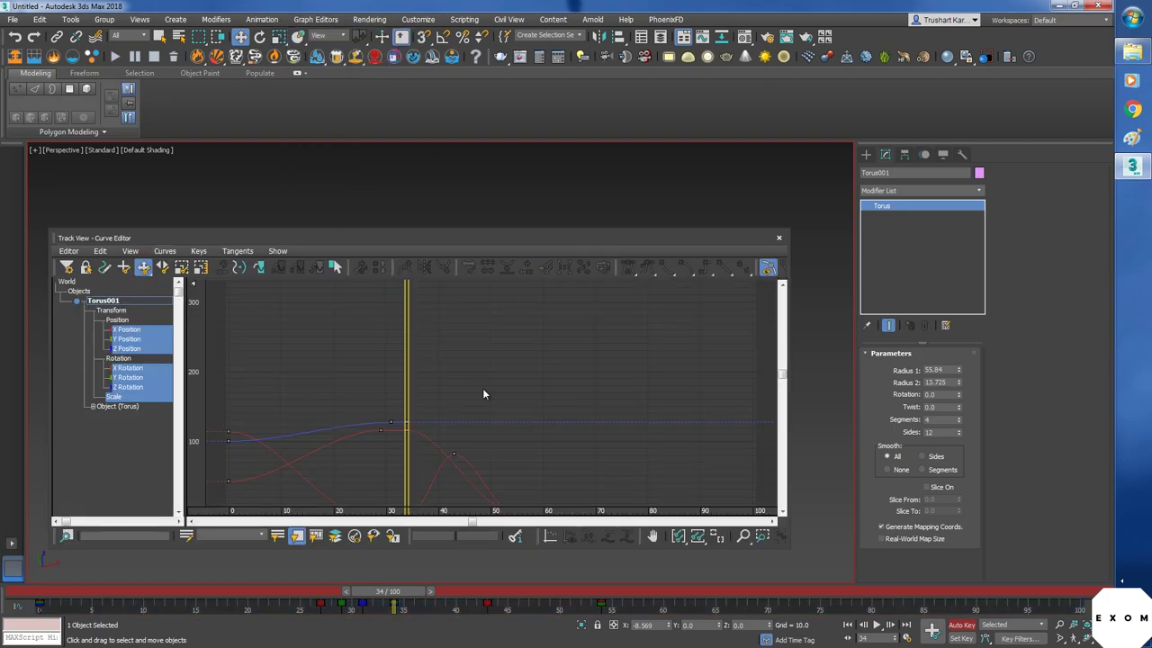
pyautogui.moveTo(303, 240); pyautogui.dragTo(345, 209)
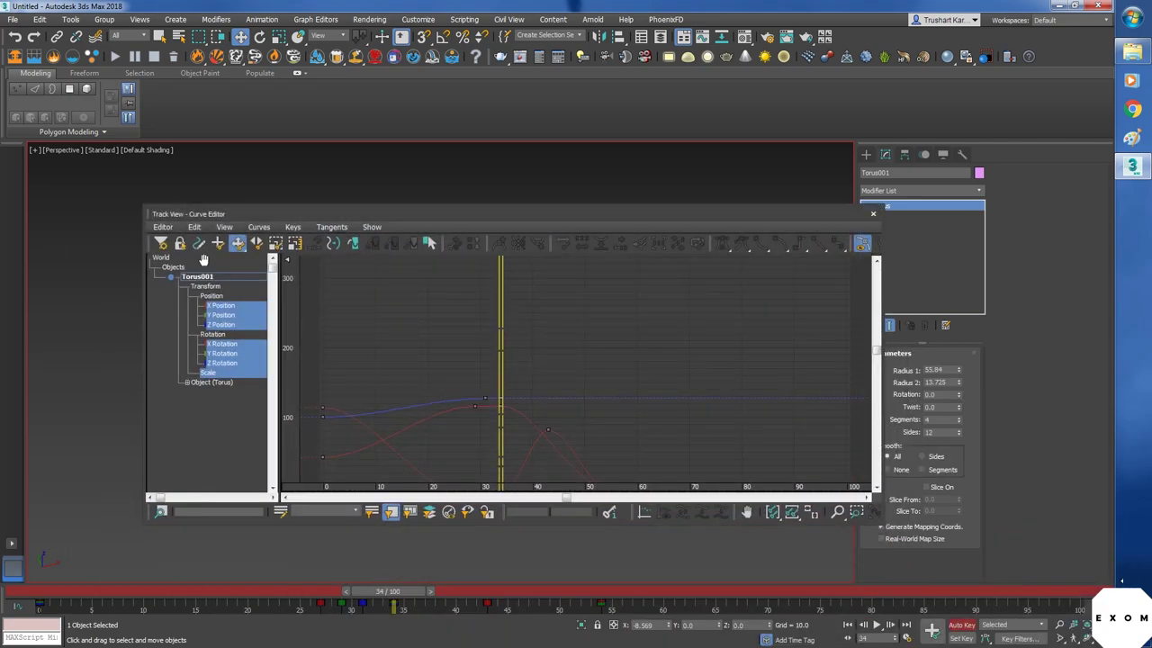
pyautogui.moveTo(522, 221); pyautogui.dragTo(496, 171)
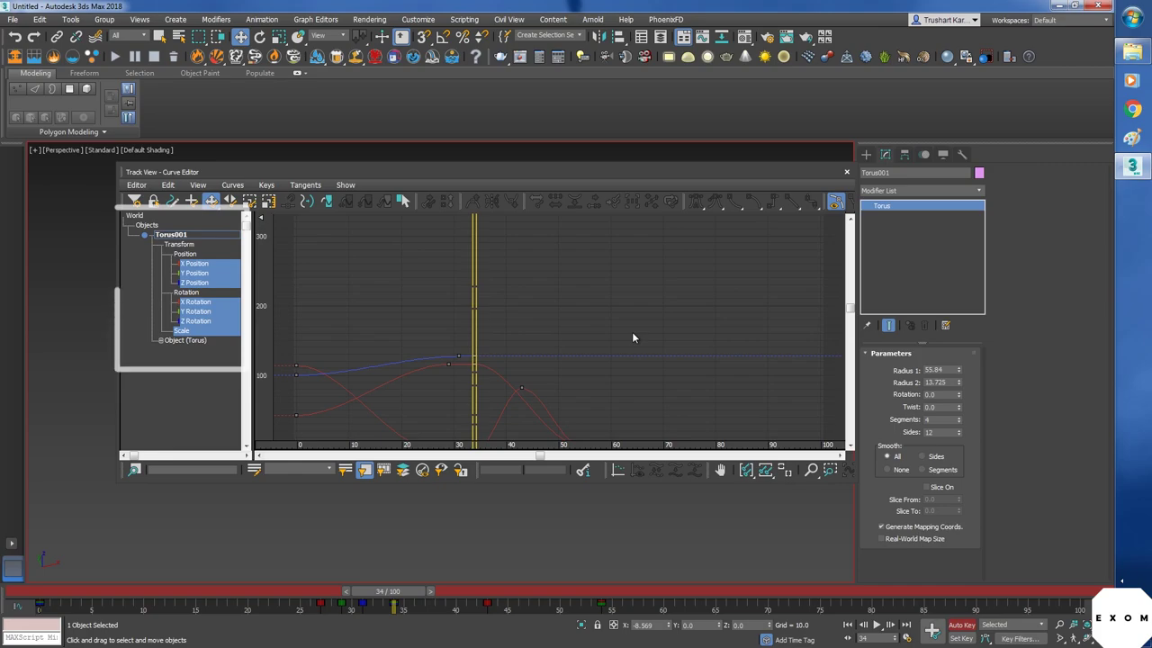
pyautogui.moveTo(851, 320); pyautogui.dragTo(850, 358)
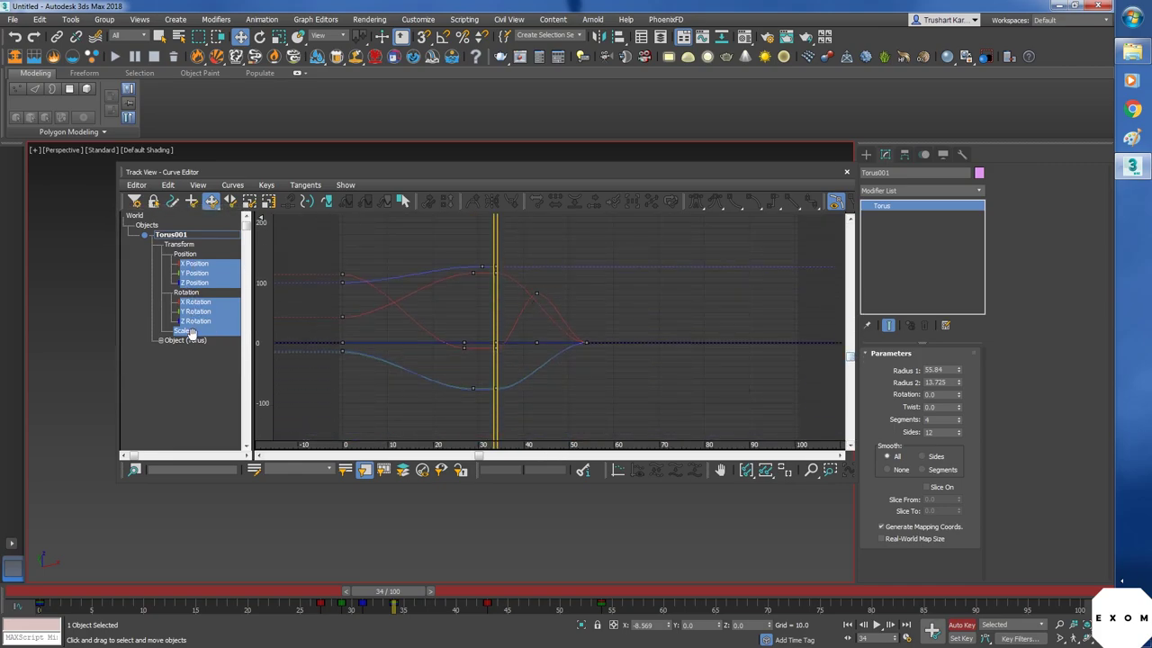
# - Show only the torus's X, Y and Z Position curves and add a position key at about frame 37
pyautogui.moveTo(195, 283); pyautogui.dragTo(193, 266)
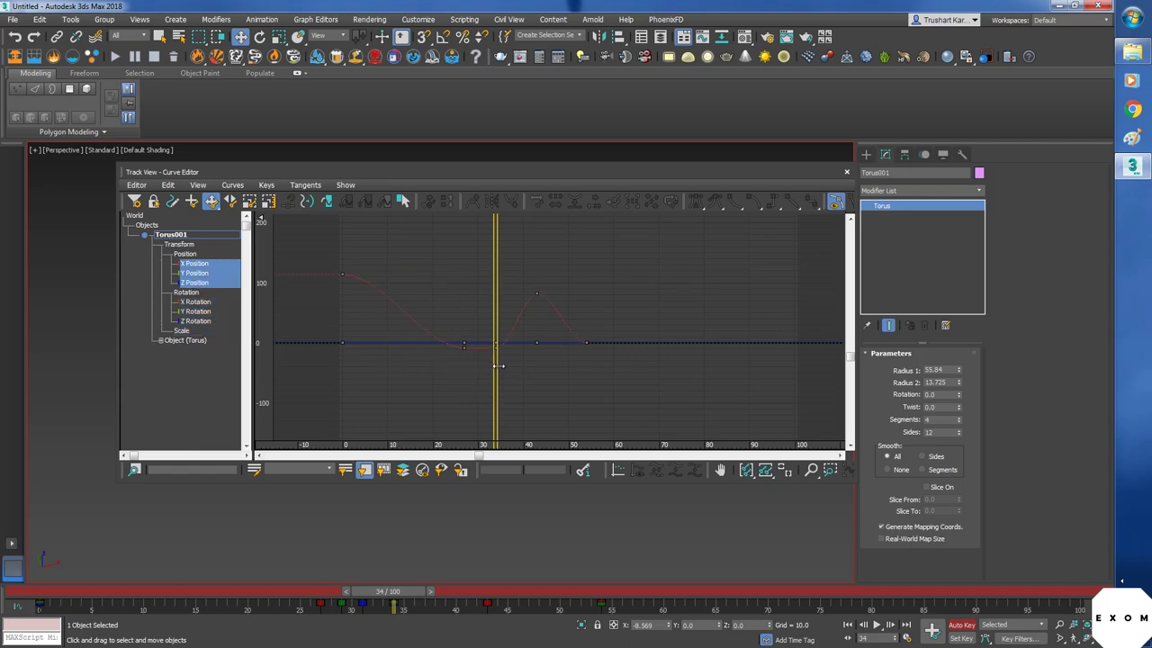
pyautogui.moveTo(492, 337); pyautogui.dragTo(511, 346)
pyautogui.click(480, 527)
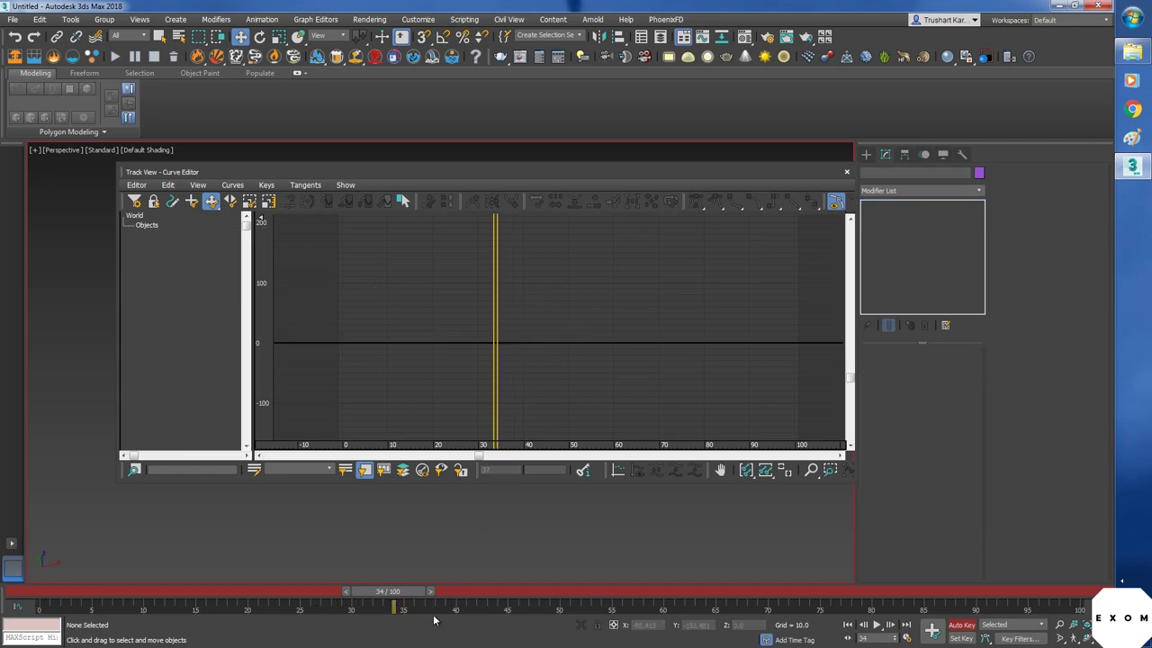
pyautogui.moveTo(792, 175); pyautogui.dragTo(783, 297)
pyautogui.click(506, 248)
pyautogui.moveTo(521, 293); pyautogui.dragTo(521, 168)
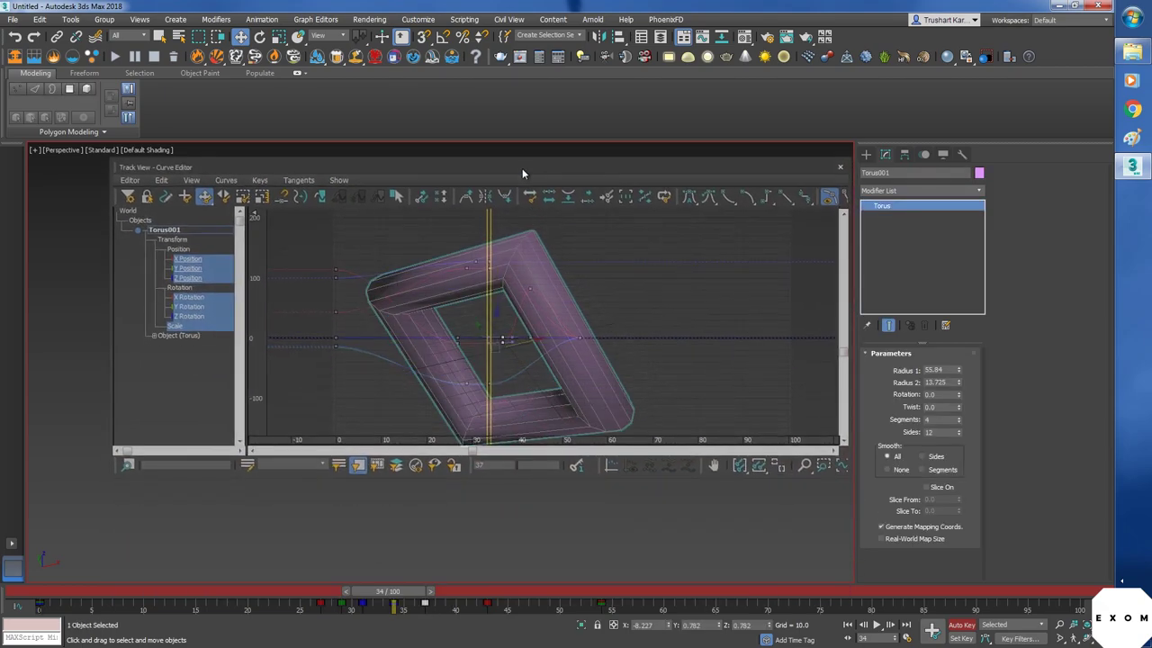
# - Switch to Set Key mode, move the torus to about Y -140 and Z 163, and set its key at frame 57
pyautogui.moveTo(410, 593); pyautogui.dragTo(385, 594)
pyautogui.click(406, 611)
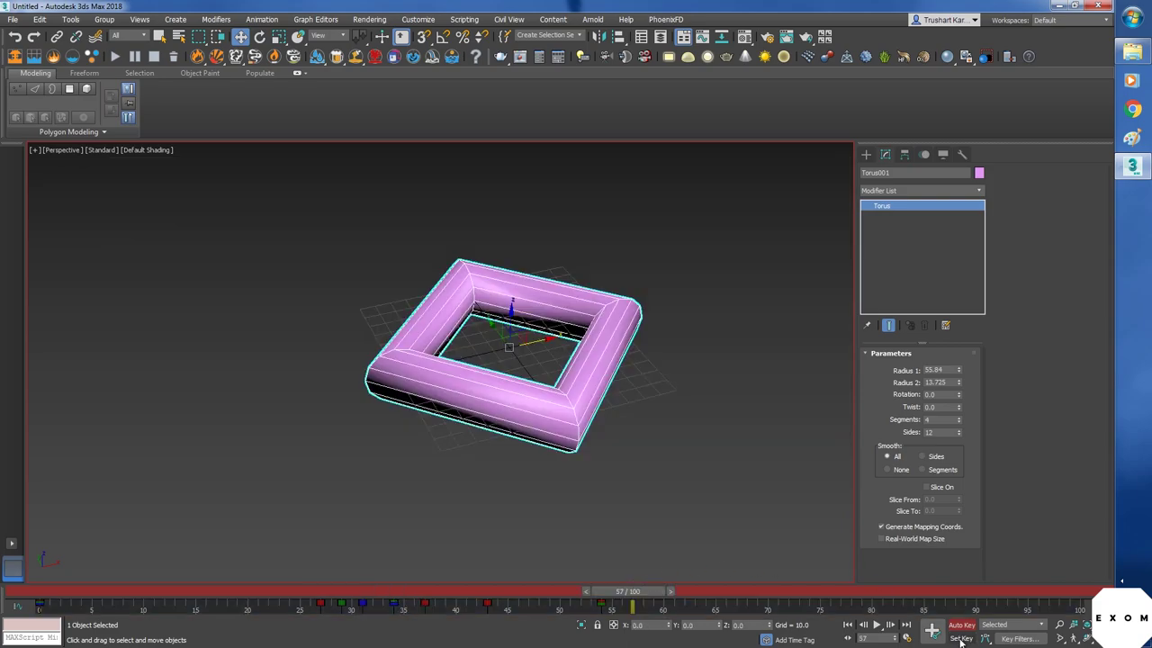
pyautogui.click(961, 638)
pyautogui.keyDown('alt'); pyautogui.moveTo(531, 347); pyautogui.dragTo(515, 360, button='middle'); pyautogui.keyUp('alt')
pyautogui.moveTo(525, 334); pyautogui.dragTo(601, 236)
pyautogui.keyDown('alt'); pyautogui.moveTo(610, 400); pyautogui.dragTo(616, 349, button='middle'); pyautogui.keyUp('alt')
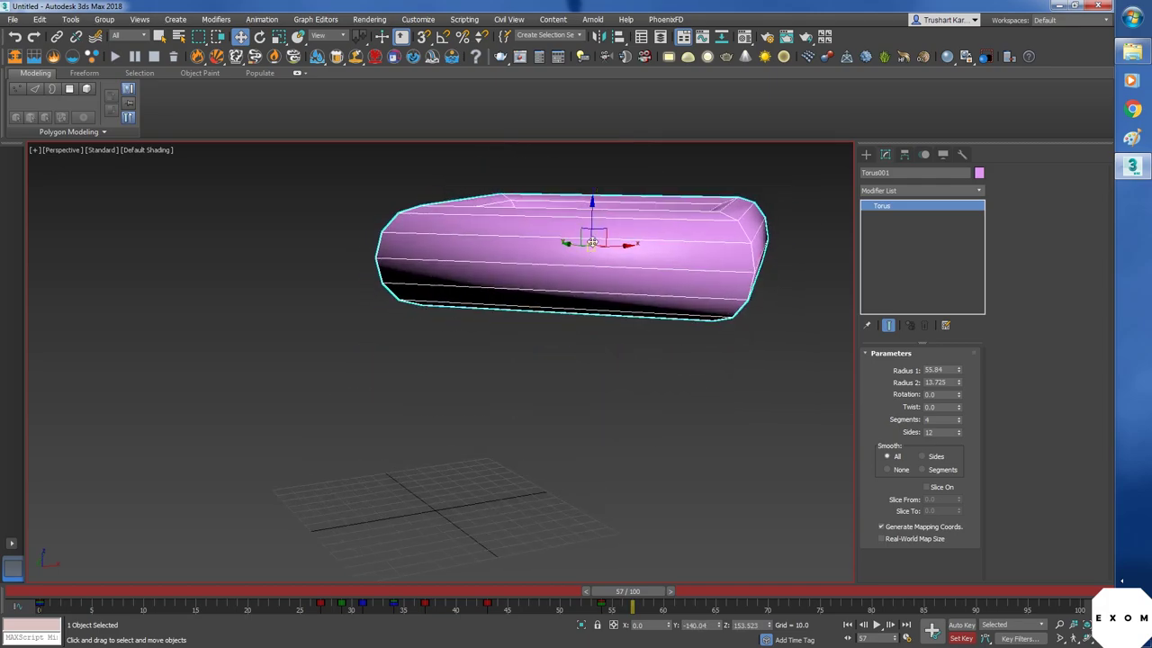
pyautogui.moveTo(585, 227); pyautogui.dragTo(511, 227)
pyautogui.keyDown('alt'); pyautogui.moveTo(572, 362); pyautogui.dragTo(545, 358, button='middle'); pyautogui.keyUp('alt')
pyautogui.scroll(-4, 545, 362)
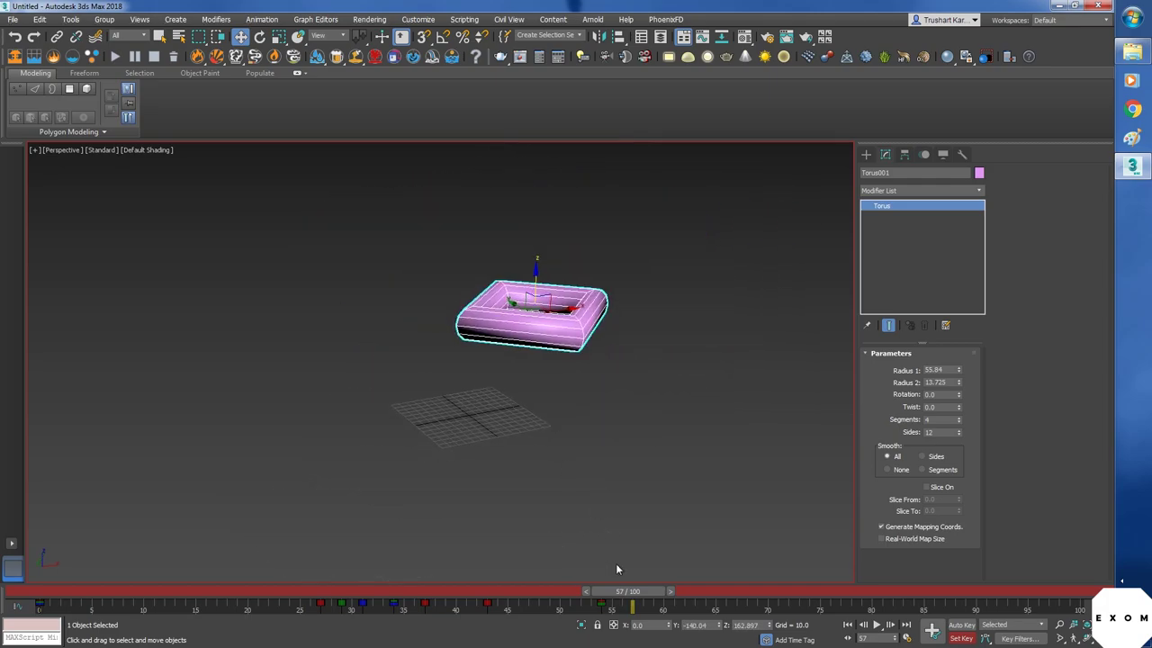
pyautogui.click(931, 631)
# - Move the torus to about Y 99 and Z -9.6 and set its key at frame 69
pyautogui.moveTo(646, 592); pyautogui.dragTo(771, 592)
pyautogui.keyDown('alt'); pyautogui.moveTo(579, 453); pyautogui.dragTo(601, 470, button='middle'); pyautogui.keyUp('alt')
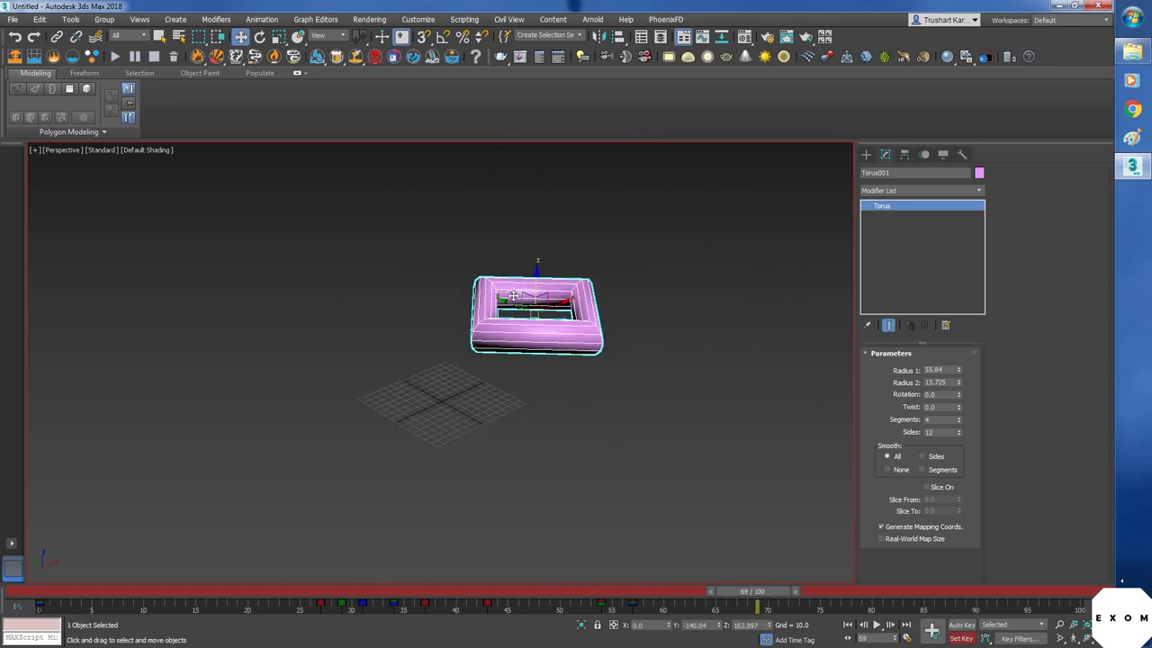
pyautogui.moveTo(512, 307); pyautogui.dragTo(360, 239)
pyautogui.click(932, 631)
pyautogui.keyDown('alt'); pyautogui.moveTo(462, 421); pyautogui.dragTo(472, 445, button='middle'); pyautogui.keyUp('alt')
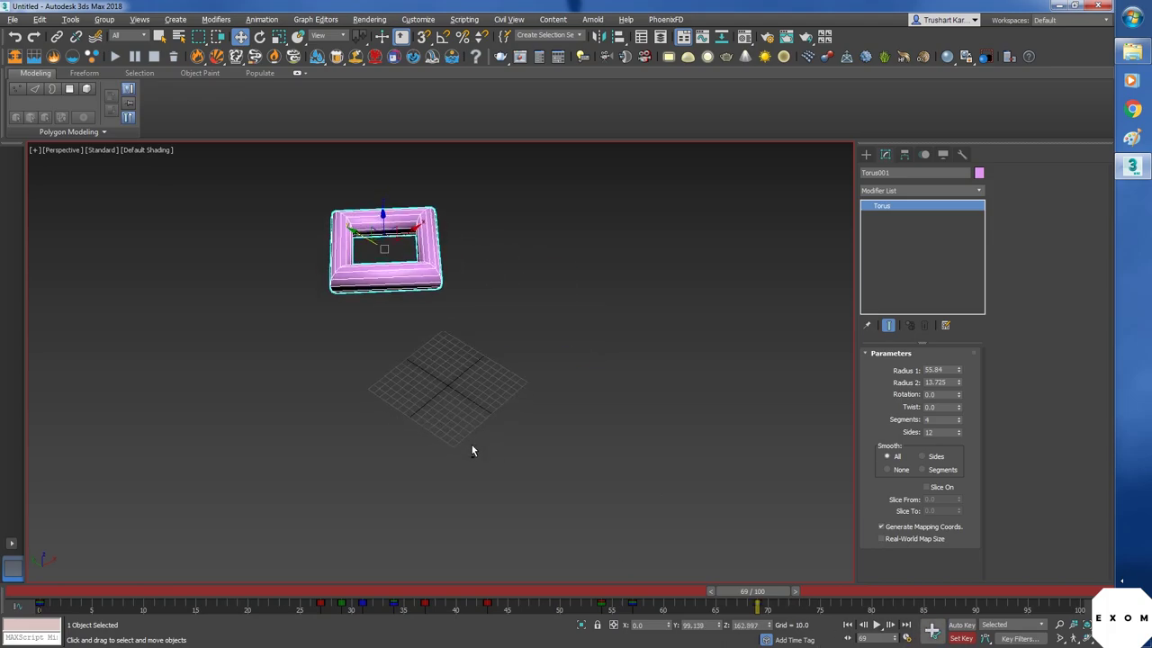
pyautogui.moveTo(381, 218); pyautogui.dragTo(561, 439)
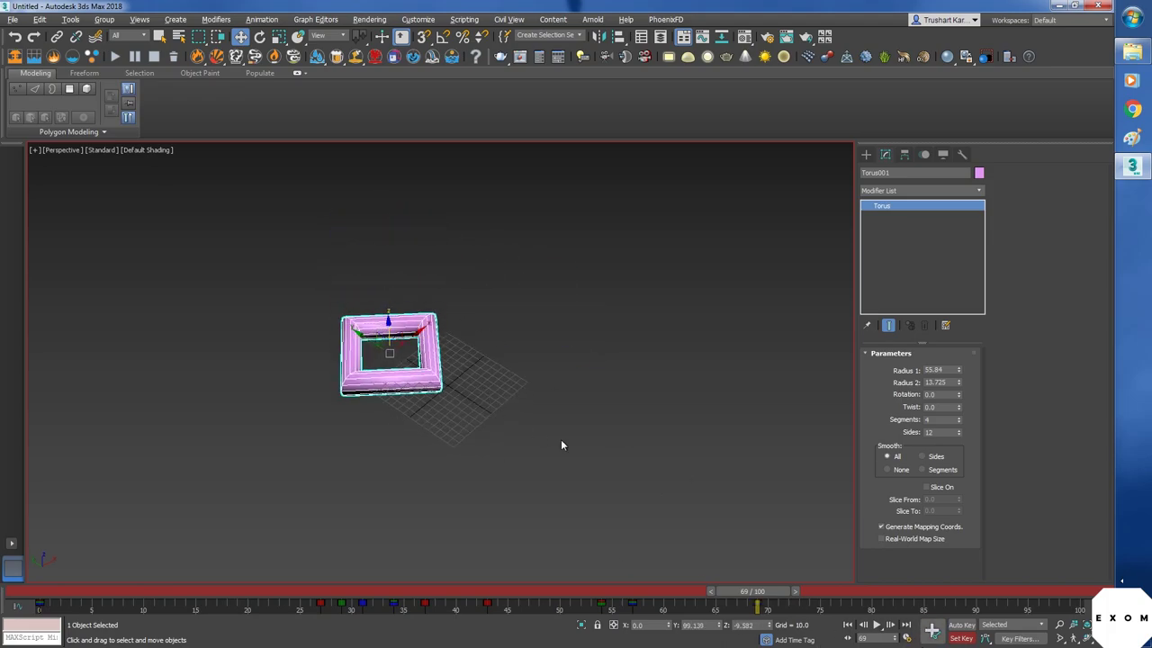
pyautogui.click(679, 593)
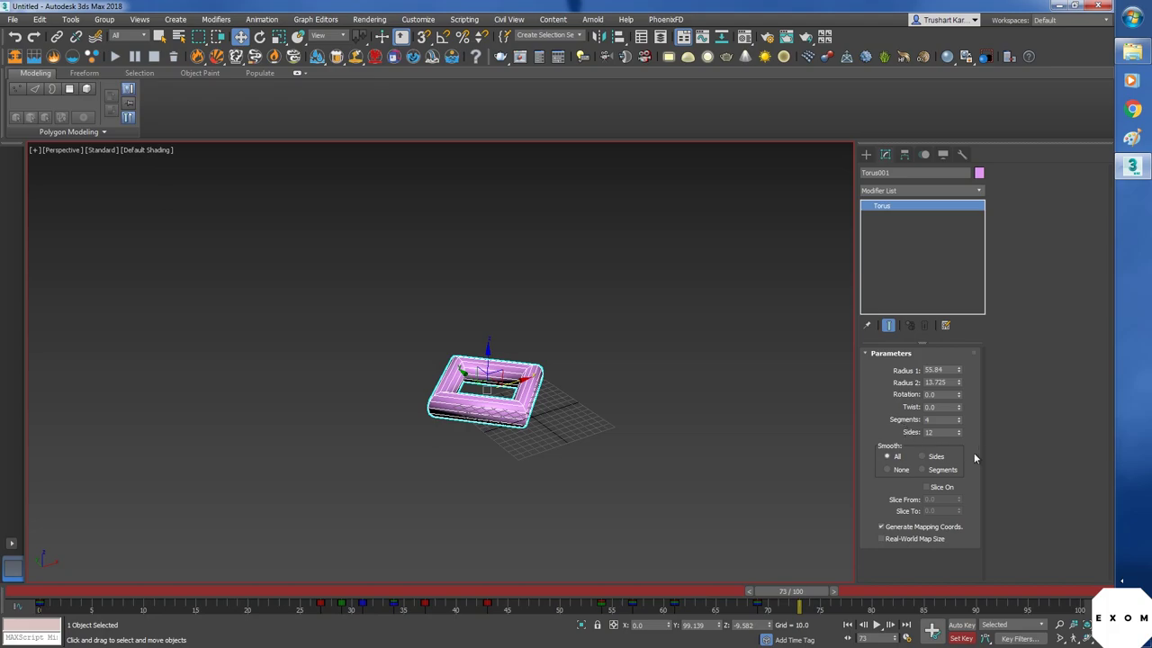
# - Turn on Auto Key and set the torus's segments to 62 at frame 75
pyautogui.moveTo(961, 421); pyautogui.dragTo(960, 404)
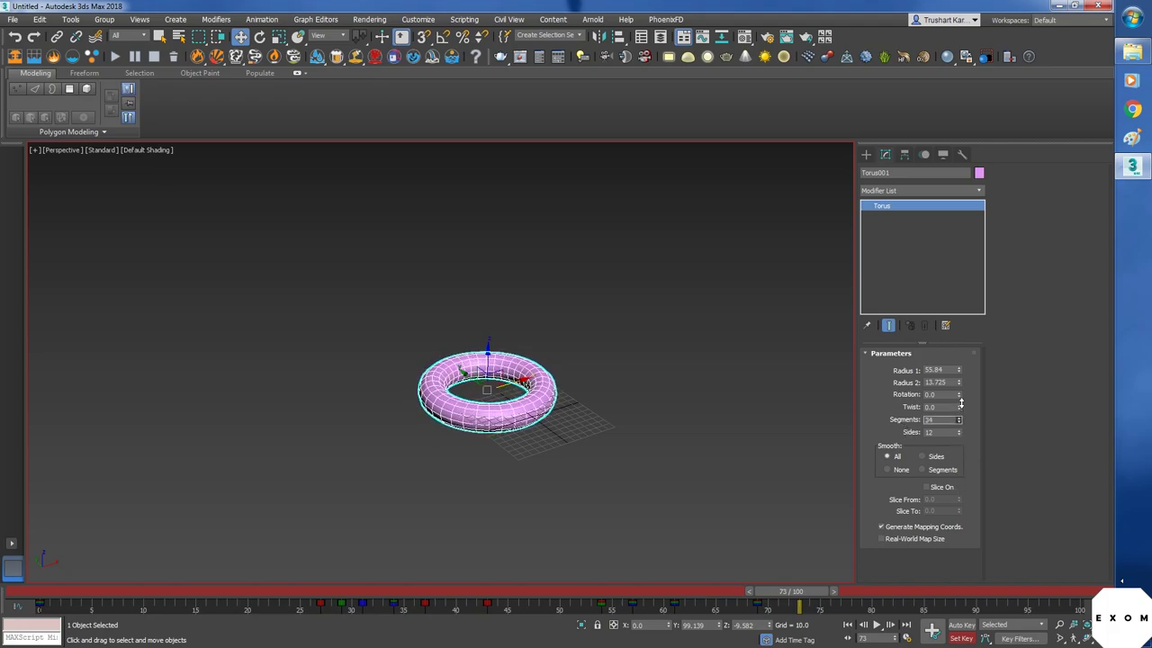
pyautogui.click(959, 625)
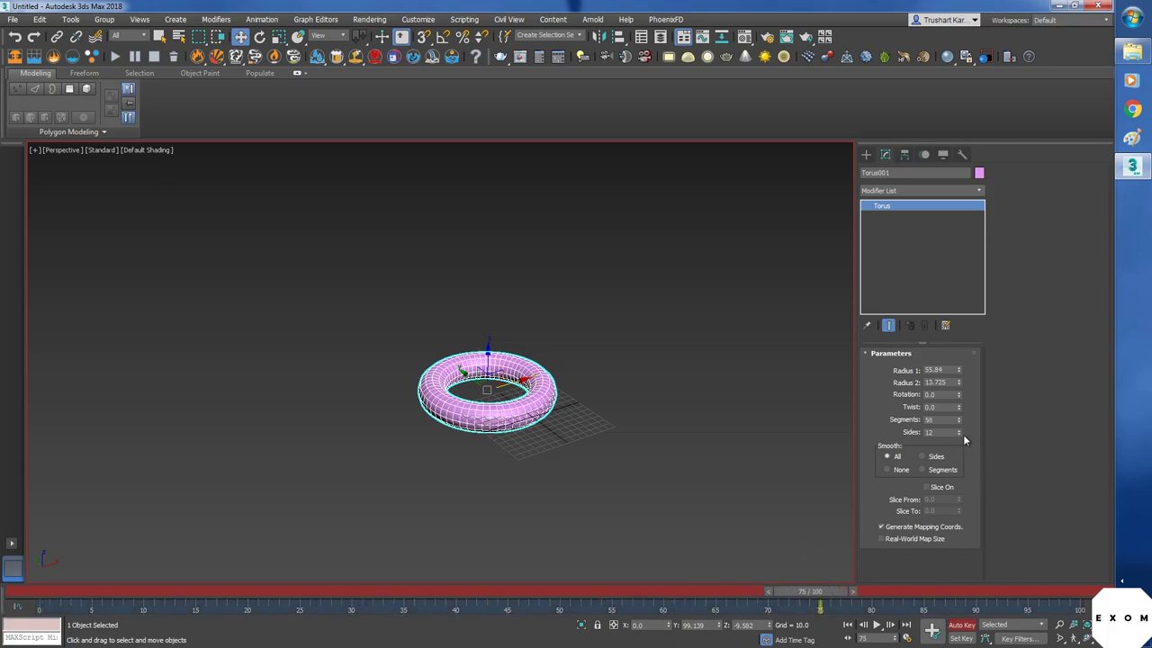
pyautogui.moveTo(957, 422); pyautogui.dragTo(957, 418)
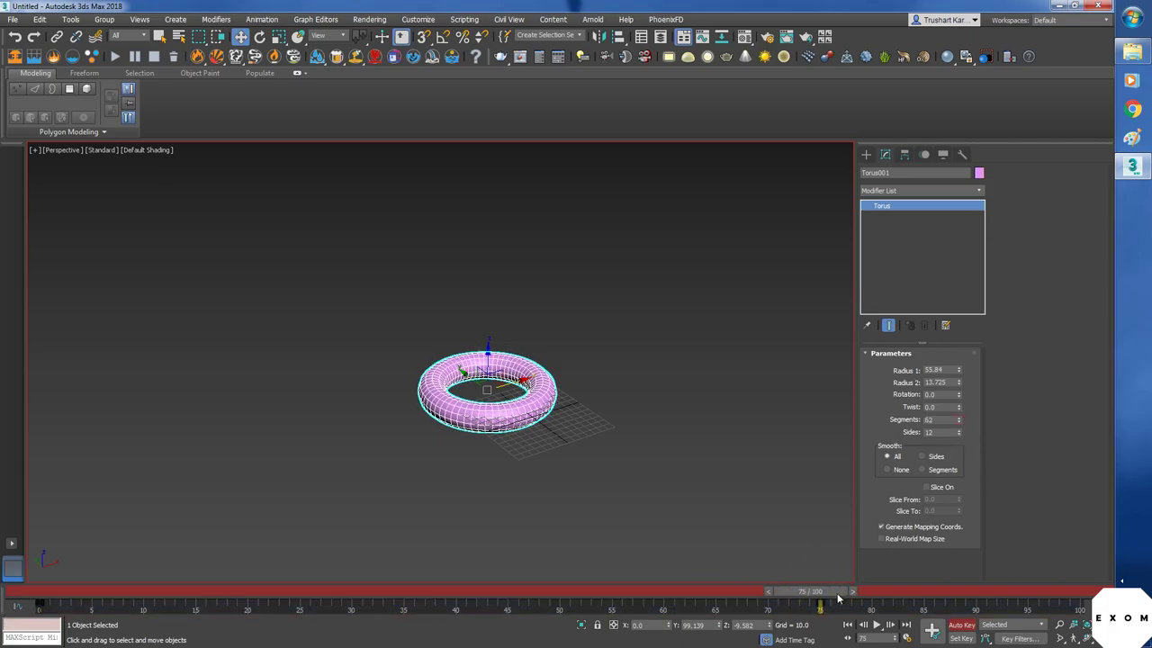
pyautogui.moveTo(837, 598); pyautogui.dragTo(792, 603)
pyautogui.press('w')
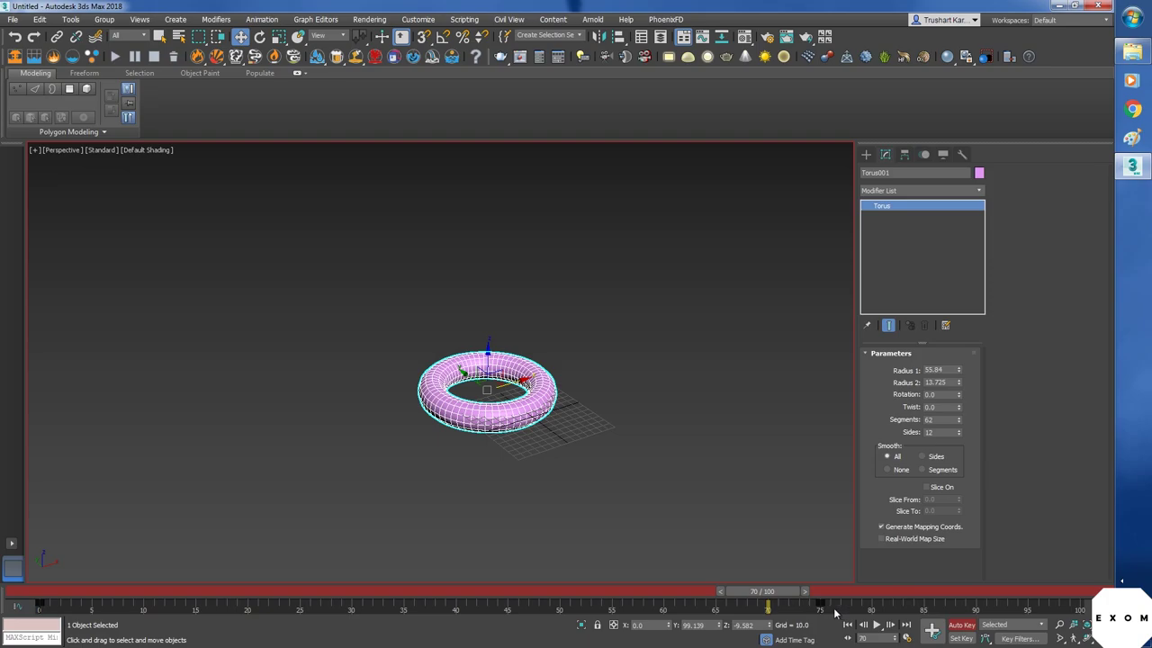
# - Set the torus's segments to 4 at frame 75 and turn off Auto Key
pyautogui.moveTo(781, 594); pyautogui.dragTo(834, 594)
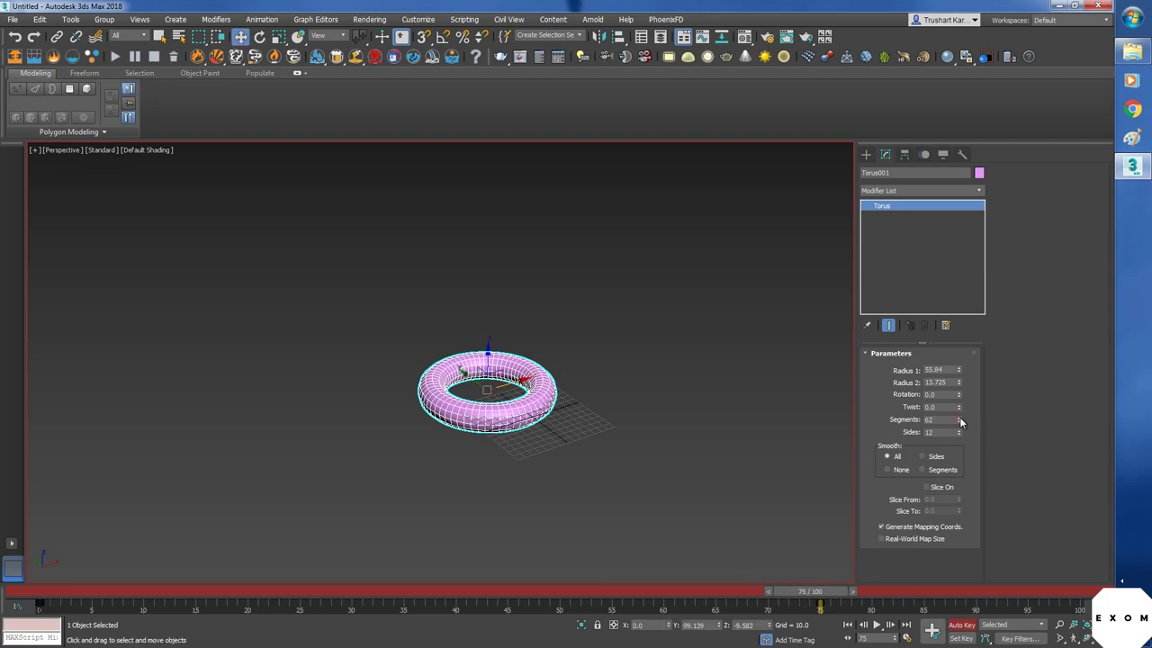
pyautogui.moveTo(959, 420); pyautogui.dragTo(957, 453)
pyautogui.moveTo(821, 592); pyautogui.dragTo(779, 598)
pyautogui.press('n')
pyautogui.press('w')
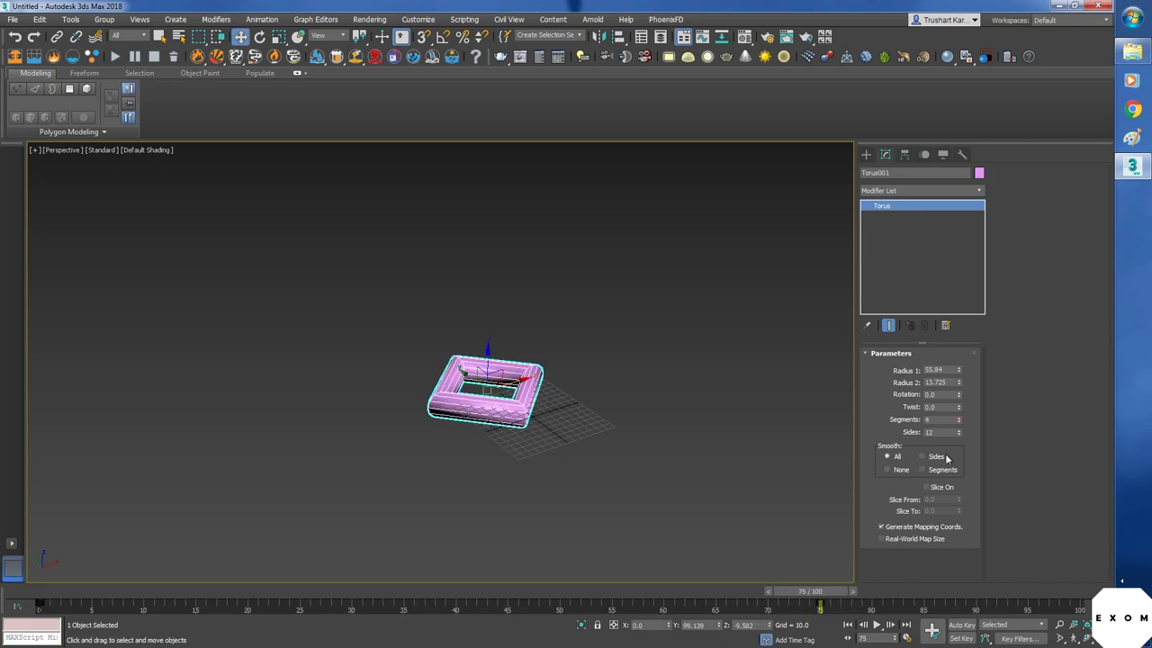
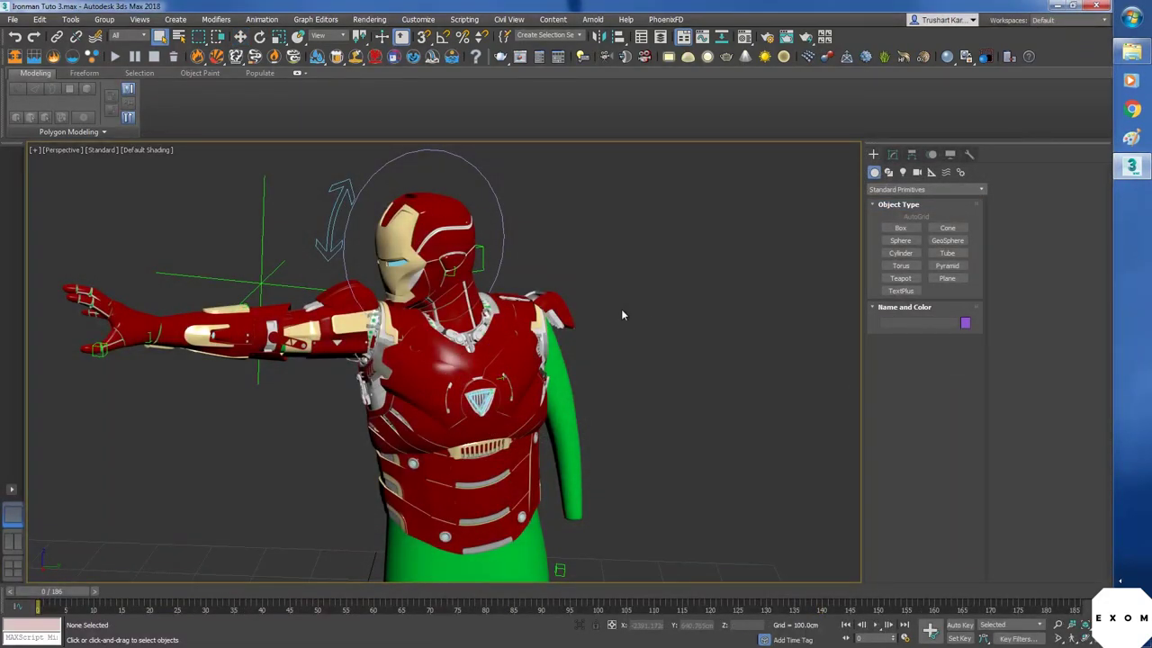
# - Select the dummy helper behind the Iron Man helmet and set the reference coordinate system to Local
pyautogui.click(483, 270)
pyautogui.keyDown('alt'); pyautogui.moveTo(483, 270); pyautogui.dragTo(513, 371, button='middle'); pyautogui.keyUp('alt')
pyautogui.press('w')
pyautogui.click(319, 36)
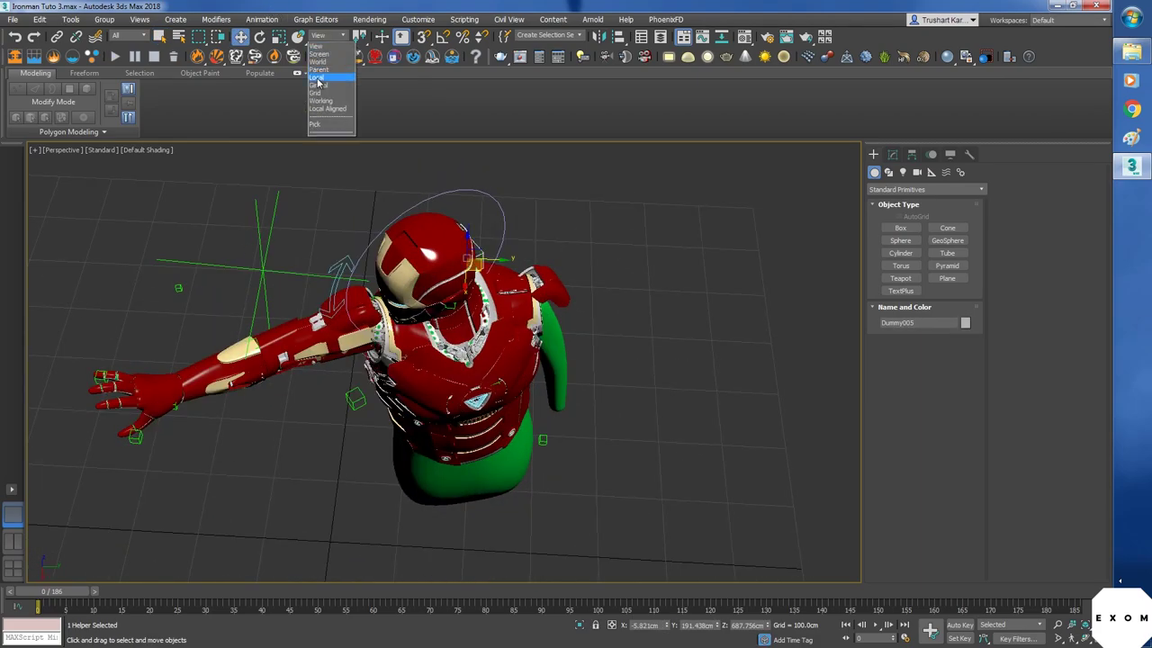
pyautogui.click(324, 79)
pyautogui.press('e')
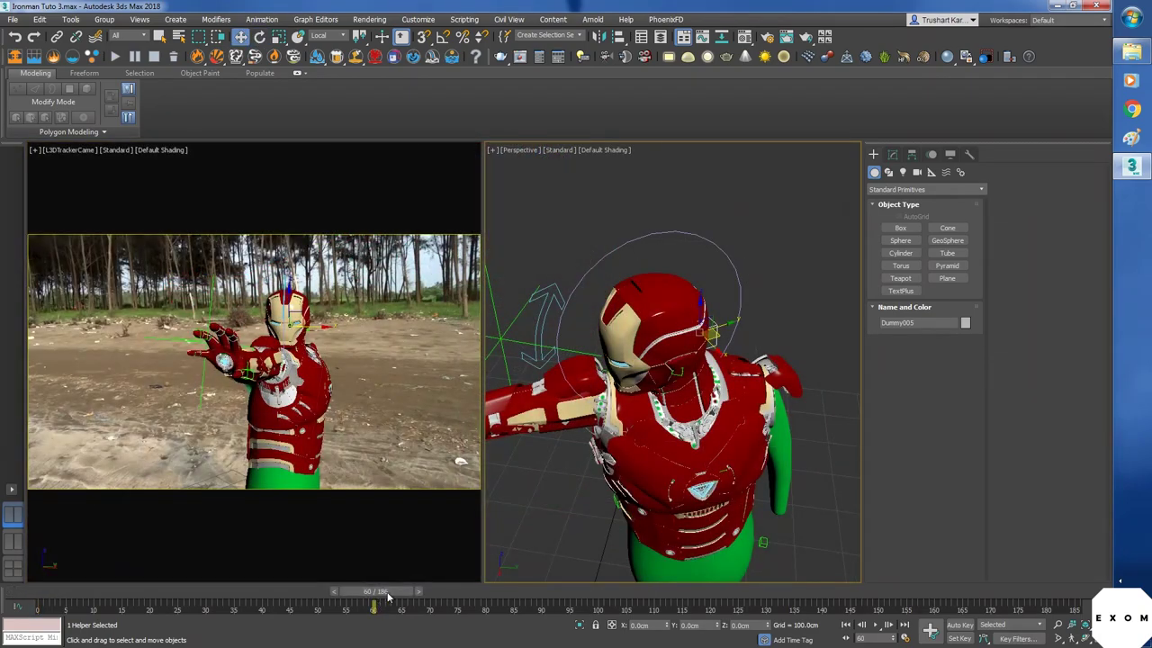
# - Turn on Auto Key, key the helmet dummy's worn position at frame 40 and return to frame 0
pyautogui.moveTo(388, 596); pyautogui.dragTo(282, 594)
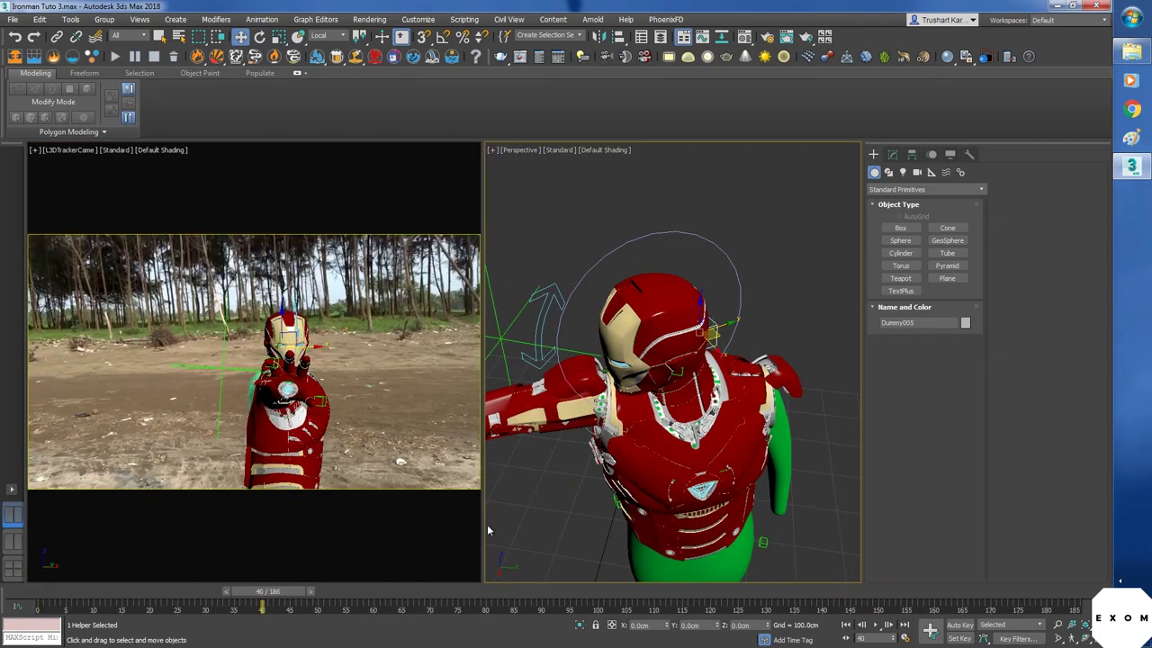
pyautogui.click(959, 624)
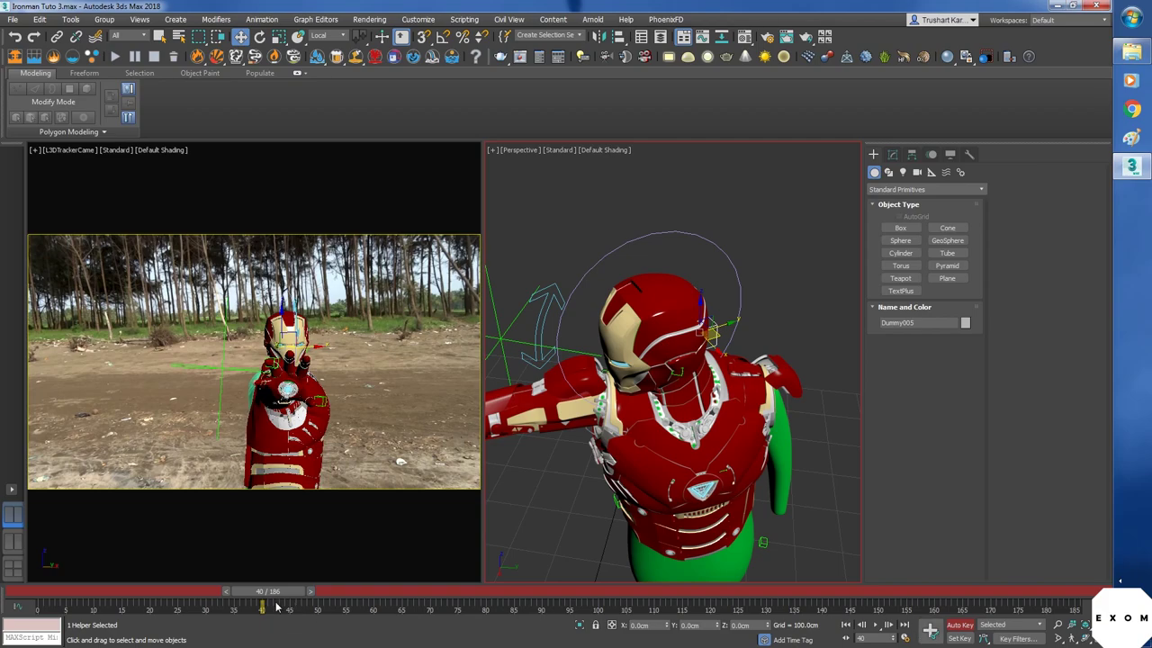
pyautogui.moveTo(257, 593); pyautogui.dragTo(2, 601)
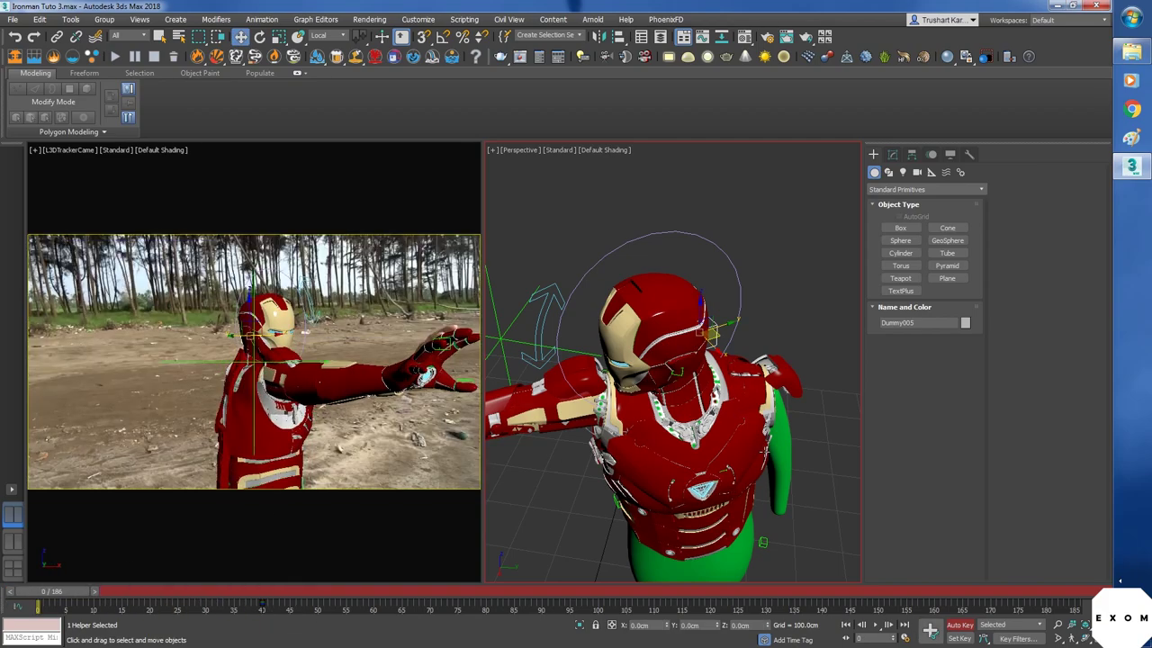
# - At frame 0, move the helmet's dummy helper high above the body, clear of the green head
pyautogui.keyDown('alt'); pyautogui.moveTo(765, 452); pyautogui.dragTo(703, 413, button='middle'); pyautogui.keyUp('alt')
pyautogui.moveTo(693, 397); pyautogui.dragTo(784, 110)
pyautogui.scroll(-2, 758, 165)
pyautogui.moveTo(777, 191); pyautogui.dragTo(778, 361, button='middle')
pyautogui.moveTo(734, 318); pyautogui.dragTo(716, 279)
pyautogui.moveTo(77, 594); pyautogui.dragTo(19, 602)
pyautogui.press('w')
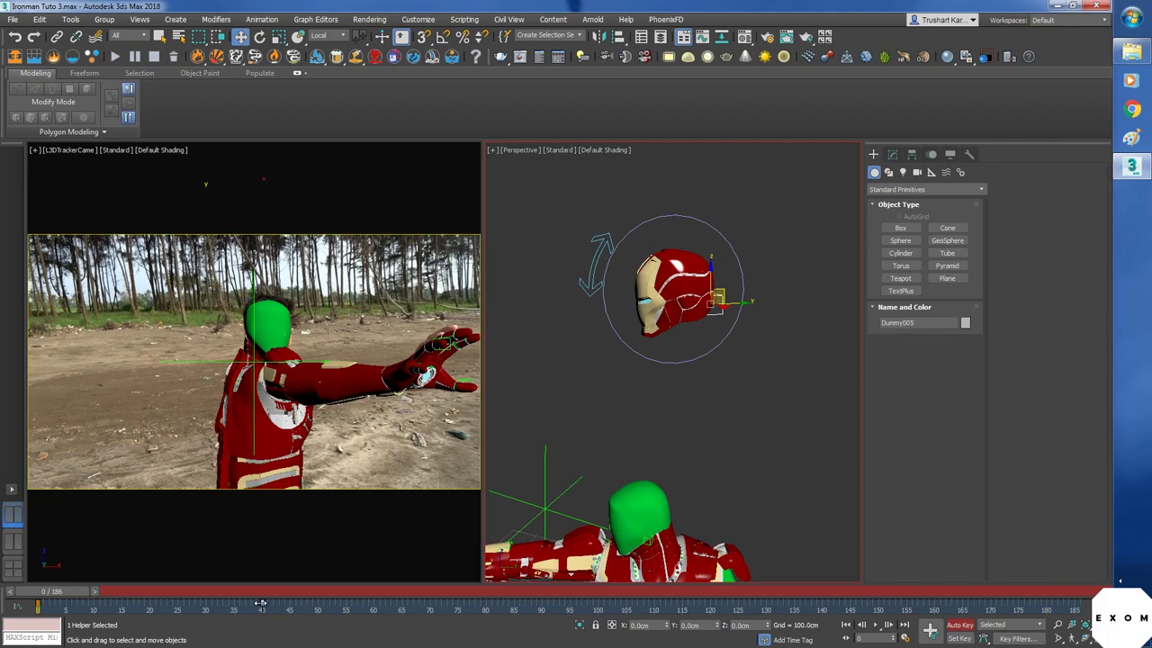
# - Move the helmet dummy's key from frame 40 to frame 60 and preview the motion at frame 40
pyautogui.moveTo(260, 602); pyautogui.dragTo(373, 609)
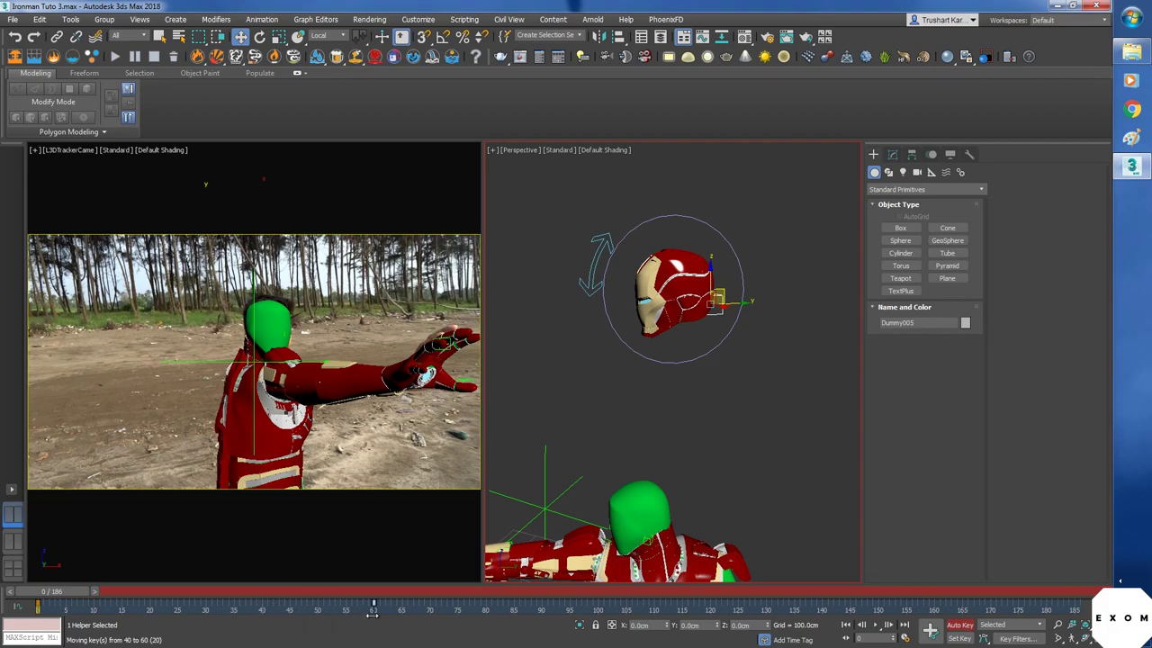
pyautogui.click(263, 592)
pyautogui.click(304, 591)
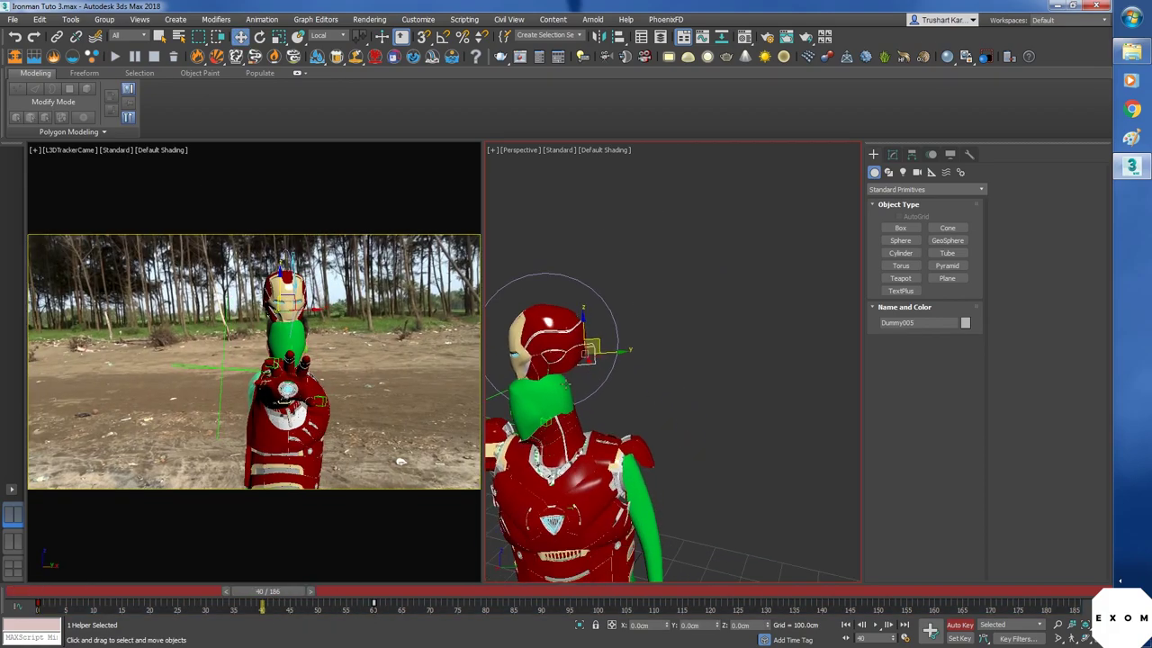
# - At frame 40, move the helmet's dummy away behind the green head, turn off Auto Key and clear the selection
pyautogui.moveTo(598, 340); pyautogui.dragTo(705, 373)
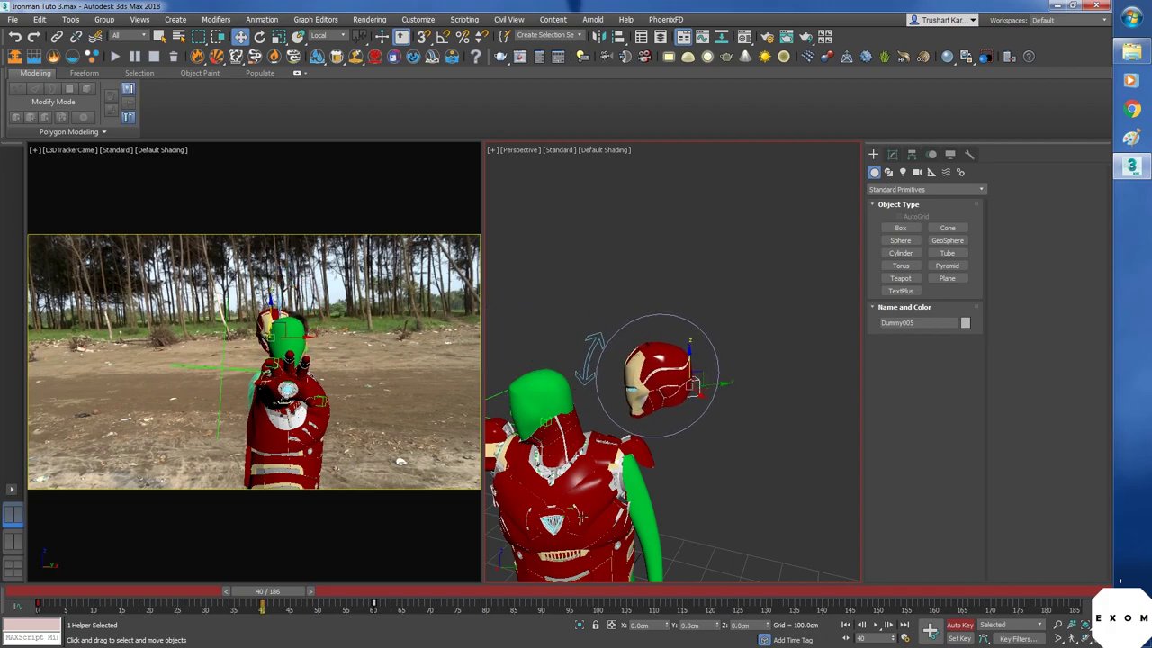
pyautogui.click(960, 625)
pyautogui.click(831, 478)
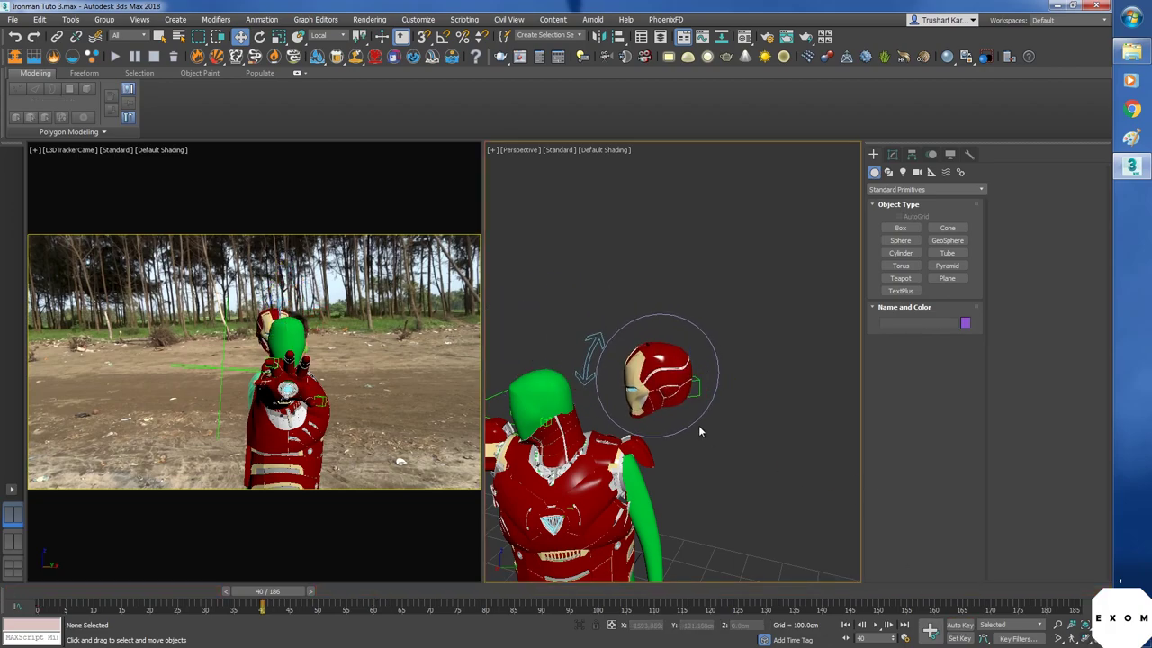
# - Rotate the circle control around the helmet to swing its plates open, and reselect the helmet's dummy
pyautogui.click(695, 422)
pyautogui.press('e')
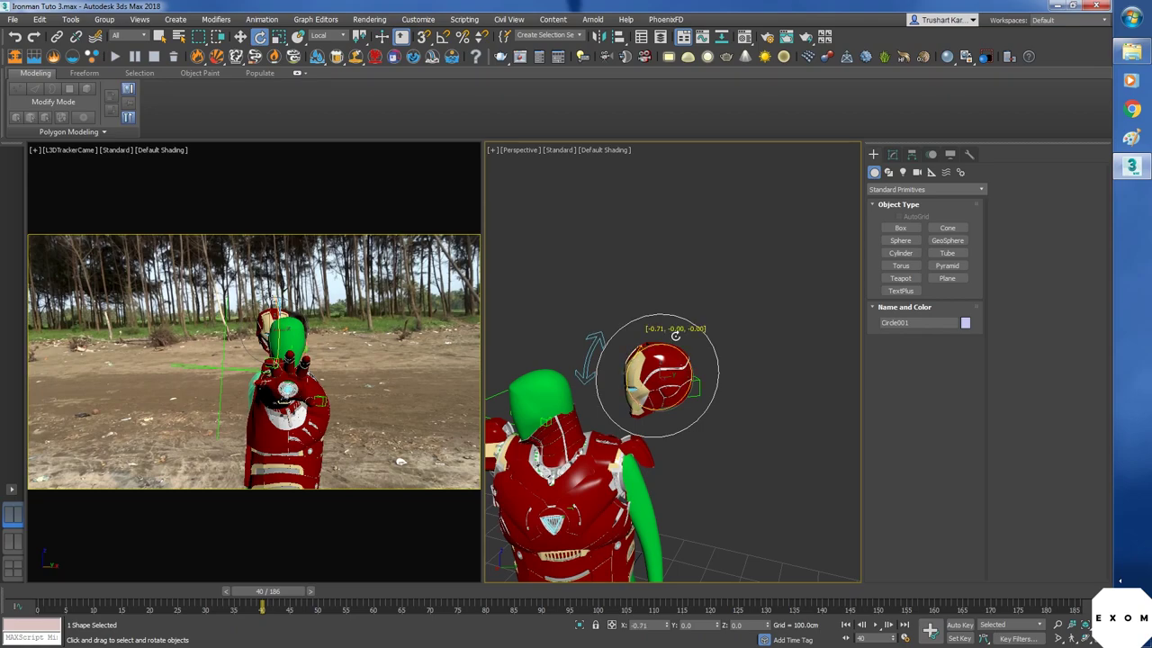
pyautogui.moveTo(676, 333); pyautogui.dragTo(15, 401)
pyautogui.click(698, 394)
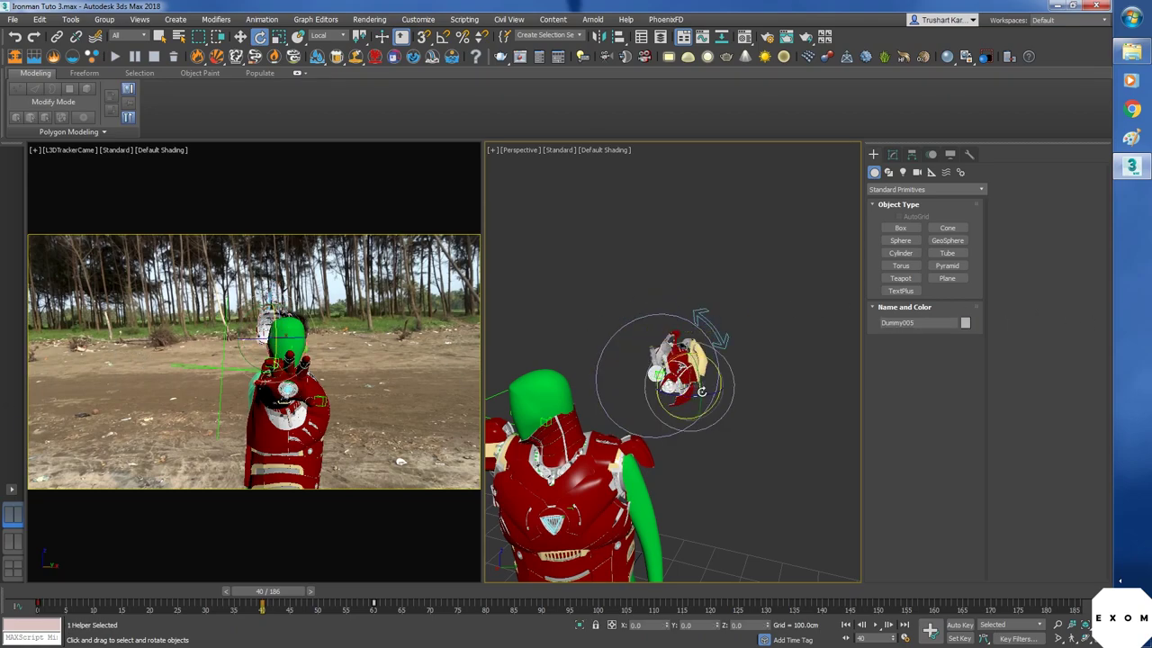
# - With Auto Key on at frame 40, rotate the helmet's dummy so the opened helmet tilts backward
pyautogui.keyDown('alt'); pyautogui.moveTo(686, 525); pyautogui.dragTo(779, 517, button='middle'); pyautogui.keyUp('alt')
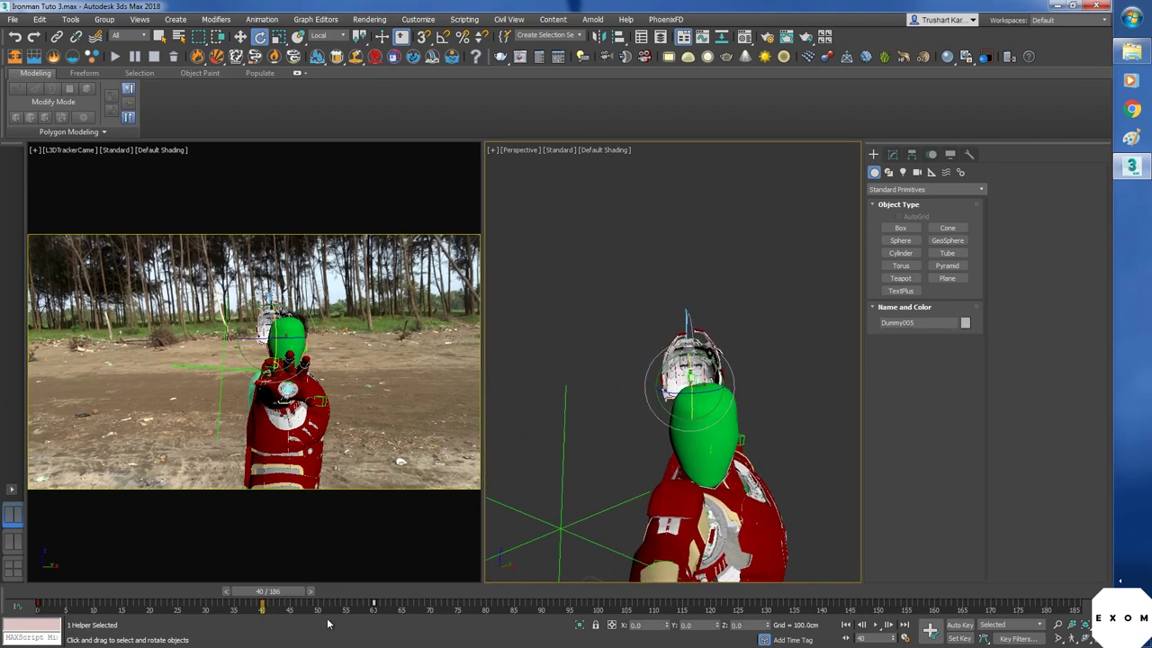
pyautogui.moveTo(262, 596); pyautogui.dragTo(264, 622)
pyautogui.press('e')
pyautogui.keyDown('alt'); pyautogui.moveTo(671, 534); pyautogui.dragTo(598, 512, button='middle'); pyautogui.keyUp('alt')
pyautogui.keyDown('alt'); pyautogui.moveTo(690, 480); pyautogui.dragTo(656, 433, button='middle'); pyautogui.keyUp('alt')
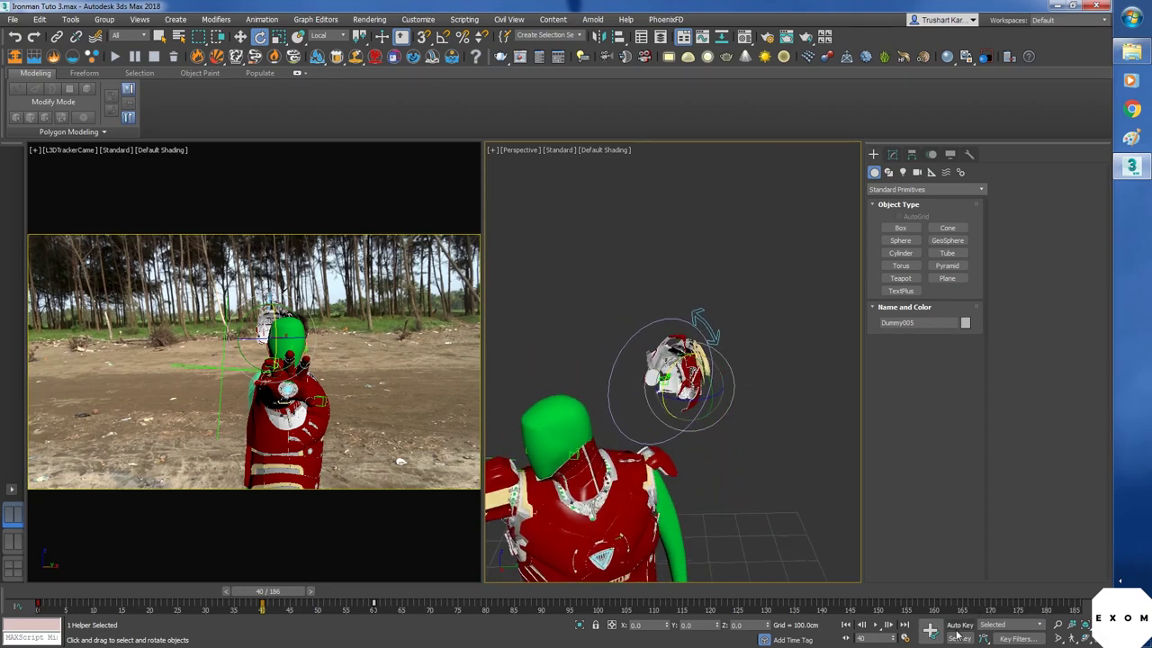
pyautogui.press('n')
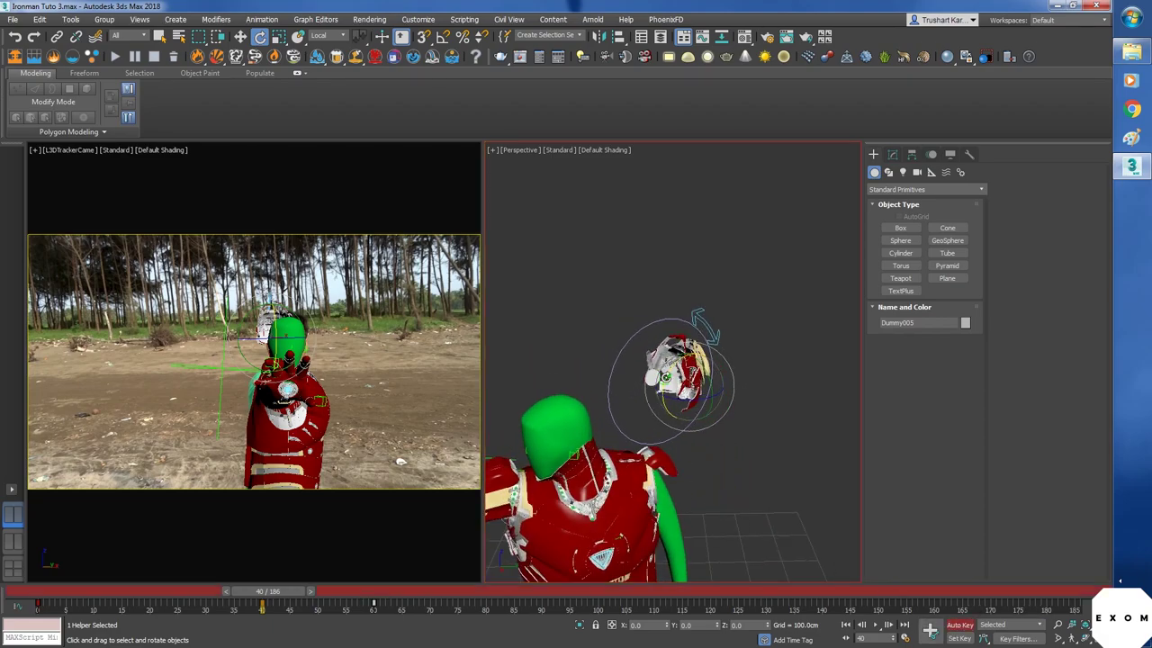
pyautogui.moveTo(665, 378); pyautogui.dragTo(761, 321)
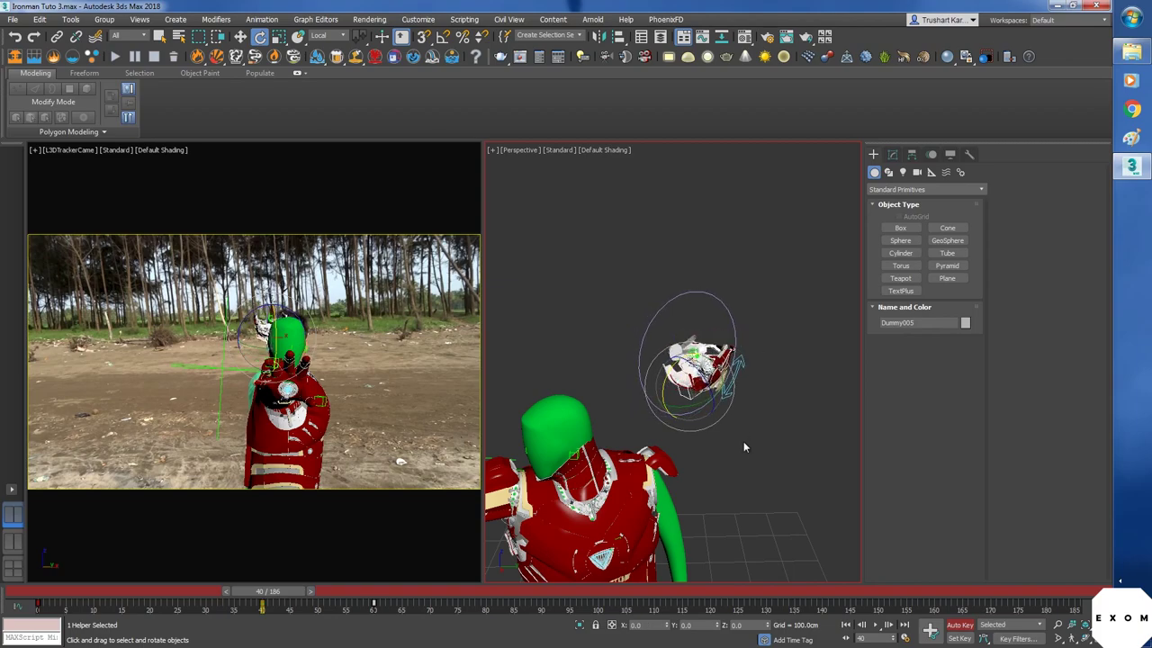
pyautogui.moveTo(666, 380); pyautogui.dragTo(669, 376)
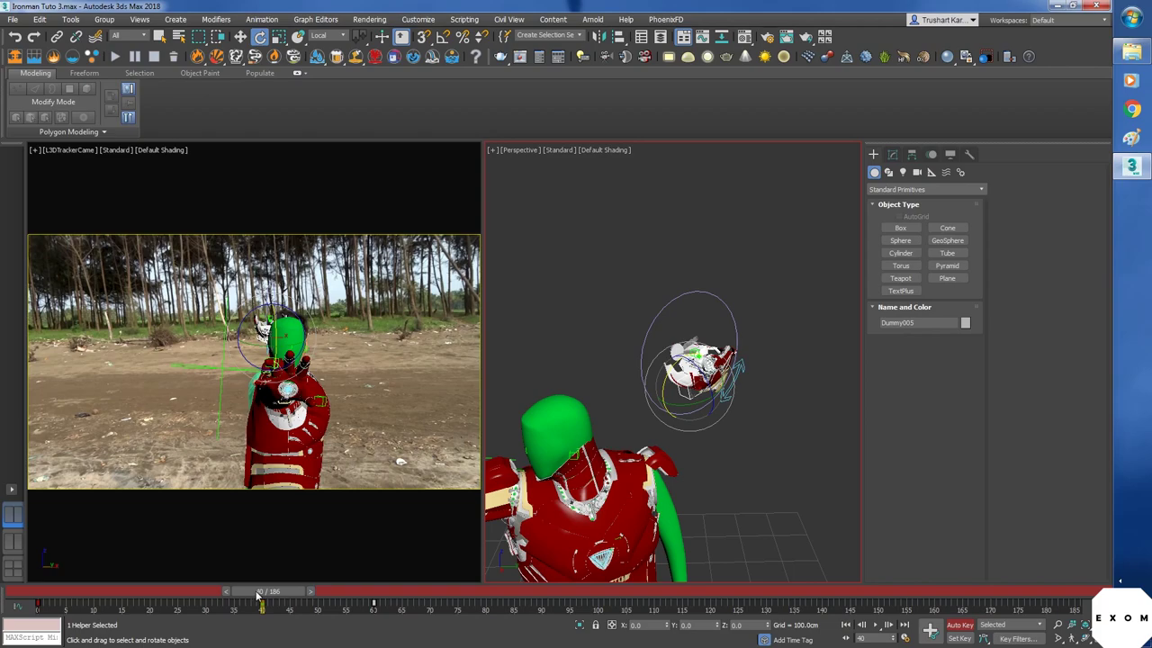
# - Play the helmet animation from frame 0 in the camera view and stop at frame 47
pyautogui.moveTo(258, 595); pyautogui.dragTo(4, 621)
pyautogui.click(333, 538)
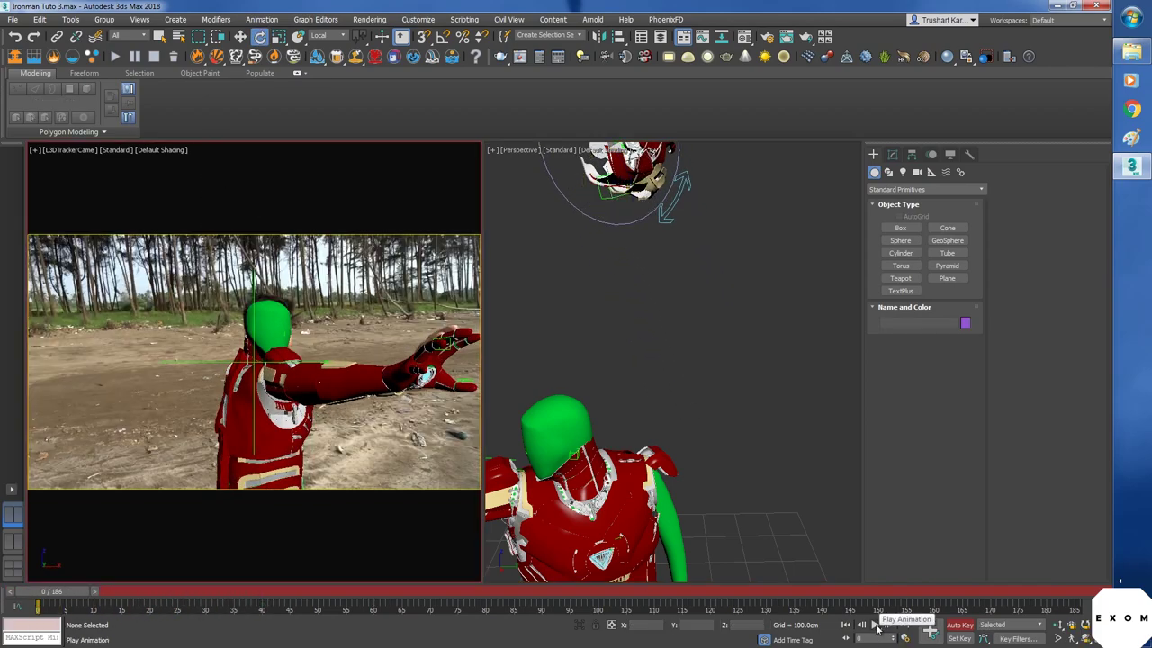
pyautogui.click(878, 626)
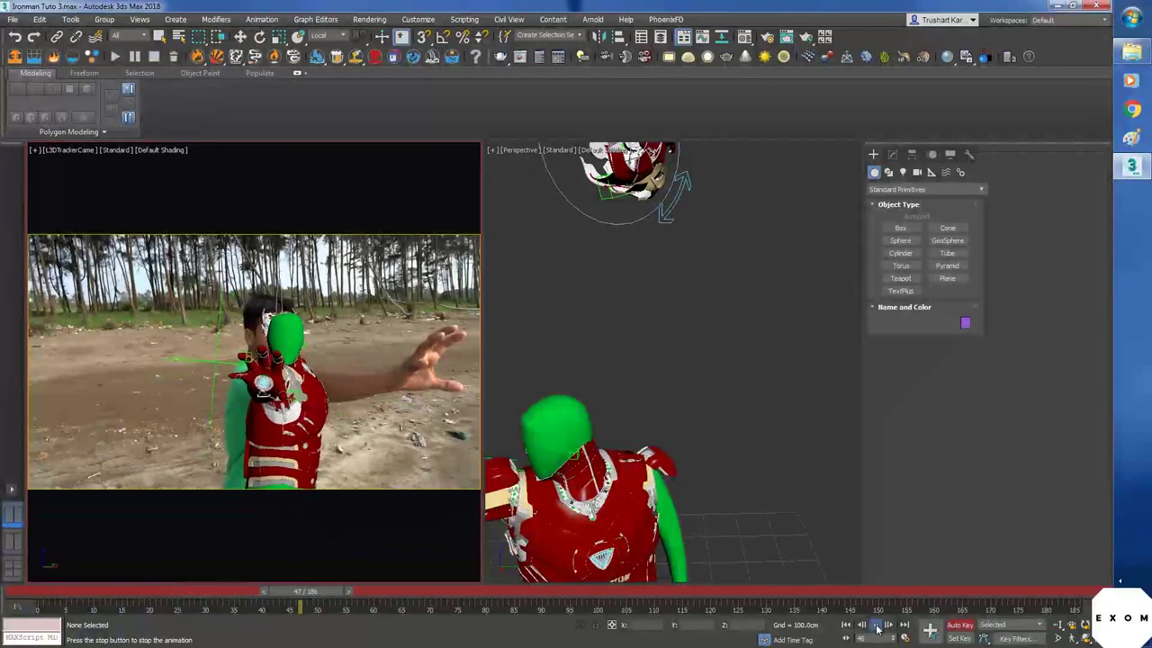
pyautogui.click(878, 627)
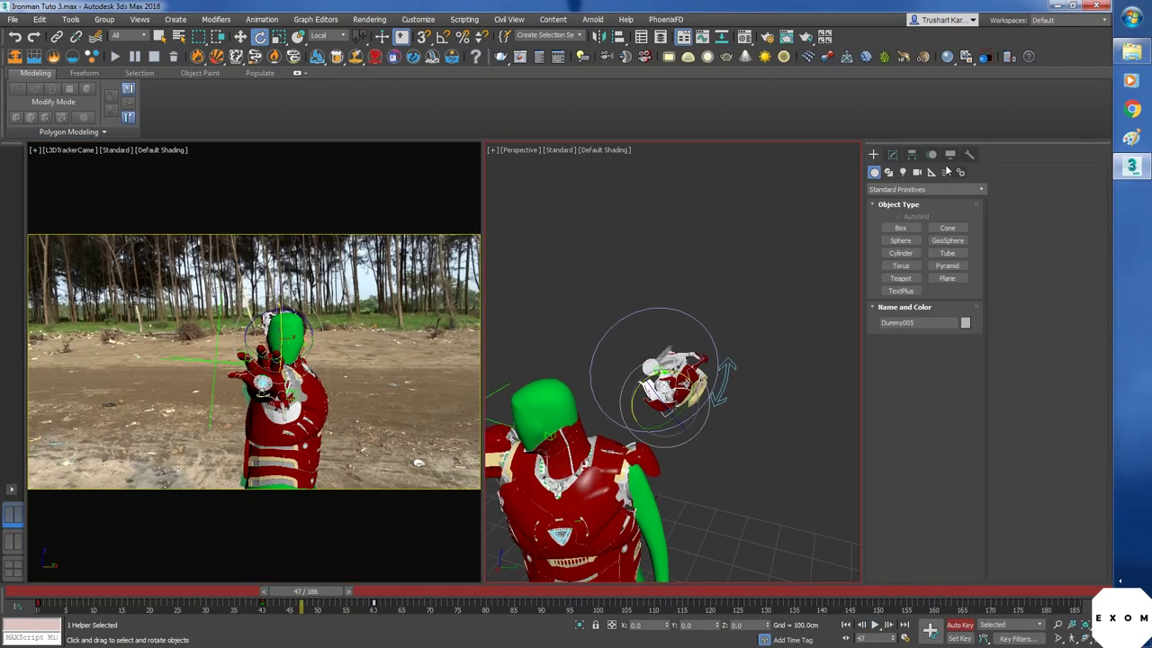
# - Show the motion path of the helmet's dummy and go back to frame 23 to examine the trajectory
pyautogui.click(931, 154)
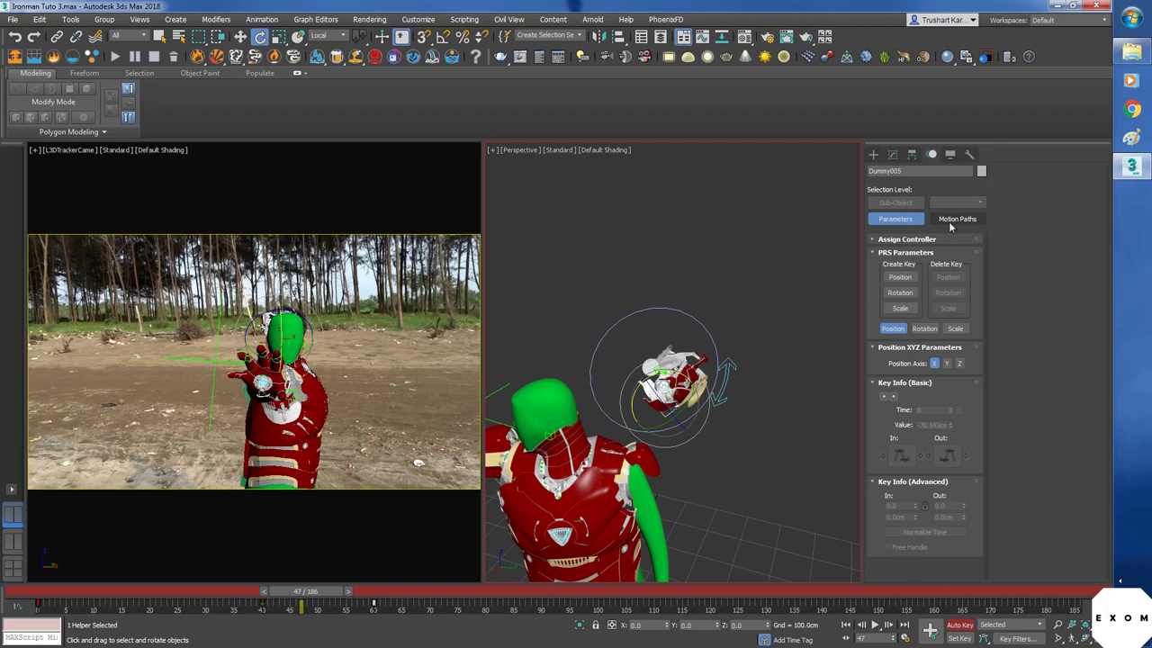
pyautogui.click(951, 225)
pyautogui.keyDown('alt'); pyautogui.moveTo(711, 432); pyautogui.dragTo(671, 215, button='middle'); pyautogui.keyUp('alt')
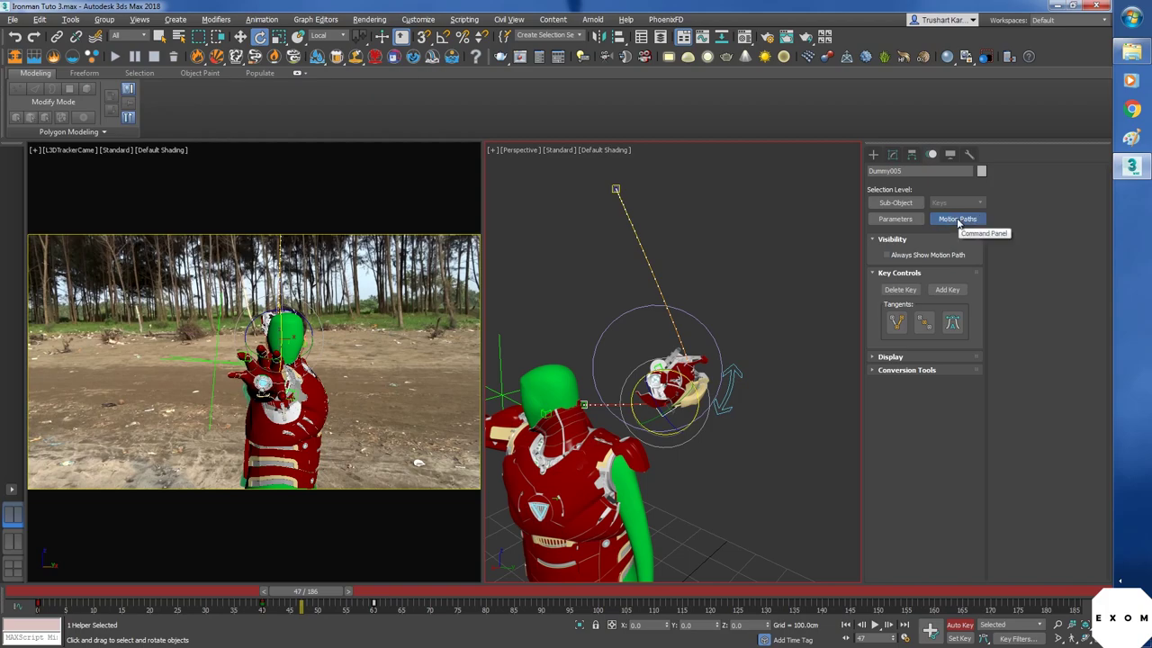
pyautogui.scroll(3, 708, 456)
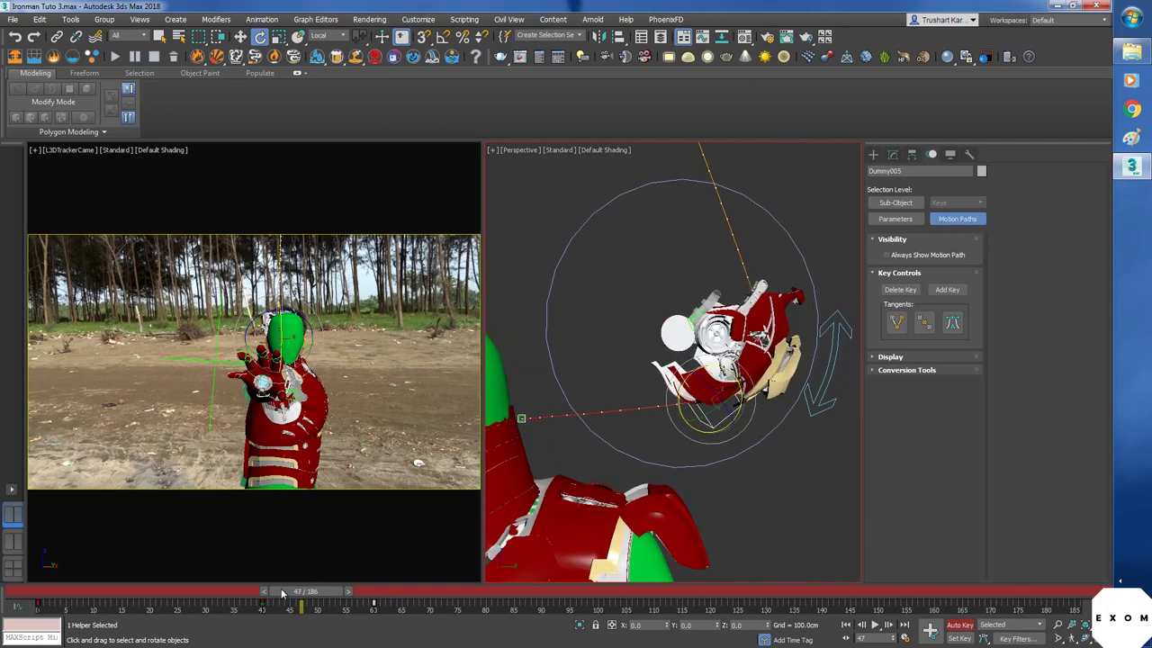
pyautogui.moveTo(281, 594); pyautogui.dragTo(153, 594)
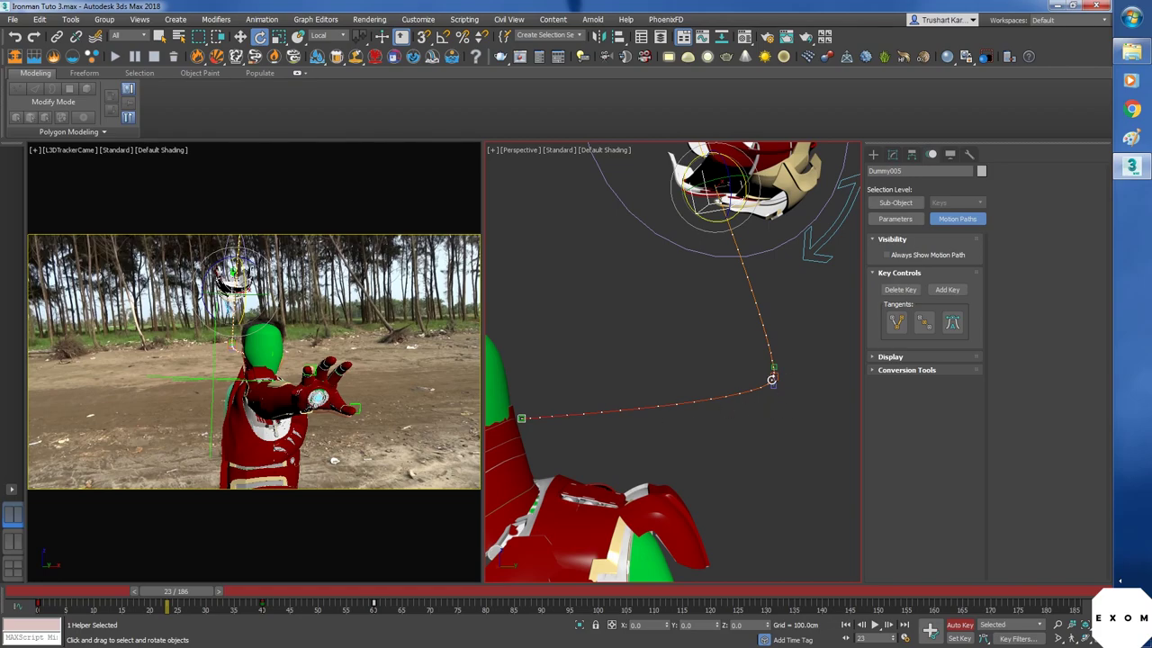
# - Pull the upper tangent handle of the middle motion path key outward to curve the path, and check the motion up to frame 34
pyautogui.click(776, 367)
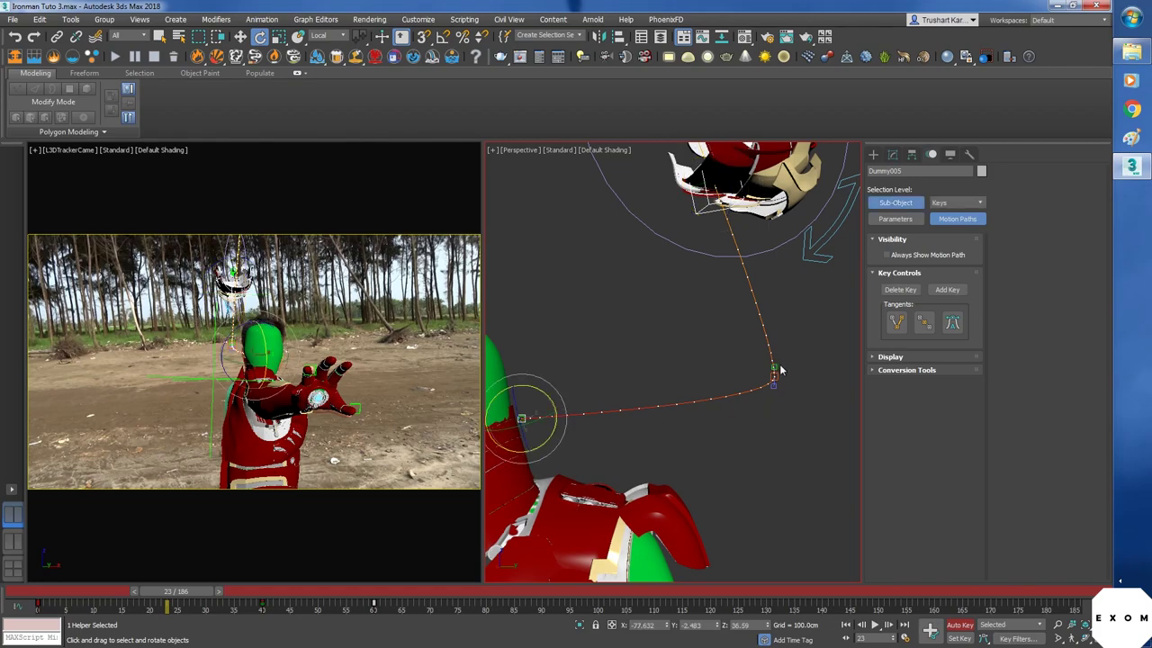
pyautogui.click(775, 368)
pyautogui.press('w')
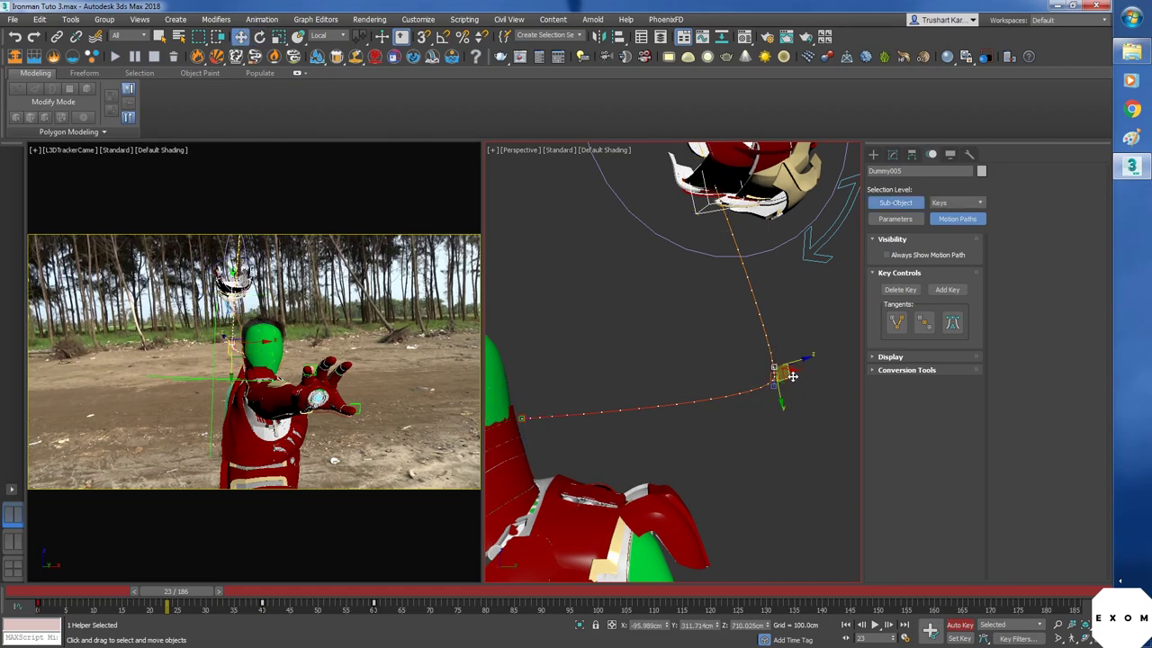
pyautogui.moveTo(793, 377)
pyautogui.mouseDown()
pyautogui.moveTo(797, 353)
pyautogui.moveTo(807, 360)
pyautogui.mouseUp()
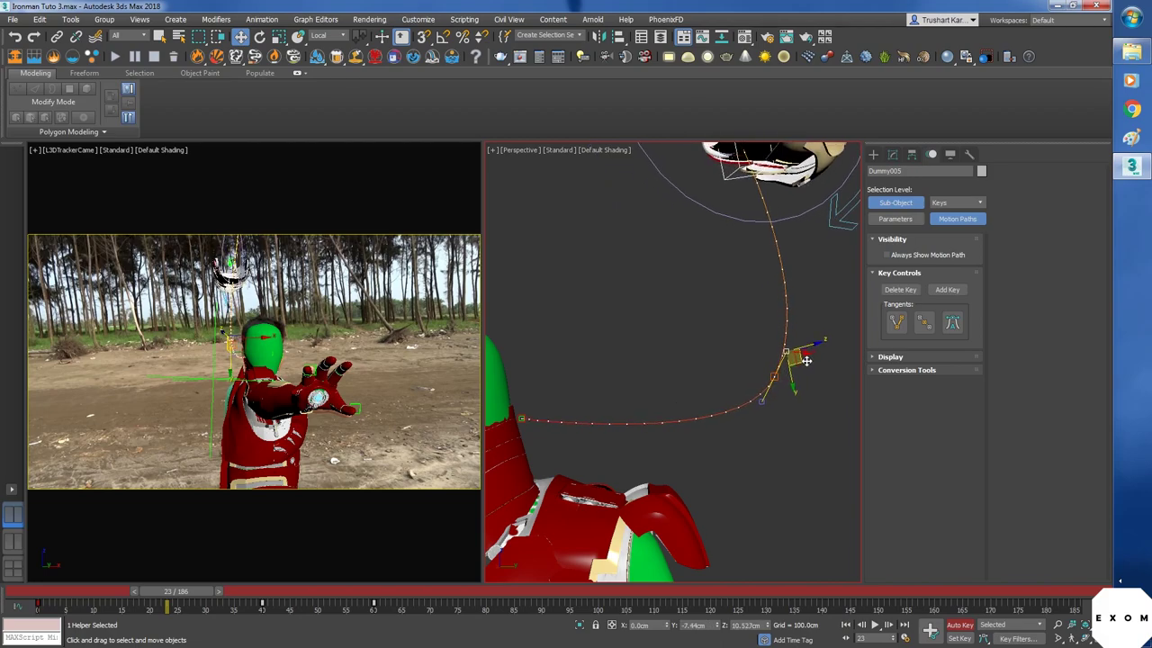
pyautogui.moveTo(776, 414); pyautogui.dragTo(736, 459, button='middle')
pyautogui.scroll(-3, 736, 459)
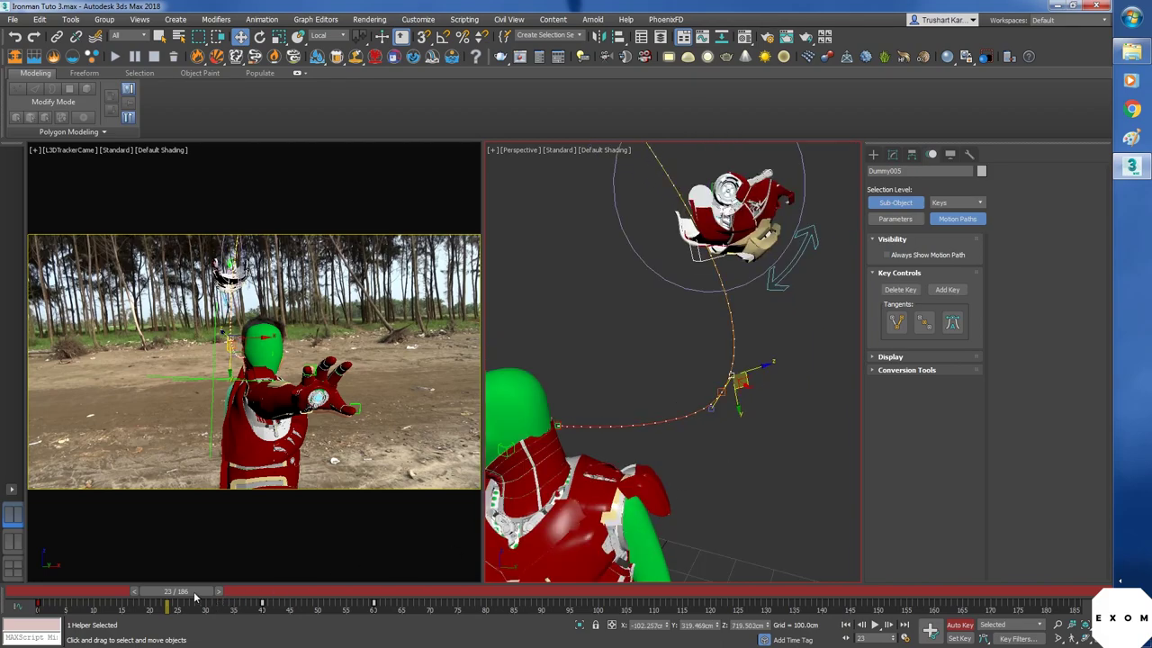
pyautogui.moveTo(194, 596); pyautogui.dragTo(251, 596)
# - Try reshaping the path with the middle key's lower tangent handle and another tangent mode, undoing the trial and pulling the handle out again
pyautogui.press('w')
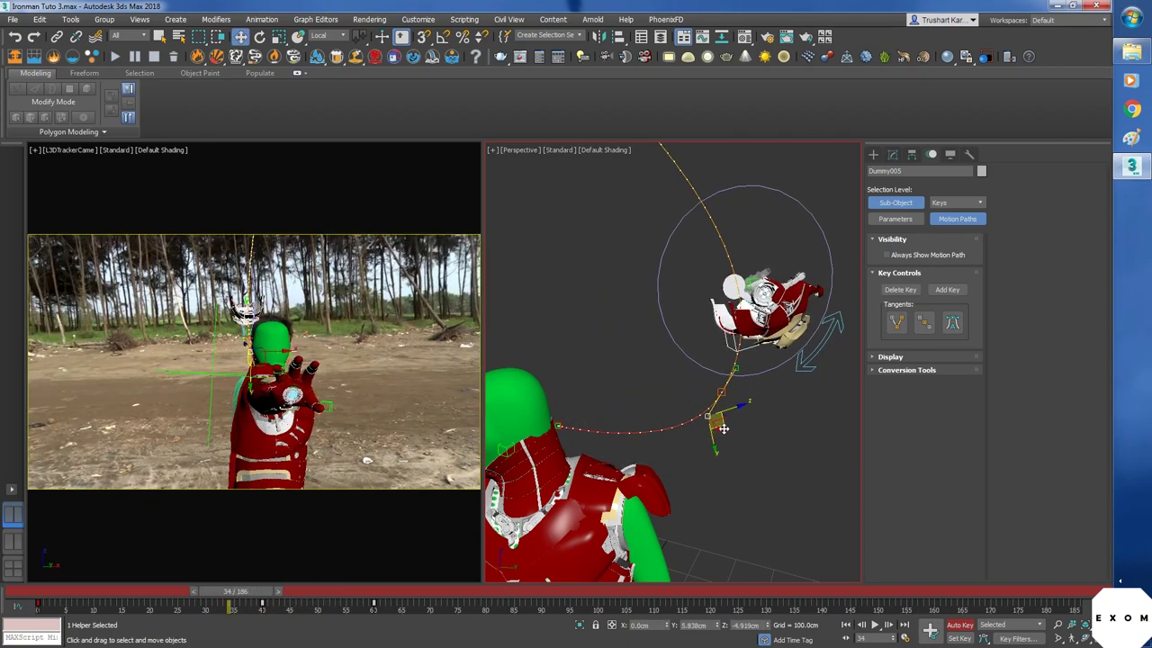
pyautogui.moveTo(722, 428); pyautogui.dragTo(723, 420)
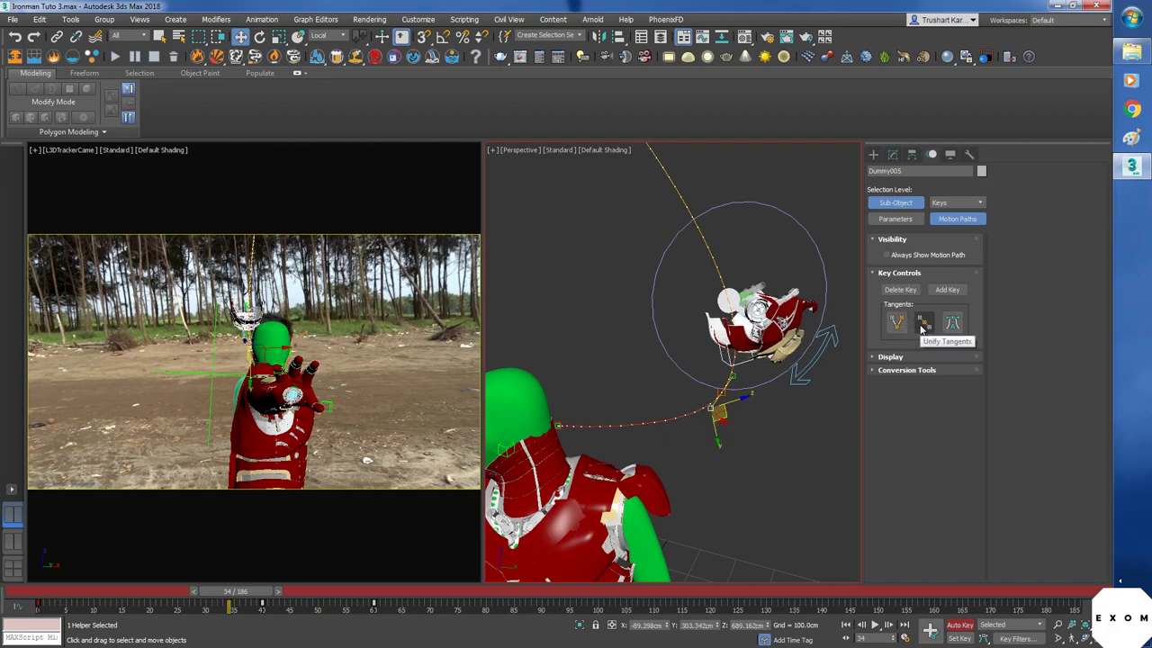
pyautogui.click(951, 326)
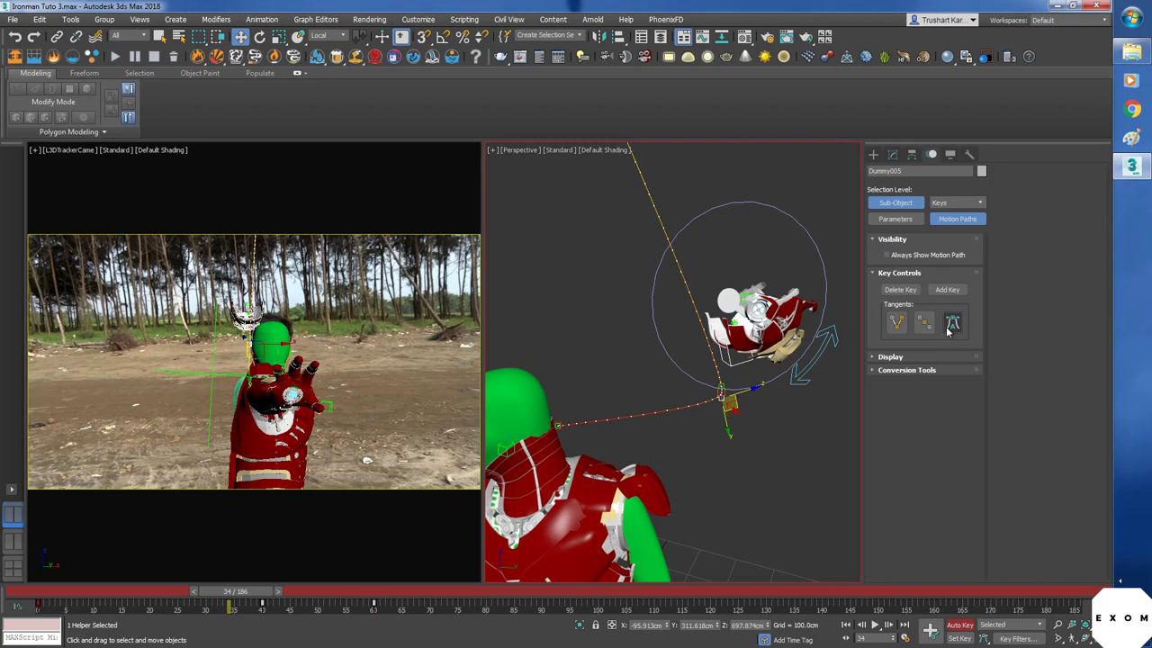
pyautogui.hotkey('ctrl', 'z')
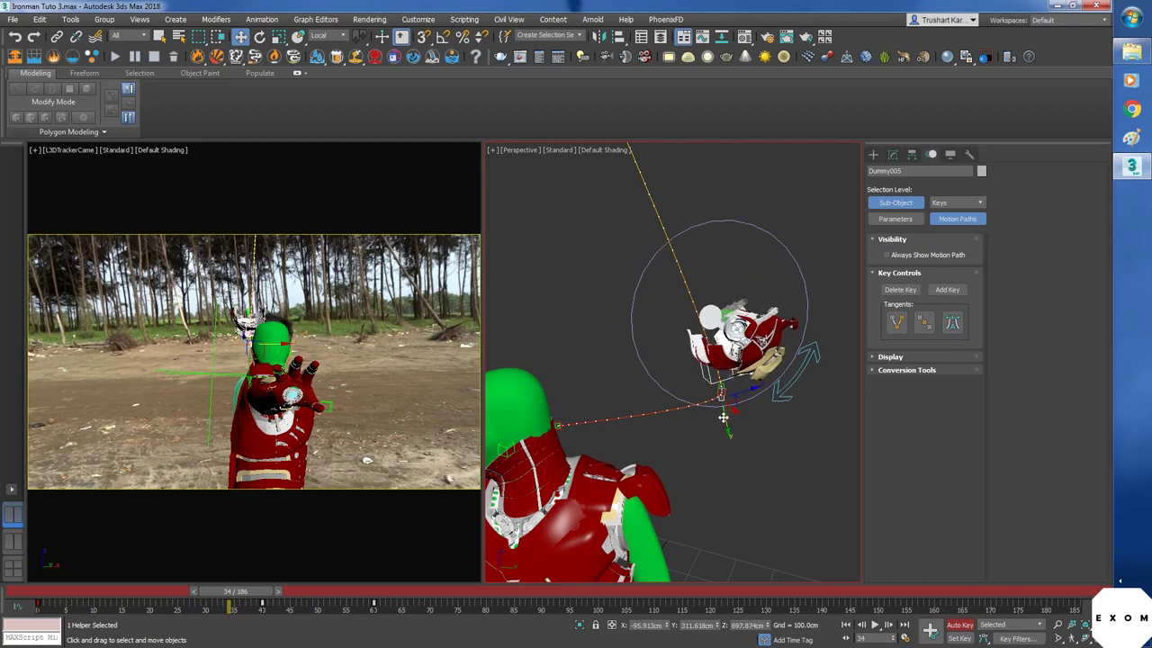
pyautogui.moveTo(741, 410); pyautogui.dragTo(721, 424)
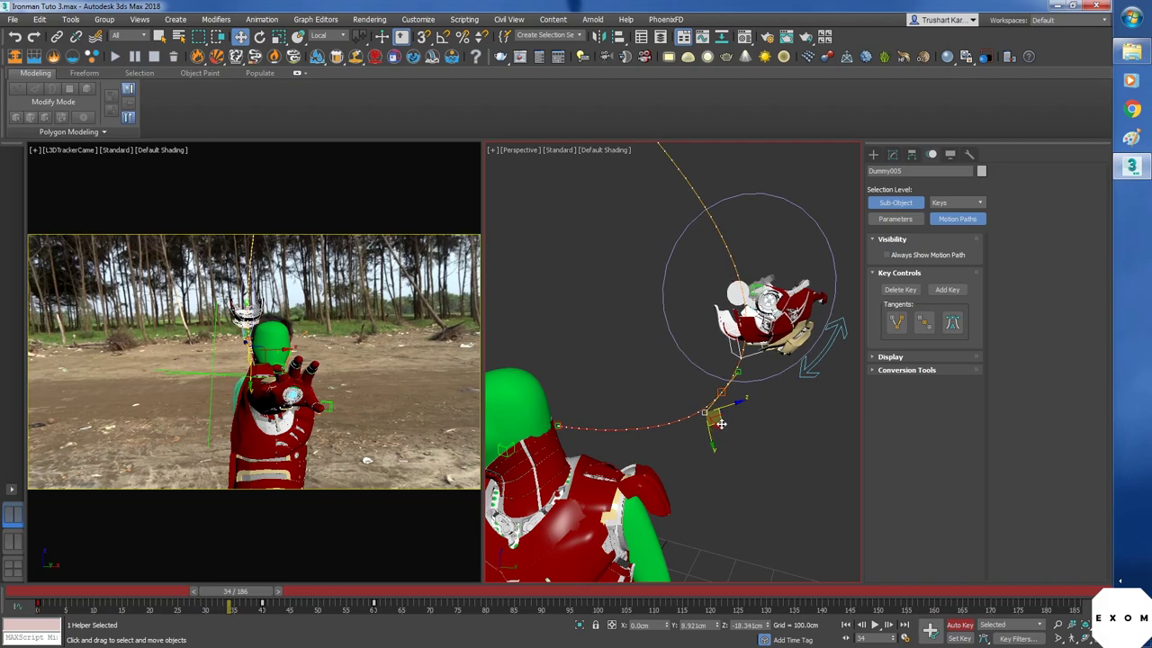
# - Try separate and unified tangents on the middle path key, and pull its lower handle outward into a rounded arc
pyautogui.click(897, 324)
pyautogui.click(703, 418)
pyautogui.moveTo(722, 422)
pyautogui.mouseDown()
pyautogui.moveTo(691, 406)
pyautogui.moveTo(729, 410)
pyautogui.mouseUp()
pyautogui.click(925, 325)
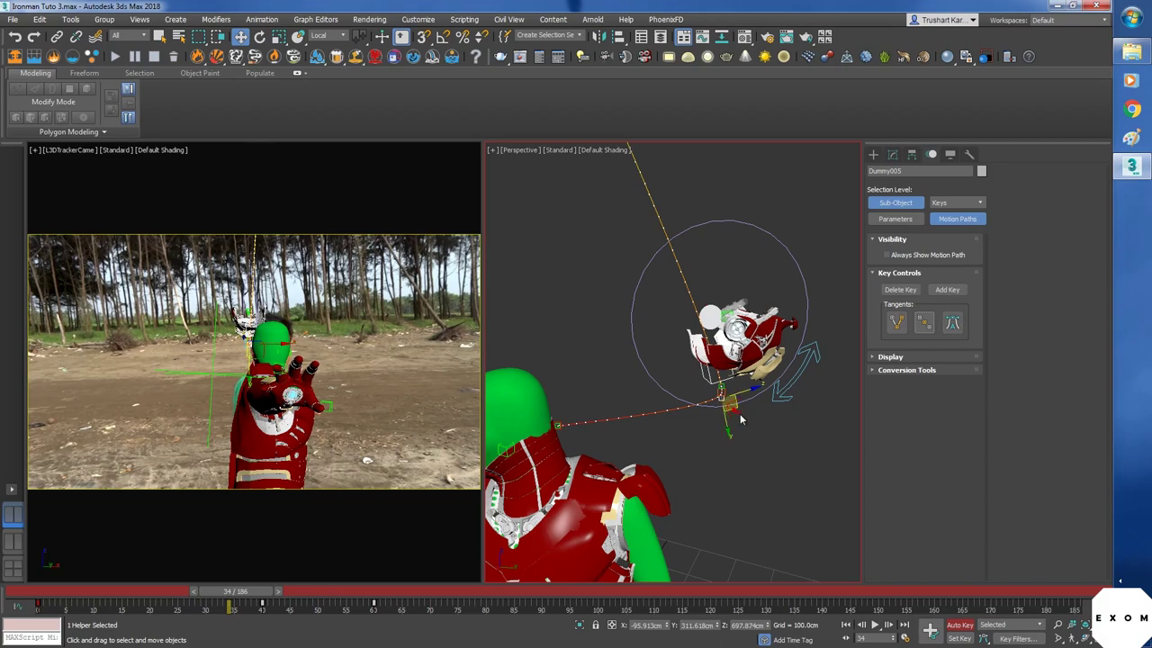
pyautogui.moveTo(740, 418); pyautogui.dragTo(722, 427)
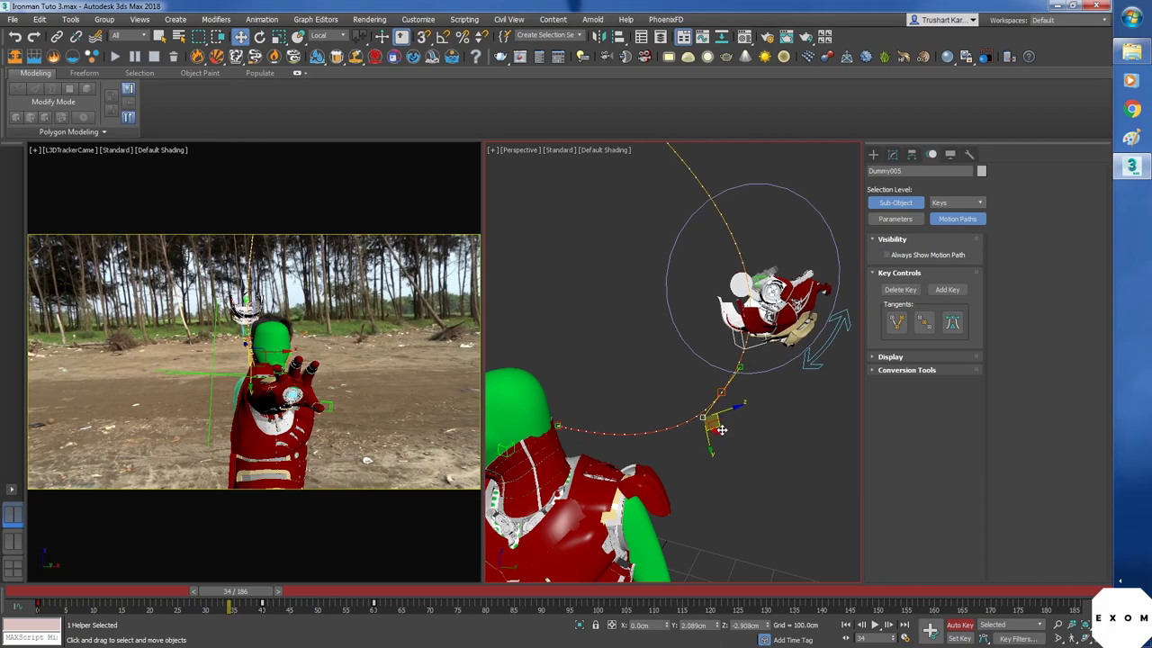
# - At frame 20, rotate the helmet's dummy to tilt the open helmet sideways during its descent
pyautogui.moveTo(232, 603); pyautogui.dragTo(162, 603)
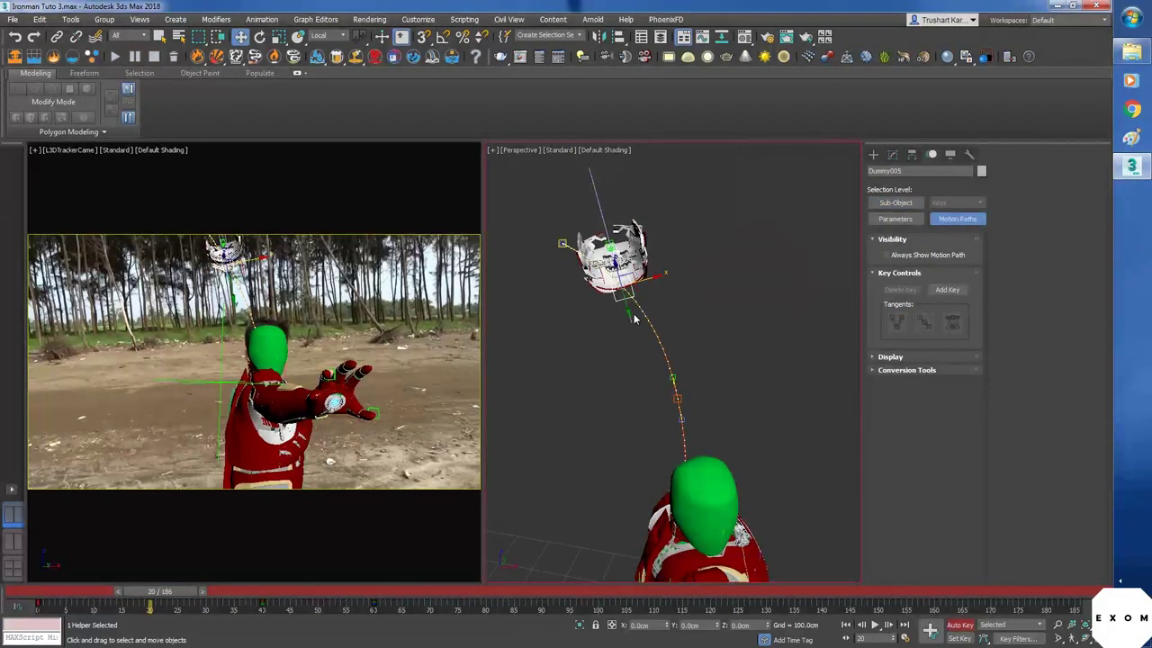
pyautogui.press('e')
pyautogui.moveTo(608, 312); pyautogui.dragTo(638, 310)
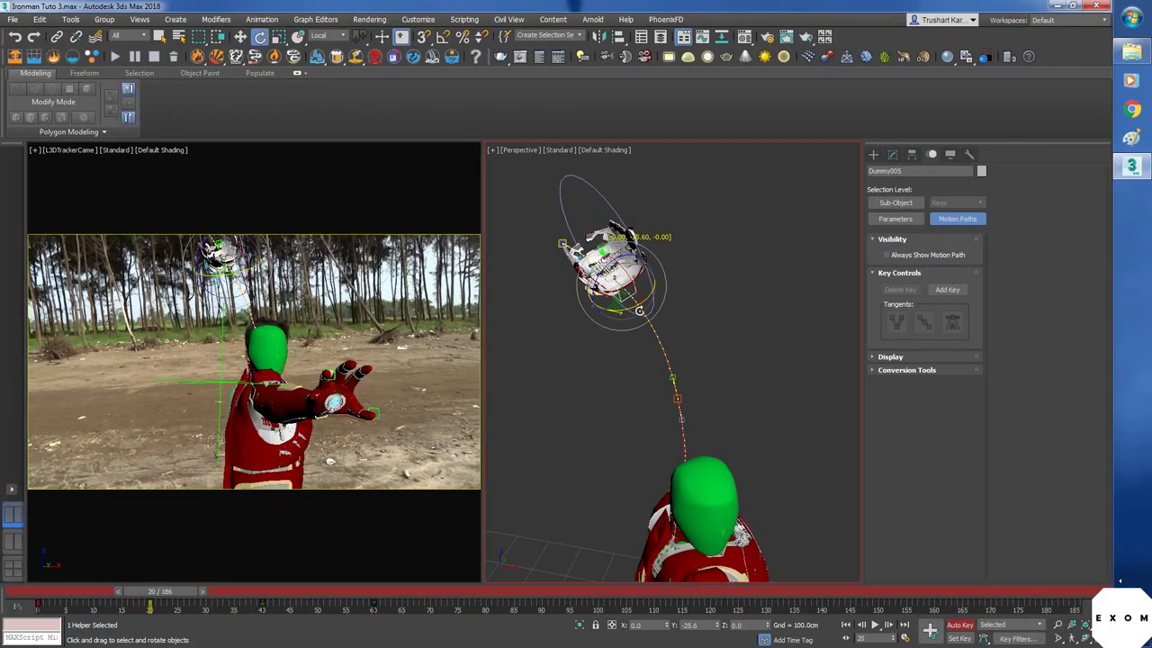
pyautogui.keyDown('alt'); pyautogui.moveTo(654, 351); pyautogui.dragTo(635, 358, button='middle'); pyautogui.keyUp('alt')
pyautogui.moveTo(623, 306); pyautogui.dragTo(608, 306)
pyautogui.moveTo(633, 367)
pyautogui.keyDown('alt'); pyautogui.mouseDown(button='middle')
pyautogui.moveTo(653, 360)
pyautogui.moveTo(634, 370)
pyautogui.mouseUp(button='middle'); pyautogui.keyUp('alt')
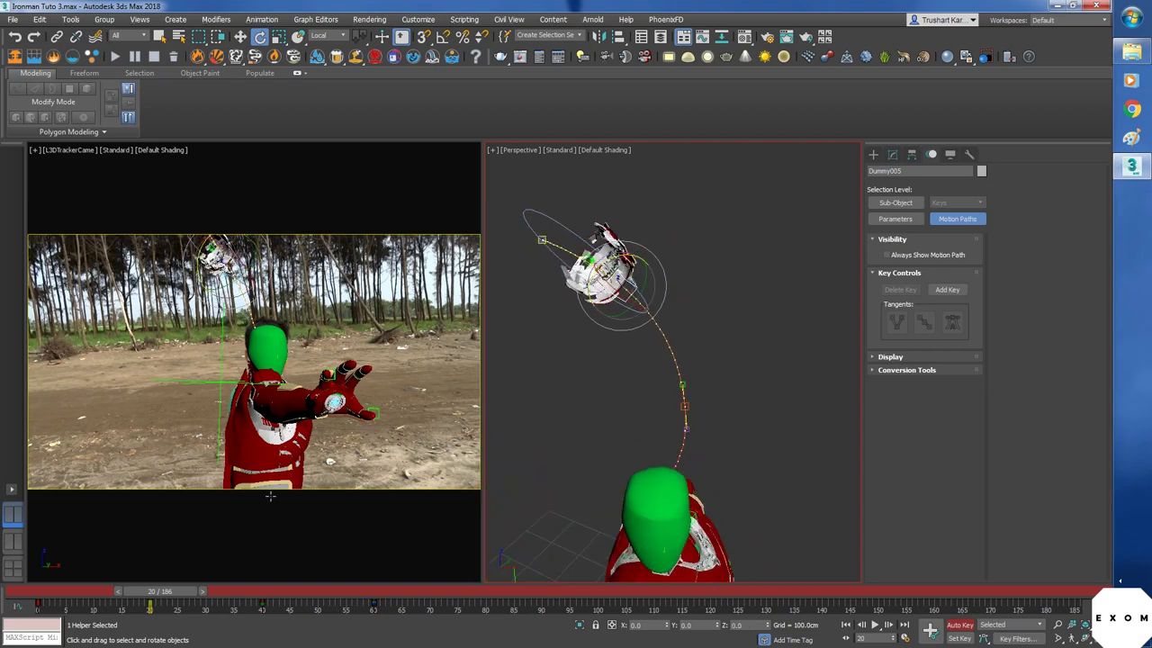
# - Play the helmet animation from frame 0 in the maximized camera view, stopping at frame 72
pyautogui.moveTo(173, 593); pyautogui.dragTo(65, 601)
pyautogui.rightClick(135, 540)
pyautogui.hotkey('alt', 'w')
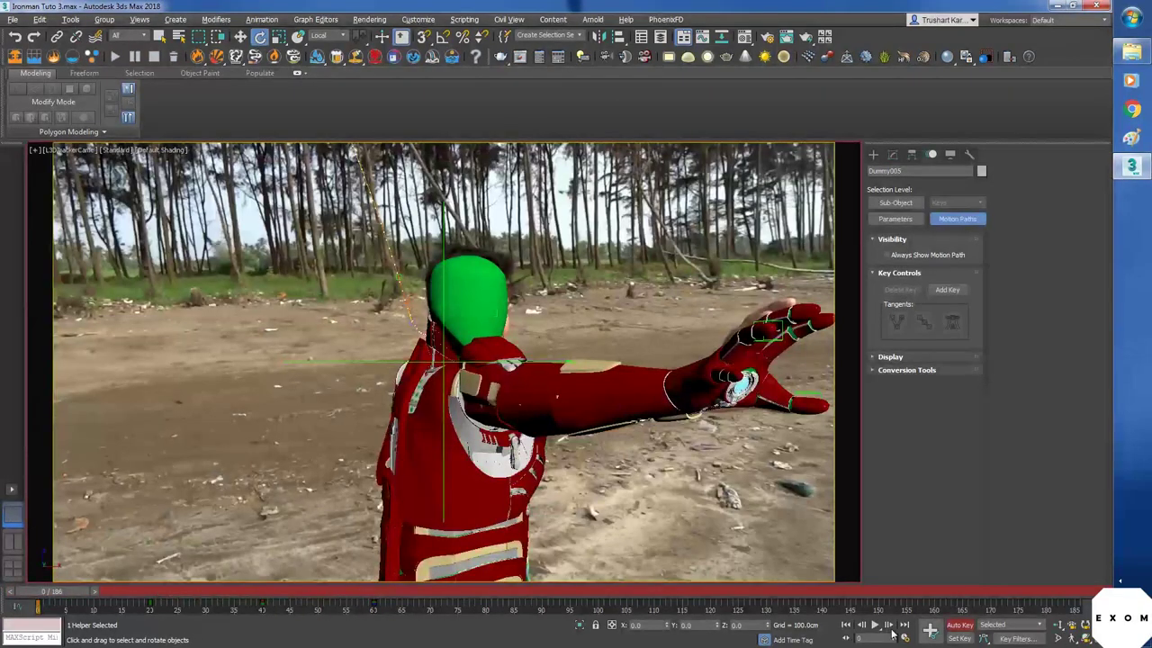
pyautogui.click(874, 628)
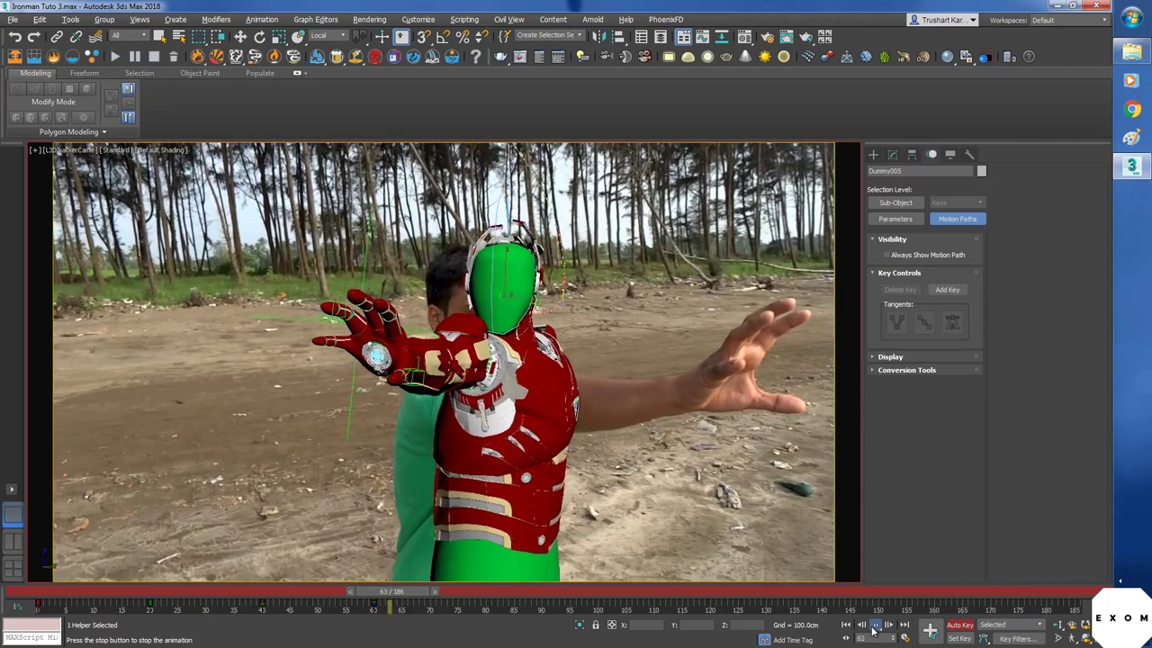
pyautogui.click(873, 629)
# - At frame 48, move the helmet's dummy slightly inward along its approach to the neck
pyautogui.hotkey('alt', 'w')
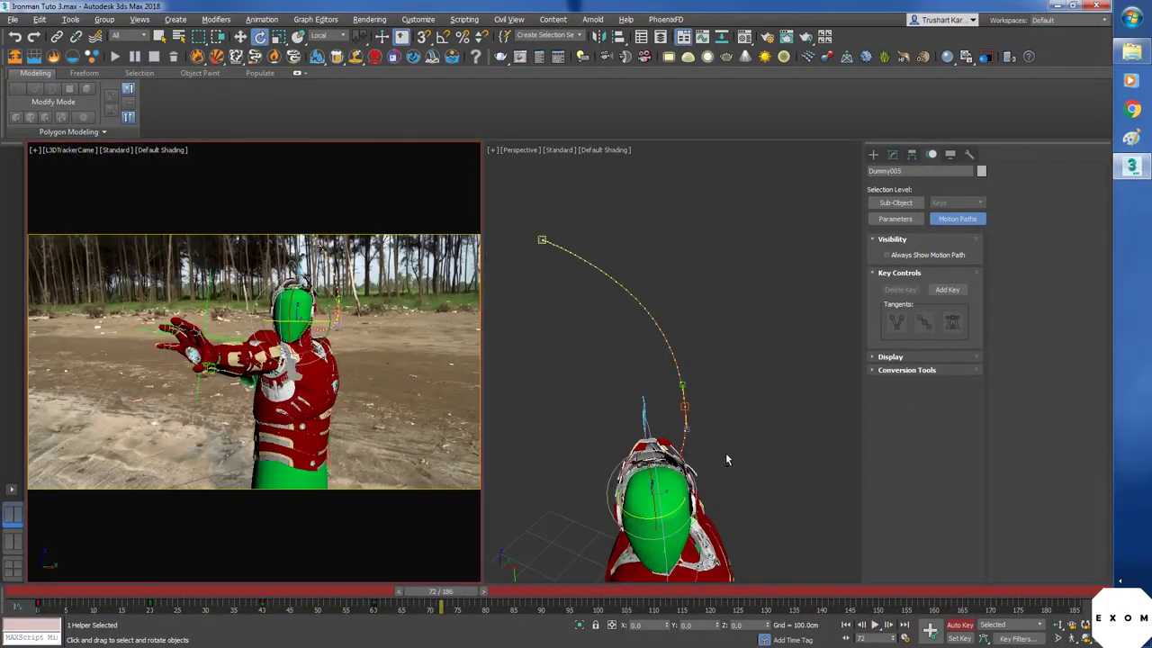
pyautogui.hotkey('alt', 'w')
pyautogui.keyDown('alt'); pyautogui.moveTo(663, 502); pyautogui.dragTo(796, 390, button='middle'); pyautogui.keyUp('alt')
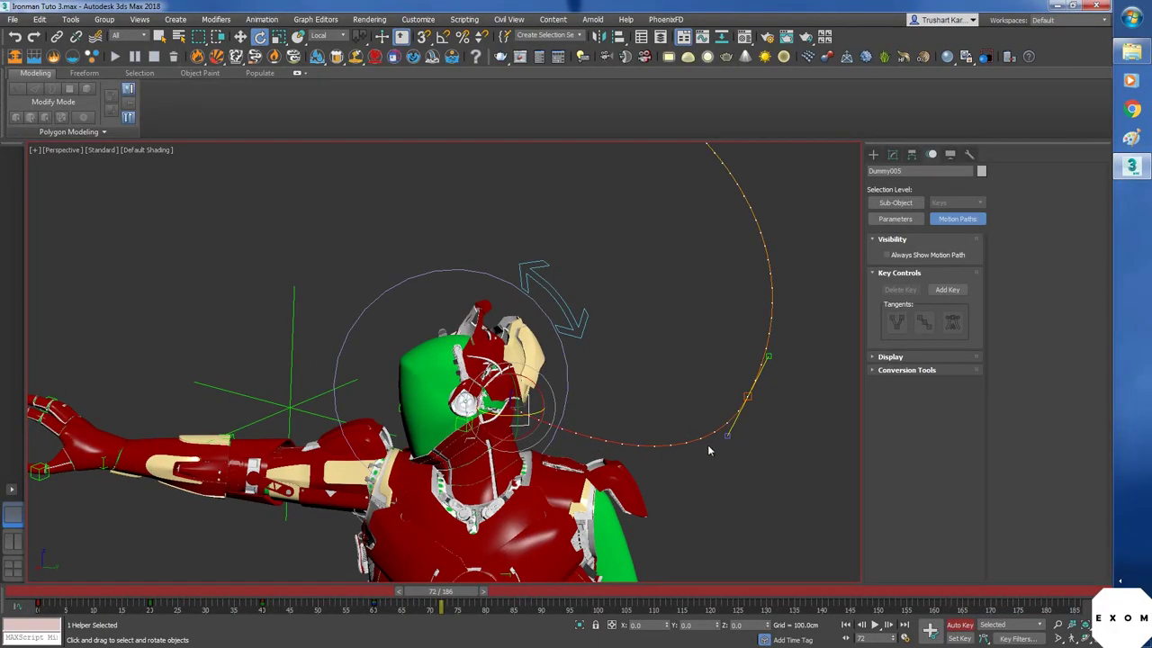
pyautogui.moveTo(441, 595); pyautogui.dragTo(308, 601)
pyautogui.press('e')
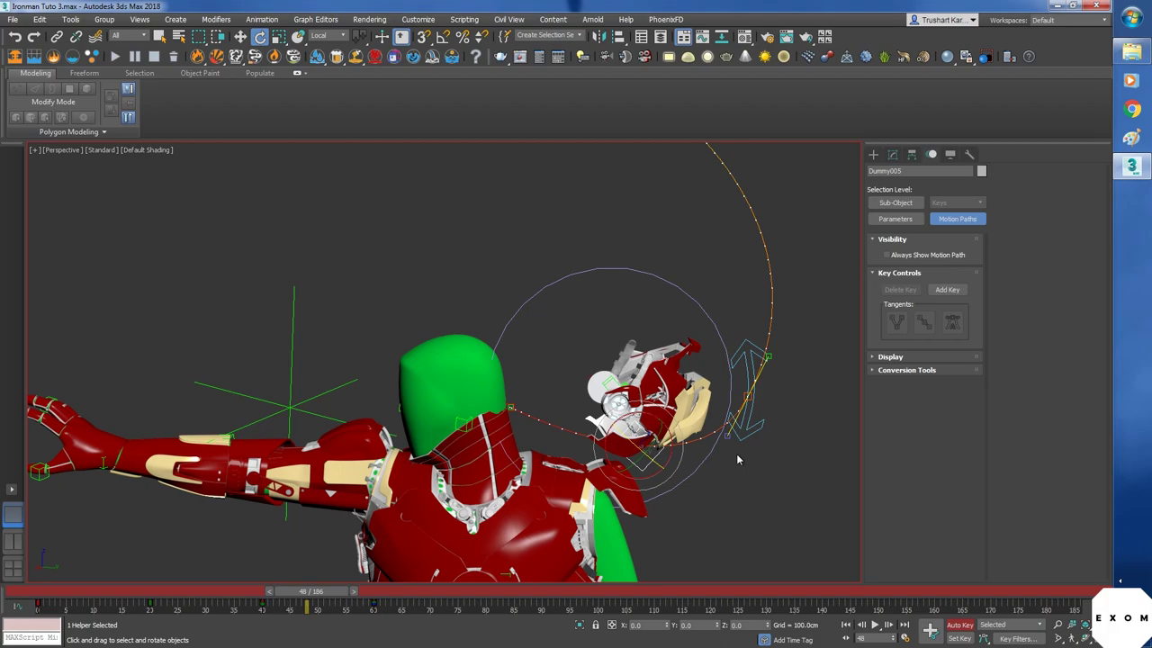
pyautogui.press('w')
pyautogui.moveTo(658, 447); pyautogui.dragTo(650, 449)
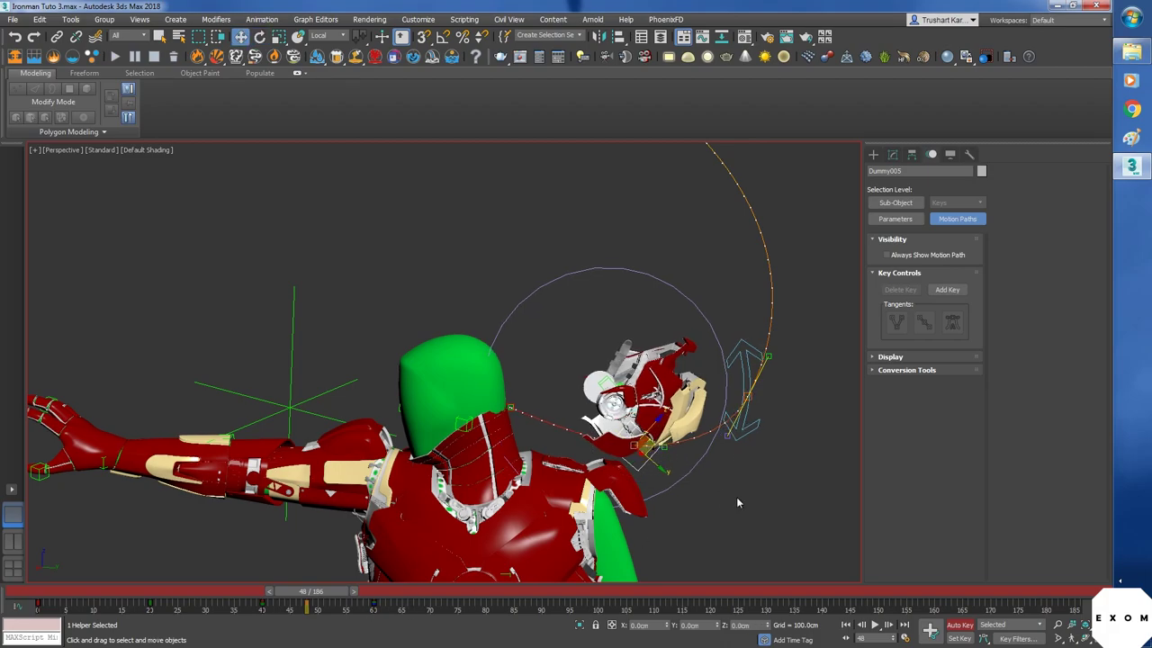
# - Shift the helmet dummy's frame 48 key to frame 54 and play the animation in the maximized camera view
pyautogui.moveTo(307, 609); pyautogui.dragTo(338, 616)
pyautogui.keyDown('alt'); pyautogui.moveTo(792, 522); pyautogui.dragTo(1036, 582, button='middle'); pyautogui.keyUp('alt')
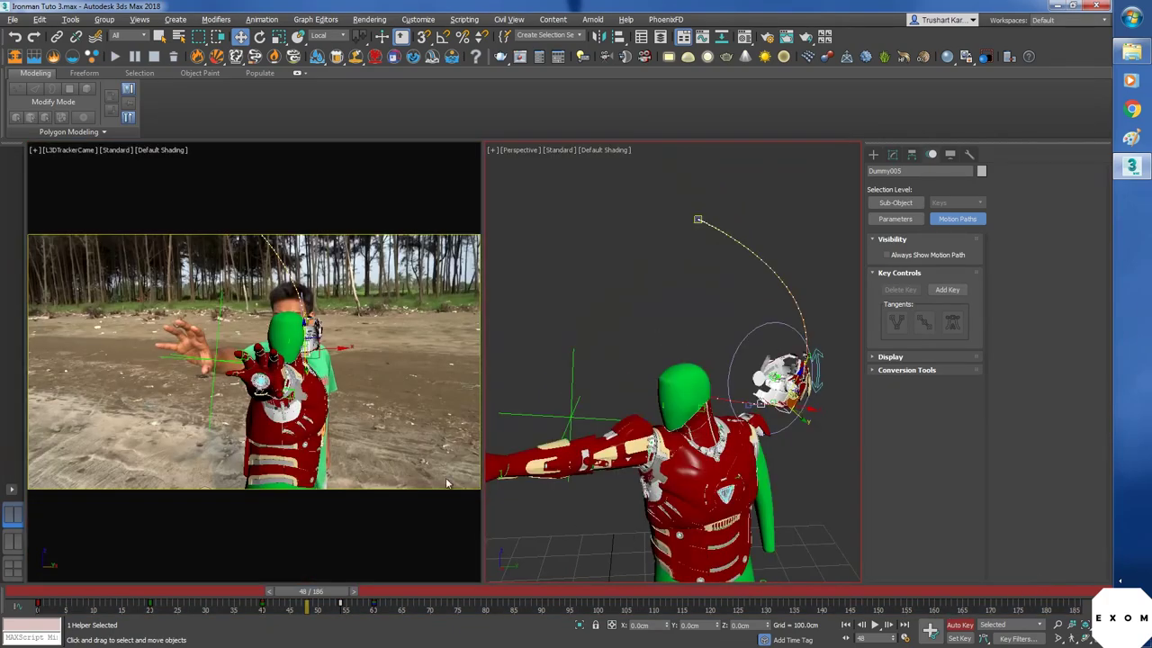
pyautogui.hotkey('alt', 'w')
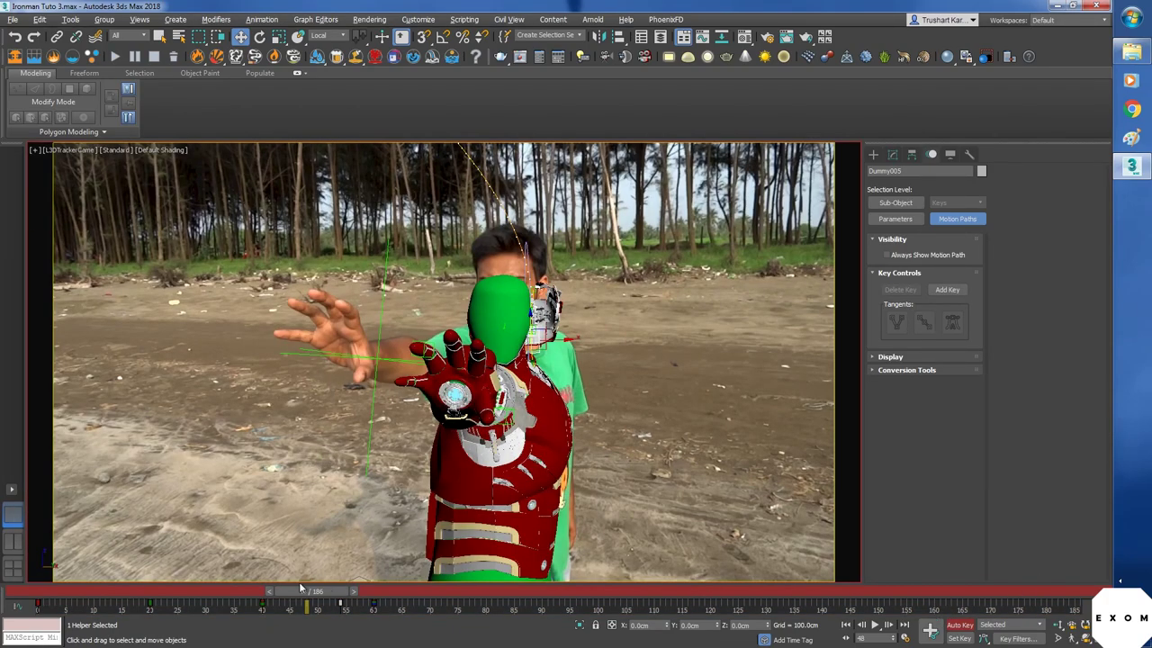
pyautogui.press('/')
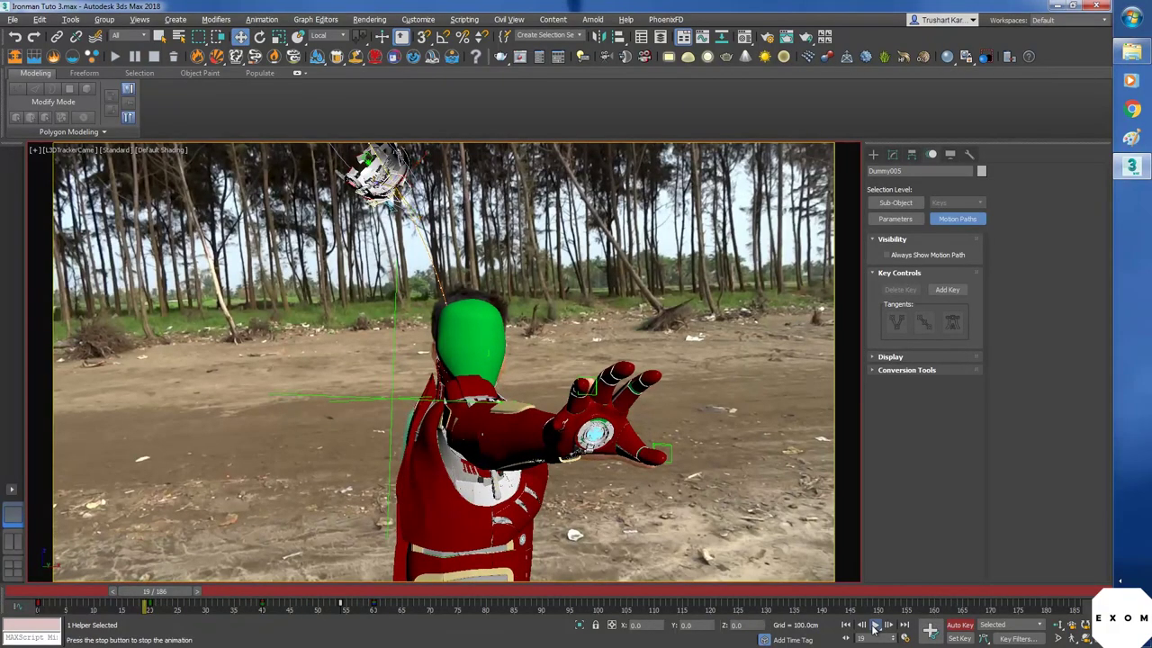
pyautogui.click(874, 626)
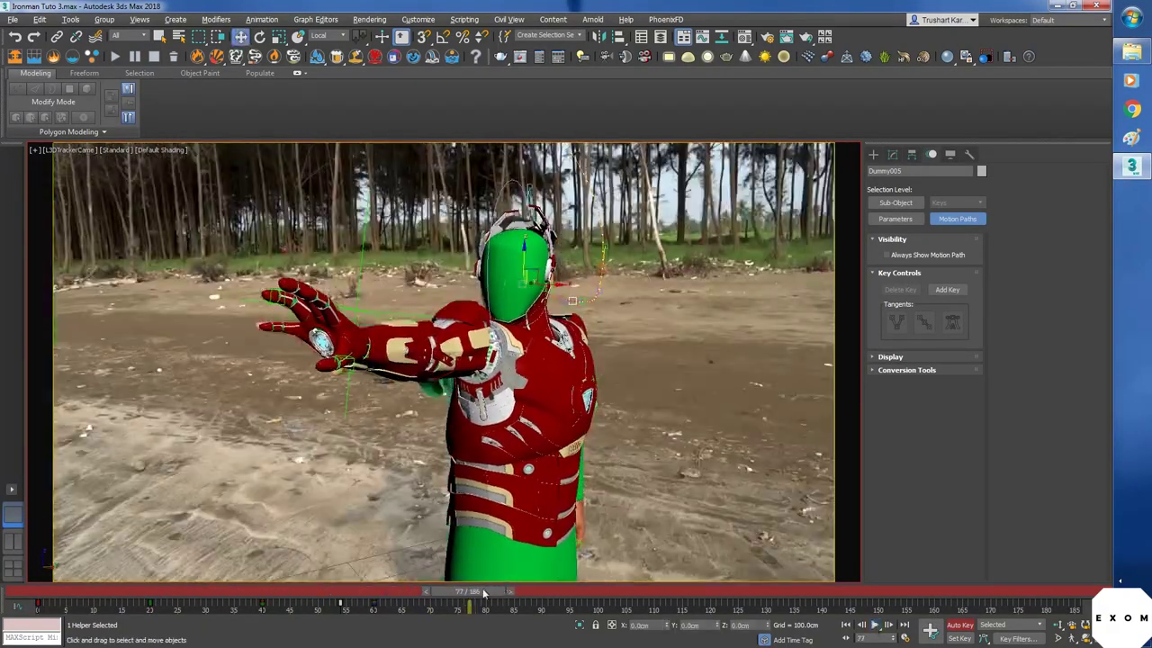
# - Move the helmet dummy's final key to frame 68 and replay the landing in the camera view
pyautogui.moveTo(484, 592); pyautogui.dragTo(185, 592)
pyautogui.click(876, 627)
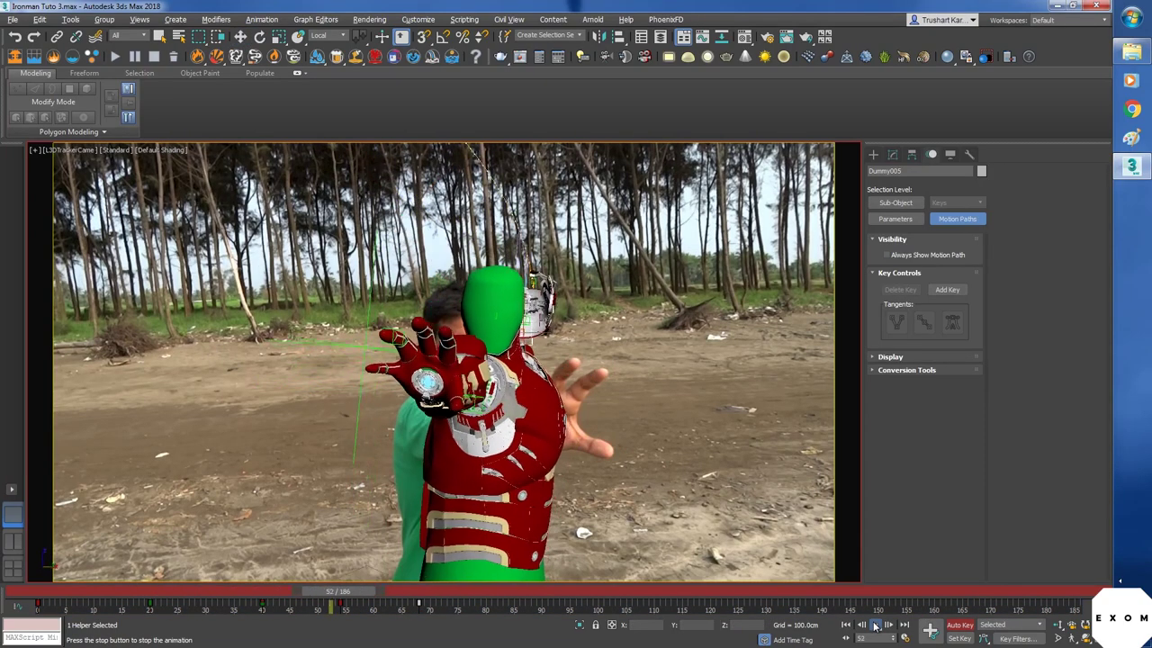
pyautogui.click(875, 627)
# - At frame 54, rotate the helmet's dummy to tip the open helmet further back, and check the tilt through frame 57 in the camera view
pyautogui.moveTo(517, 592); pyautogui.dragTo(365, 607)
pyautogui.hotkey('alt', 'w')
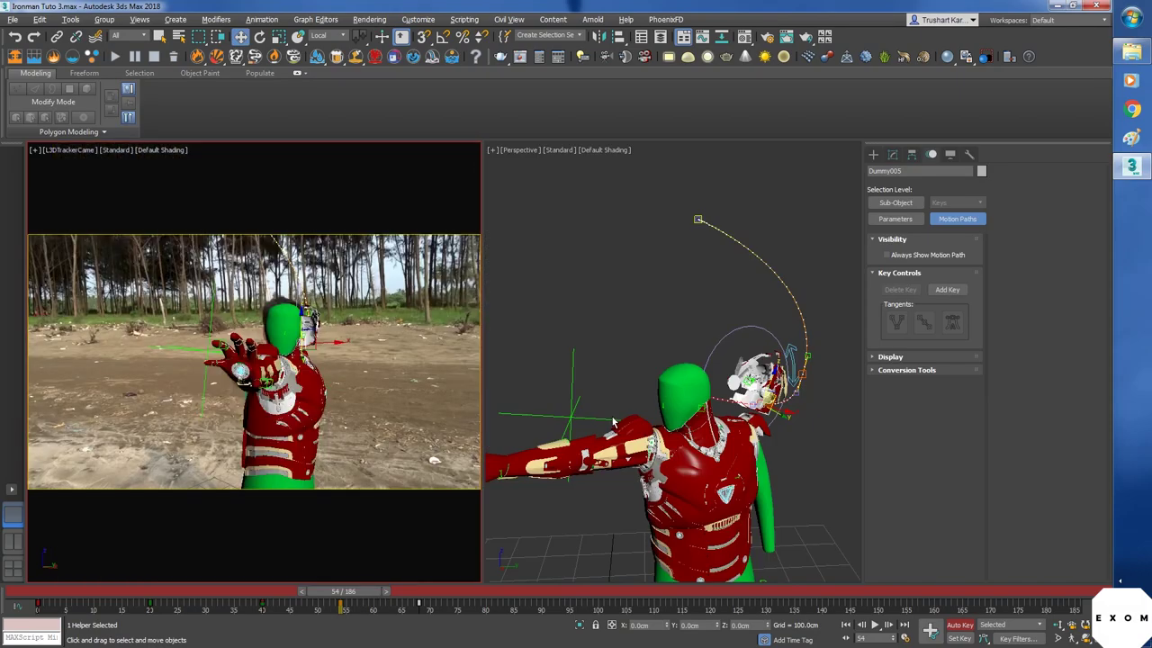
pyautogui.keyDown('alt'); pyautogui.moveTo(759, 449); pyautogui.dragTo(752, 467, button='middle'); pyautogui.keyUp('alt')
pyautogui.scroll(3, 752, 467)
pyautogui.press('e')
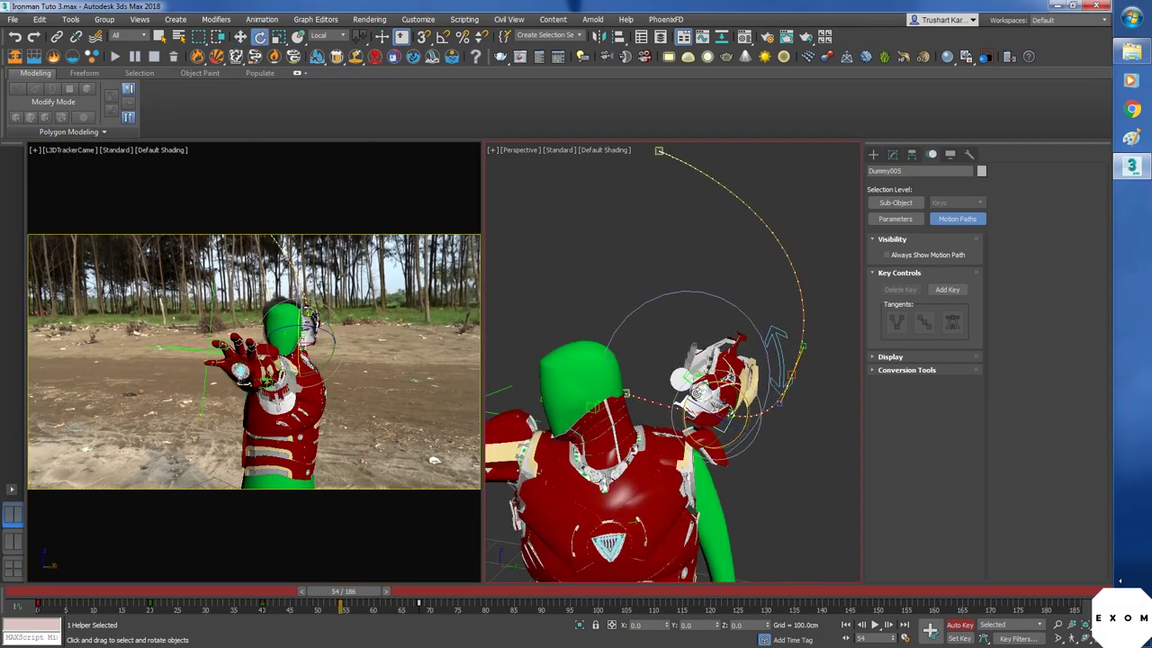
pyautogui.moveTo(696, 394); pyautogui.dragTo(781, 382)
pyautogui.hotkey('alt', 'w')
pyautogui.hotkey('alt', 'w')
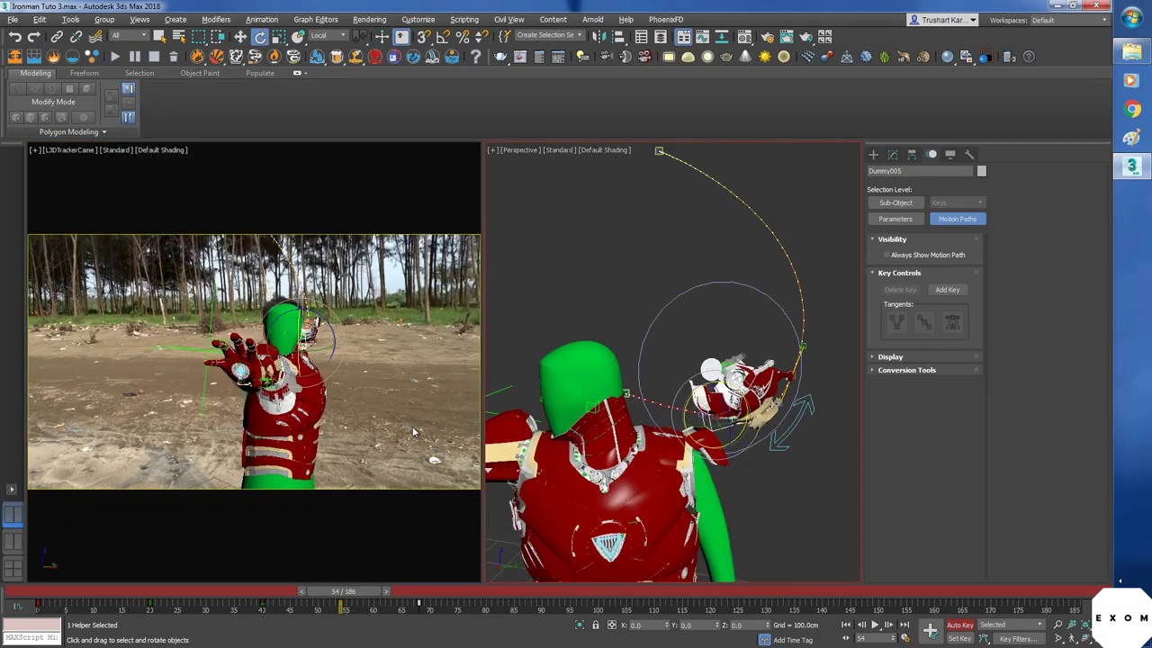
pyautogui.rightClick(322, 435)
pyautogui.hotkey('alt', 'w')
pyautogui.moveTo(346, 595)
pyautogui.mouseDown()
pyautogui.moveTo(441, 600)
pyautogui.moveTo(364, 597)
pyautogui.mouseUp()
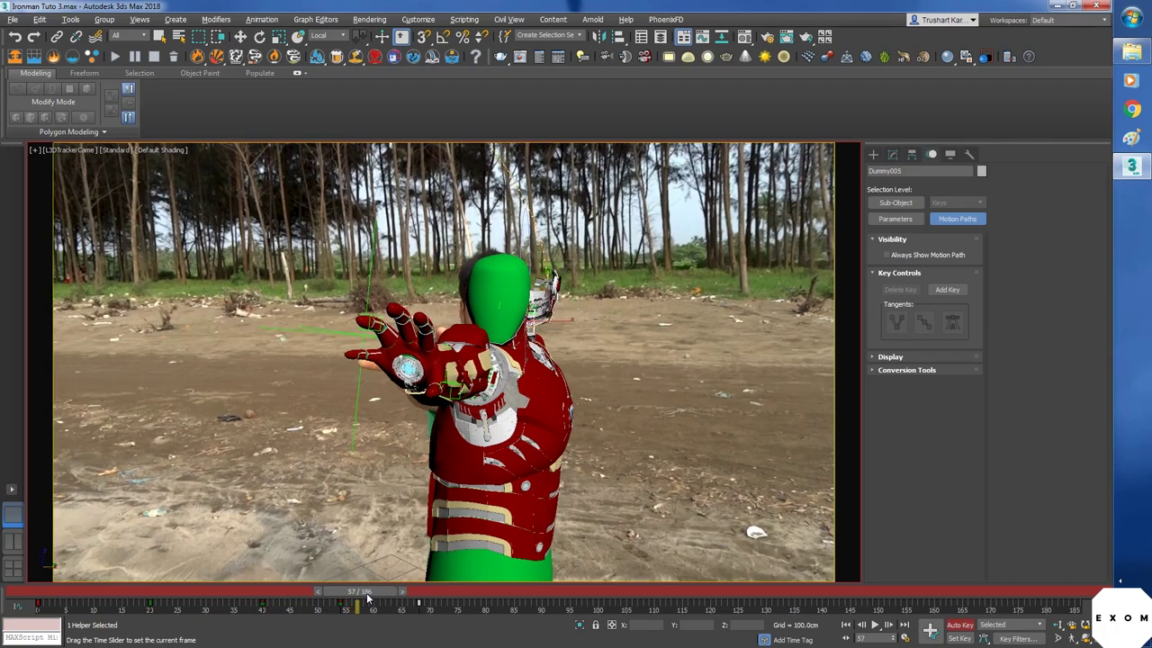
pyautogui.press('e')
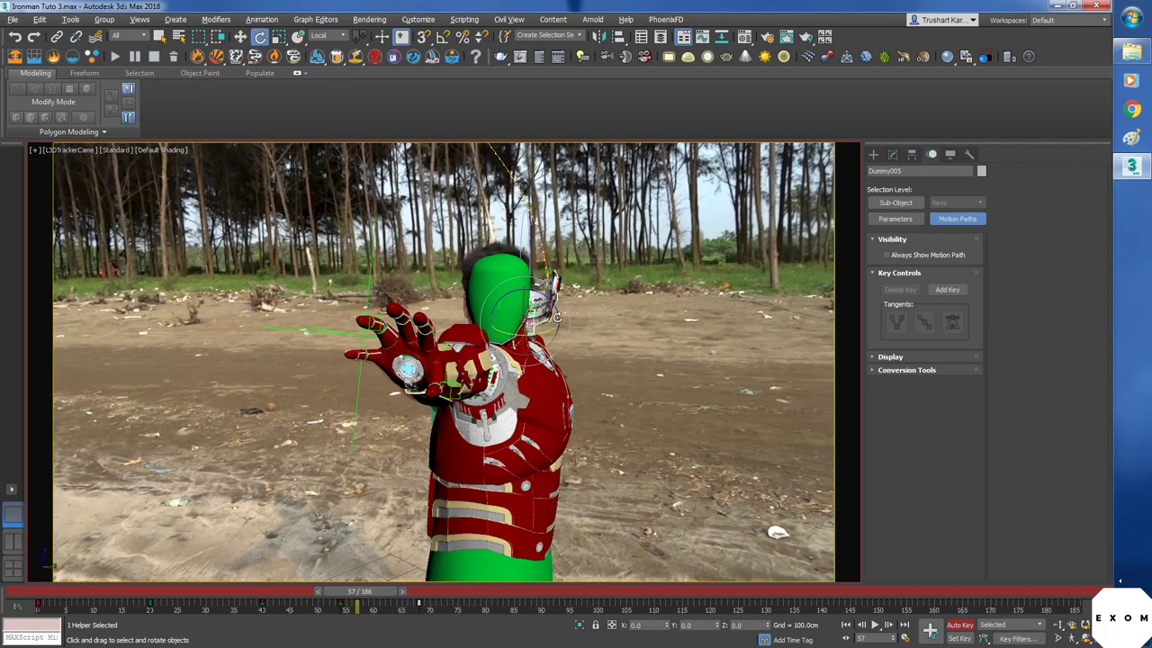
# - Set a key on the faceplate's circle control at frame 57, and rotate it at frame 109 to close the mask
pyautogui.hotkey('alt', 'w')
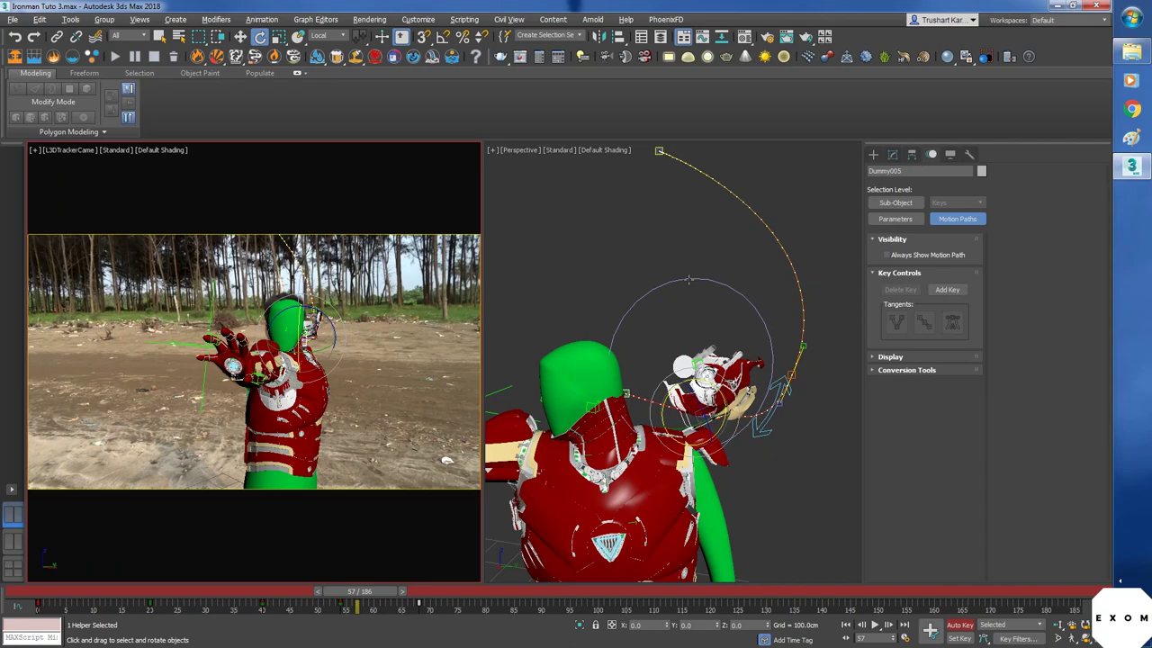
pyautogui.click(688, 280)
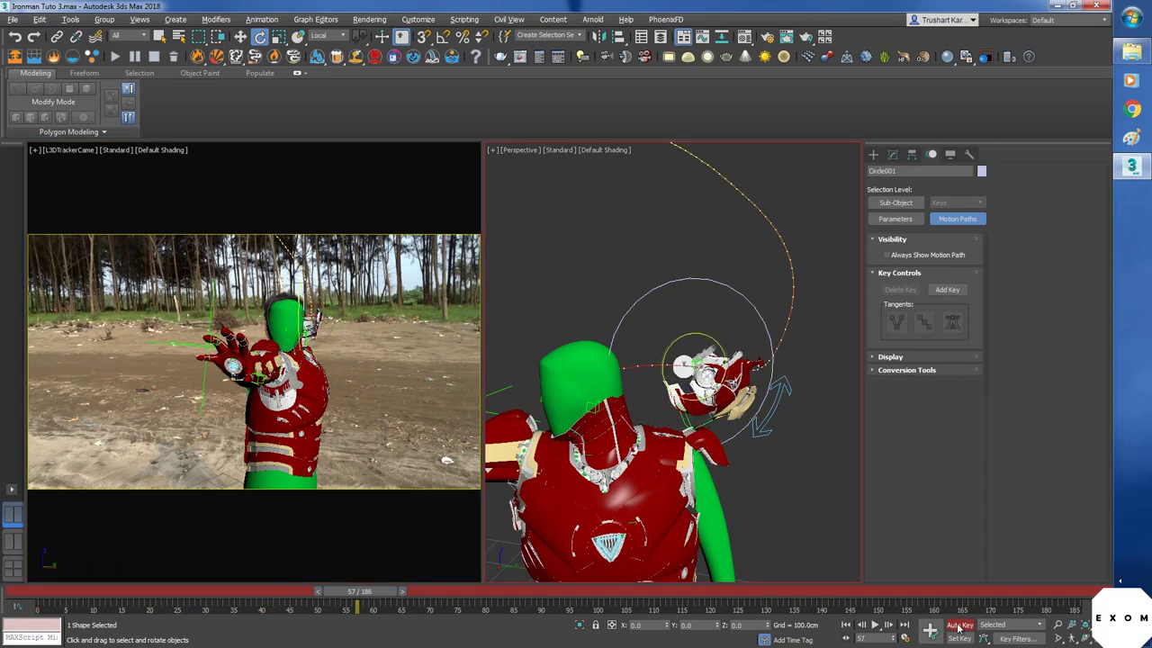
pyautogui.click(929, 632)
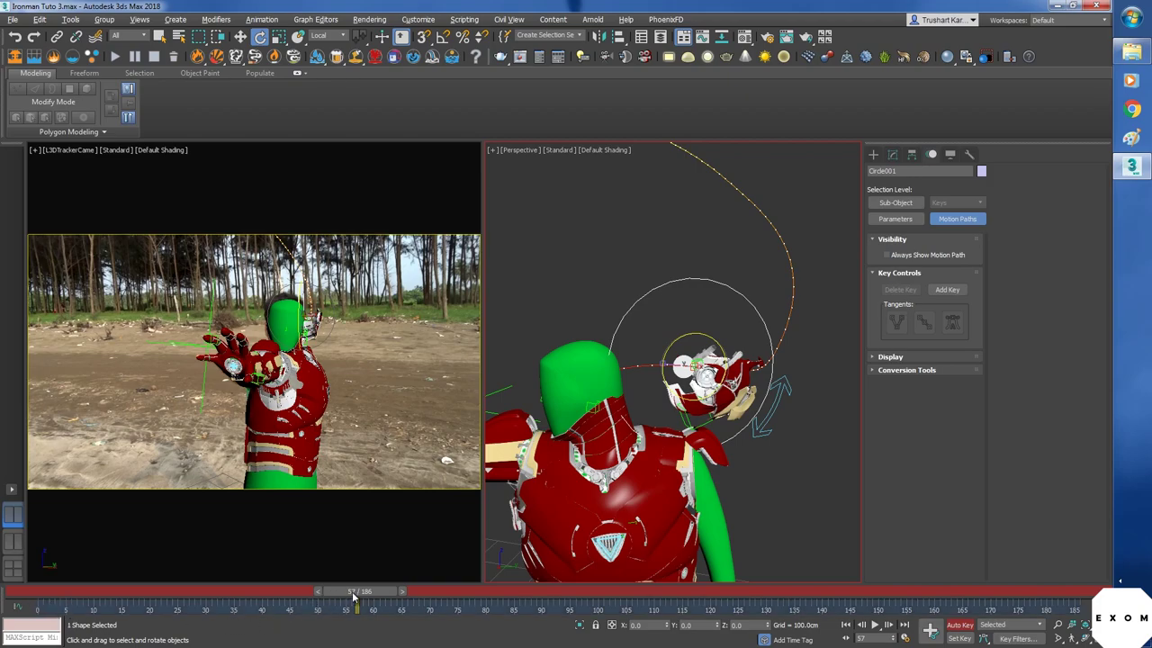
pyautogui.moveTo(354, 596); pyautogui.dragTo(642, 601)
pyautogui.press('e')
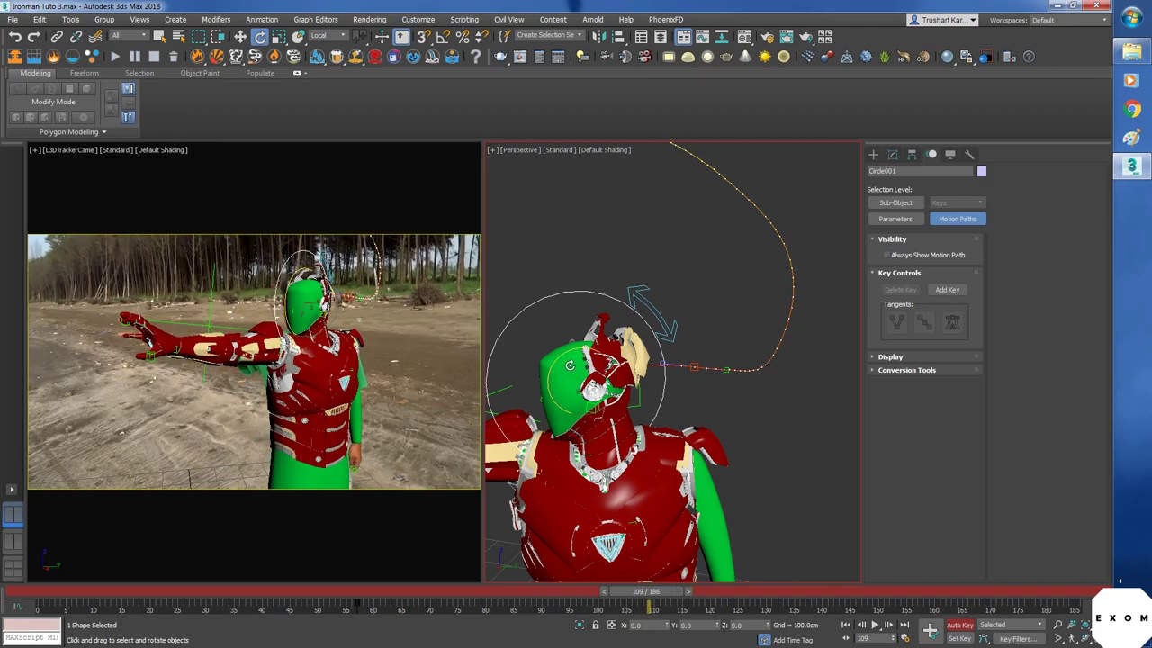
pyautogui.moveTo(548, 361); pyautogui.dragTo(562, 561)
# - Play the helmet landing and mask closing from frame 0 in the maximized camera view
pyautogui.moveTo(658, 596); pyautogui.dragTo(376, 596)
pyautogui.rightClick(345, 495)
pyautogui.hotkey('alt', 'w')
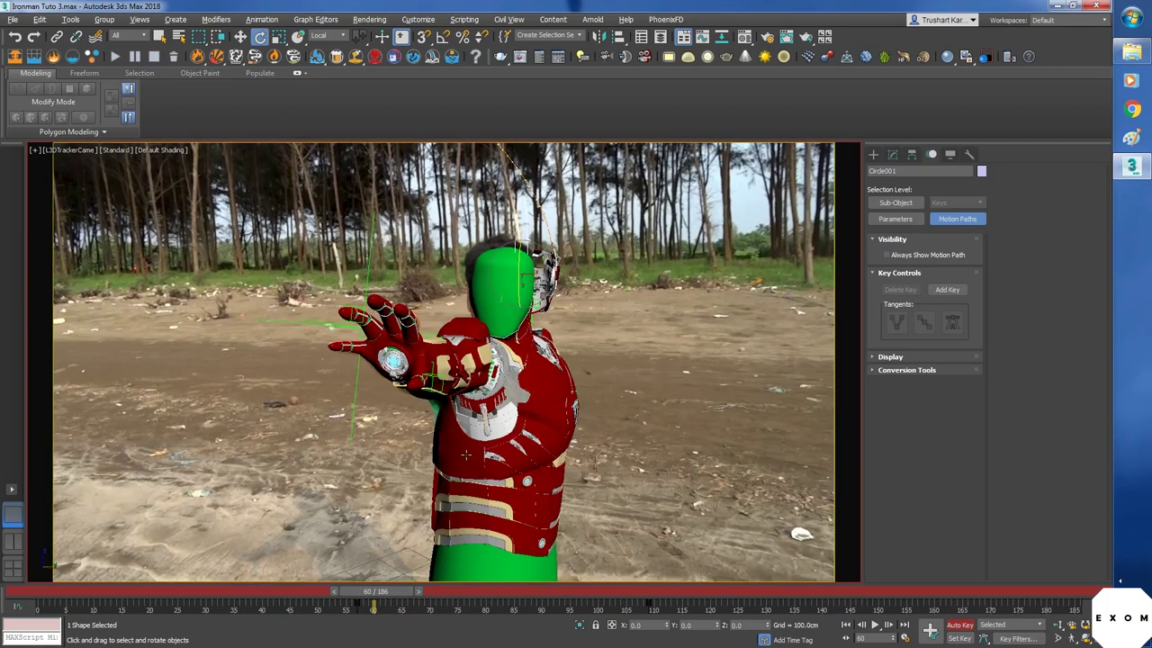
pyautogui.press('Home')
pyautogui.click(648, 522)
pyautogui.click(874, 627)
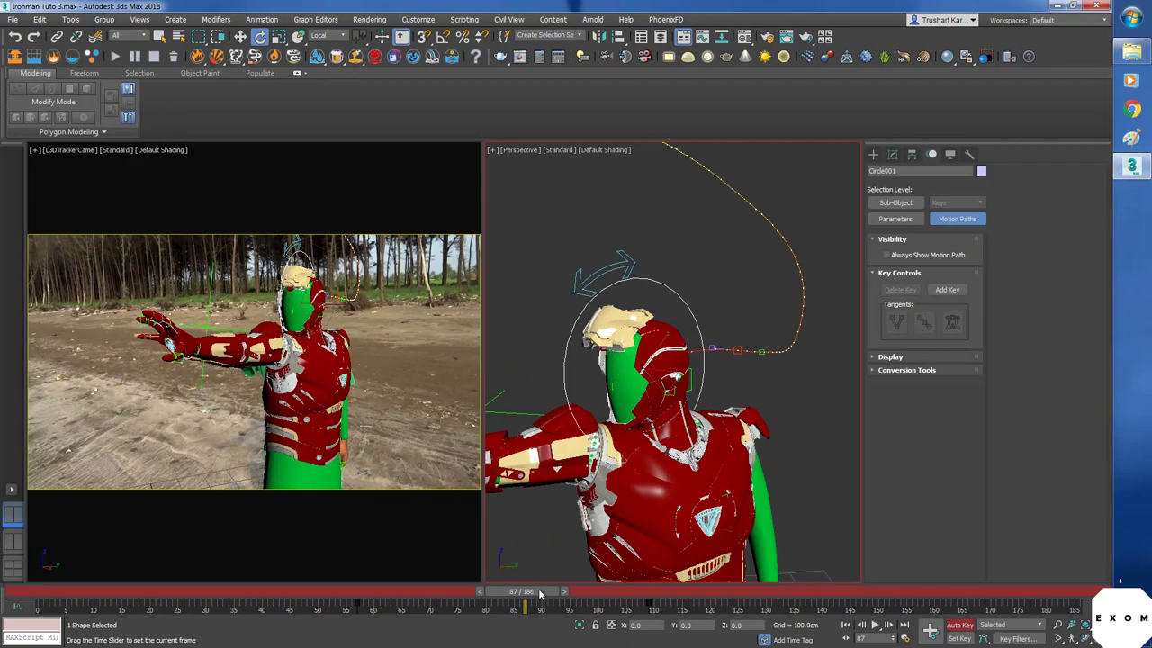
# - Adjust the faceplate control's rotation at frame 86, and rotate it about -17° on X at frame 93 to keep the mask raised longer
pyautogui.moveTo(541, 593)
pyautogui.mouseDown()
pyautogui.moveTo(574, 594)
pyautogui.moveTo(535, 592)
pyautogui.mouseUp()
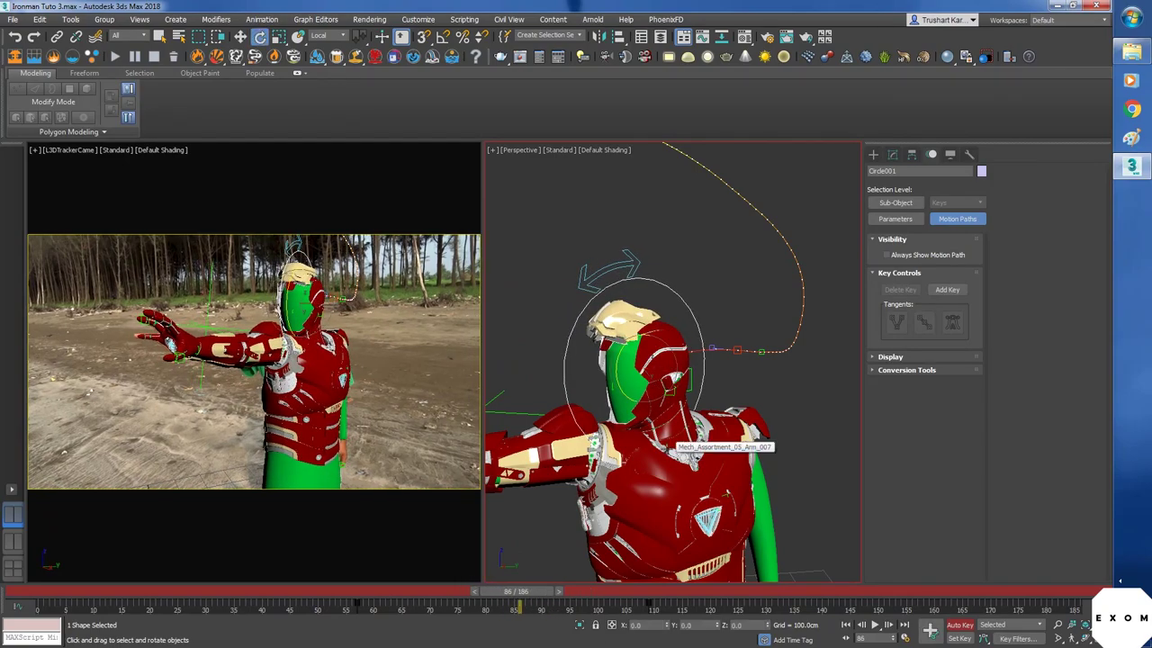
pyautogui.moveTo(619, 355); pyautogui.dragTo(616, 359)
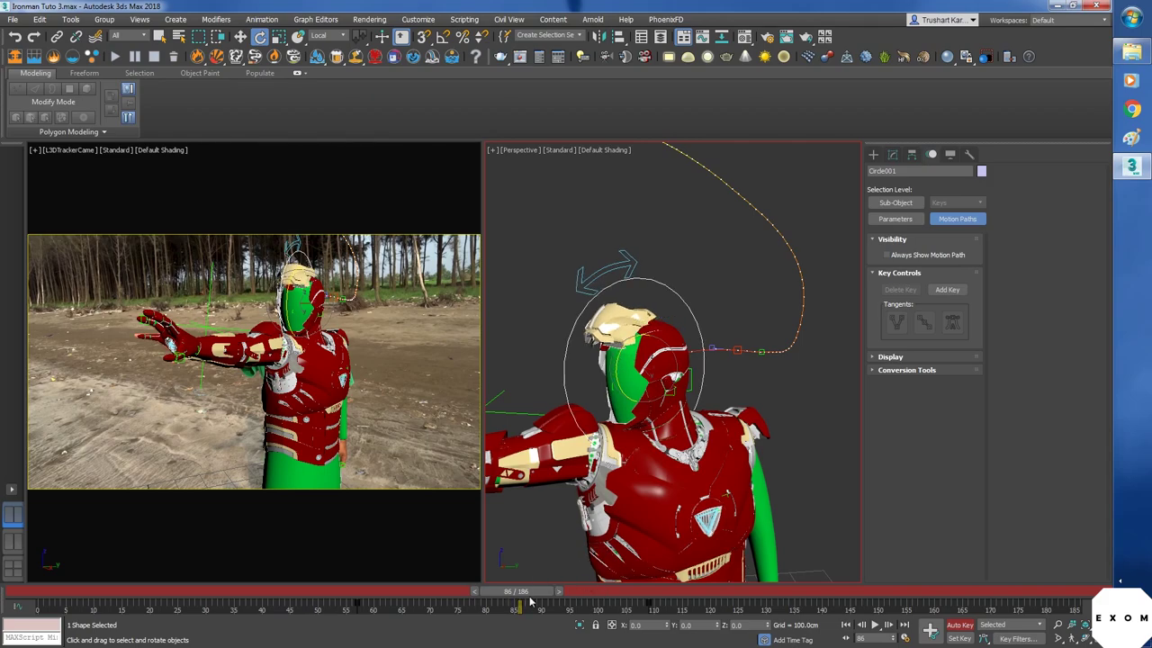
pyautogui.moveTo(524, 594); pyautogui.dragTo(563, 594)
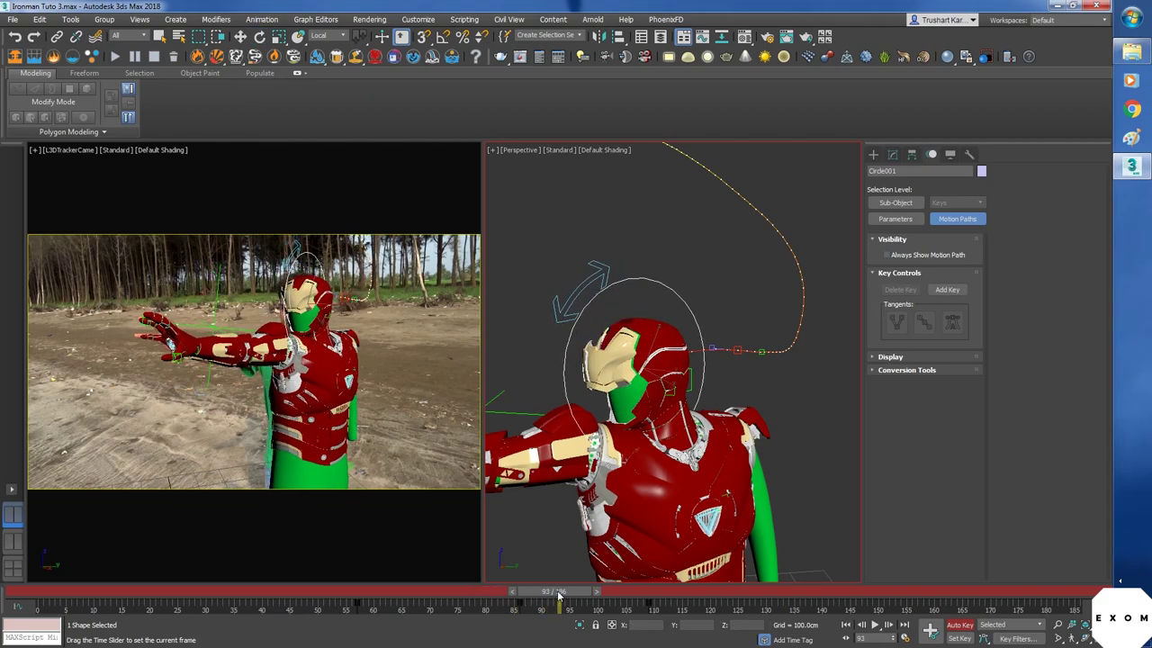
pyautogui.moveTo(614, 389); pyautogui.dragTo(628, 341)
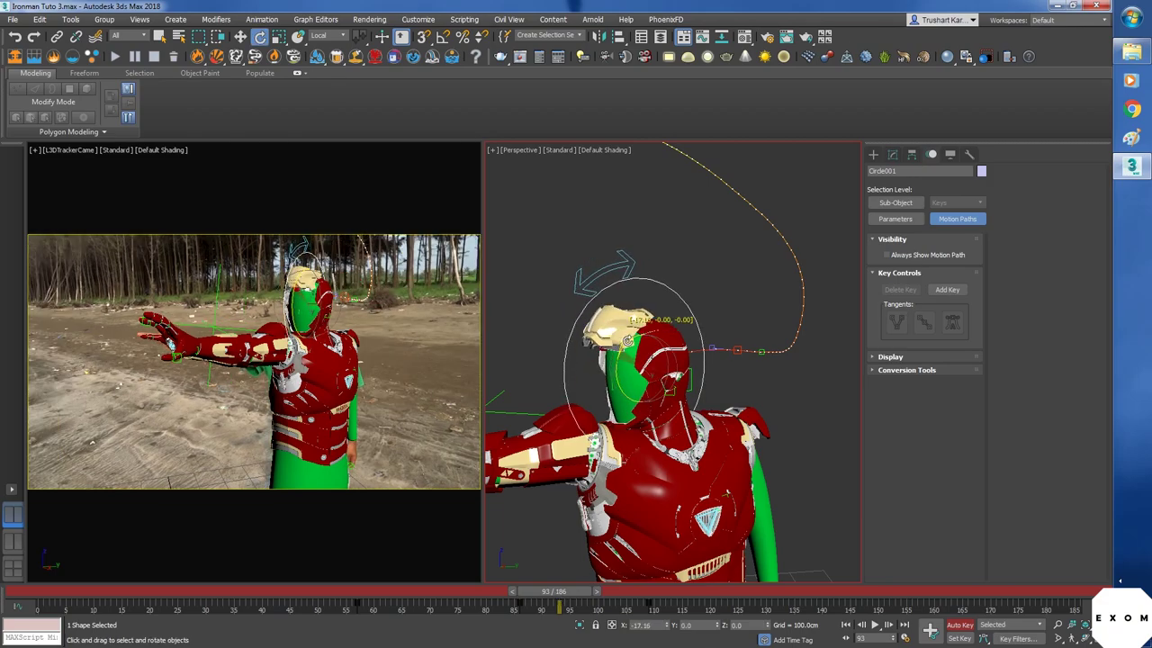
pyautogui.moveTo(567, 594); pyautogui.dragTo(545, 607)
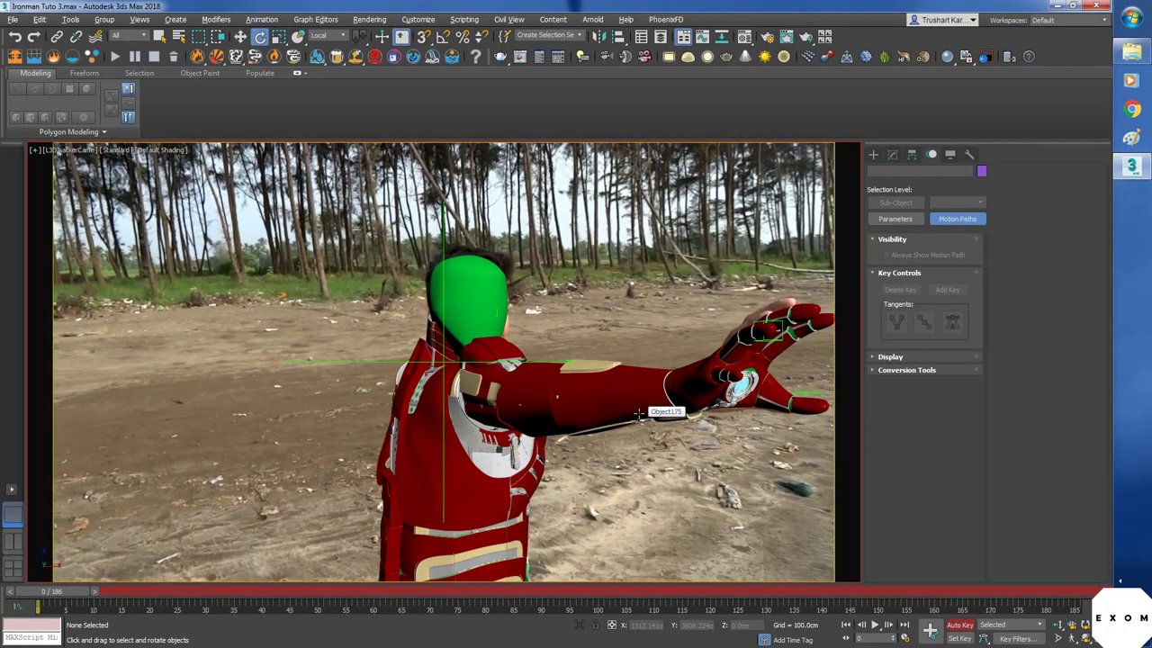
# - Clear the selection and create an AVI preview of the tracked camera view for the custom range 0 to 120
pyautogui.hotkey('shift', 'v')
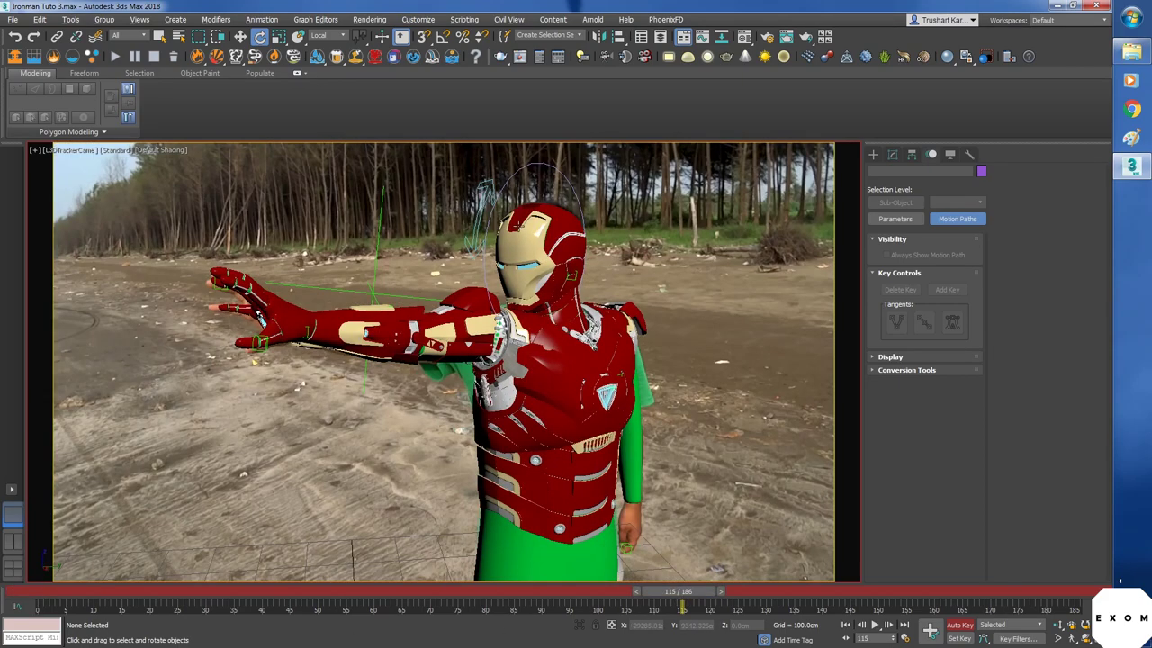
pyautogui.click(504, 194)
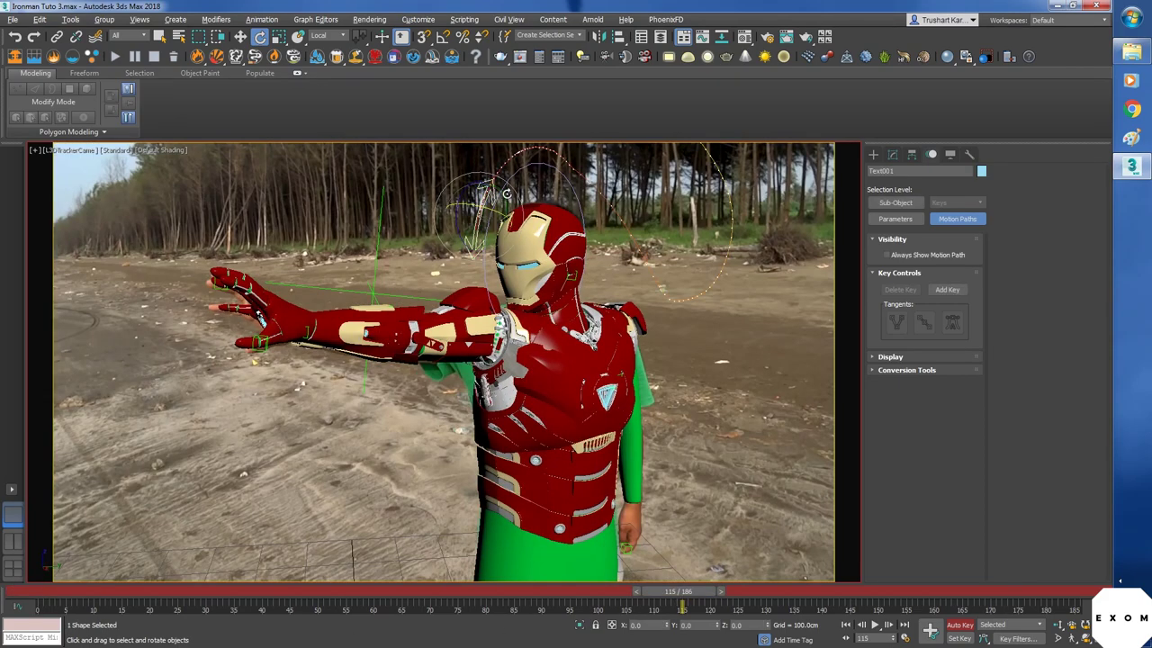
pyautogui.click(517, 170)
pyautogui.click(386, 443)
pyautogui.hotkey('shift', 'v')
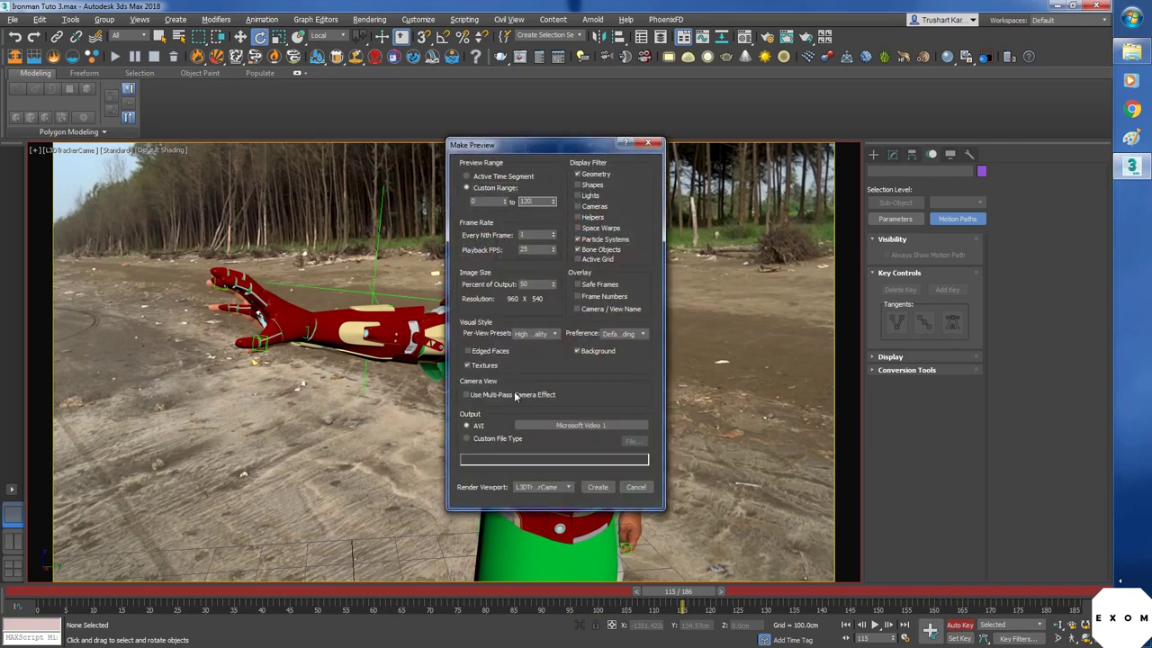
pyautogui.click(515, 334)
pyautogui.click(598, 487)
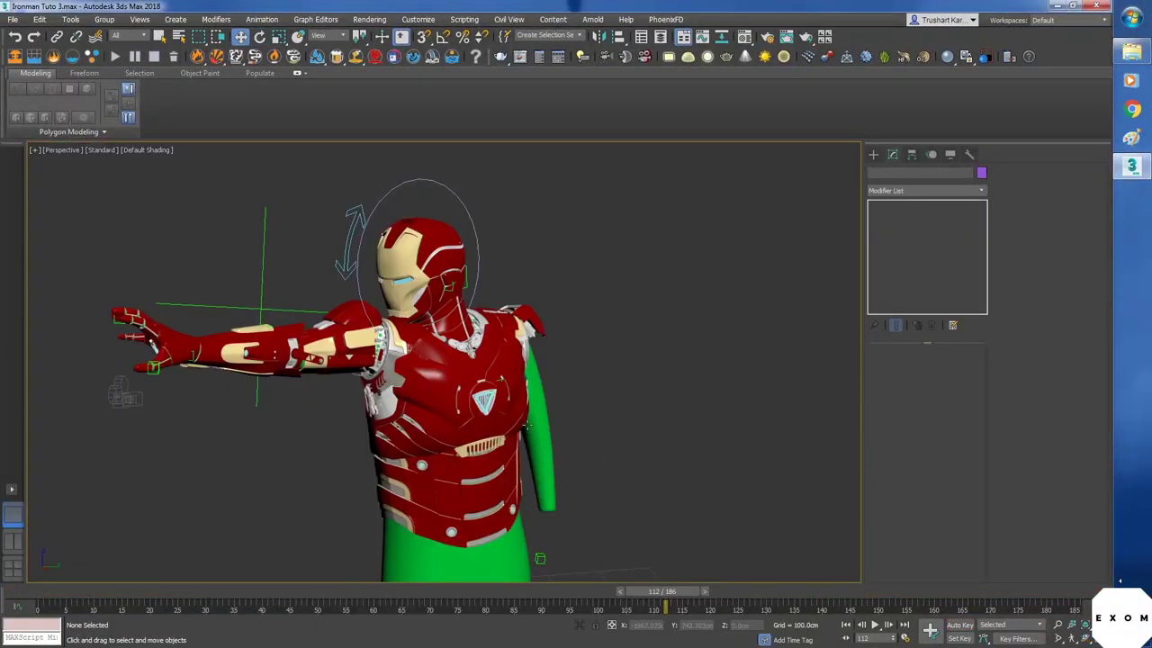
# - Add a Push modifier to the curved armor plate on the suit's left shoulder and view the plate from above
pyautogui.click(532, 317)
pyautogui.keyDown('alt'); pyautogui.moveTo(609, 360); pyautogui.dragTo(584, 347, button='middle'); pyautogui.keyUp('alt')
pyautogui.scroll(5, 497, 307)
pyautogui.scroll(2, 494, 306)
pyautogui.scroll(-4, 528, 392)
pyautogui.scroll(6, 566, 371)
pyautogui.scroll(-6, 567, 371)
pyautogui.scroll(3, 585, 346)
pyautogui.click(941, 191)
pyautogui.scroll(-2, 954, 421)
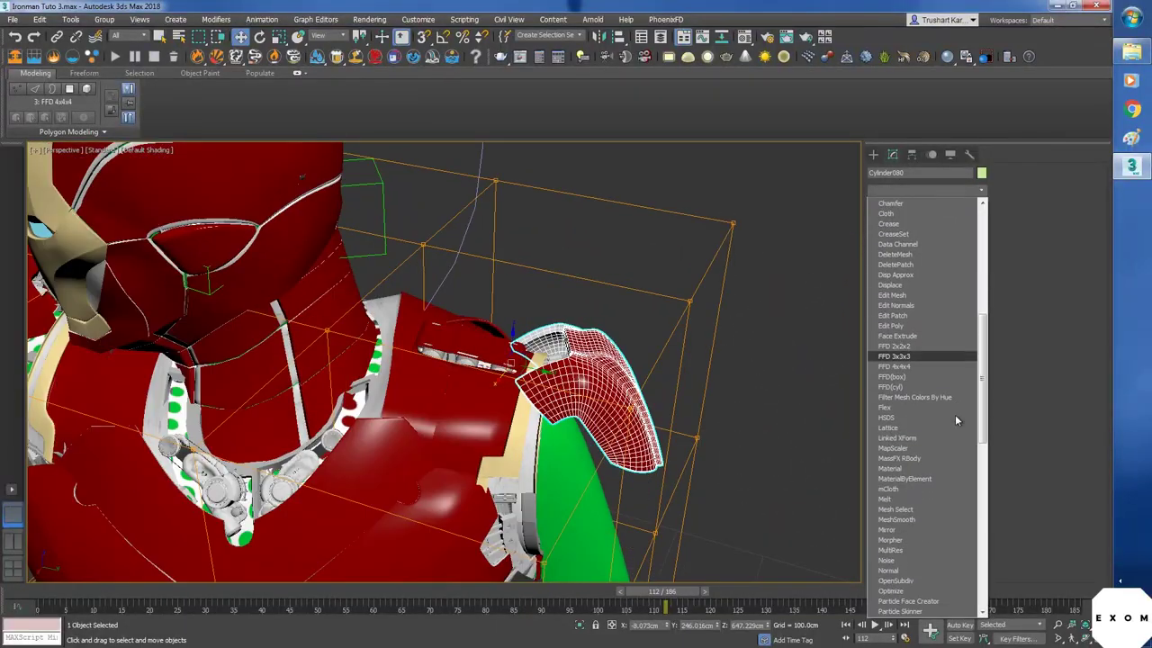
pyautogui.scroll(-12, 955, 414)
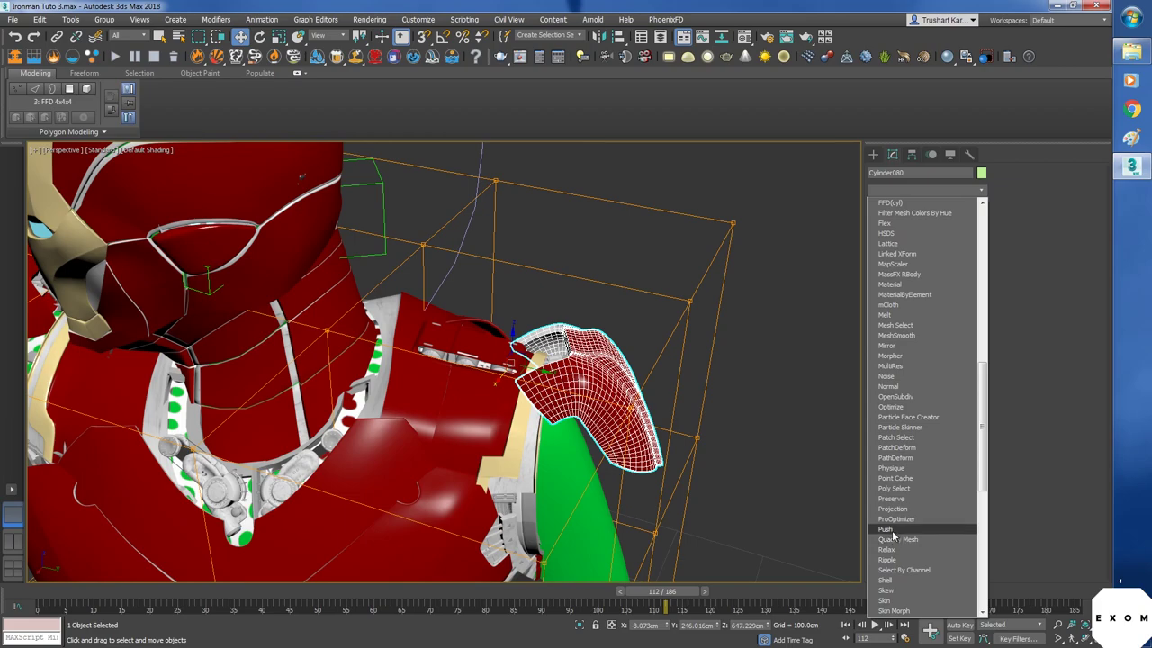
pyautogui.click(904, 529)
pyautogui.keyDown('alt'); pyautogui.moveTo(697, 415); pyautogui.dragTo(710, 456, button='middle'); pyautogui.keyUp('alt')
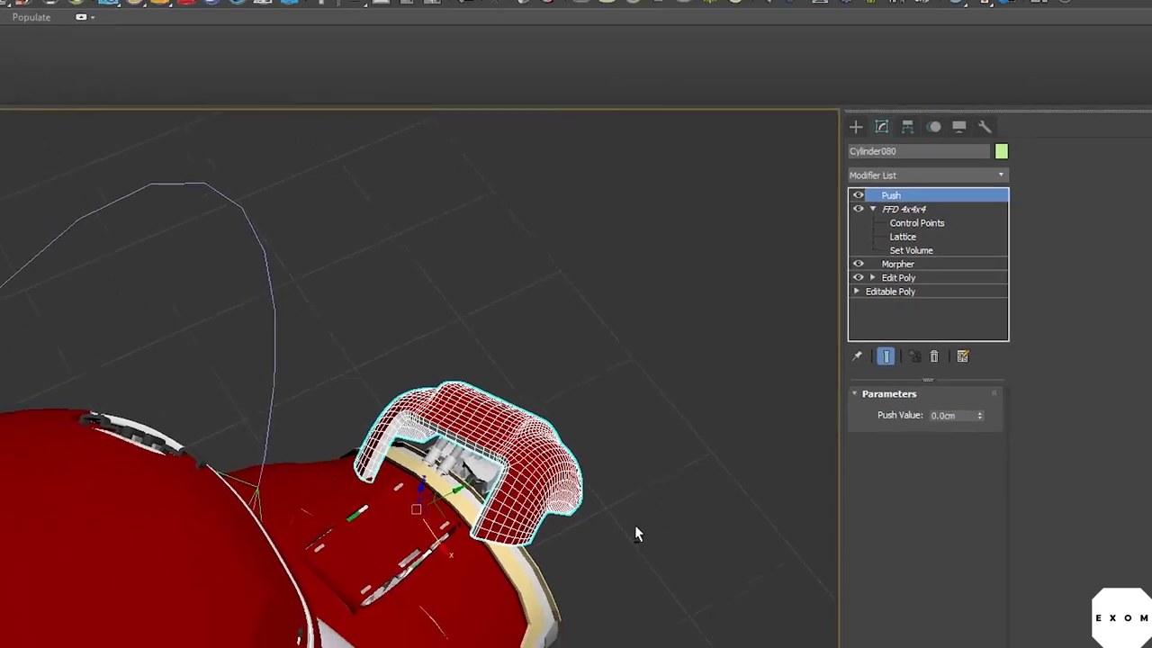
pyautogui.keyDown('alt'); pyautogui.moveTo(711, 454); pyautogui.dragTo(676, 445, button='middle'); pyautogui.keyUp('alt')
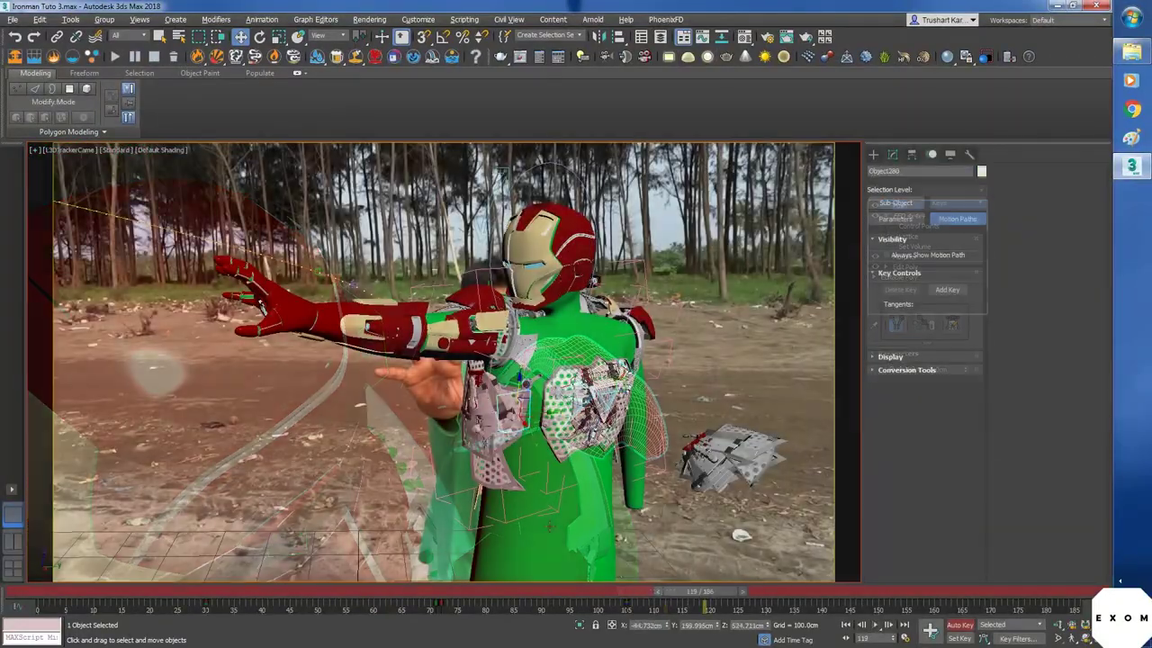
# - Scrub through the torso armor's assembly in the camera view, back to frame 110 and forward again
pyautogui.moveTo(704, 592); pyautogui.dragTo(666, 597)
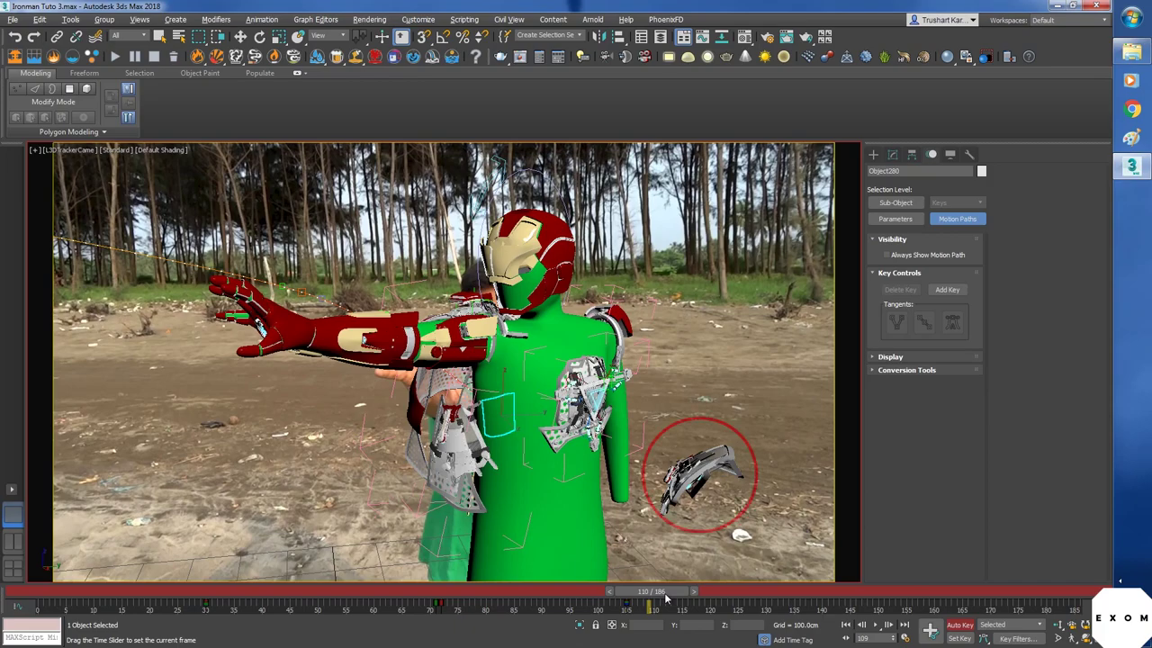
pyautogui.moveTo(666, 598); pyautogui.dragTo(886, 601)
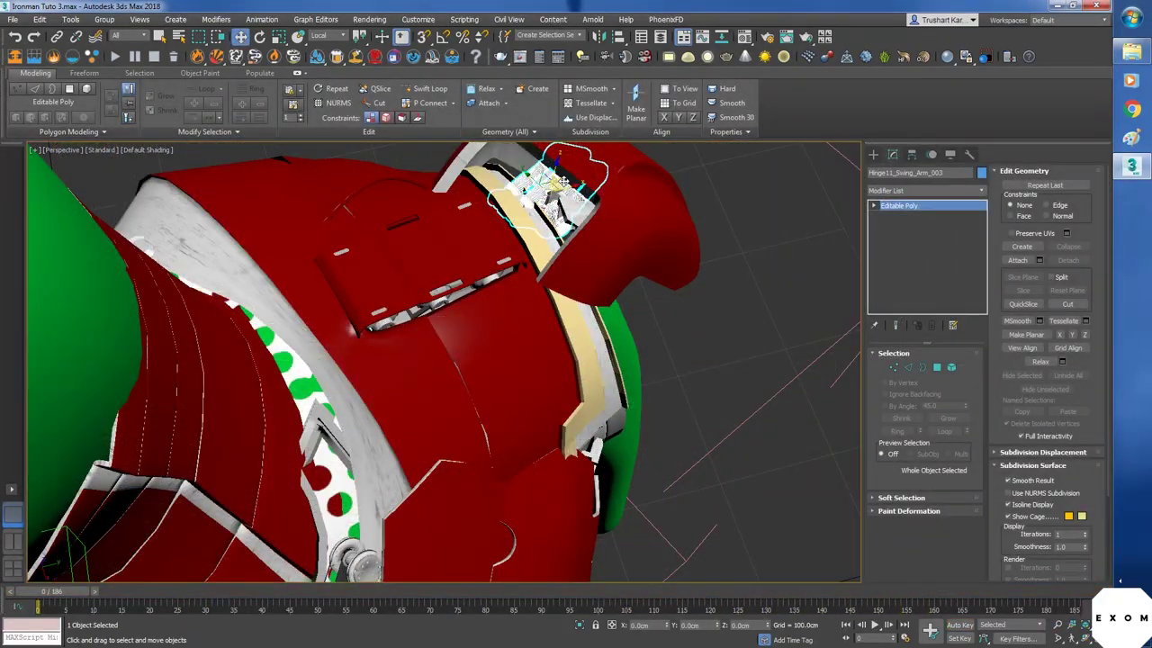
# - Try moving the shoulder's hinge swing arm, undo the move, and select the curved armor plate inside the left shoulder
pyautogui.moveTo(563, 182); pyautogui.dragTo(615, 158)
pyautogui.hotkey('ctrl', 'z')
pyautogui.keyDown('alt'); pyautogui.moveTo(612, 162); pyautogui.dragTo(450, 236, button='middle'); pyautogui.keyUp('alt')
pyautogui.click(558, 241)
pyautogui.click(486, 251)
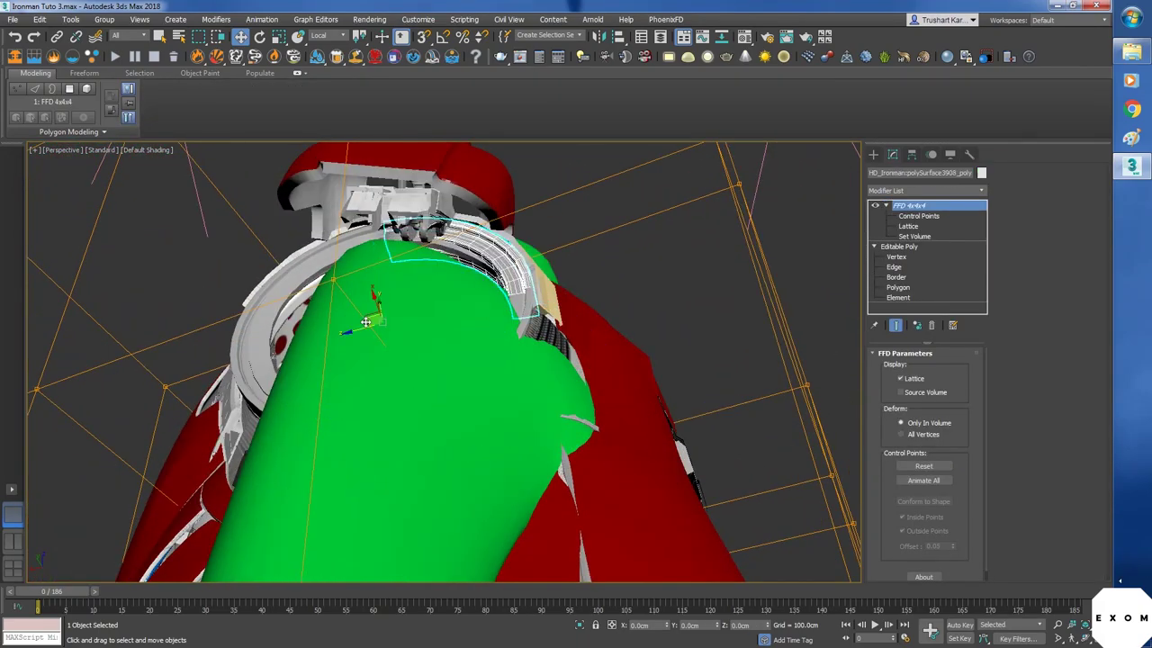
pyautogui.keyDown('alt'); pyautogui.moveTo(365, 321); pyautogui.dragTo(461, 374, button='middle'); pyautogui.keyUp('alt')
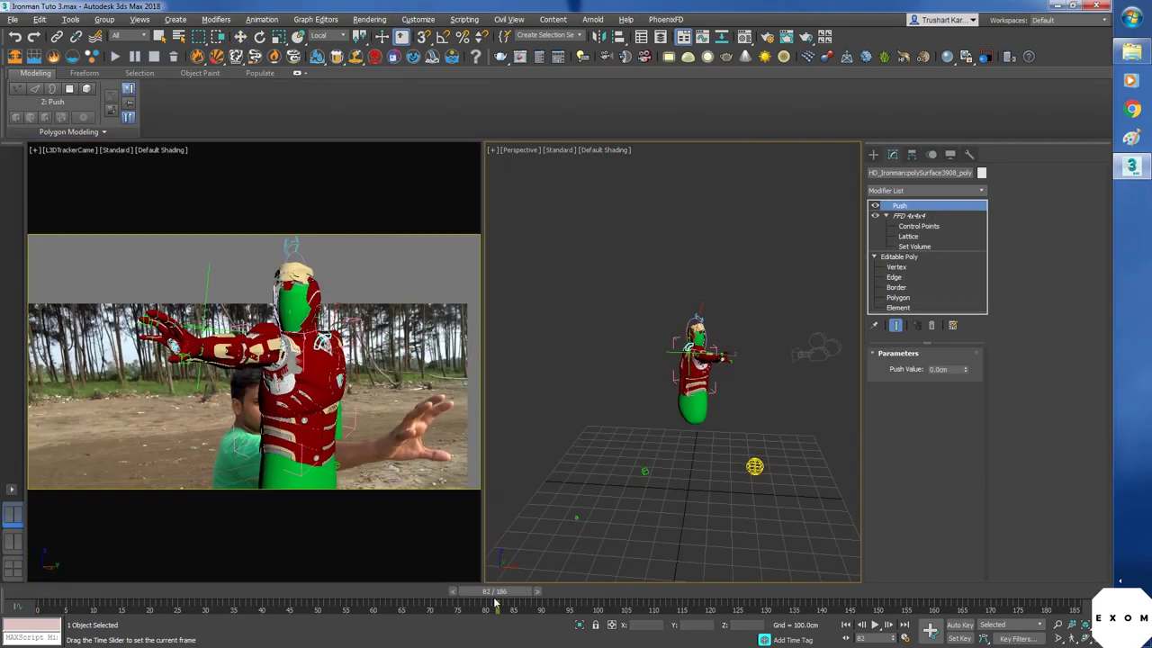
# - Key the left shoulder assembly in its fitted position at frame 90 and turn on Auto Key
pyautogui.moveTo(495, 601); pyautogui.dragTo(541, 599)
pyautogui.press('w')
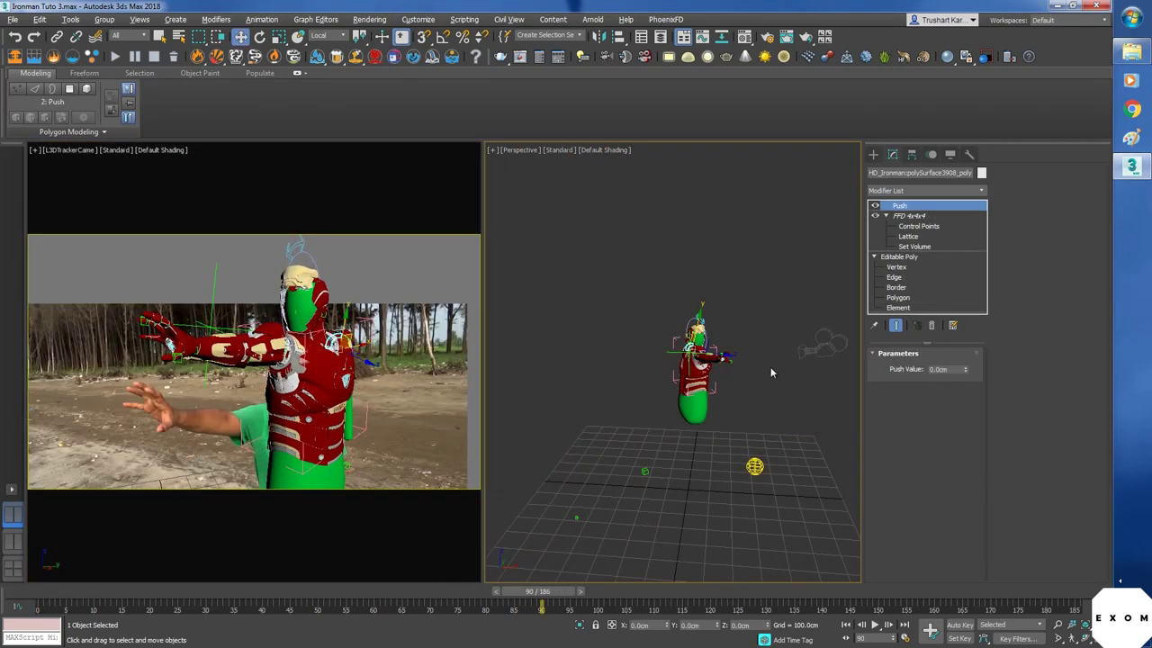
pyautogui.hotkey('alt', 'w')
pyautogui.scroll(8, 720, 418)
pyautogui.keyDown('alt'); pyautogui.moveTo(719, 417); pyautogui.dragTo(559, 393, button='middle'); pyautogui.keyUp('alt')
pyautogui.scroll(4, 558, 392)
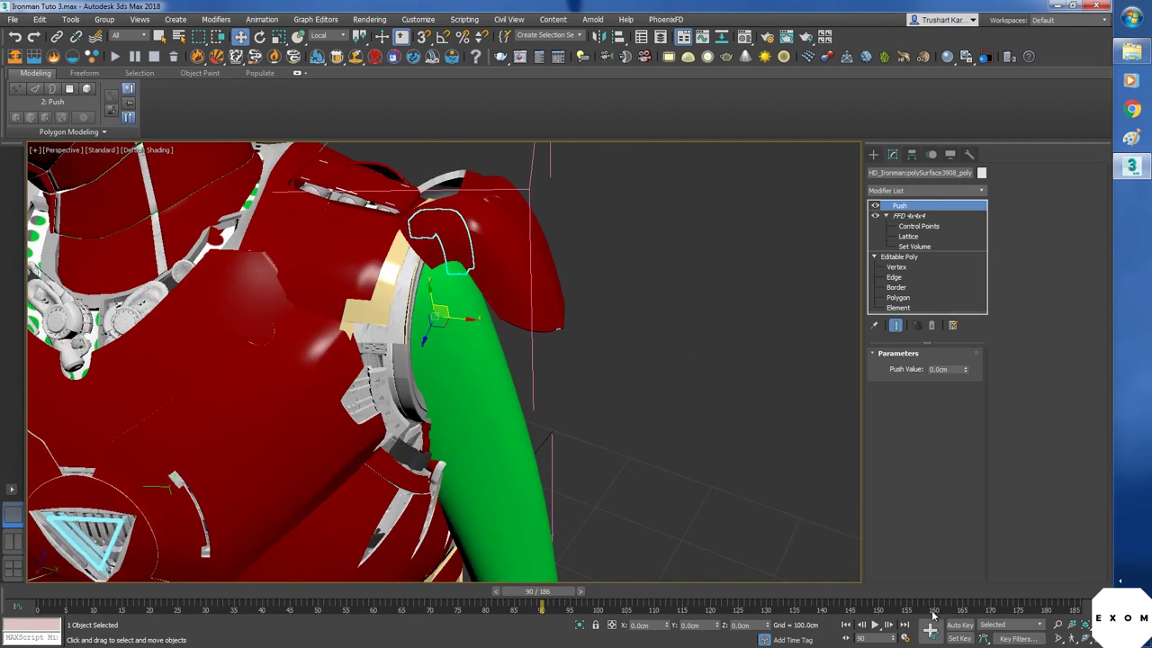
pyautogui.click(959, 626)
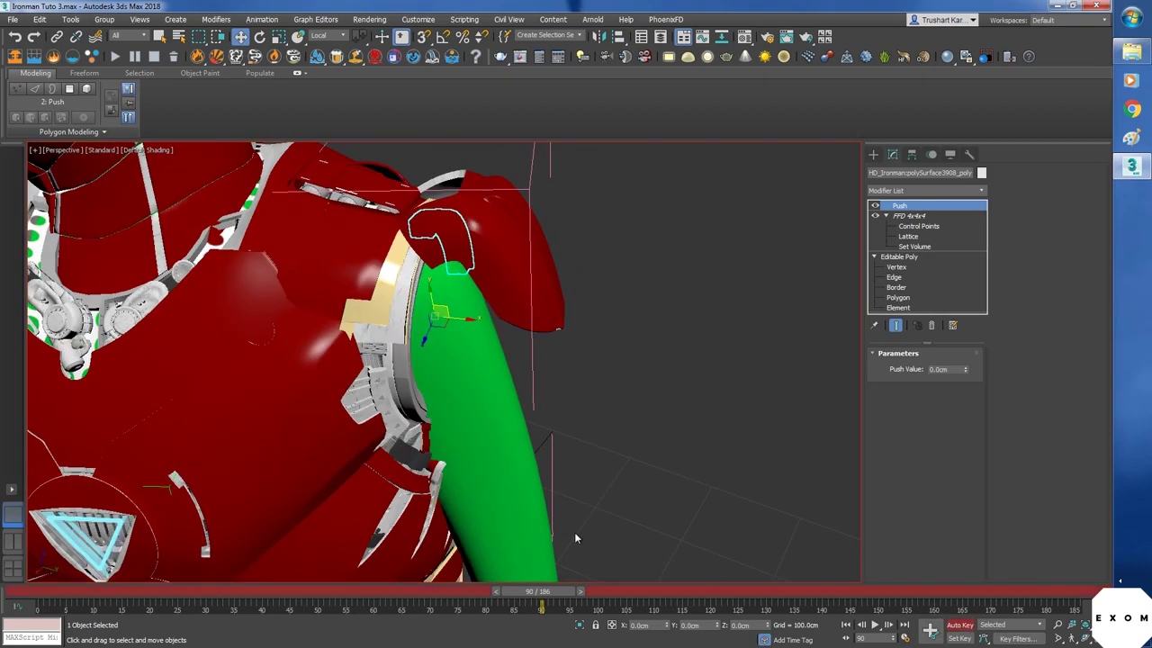
# - At frame 60, move the shoulder assembly away from the body, about 145 cm on X and 84 cm on Z, and turn off Auto Key
pyautogui.keyDown('alt'); pyautogui.moveTo(665, 485); pyautogui.dragTo(630, 423, button='middle'); pyautogui.keyUp('alt')
pyautogui.moveTo(630, 423); pyautogui.dragTo(595, 358, button='middle')
pyautogui.scroll(-6, 604, 352)
pyautogui.scroll(5, 596, 357)
pyautogui.scroll(-4, 594, 358)
pyautogui.scroll(2, 552, 555)
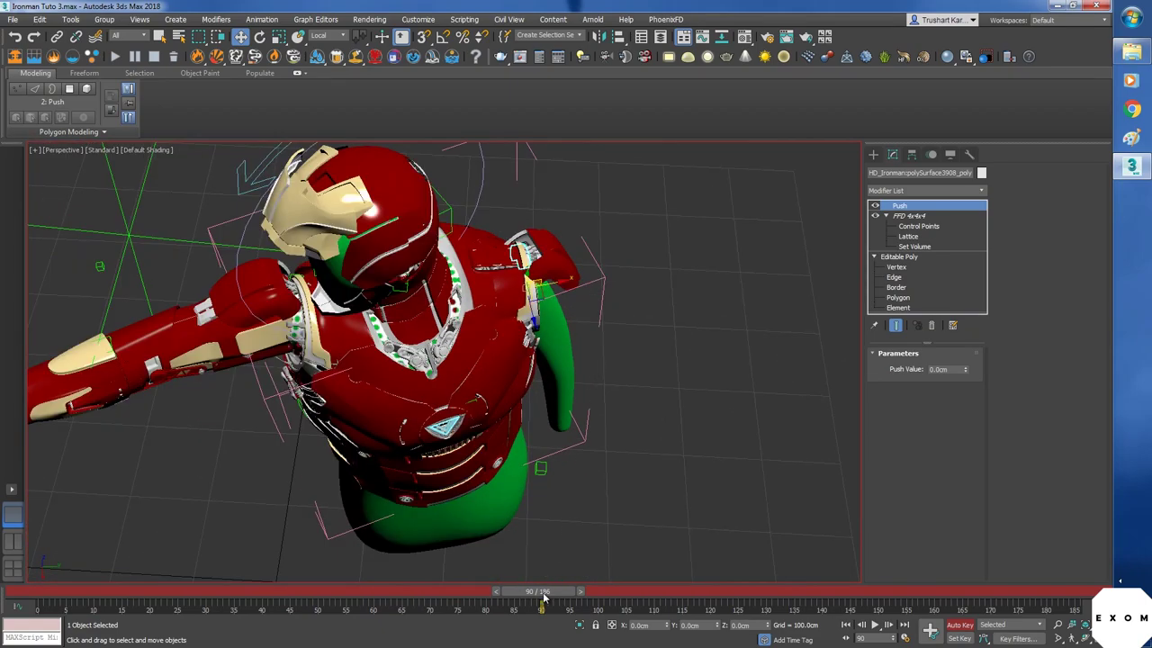
pyautogui.moveTo(543, 595); pyautogui.dragTo(382, 597)
pyautogui.keyDown('alt'); pyautogui.moveTo(602, 430); pyautogui.dragTo(491, 396, button='middle'); pyautogui.keyUp('alt')
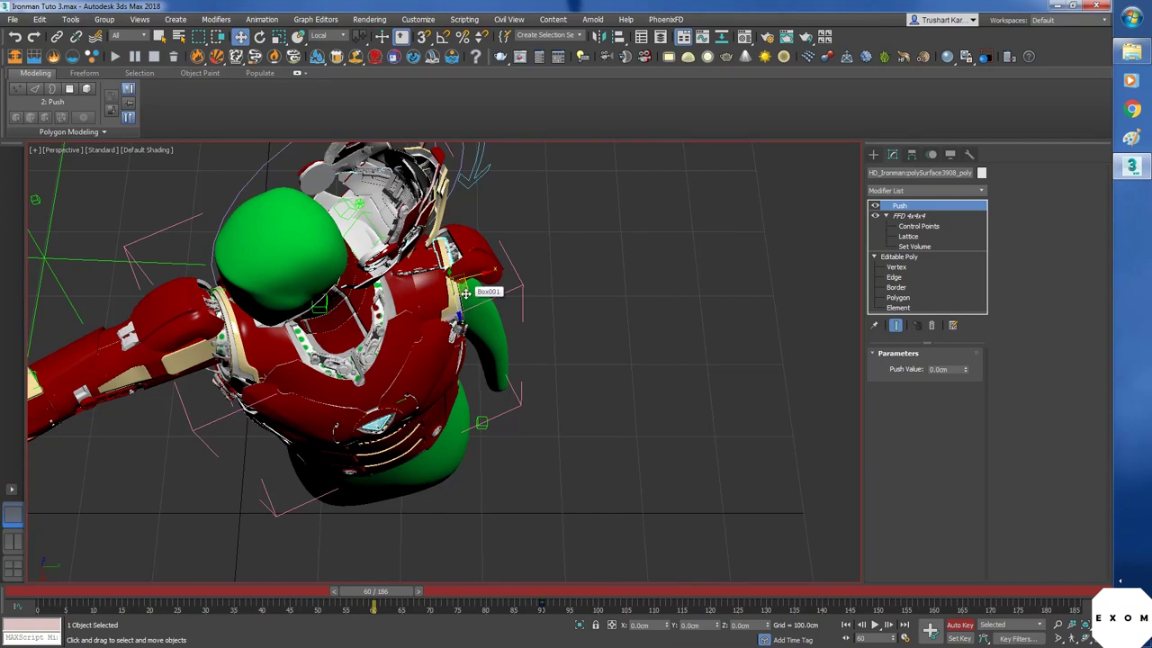
pyautogui.moveTo(465, 293); pyautogui.dragTo(708, 358)
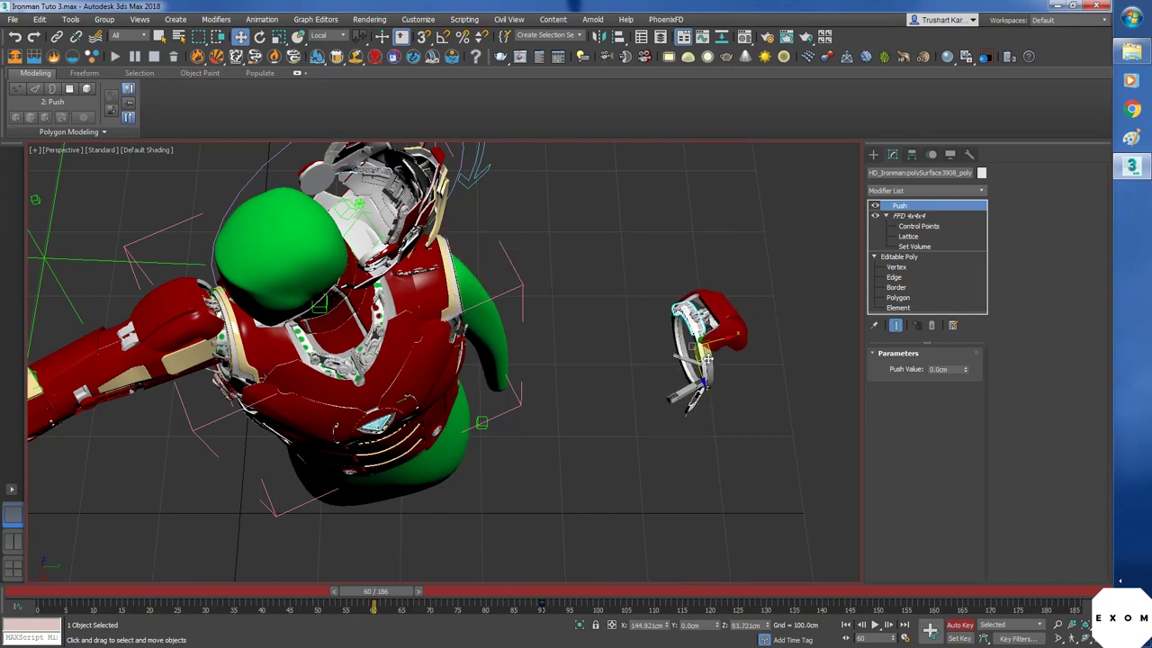
pyautogui.click(961, 625)
# - In the red shoulder cover's Morpher, test Cylinder065 at 100, reset it, set Cylinder068 to 100, and raise Cylinder067 and Cylinder065
pyautogui.click(735, 323)
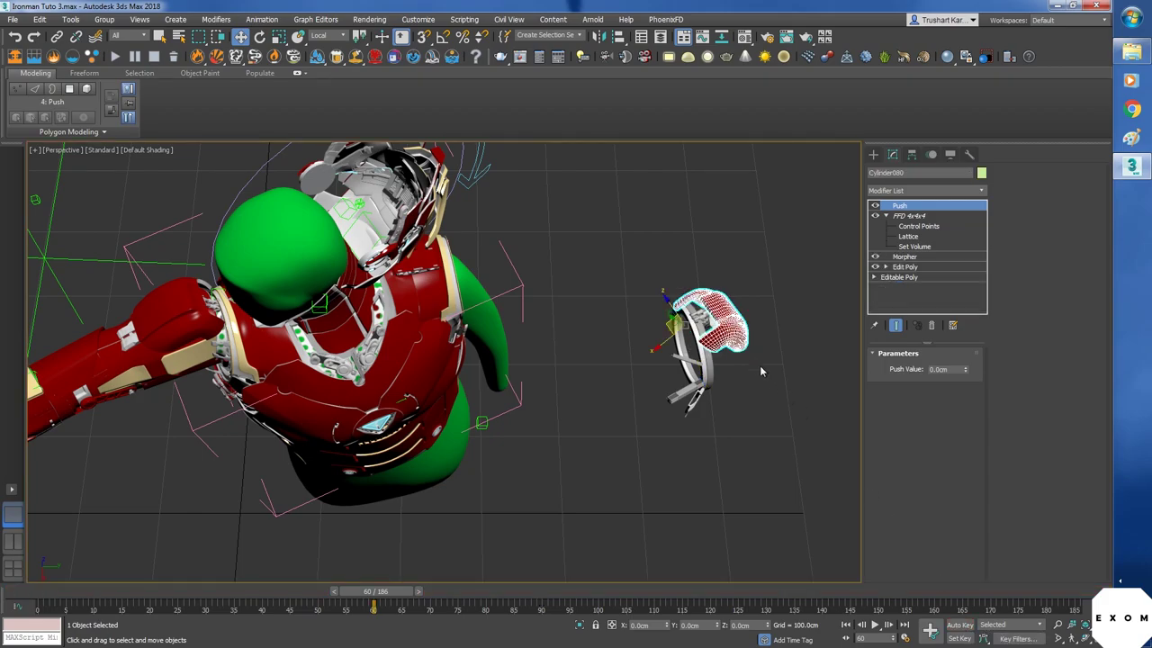
pyautogui.scroll(3, 756, 382)
pyautogui.click(913, 257)
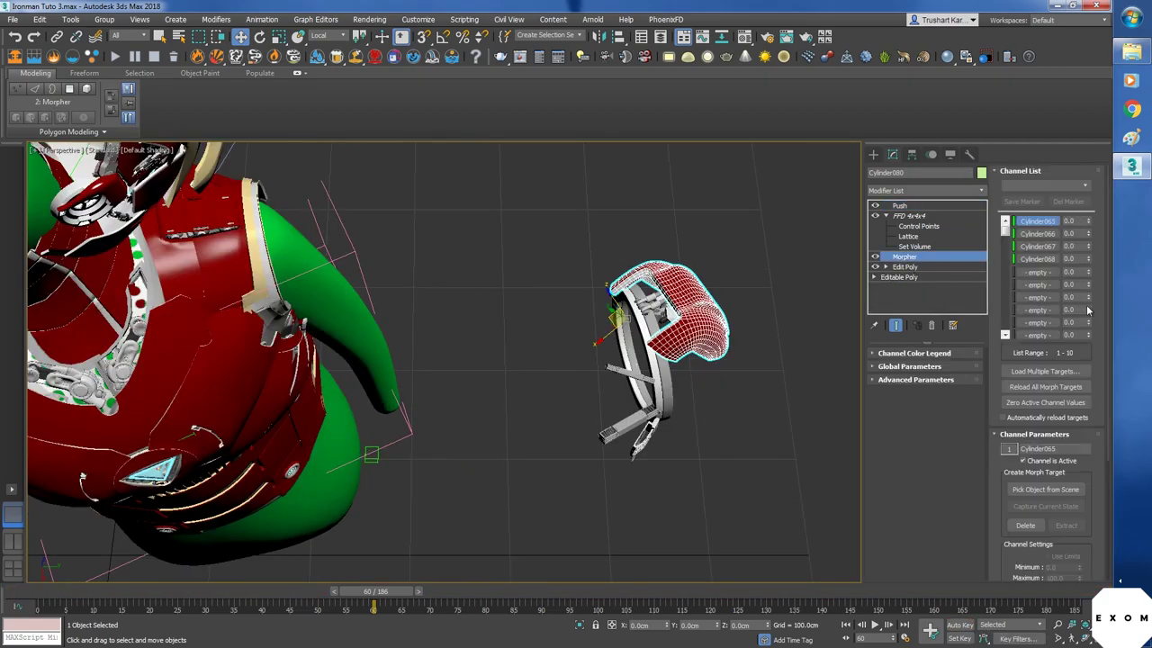
pyautogui.moveTo(1089, 221); pyautogui.dragTo(1088, 135)
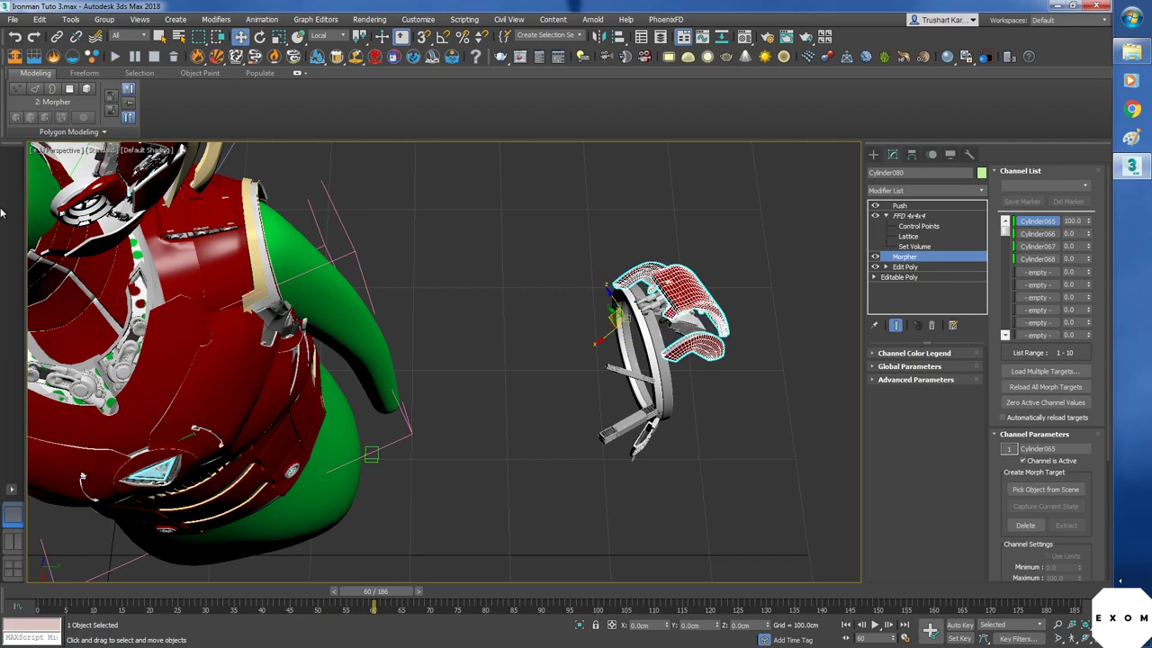
pyautogui.rightClick(1089, 223)
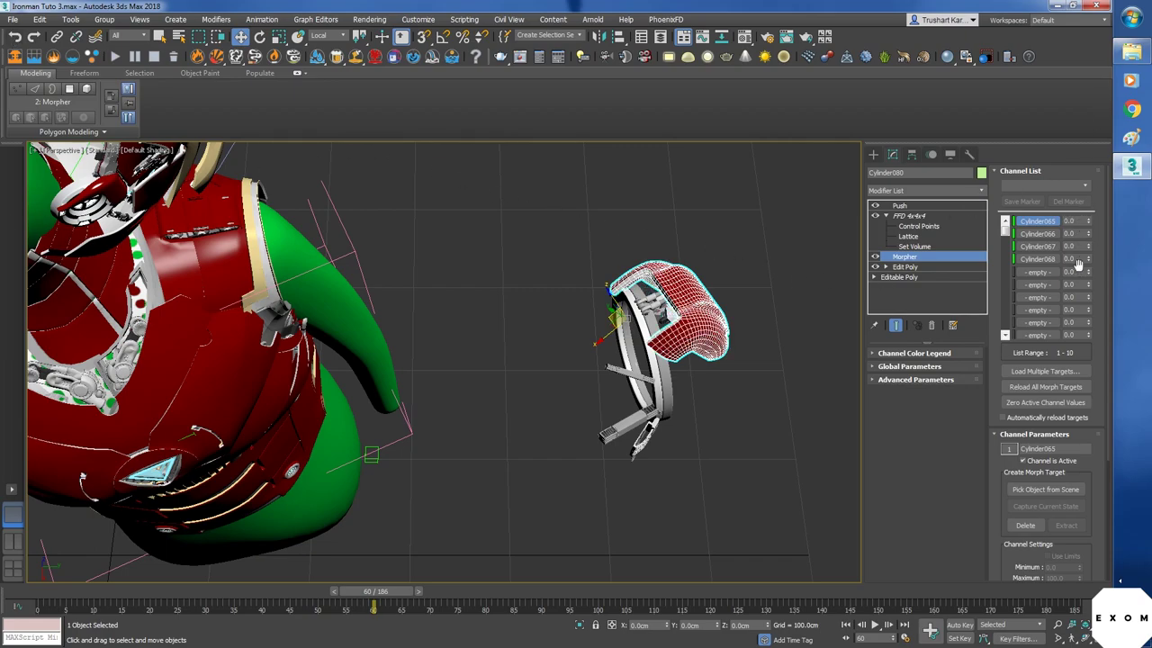
pyautogui.moveTo(7, 199); pyautogui.dragTo(24, 122)
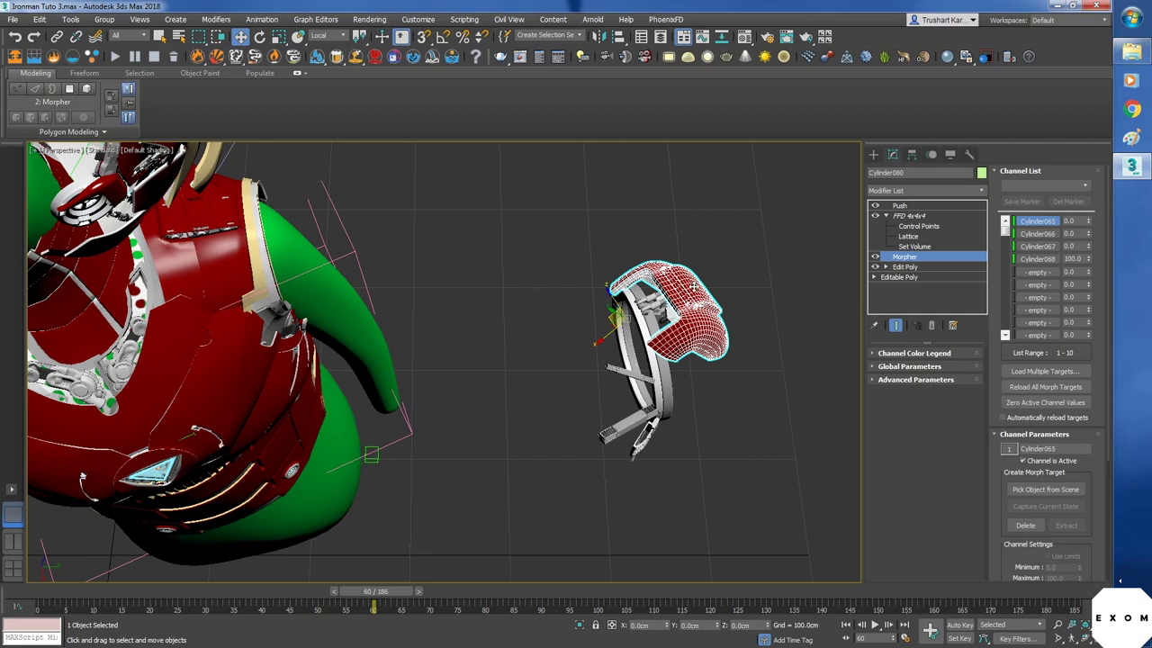
pyautogui.moveTo(1088, 245); pyautogui.dragTo(1091, 171)
pyautogui.moveTo(1089, 221); pyautogui.dragTo(1085, 139)
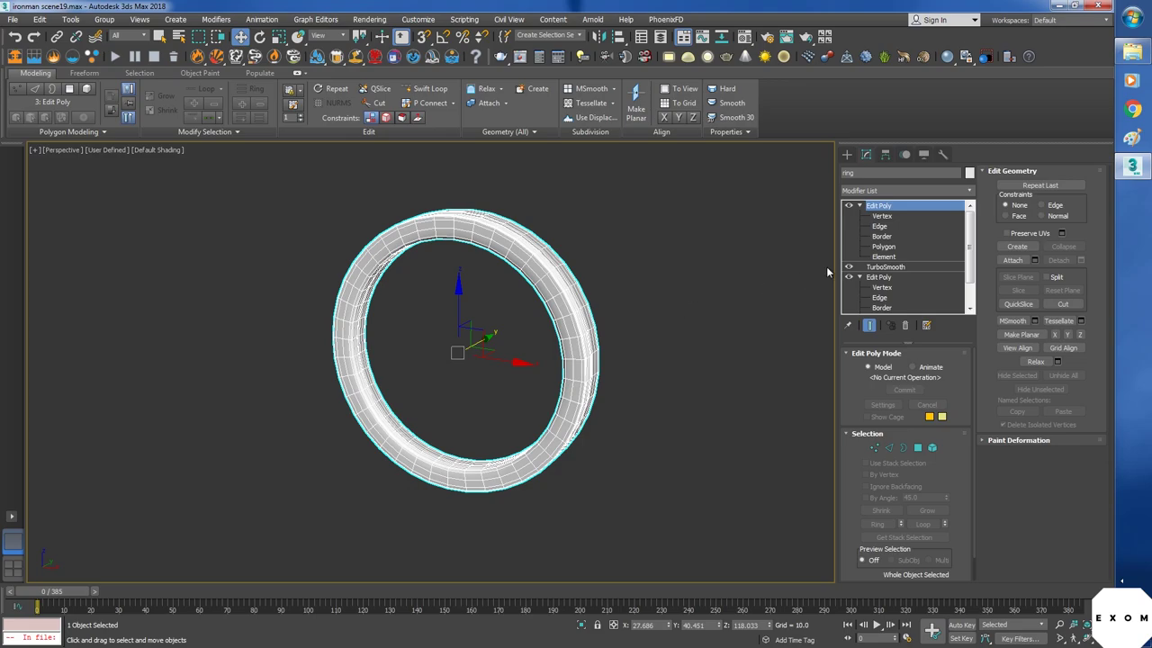
# - In the ring scene, select the right half of the ring's polygons and detach it as a separate object
pyautogui.click(885, 248)
pyautogui.keyDown('alt'); pyautogui.moveTo(468, 378); pyautogui.dragTo(576, 392, button='middle'); pyautogui.keyUp('alt')
pyautogui.moveTo(663, 564); pyautogui.dragTo(574, 429)
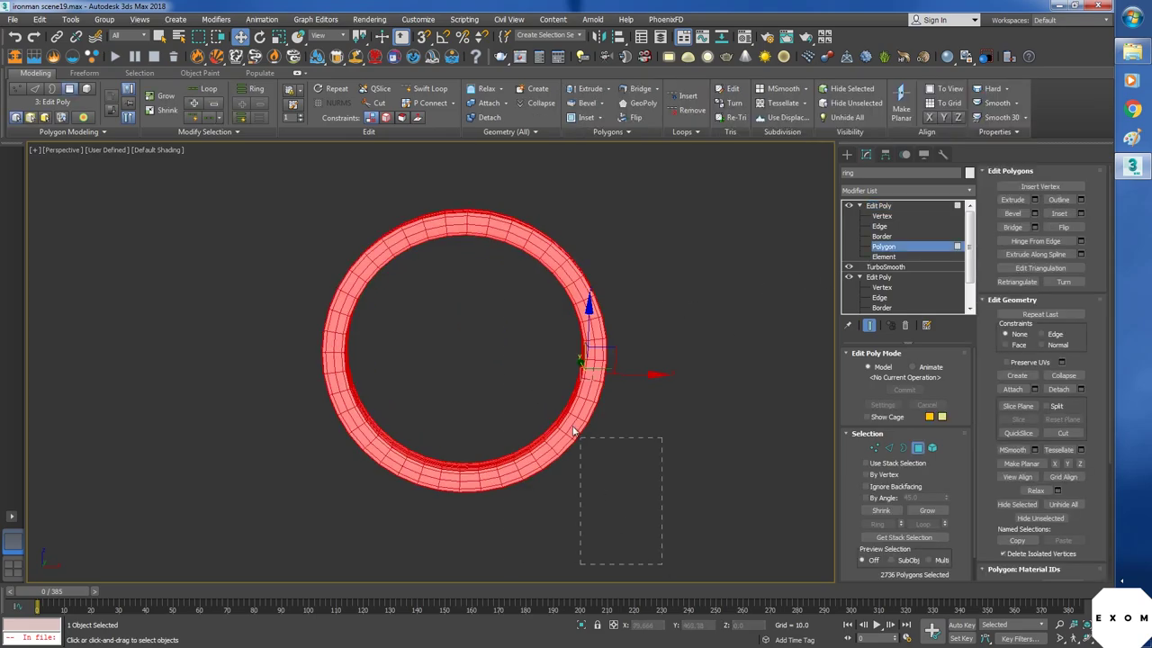
pyautogui.moveTo(477, 161); pyautogui.dragTo(477, 161)
pyautogui.keyDown('alt'); pyautogui.moveTo(561, 507); pyautogui.dragTo(531, 493, button='middle'); pyautogui.keyUp('alt')
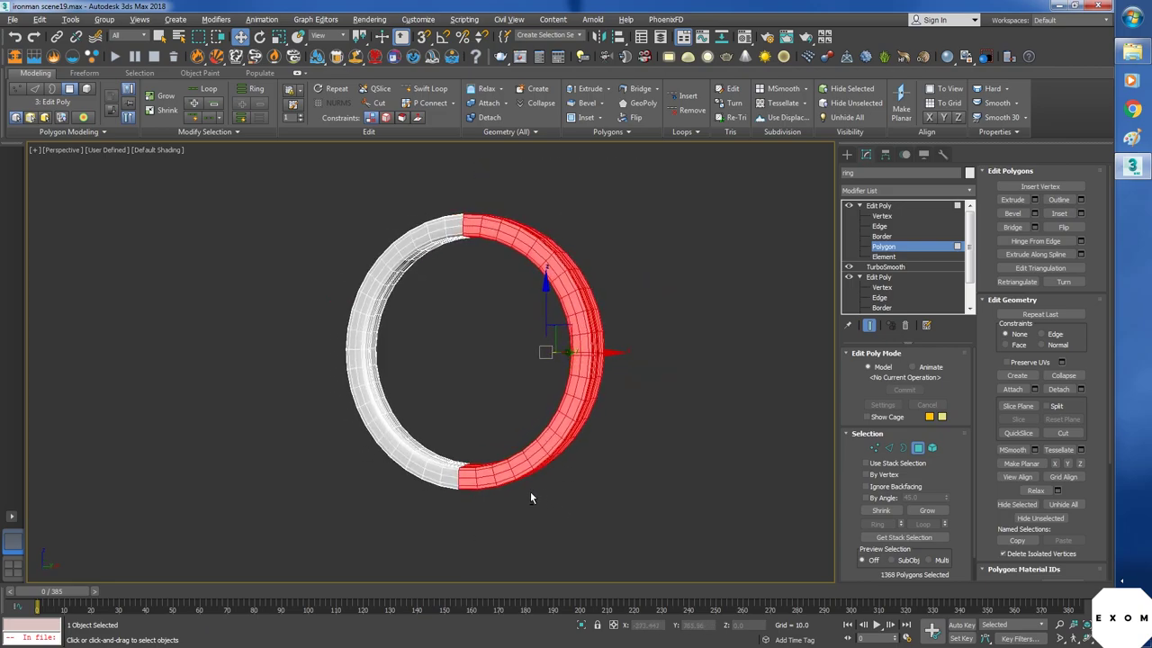
pyautogui.click(1081, 389)
pyautogui.click(595, 335)
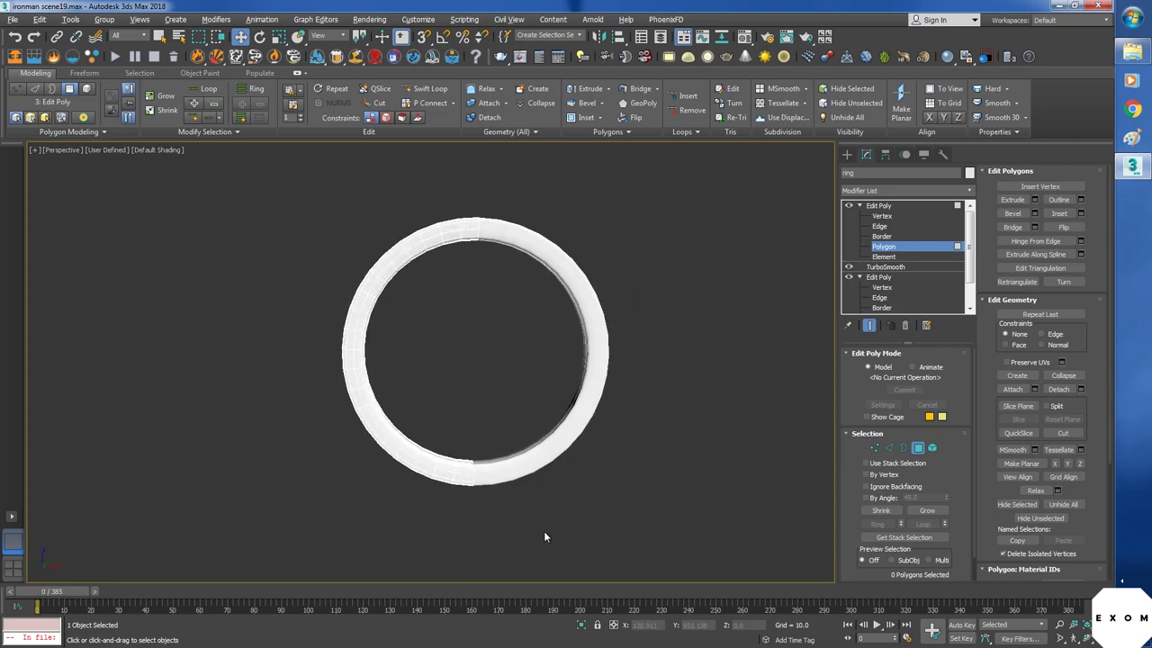
# - Detach the lower-left quarter of the ring as its own object and leave polygon editing
pyautogui.moveTo(252, 359); pyautogui.dragTo(252, 360)
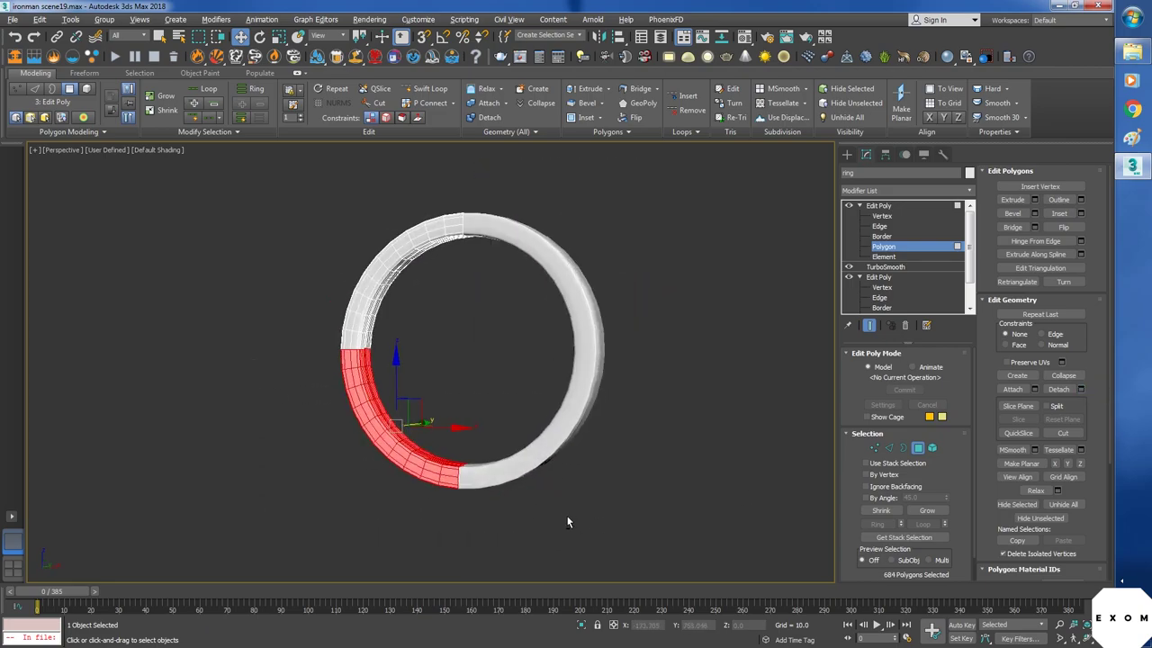
pyautogui.click(1081, 390)
pyautogui.click(598, 335)
pyautogui.click(885, 206)
# - Select the detached right half of the ring and detach its lower quarter as a separate object
pyautogui.click(591, 335)
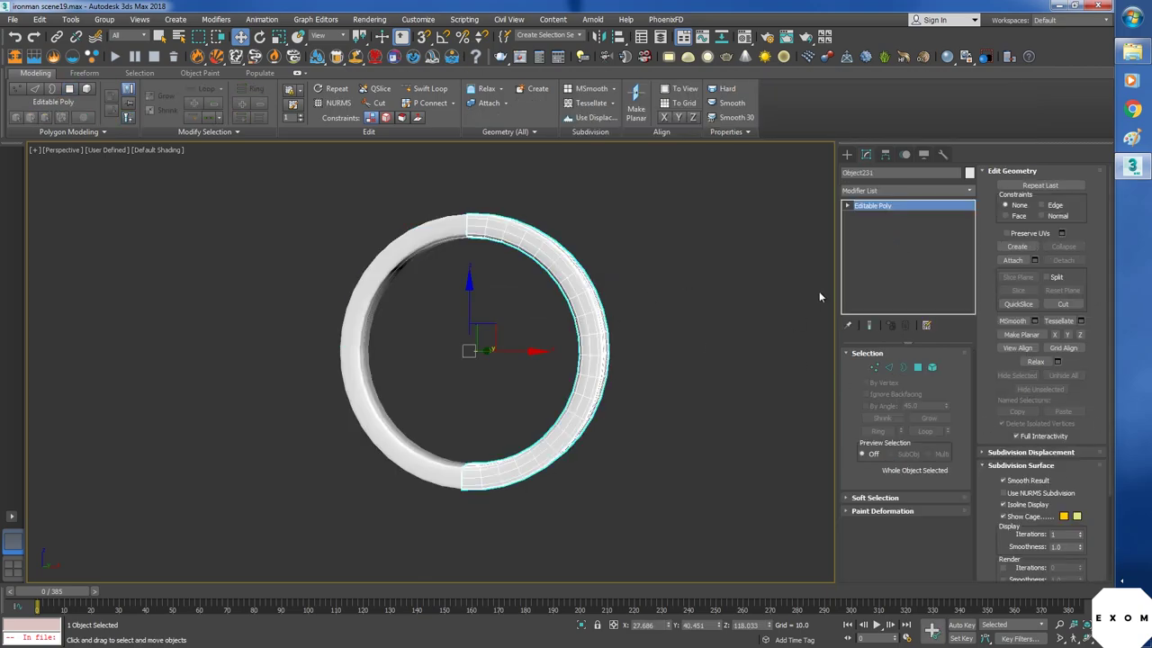
pyautogui.press('4')
pyautogui.moveTo(394, 367); pyautogui.dragTo(392, 367)
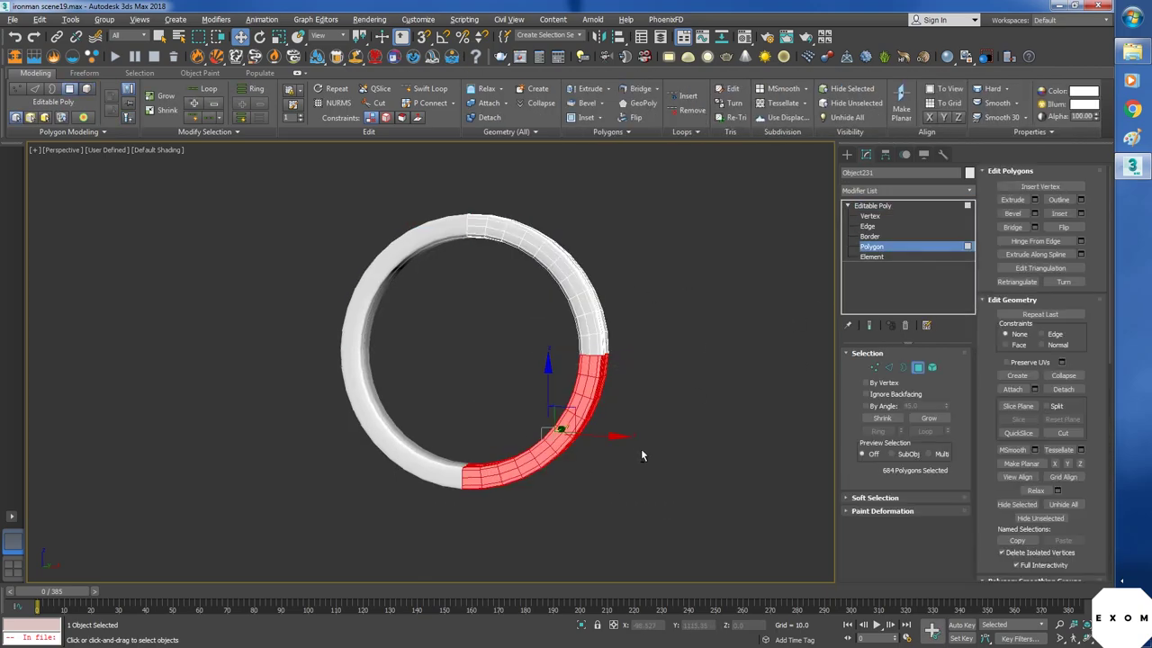
pyautogui.keyDown('alt'); pyautogui.moveTo(641, 449); pyautogui.dragTo(697, 453, button='middle'); pyautogui.keyUp('alt')
pyautogui.click(1071, 389)
pyautogui.click(597, 342)
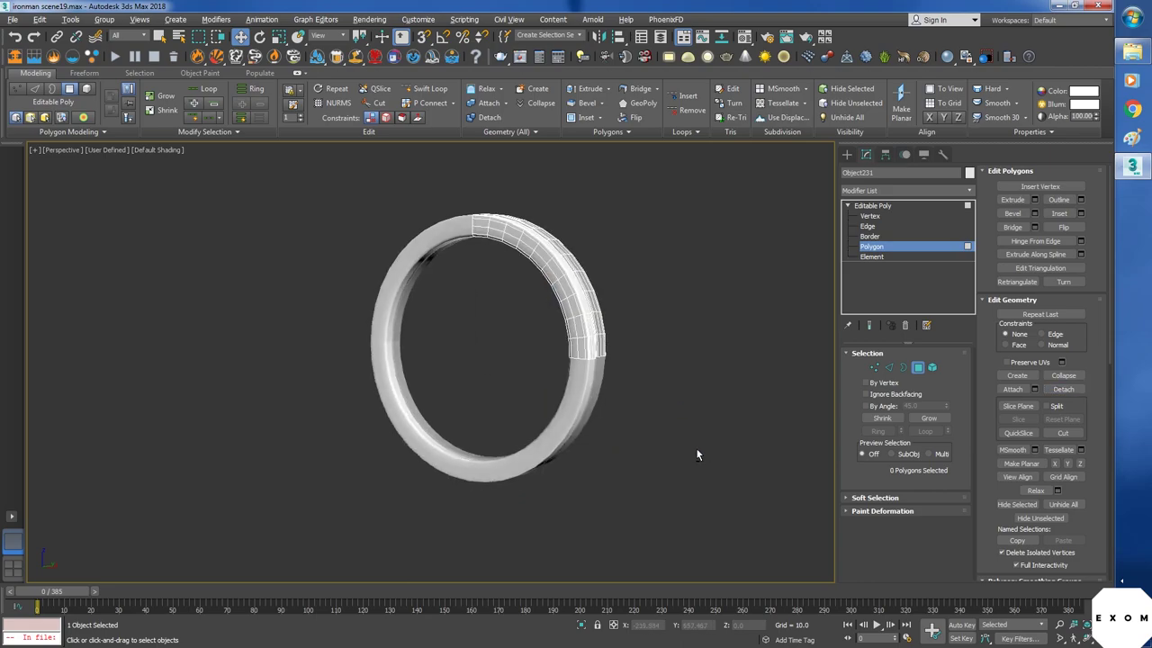
# - Leave polygon editing on the upper-right ring quarter and rotate that segment
pyautogui.press('4')
pyautogui.press('e')
pyautogui.moveTo(548, 320)
pyautogui.mouseDown()
pyautogui.moveTo(520, 323)
pyautogui.moveTo(527, 351)
pyautogui.moveTo(513, 317)
pyautogui.moveTo(527, 378)
pyautogui.moveTo(530, 311)
pyautogui.mouseUp()
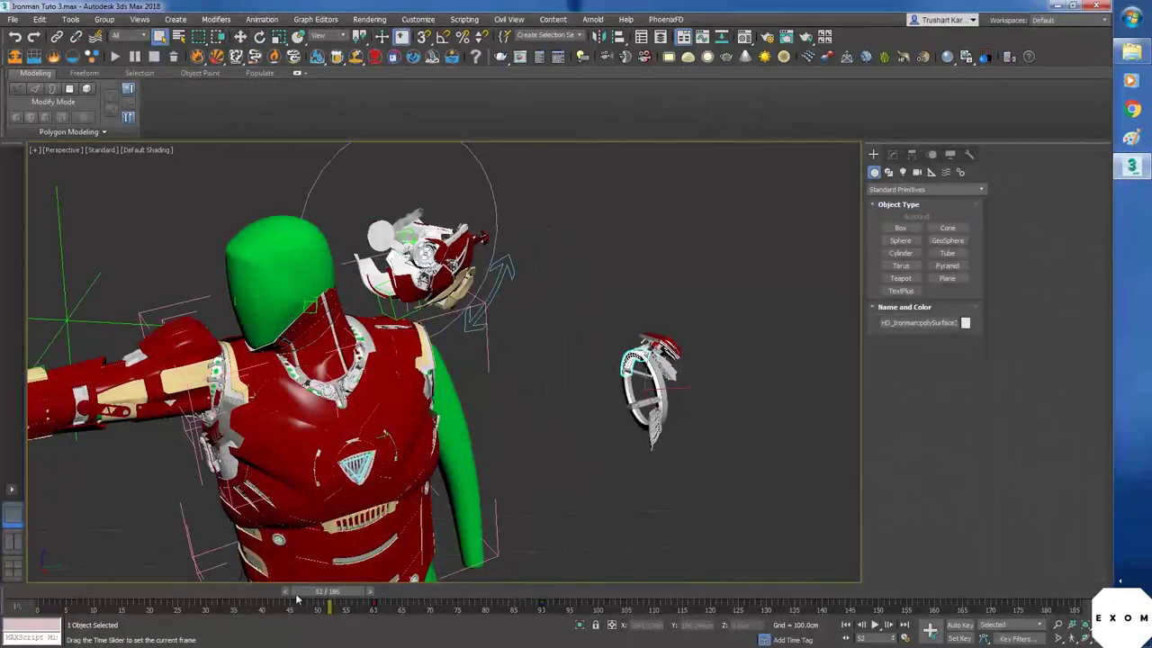
# - Return to frame 30 in the Iron Man scene, collapse the Helmet layer in the Layer Explorer, and create a new layer
pyautogui.moveTo(297, 594); pyautogui.dragTo(216, 594)
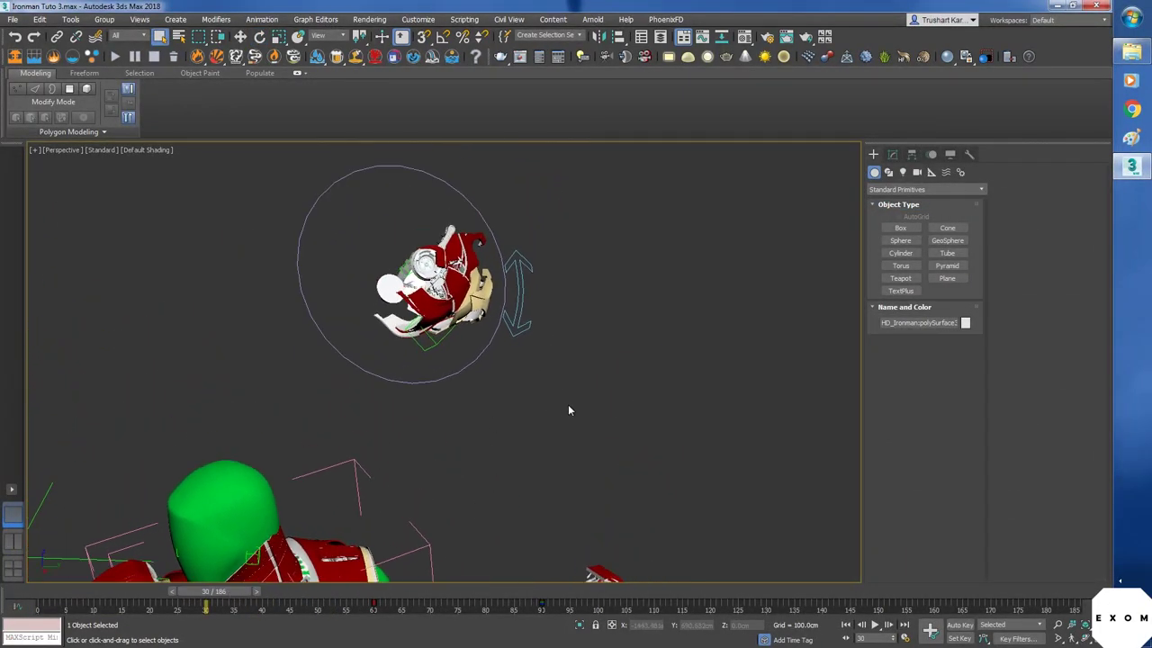
pyautogui.click(662, 37)
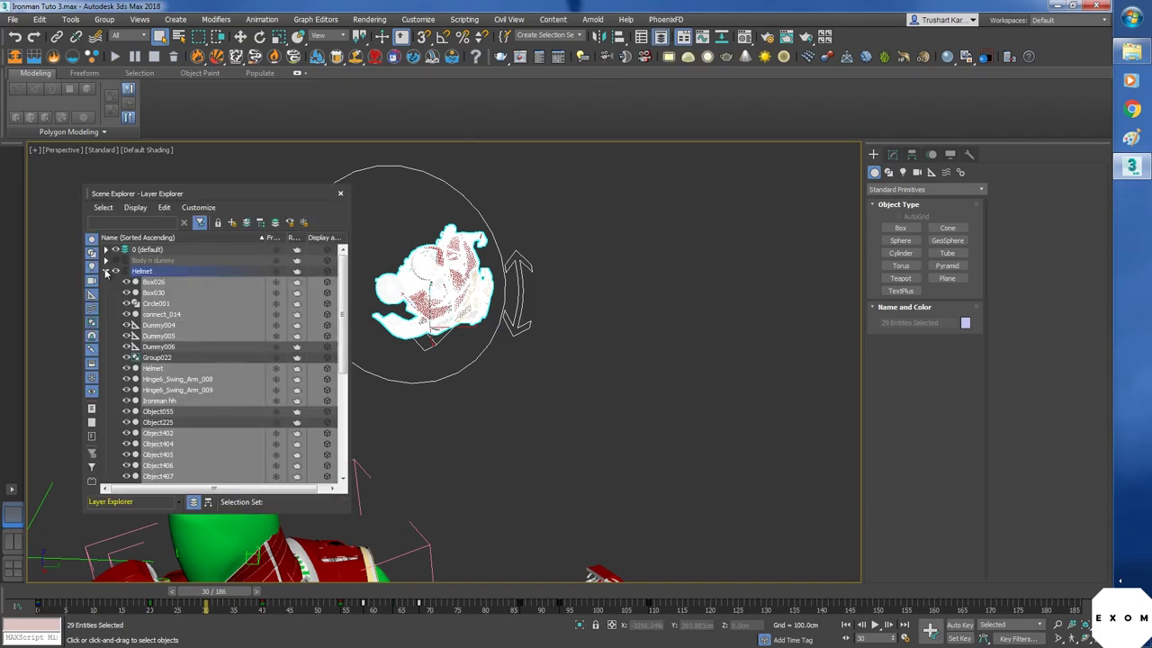
pyautogui.click(105, 271)
pyautogui.click(231, 224)
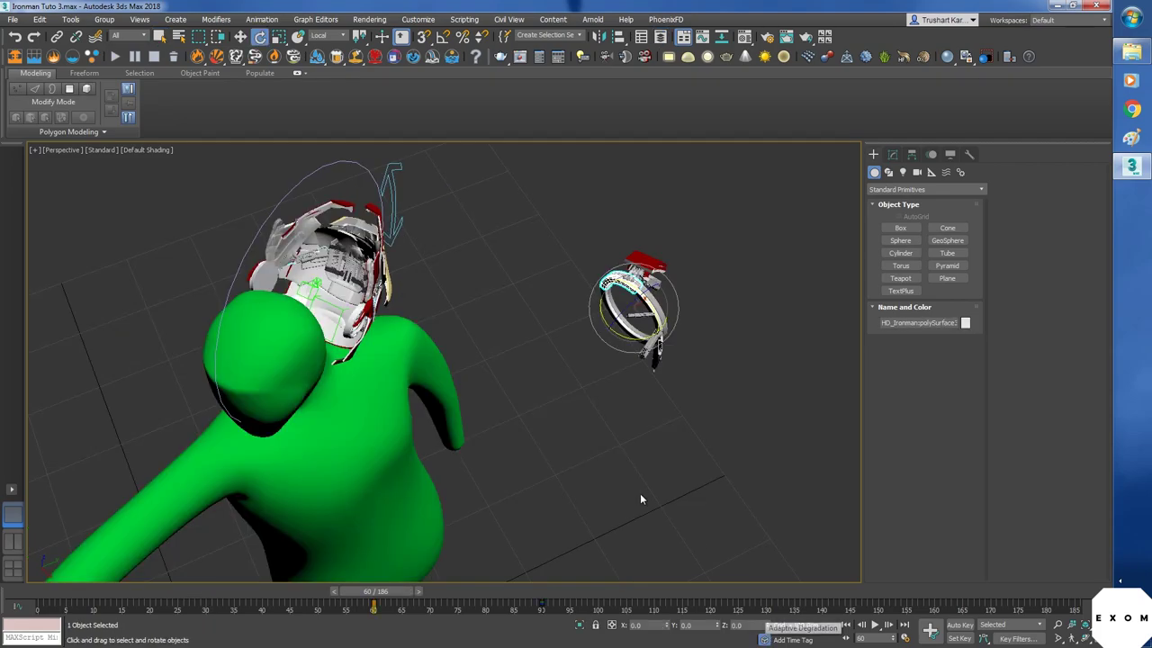
# - Turn on angle snap and rotate the shoulder ring's upper-right quarter around the ring's centre onto the upper-left quarter
pyautogui.keyDown('alt'); pyautogui.moveTo(639, 493); pyautogui.dragTo(757, 420, button='middle'); pyautogui.keyUp('alt')
pyautogui.scroll(4, 678, 333)
pyautogui.click(643, 344)
pyautogui.press('a')
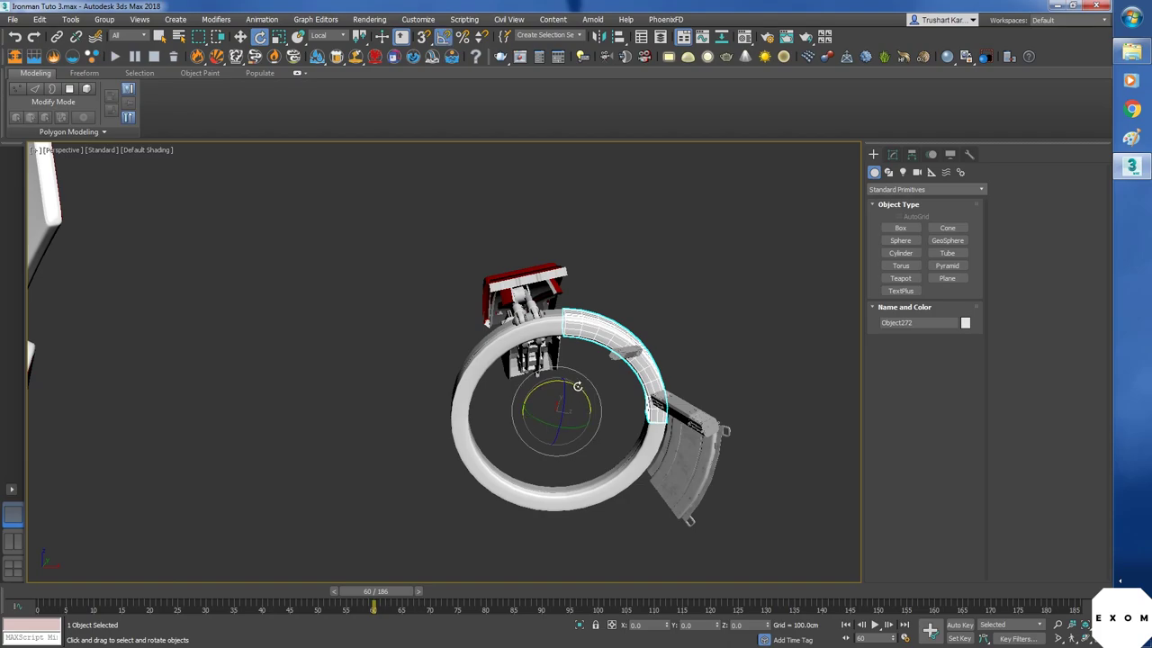
pyautogui.moveTo(583, 393); pyautogui.dragTo(499, 386)
# - Undo a 50° test rotation of the ring's lower-left quarter, link the lower-right quarter to it, and link it to the upper-left quarter
pyautogui.moveTo(542, 399)
pyautogui.mouseDown()
pyautogui.moveTo(604, 403)
pyautogui.moveTo(542, 399)
pyautogui.mouseUp()
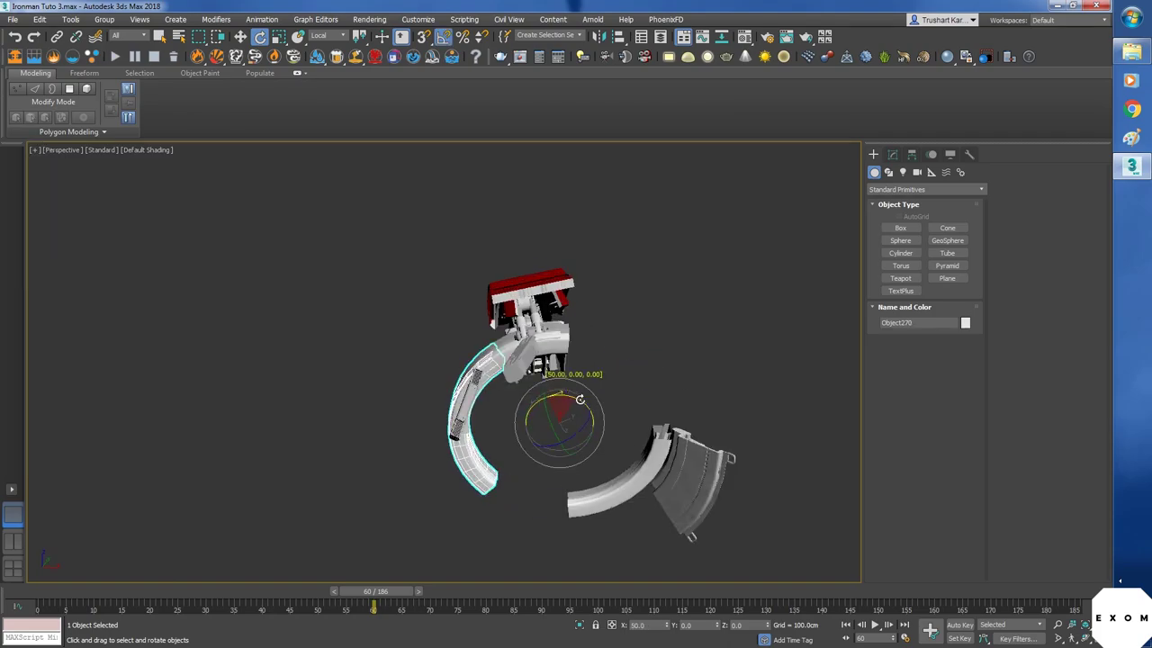
pyautogui.hotkey('ctrl', 'z')
pyautogui.click(593, 498)
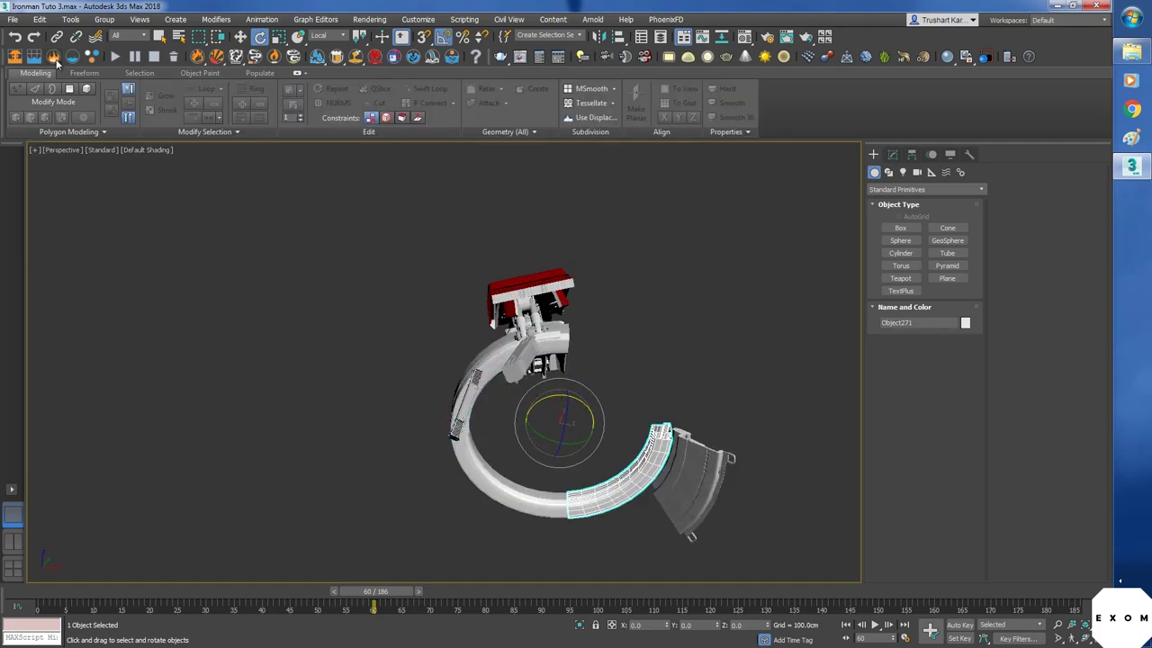
pyautogui.click(59, 38)
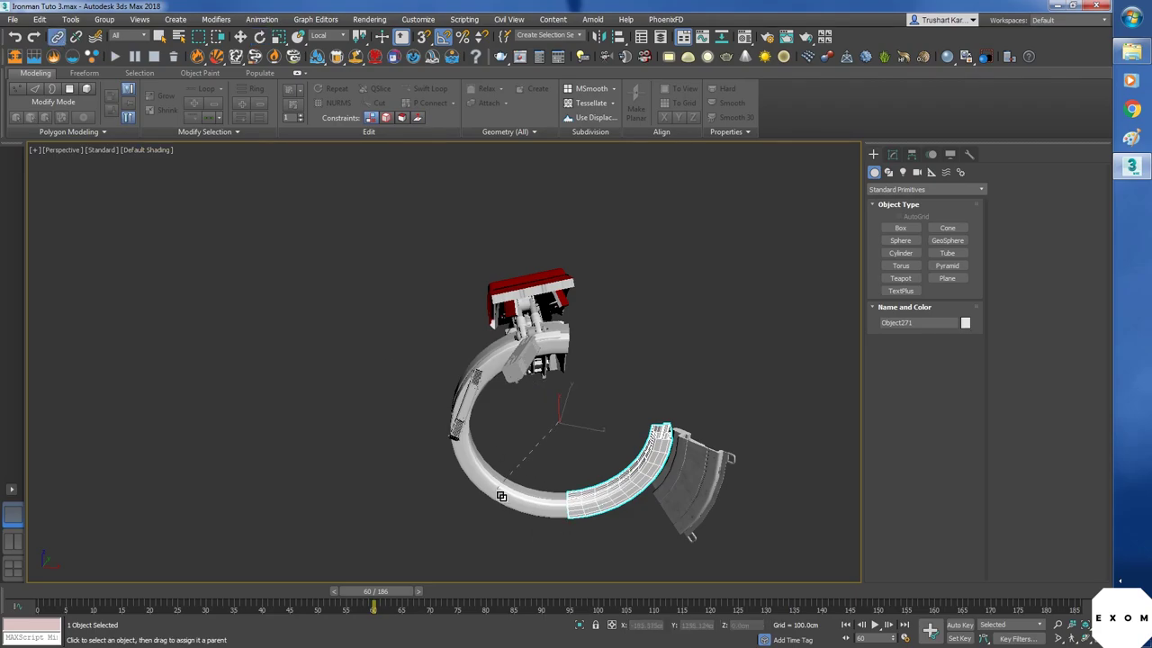
pyautogui.moveTo(502, 496); pyautogui.dragTo(555, 474)
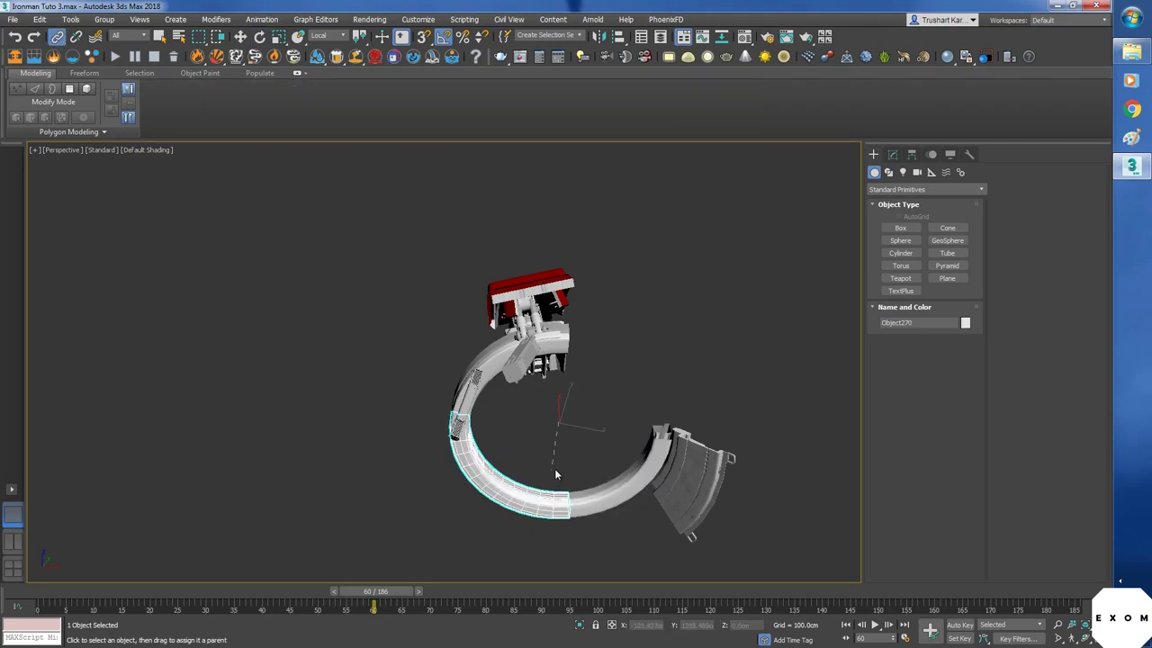
pyautogui.moveTo(570, 335); pyautogui.dragTo(570, 334)
# - Rotate the lower-left quarter with its linked segment around the ring's centre to fold the ring, and select the segment that follows it
pyautogui.press('w')
pyautogui.press('e')
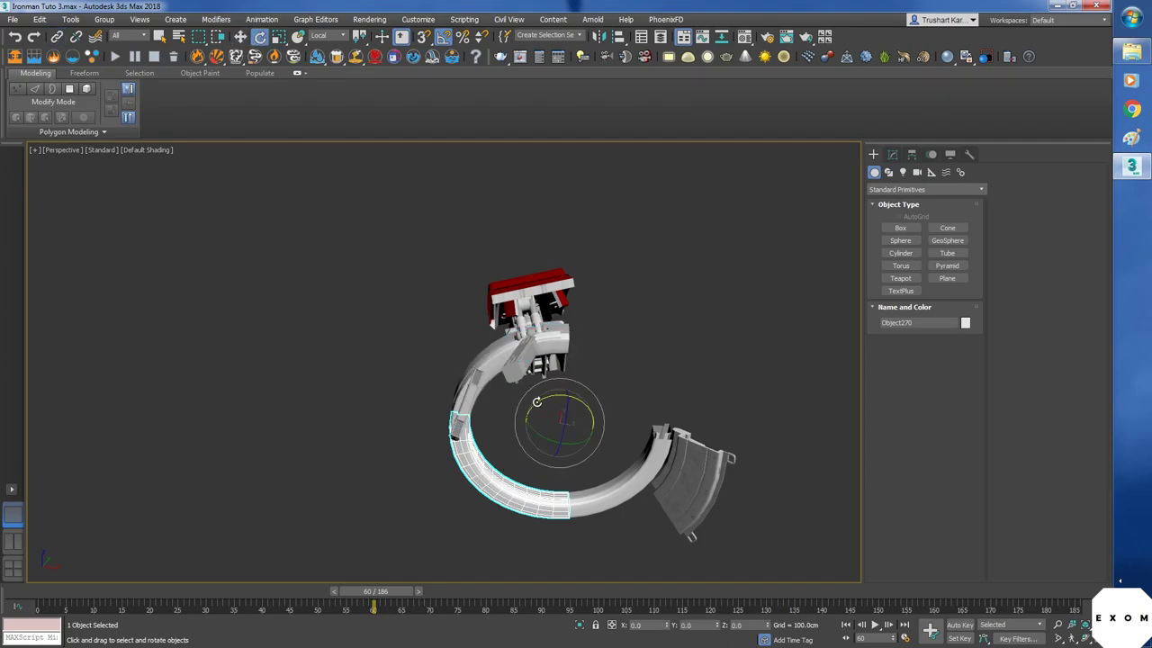
pyautogui.moveTo(536, 402)
pyautogui.mouseDown()
pyautogui.moveTo(571, 382)
pyautogui.moveTo(589, 391)
pyautogui.moveTo(542, 389)
pyautogui.mouseUp()
pyautogui.click(501, 488)
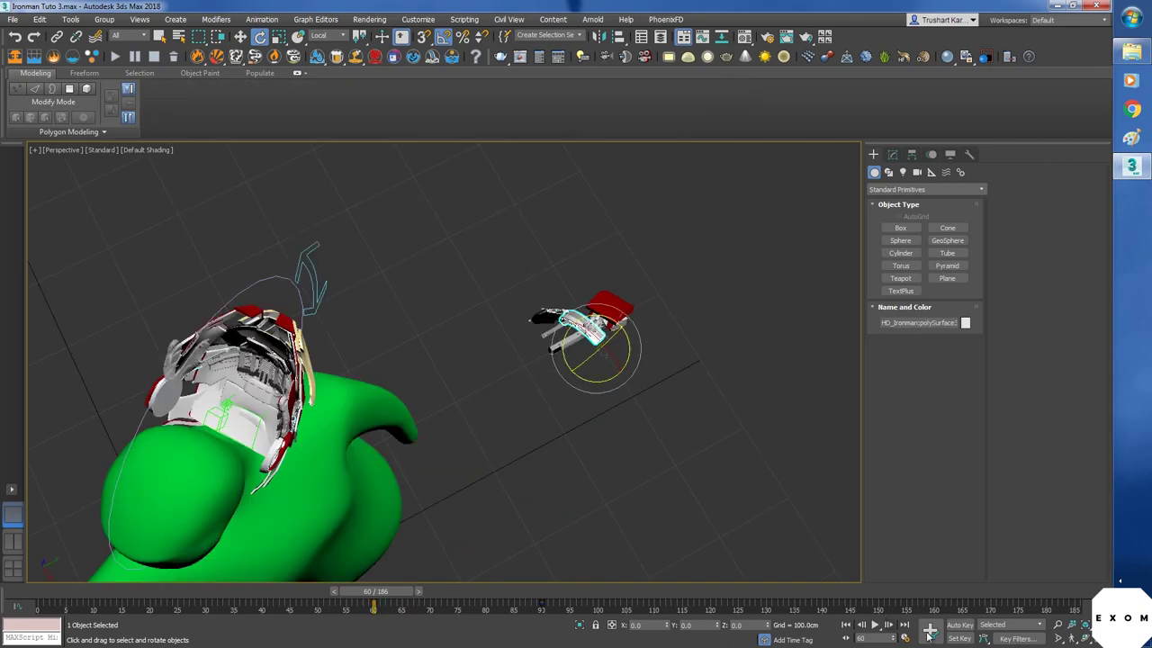
# - Turn on Auto Key at frame 60 and rotate the folded shoulder assembly to a new tilted orientation beside the body
pyautogui.click(959, 624)
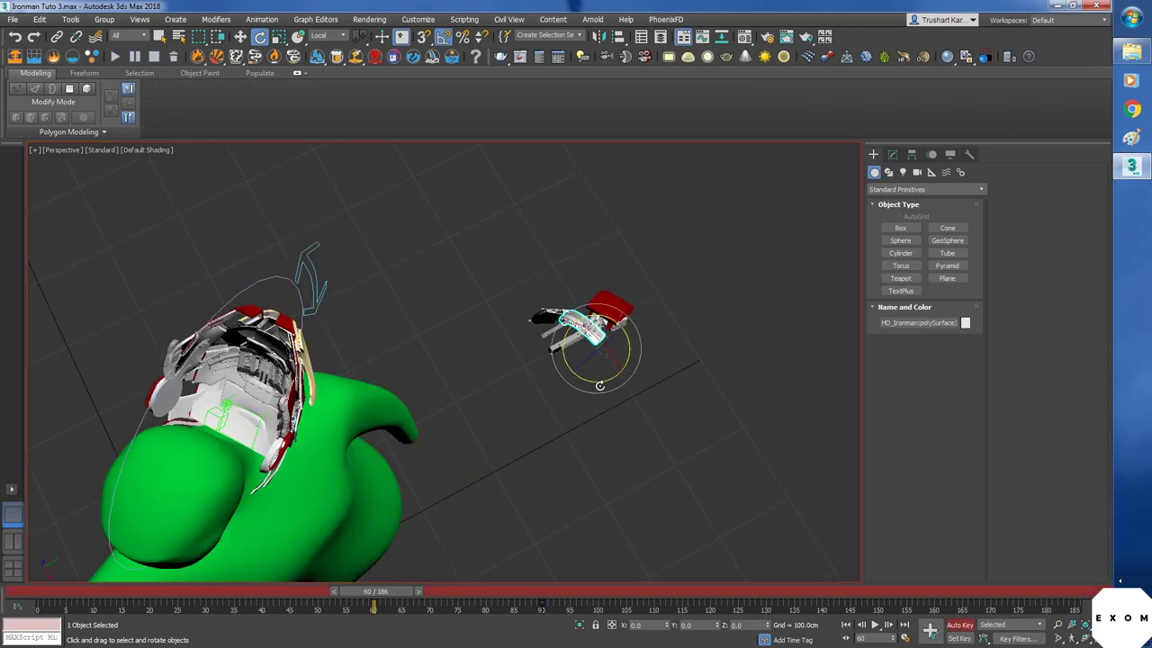
pyautogui.moveTo(600, 385); pyautogui.dragTo(570, 387)
pyautogui.keyDown('alt'); pyautogui.moveTo(708, 410); pyautogui.dragTo(641, 351, button='middle'); pyautogui.keyUp('alt')
pyautogui.moveTo(598, 340)
pyautogui.mouseDown()
pyautogui.moveTo(578, 328)
pyautogui.moveTo(603, 355)
pyautogui.moveTo(547, 327)
pyautogui.moveTo(582, 363)
pyautogui.moveTo(694, 404)
pyautogui.moveTo(684, 412)
pyautogui.moveTo(556, 322)
pyautogui.moveTo(624, 335)
pyautogui.moveTo(598, 341)
pyautogui.mouseUp()
pyautogui.keyDown('alt'); pyautogui.moveTo(598, 341); pyautogui.dragTo(636, 402, button='middle'); pyautogui.keyUp('alt')
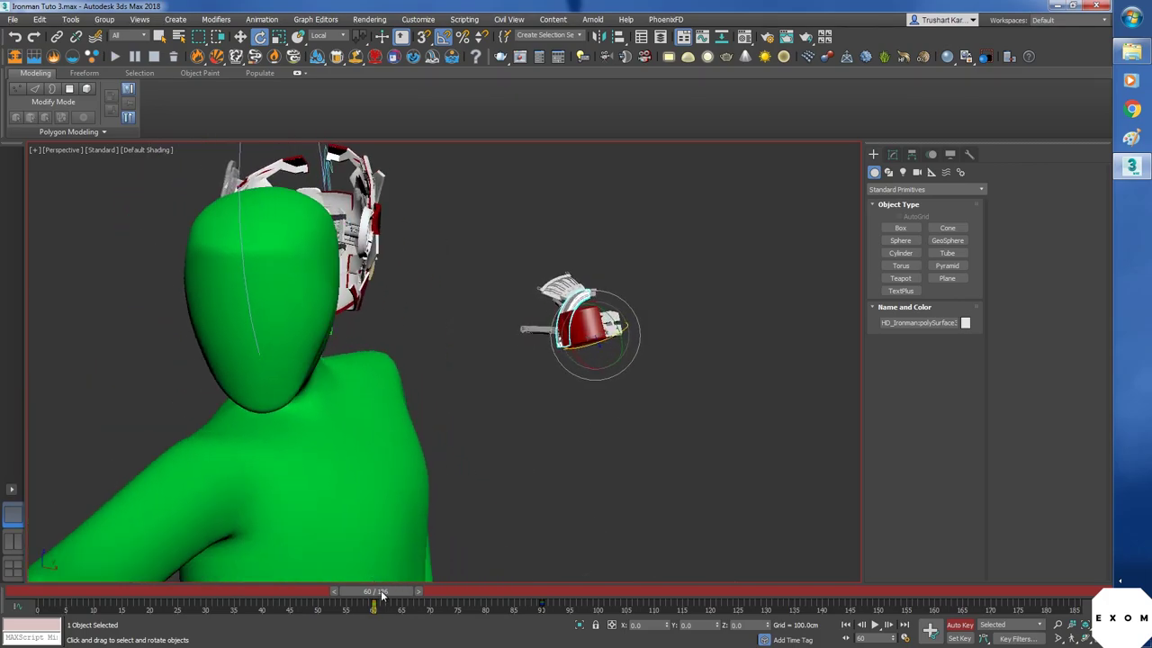
# - At frame 0, move the folded shoulder assembly far out in front of the body, near the tracked camera, and show both viewports
pyautogui.moveTo(382, 594); pyautogui.dragTo(55, 591)
pyautogui.press('e')
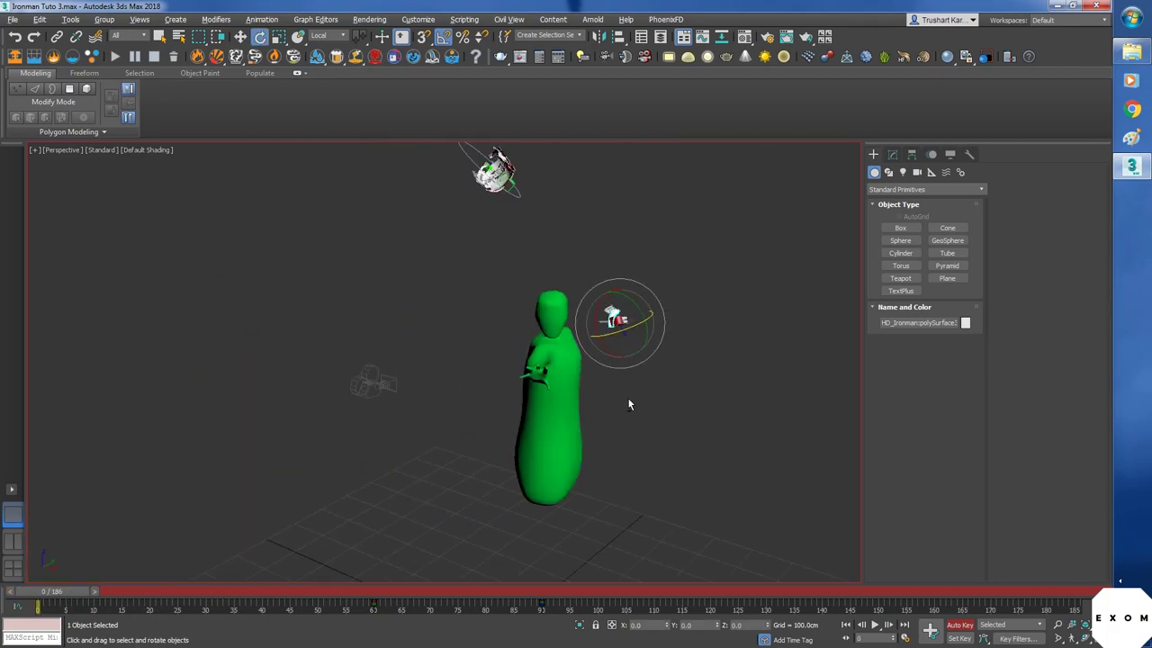
pyautogui.keyDown('alt'); pyautogui.moveTo(629, 405); pyautogui.dragTo(580, 441, button='middle'); pyautogui.keyUp('alt')
pyautogui.scroll(-4, 648, 344)
pyautogui.keyDown('alt'); pyautogui.moveTo(647, 345); pyautogui.dragTo(645, 384, button='middle'); pyautogui.keyUp('alt')
pyautogui.press('w')
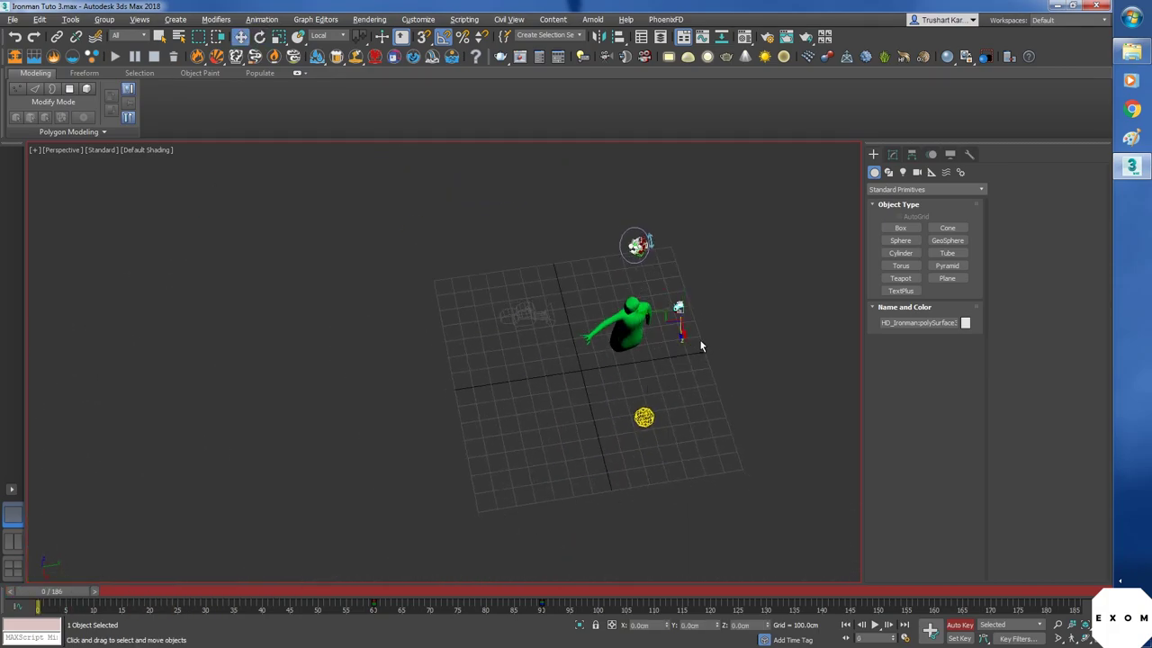
pyautogui.scroll(5, 701, 346)
pyautogui.moveTo(693, 316); pyautogui.dragTo(258, 514)
pyautogui.hotkey('alt', 'w')
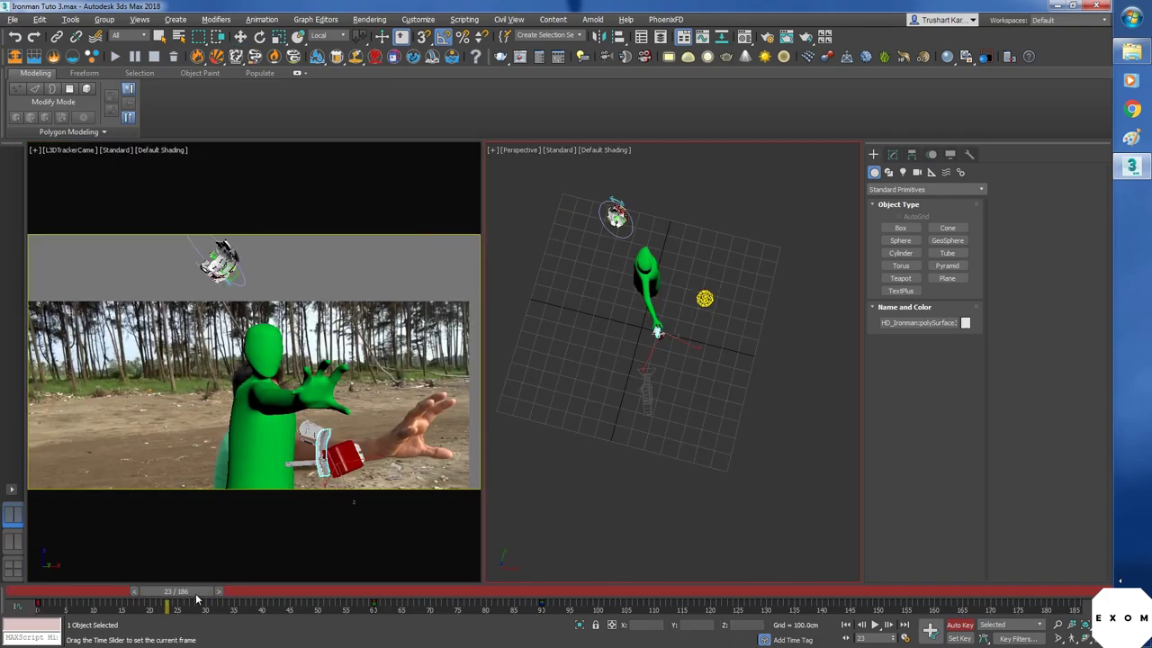
# - At frame 14, move the shoulder assembly out of the camera's view and rotate it to a new orientation
pyautogui.moveTo(69, 594); pyautogui.dragTo(153, 608)
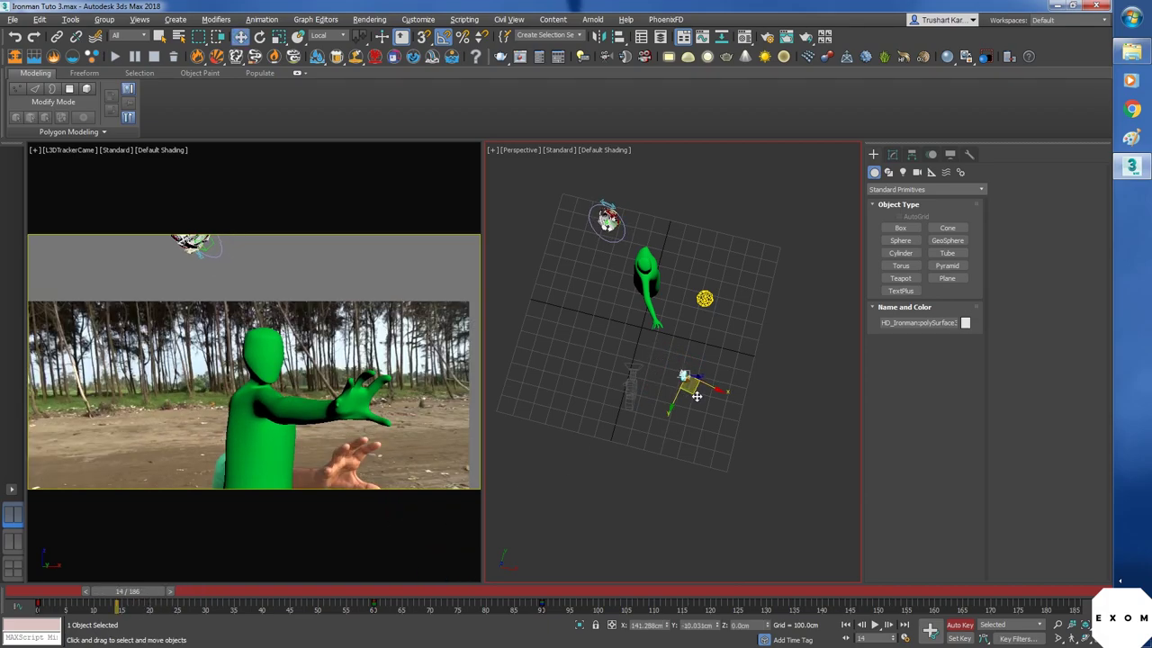
pyautogui.keyDown('alt'); pyautogui.moveTo(709, 400); pyautogui.dragTo(704, 364, button='middle'); pyautogui.keyUp('alt')
pyautogui.moveTo(697, 379); pyautogui.dragTo(697, 382)
pyautogui.keyDown('alt'); pyautogui.moveTo(697, 382); pyautogui.dragTo(677, 358, button='middle'); pyautogui.keyUp('alt')
pyautogui.scroll(5, 671, 378)
pyautogui.press('e')
pyautogui.moveTo(678, 328); pyautogui.dragTo(618, 328)
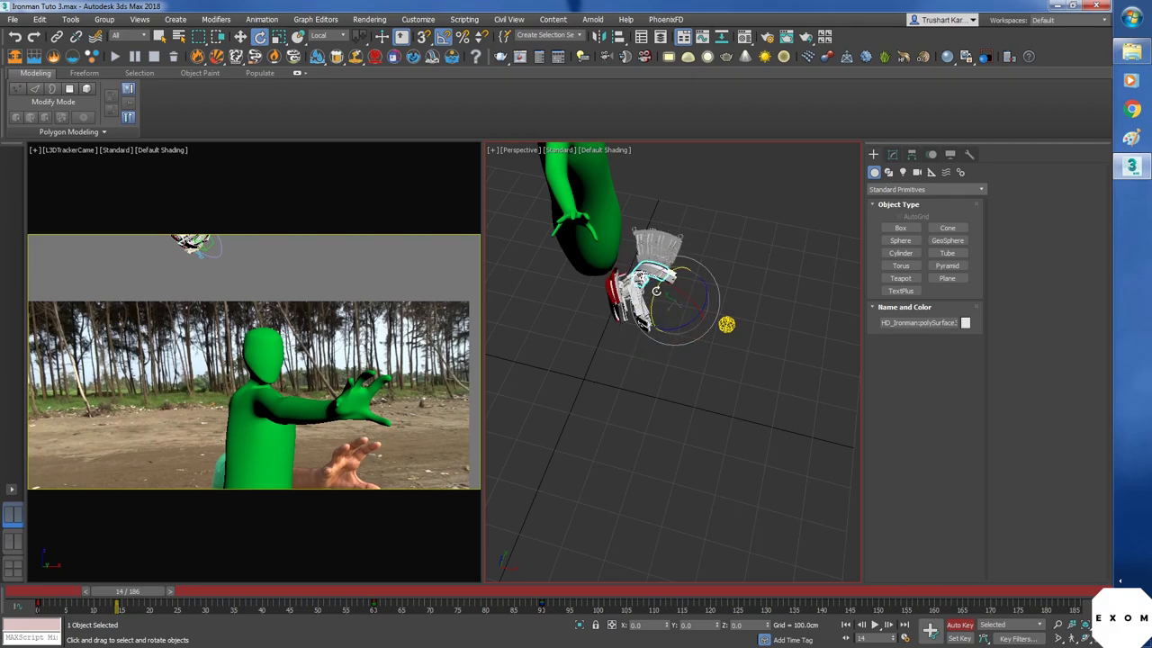
pyautogui.moveTo(656, 290); pyautogui.dragTo(673, 309)
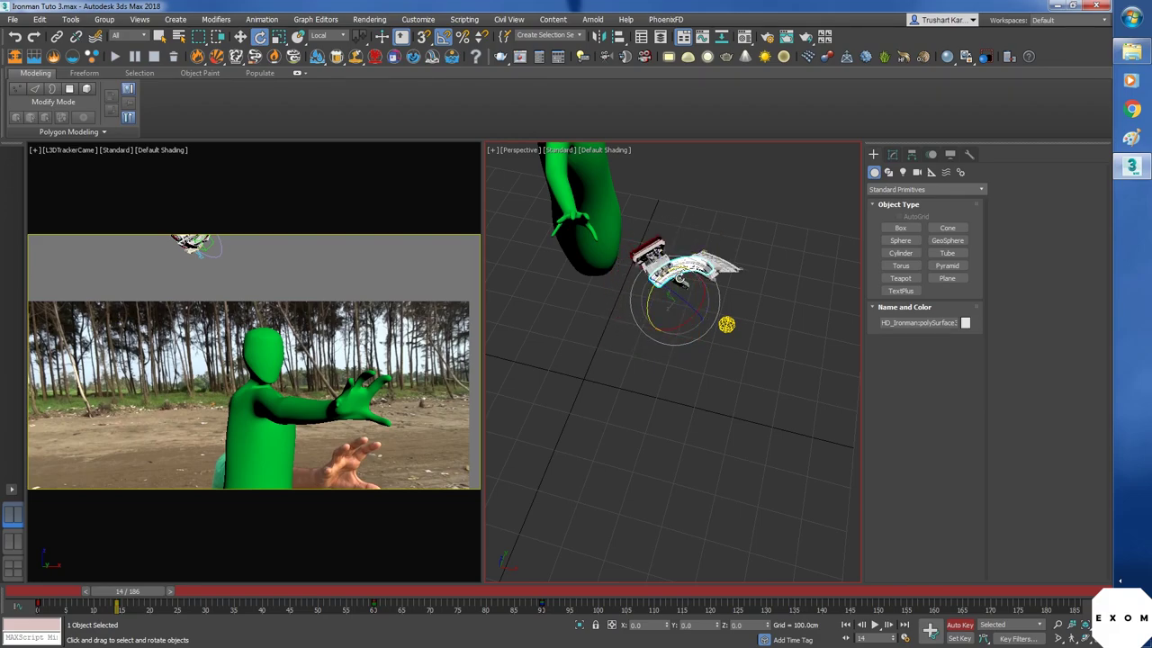
# - Using the View coordinate system, move the shoulder assembly at frame 14 along X to about 205 cm and preview the motion to frame 26
pyautogui.moveTo(142, 598)
pyautogui.mouseDown()
pyautogui.moveTo(203, 605)
pyautogui.moveTo(140, 603)
pyautogui.mouseUp()
pyautogui.keyDown('alt'); pyautogui.moveTo(587, 490); pyautogui.dragTo(610, 454, button='middle'); pyautogui.keyUp('alt')
pyautogui.scroll(-3, 610, 454)
pyautogui.hotkey('shift', 'z')
pyautogui.press('w')
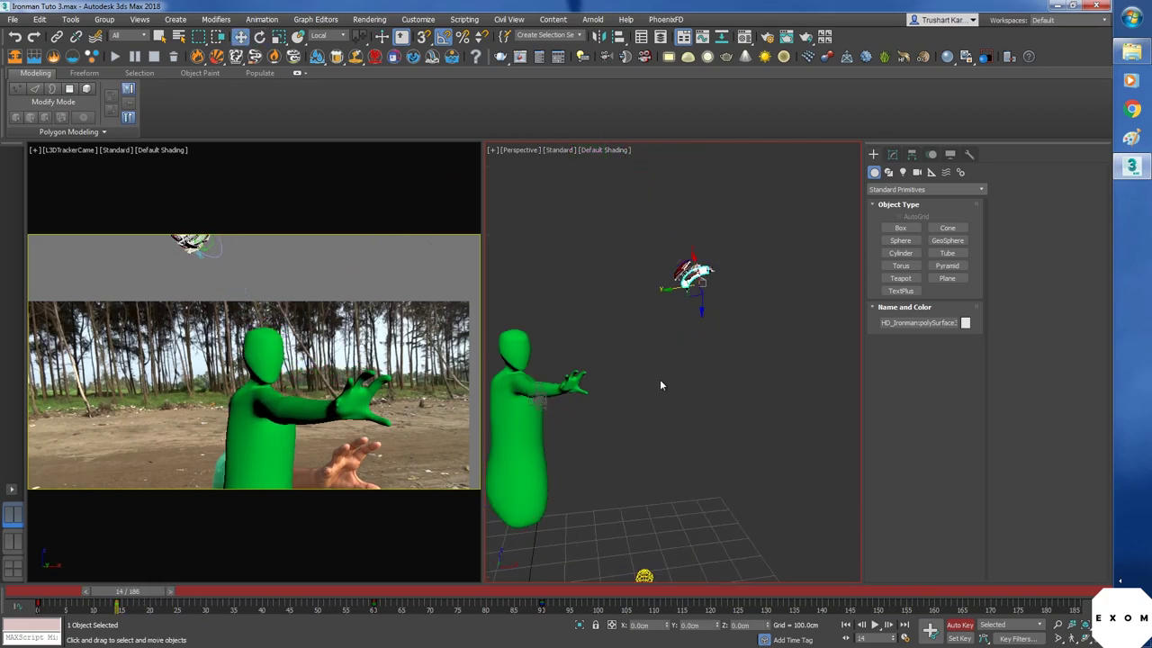
pyautogui.keyDown('alt'); pyautogui.moveTo(696, 317); pyautogui.dragTo(726, 370, button='middle'); pyautogui.keyUp('alt')
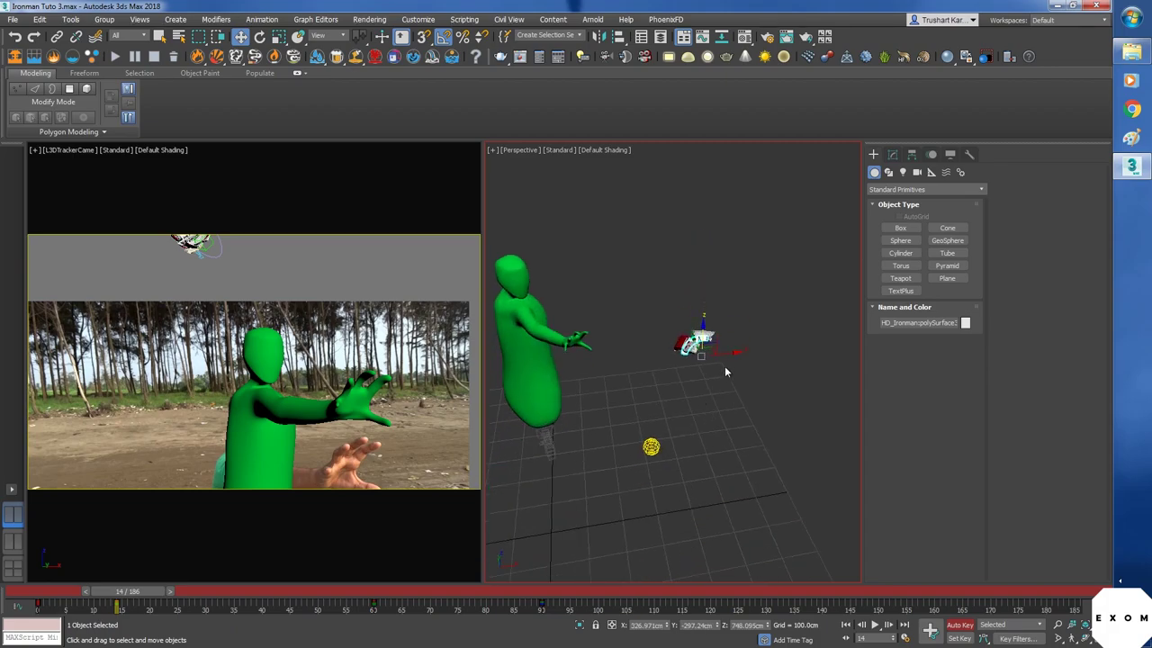
pyautogui.moveTo(142, 592)
pyautogui.mouseDown()
pyautogui.moveTo(182, 609)
pyautogui.moveTo(139, 609)
pyautogui.mouseUp()
pyautogui.keyDown('alt'); pyautogui.moveTo(581, 421); pyautogui.dragTo(547, 441, button='middle'); pyautogui.keyUp('alt')
pyautogui.moveTo(159, 591); pyautogui.dragTo(227, 591)
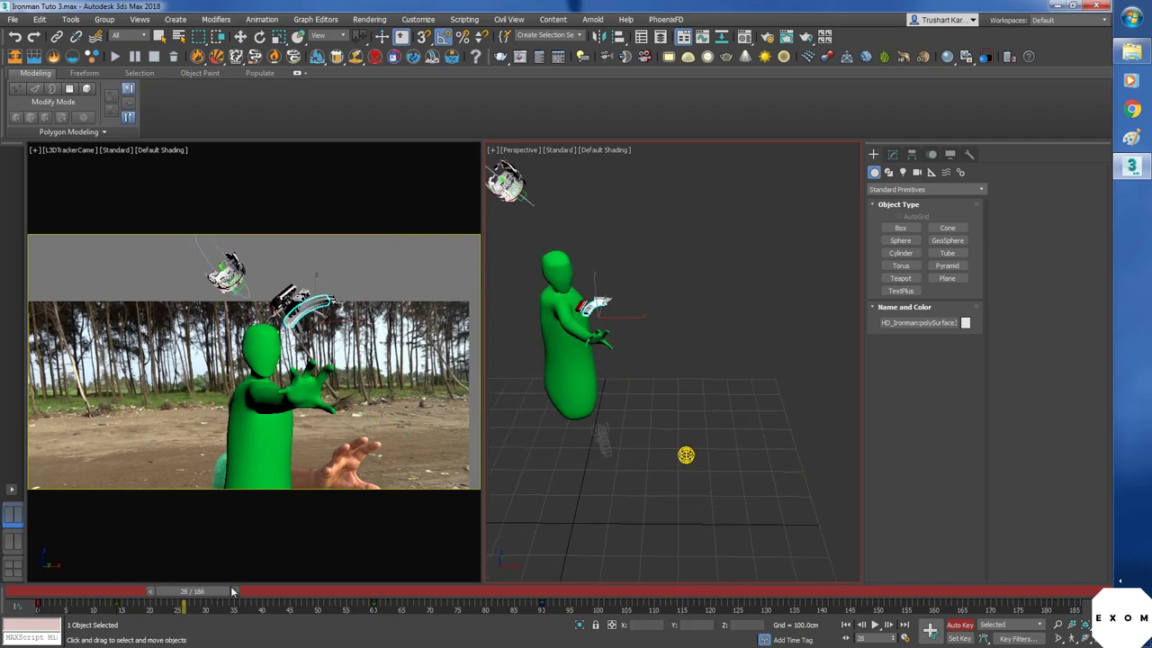
# - Show the assembly's motion path, enable key editing, and lower the frame 14 key to about 703 cm in Z
pyautogui.click(932, 155)
pyautogui.click(957, 219)
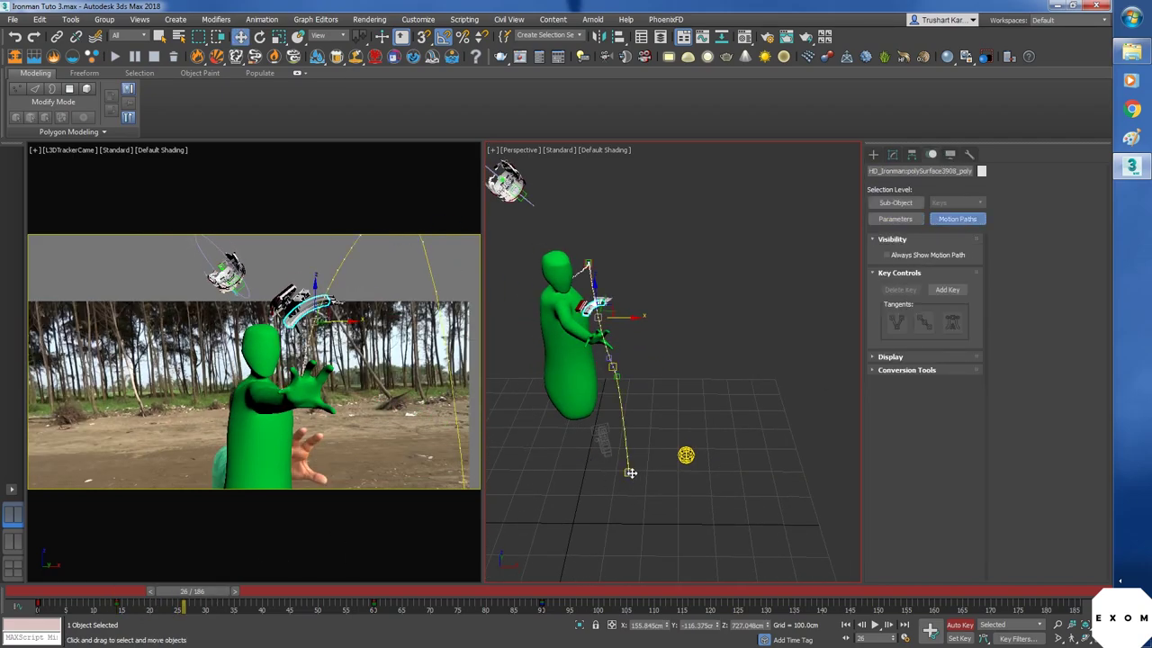
pyautogui.keyDown('alt'); pyautogui.moveTo(666, 470); pyautogui.dragTo(706, 464, button='middle'); pyautogui.keyUp('alt')
pyautogui.click(662, 354)
pyautogui.scroll(3, 657, 359)
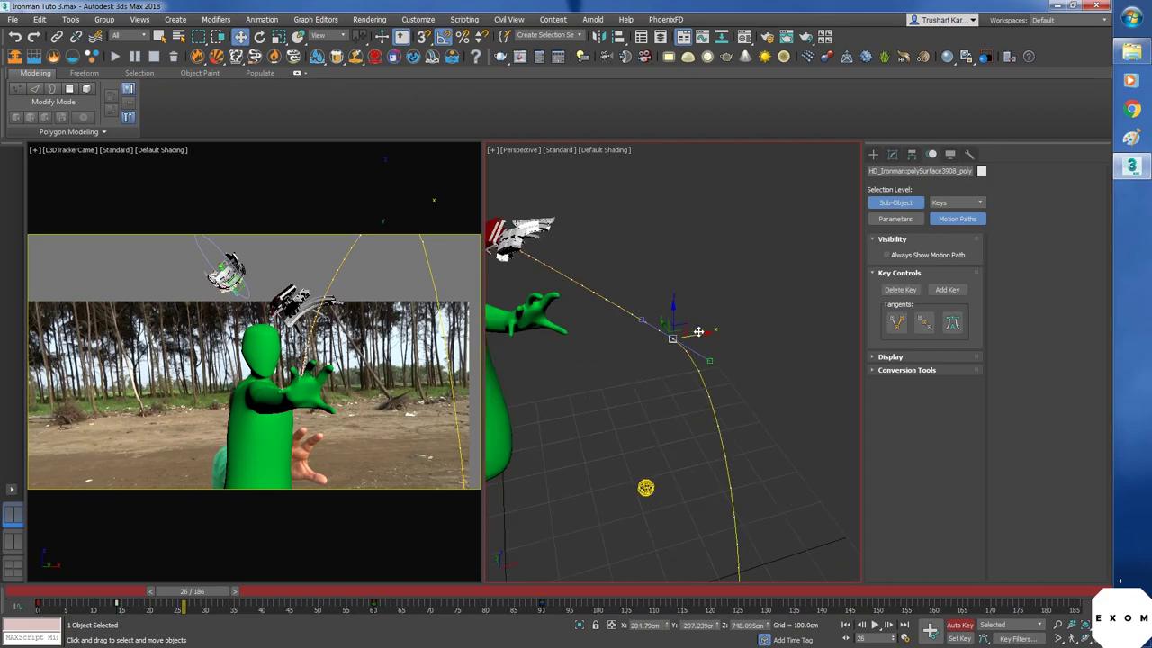
pyautogui.moveTo(673, 313); pyautogui.dragTo(694, 455)
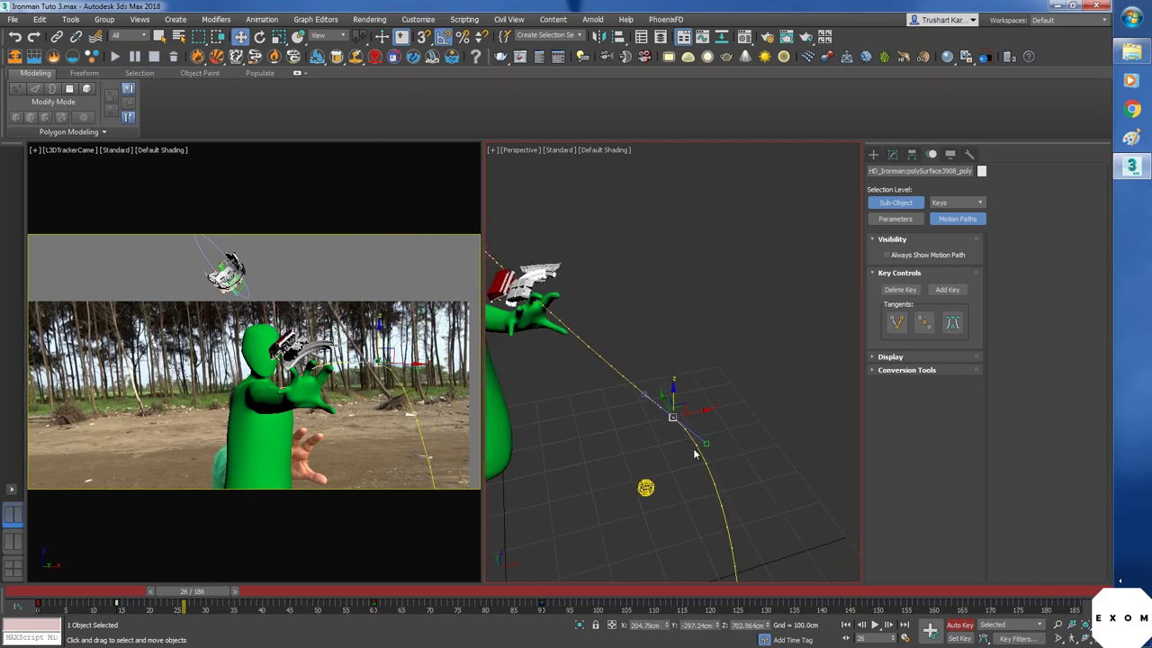
# - Move the frame 14 path key to about X 213.7, Y -320.4, Z 713.3 cm to reshape the flight curve
pyautogui.hotkey('alt', 'w')
pyautogui.hotkey('alt', 'w')
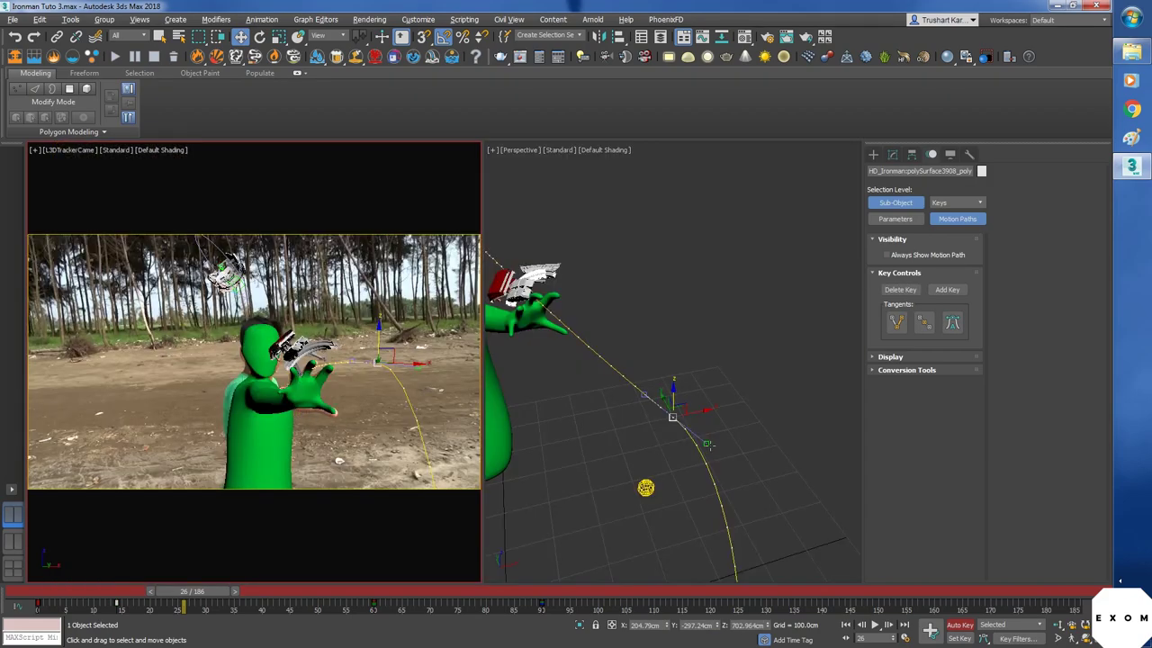
pyautogui.keyDown('alt'); pyautogui.moveTo(716, 456); pyautogui.dragTo(681, 417, button='middle'); pyautogui.keyUp('alt')
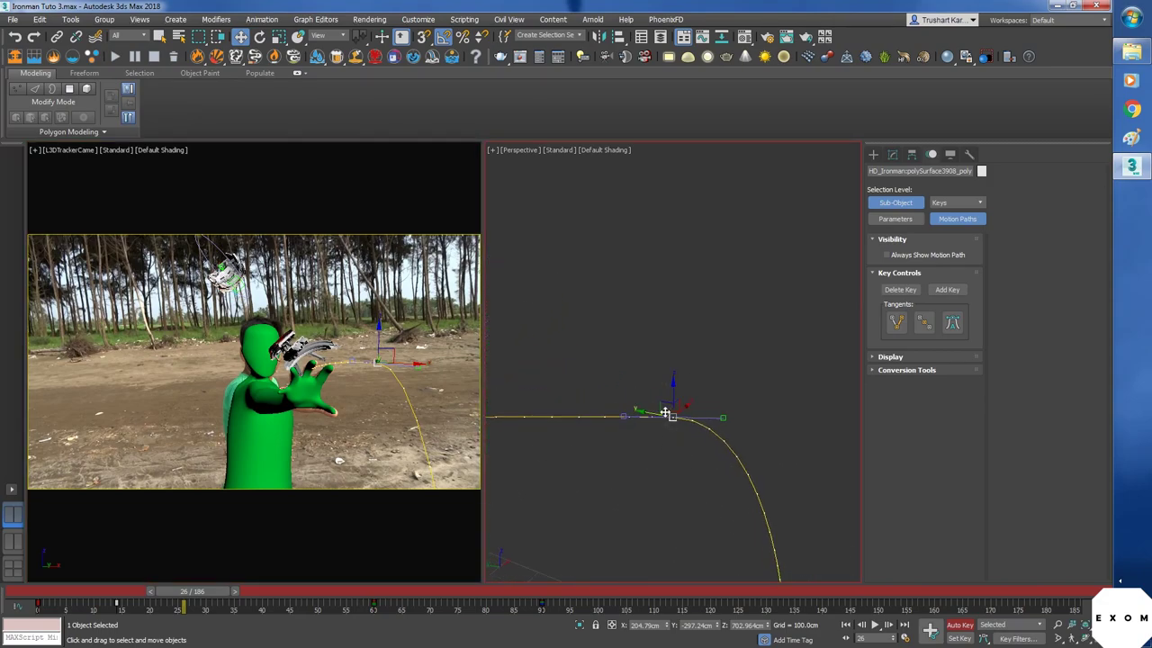
pyautogui.moveTo(666, 412); pyautogui.dragTo(753, 402)
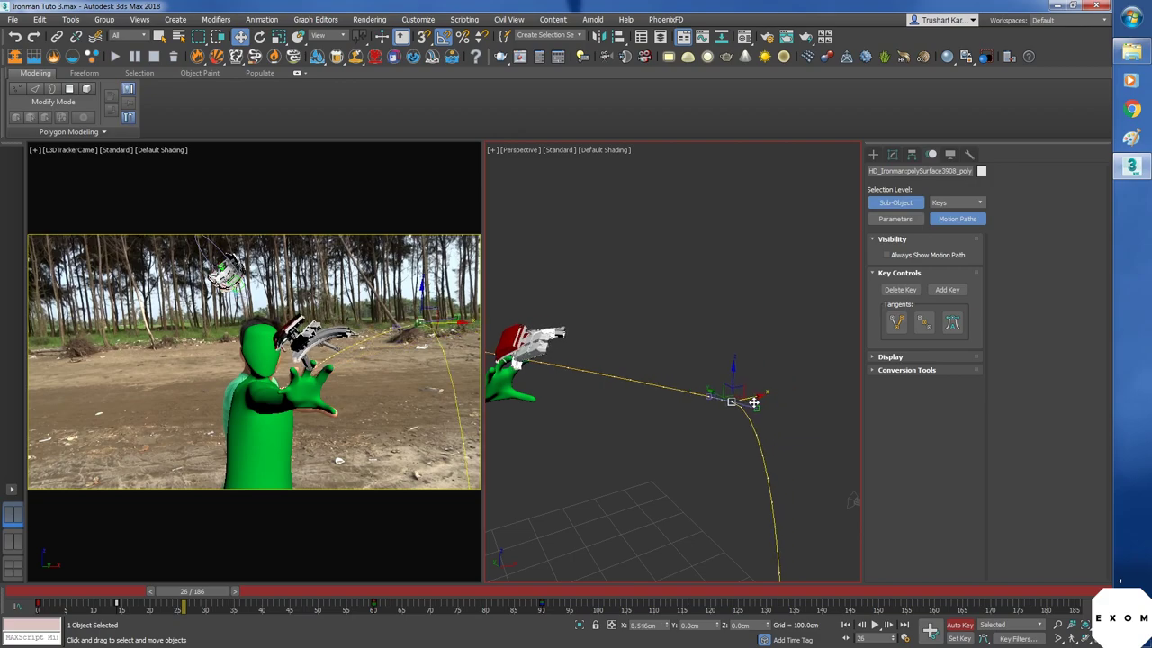
pyautogui.keyDown('alt'); pyautogui.moveTo(753, 401); pyautogui.dragTo(715, 480, button='middle'); pyautogui.keyUp('alt')
pyautogui.keyDown('alt'); pyautogui.moveTo(780, 388); pyautogui.dragTo(740, 429, button='middle'); pyautogui.keyUp('alt')
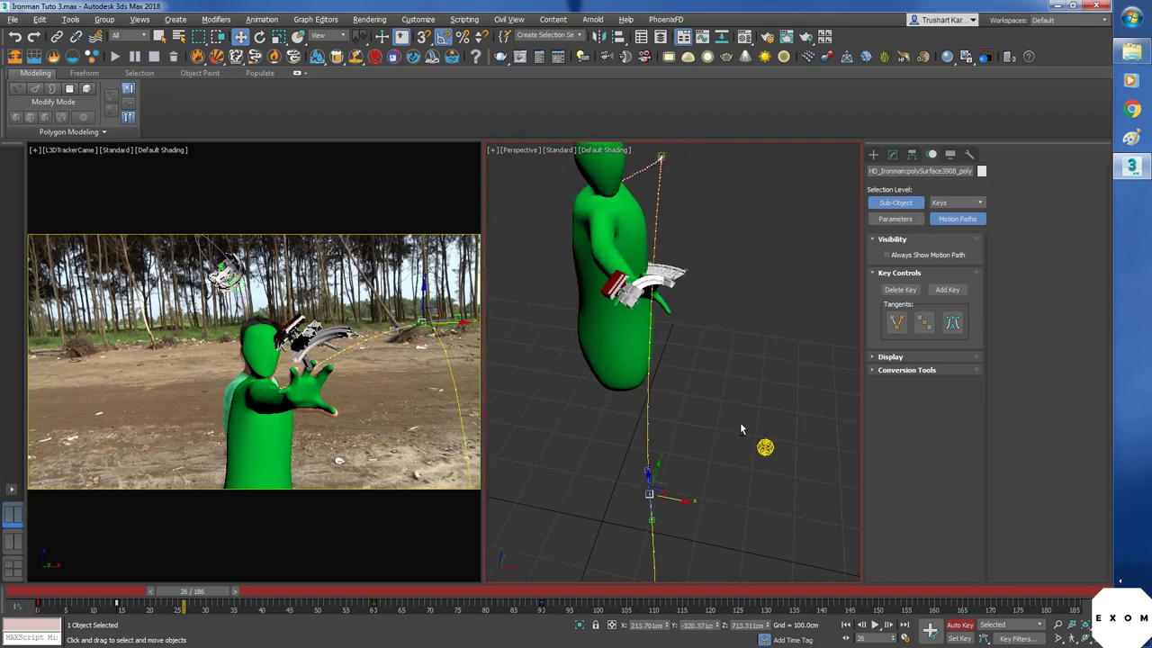
# - Leave path key editing and, at frame 31, move the assembly sideways away from the hand to about X 260.5, Y -57.7 cm
pyautogui.moveTo(196, 595); pyautogui.dragTo(256, 596)
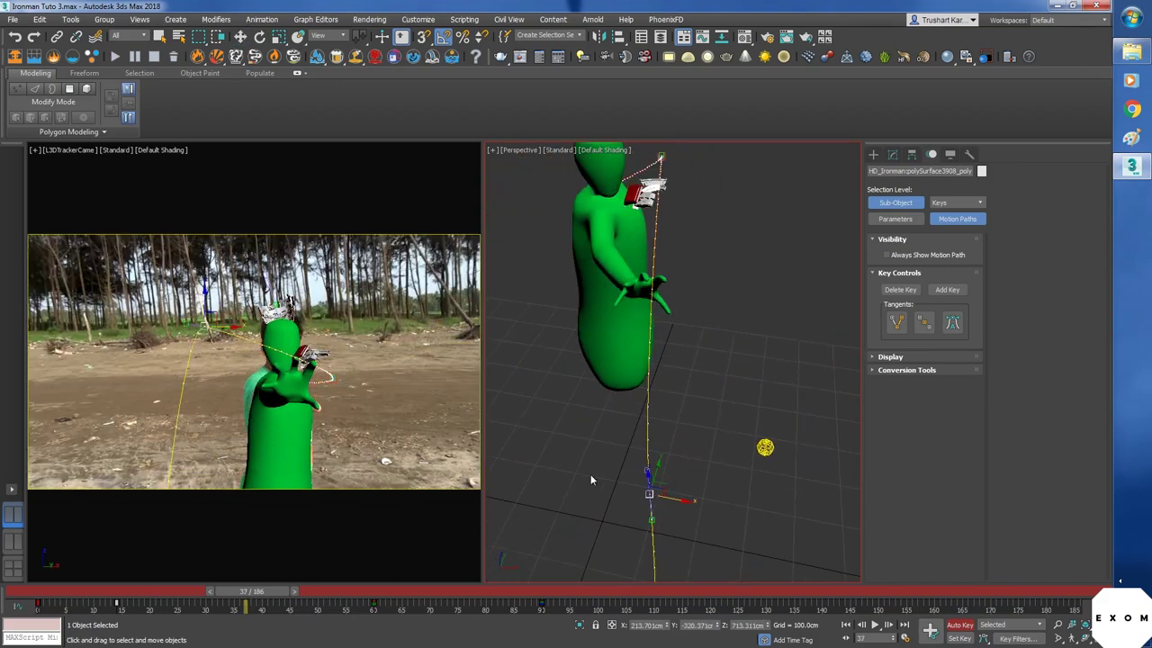
pyautogui.moveTo(646, 457); pyautogui.dragTo(643, 398, button='middle')
pyautogui.scroll(-2, 747, 265)
pyautogui.moveTo(748, 265); pyautogui.dragTo(708, 352, button='middle')
pyautogui.moveTo(243, 593); pyautogui.dragTo(224, 596)
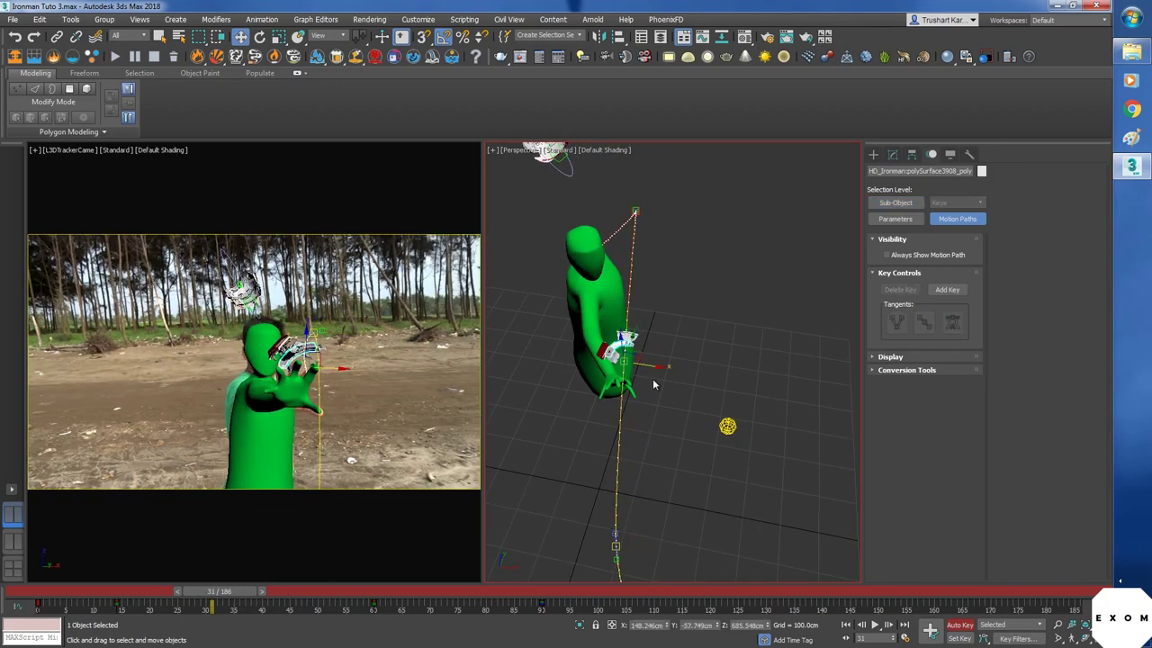
pyautogui.moveTo(654, 385); pyautogui.dragTo(717, 375)
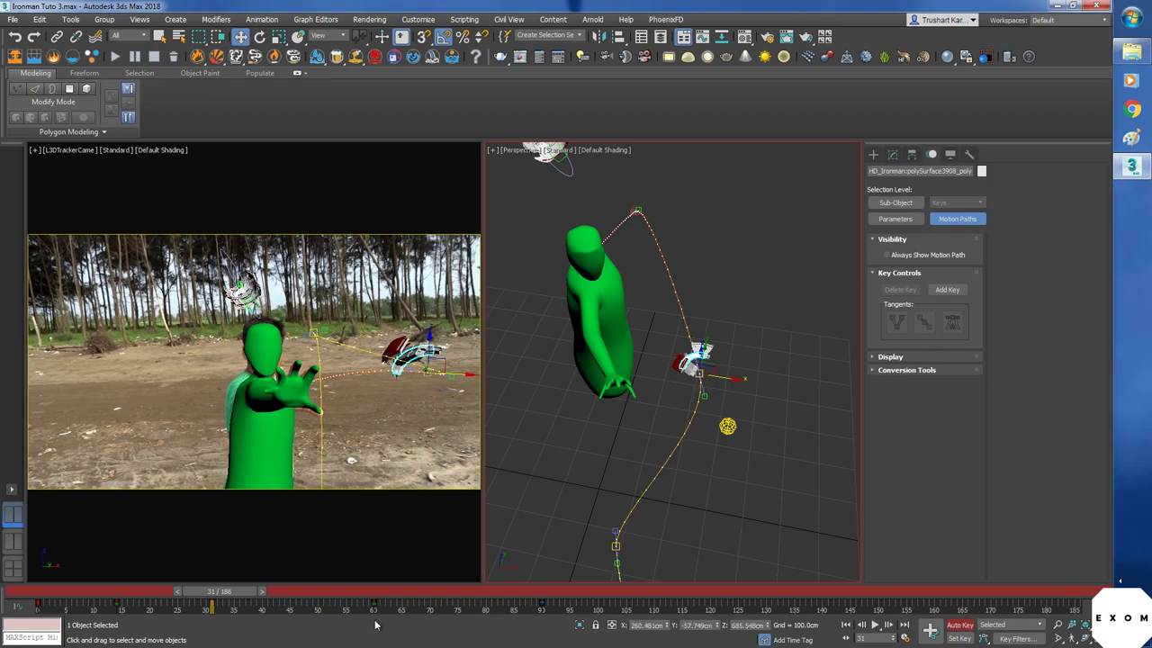
# - At frame 31, rotate the shoulder assembly to about X -8.4°, Y -159.8°, Z 62.3°
pyautogui.moveTo(211, 604)
pyautogui.mouseDown()
pyautogui.moveTo(121, 604)
pyautogui.moveTo(213, 603)
pyautogui.mouseUp()
pyautogui.keyDown('alt'); pyautogui.moveTo(671, 467); pyautogui.dragTo(640, 434, button='middle'); pyautogui.keyUp('alt')
pyautogui.scroll(3, 769, 450)
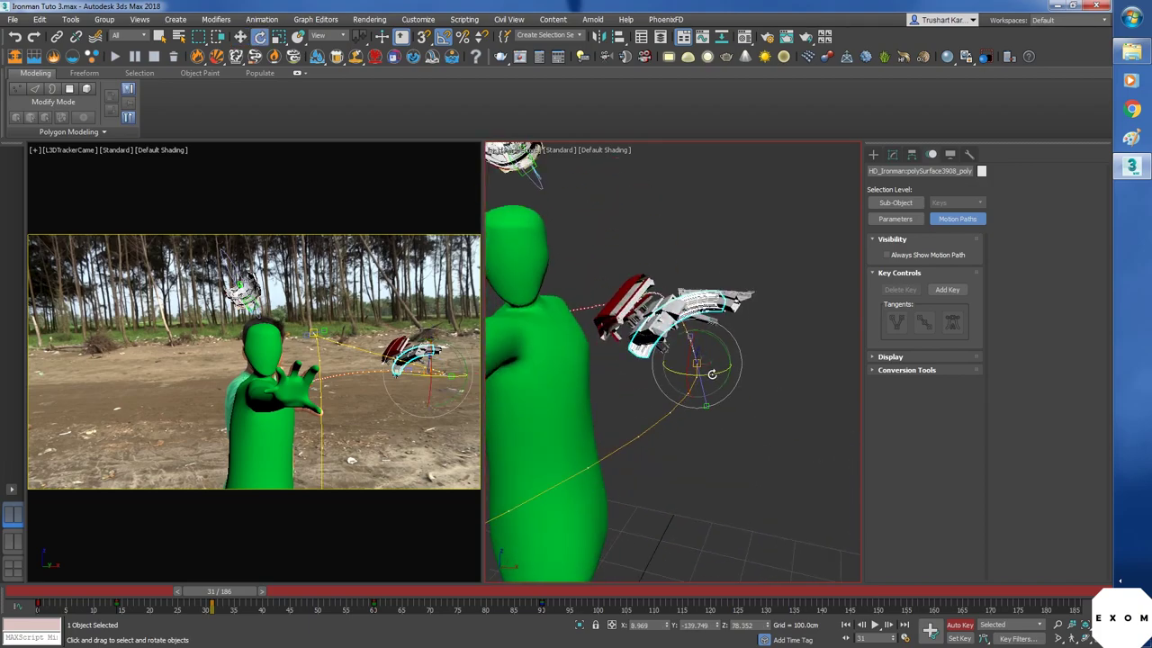
pyautogui.moveTo(712, 374)
pyautogui.mouseDown()
pyautogui.moveTo(681, 368)
pyautogui.moveTo(711, 378)
pyautogui.mouseUp()
pyautogui.moveTo(660, 436); pyautogui.dragTo(684, 348, button='middle')
pyautogui.scroll(-3, 684, 348)
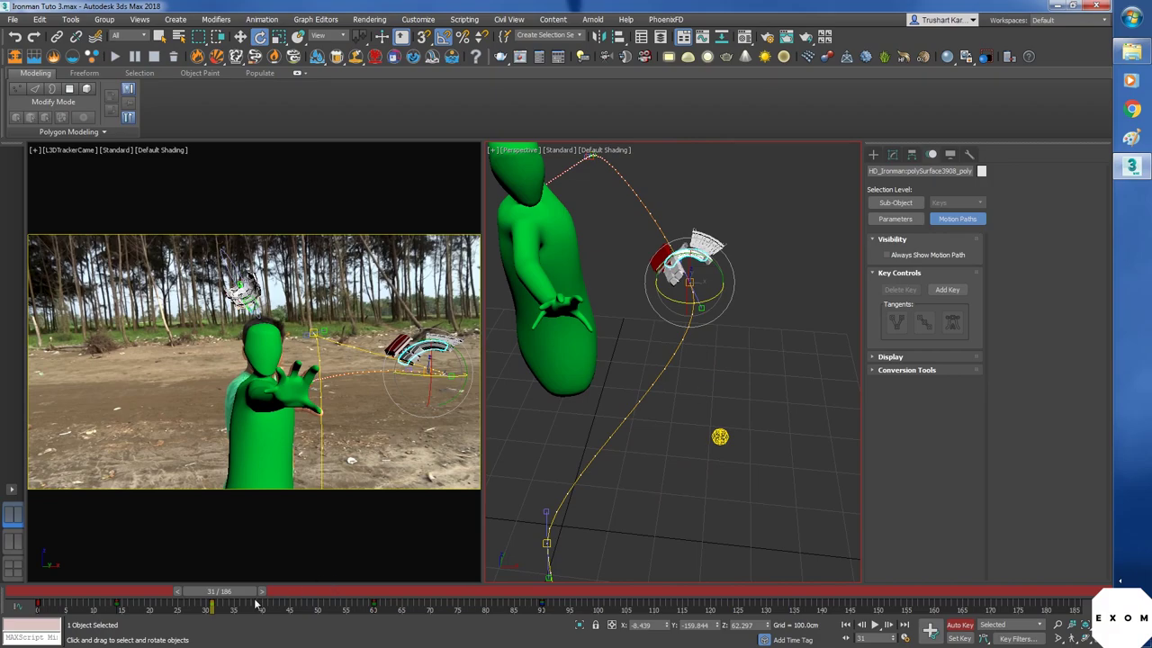
# - At frame 21, rotate the shoulder assembly about several axes to bank it along the flight path
pyautogui.moveTo(241, 593); pyautogui.dragTo(183, 619)
pyautogui.press('e')
pyautogui.keyDown('alt'); pyautogui.moveTo(553, 498); pyautogui.dragTo(680, 396, button='middle'); pyautogui.keyUp('alt')
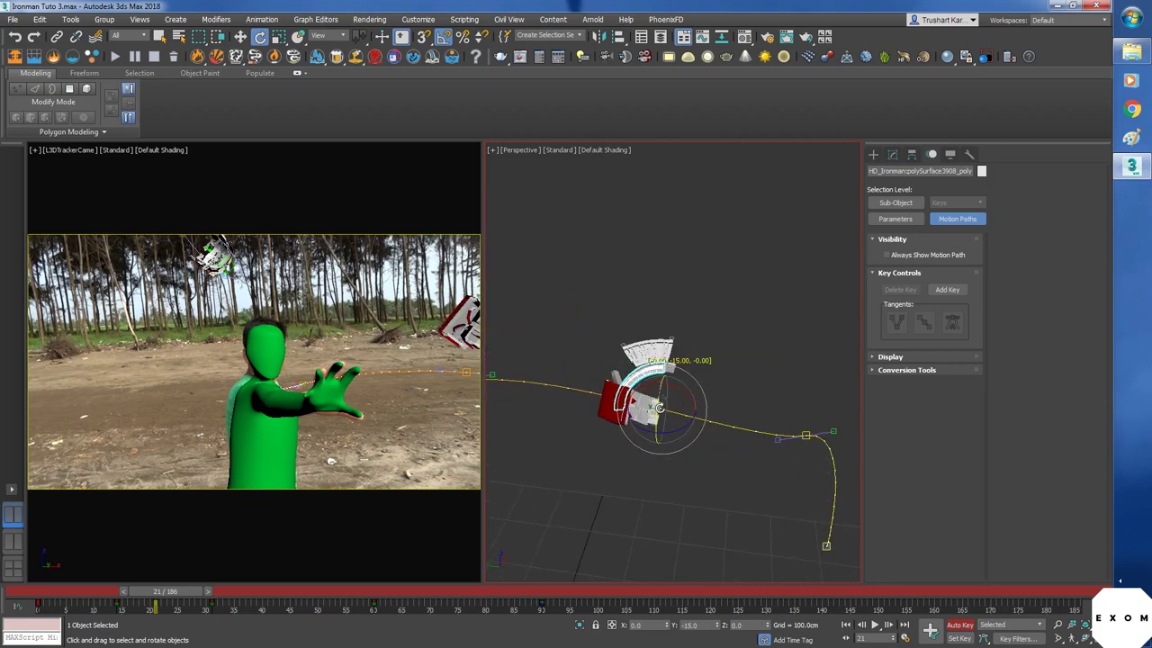
pyautogui.moveTo(683, 392); pyautogui.dragTo(661, 404)
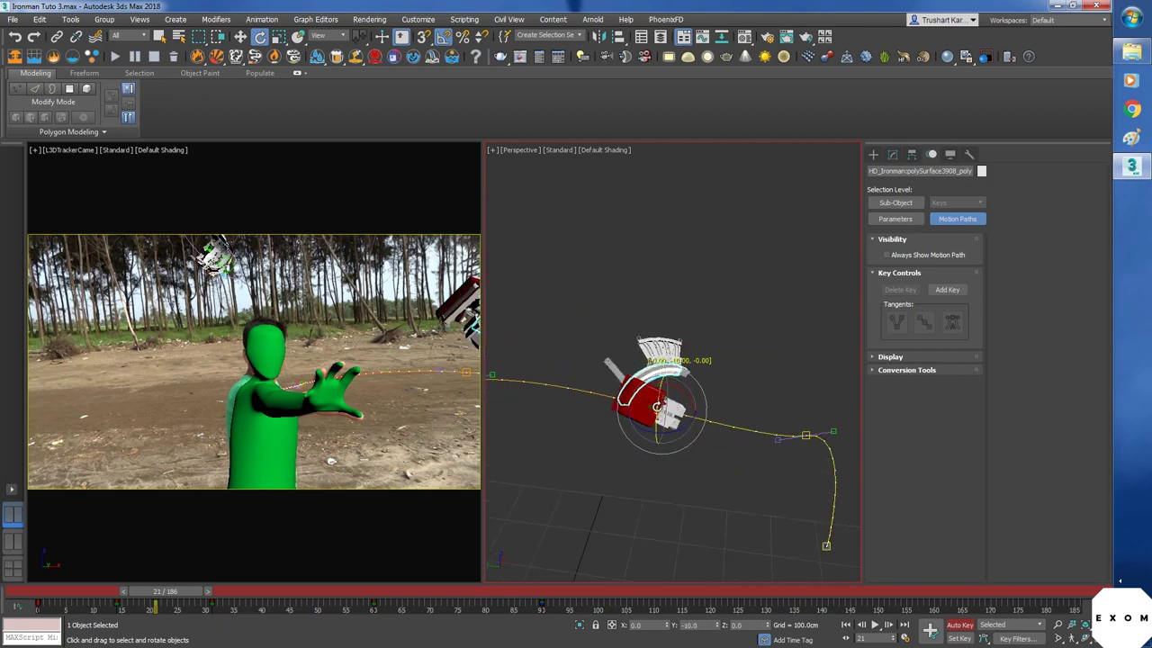
pyautogui.keyDown('alt'); pyautogui.moveTo(661, 404); pyautogui.dragTo(657, 483, button='middle'); pyautogui.keyUp('alt')
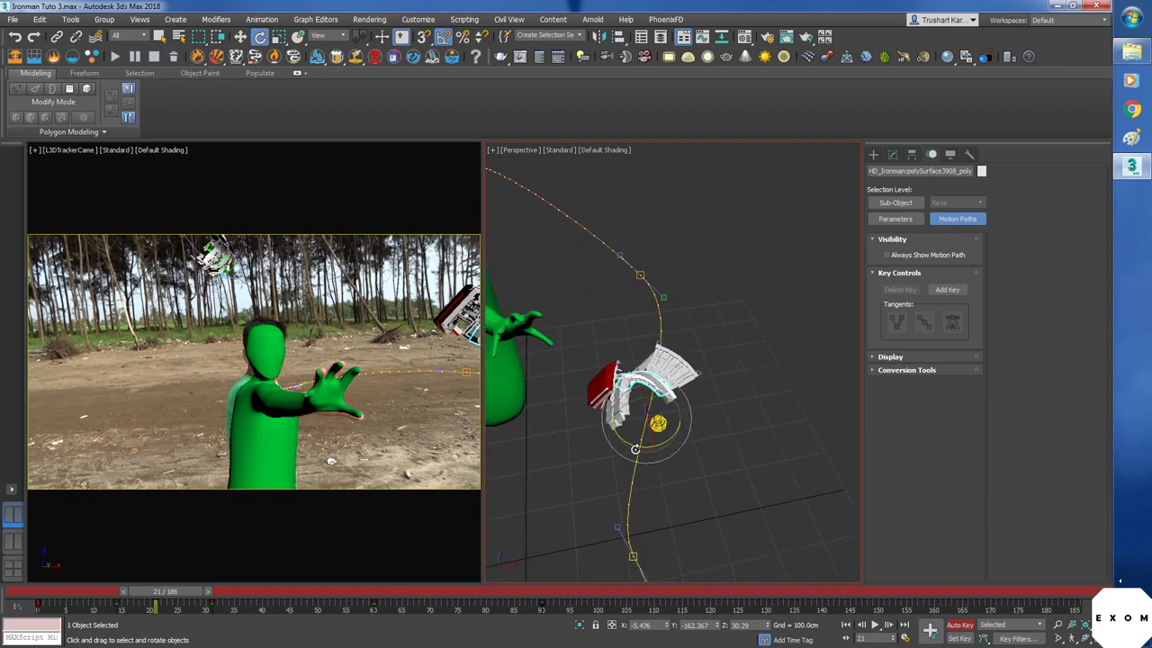
pyautogui.moveTo(636, 449); pyautogui.dragTo(625, 447)
pyautogui.keyDown('alt'); pyautogui.moveTo(625, 447); pyautogui.dragTo(655, 427, button='middle'); pyautogui.keyUp('alt')
# - Review the flight along the timeline and reselect the ring segment that carries the whole shoulder assembly
pyautogui.moveTo(177, 594); pyautogui.dragTo(566, 619)
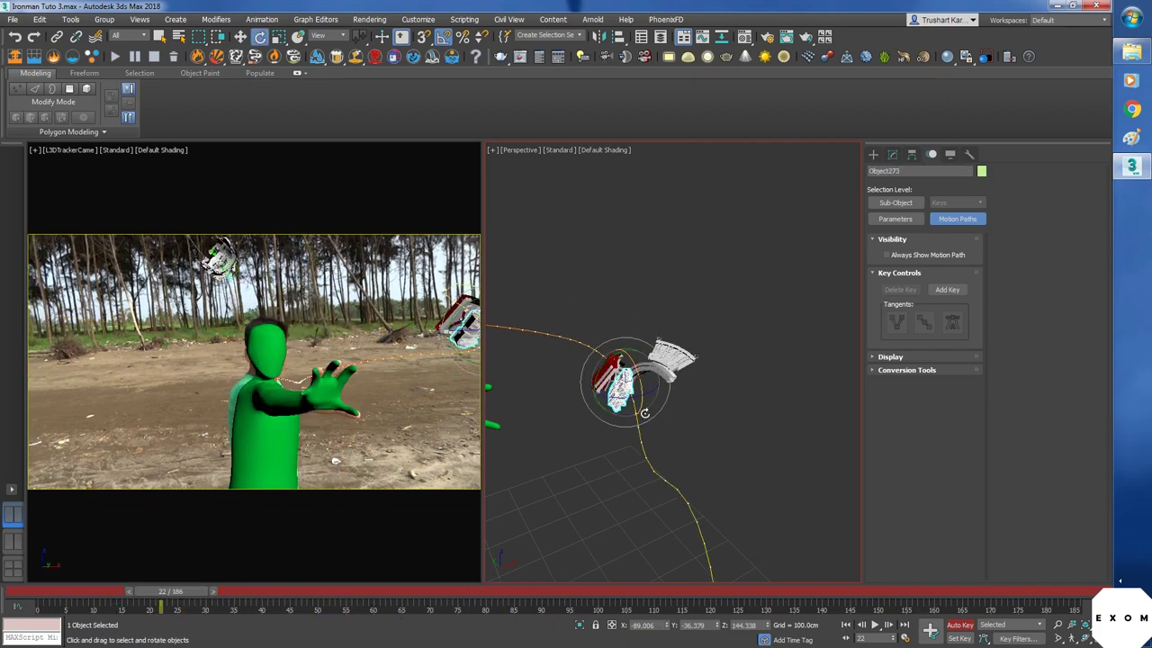
pyautogui.moveTo(645, 413)
pyautogui.keyDown('alt'); pyautogui.mouseDown(button='middle')
pyautogui.moveTo(697, 401)
pyautogui.moveTo(666, 407)
pyautogui.mouseUp(button='middle'); pyautogui.keyUp('alt')
pyautogui.scroll(6, 635, 360)
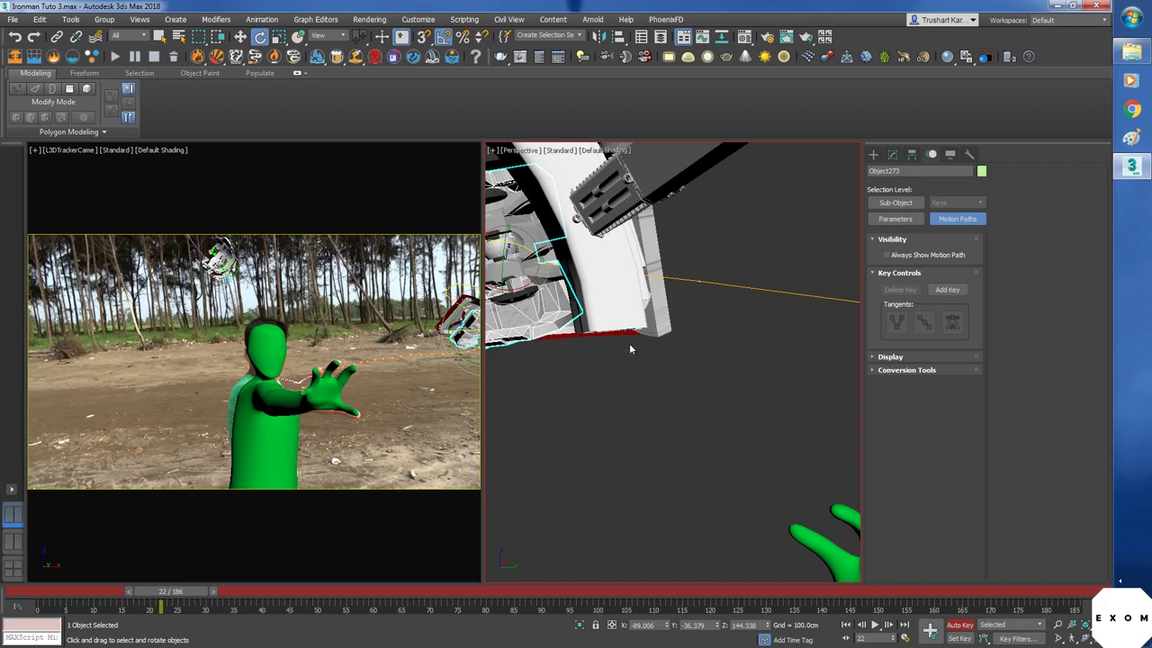
pyautogui.click(625, 329)
pyautogui.scroll(-3, 624, 347)
pyautogui.scroll(-6, 624, 348)
pyautogui.keyDown('alt'); pyautogui.moveTo(738, 468); pyautogui.dragTo(628, 452, button='middle'); pyautogui.keyUp('alt')
# - Check the flight between frames 14 and 20, and move the shoulder assembly along X at frame 14 to widen the path
pyautogui.moveTo(180, 592); pyautogui.dragTo(138, 593)
pyautogui.press('e')
pyautogui.keyDown('alt'); pyautogui.moveTo(677, 461); pyautogui.dragTo(612, 415, button='middle'); pyautogui.keyUp('alt')
pyautogui.moveTo(127, 594); pyautogui.dragTo(206, 614)
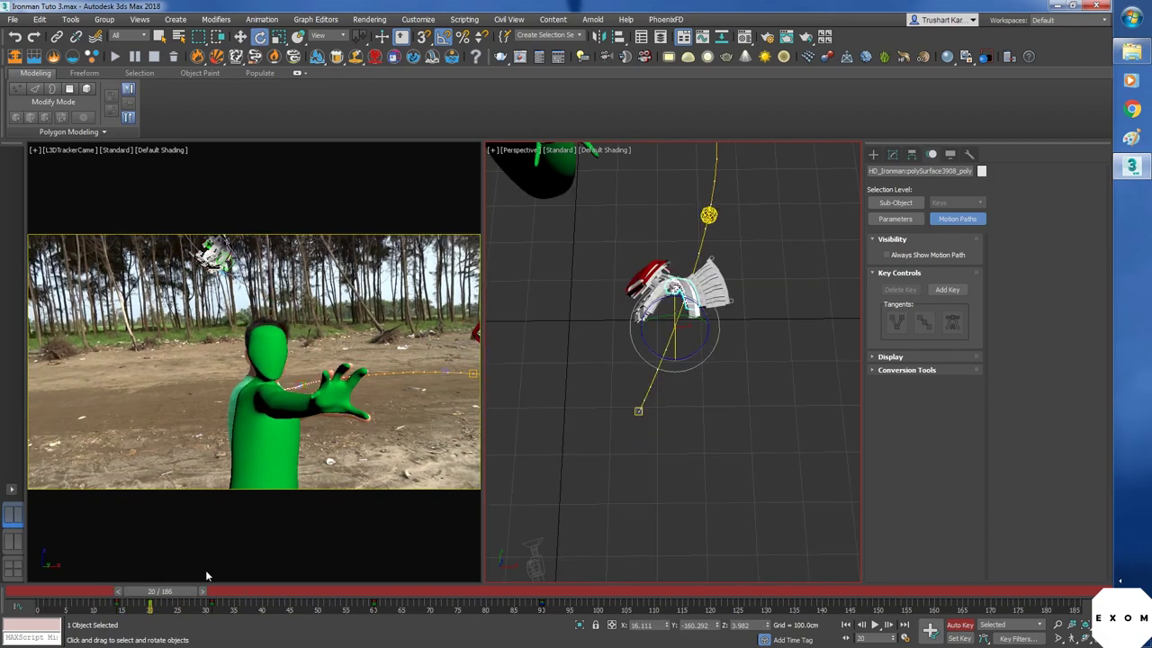
pyautogui.click(122, 601)
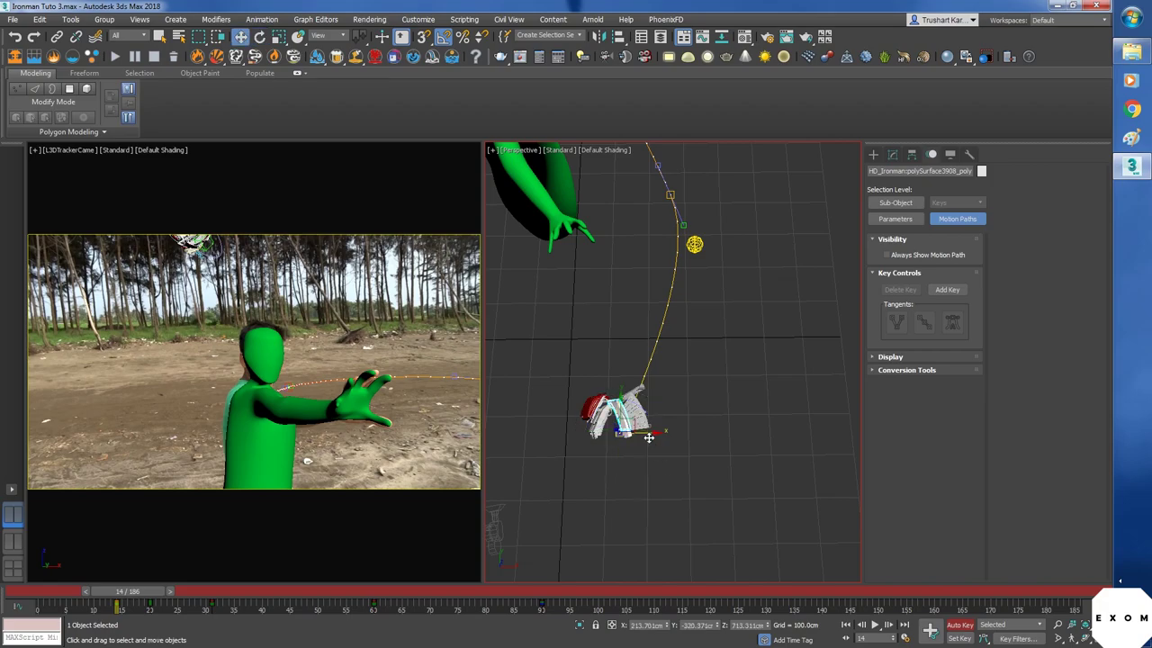
pyautogui.moveTo(649, 437); pyautogui.dragTo(739, 448)
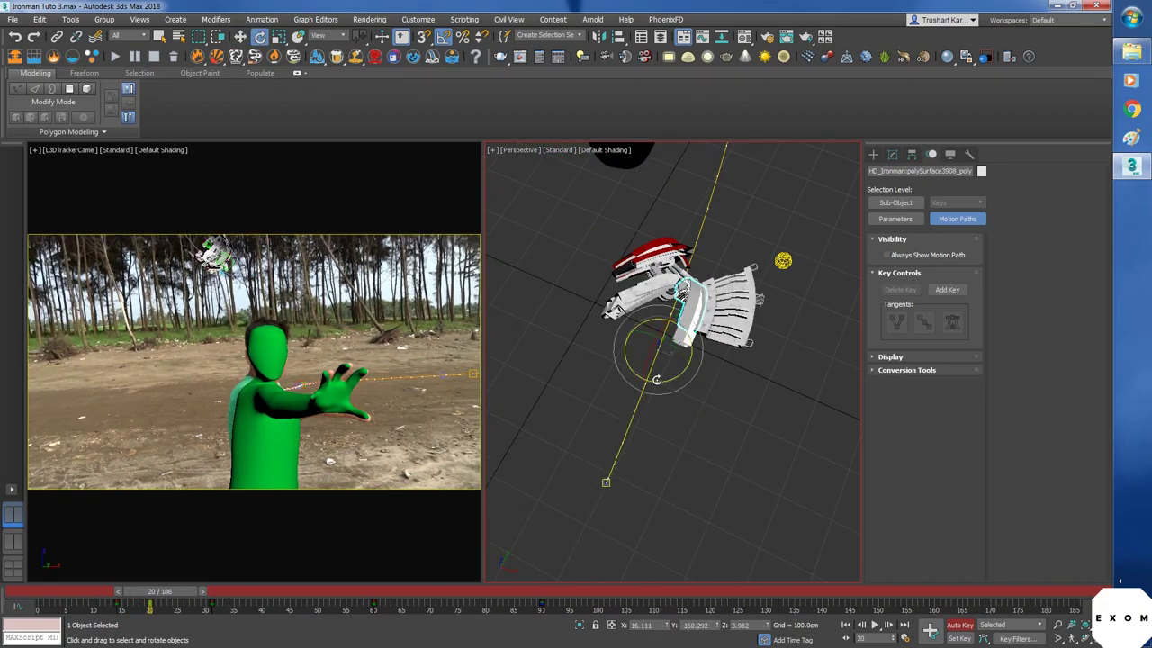
# - At frame 20, rotate the shoulder assembly to about X 6.2°, Y -171.8°, Z 51.4°, and advance the timeline to frame 31
pyautogui.moveTo(657, 379)
pyautogui.mouseDown()
pyautogui.moveTo(645, 376)
pyautogui.moveTo(648, 362)
pyautogui.mouseUp()
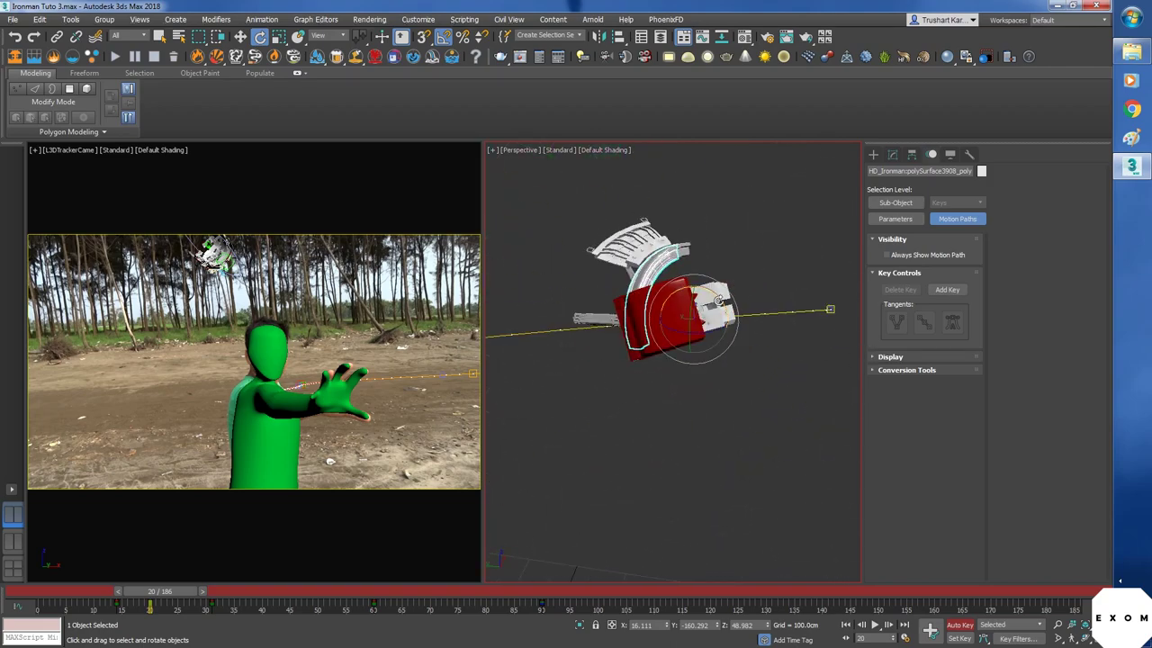
pyautogui.moveTo(718, 299); pyautogui.dragTo(721, 311)
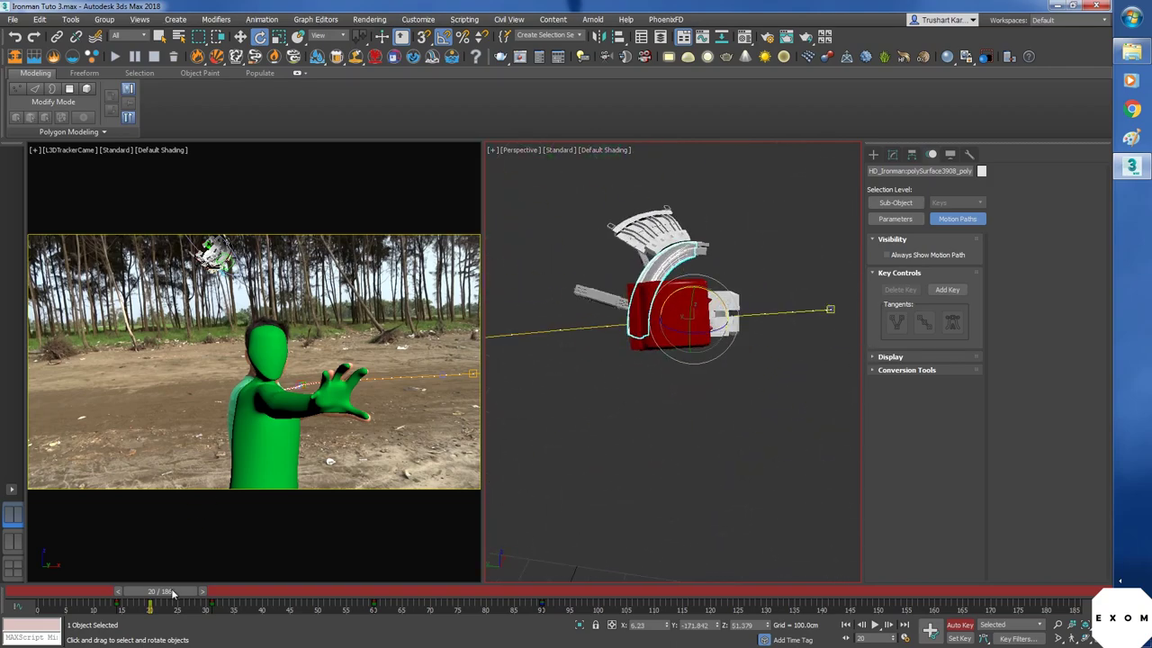
pyautogui.moveTo(174, 594); pyautogui.dragTo(304, 601)
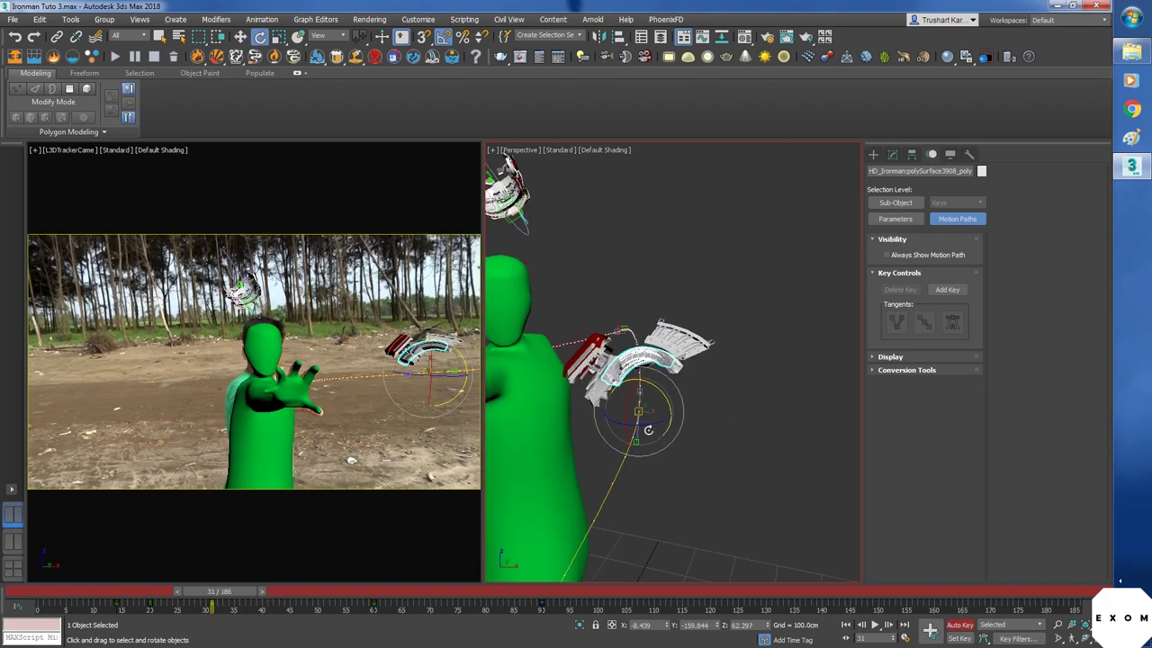
# - At frame 31, bank the shoulder assembly along the flight path with several rotations, including -20° about X and 10° about local Z
pyautogui.moveTo(636, 385); pyautogui.dragTo(633, 393)
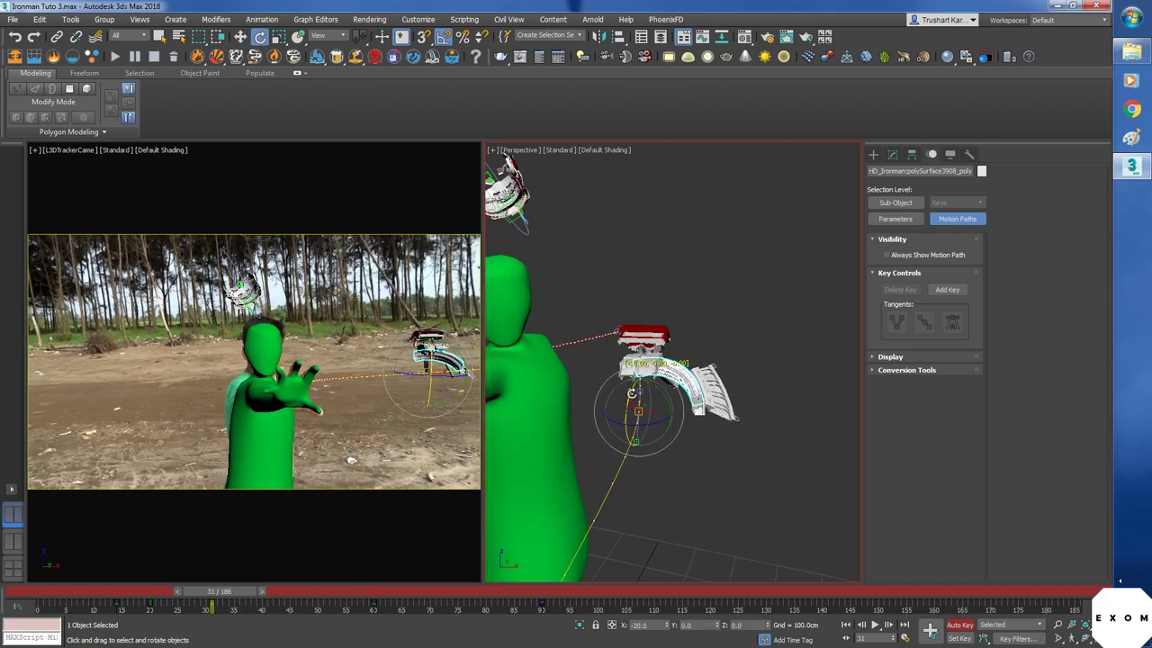
pyautogui.keyDown('alt'); pyautogui.moveTo(640, 450); pyautogui.dragTo(744, 460, button='middle'); pyautogui.keyUp('alt')
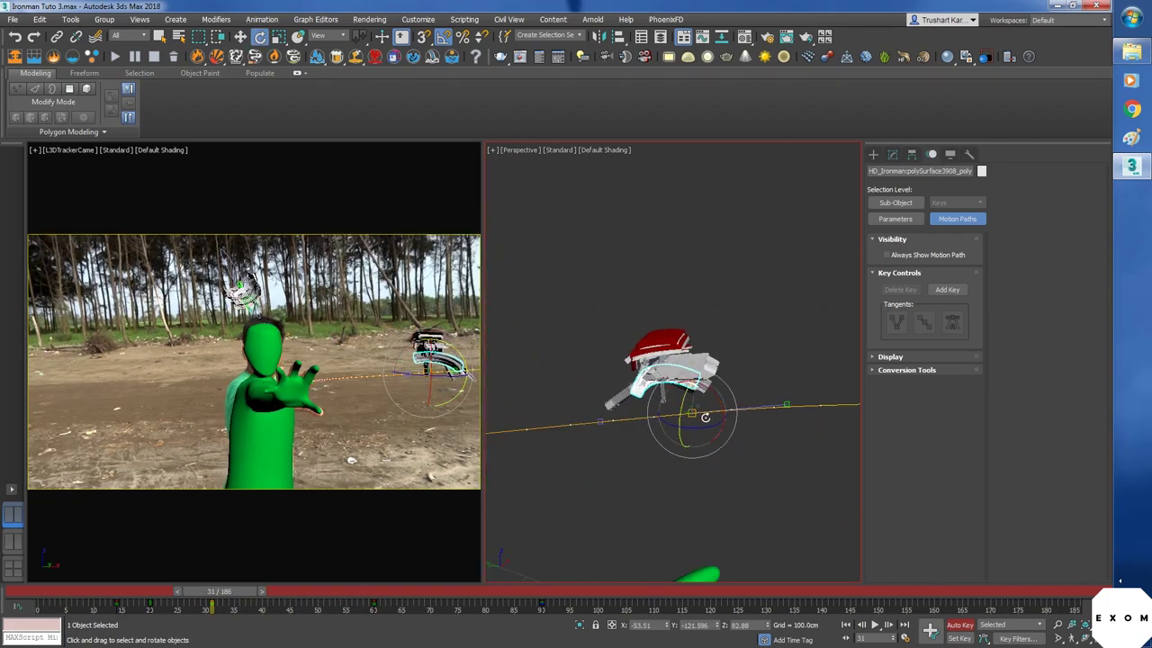
pyautogui.moveTo(718, 400); pyautogui.dragTo(718, 404)
pyautogui.keyDown('alt'); pyautogui.moveTo(725, 432); pyautogui.dragTo(720, 549, button='middle'); pyautogui.keyUp('alt')
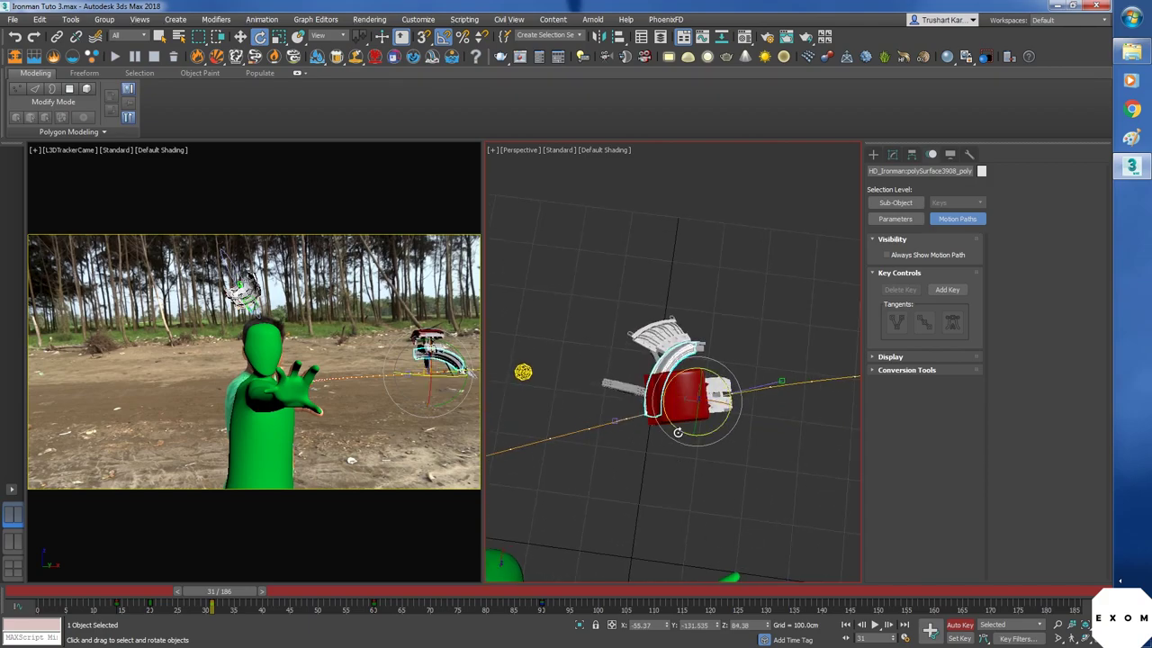
pyautogui.moveTo(677, 431); pyautogui.dragTo(689, 433)
pyautogui.keyDown('alt'); pyautogui.moveTo(687, 433); pyautogui.dragTo(689, 423, button='middle'); pyautogui.keyUp('alt')
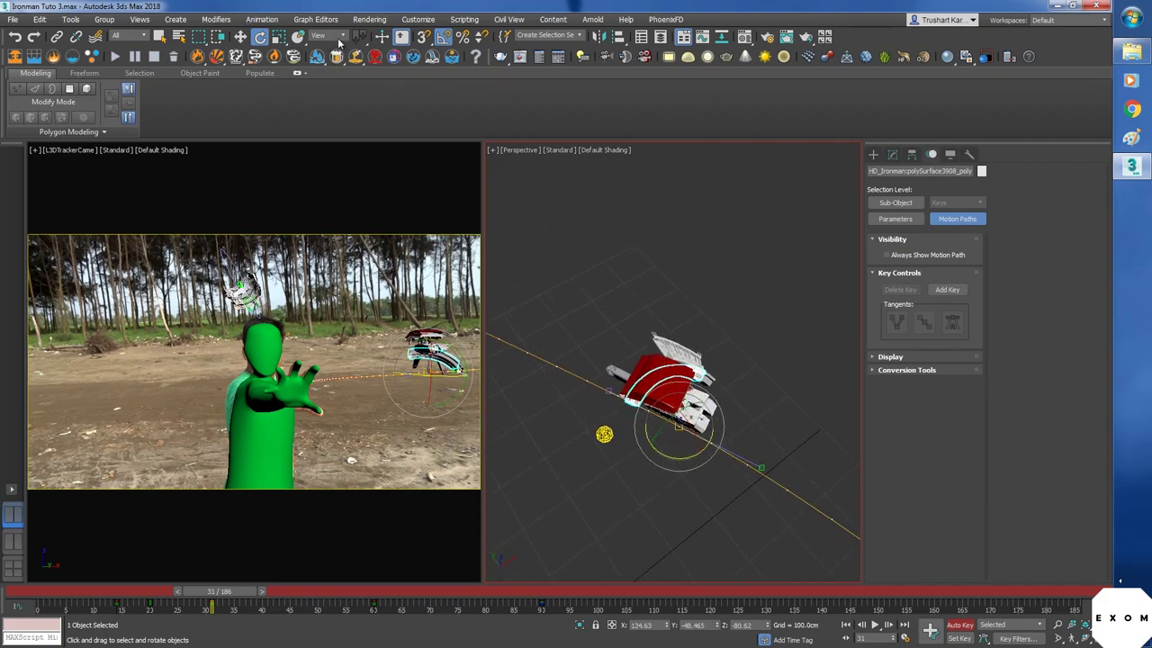
pyautogui.click(319, 81)
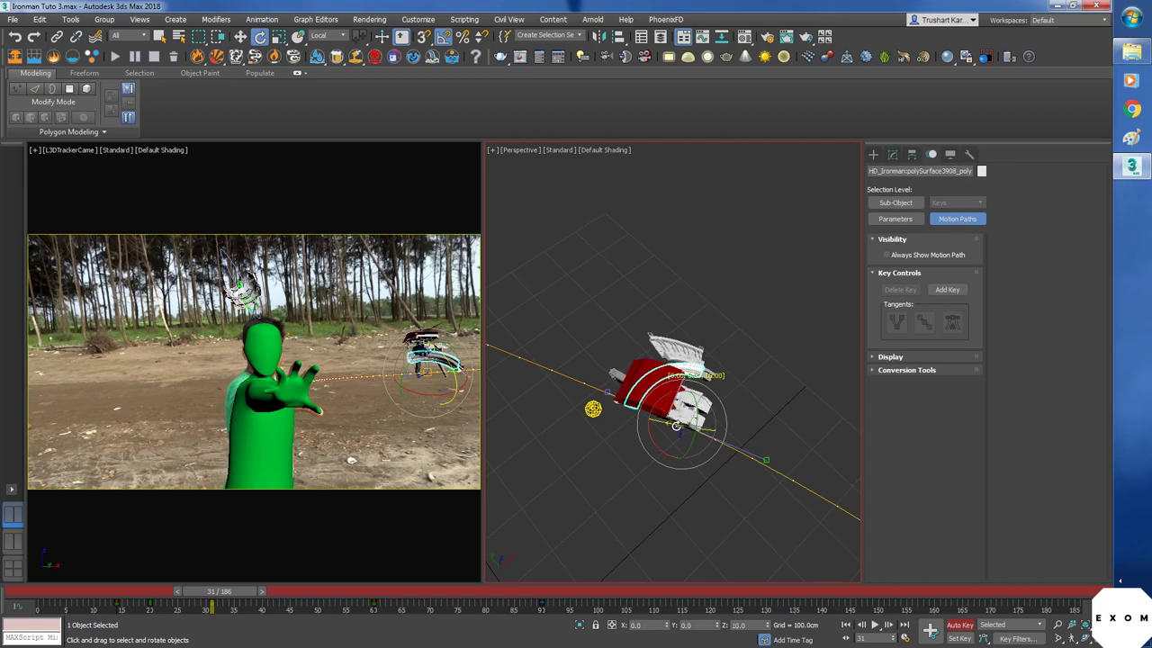
pyautogui.keyDown('alt'); pyautogui.moveTo(727, 459); pyautogui.dragTo(694, 406, button='middle'); pyautogui.keyUp('alt')
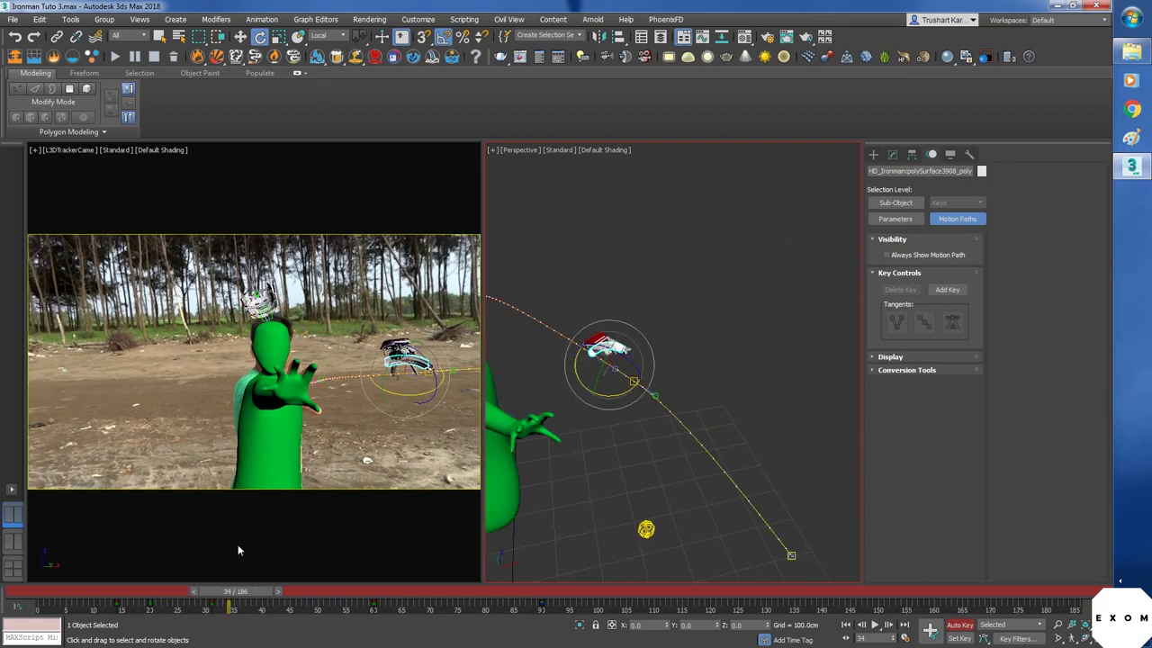
# - Create an AVI preview of the tracked camera view for frames 0 to 120 and watch it
pyautogui.click(238, 549)
pyautogui.hotkey('alt', 'w')
pyautogui.hotkey('shift', 'v')
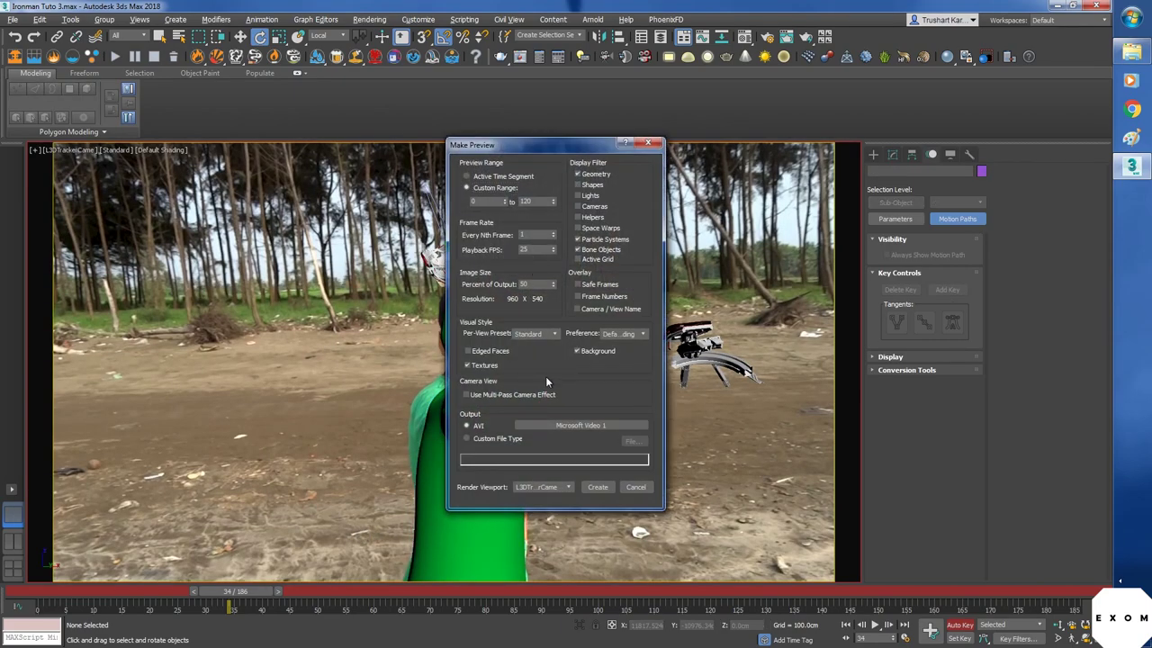
pyautogui.click(597, 487)
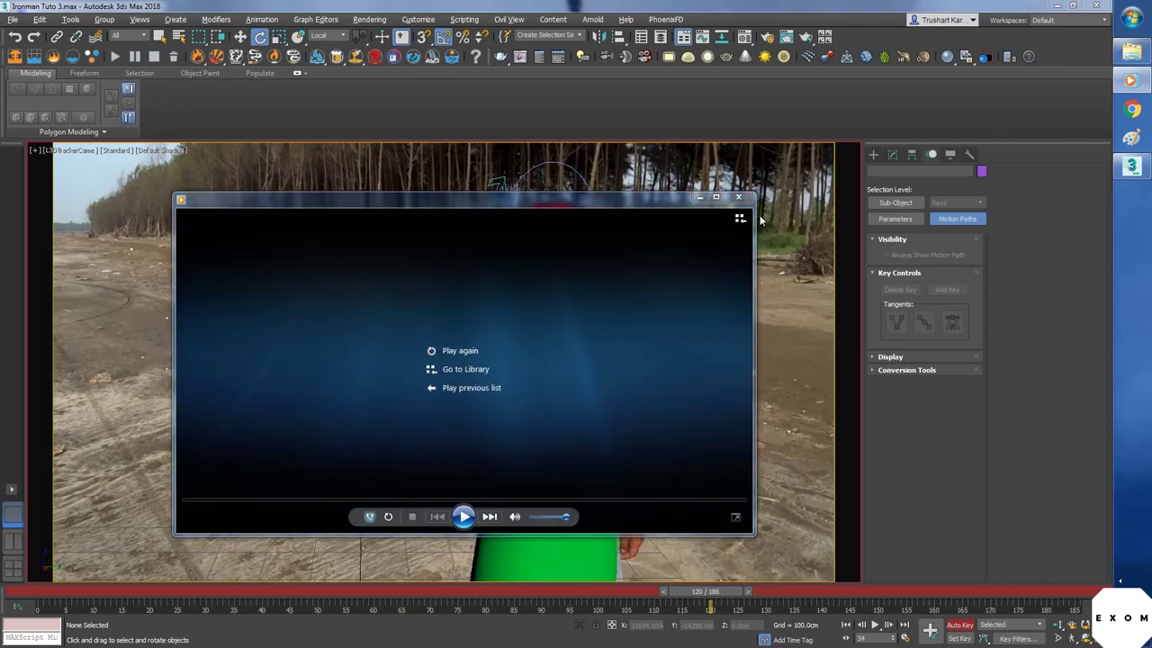
pyautogui.click(738, 197)
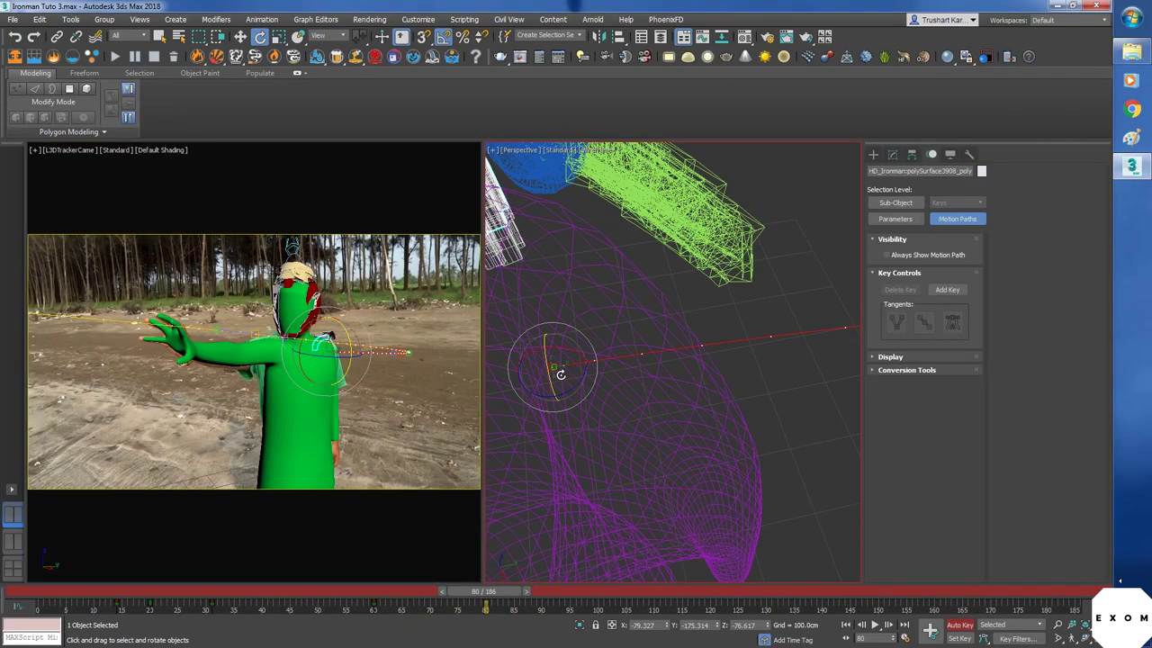
# - In the Curve Editor, select the shoulder assembly's position and rotation keys at frame 80 and change their tangent type
pyautogui.scroll(2, 560, 374)
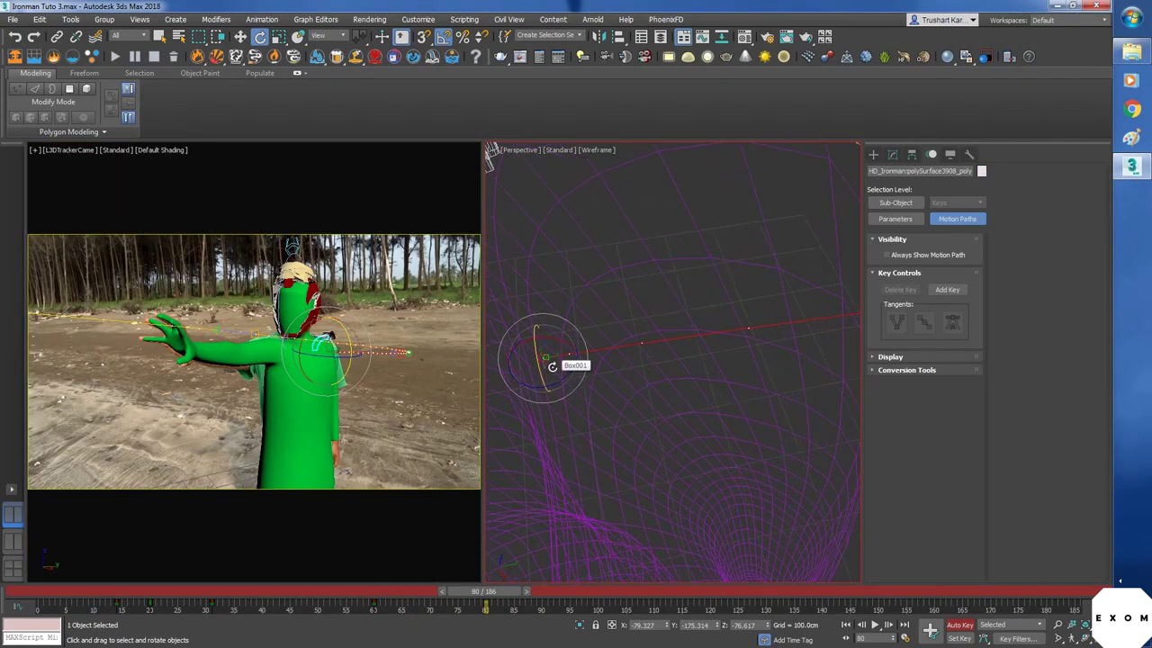
pyautogui.scroll(-2, 550, 365)
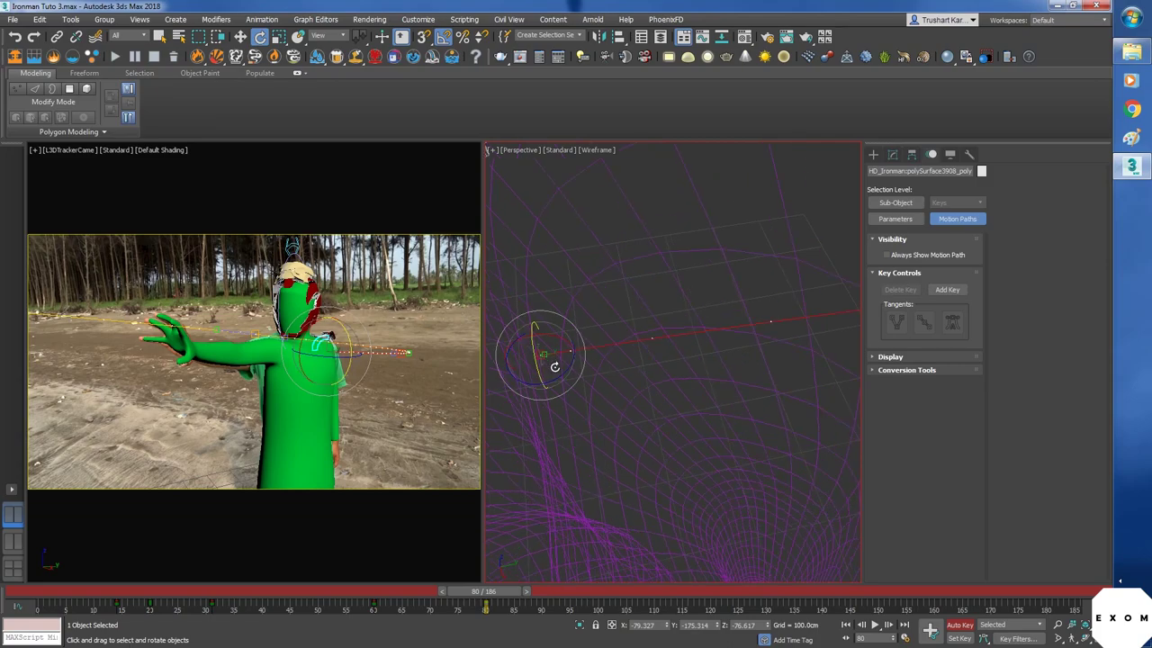
pyautogui.scroll(-3, 576, 383)
pyautogui.scroll(-1, 594, 398)
pyautogui.keyDown('alt'); pyautogui.moveTo(671, 455); pyautogui.dragTo(709, 439, button='middle'); pyautogui.keyUp('alt')
pyautogui.click(316, 20)
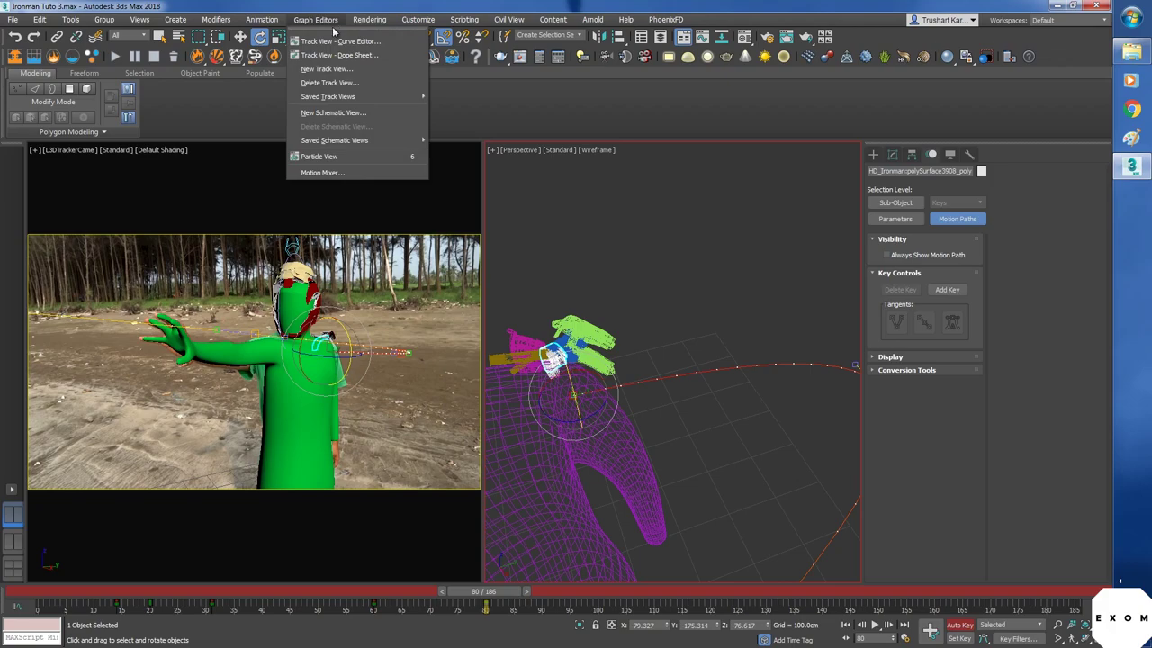
pyautogui.click(339, 42)
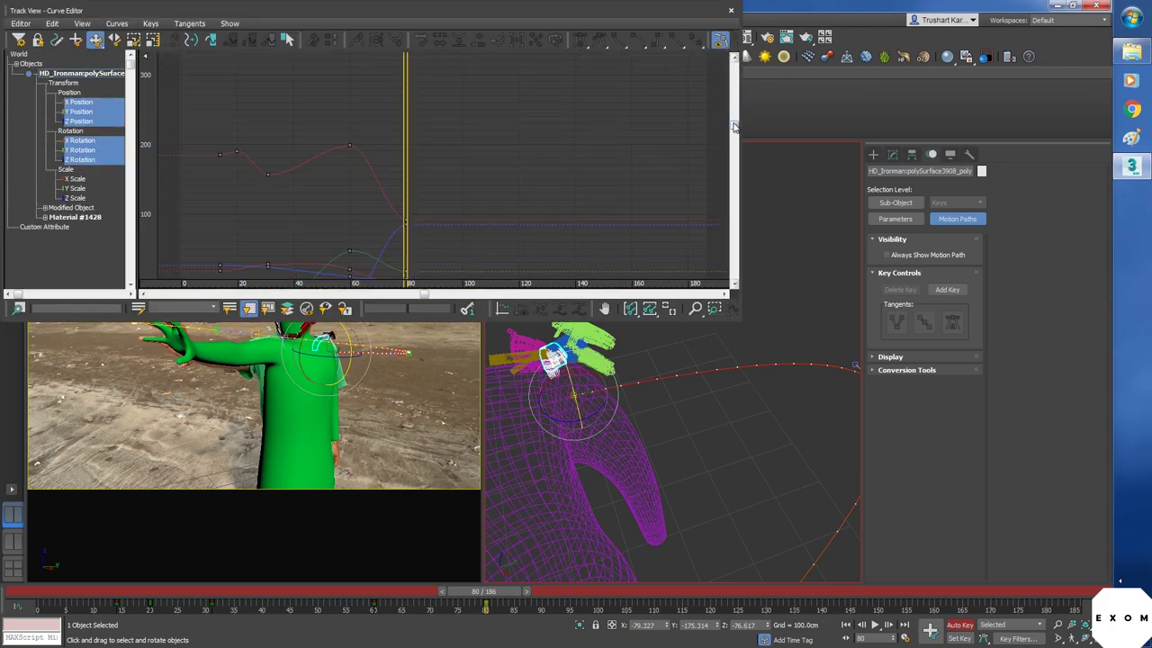
pyautogui.moveTo(734, 127)
pyautogui.mouseDown()
pyautogui.moveTo(733, 157)
pyautogui.moveTo(733, 147)
pyautogui.mouseUp()
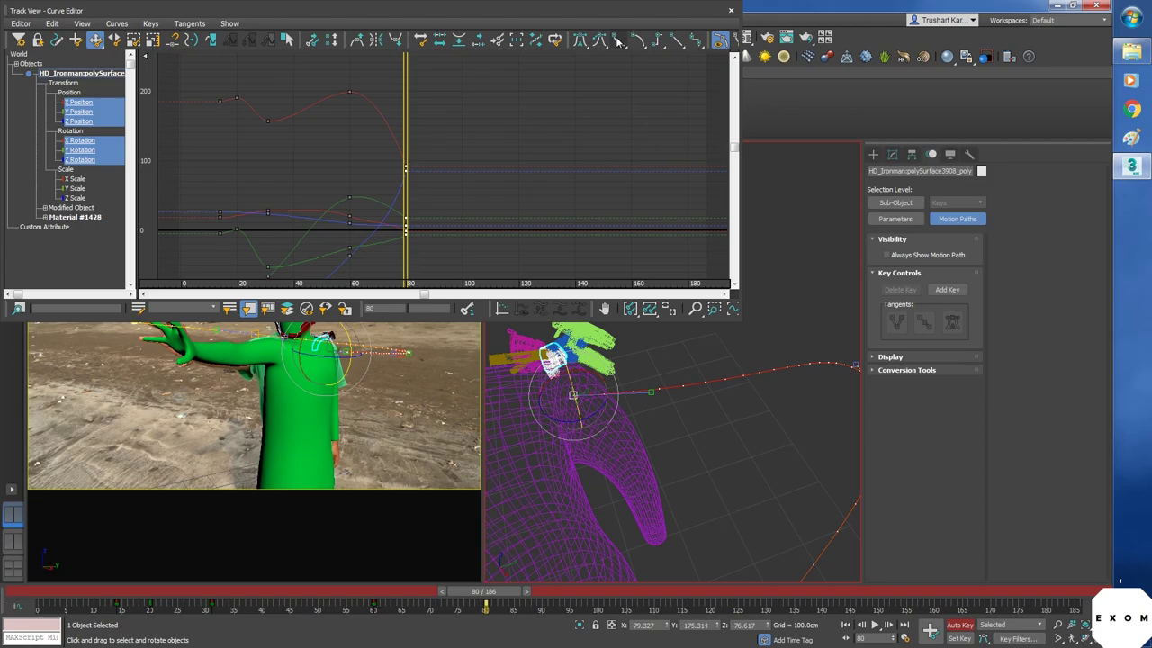
pyautogui.click(730, 12)
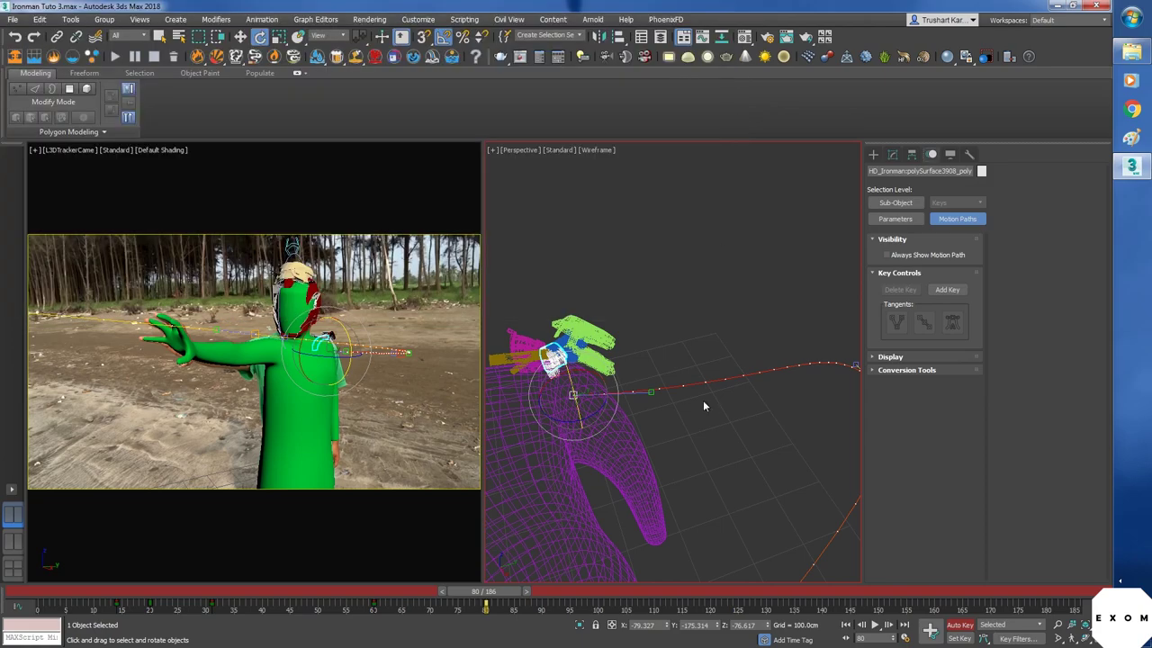
# - Check the flight at frame 60 in the camera view and move the shoulder assembly's frame 80 key to frame 90
pyautogui.click(703, 400)
pyautogui.click(342, 452)
pyautogui.hotkey('alt', 'w')
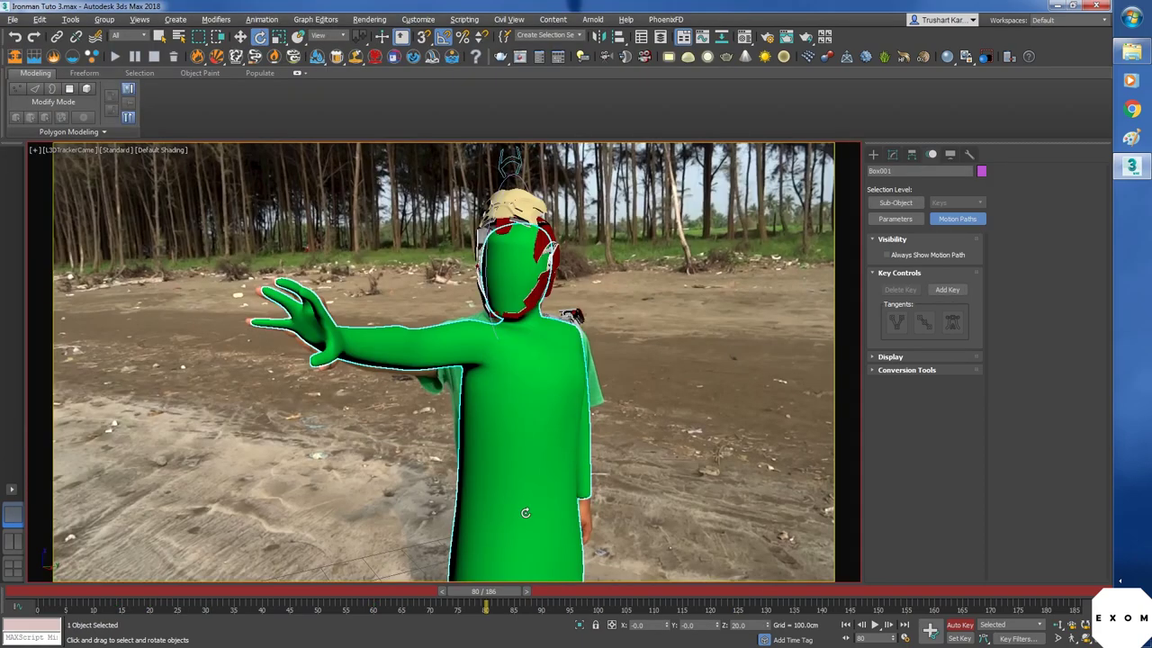
pyautogui.moveTo(498, 598); pyautogui.dragTo(379, 601)
pyautogui.press('e')
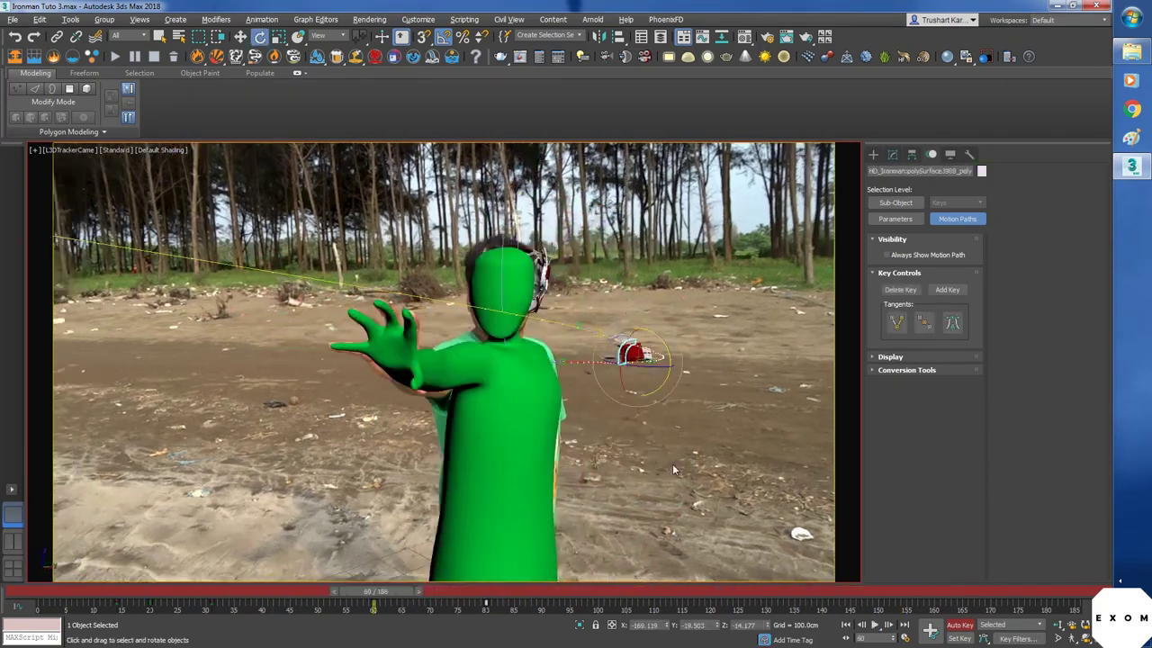
pyautogui.hotkey('alt', 'w')
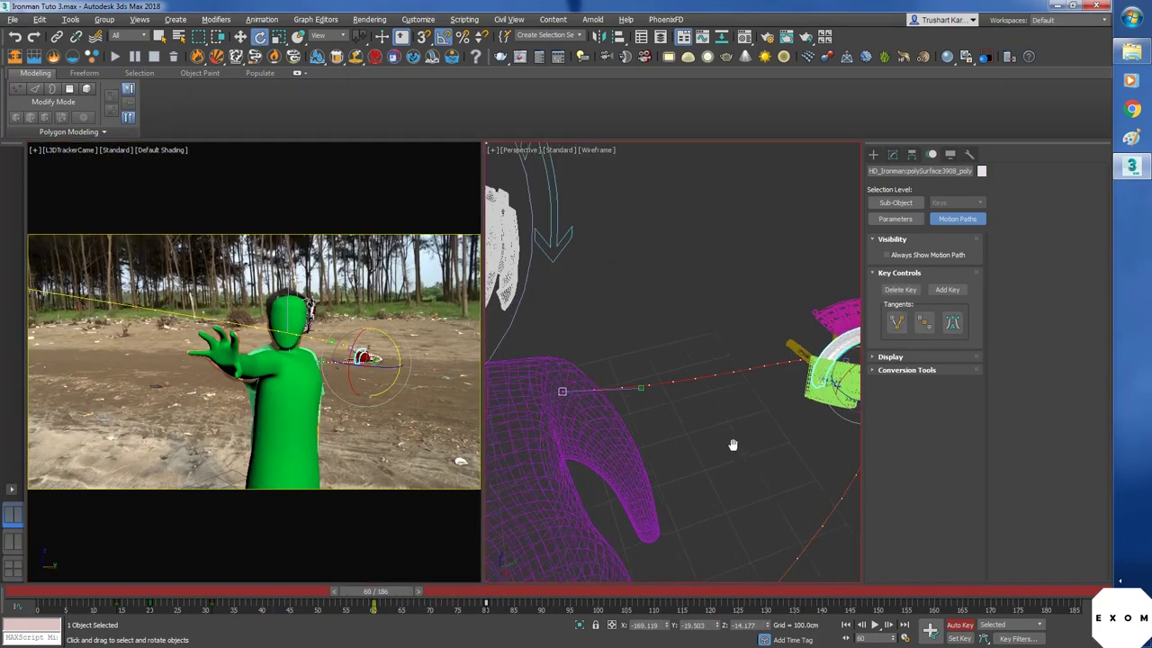
pyautogui.moveTo(732, 442); pyautogui.dragTo(605, 439, button='middle')
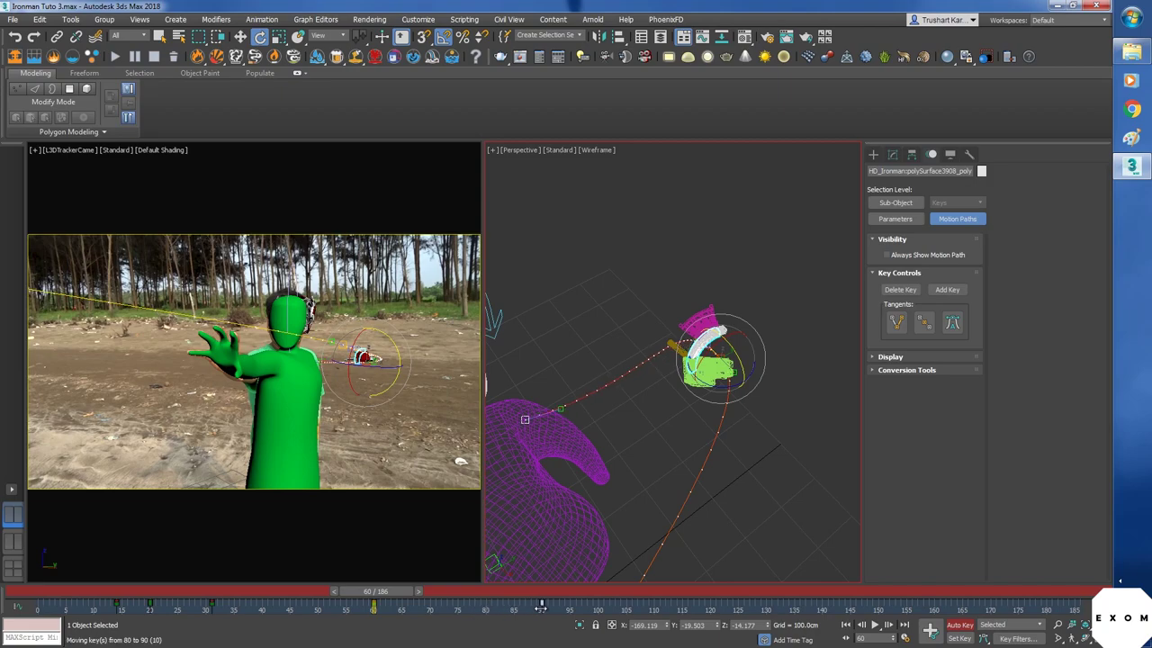
# - Play the retimed flight in the camera view and scrub back through the timeline to judge the shoulder assembly's landing
pyautogui.hotkey('alt', 'w')
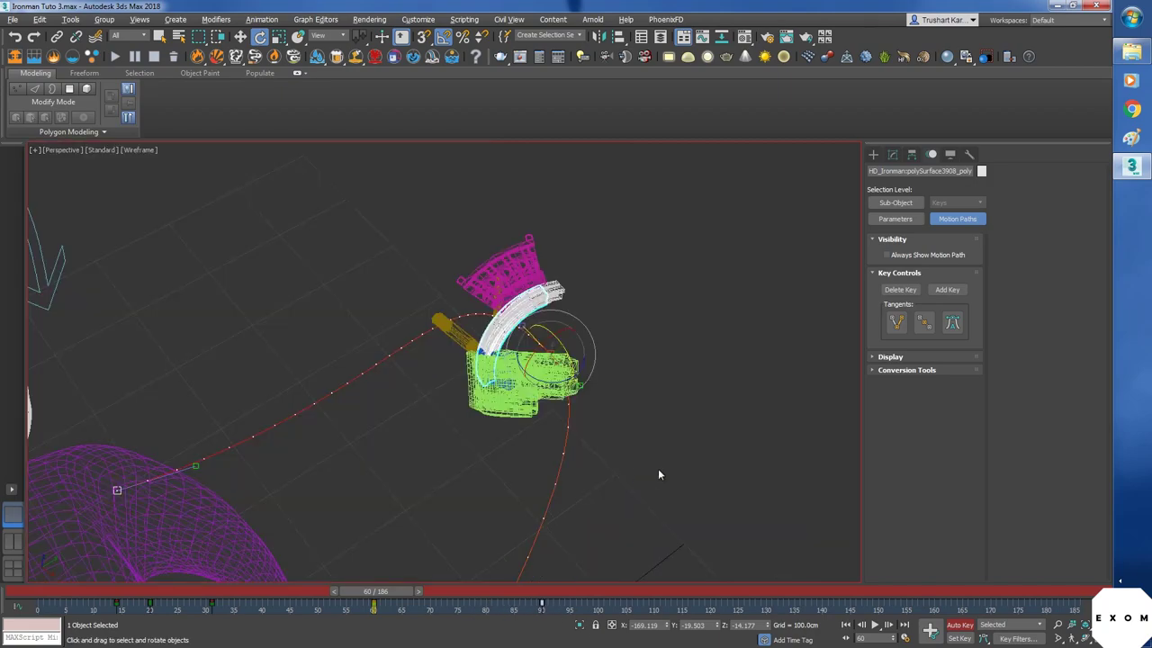
pyautogui.hotkey('alt', 'w')
pyautogui.hotkey('alt', 'w')
pyautogui.click(602, 447)
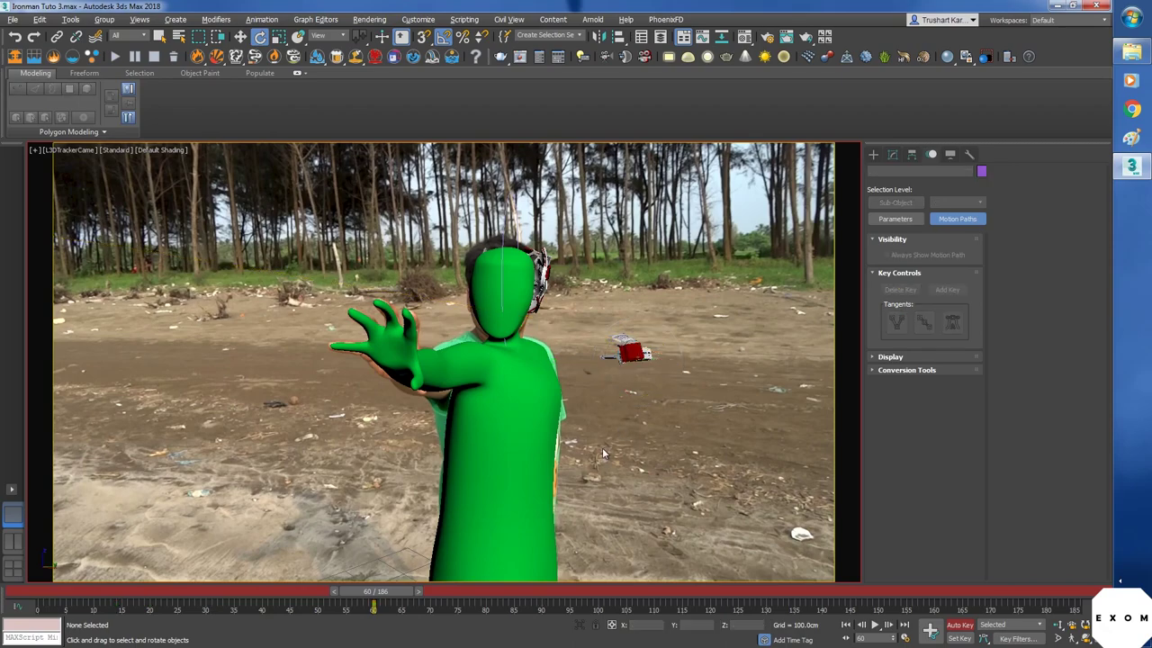
pyautogui.click(875, 627)
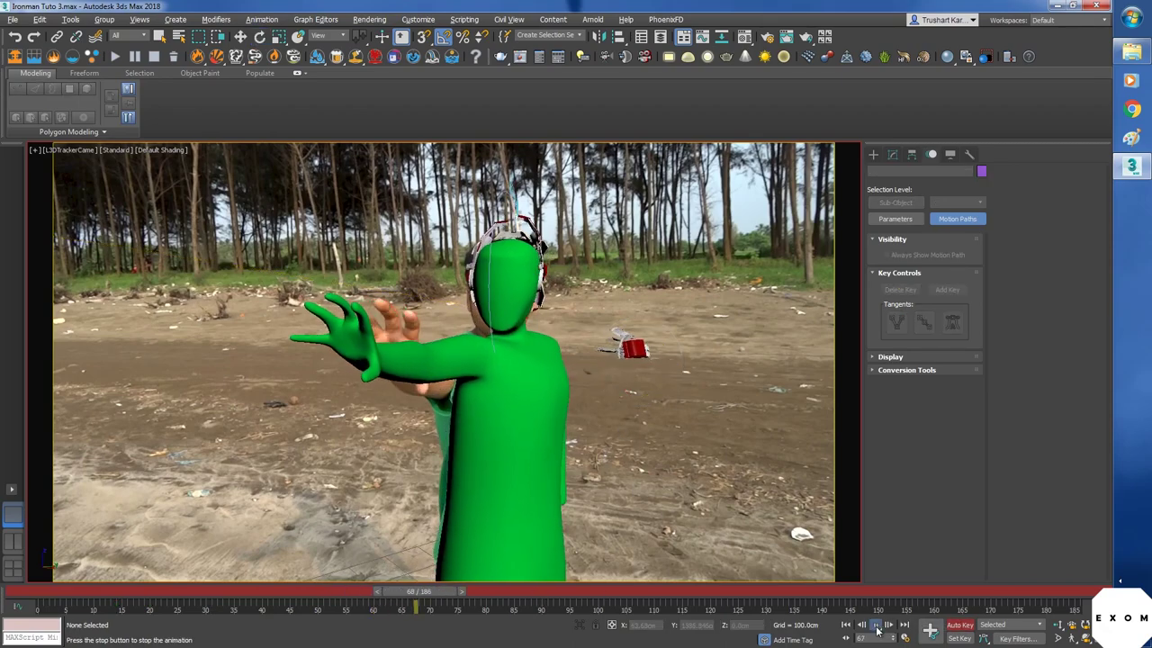
pyautogui.click(876, 627)
pyautogui.press('e')
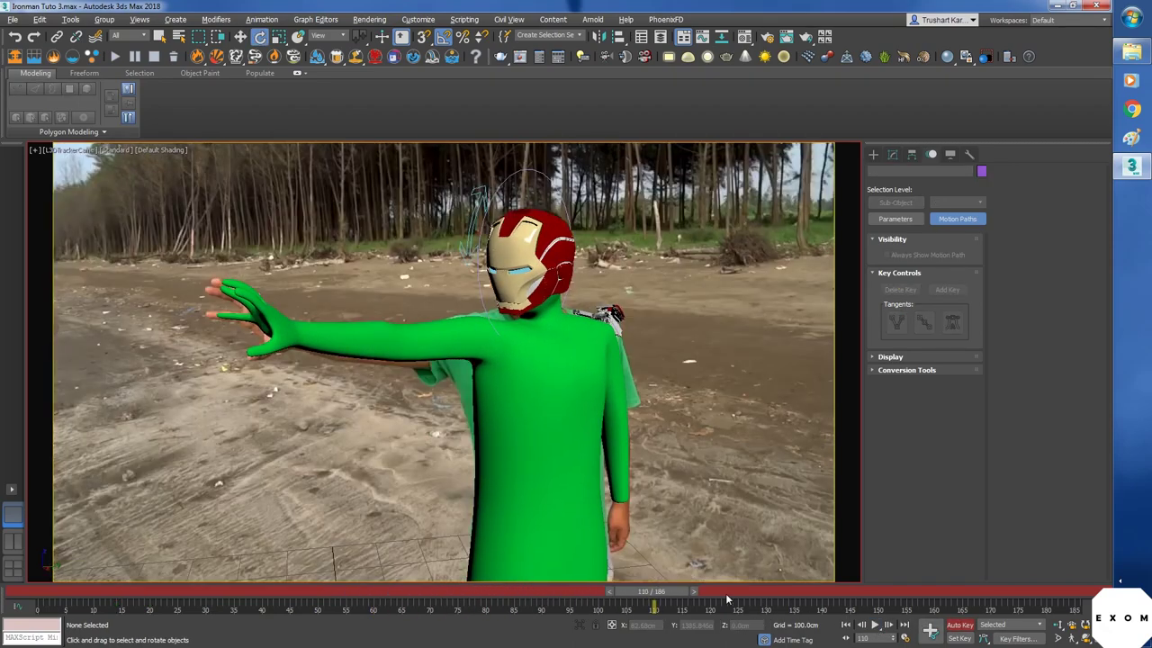
pyautogui.moveTo(626, 591); pyautogui.dragTo(316, 591)
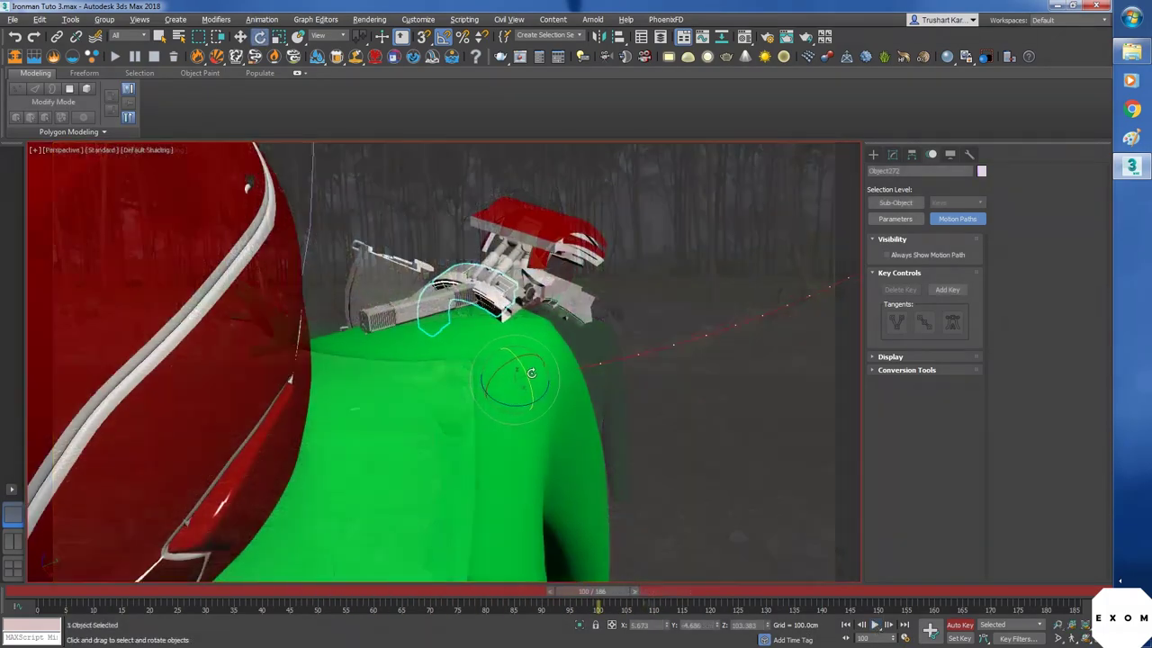
# - At frame 100, rotate the curved segment Object270 in Local coordinates to unfold it over the shoulder, starting its motion at frame 90
pyautogui.keyDown('alt'); pyautogui.moveTo(504, 279); pyautogui.dragTo(320, 54, button='middle'); pyautogui.keyUp('alt')
pyautogui.click(321, 79)
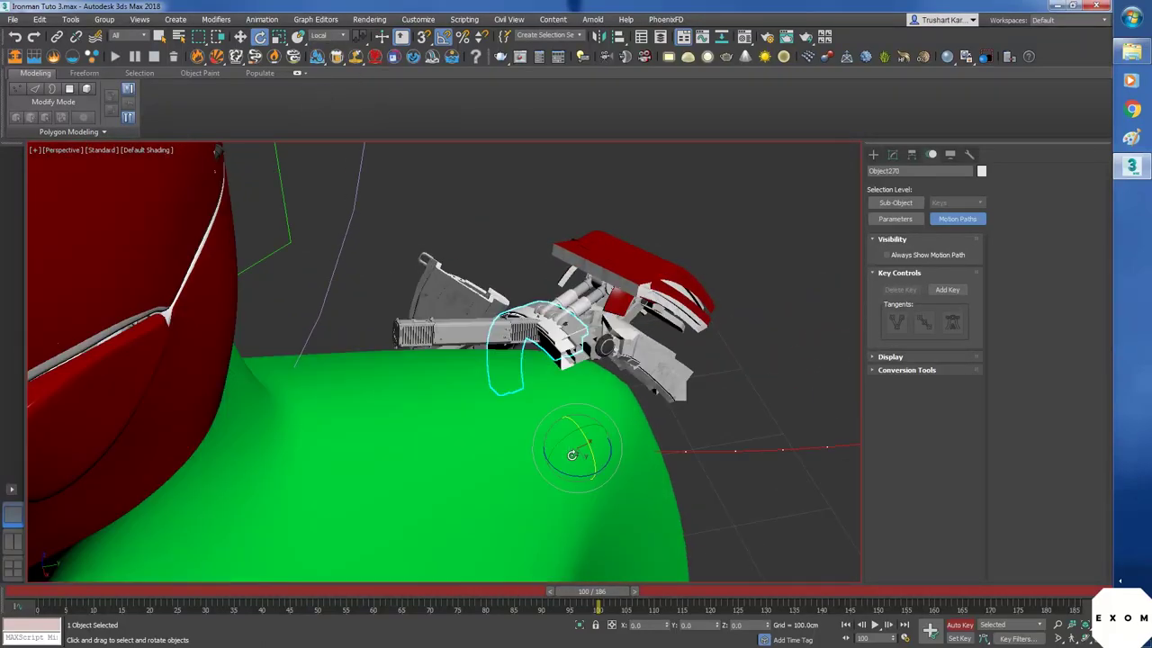
pyautogui.moveTo(590, 447); pyautogui.dragTo(631, 503)
pyautogui.keyDown('alt'); pyautogui.moveTo(630, 503); pyautogui.dragTo(549, 355, button='middle'); pyautogui.keyUp('alt')
pyautogui.scroll(3, 703, 454)
pyautogui.scroll(-3, 585, 384)
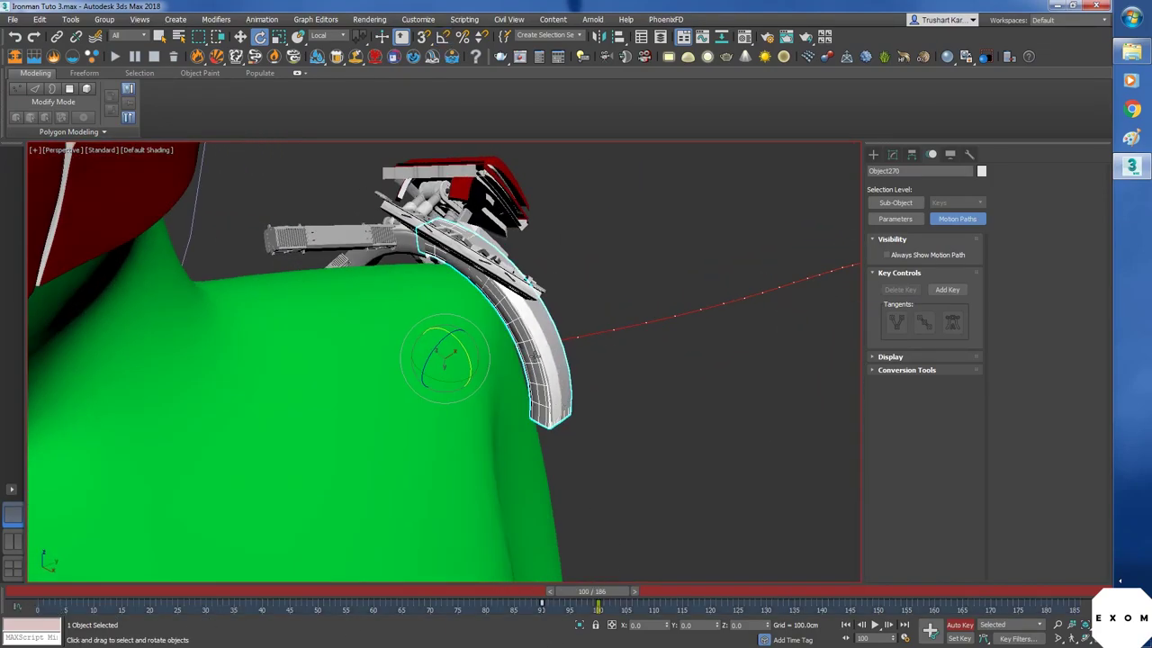
# - Rotate the next segment, Object271, to unfold it under the arm, and retime its keys to frames 98 and 110
pyautogui.click(546, 322)
pyautogui.moveTo(468, 356); pyautogui.dragTo(544, 450)
pyautogui.press('a')
pyautogui.keyDown('alt'); pyautogui.moveTo(601, 462); pyautogui.dragTo(564, 443, button='middle'); pyautogui.keyUp('alt')
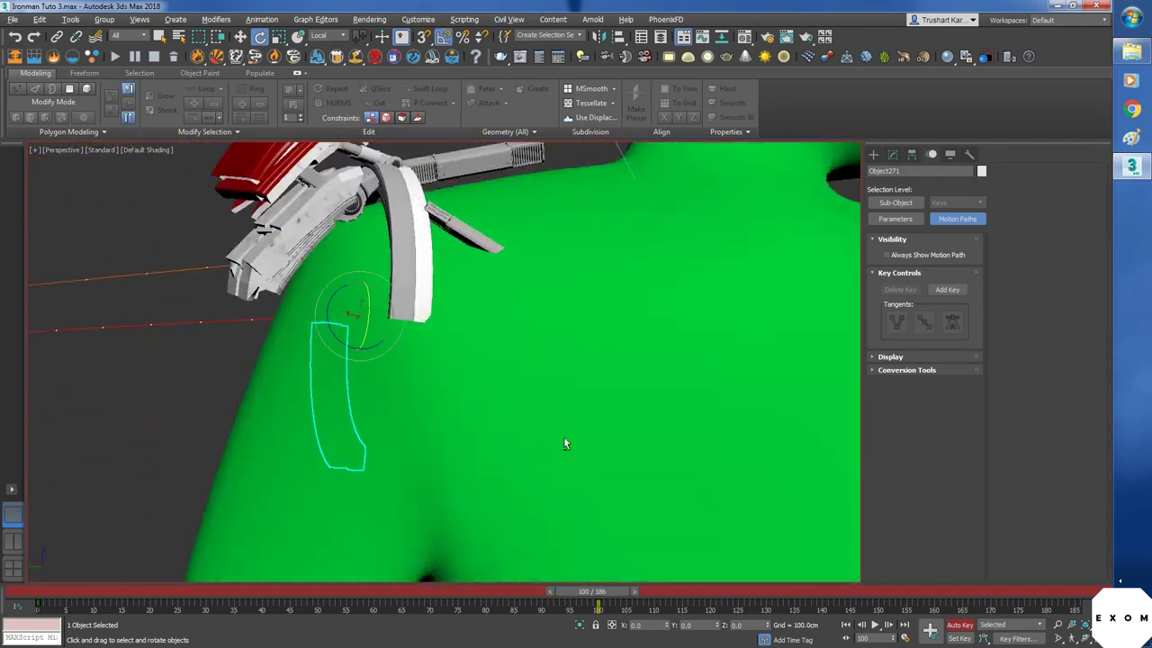
pyautogui.moveTo(498, 372); pyautogui.dragTo(541, 372, button='middle')
pyautogui.scroll(-2, 541, 373)
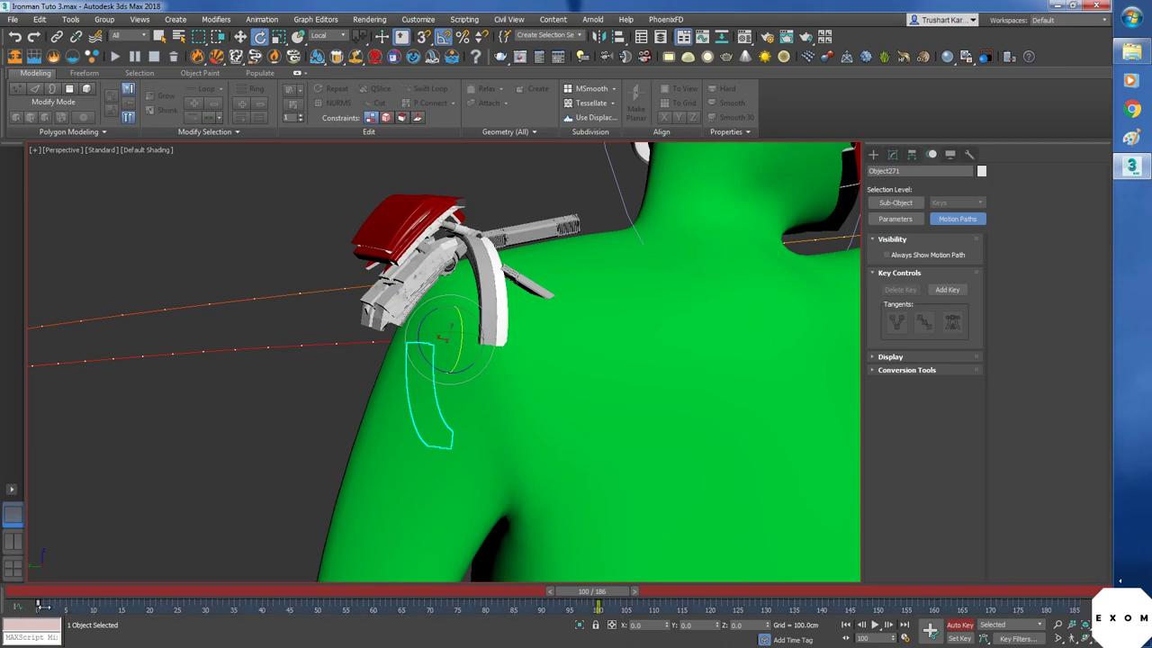
pyautogui.moveTo(41, 606); pyautogui.dragTo(502, 645)
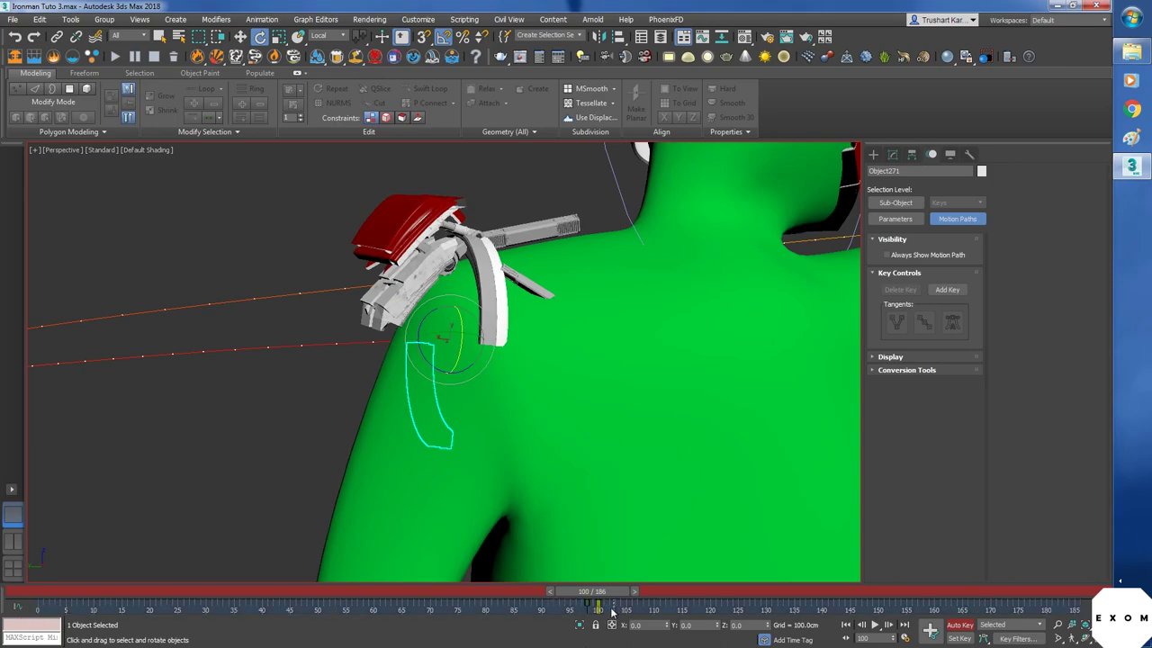
pyautogui.moveTo(599, 607); pyautogui.dragTo(655, 606)
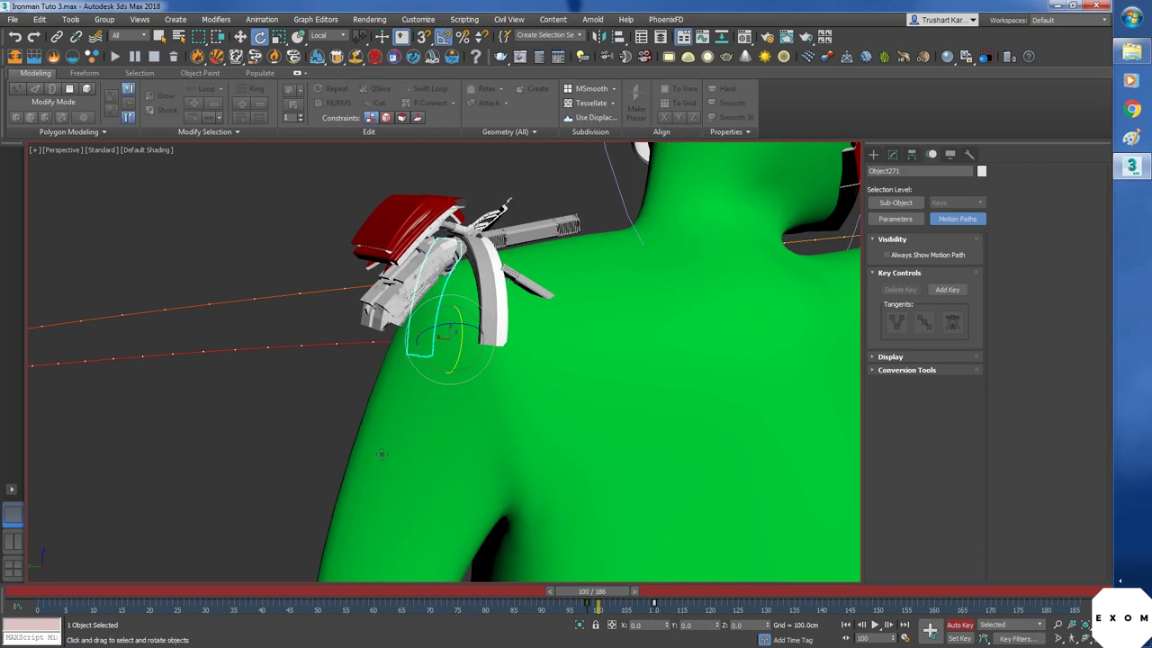
# - Play the animation in the perspective view and inspect how the shoulder segments unfold onto the body
pyautogui.keyDown('alt'); pyautogui.moveTo(383, 455); pyautogui.dragTo(579, 494, button='middle'); pyautogui.keyUp('alt')
pyautogui.click(877, 627)
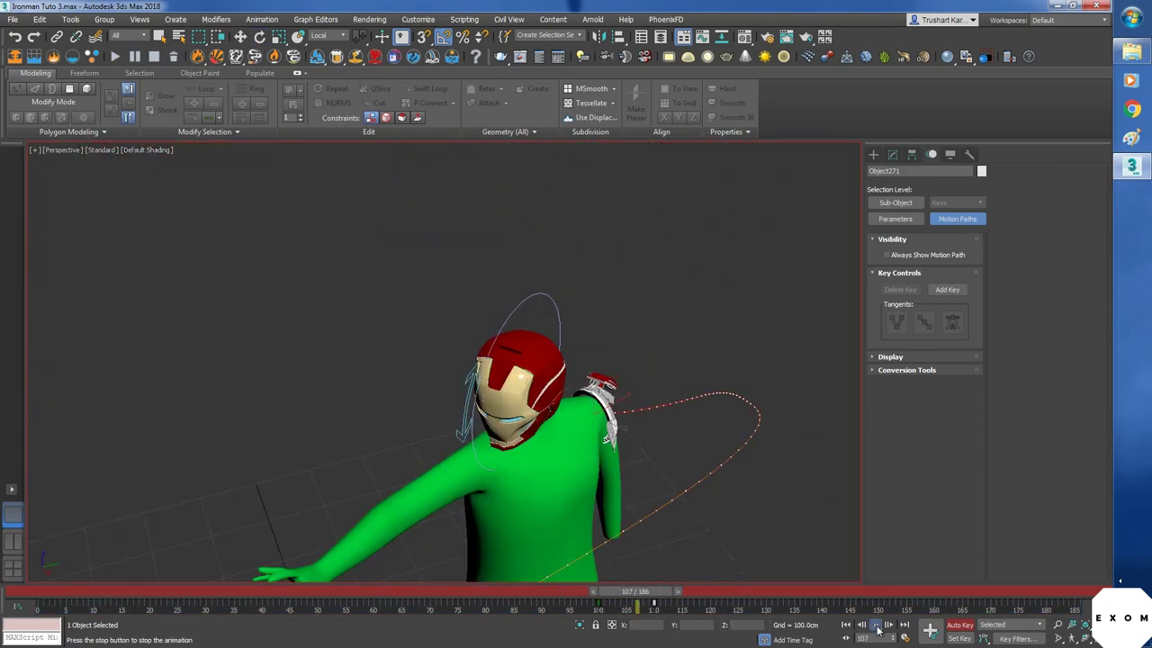
pyautogui.click(876, 627)
pyautogui.moveTo(636, 478)
pyautogui.keyDown('alt'); pyautogui.mouseDown(button='middle')
pyautogui.moveTo(637, 430)
pyautogui.moveTo(648, 487)
pyautogui.mouseUp(button='middle'); pyautogui.keyUp('alt')
pyautogui.scroll(5, 637, 431)
pyautogui.scroll(3, 601, 324)
# - On the red shoulder plate Cylinder080, key Morpher channel Cylinder068 to 0 at frame 100 and move its starting key to frame 90
pyautogui.click(623, 312)
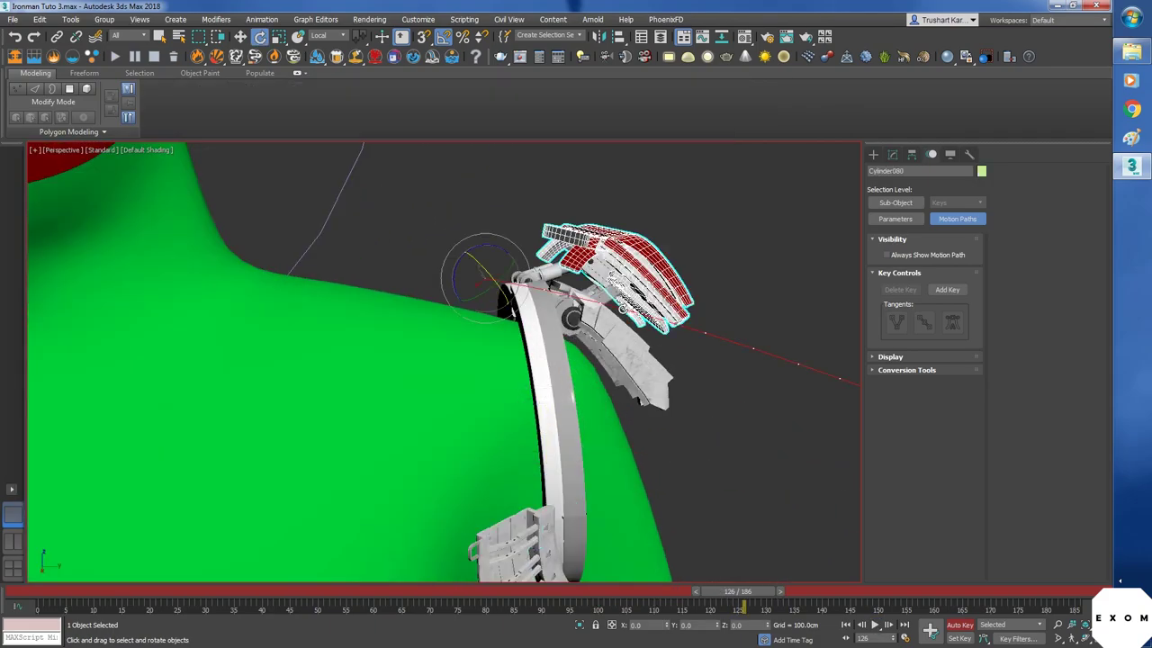
pyautogui.keyDown('alt'); pyautogui.moveTo(707, 445); pyautogui.dragTo(645, 325, button='middle'); pyautogui.keyUp('alt')
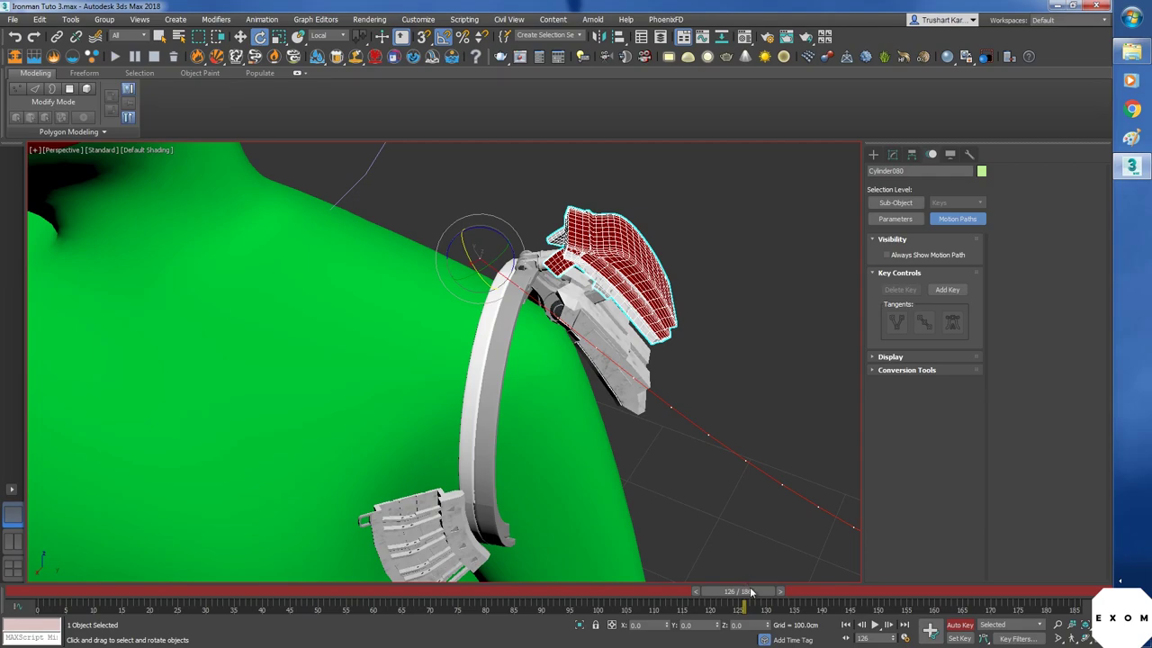
pyautogui.moveTo(752, 591); pyautogui.dragTo(540, 592)
pyautogui.press('e')
pyautogui.click(892, 155)
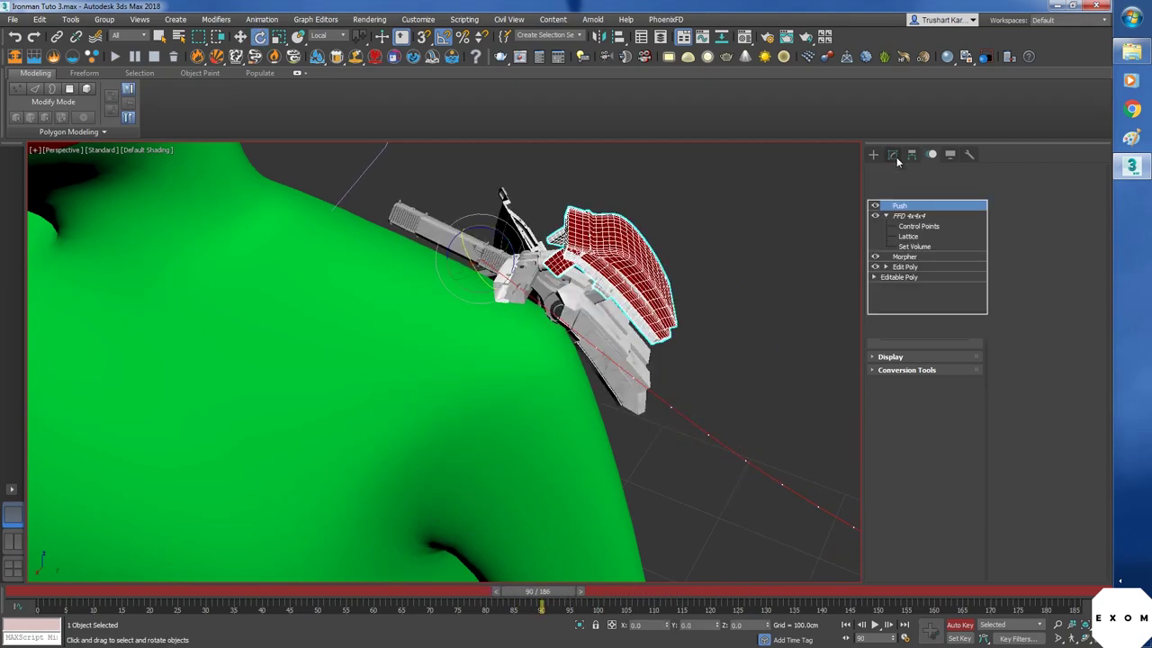
pyautogui.click(904, 258)
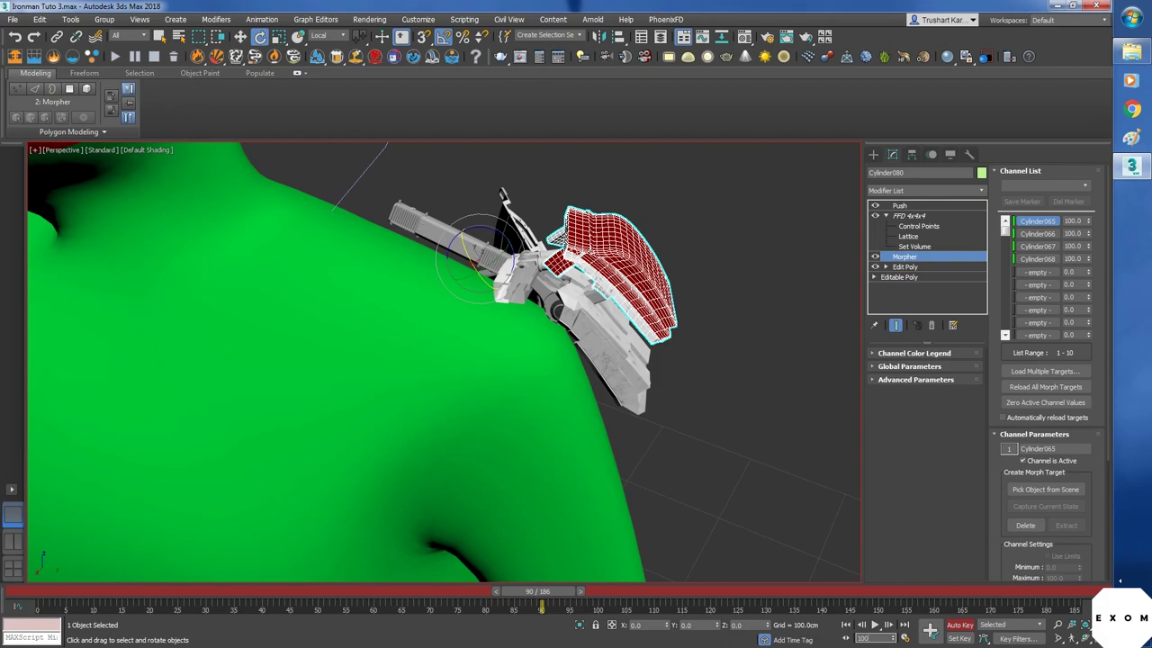
pyautogui.press('Return')
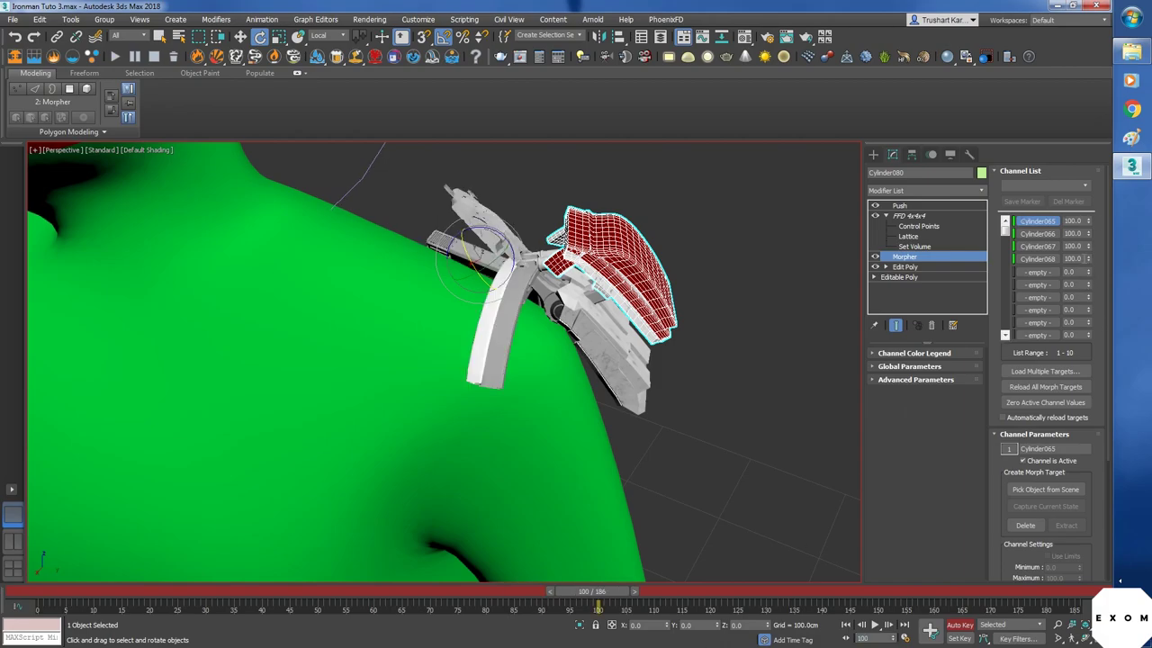
pyautogui.rightClick(1090, 261)
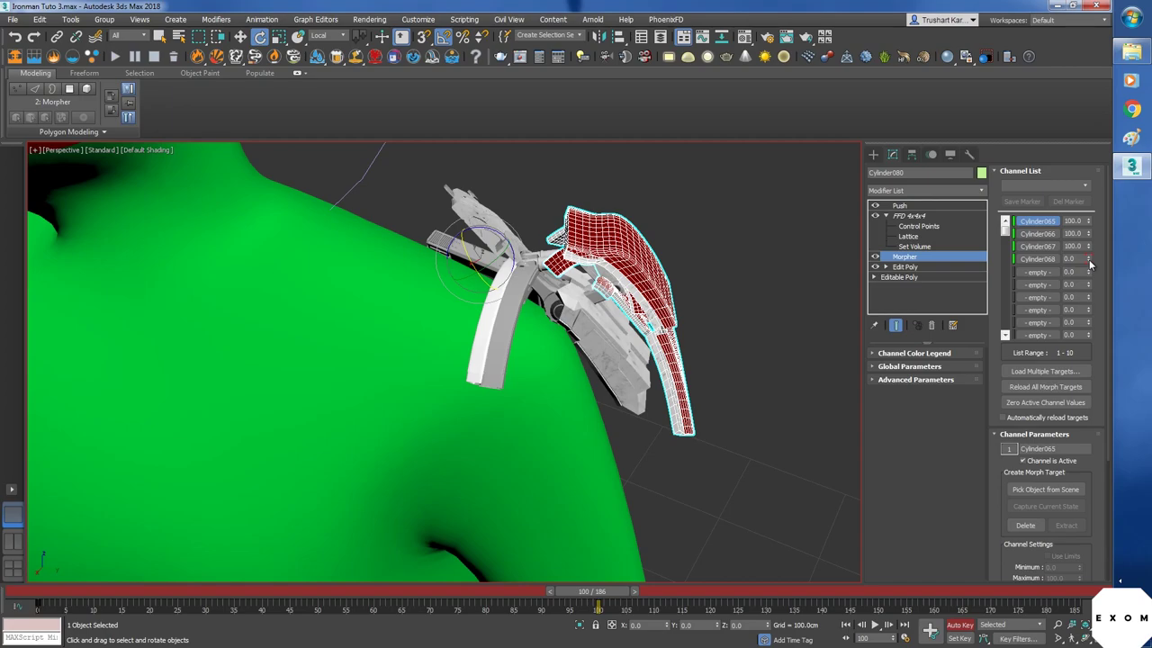
pyautogui.keyDown('alt'); pyautogui.moveTo(720, 450); pyautogui.dragTo(762, 439, button='middle'); pyautogui.keyUp('alt')
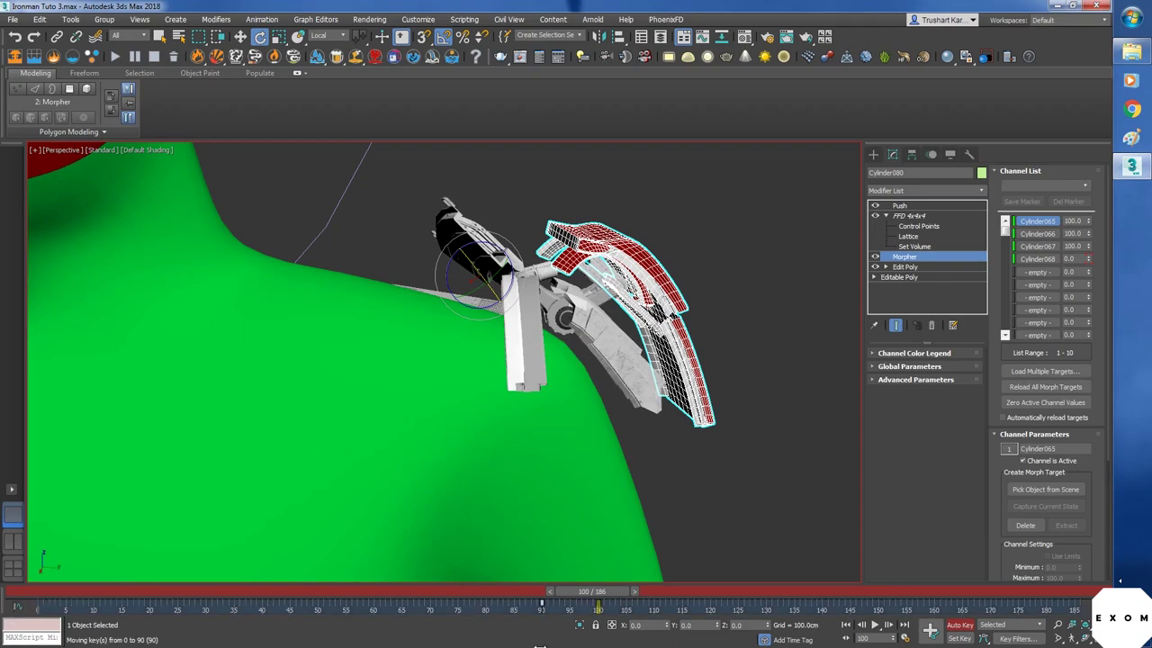
# - Key Morpher channel Cylinder067 to 0 at frame 105, move its starting key beside frame 90, and retime its end key to frame 101
pyautogui.moveTo(592, 591); pyautogui.dragTo(634, 594)
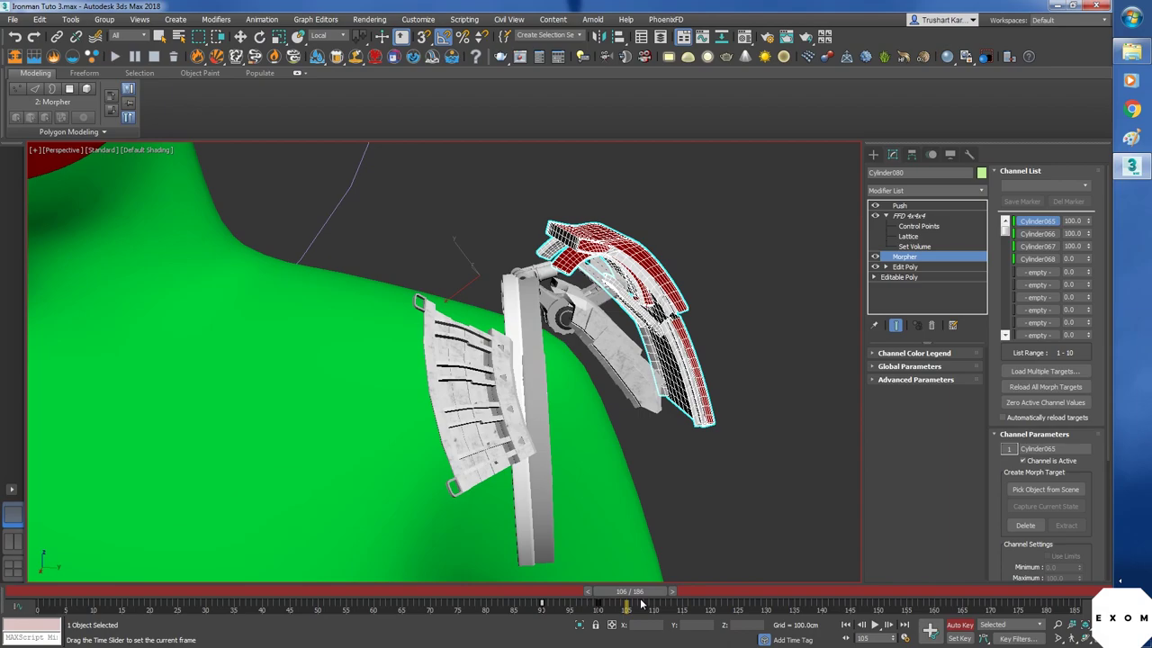
pyautogui.moveTo(640, 605); pyautogui.dragTo(636, 604)
pyautogui.rightClick(1087, 248)
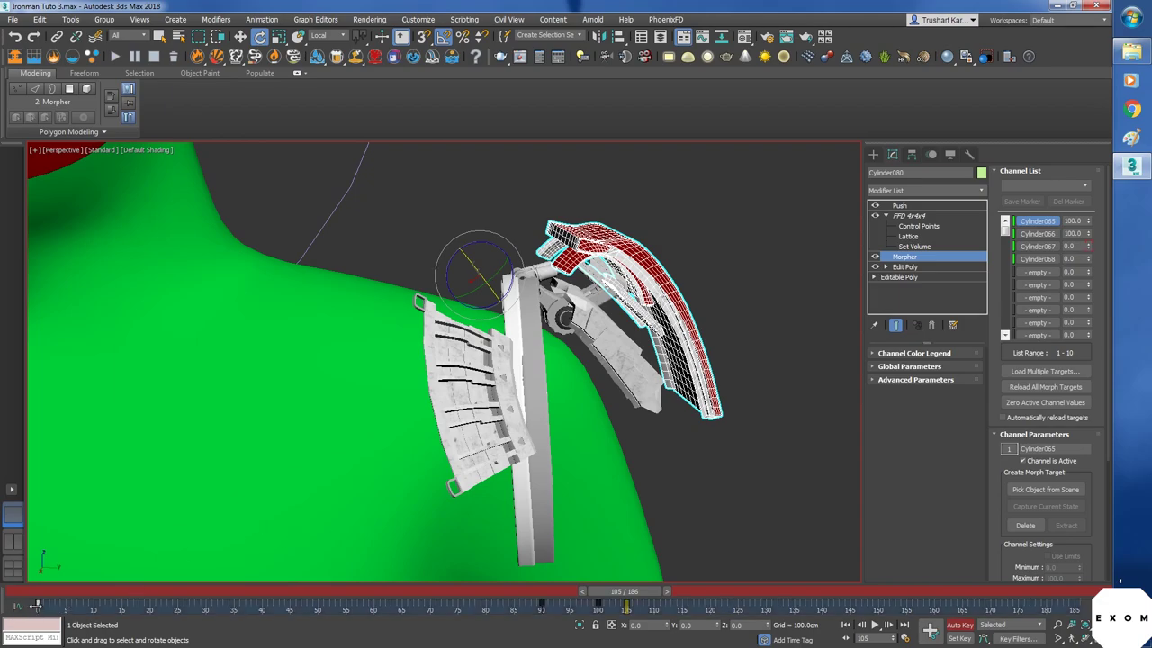
pyautogui.moveTo(36, 604); pyautogui.dragTo(518, 646)
pyautogui.keyDown('alt'); pyautogui.moveTo(764, 453); pyautogui.dragTo(716, 480, button='middle'); pyautogui.keyUp('alt')
pyautogui.moveTo(625, 592); pyautogui.dragTo(552, 605)
pyautogui.press('e')
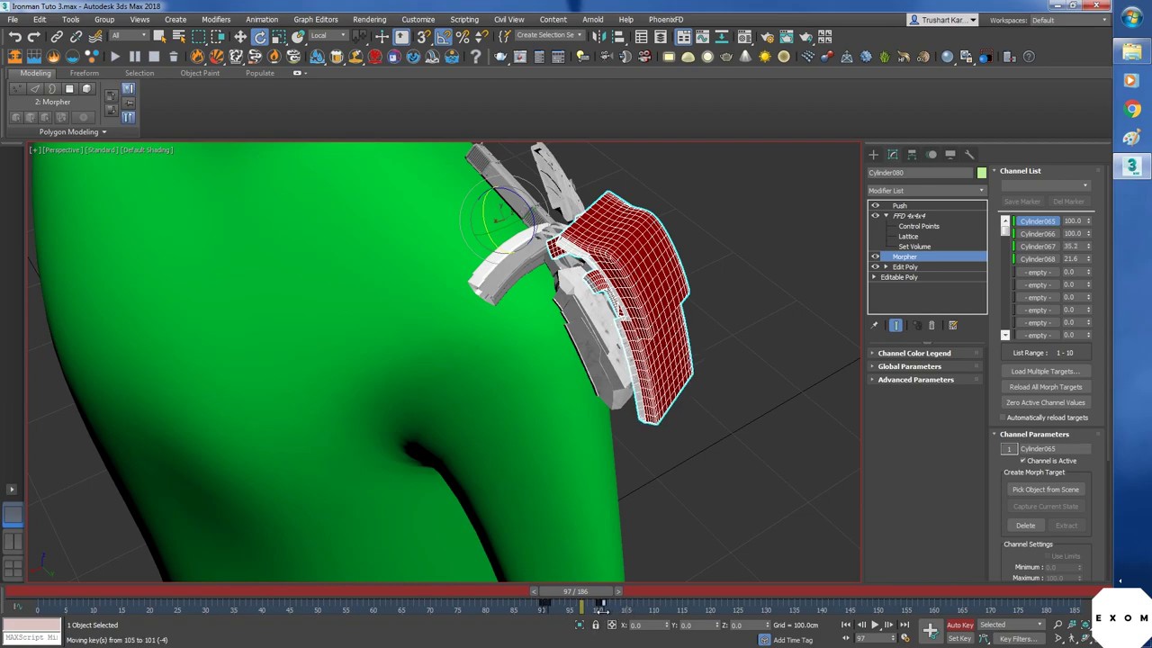
# - At frame 102, key Morpher channel Cylinder066 to 0 and move its starting key beside the keys just after frame 90
pyautogui.moveTo(597, 593); pyautogui.dragTo(624, 596)
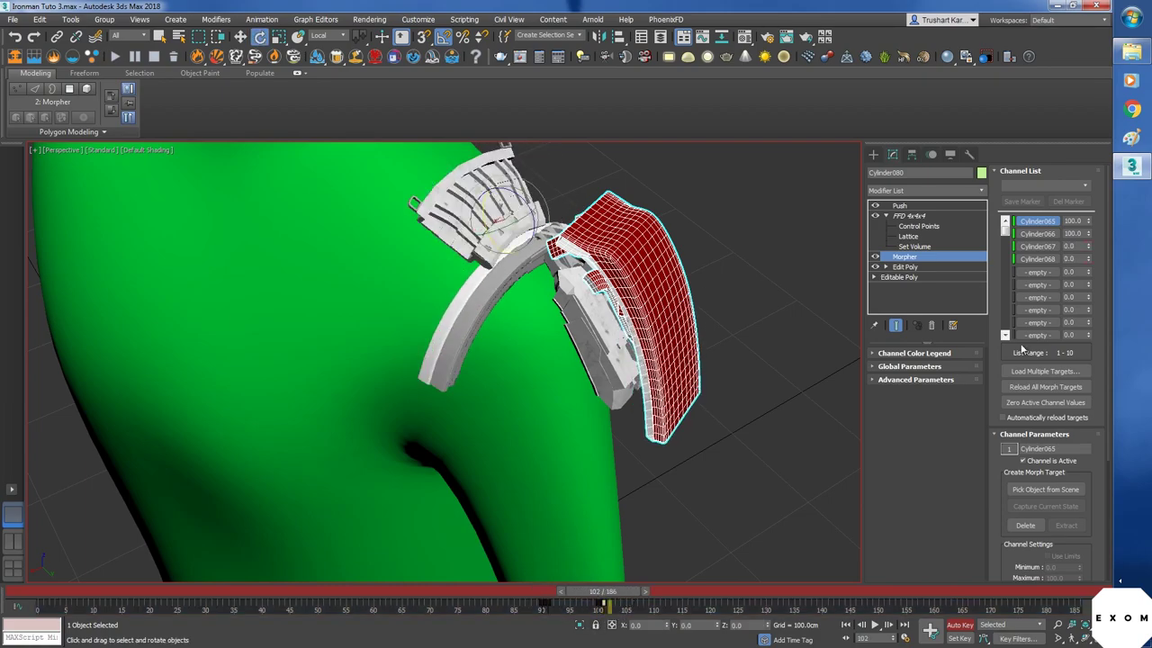
pyautogui.rightClick(1089, 234)
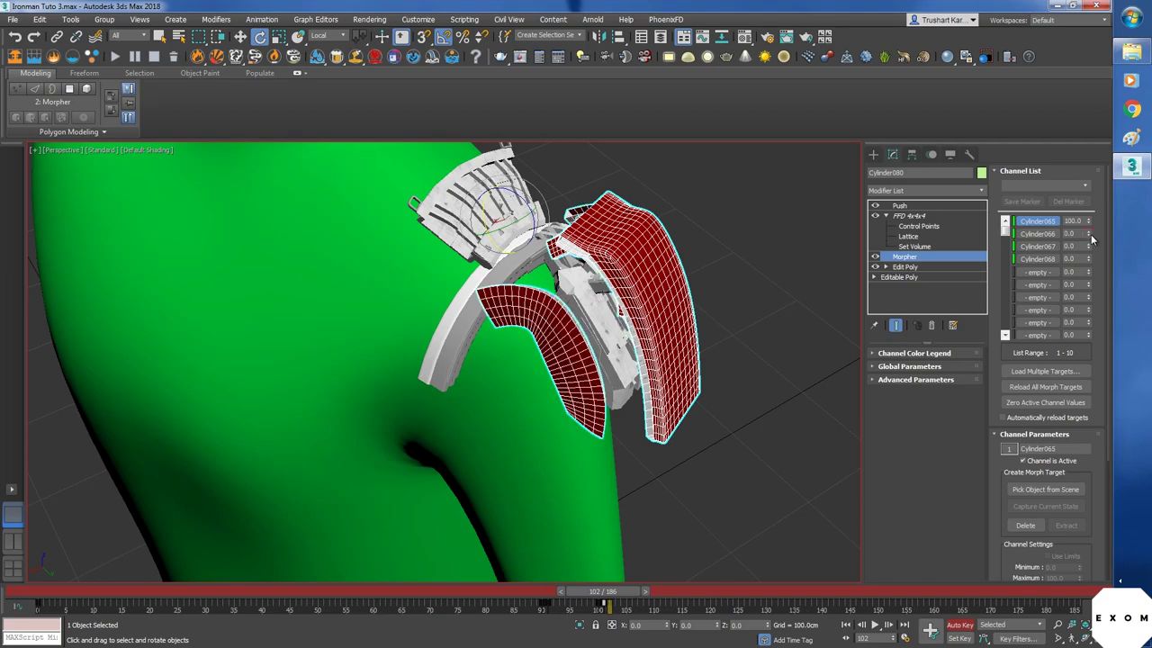
pyautogui.moveTo(40, 604); pyautogui.dragTo(533, 645)
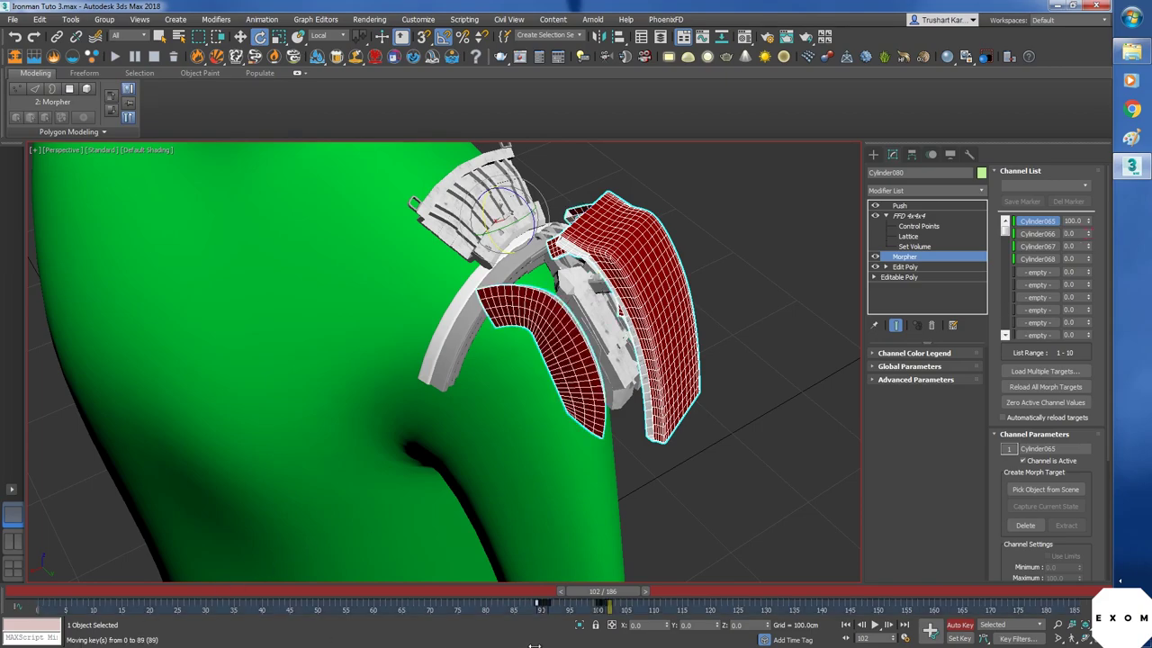
# - At frame 103, key Morpher channel Cylinder065 to 0, move its starting key to about frame 93, and check the unfolding
pyautogui.click(650, 592)
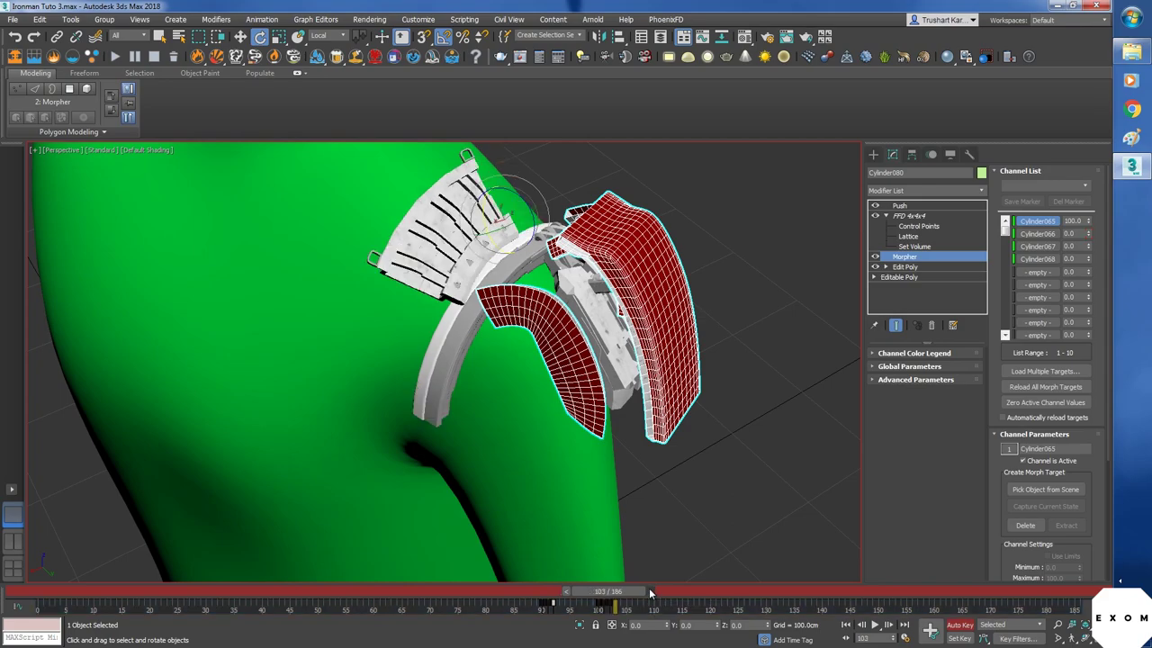
pyautogui.rightClick(1089, 223)
pyautogui.moveTo(36, 604); pyautogui.dragTo(620, 646)
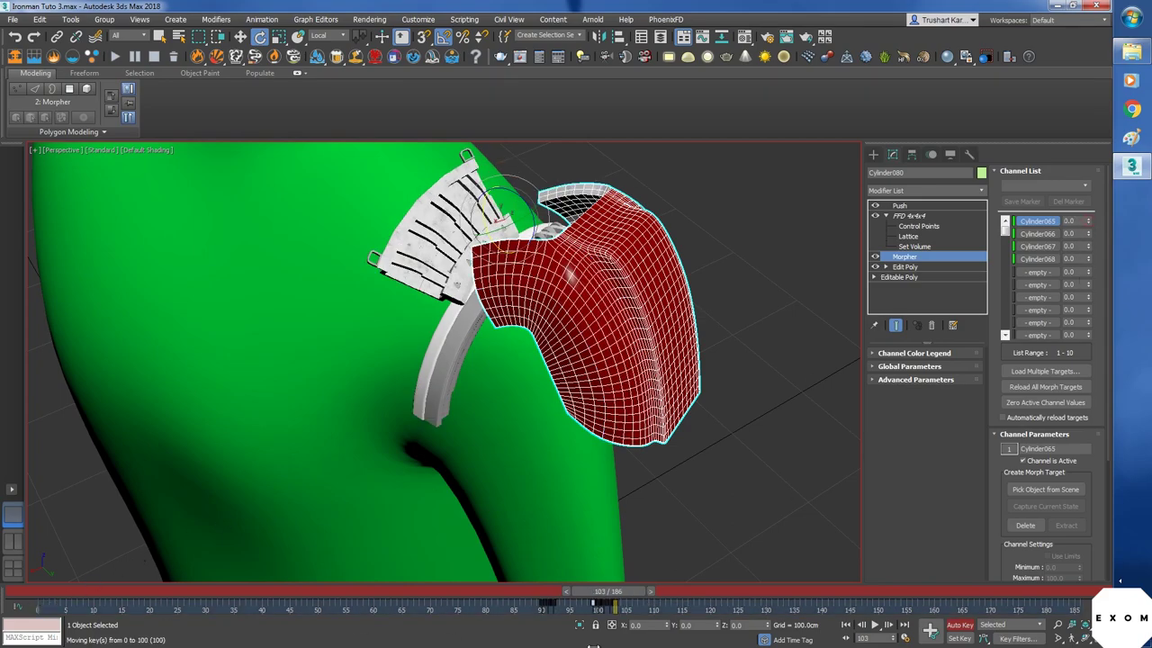
pyautogui.moveTo(611, 593)
pyautogui.mouseDown()
pyautogui.moveTo(527, 590)
pyautogui.moveTo(632, 590)
pyautogui.moveTo(567, 591)
pyautogui.moveTo(597, 592)
pyautogui.mouseUp()
pyautogui.press('e')
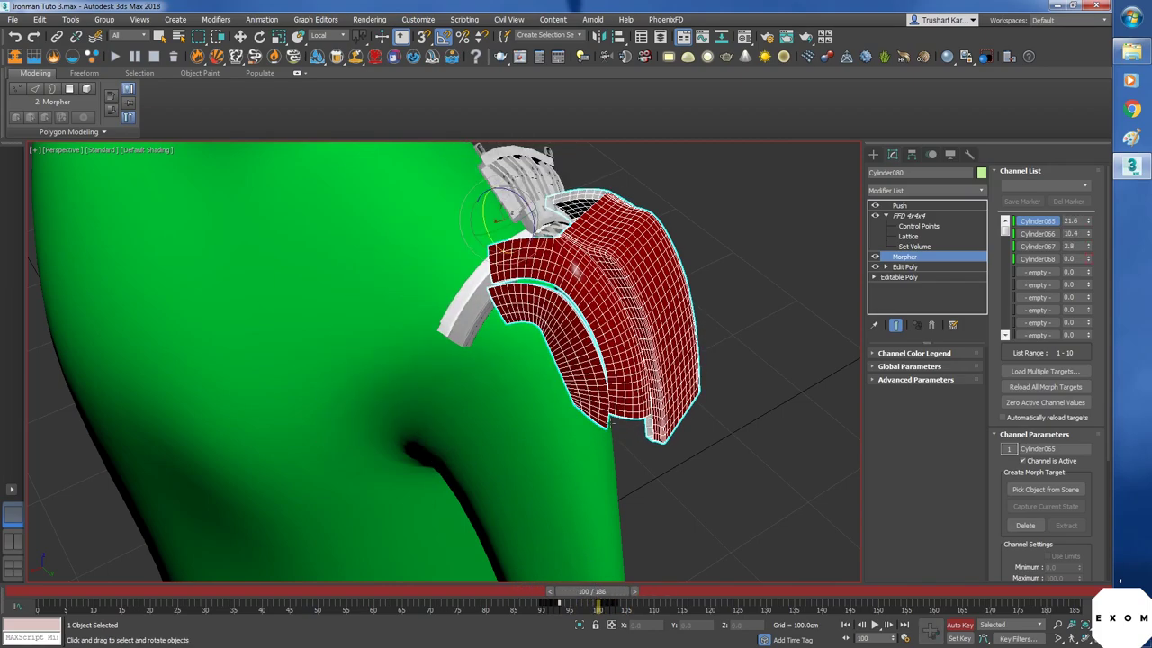
# - Retime the shoulder plate's morph keys a few frames later, with the opening keys starting at about frame 93
pyautogui.keyDown('alt'); pyautogui.moveTo(610, 421); pyautogui.dragTo(733, 372, button='middle'); pyautogui.keyUp('alt')
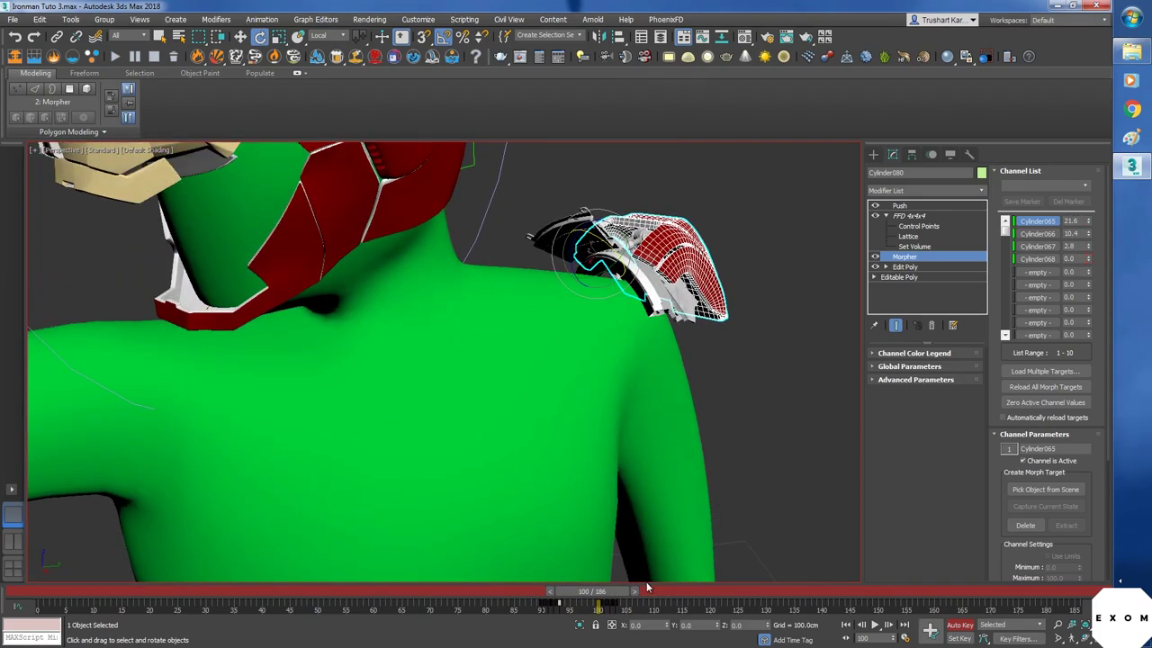
pyautogui.moveTo(628, 594); pyautogui.dragTo(557, 625)
pyautogui.keyDown('alt'); pyautogui.moveTo(793, 507); pyautogui.dragTo(725, 492, button='middle'); pyautogui.keyUp('alt')
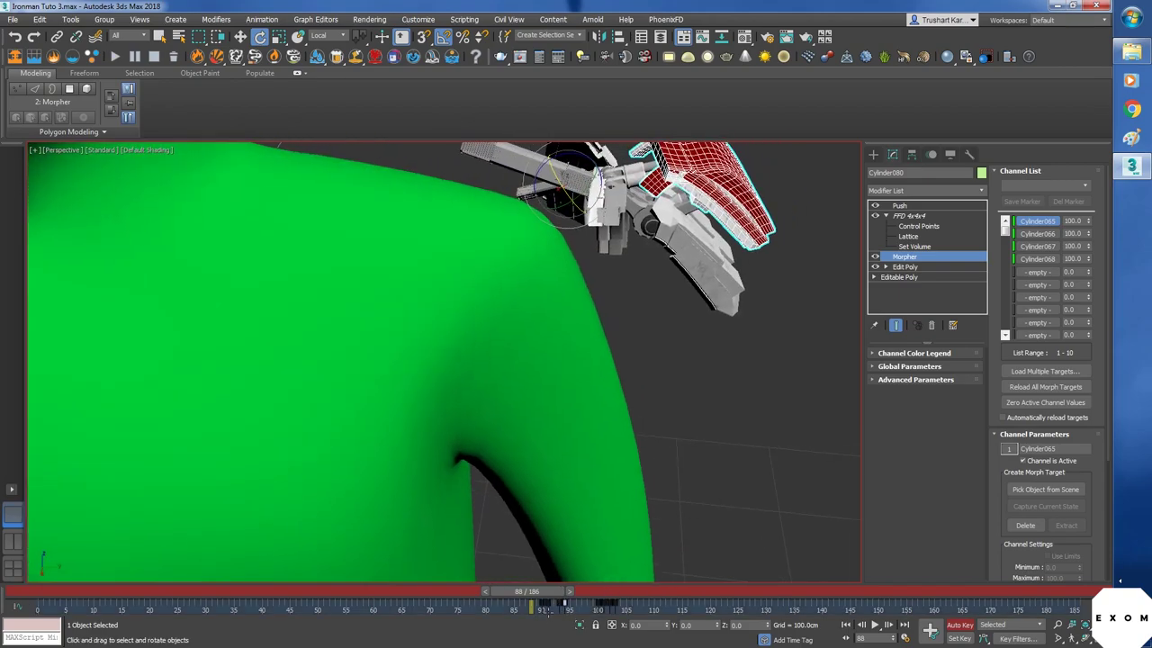
pyautogui.moveTo(545, 609); pyautogui.dragTo(553, 610)
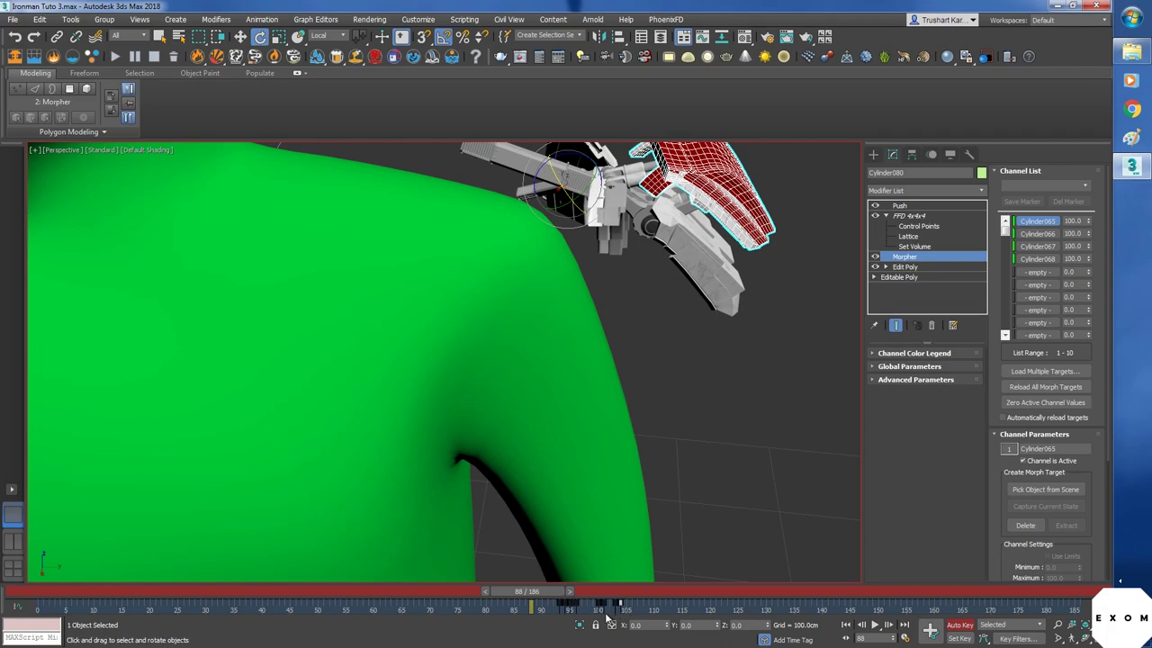
pyautogui.moveTo(601, 609); pyautogui.dragTo(623, 609)
pyautogui.moveTo(545, 599); pyautogui.dragTo(581, 602)
# - Check the plate's unfolding through frame 110, and shift all its morph keys earlier to frames 87–90 and 97–100
pyautogui.moveTo(653, 441); pyautogui.dragTo(639, 521, button='middle')
pyautogui.moveTo(673, 396); pyautogui.dragTo(661, 470, button='middle')
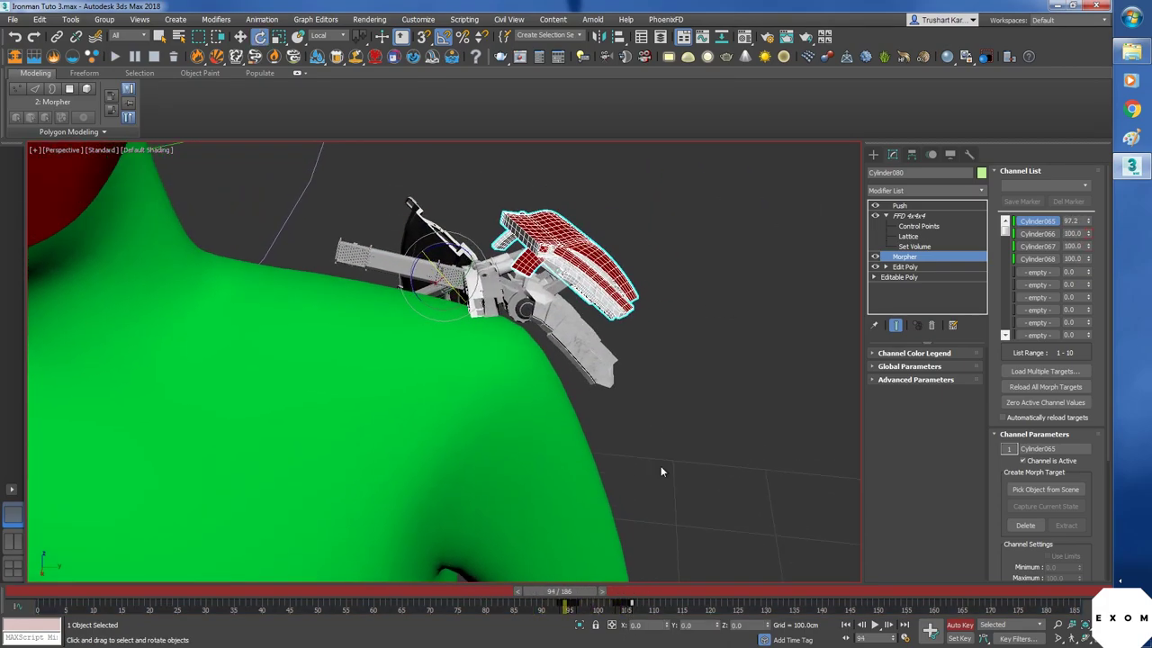
pyautogui.moveTo(567, 597); pyautogui.dragTo(653, 601)
pyautogui.scroll(-4, 720, 420)
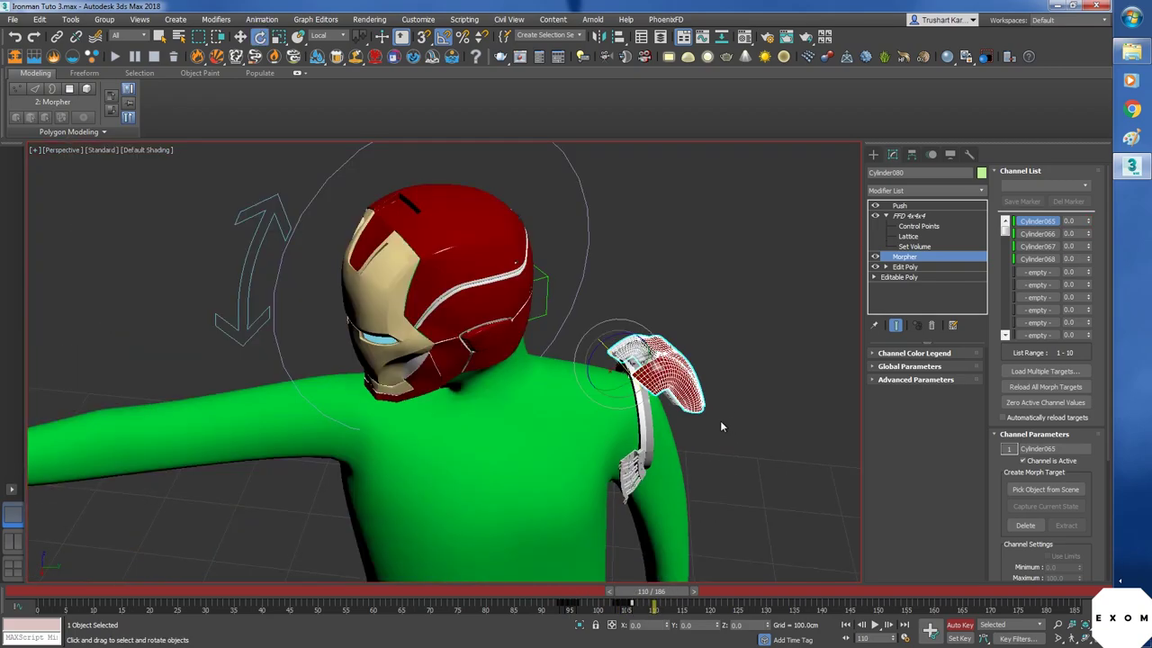
pyautogui.scroll(2, 676, 490)
pyautogui.scroll(2, 679, 437)
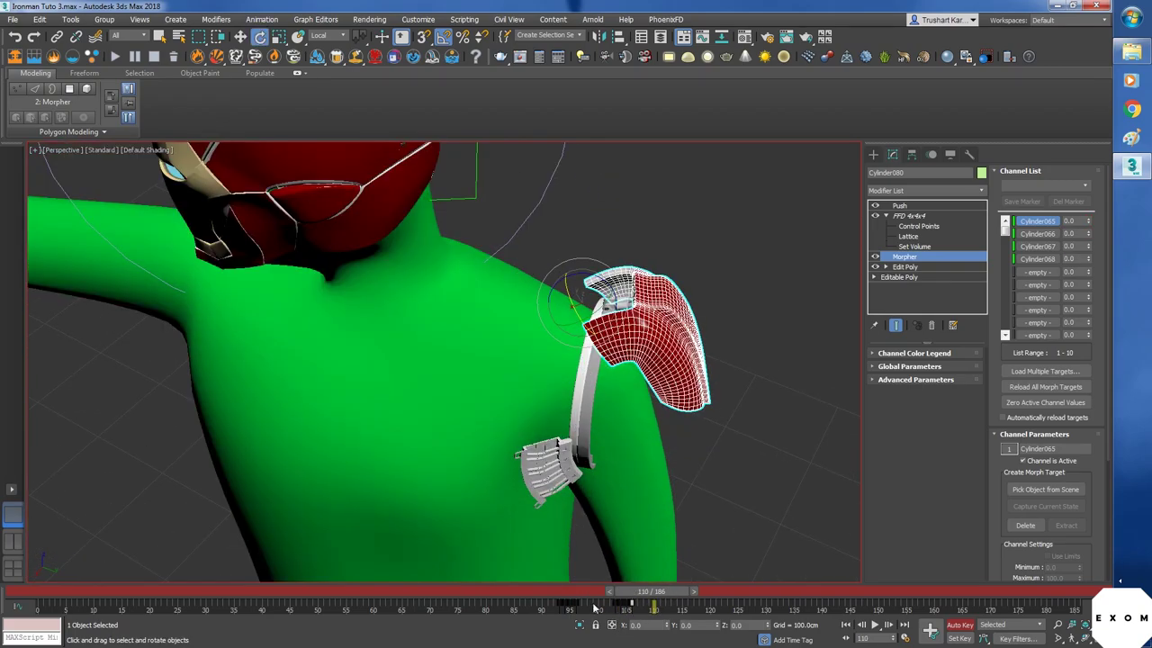
pyautogui.moveTo(637, 601); pyautogui.dragTo(554, 608)
pyautogui.moveTo(676, 612); pyautogui.dragTo(529, 608)
pyautogui.press('e')
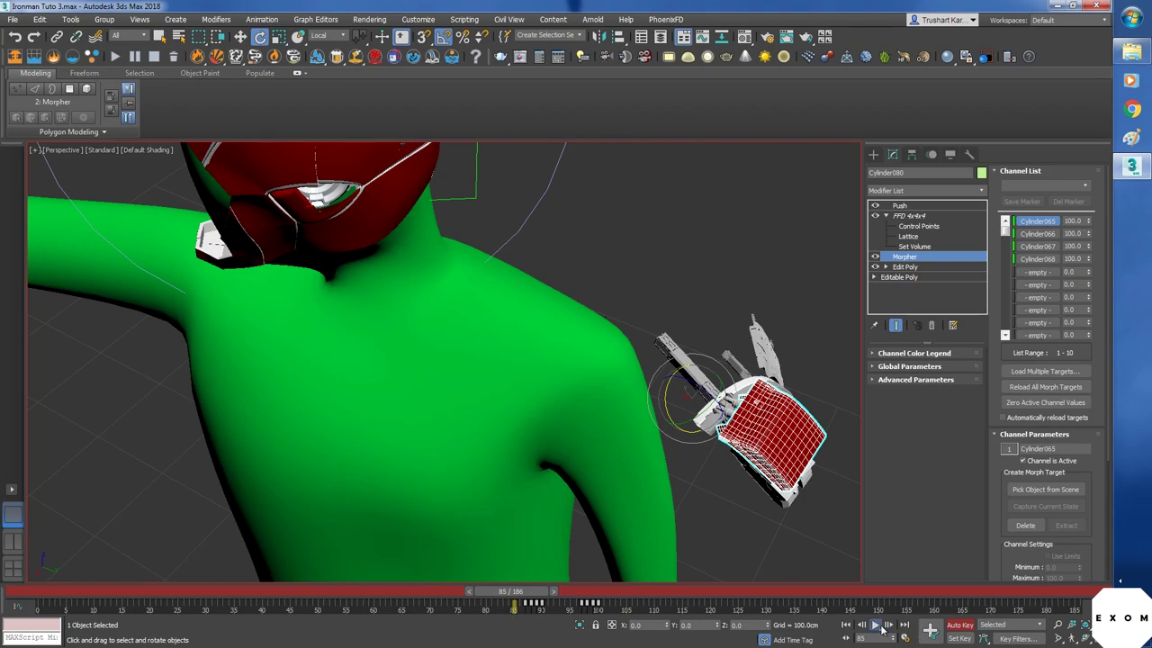
# - Play the animation from the first frame in the perspective view and scrub back to frame 87 to check the plate's timing
pyautogui.click(879, 627)
pyautogui.click(878, 627)
pyautogui.click(847, 625)
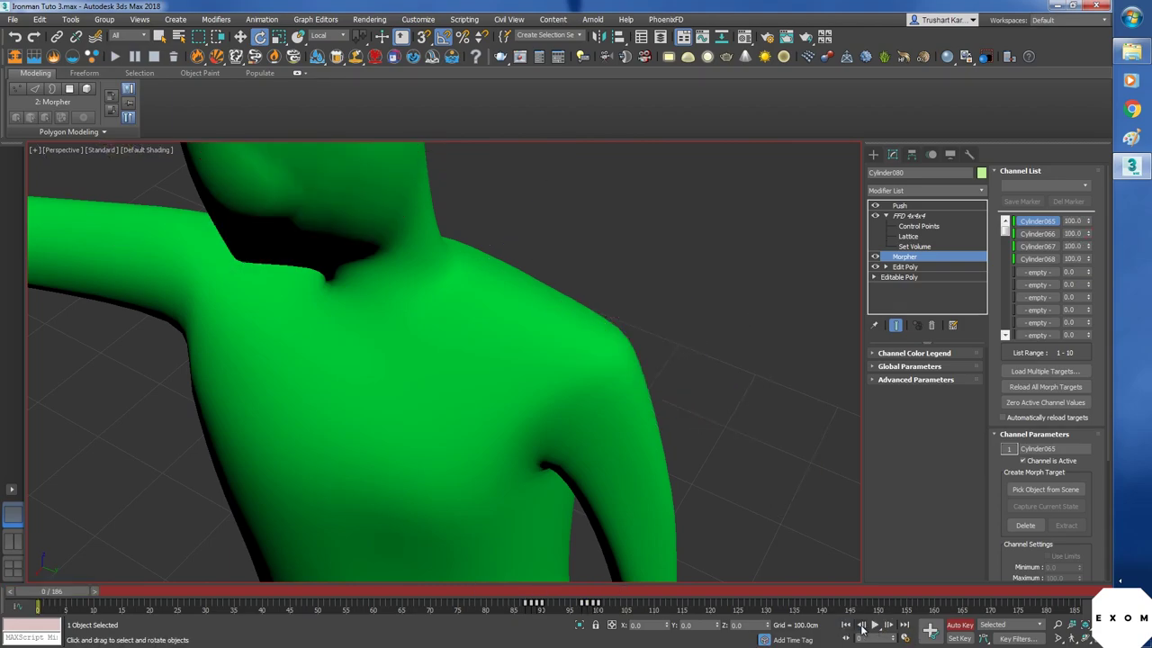
pyautogui.click(875, 628)
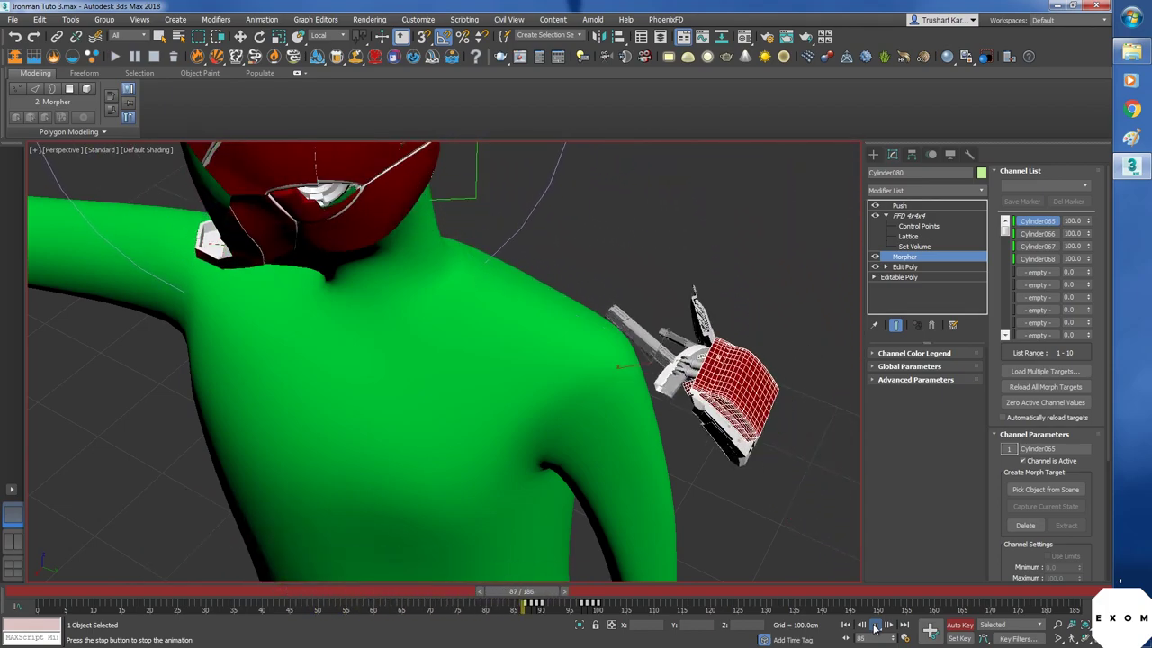
pyautogui.click(875, 627)
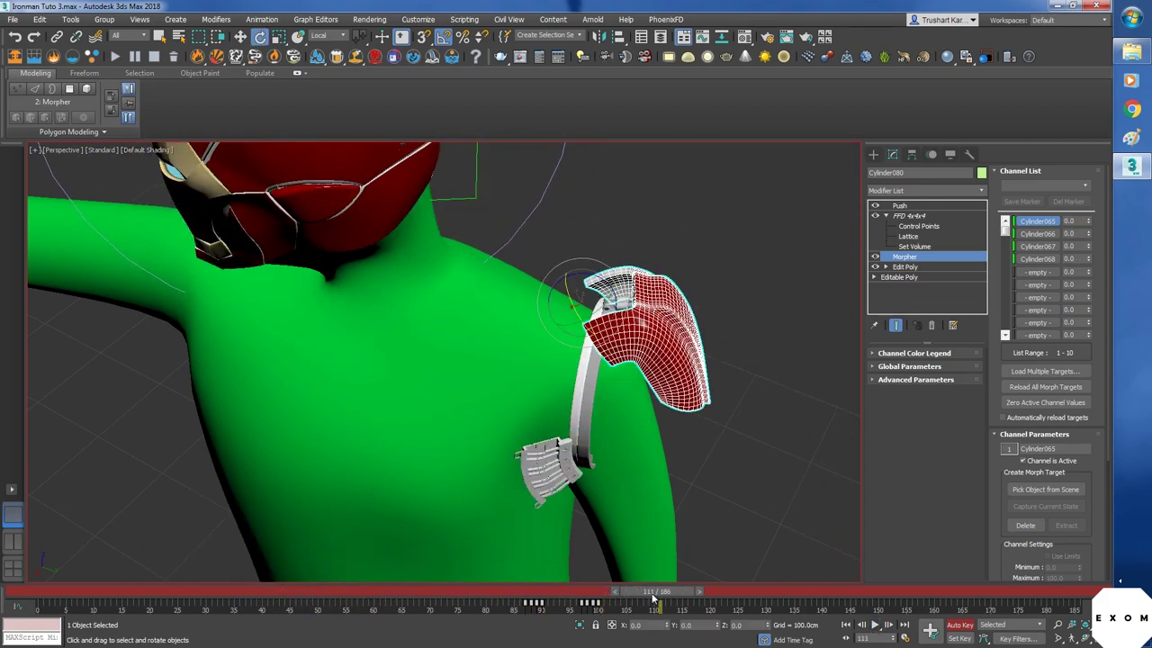
pyautogui.moveTo(654, 595); pyautogui.dragTo(537, 592)
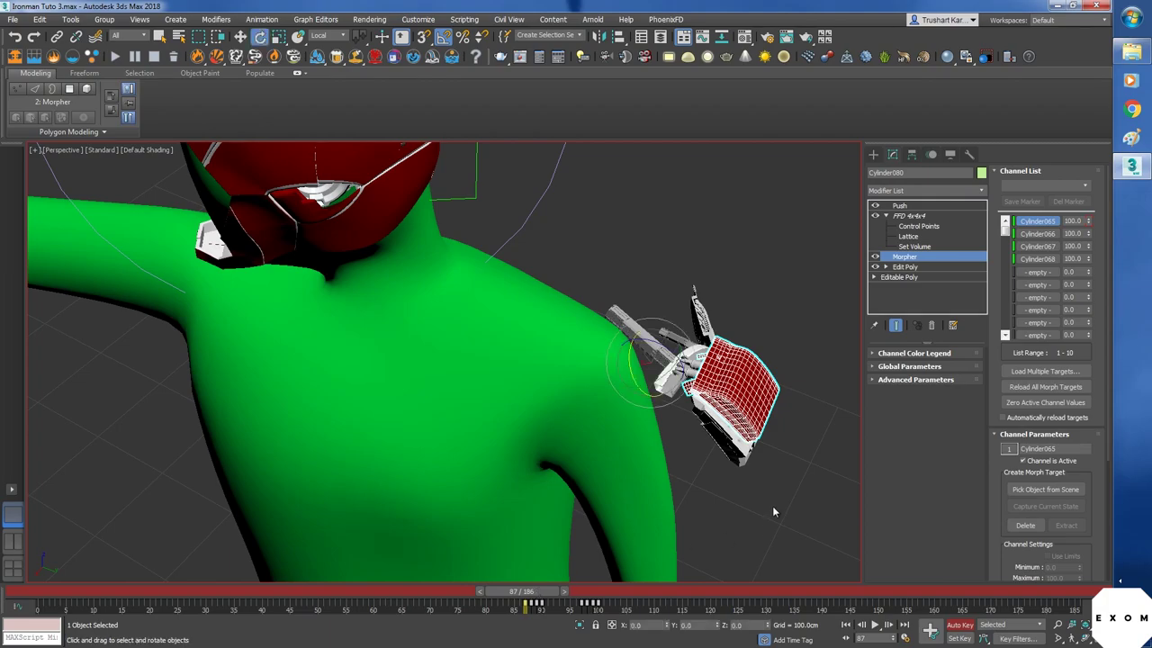
# - Stagger the plate's morph keys further apart, starting at frame 87 and ending at frame 107
pyautogui.keyDown('alt'); pyautogui.moveTo(773, 506); pyautogui.dragTo(724, 476, button='middle'); pyautogui.keyUp('alt')
pyautogui.scroll(3, 766, 489)
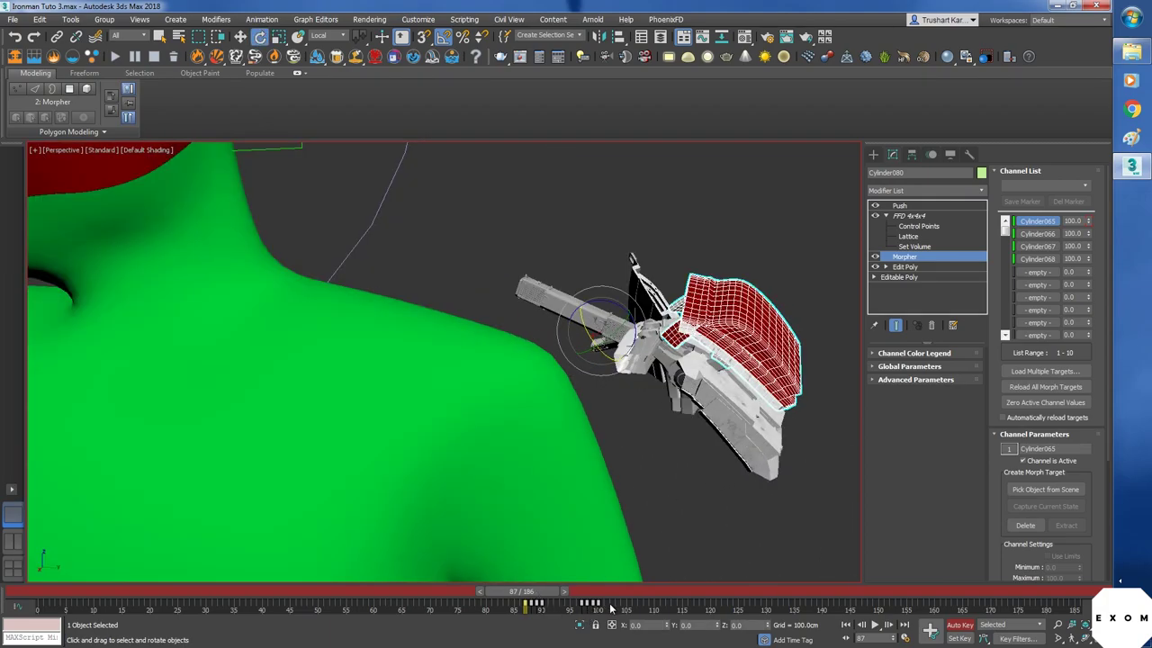
pyautogui.moveTo(610, 609); pyautogui.dragTo(550, 602)
pyautogui.moveTo(620, 602); pyautogui.dragTo(580, 618)
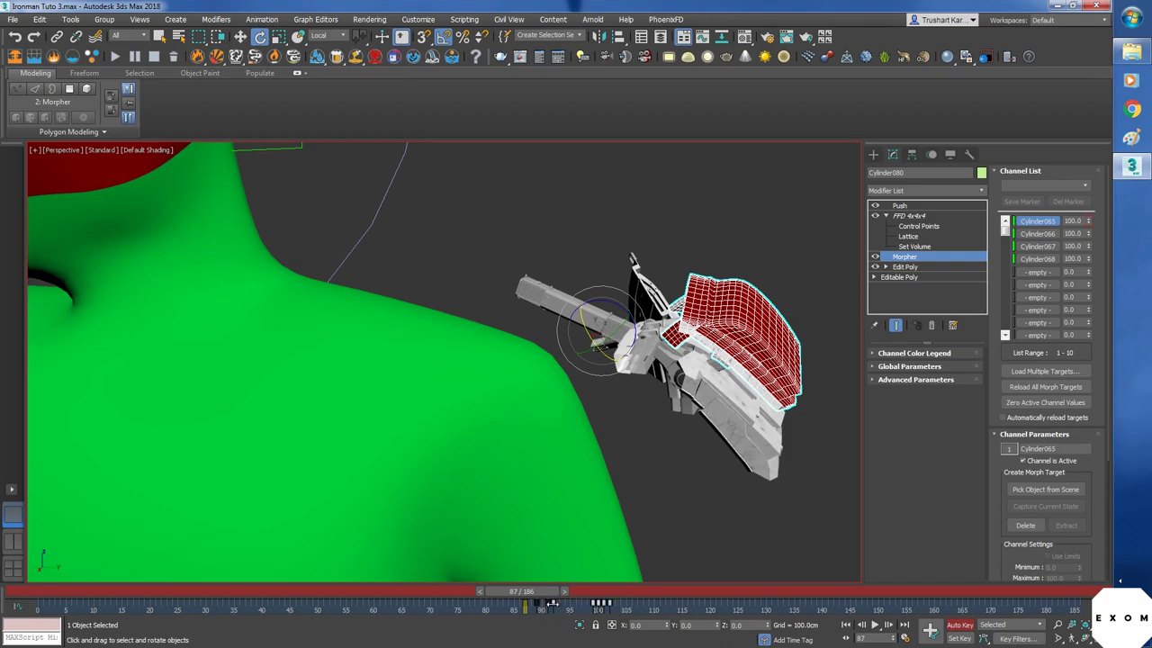
pyautogui.moveTo(621, 609); pyautogui.dragTo(627, 609)
pyautogui.click(639, 612)
pyautogui.moveTo(552, 589); pyautogui.dragTo(529, 625)
pyautogui.press('e')
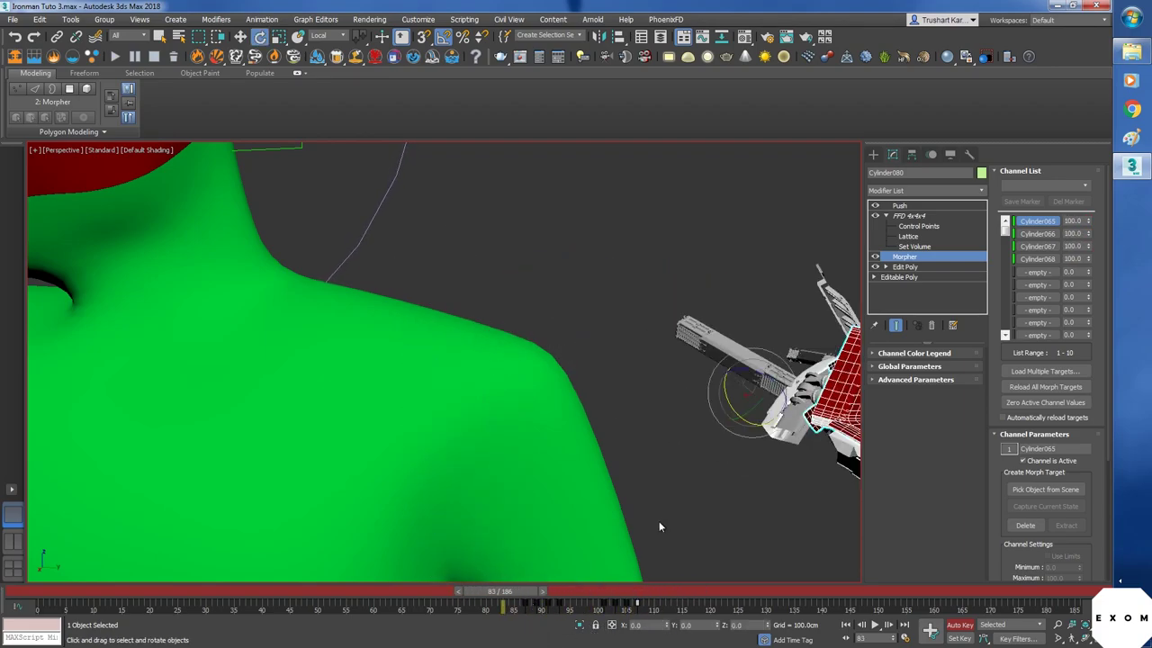
# - Show the tracked camera view full size, clear the selection, and play the animation from frame 0
pyautogui.scroll(-5, 587, 411)
pyautogui.hotkey('alt', 'w')
pyautogui.rightClick(337, 443)
pyautogui.hotkey('alt', 'w')
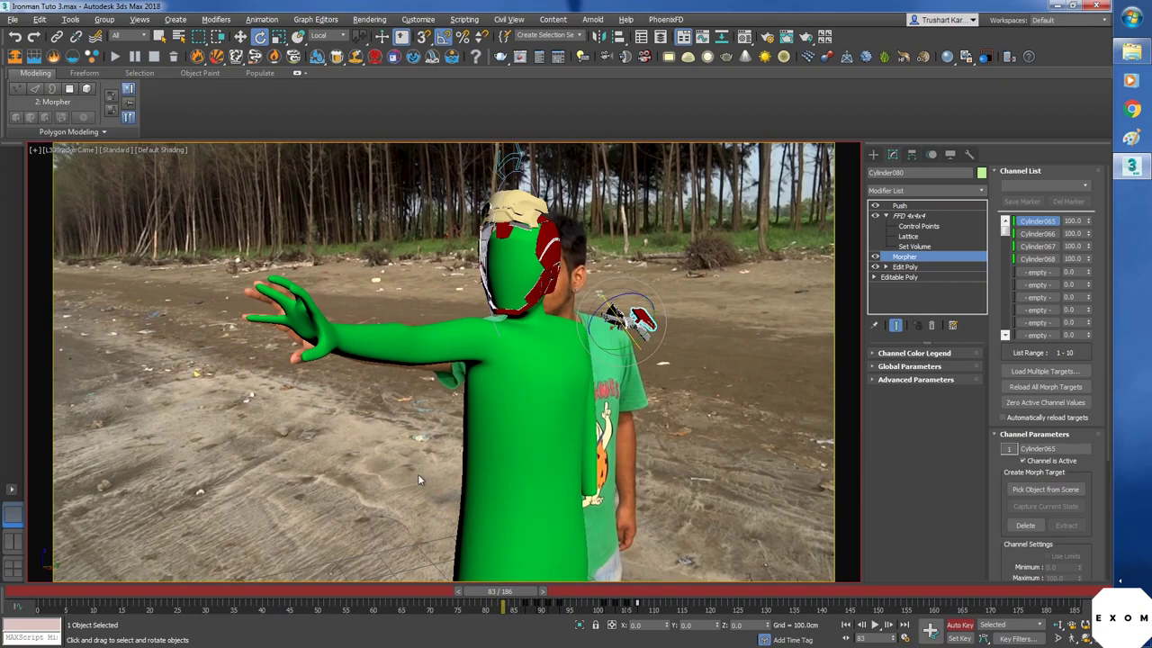
pyautogui.click(418, 480)
pyautogui.click(845, 624)
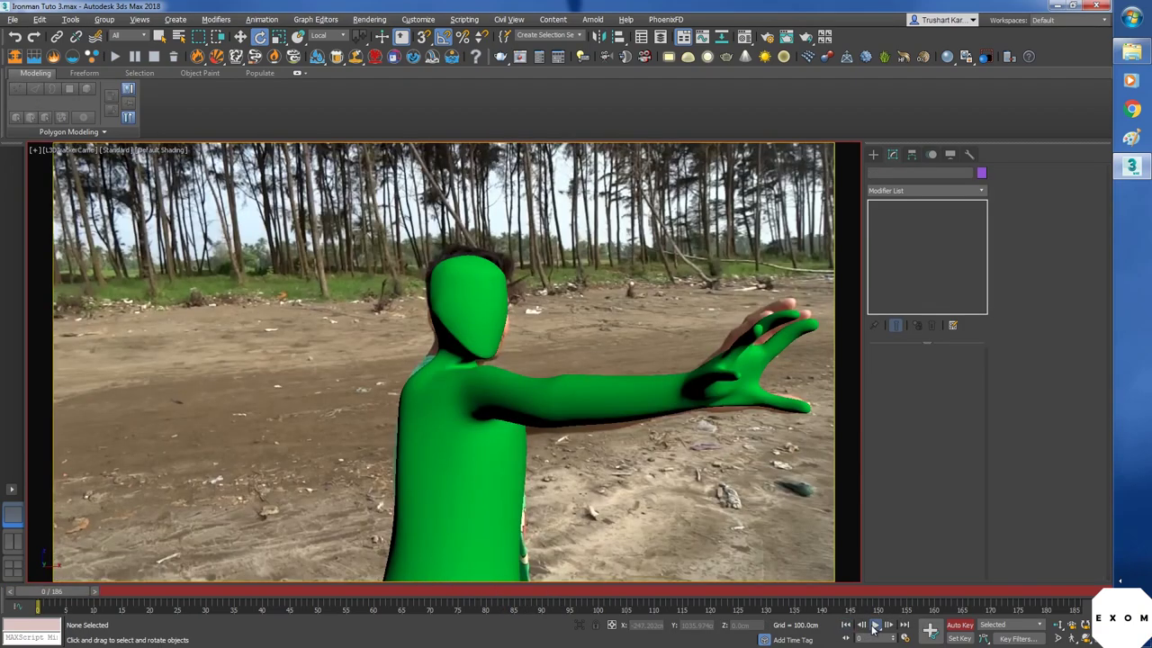
pyautogui.click(874, 624)
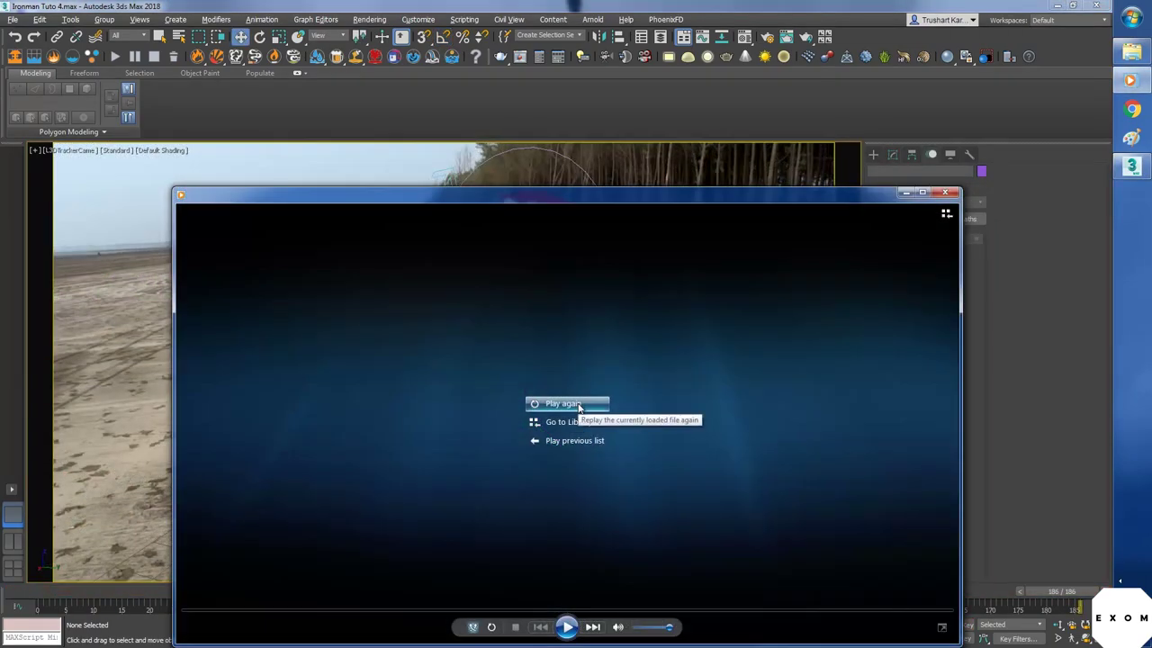
# - Switch to Windows Media Player and replay the preview video of the scene
pyautogui.click(578, 404)
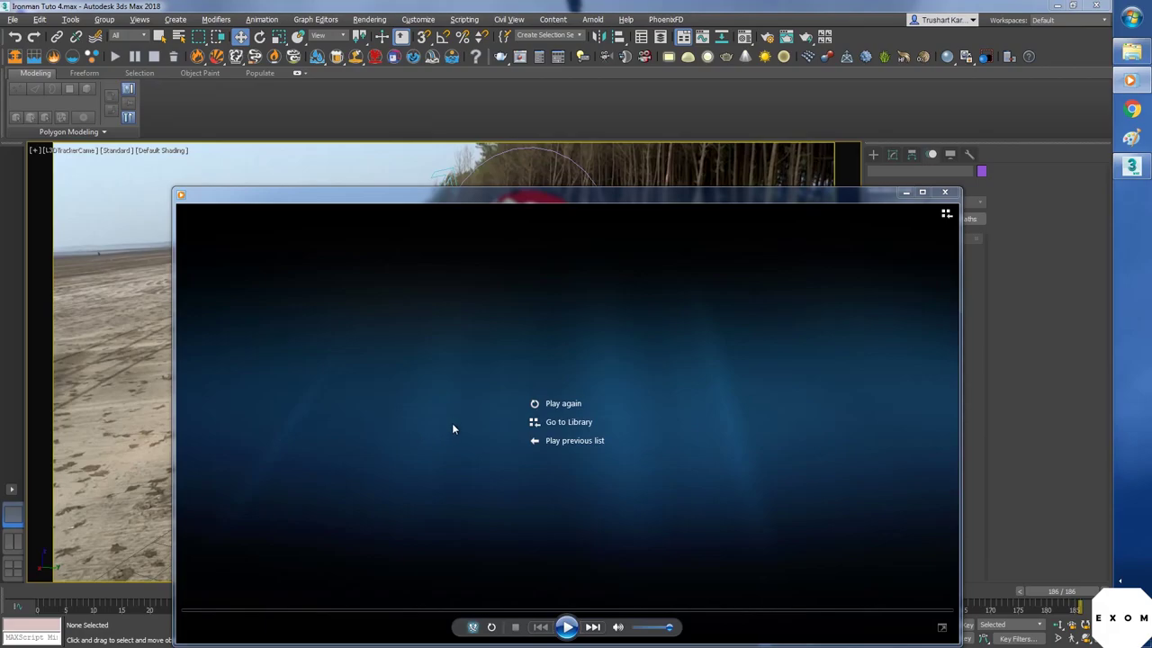
pyautogui.click(556, 401)
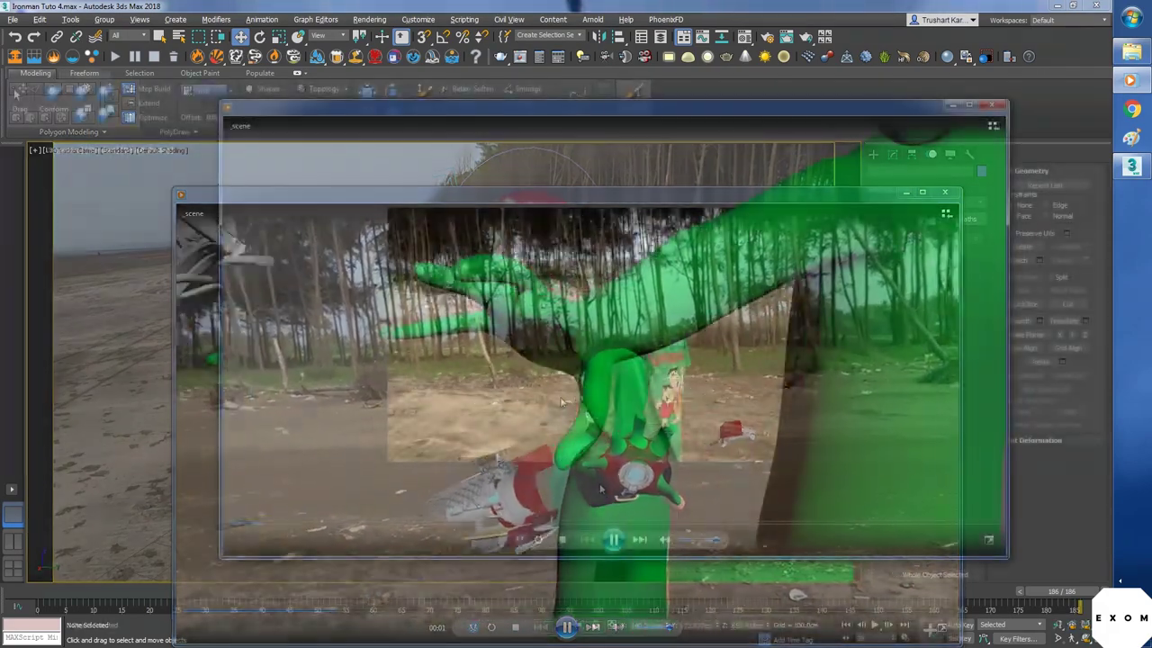